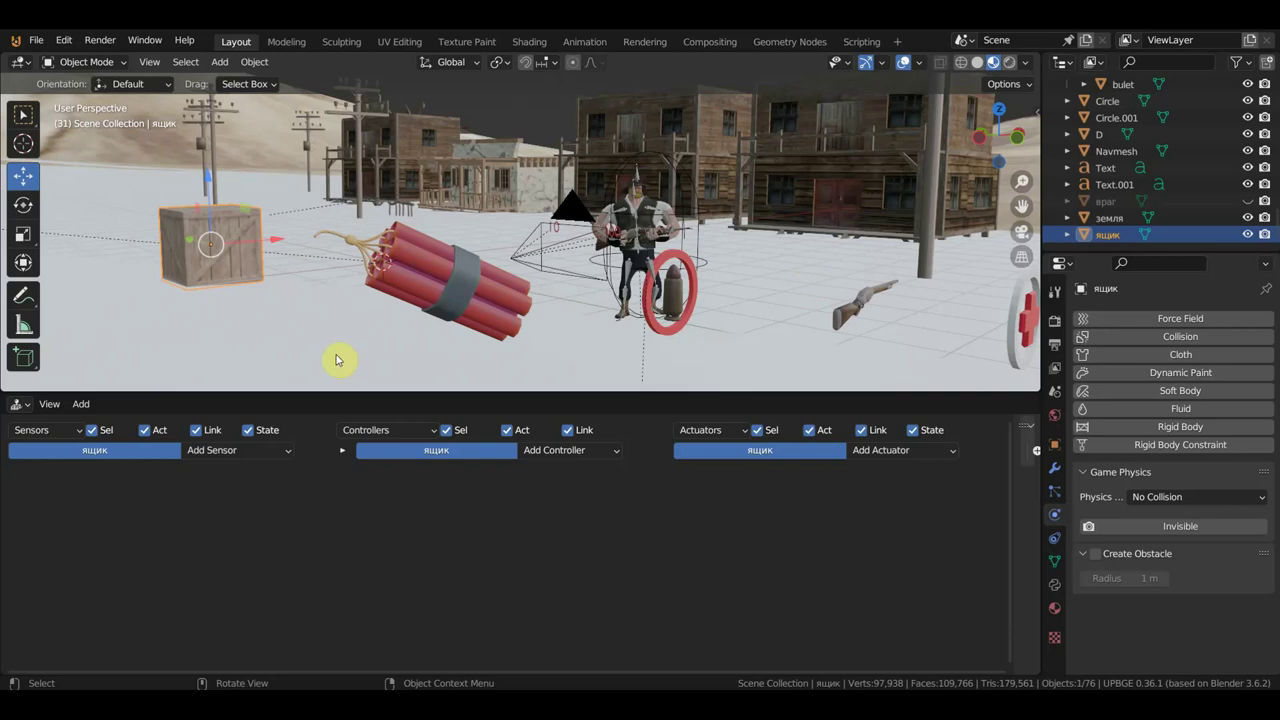
Step: Select the dynamite, crate and building in turn, and orbit the view to centre the character
left_click(430, 282)
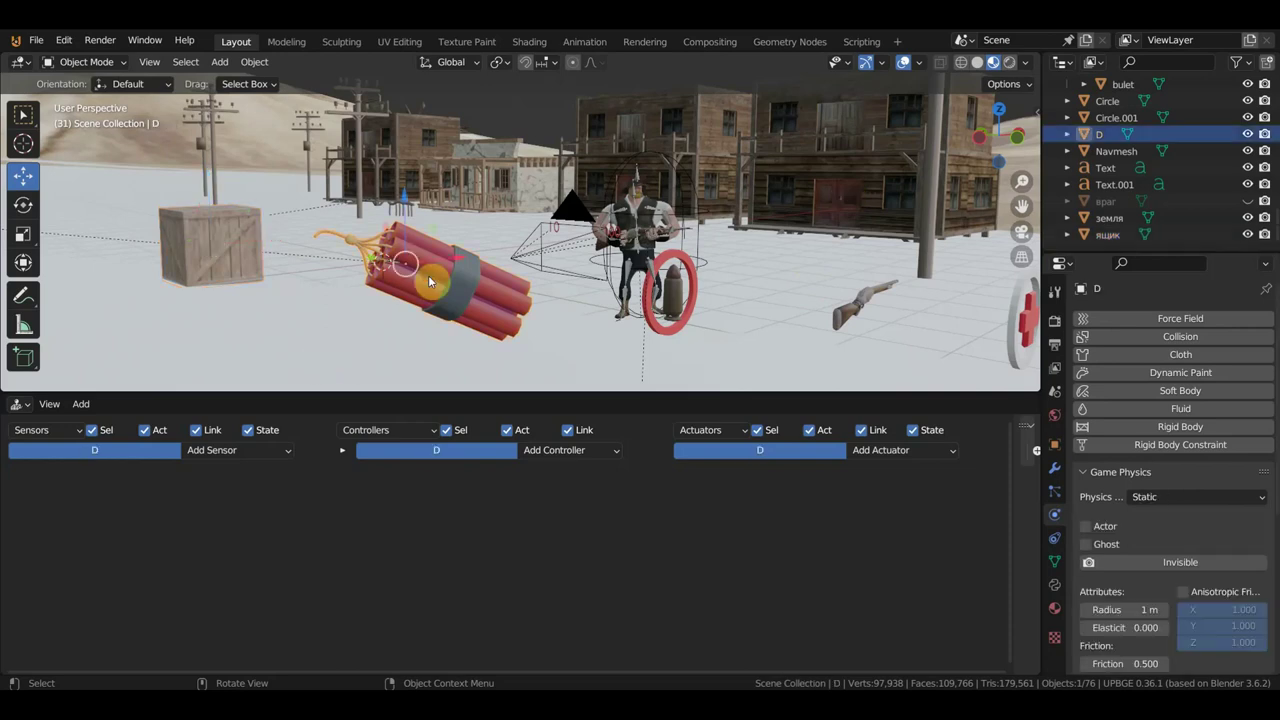
left_click(236, 258)
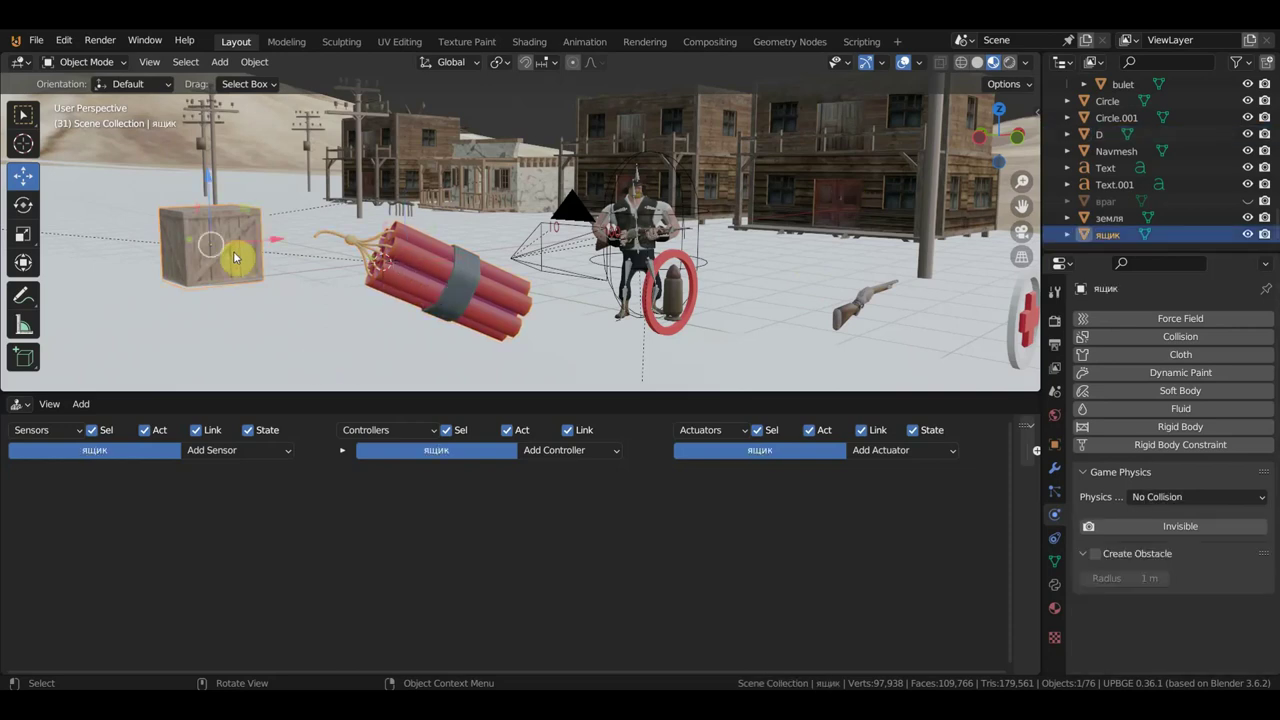
left_click(650, 207)
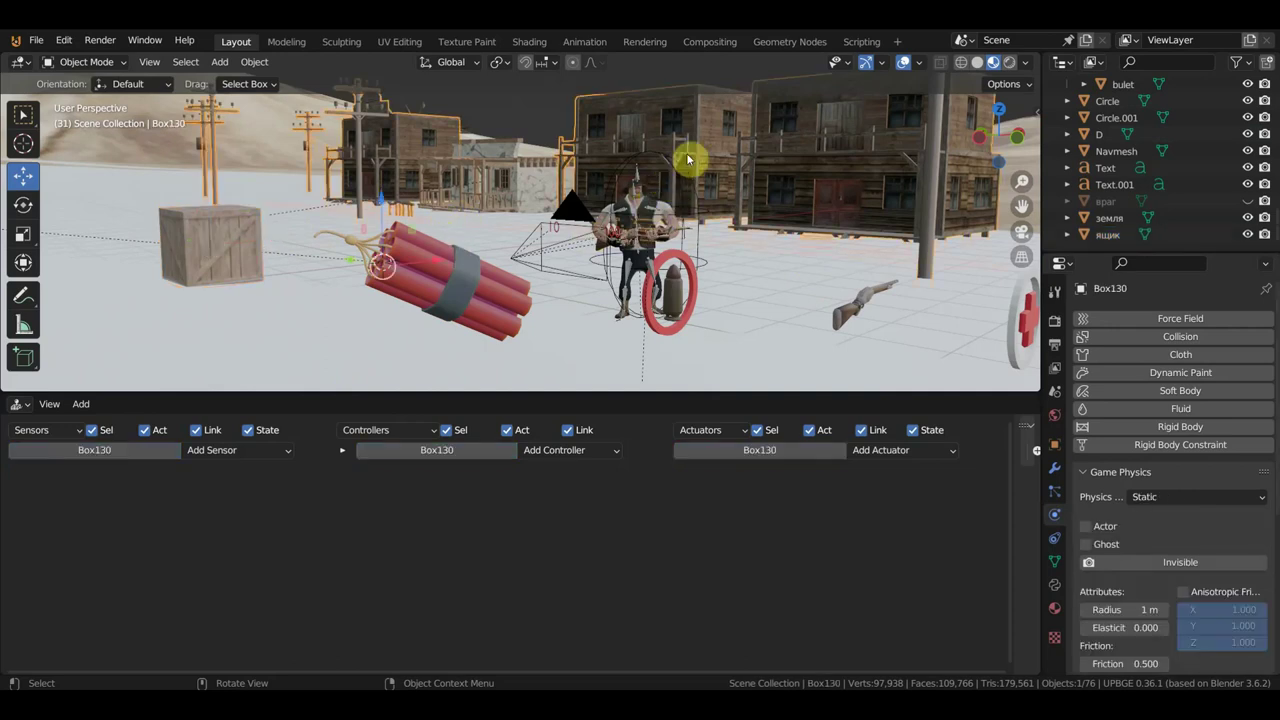
scroll(686, 152, "up", 2)
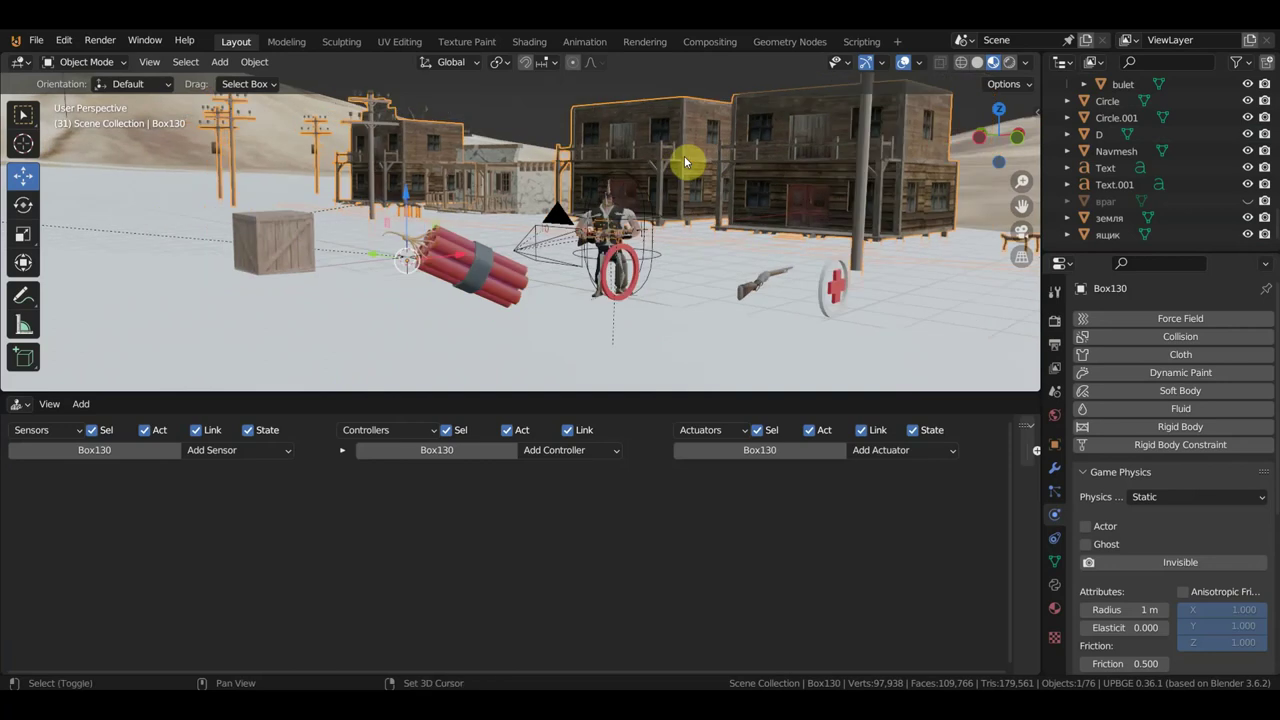
scroll(686, 160, "up", 2)
scroll(592, 210, "up", 2)
middle_click_drag(592, 210, 657, 206)
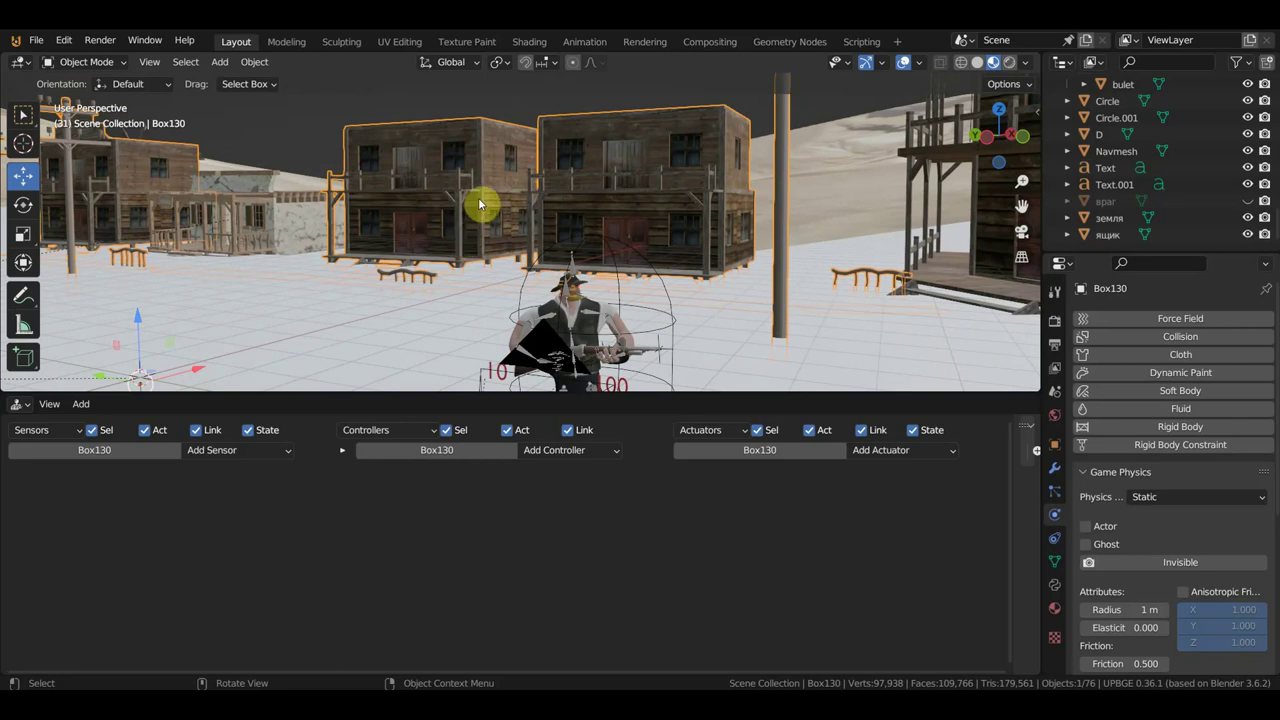
scroll(486, 203, "down", 5)
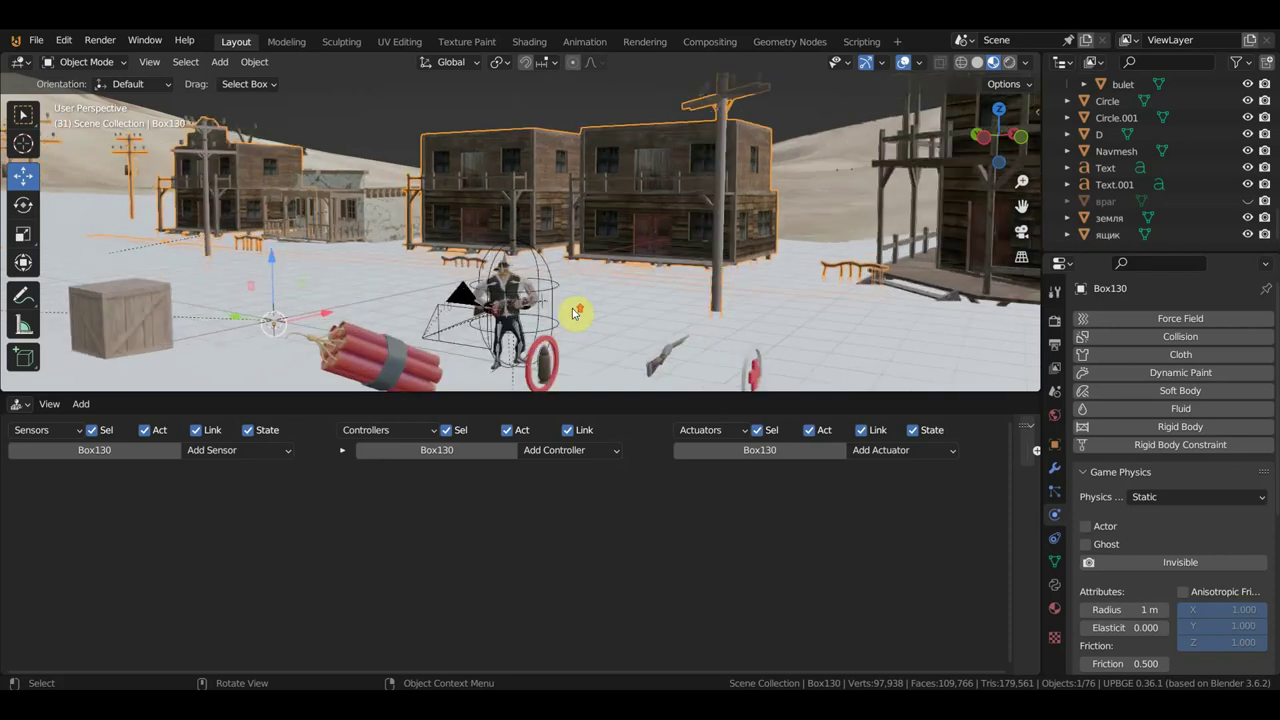
Step: Select the character Cube.003 and enlarge the logic editor to show all its bricks
middle_click_drag(575, 308, 617, 245)
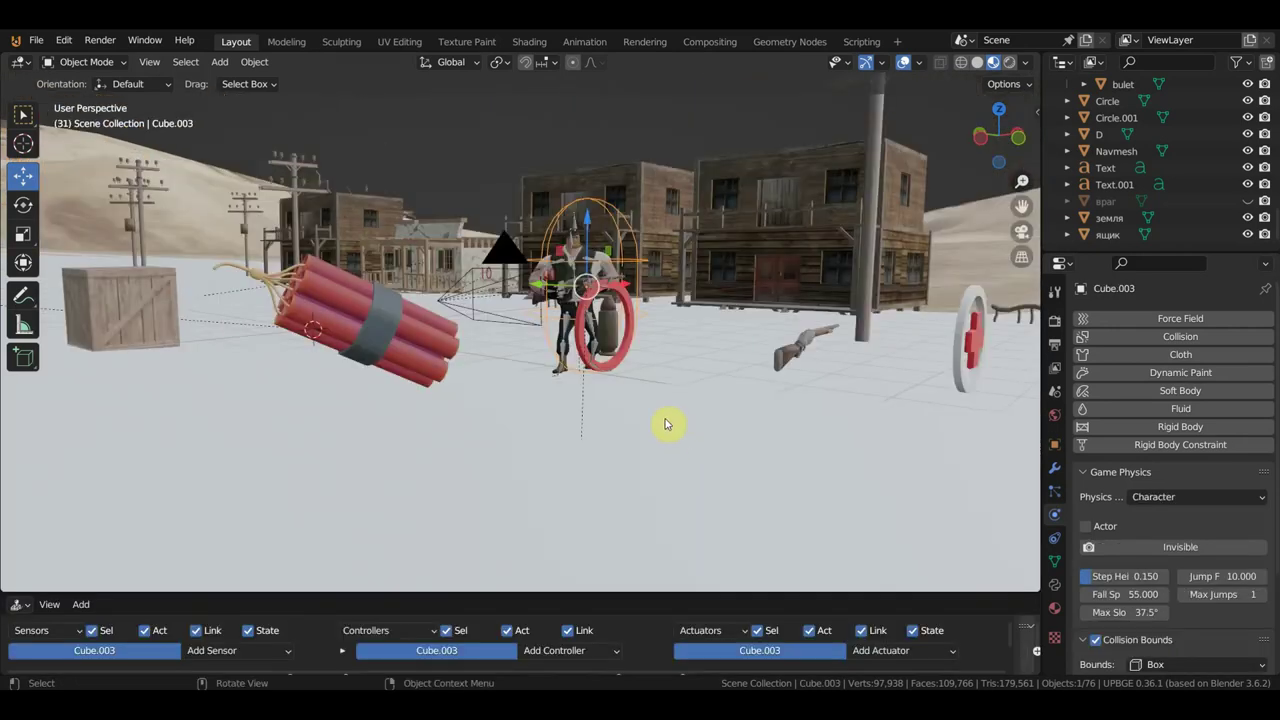
left_click(295, 320)
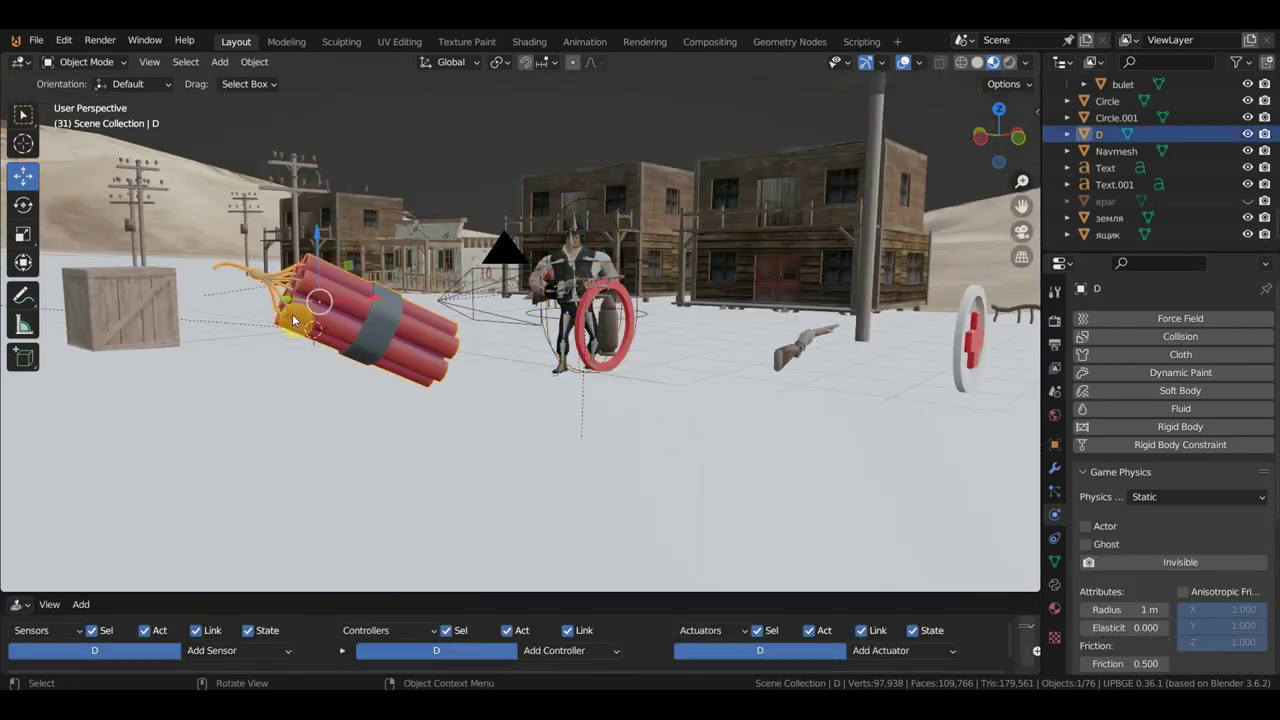
left_click(108, 310)
left_click(633, 265)
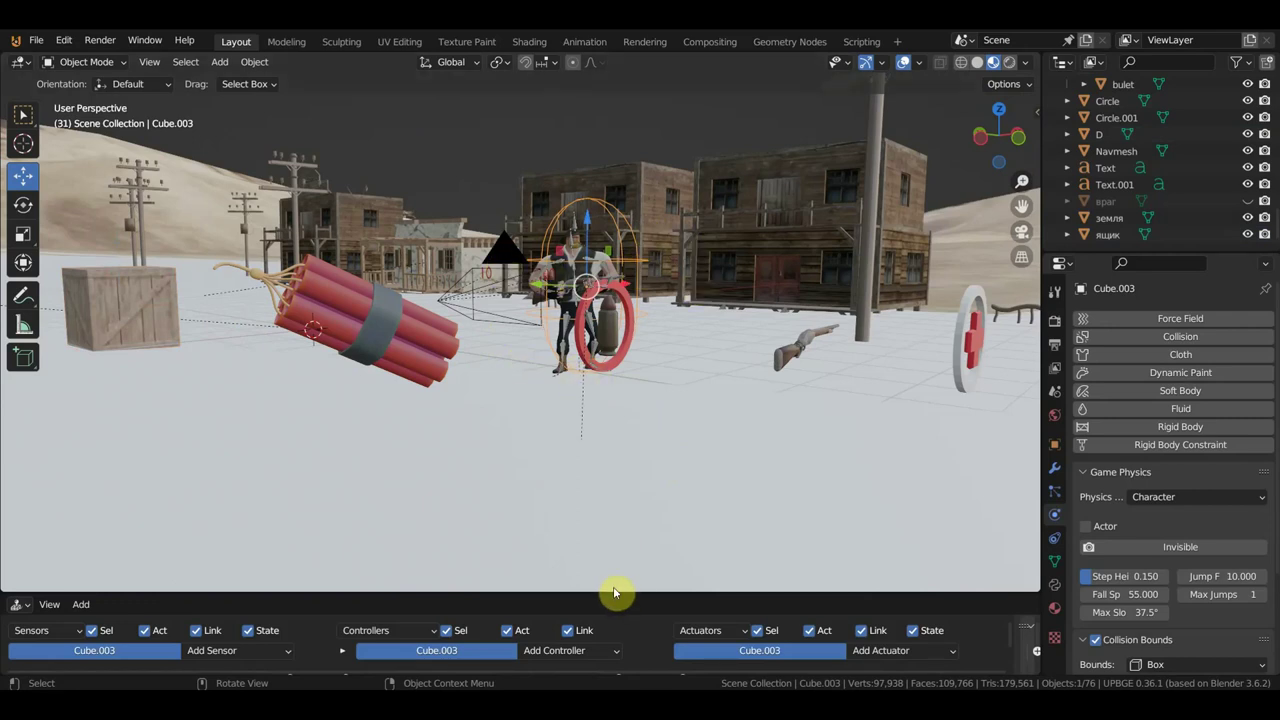
left_click_drag(614, 591, 657, 203)
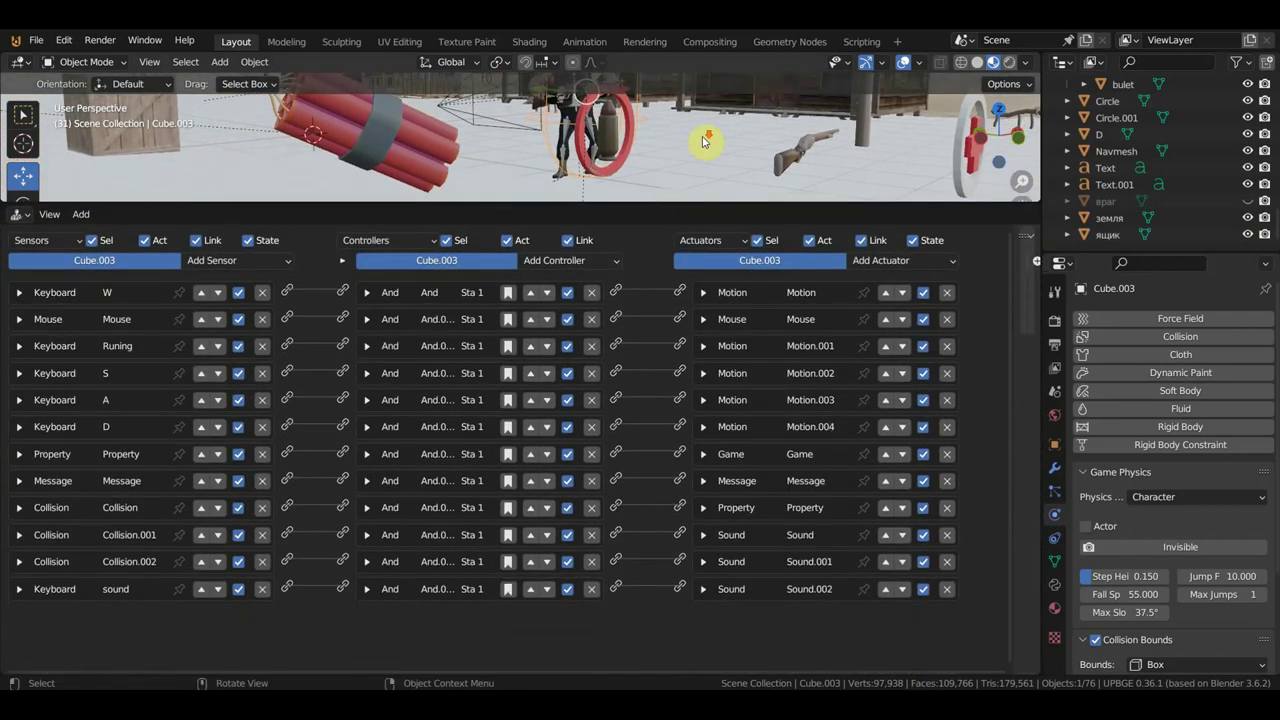
middle_click_drag(684, 150, 607, 137)
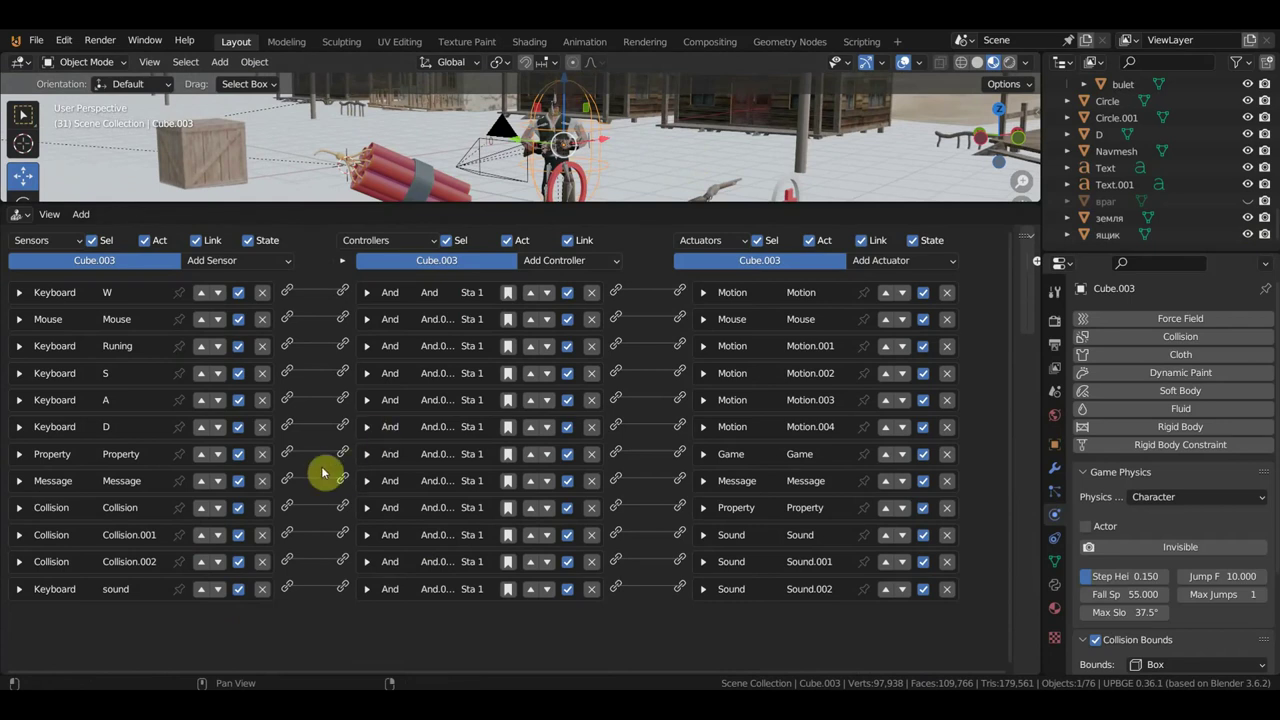
Step: Add a Collision sensor and a Message actuator with subject 3 to the character
left_click(254, 261)
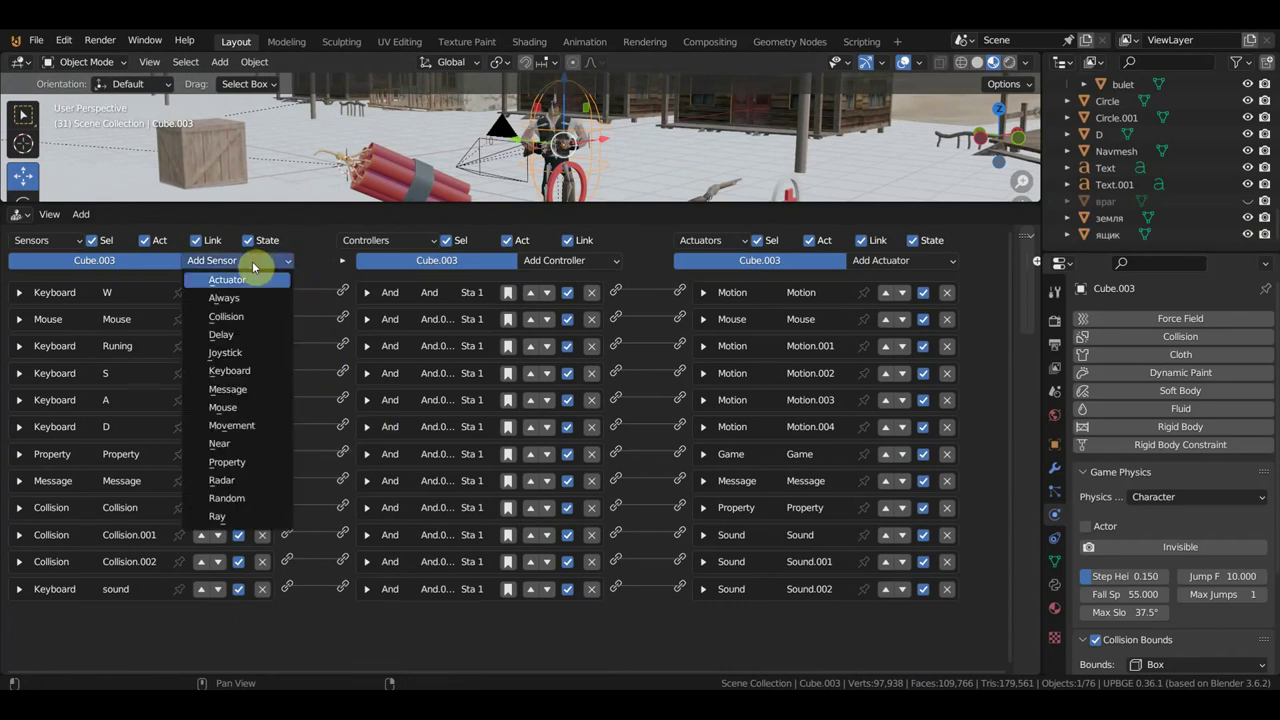
left_click(248, 316)
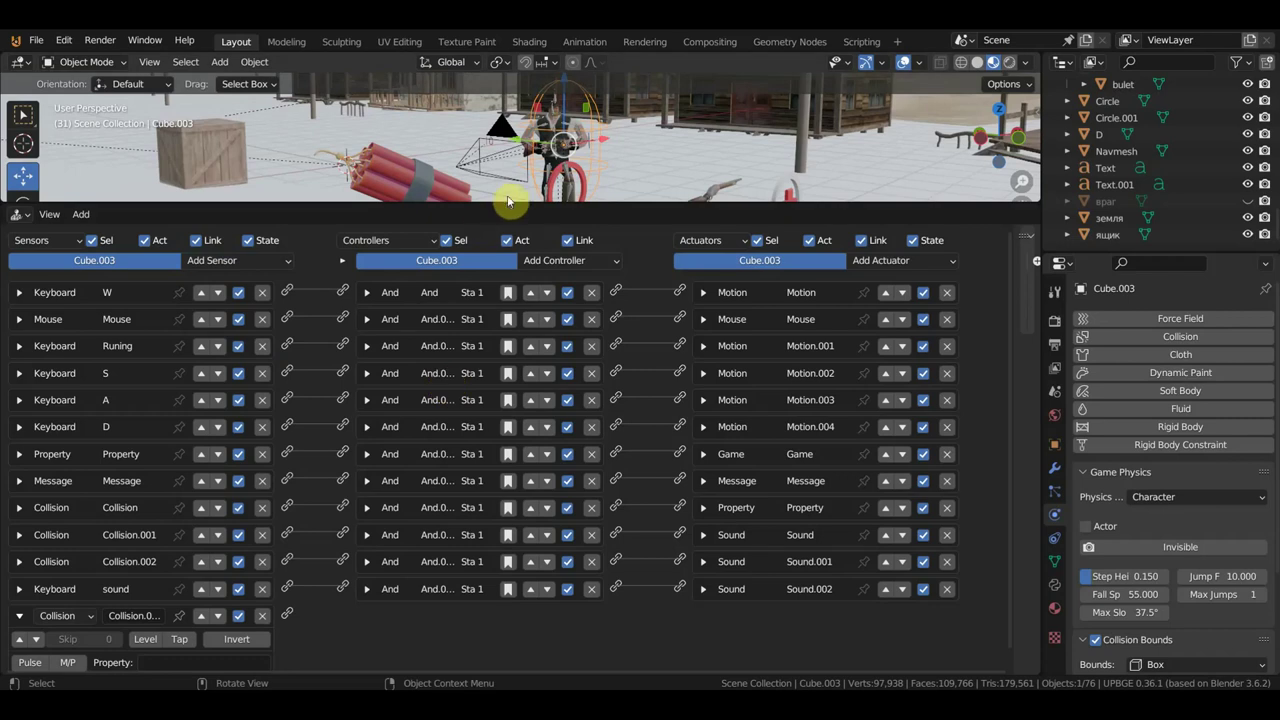
left_click_drag(500, 203, 500, 166)
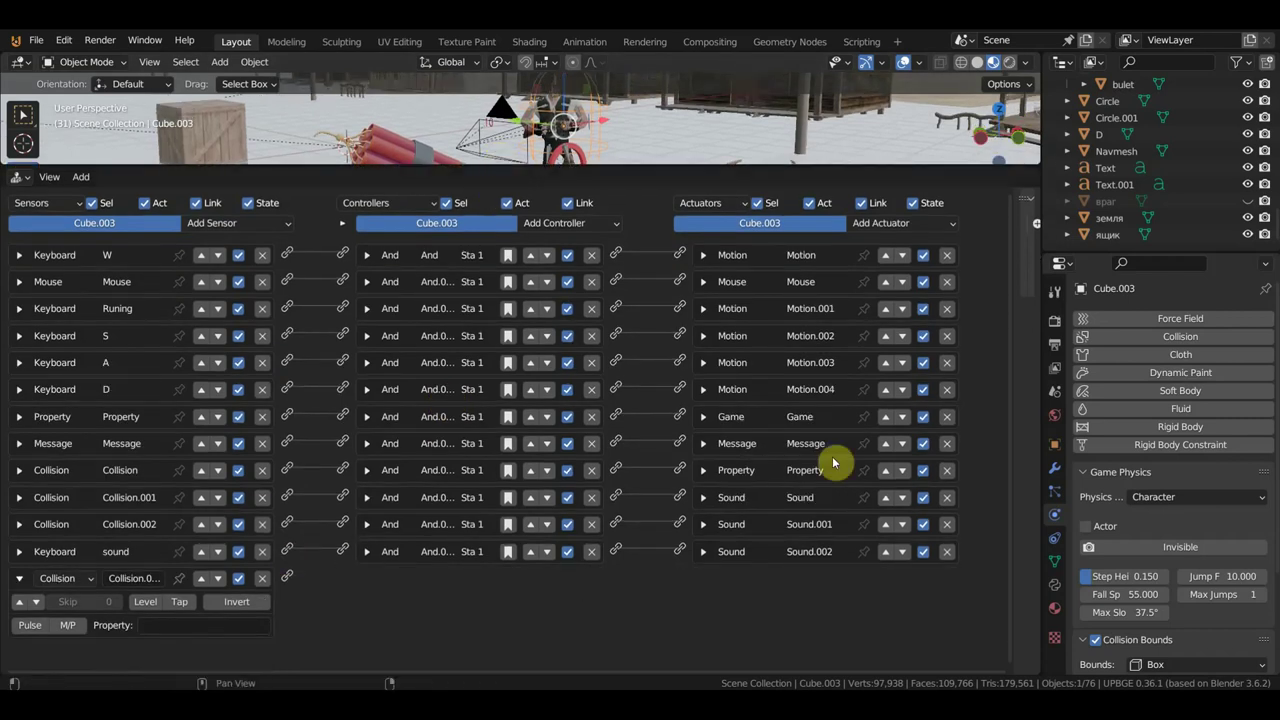
left_click(931, 225)
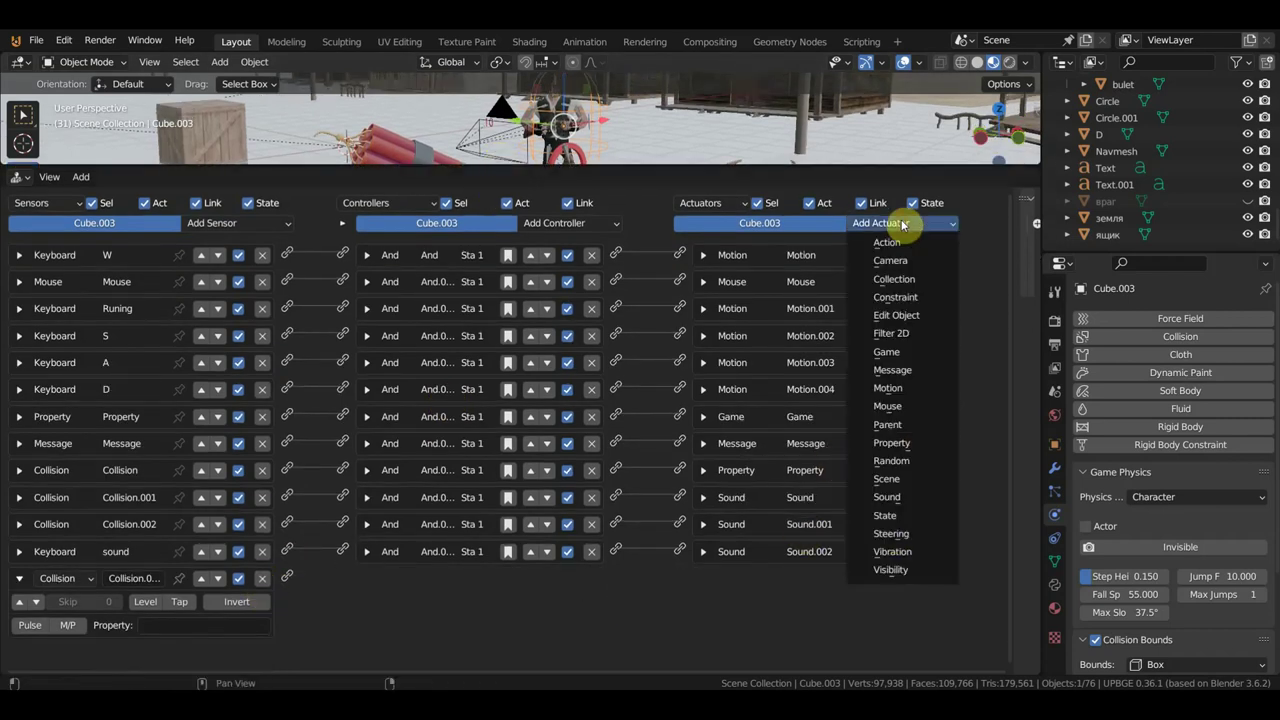
left_click(915, 369)
left_click(788, 627)
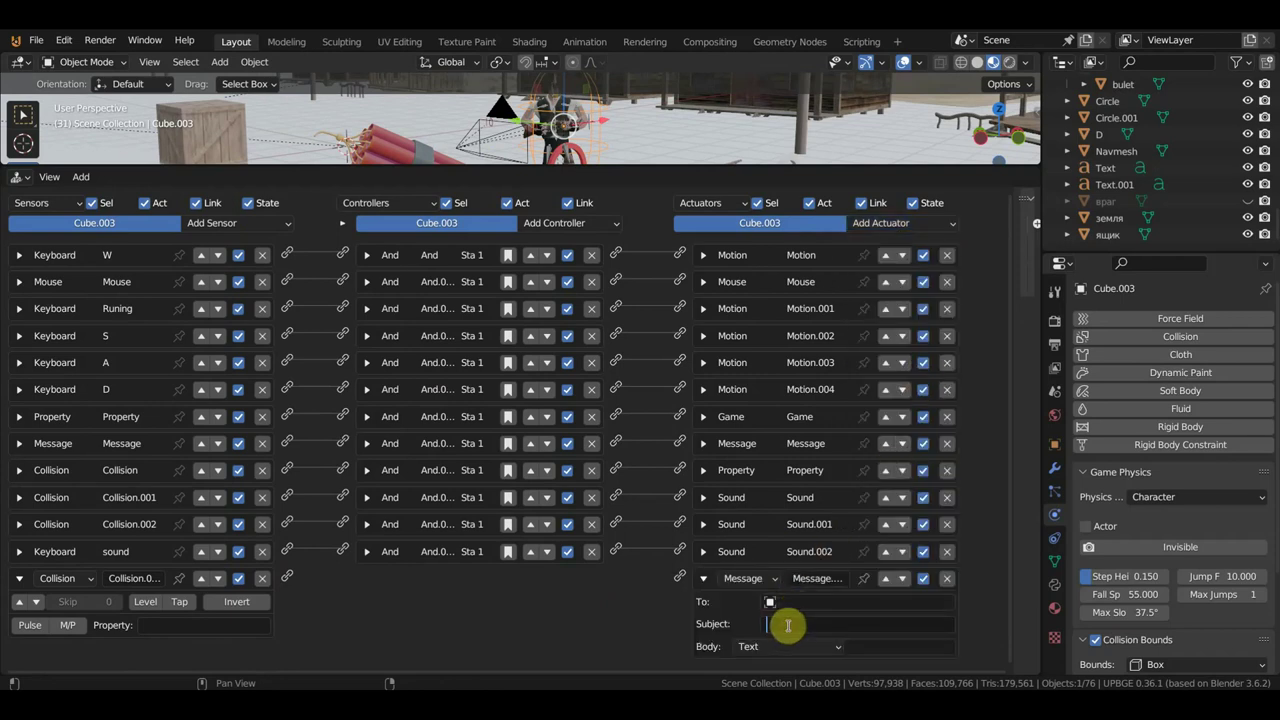
type("3")
key("Return")
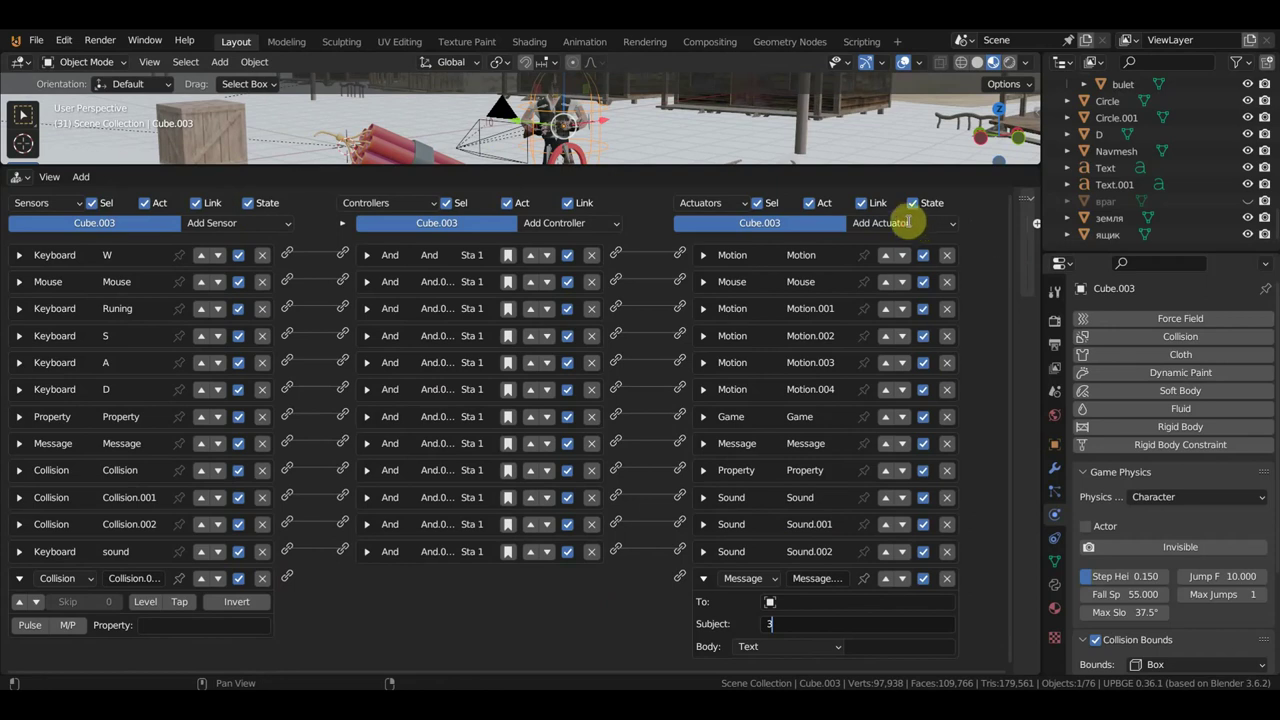
Step: Add a second Message actuator with subject 4, then shrink the logic editor back down
left_click(909, 226)
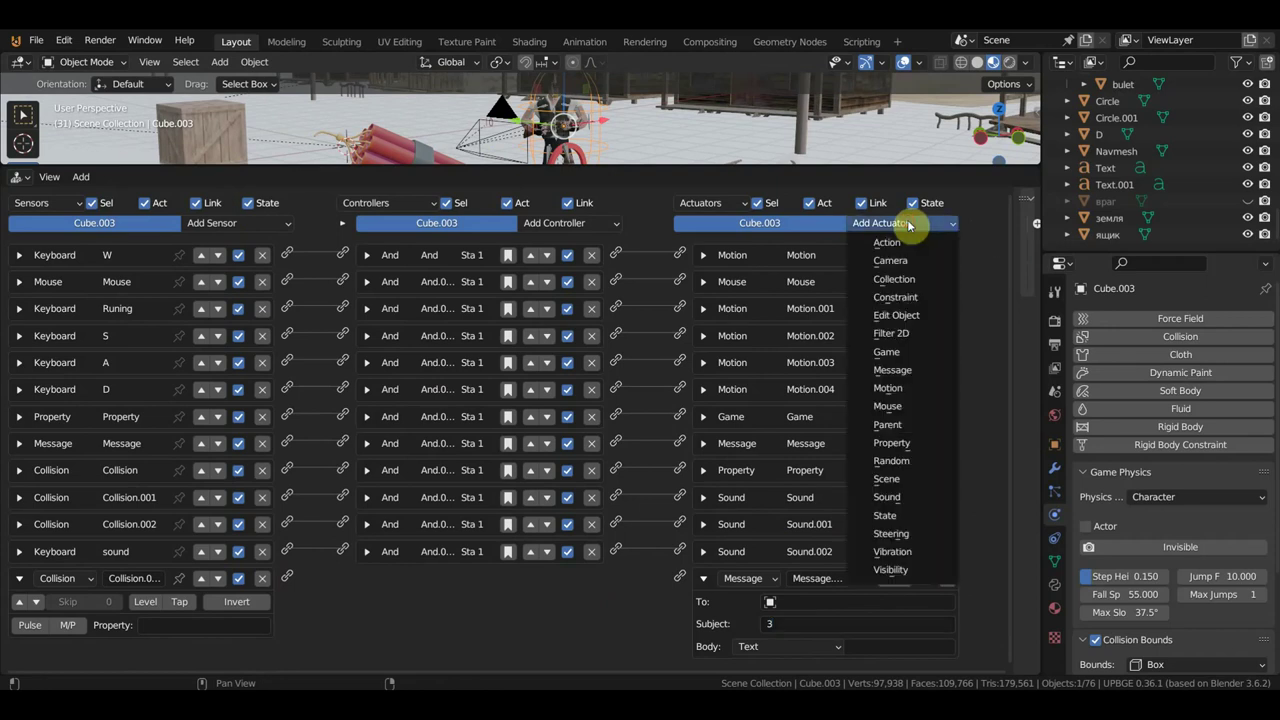
left_click(906, 374)
scroll(977, 520, "down", 3)
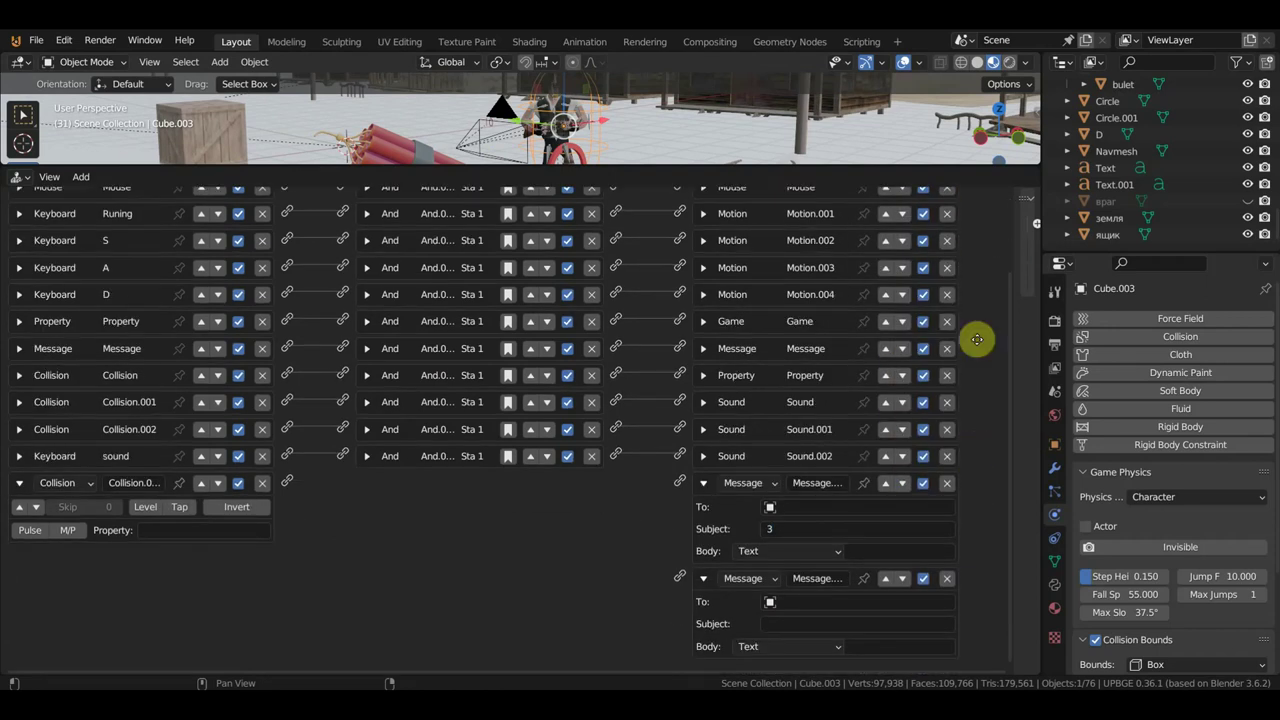
left_click(785, 624)
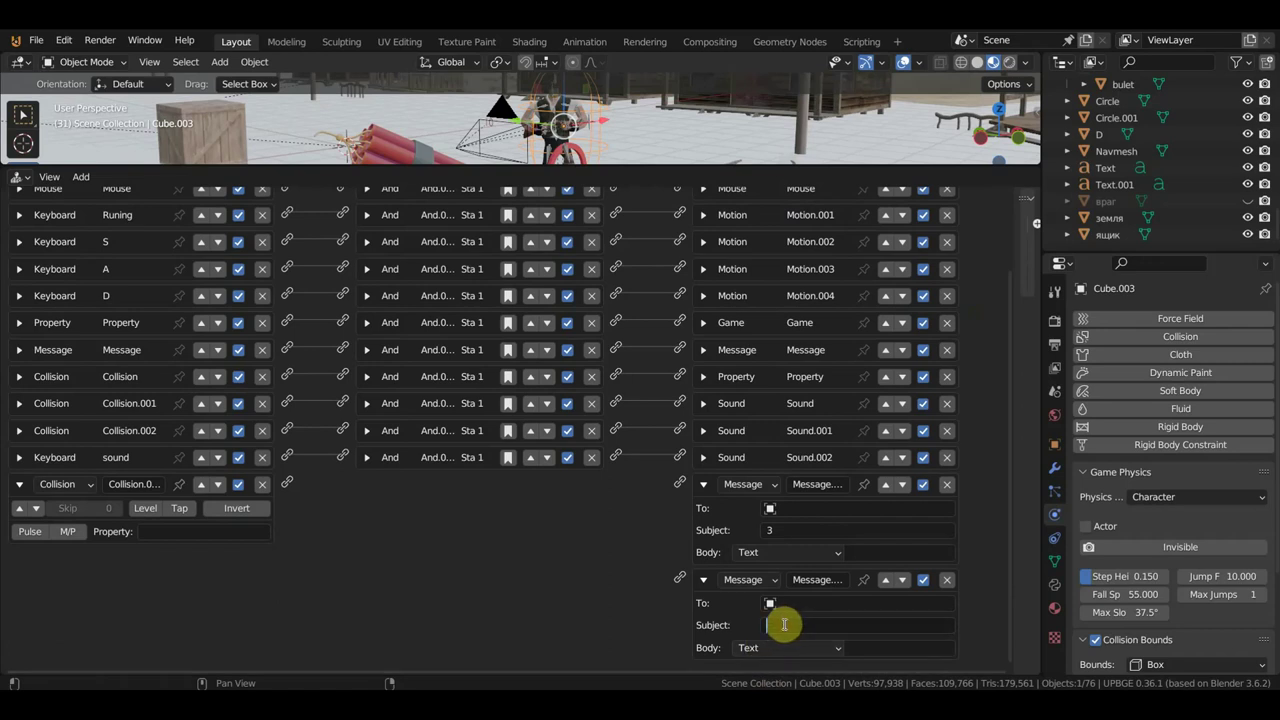
type("4")
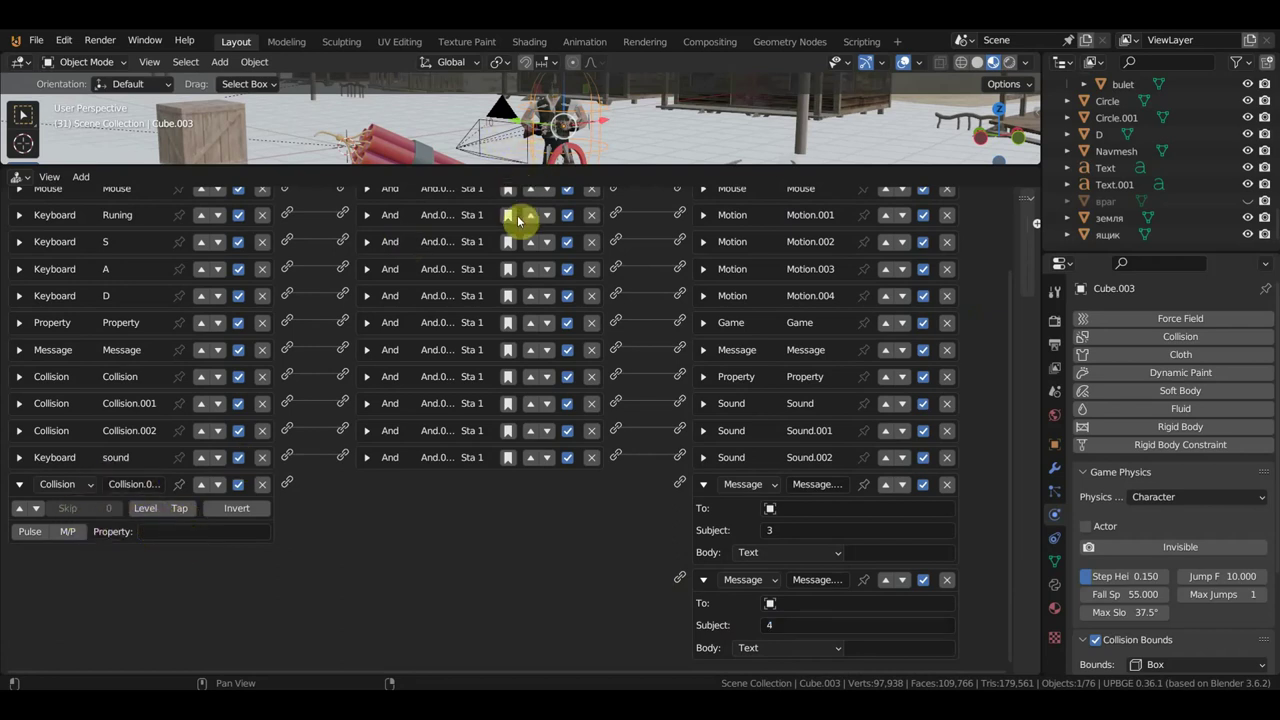
left_click_drag(572, 166, 570, 381)
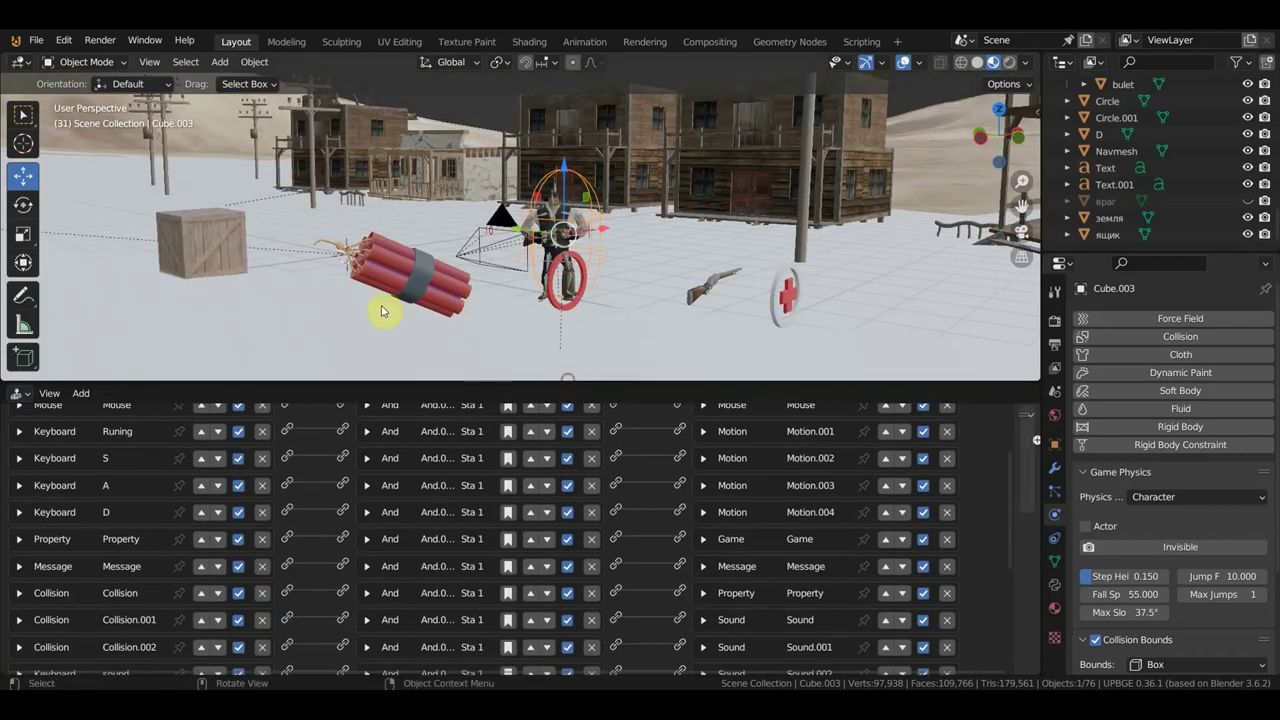
Step: Rename the dynamite object to диномит
left_click(412, 263)
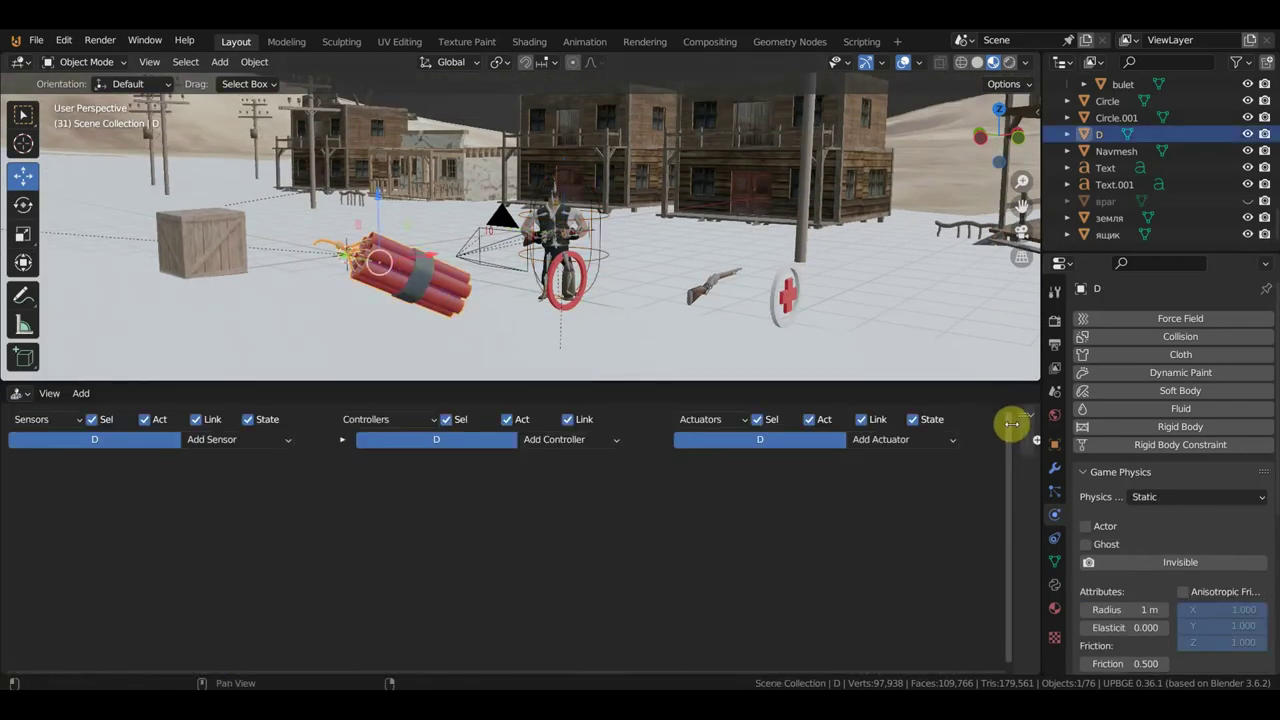
scroll(1110, 140, "up", 1)
double_click(1117, 152)
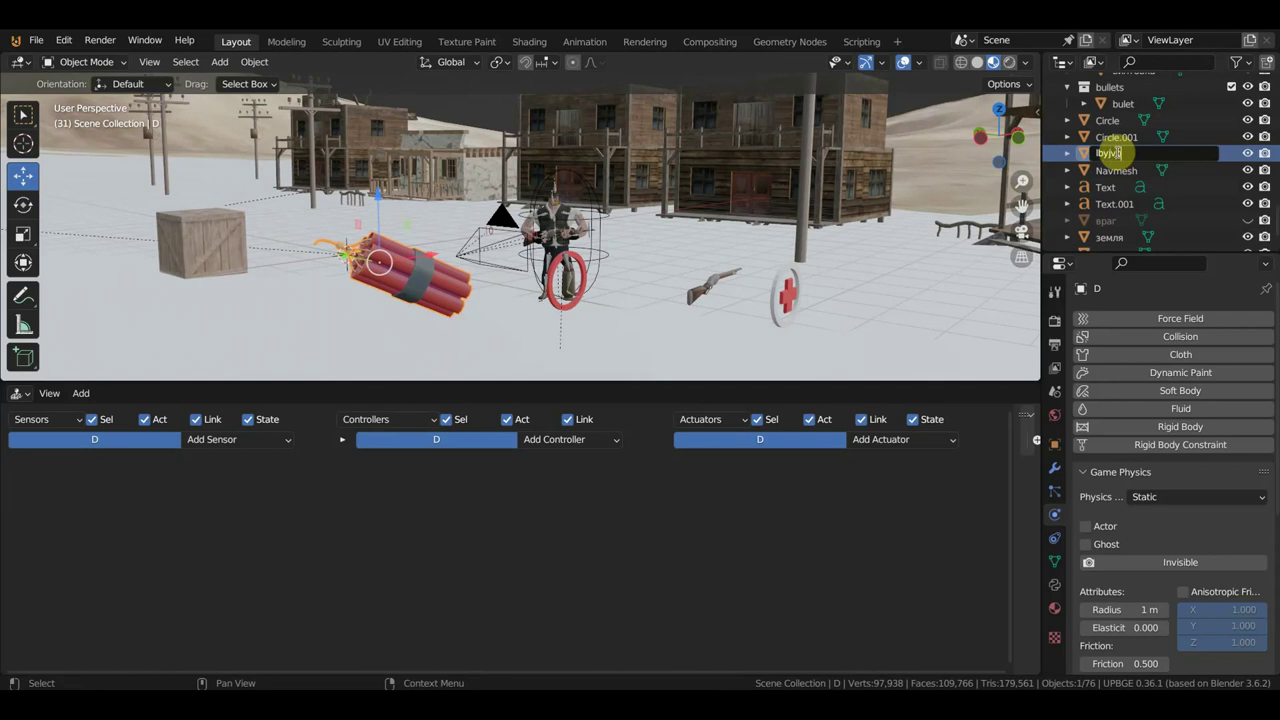
key("Return")
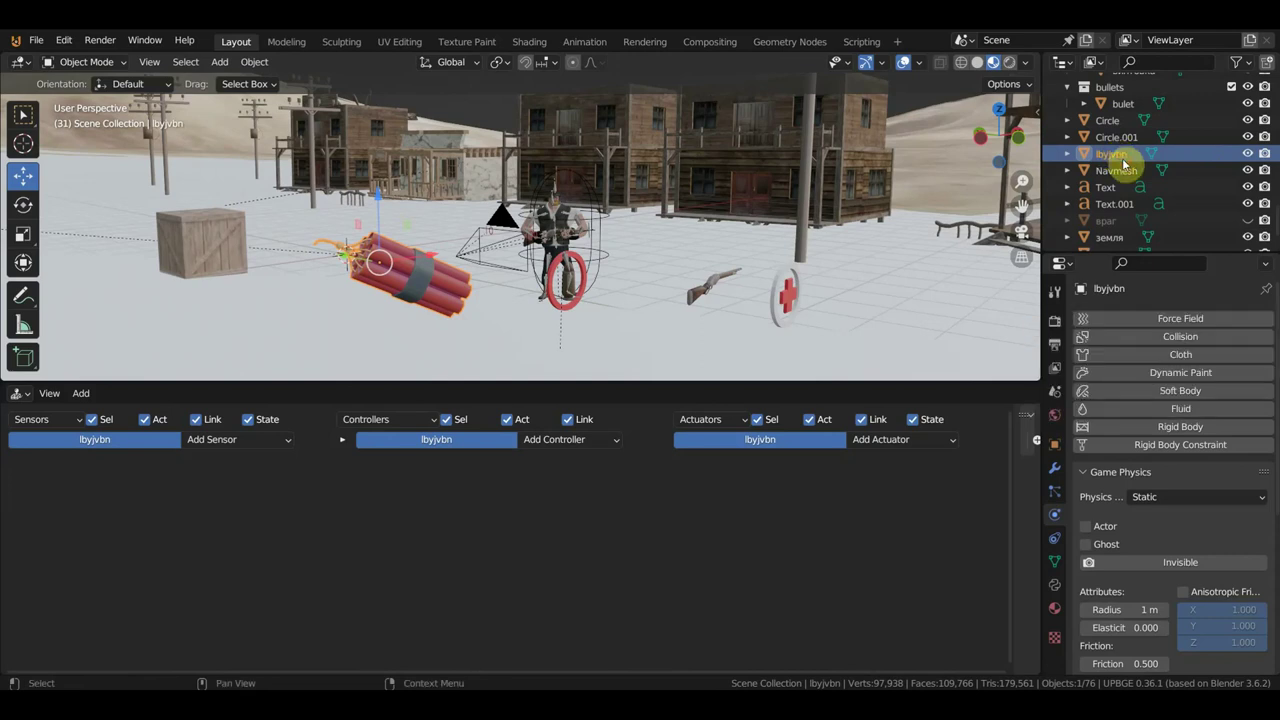
double_click(1124, 160)
type("Д")
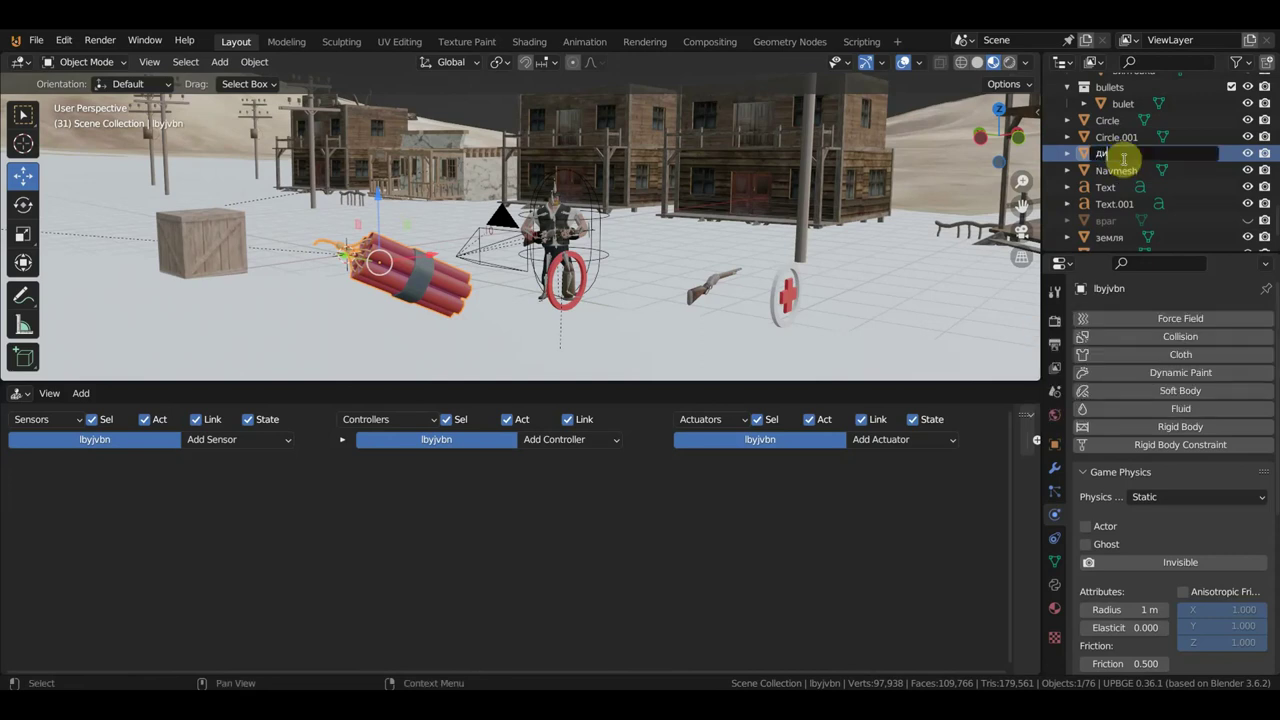
key("Return")
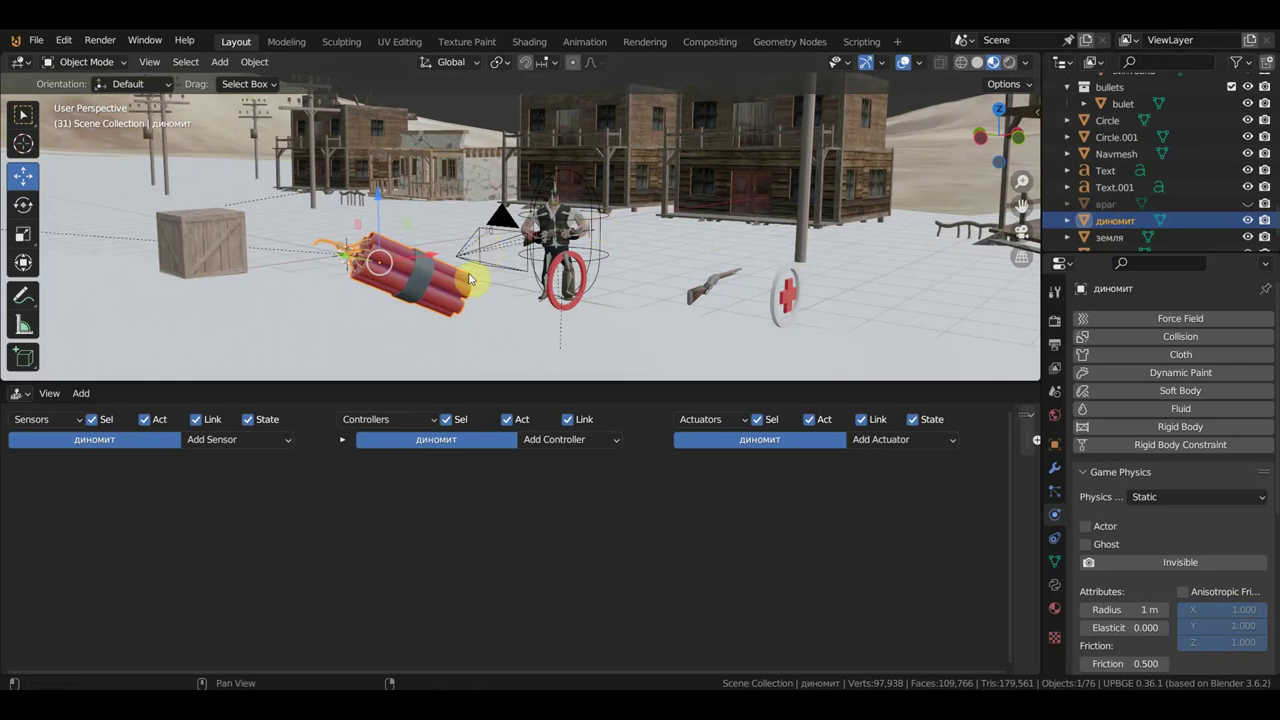
Step: Give the dynamite a game property named диномит
left_click_drag(1036, 440, 602, 462)
left_click(812, 442)
left_click(661, 467)
type("диноми")
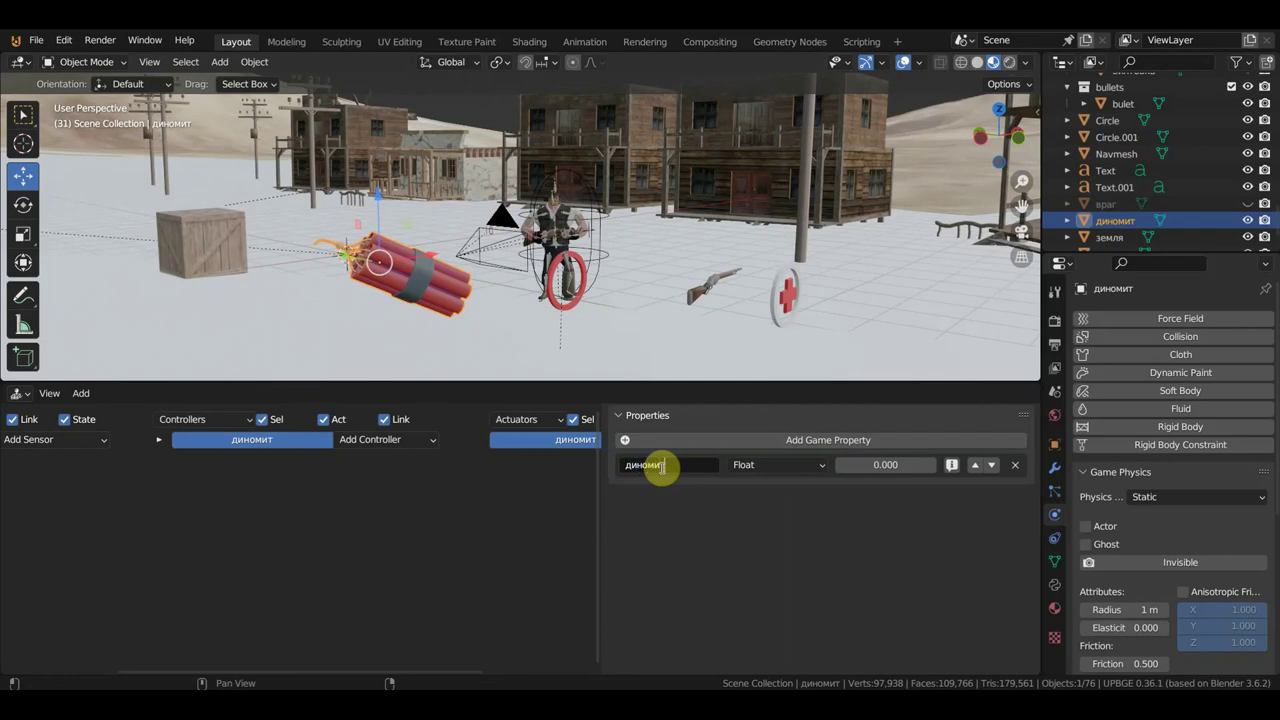
key("Return")
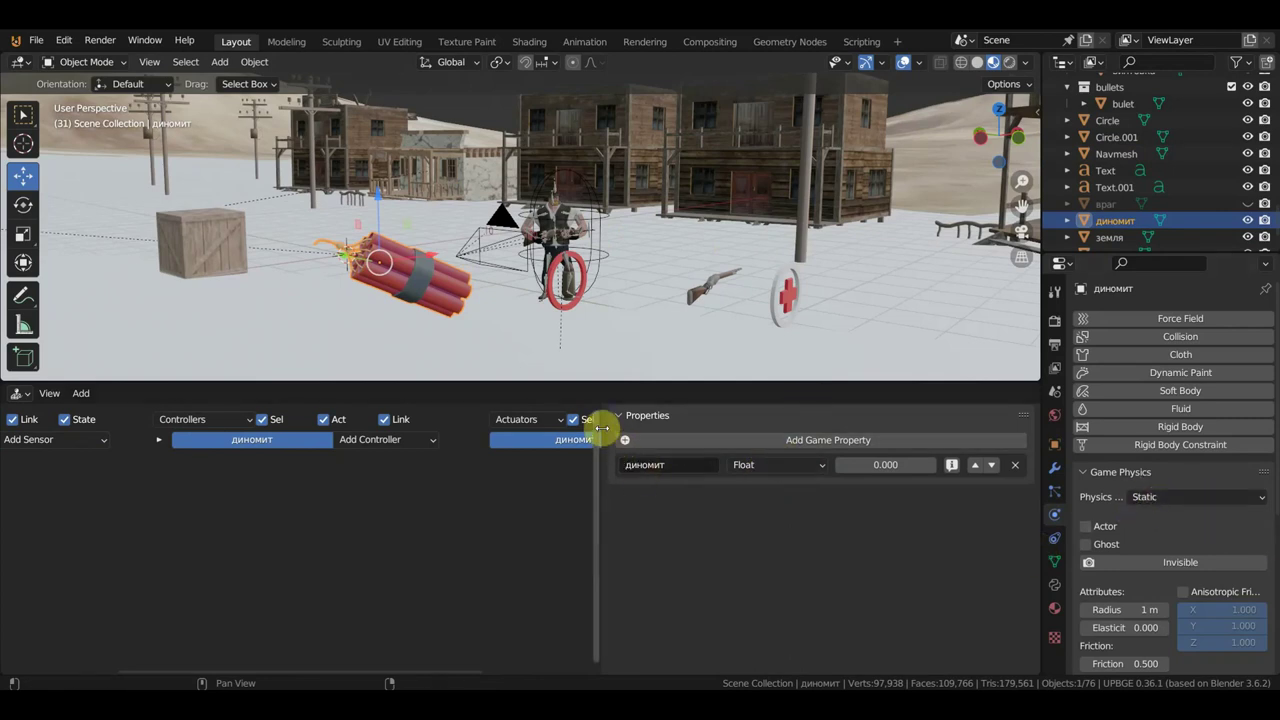
left_click_drag(605, 422, 1020, 429)
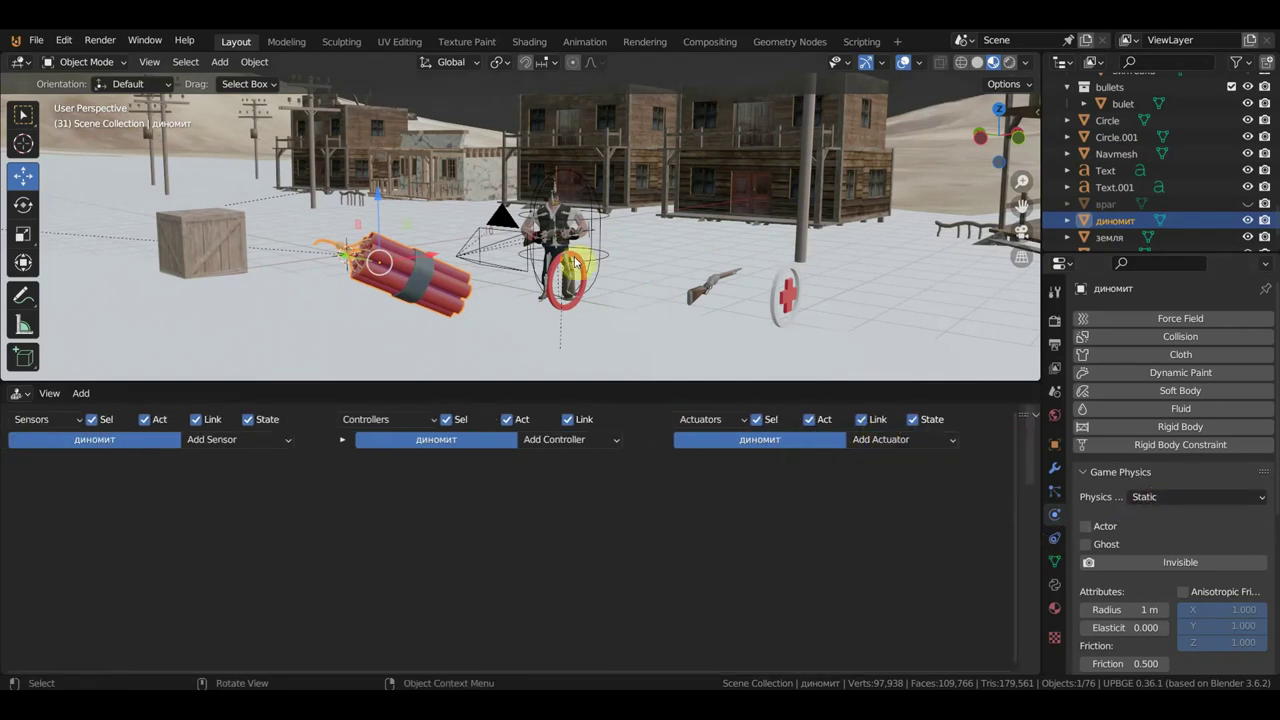
Step: Select the crate and add a game property named ящик to it
left_click(228, 258)
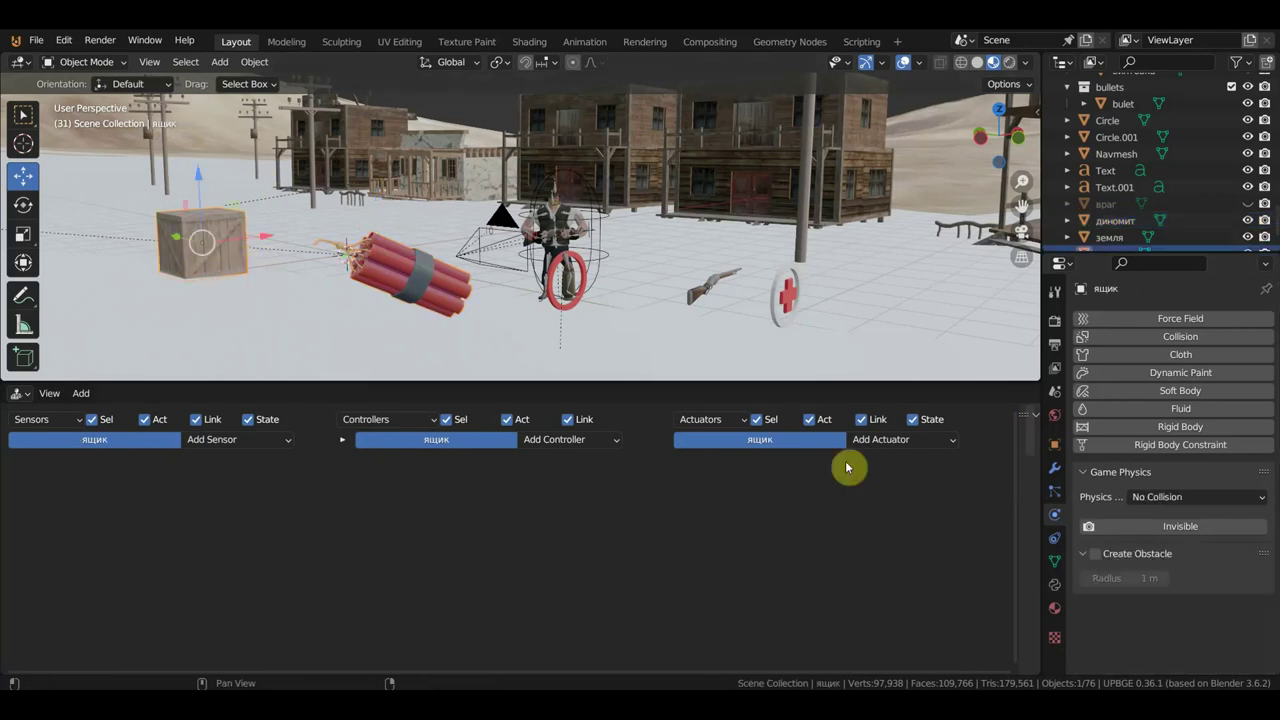
left_click_drag(1031, 454, 608, 480)
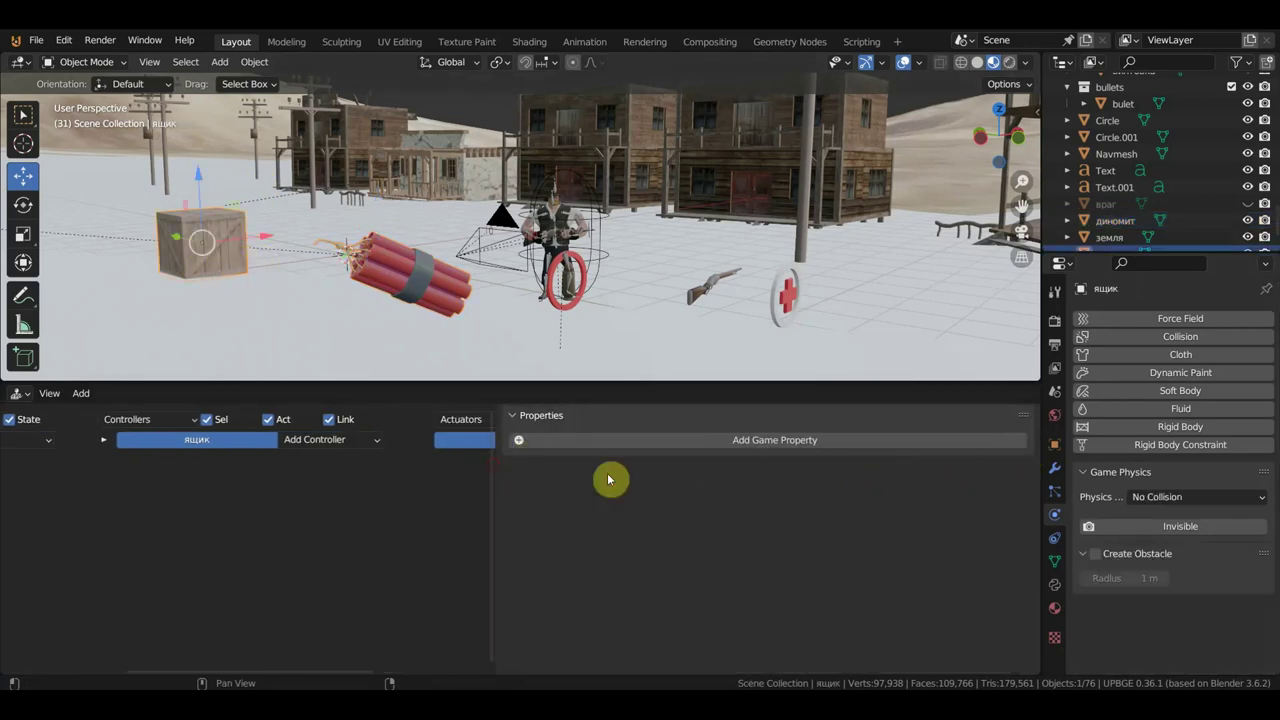
left_click(741, 446)
left_click(570, 460)
type("ящик")
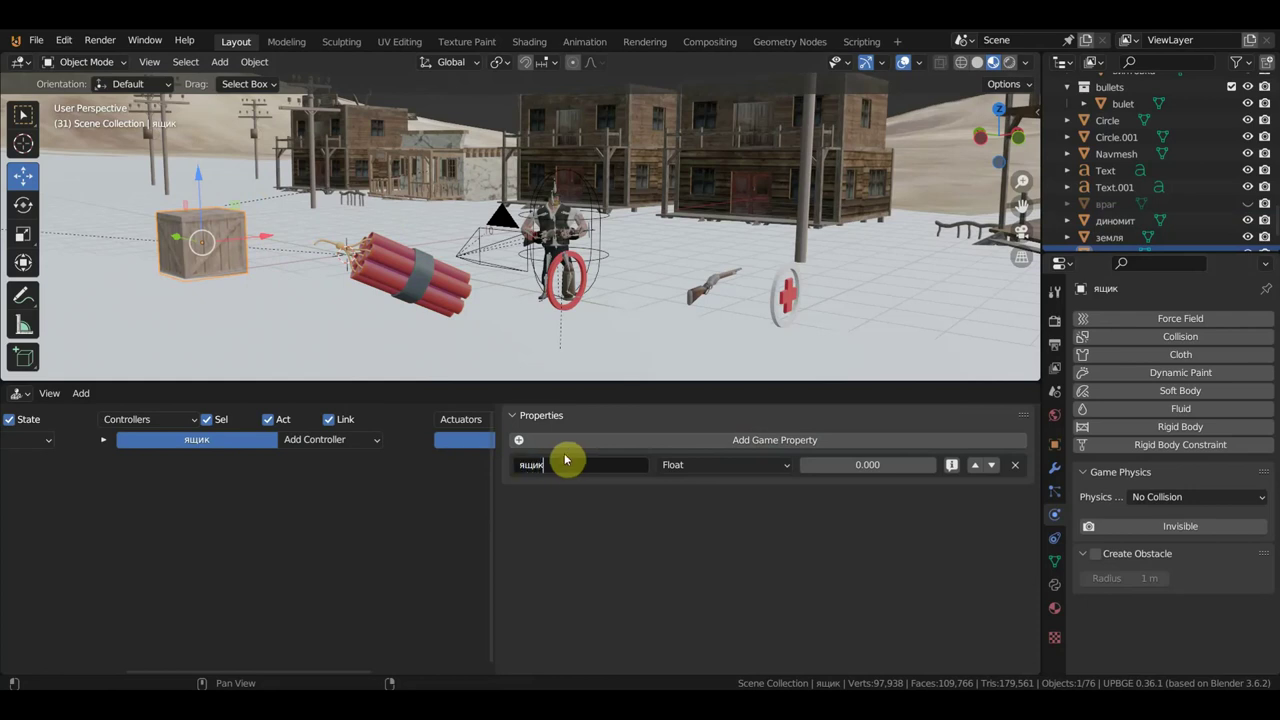
key("Return")
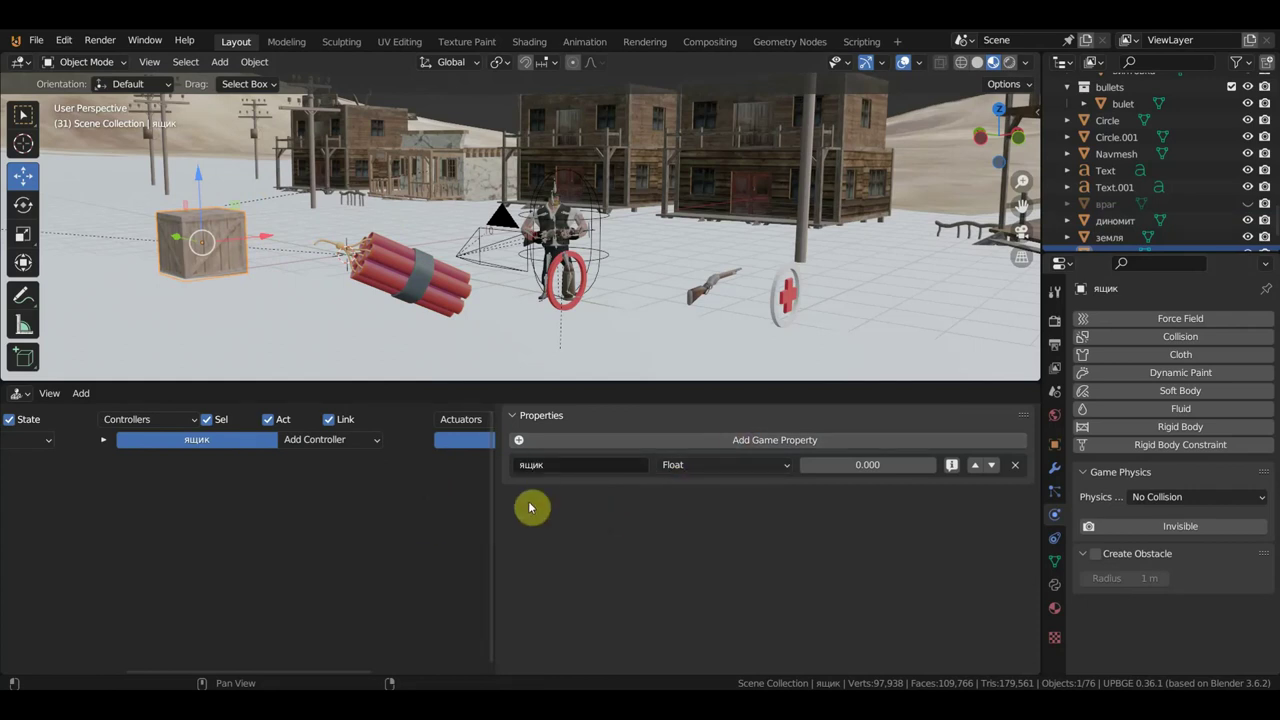
left_click_drag(495, 430, 1006, 451)
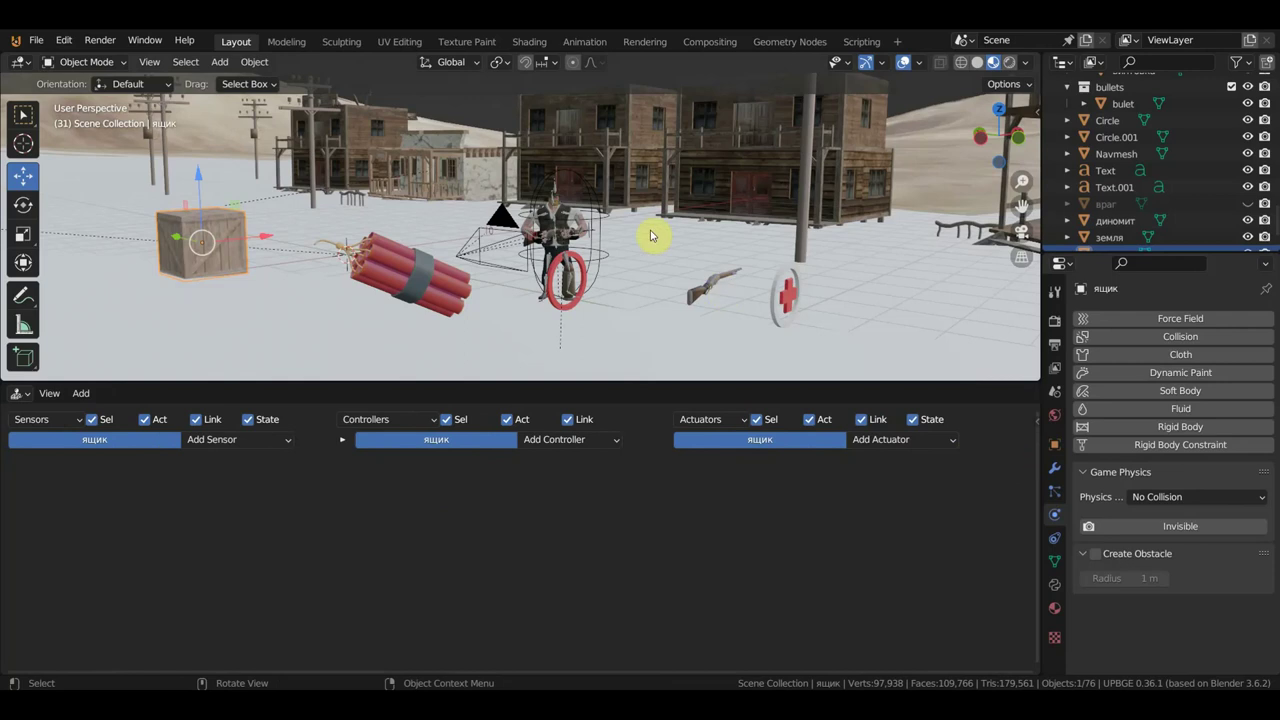
Step: Filter Cube.003's Collision sensor on property диномит and link it to a new And controller
left_click(601, 214)
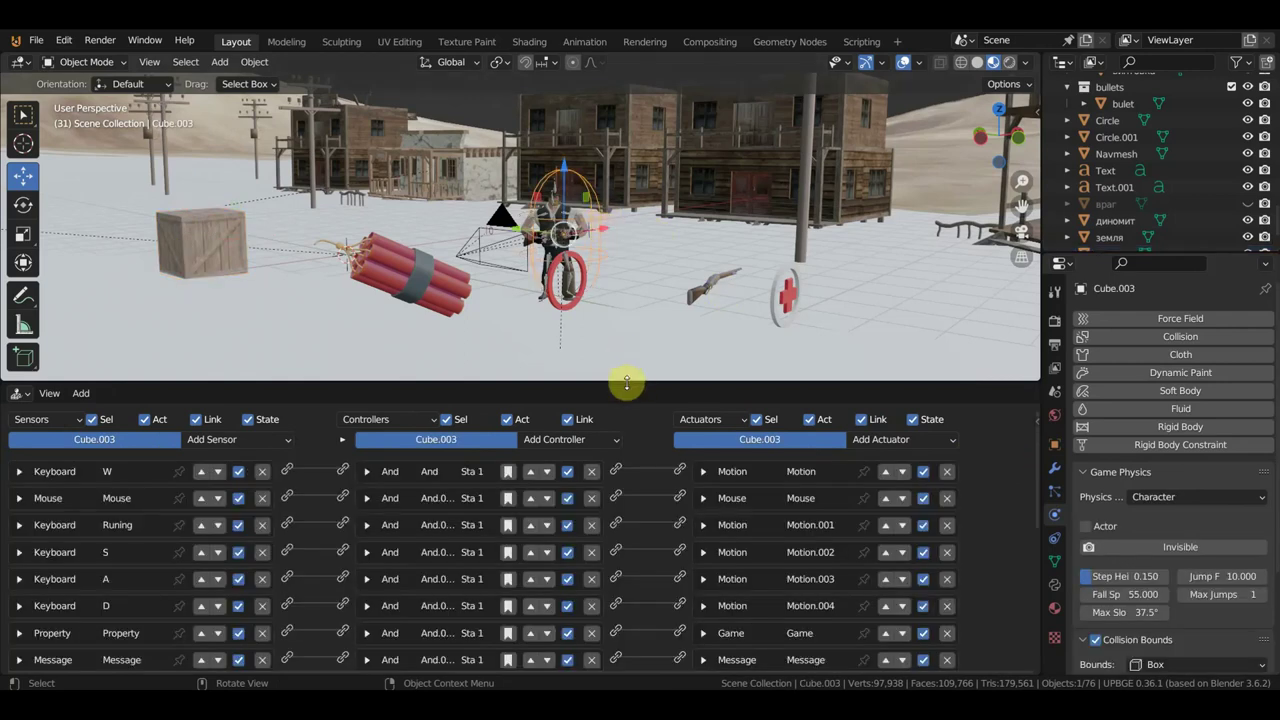
left_click_drag(626, 383, 674, 135)
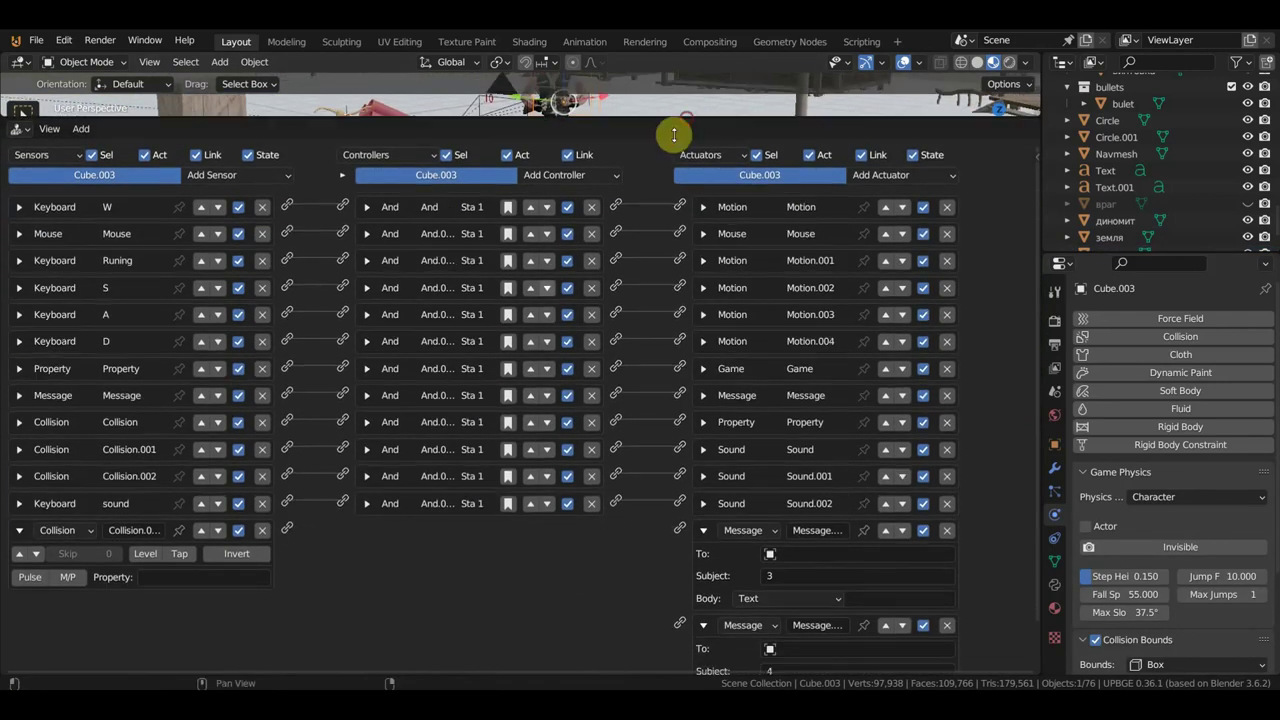
left_click(175, 576)
type("диномит")
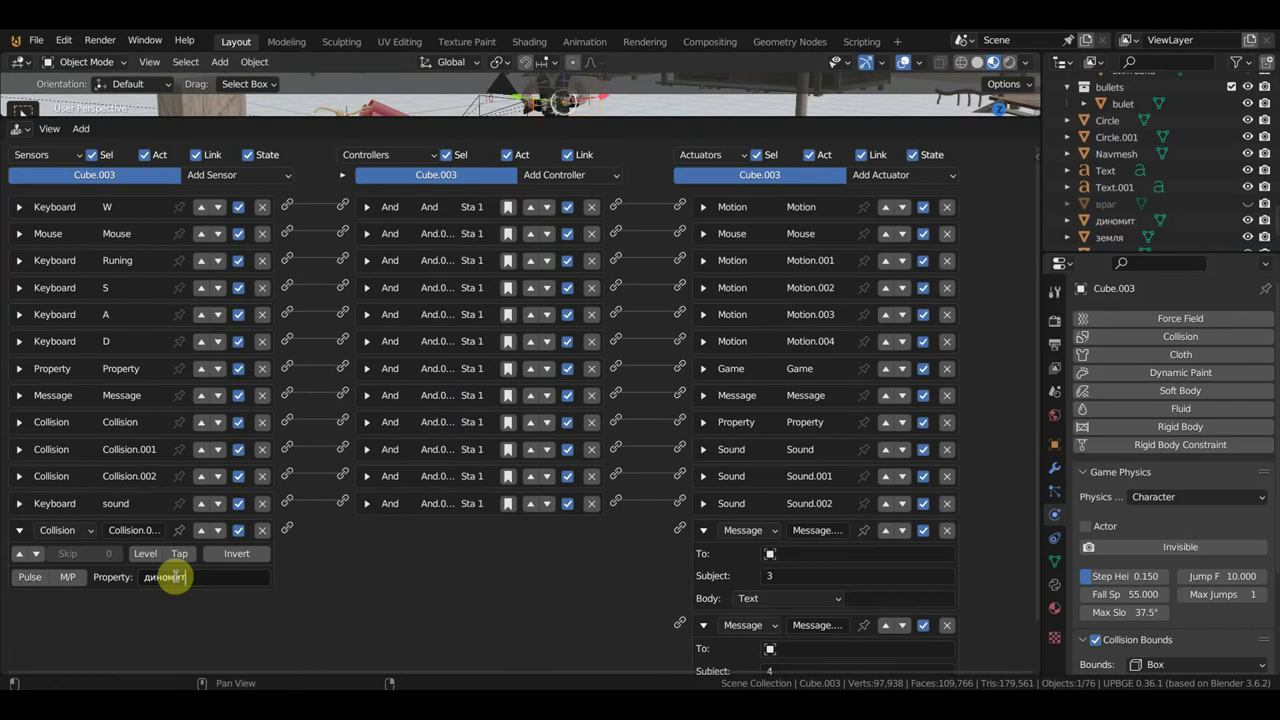
key("Return")
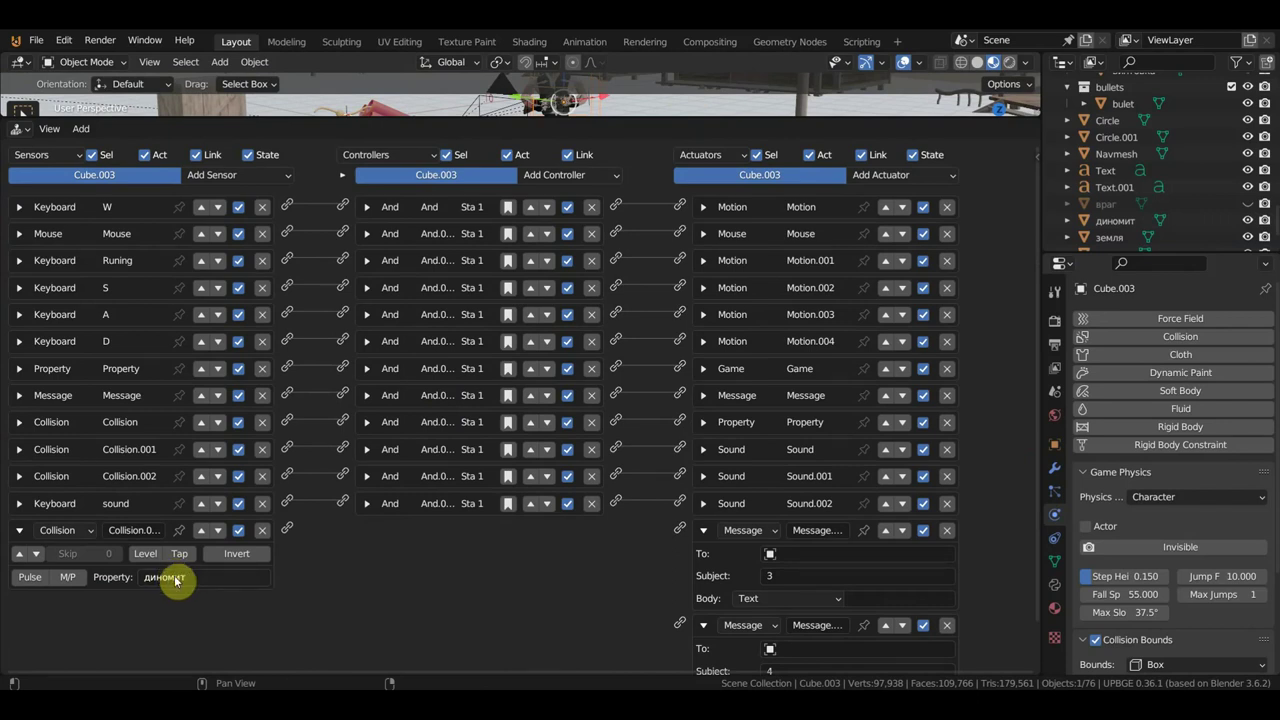
mouse_move(287, 528)
left_mouse_down()
mouse_move(645, 556)
mouse_move(680, 529)
left_mouse_up()
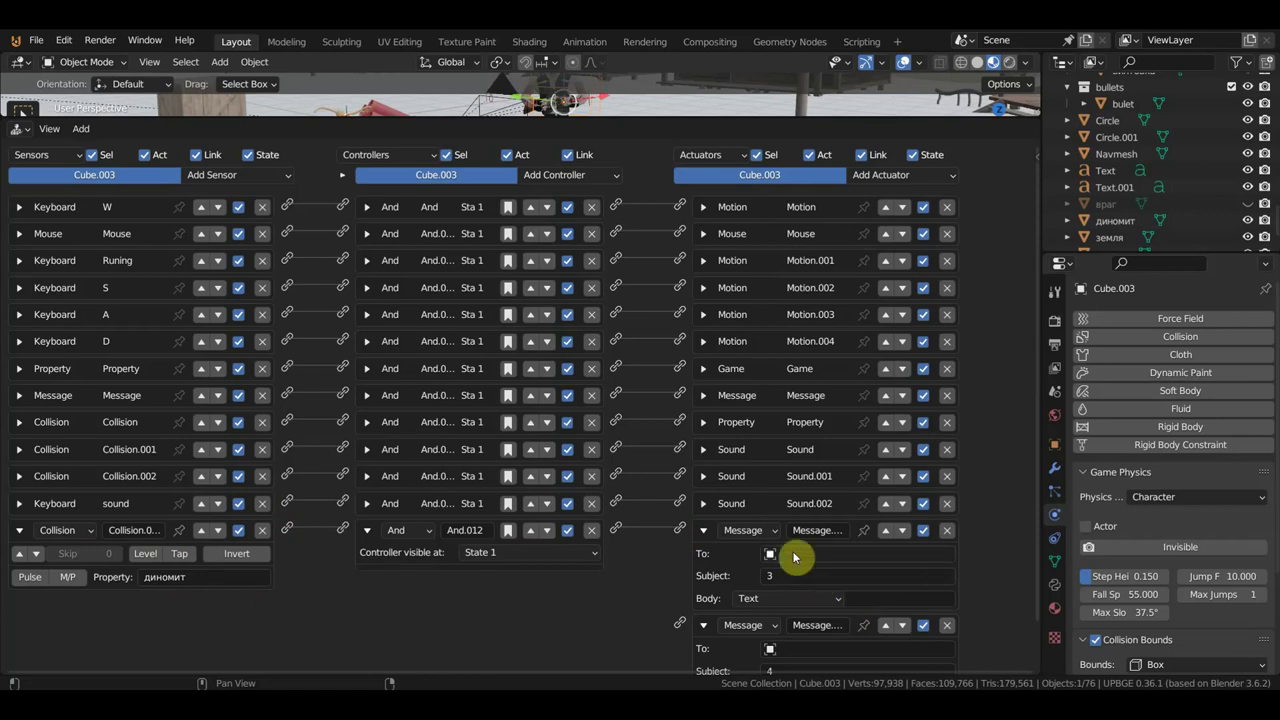
scroll(997, 571, "down", 2)
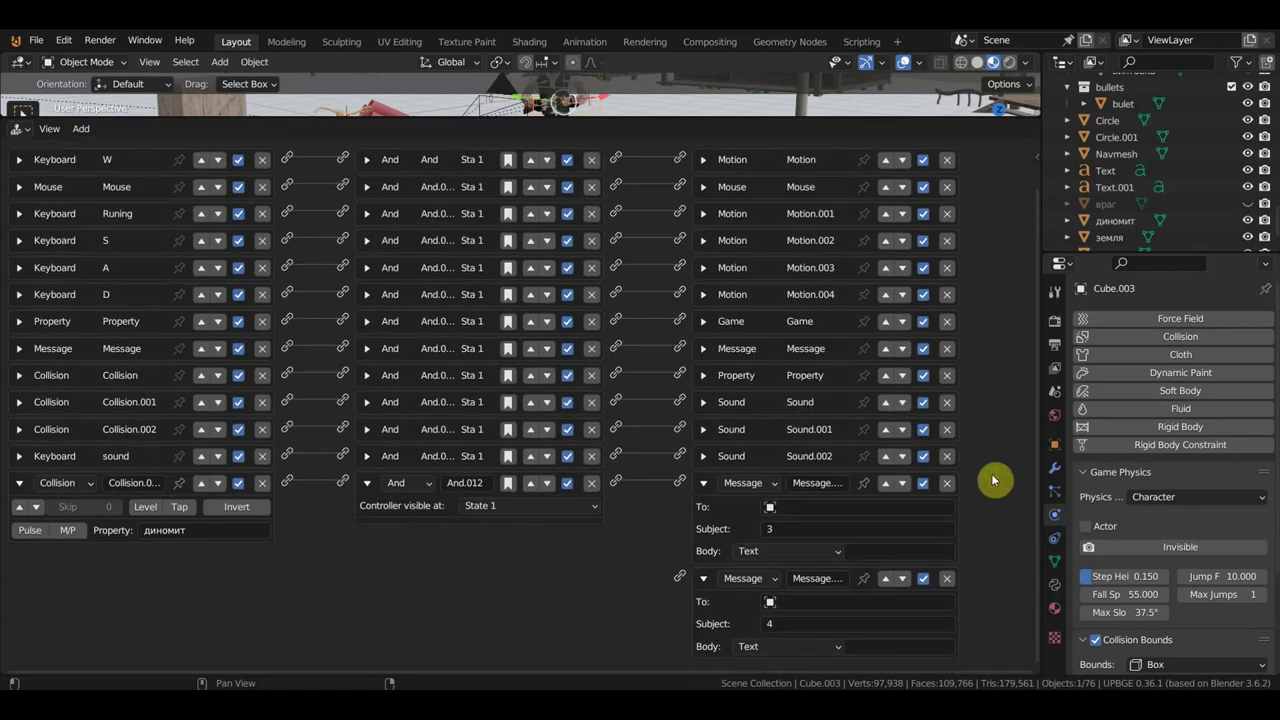
left_click(841, 505)
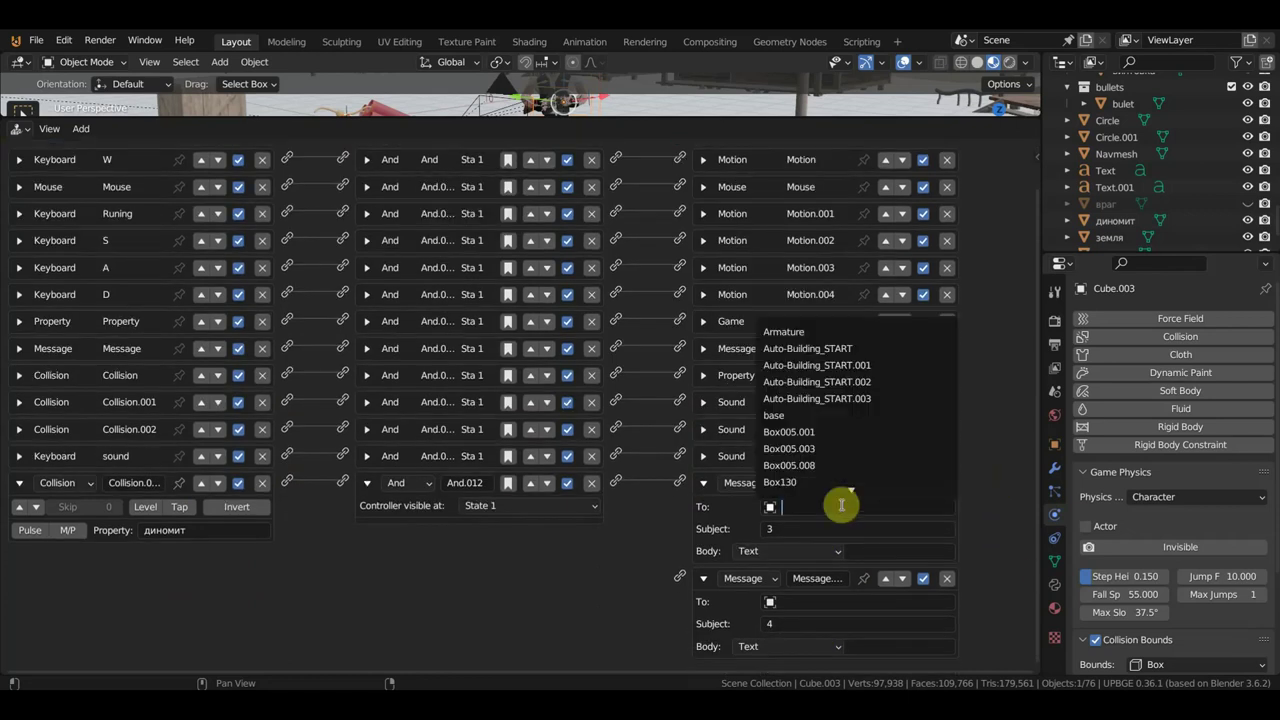
Step: Address the first Message actuator to ящик and try setting the second message's target
type("ящик")
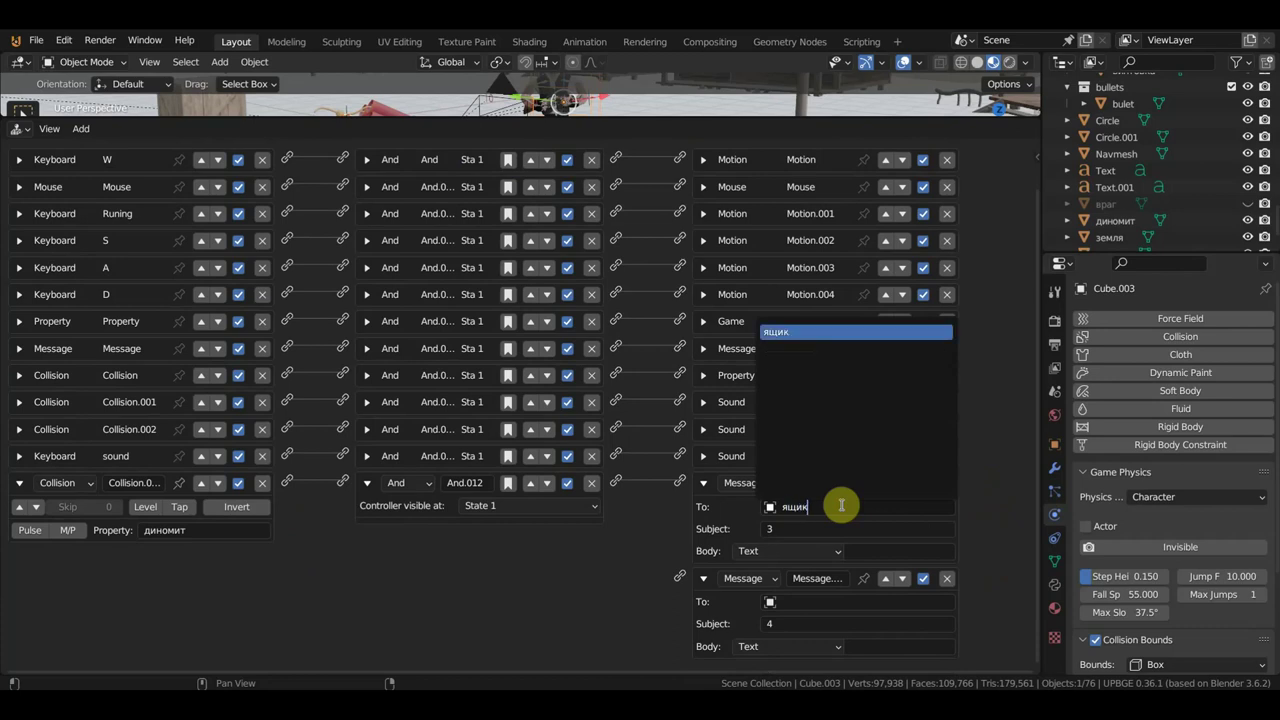
key("Return")
left_click(805, 602)
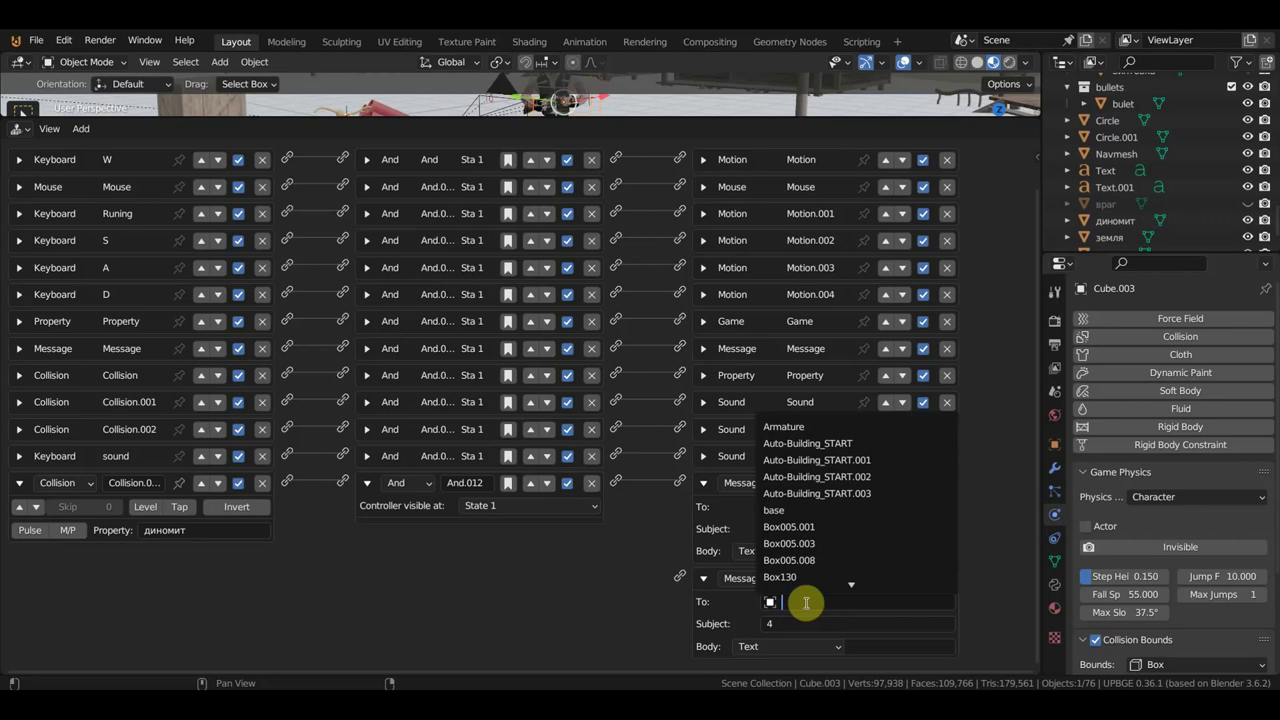
type("в")
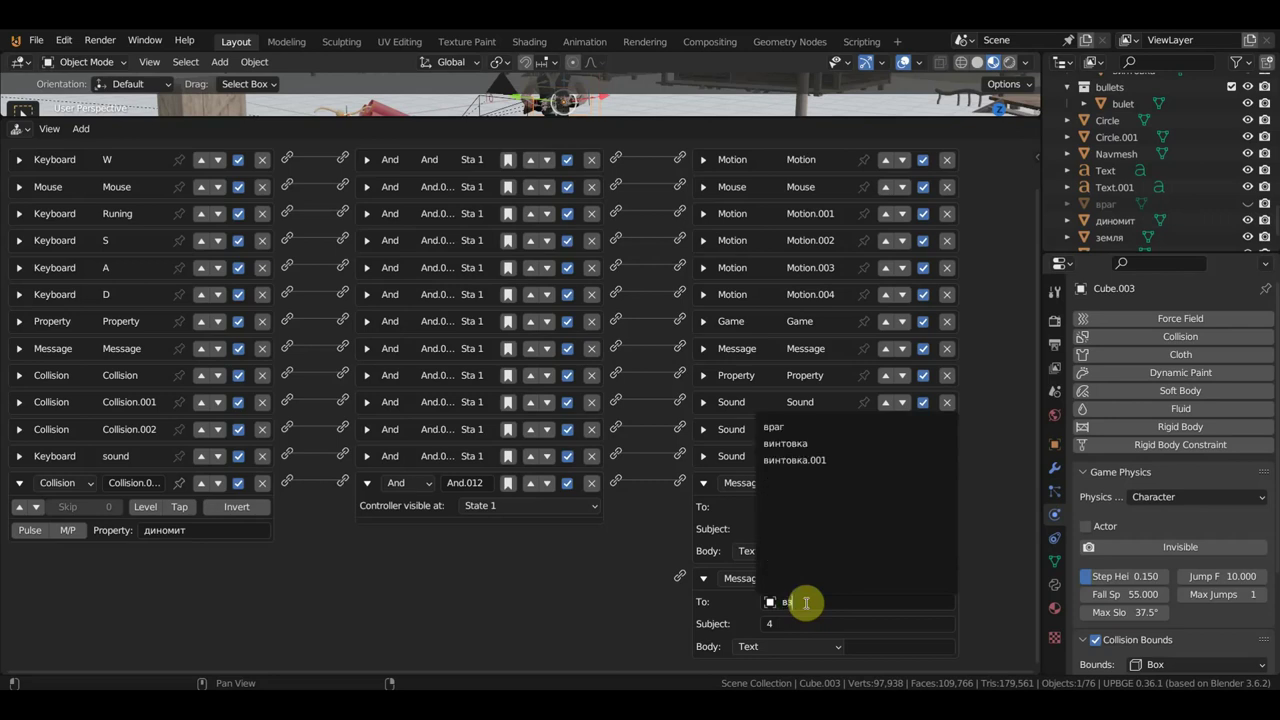
type("ры")
key("Return")
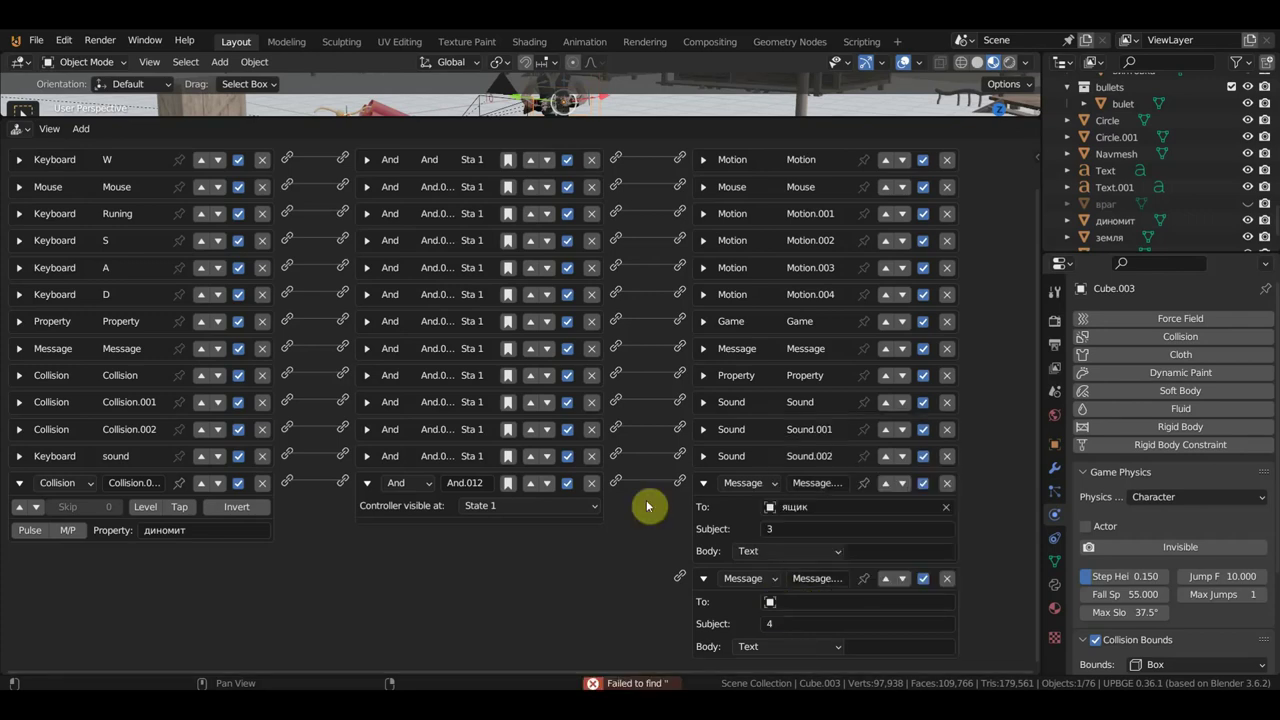
Step: Link controller And.012 to the second Message actuator
left_click_drag(616, 481, 652, 535)
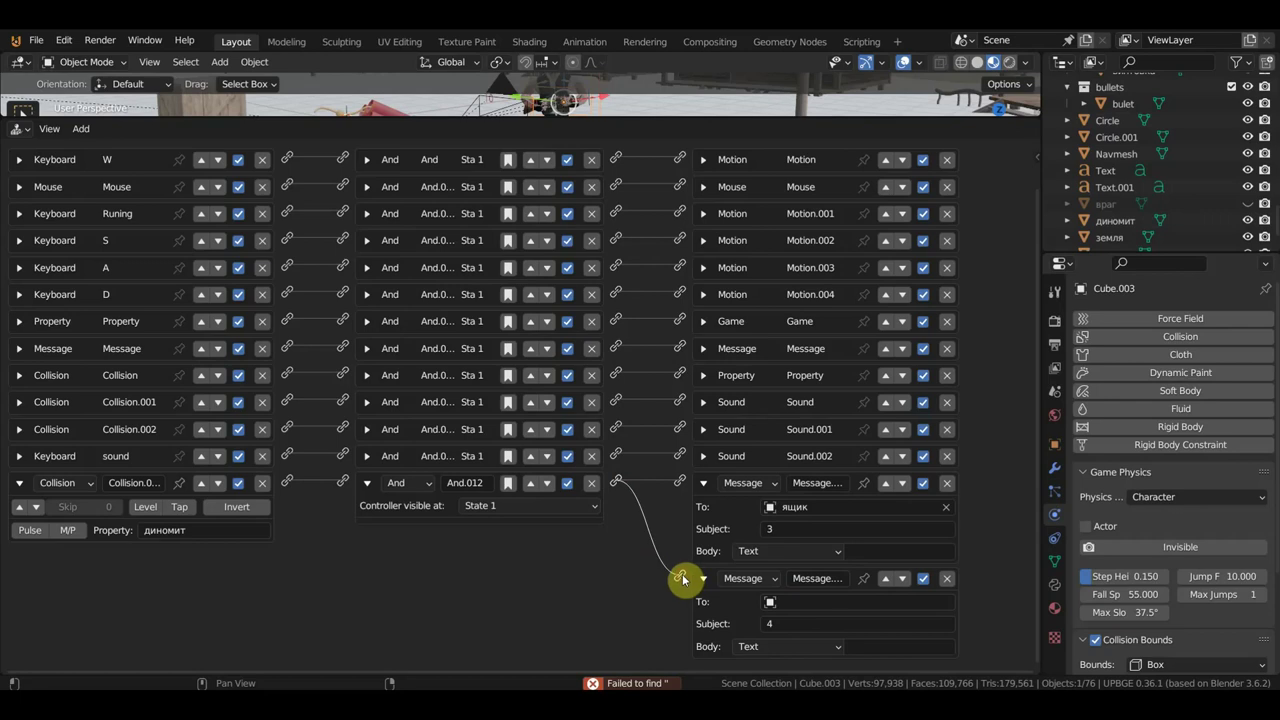
left_click_drag(686, 579, 680, 578)
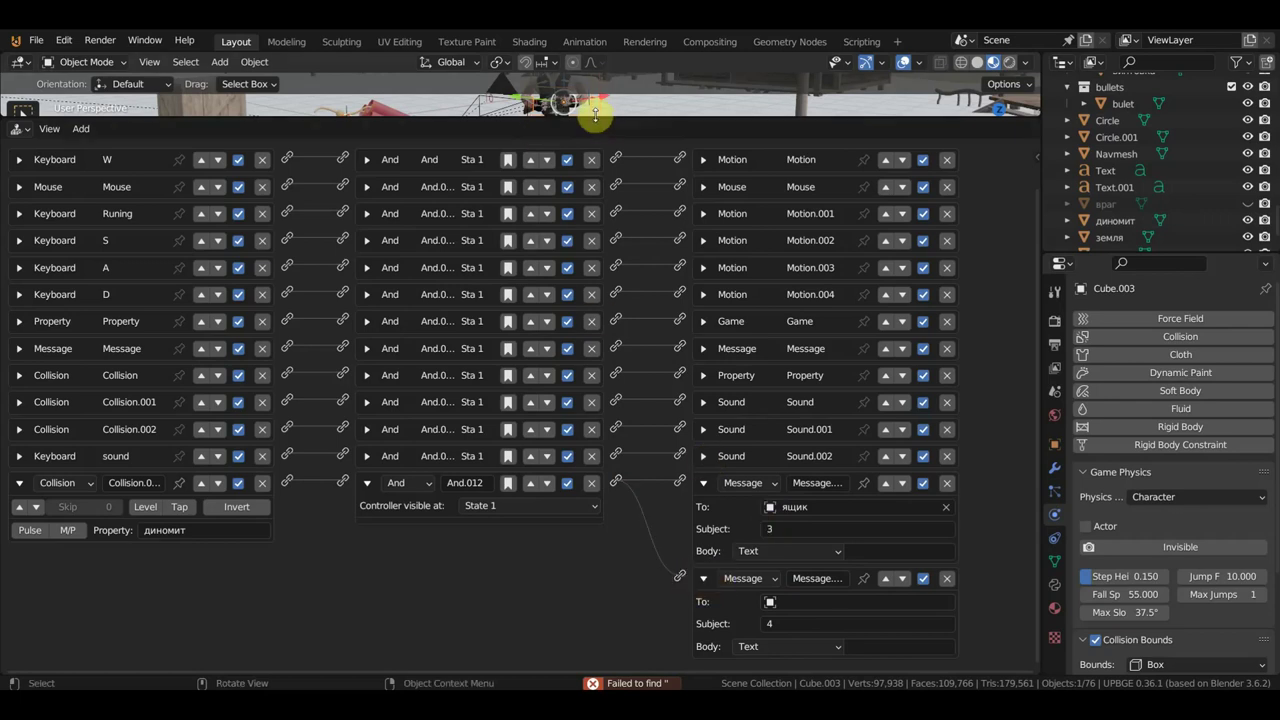
left_click_drag(594, 117, 608, 446)
Step: Select the crate and give it a Message sensor with subject 3
left_click(210, 284)
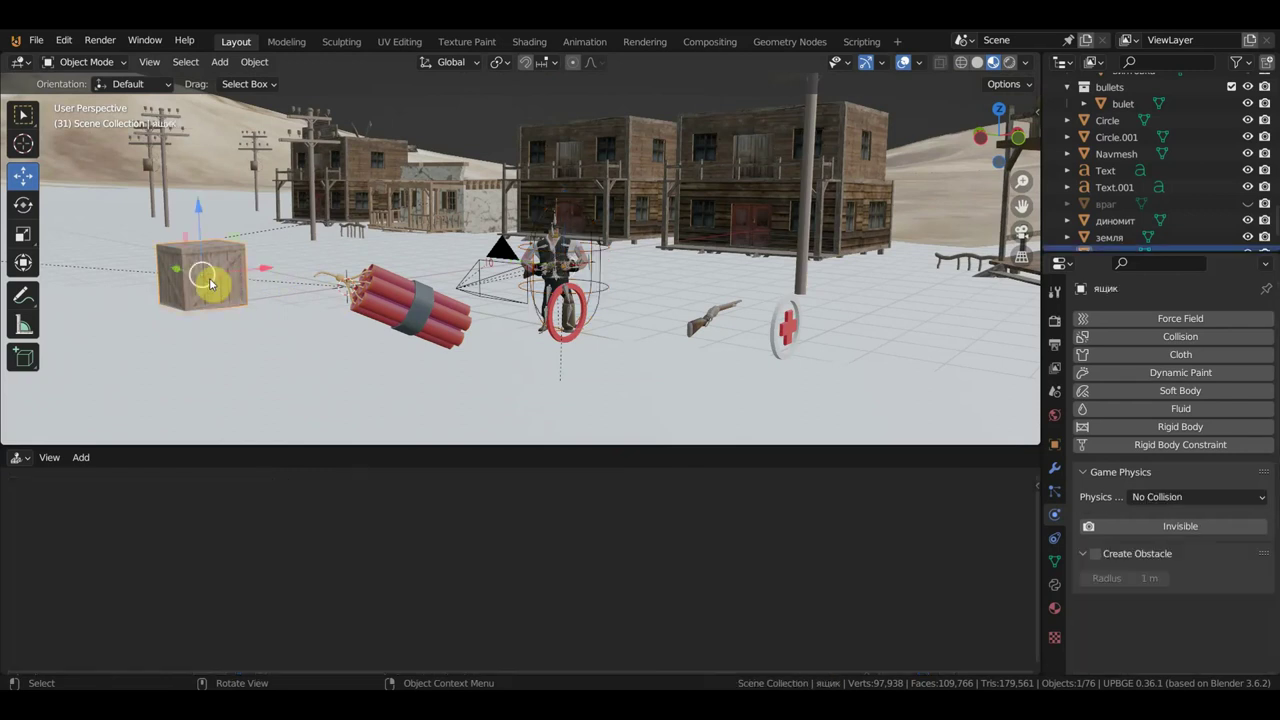
left_click_drag(481, 447, 500, 345)
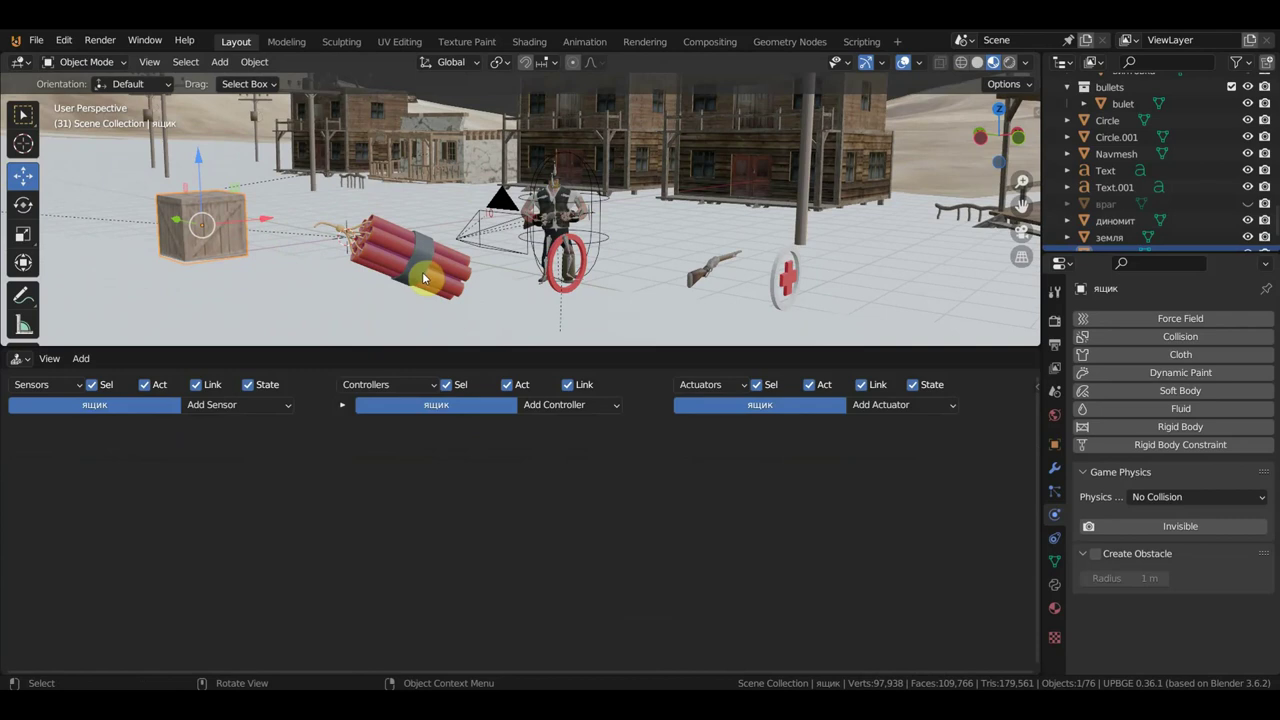
left_click(252, 407)
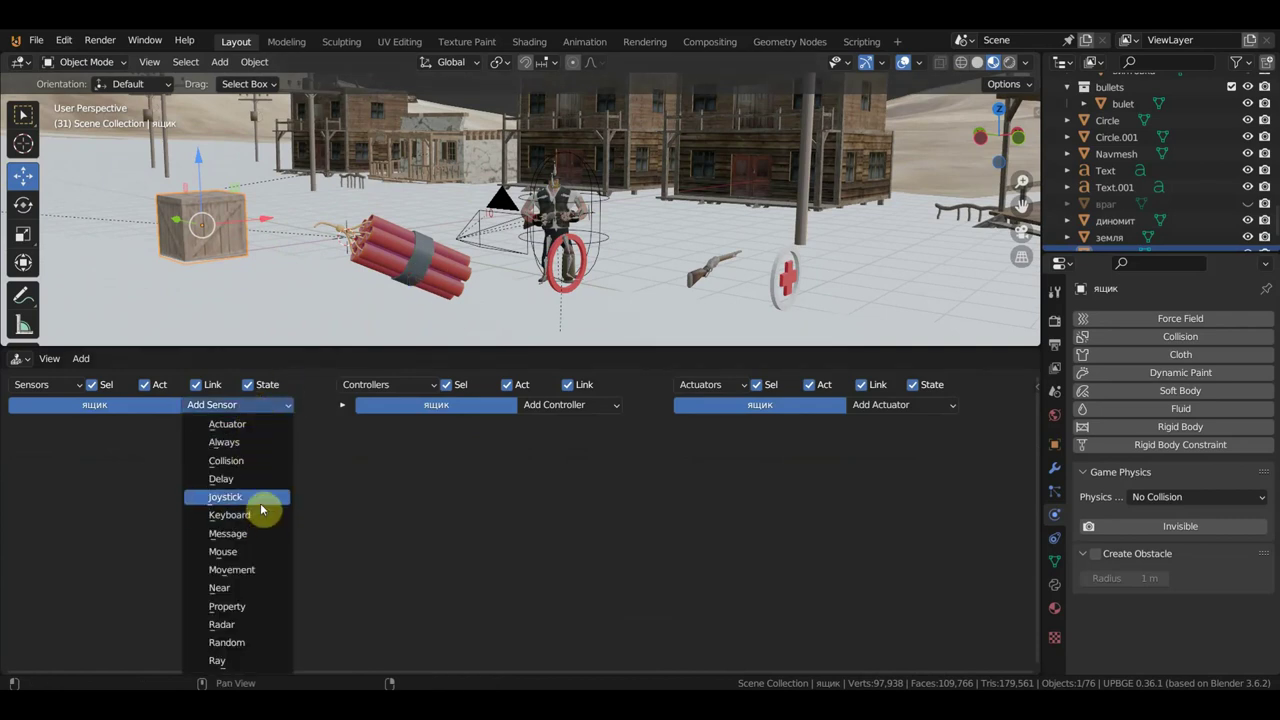
left_click(255, 531)
left_click(110, 485)
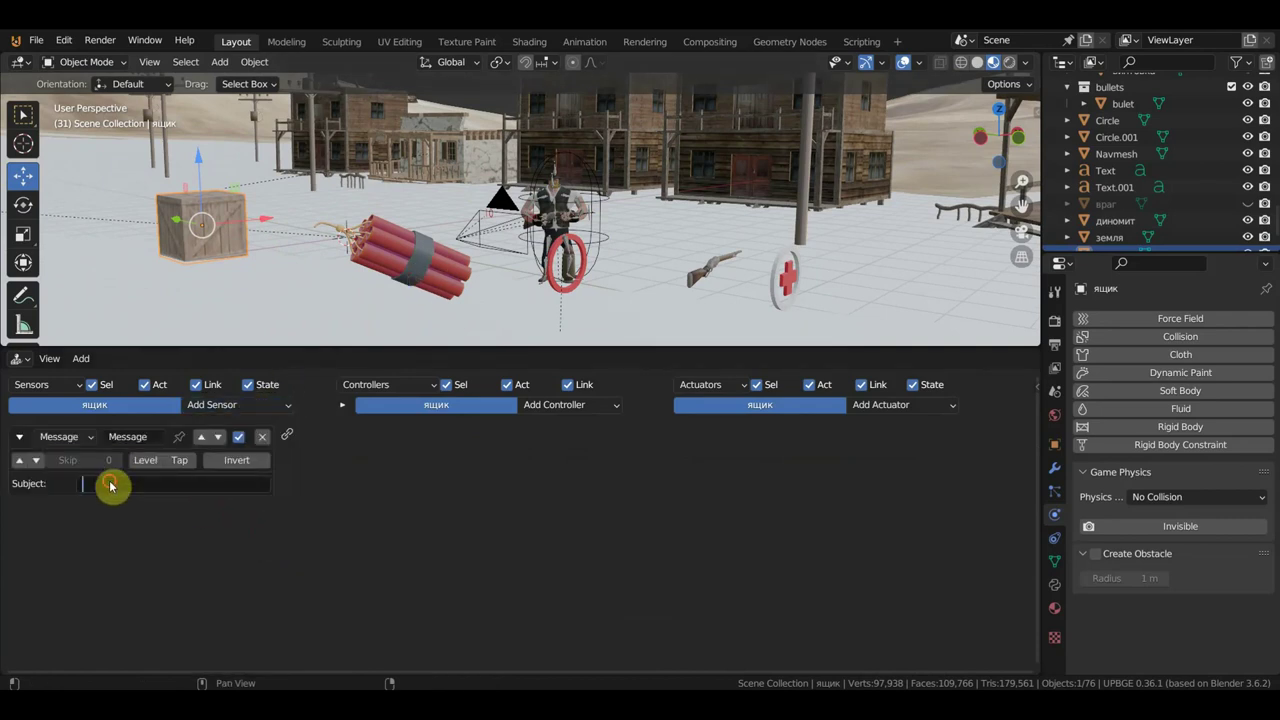
type("3")
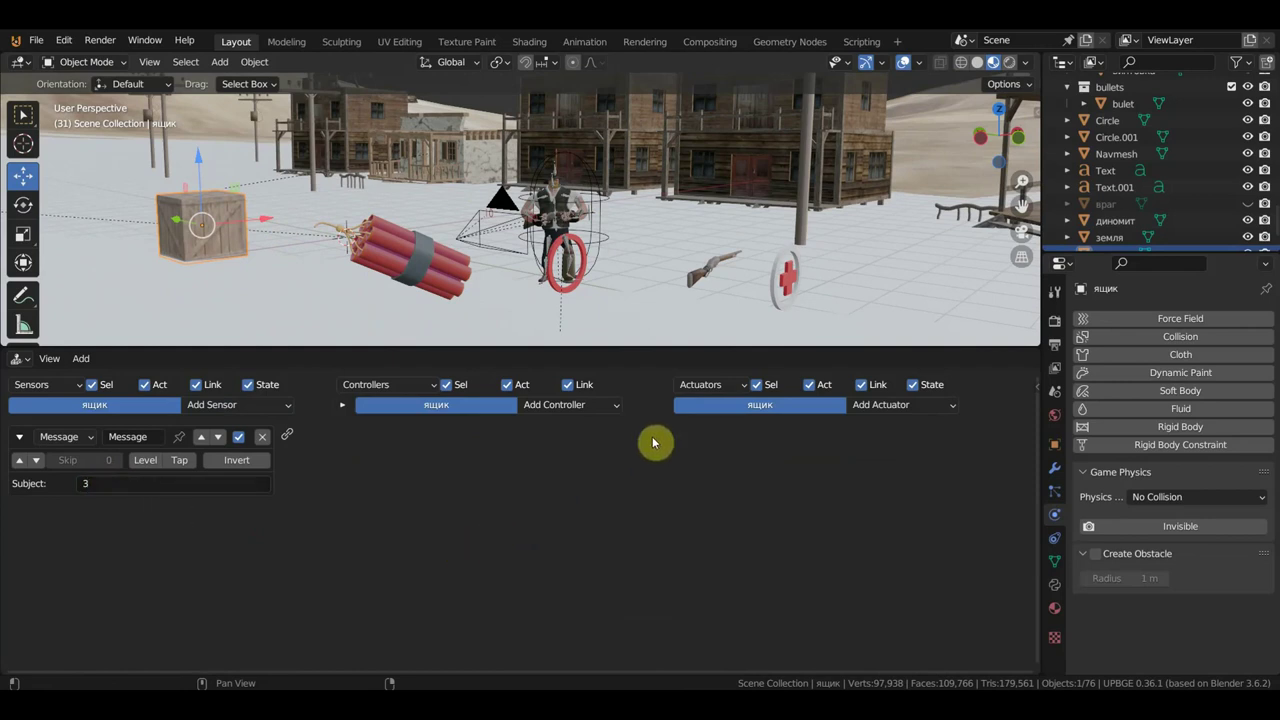
Step: Add an End Object actuator to the crate and link the Message sensor to it
left_click(876, 405)
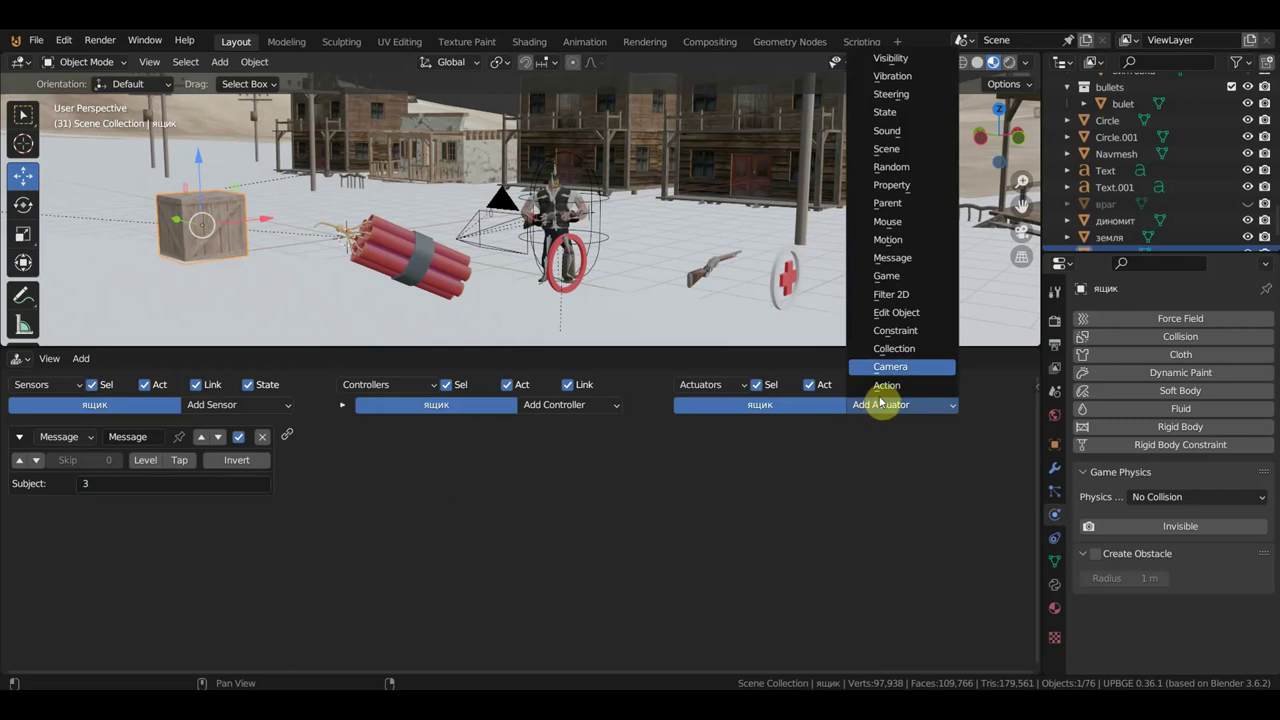
left_click(903, 313)
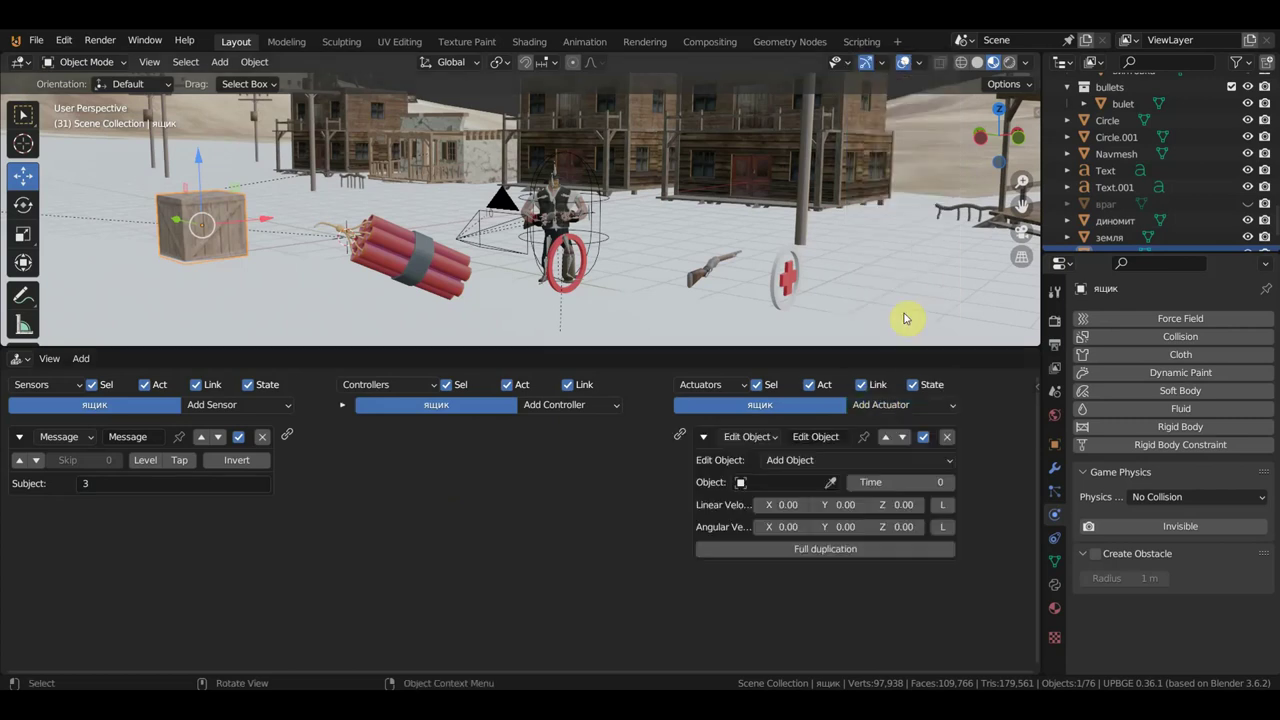
left_click(813, 460)
left_click(810, 500)
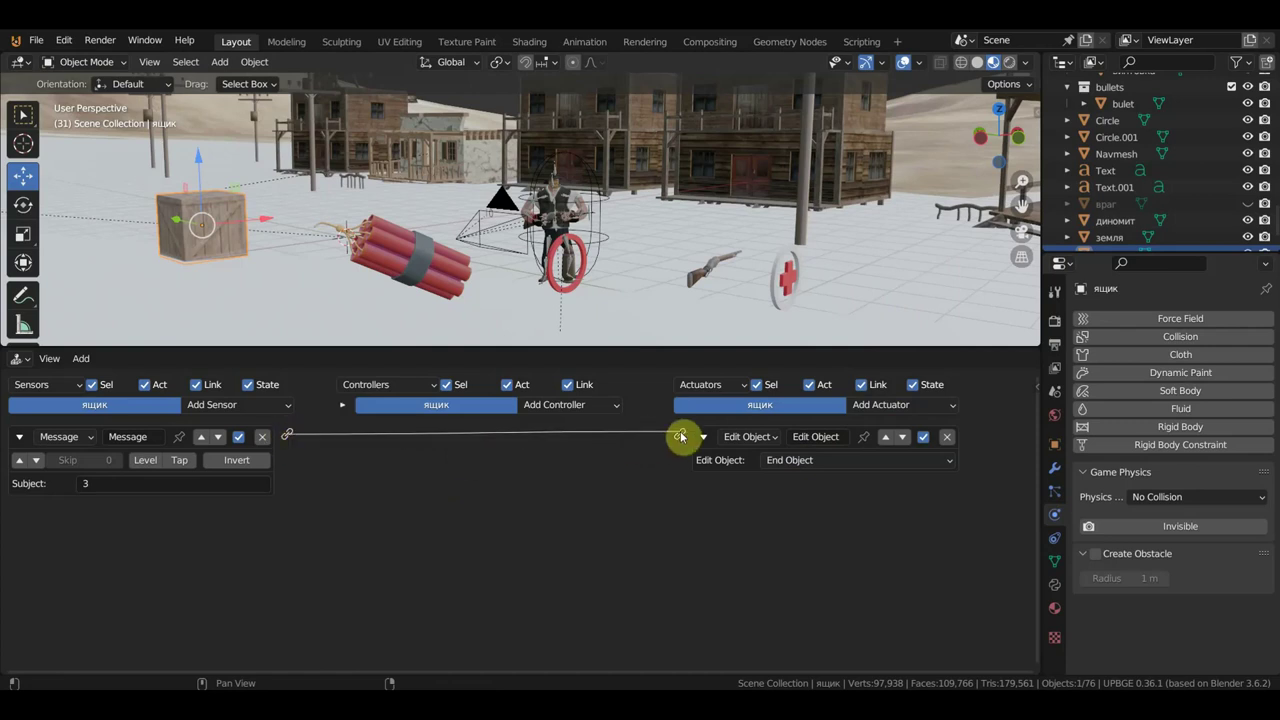
left_click_drag(287, 440, 680, 435)
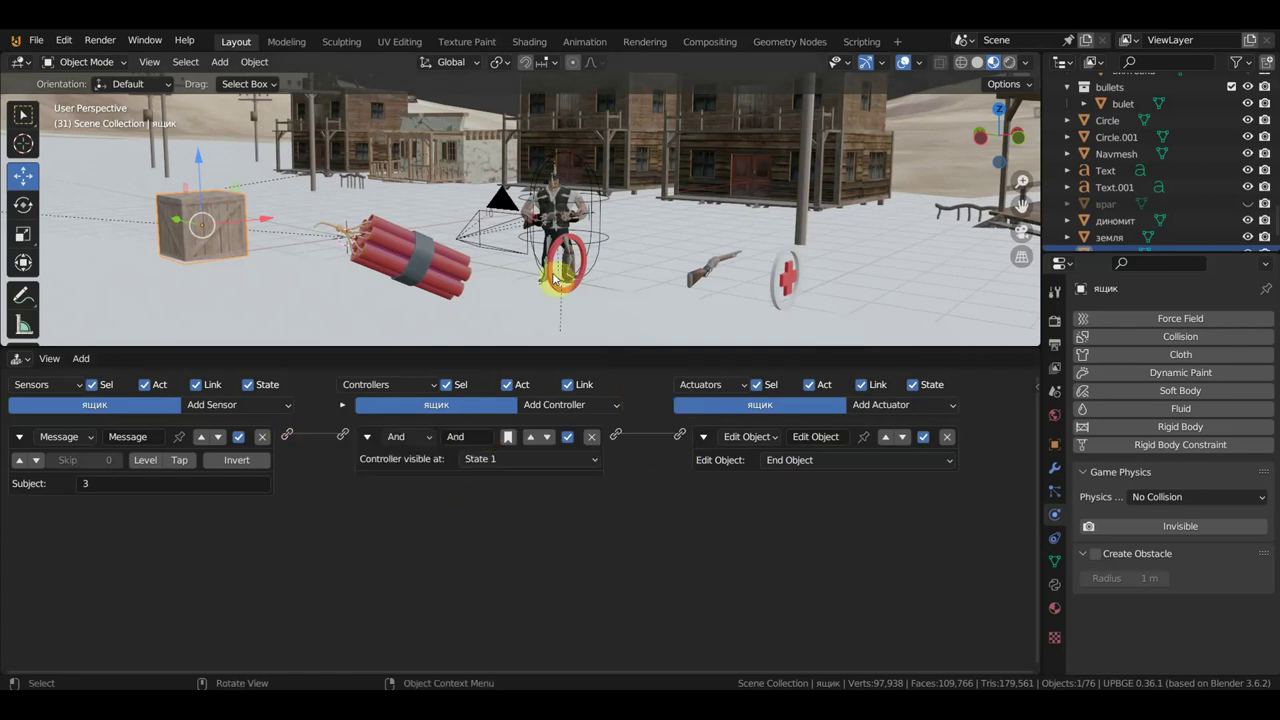
left_click(407, 262)
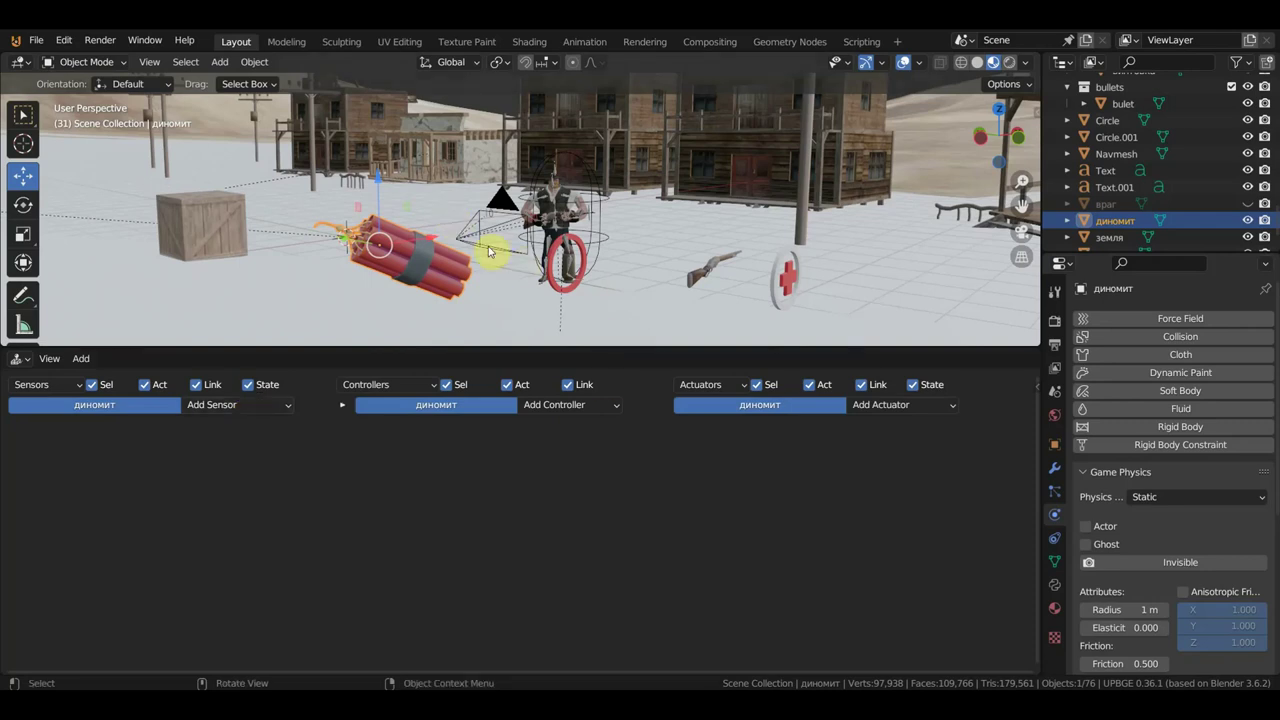
Step: Add a Collision sensor to the dynamite and check Cube.003's game property names
left_click(263, 405)
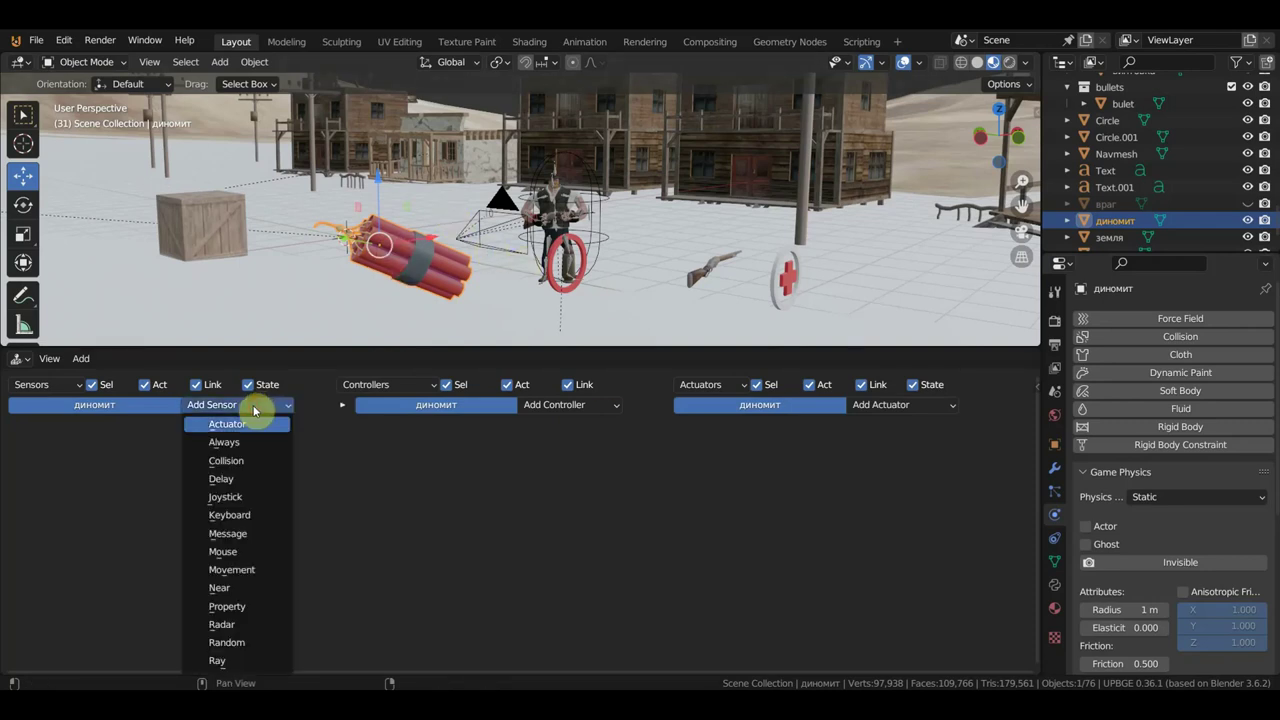
left_click(263, 461)
left_click(171, 483)
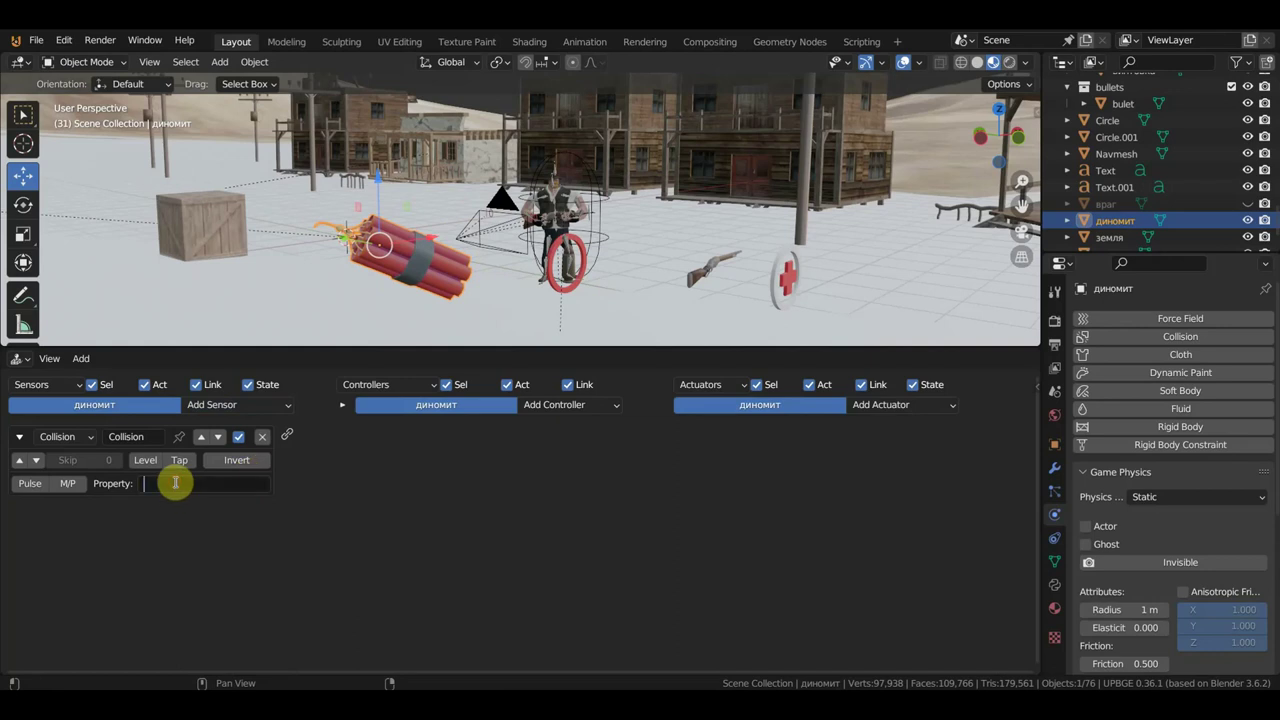
left_click(600, 222)
left_click(600, 220)
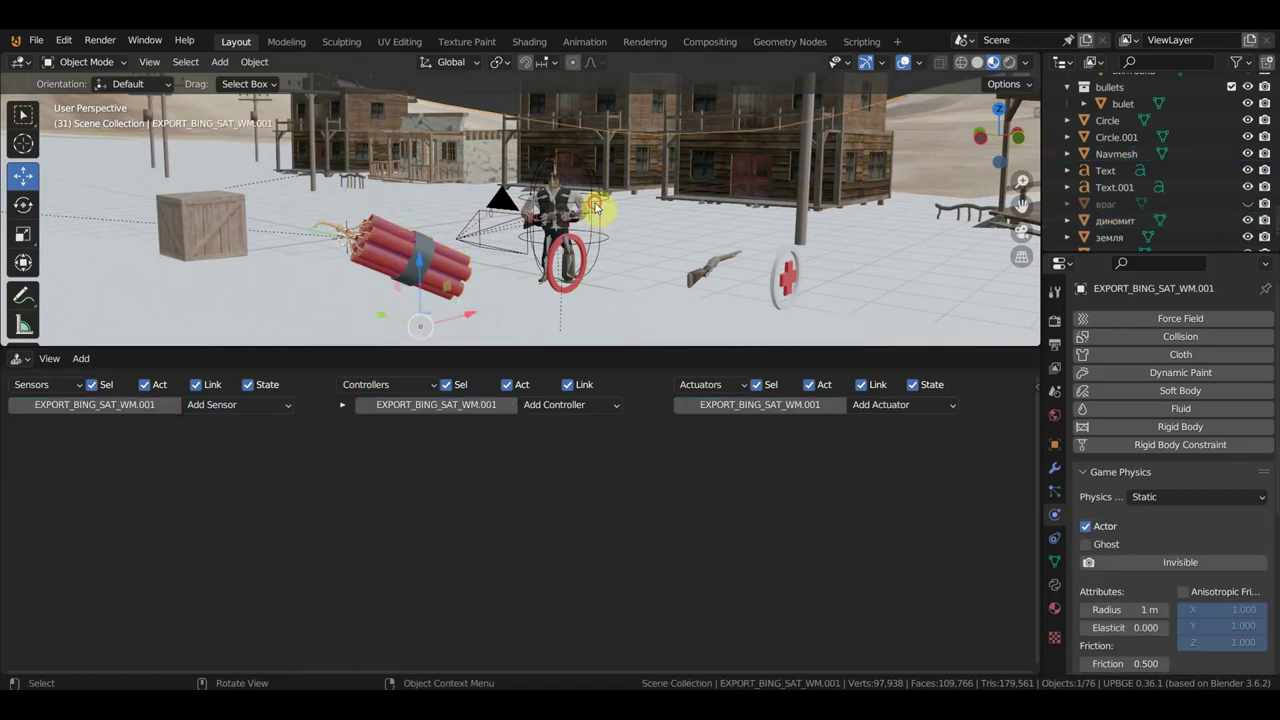
left_click(599, 207)
left_click(1036, 388)
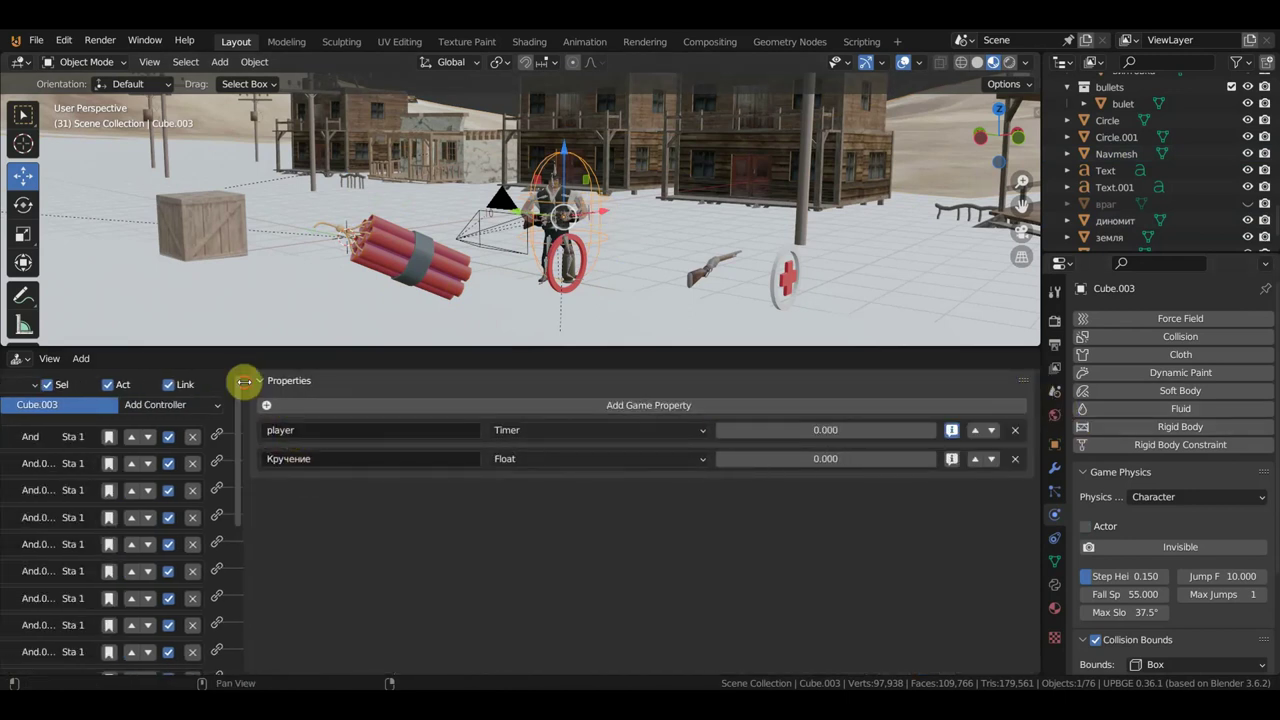
left_click_drag(244, 382, 1020, 388)
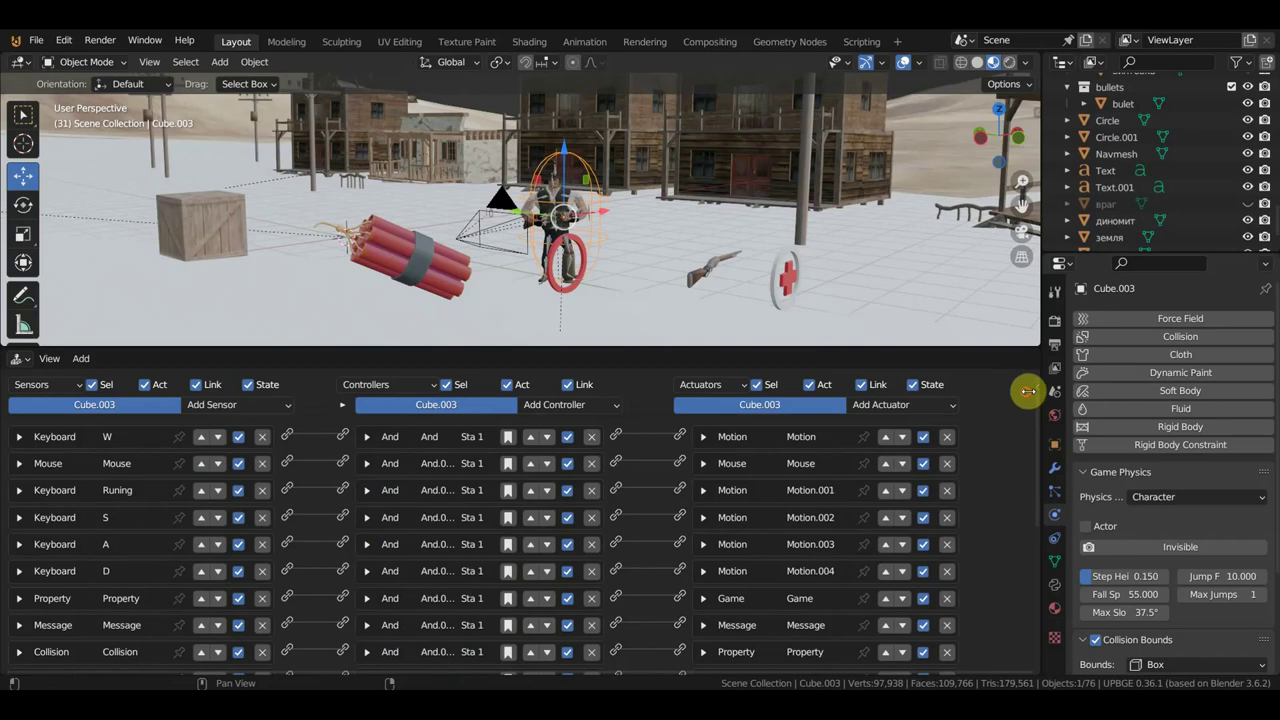
Step: Recheck Cube.003's property name and set the dynamite's Collision sensor Property to player
left_click(390, 254)
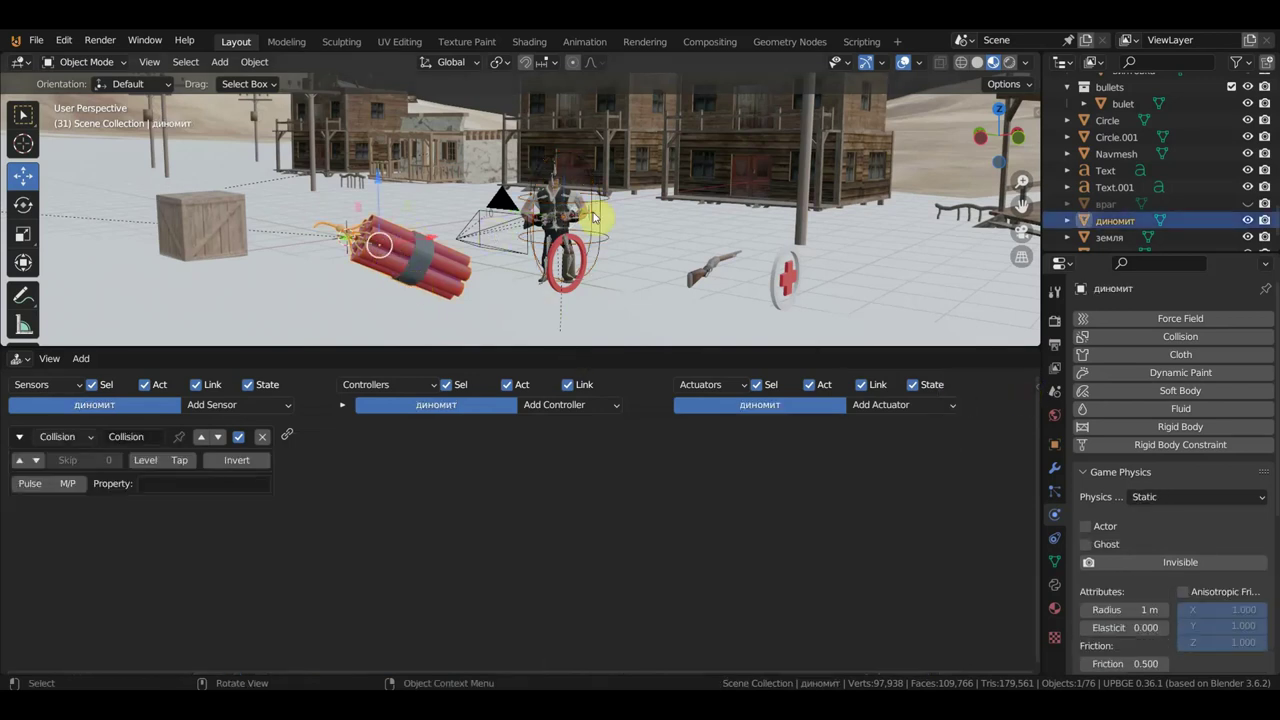
left_click(170, 488)
type("p")
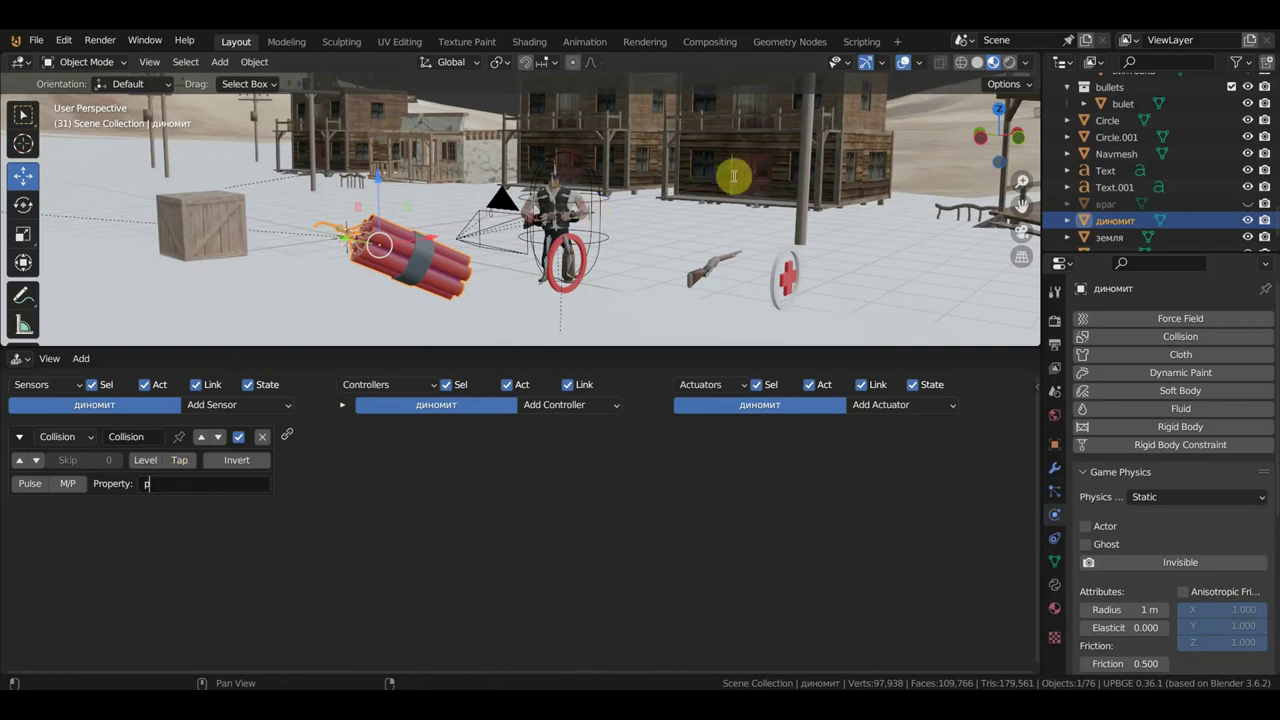
left_click(601, 206)
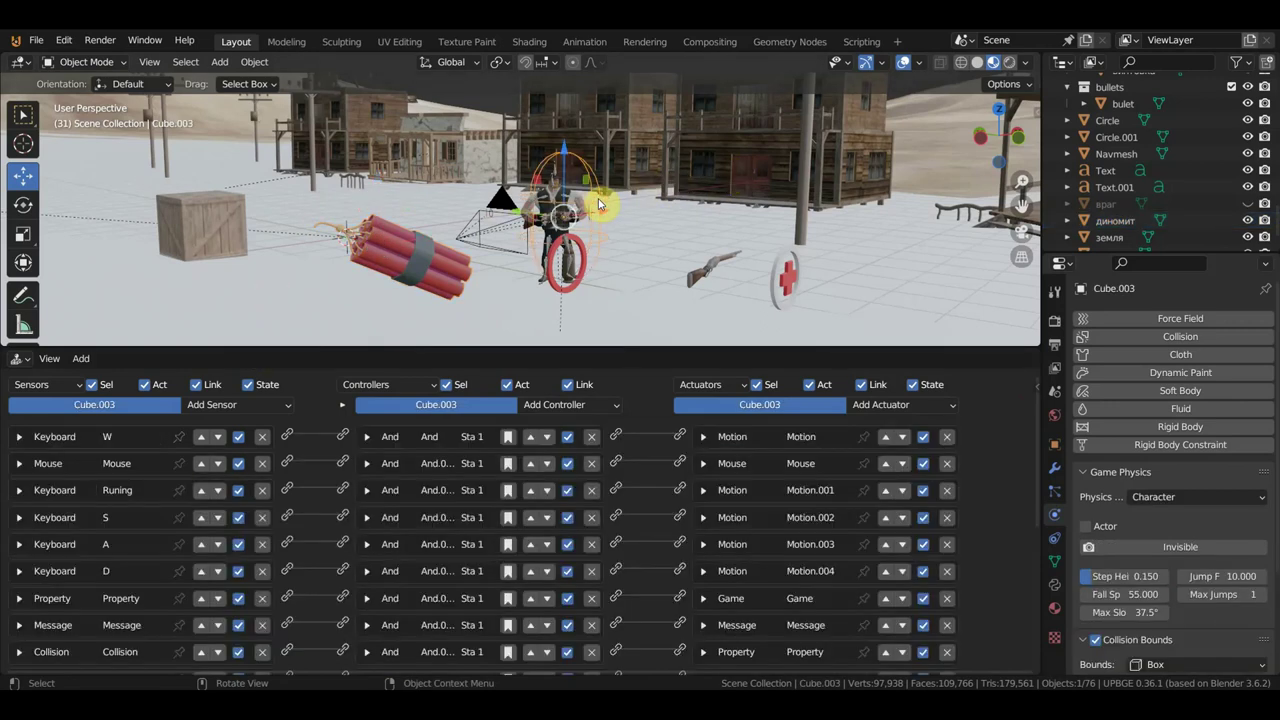
left_click(1036, 392)
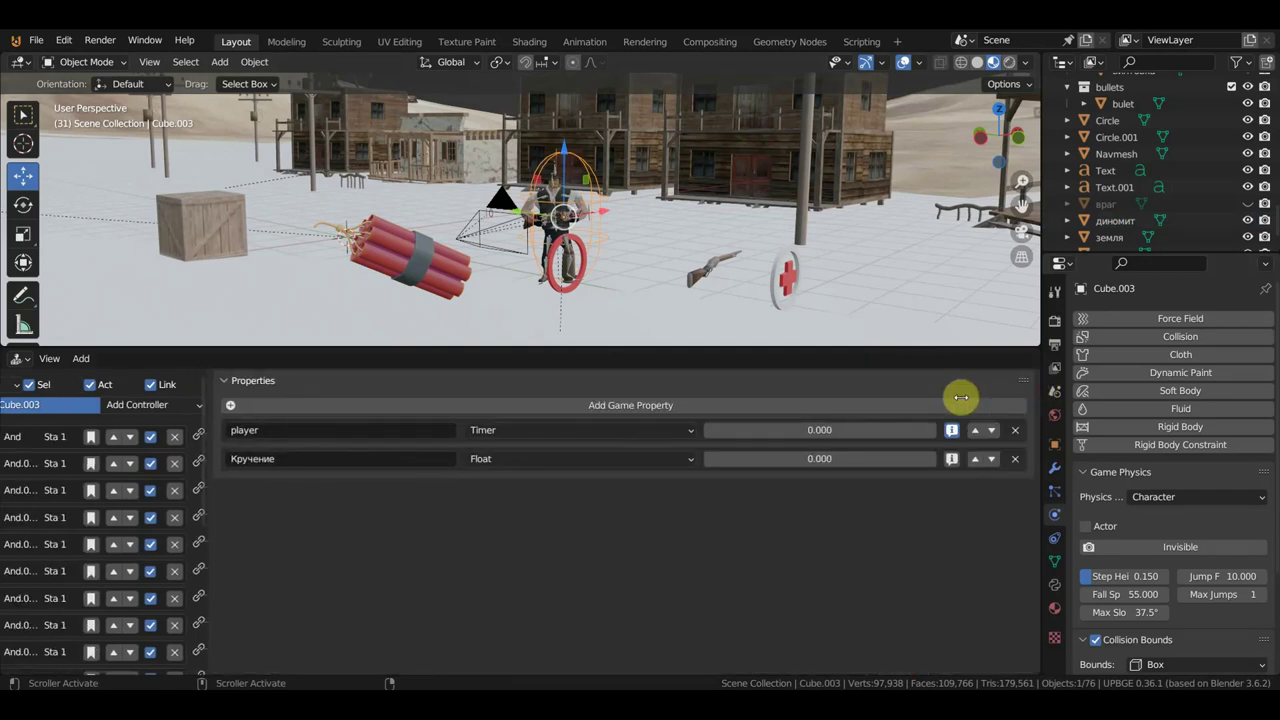
middle_click_drag(957, 397, 668, 374)
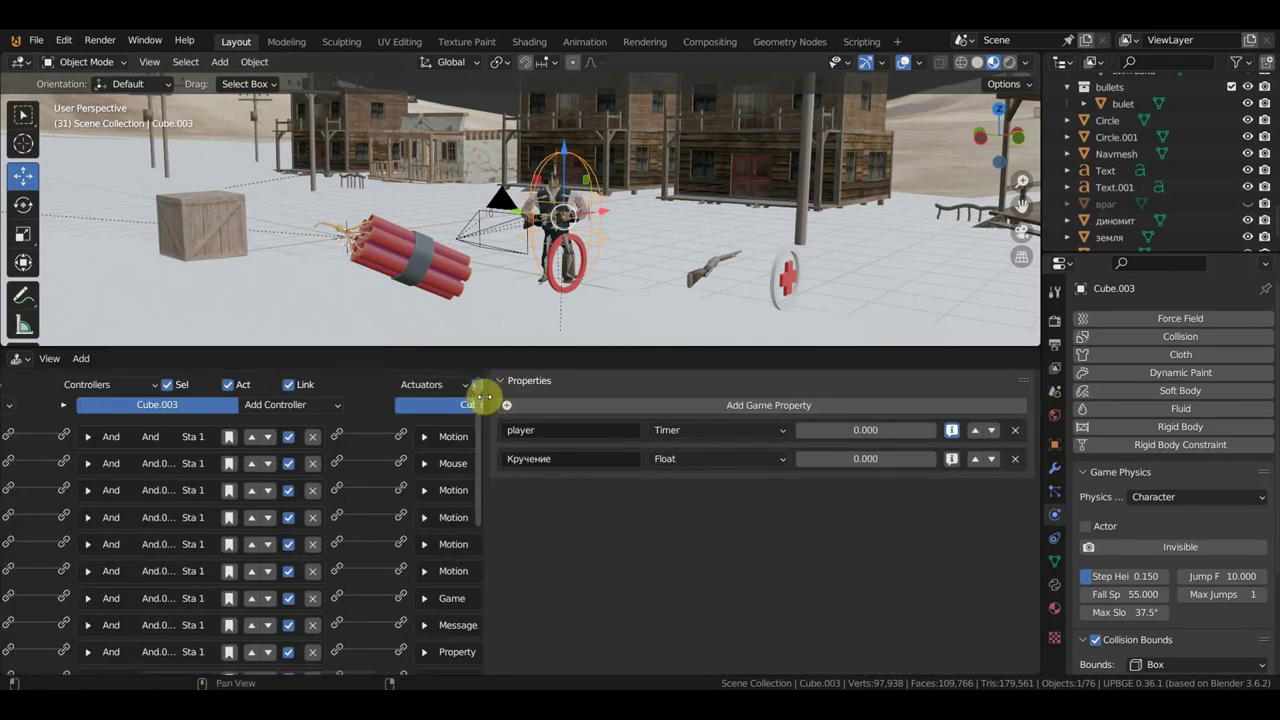
left_click_drag(483, 397, 1050, 440)
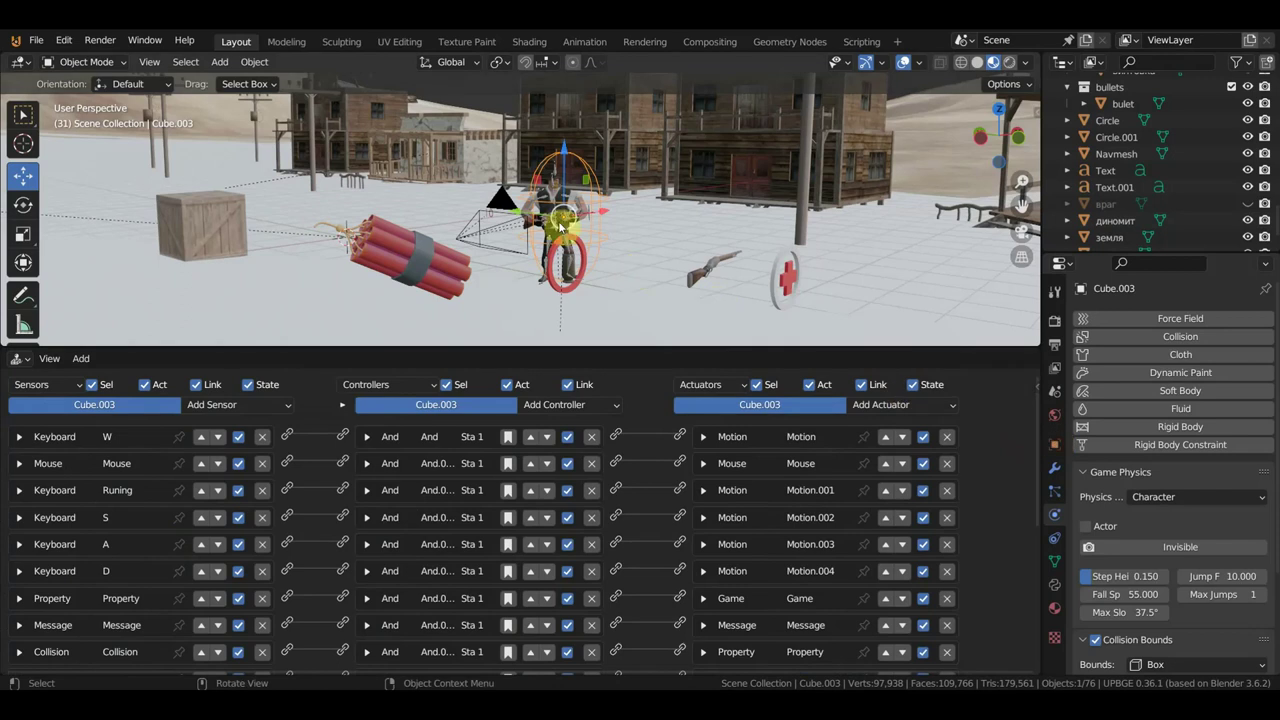
left_click(402, 258)
left_click(166, 486)
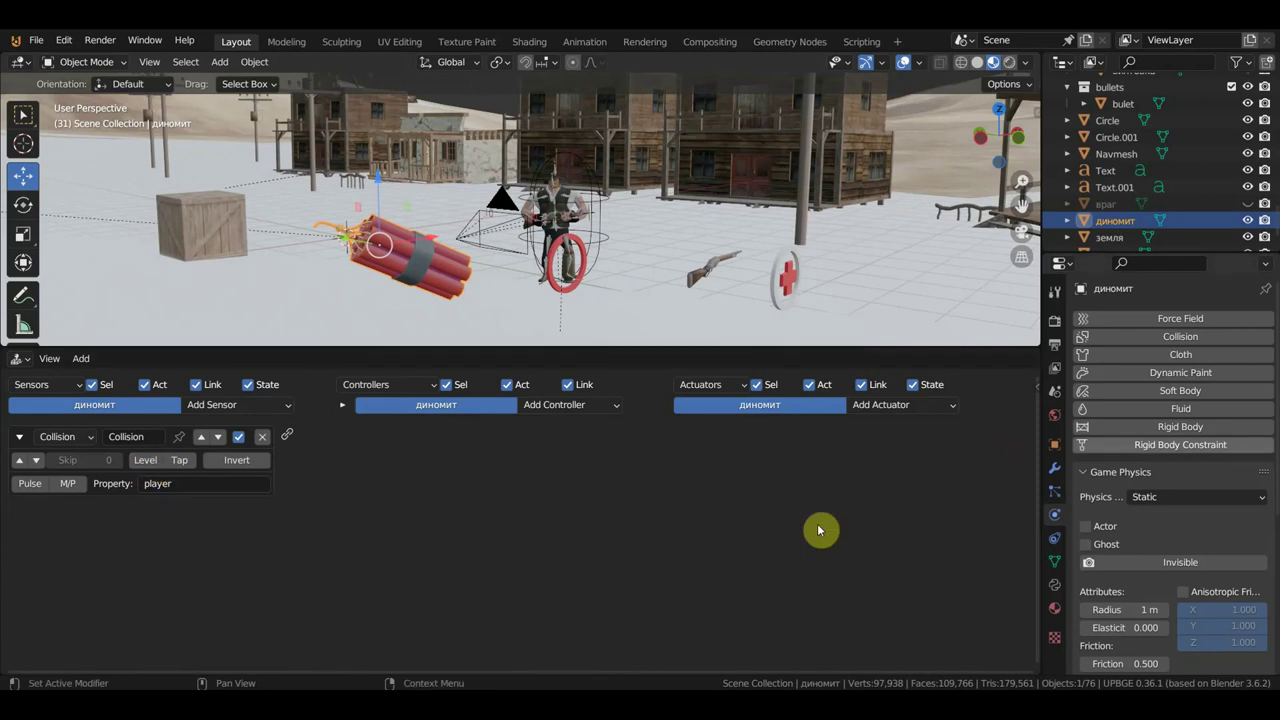
Step: Give the dynamite an End Object actuator driven by its Collision sensor through a new And controller
left_click(930, 406)
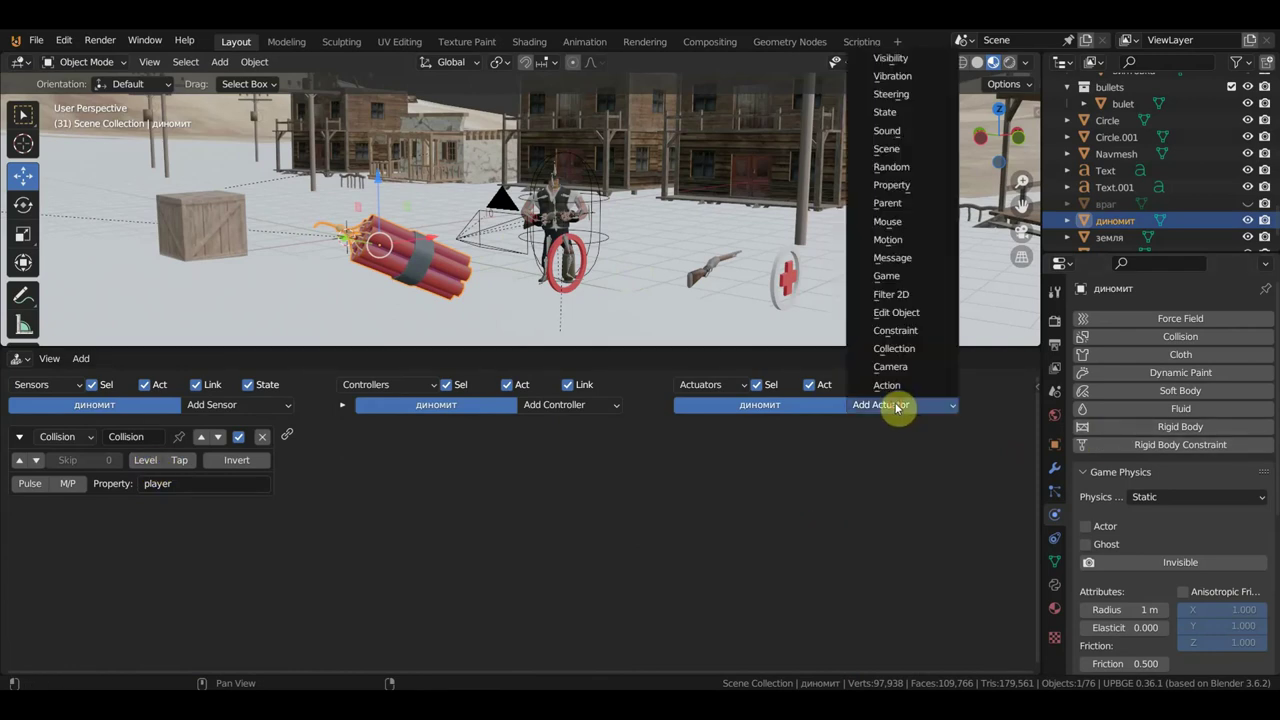
left_click(906, 316)
left_click(800, 460)
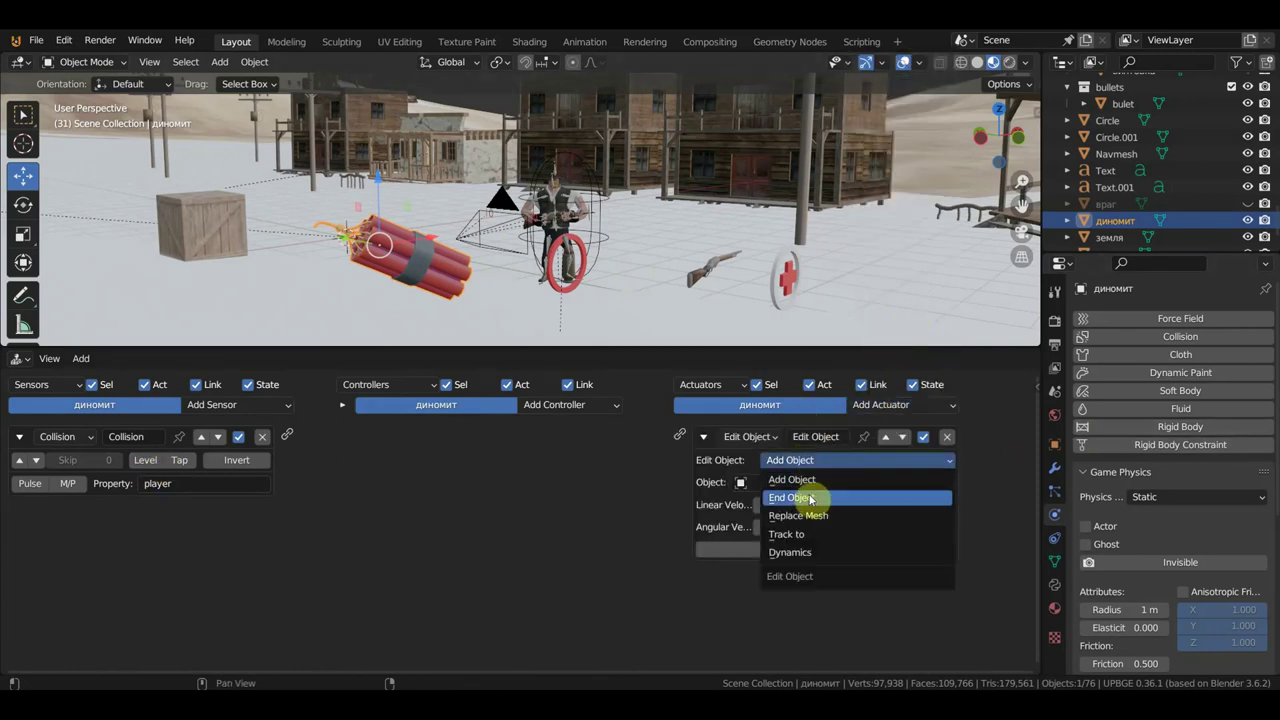
left_click(795, 494)
left_click_drag(287, 436, 343, 449)
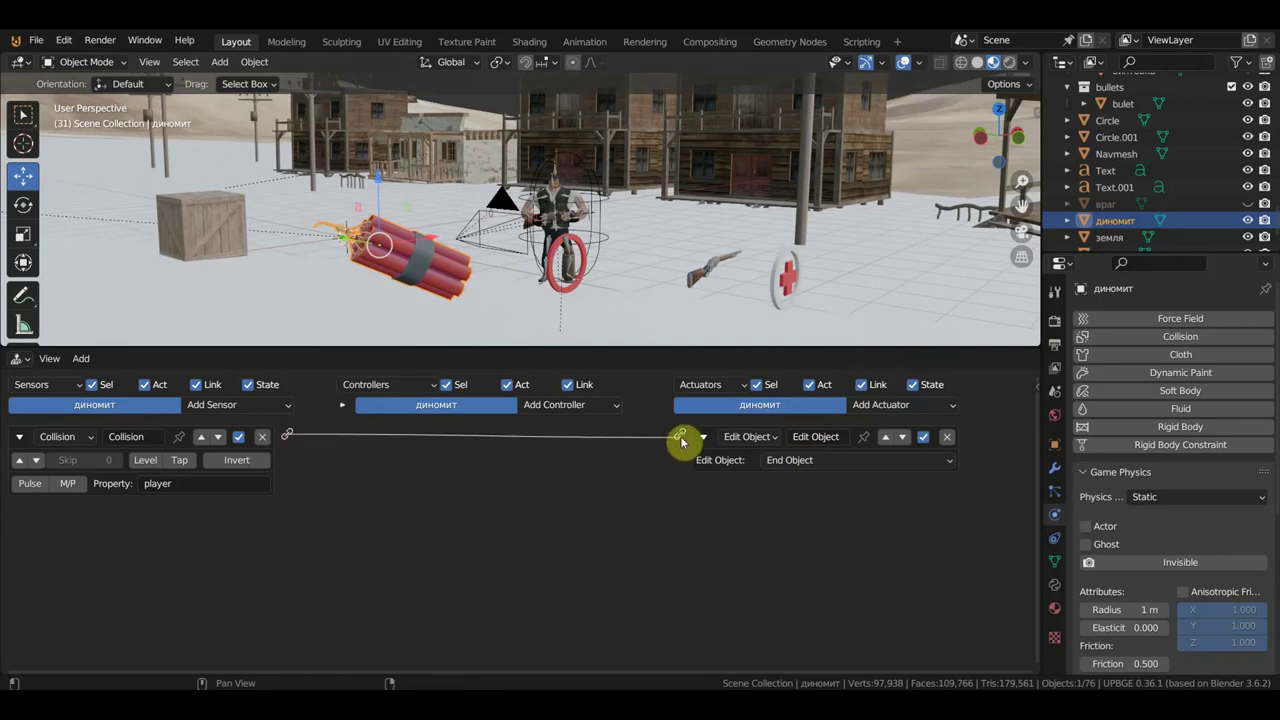
left_click_drag(616, 436, 680, 437)
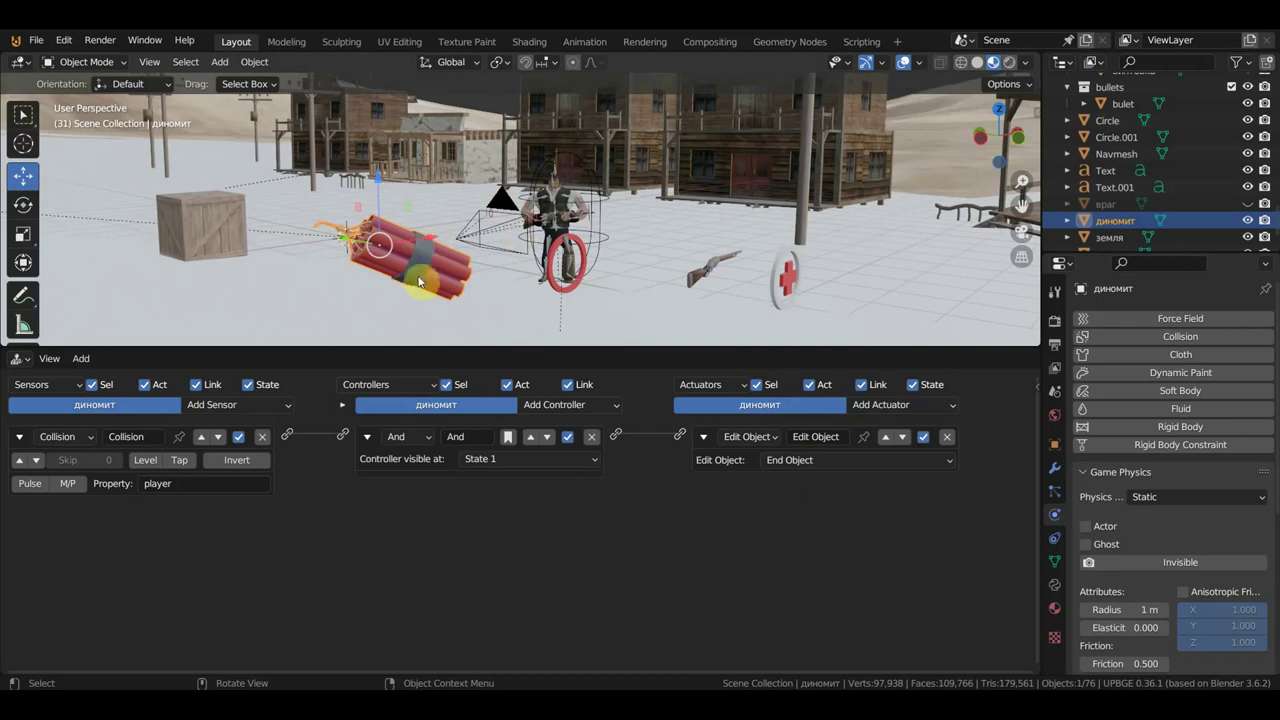
Step: Select the crate, the dynamite, then Cube.003 to compare their logic bricks
left_click(201, 224)
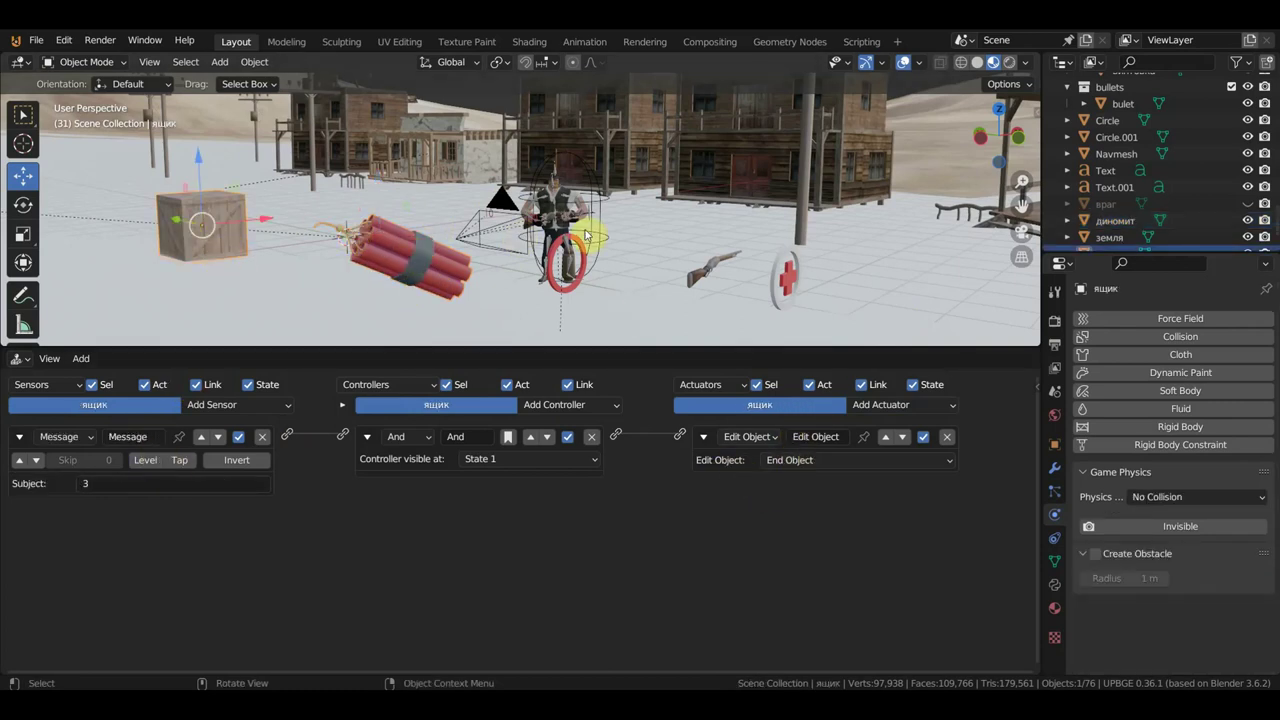
left_click(421, 266)
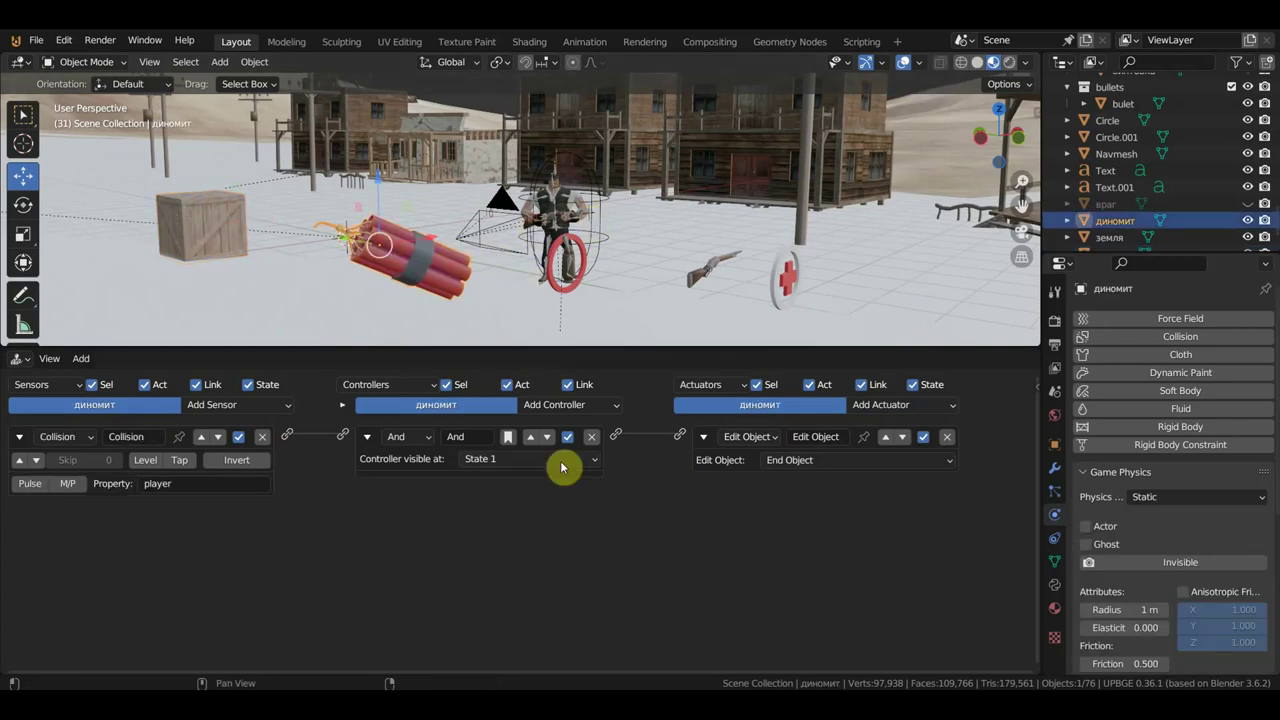
left_click(601, 212)
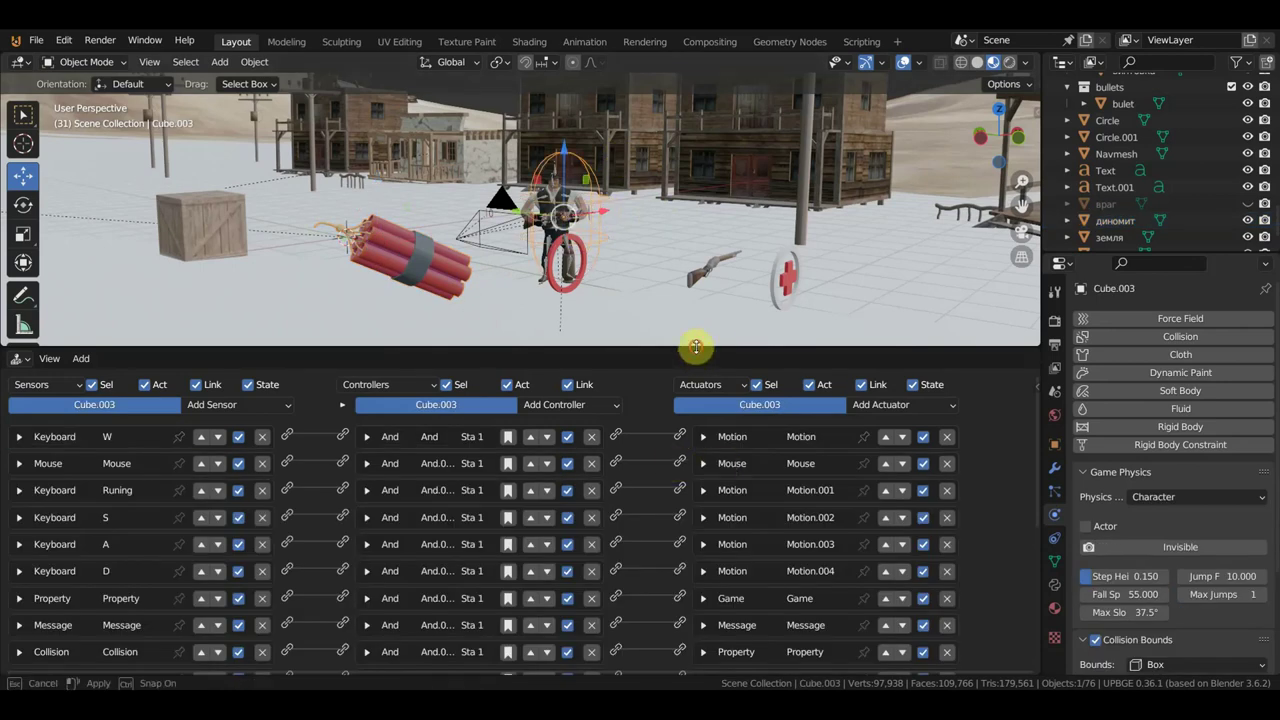
Step: Make the logic editor taller and scroll to Cube.003's subject 3 and 4 Message actuators
left_click_drag(694, 349, 710, 158)
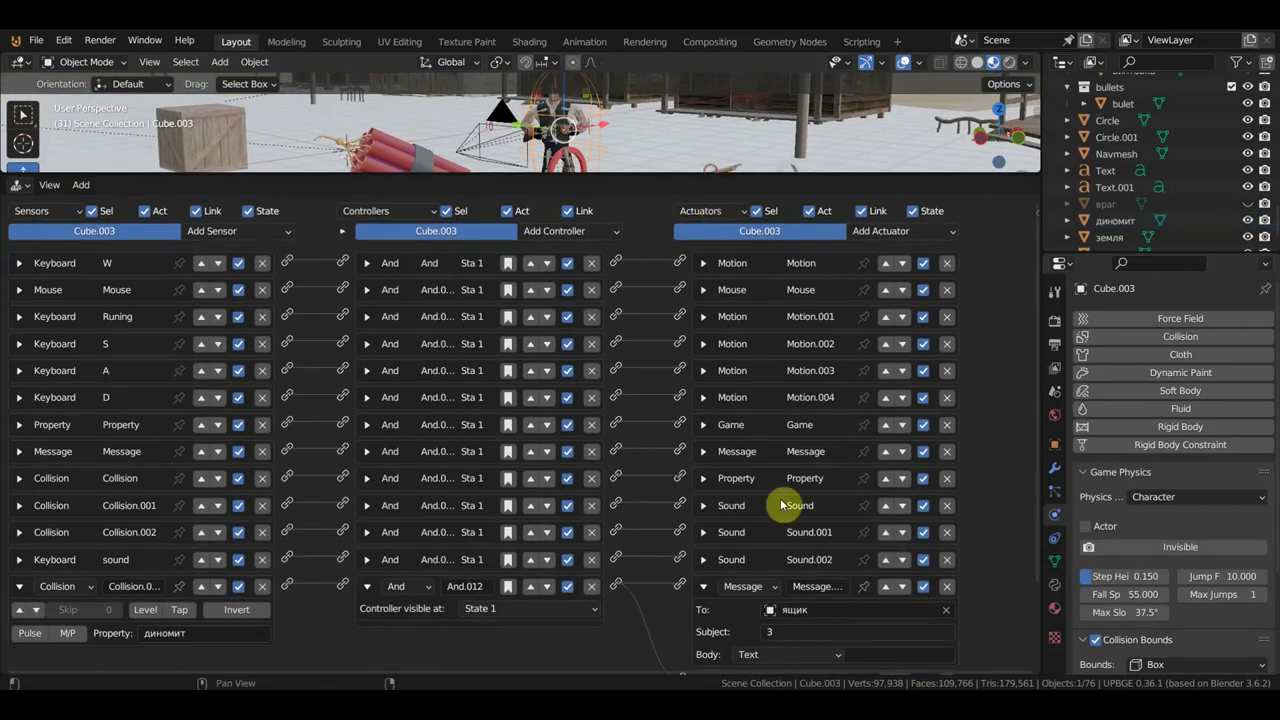
scroll(990, 498, "down", 2)
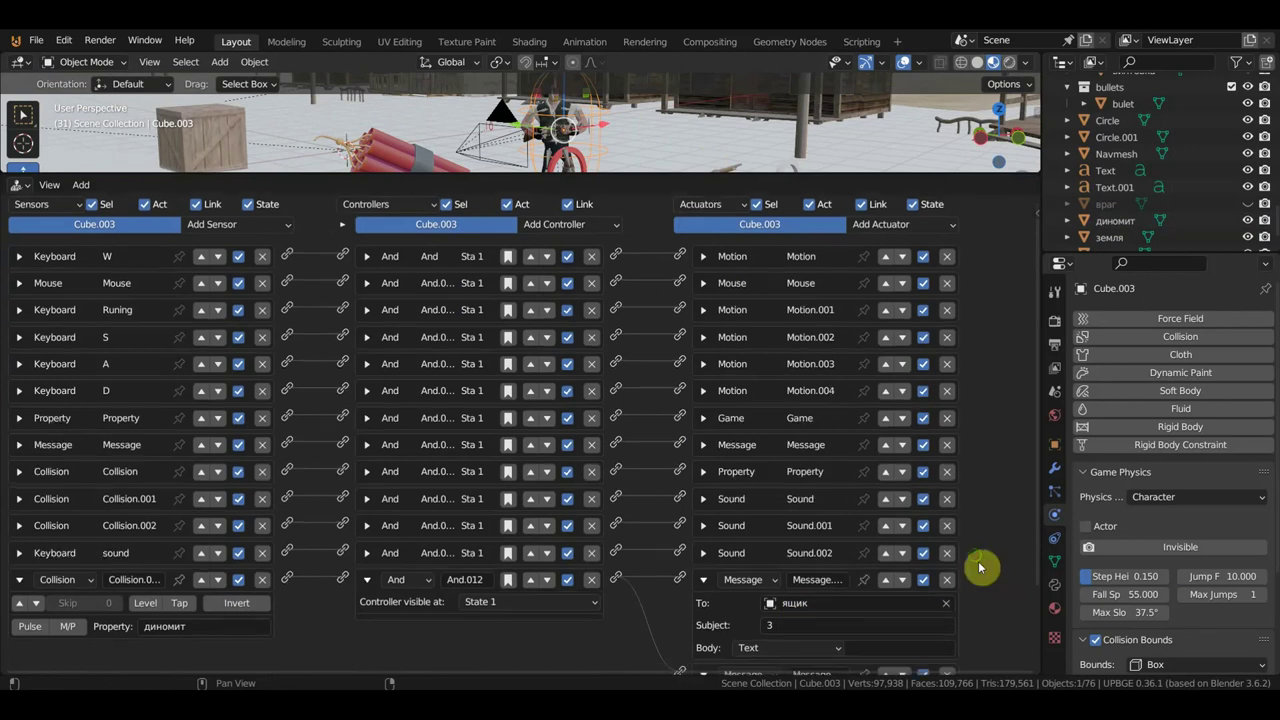
scroll(980, 563, "down", 2)
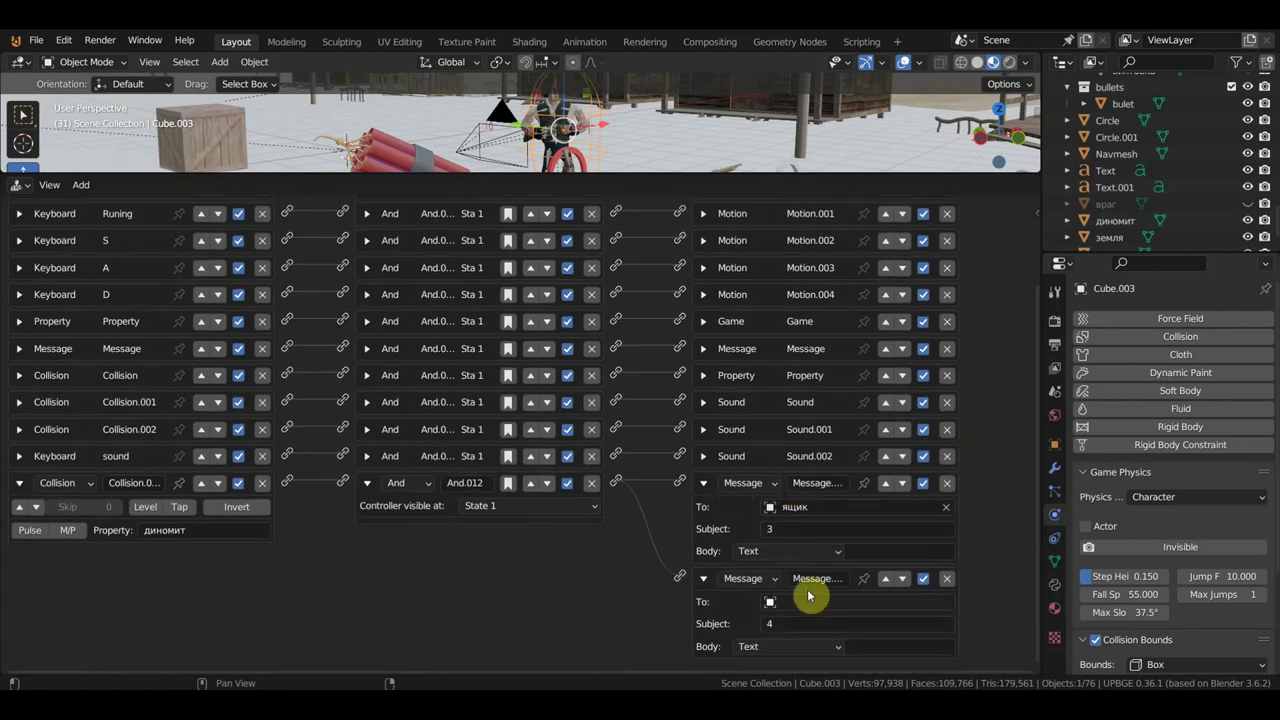
Step: Restore the 3D view and import Desktop's Untitled 1.mp4 via Add > Image > Images as Planes
left_click_drag(729, 175, 751, 553)
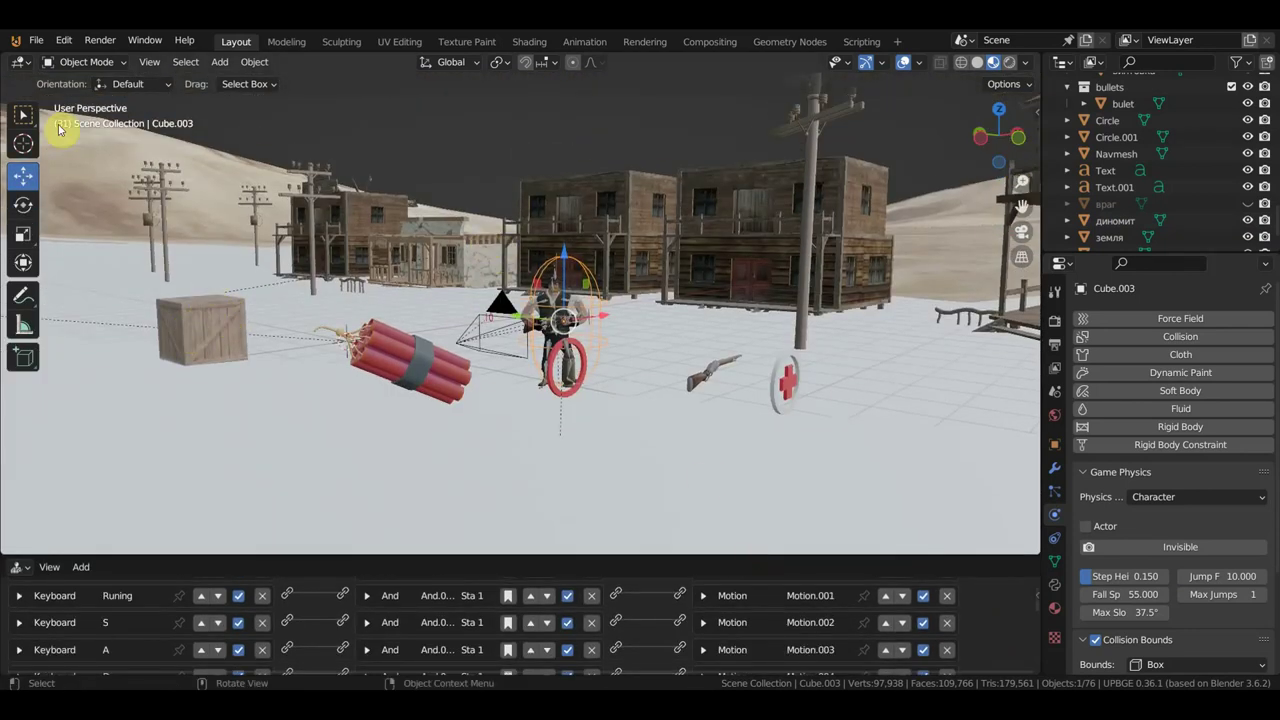
left_click(40, 40)
mouse_move(93, 268)
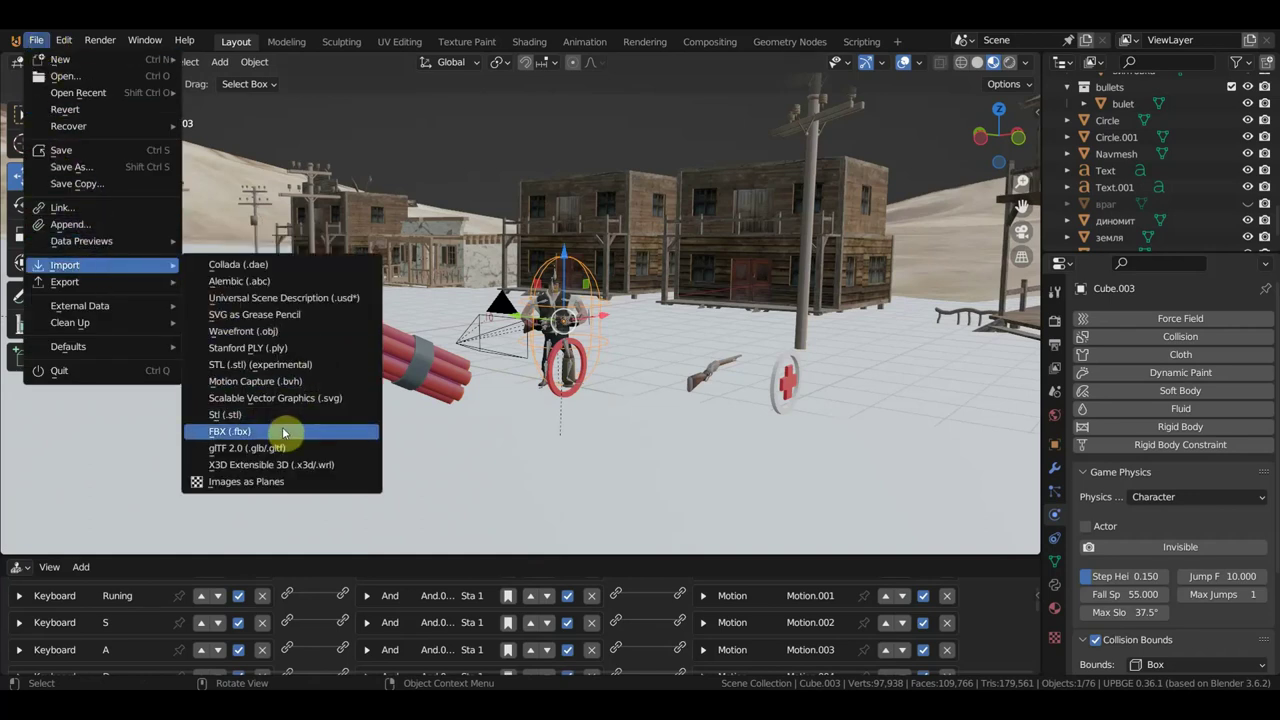
left_click(219, 61)
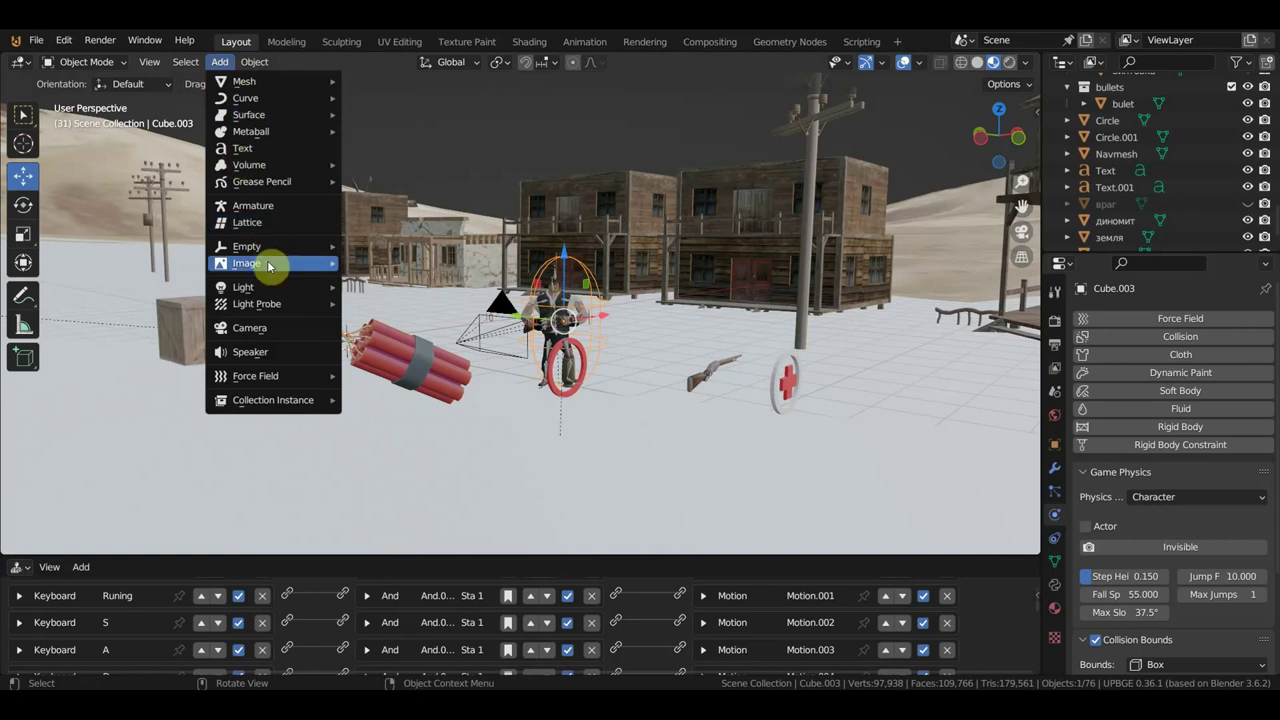
mouse_move(268, 265)
left_click(403, 299)
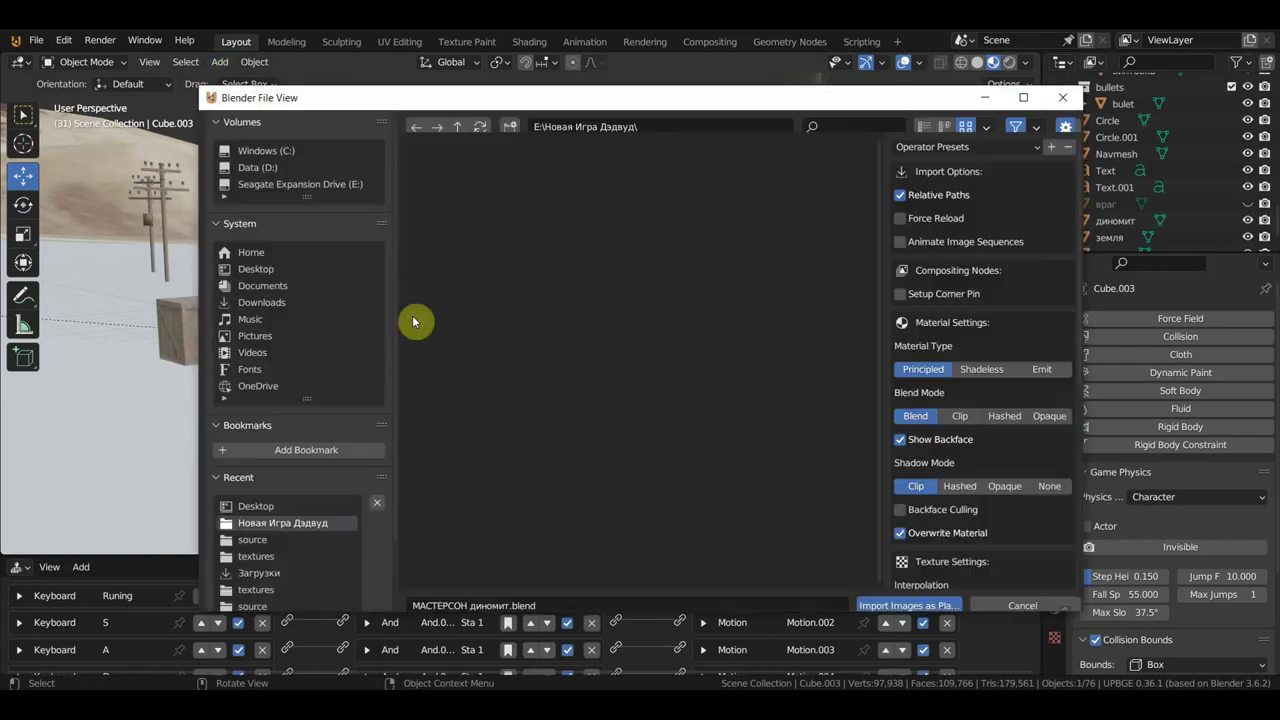
scroll(592, 426, "down", 8)
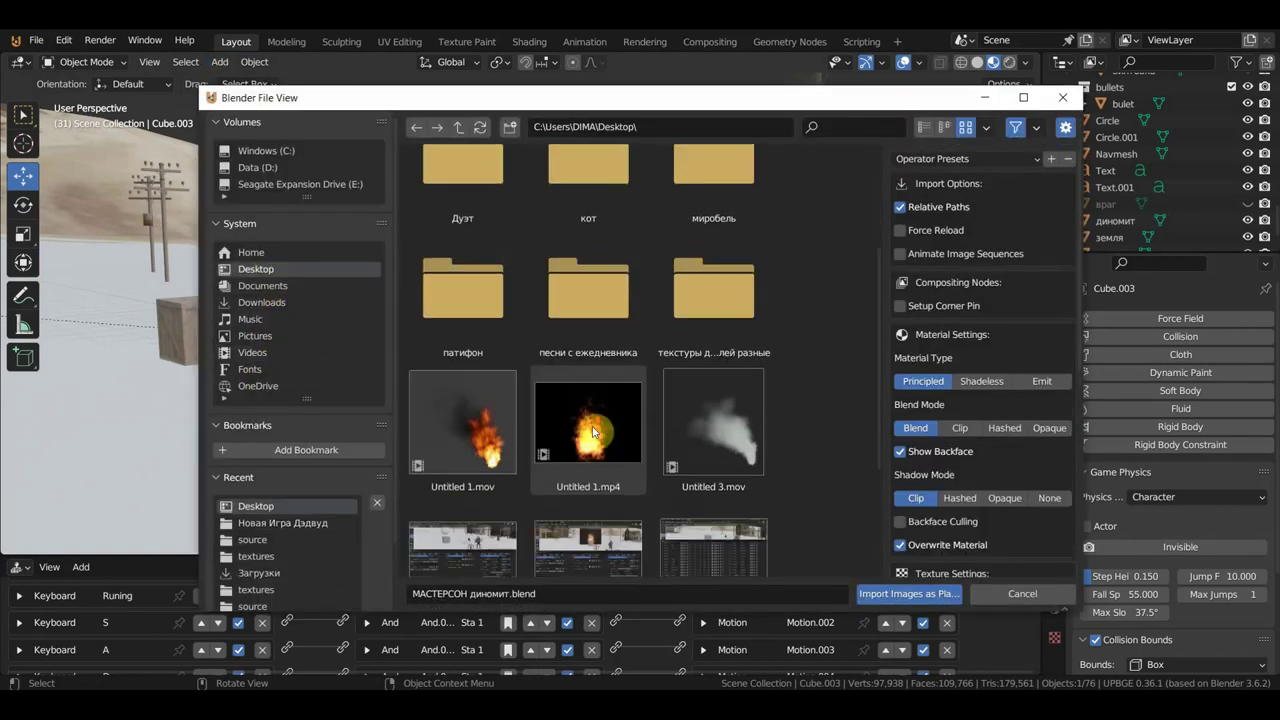
left_click(598, 300)
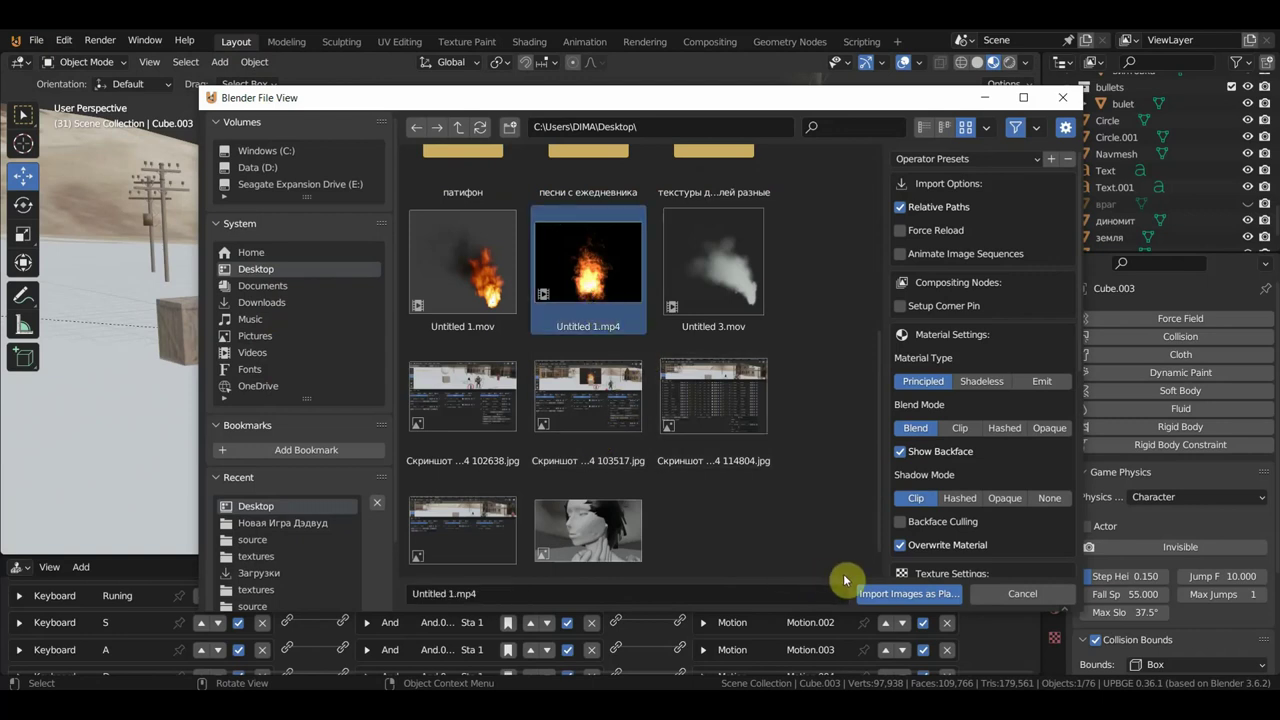
left_click(906, 594)
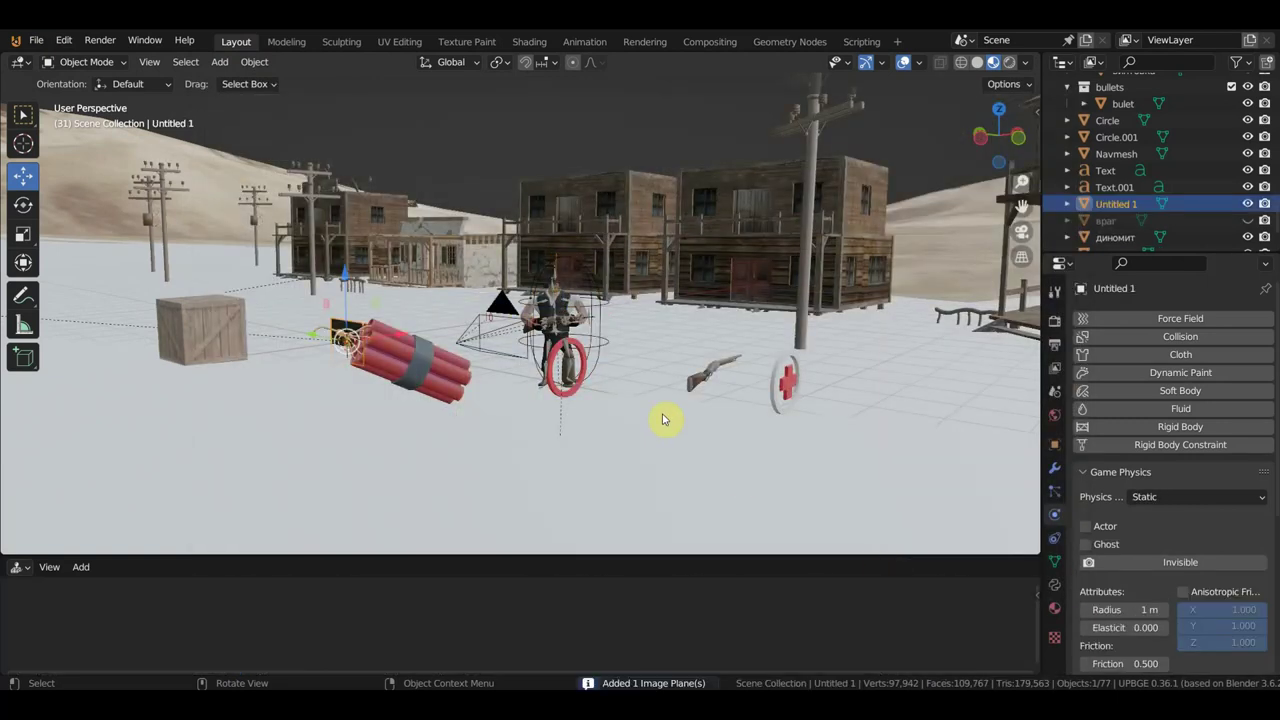
Step: Raise the new fire plane above the ground and scale it up
middle_click_drag(568, 420, 606, 423)
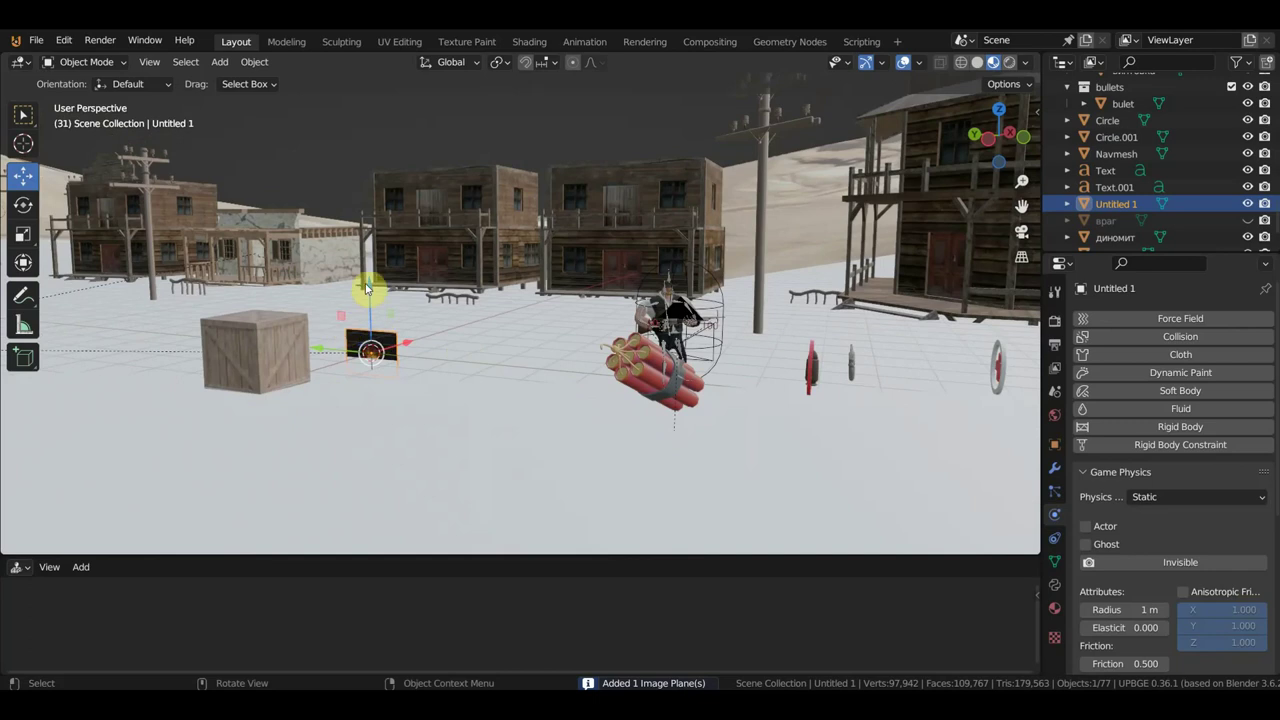
left_click_drag(371, 289, 377, 229)
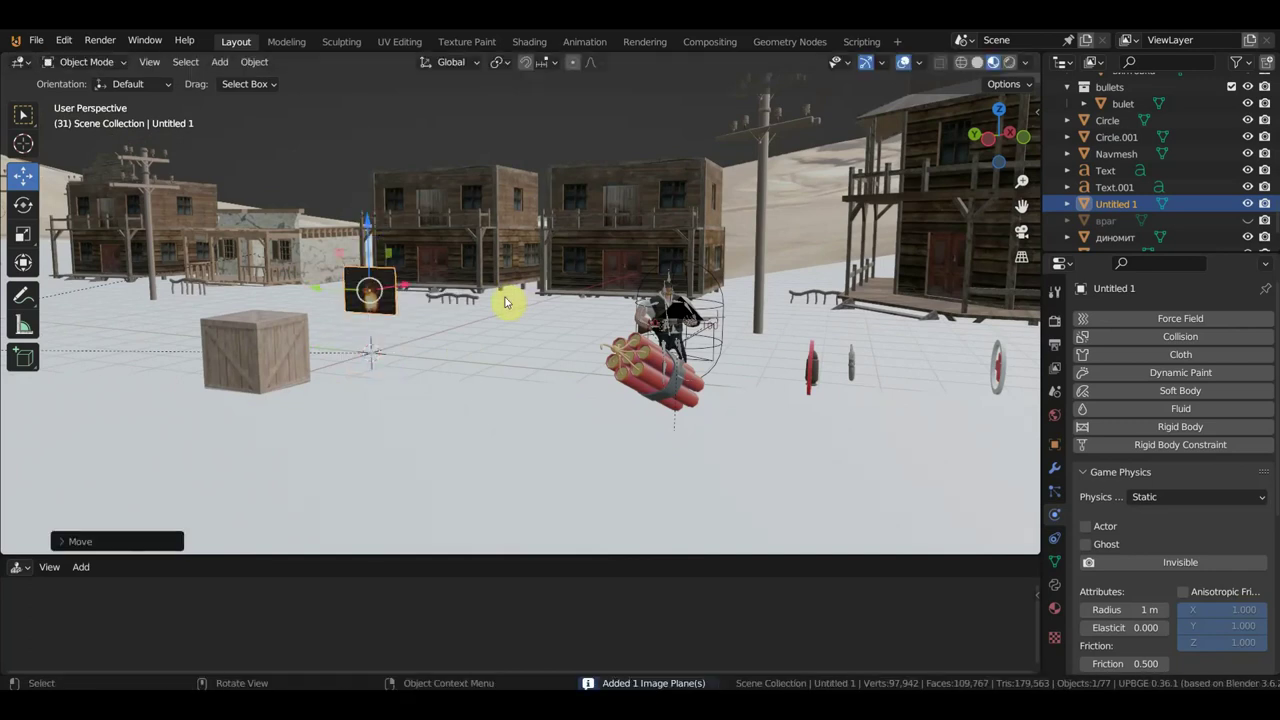
key("g")
key("s")
left_click(640, 300)
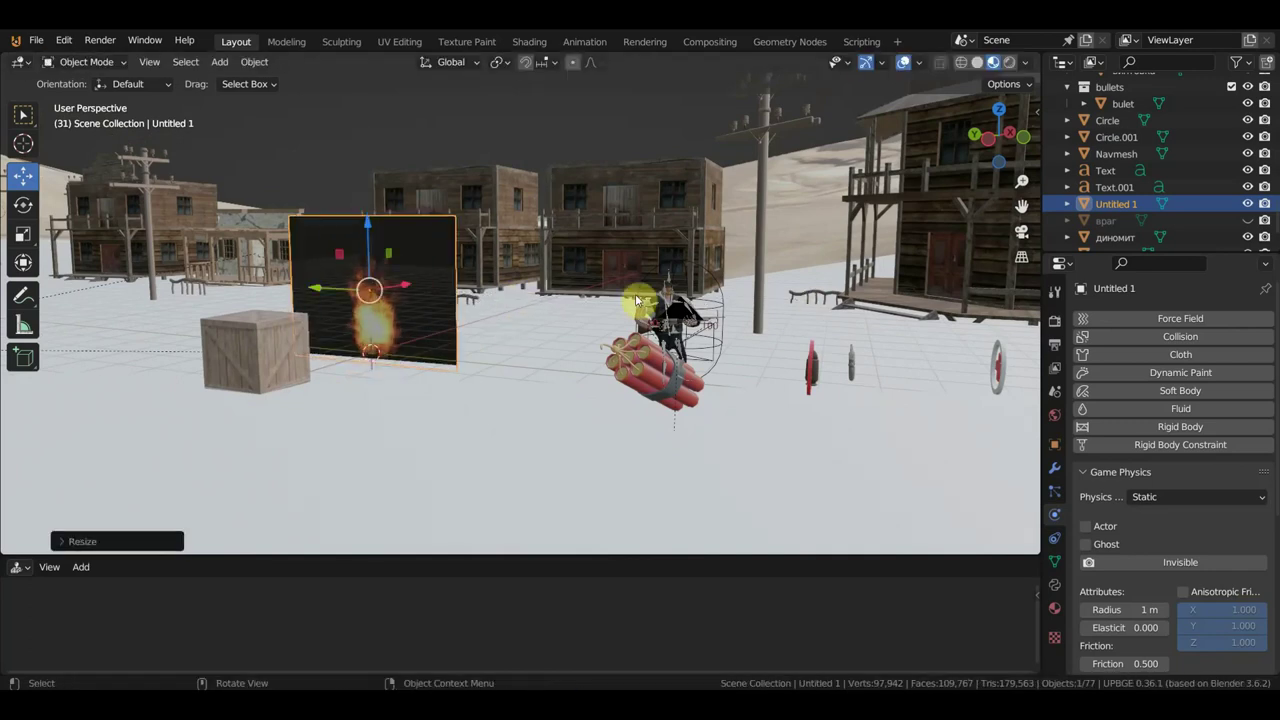
Step: From top view, rotate the fire plane 90° and move it behind the crate
middle_click_drag(643, 300, 569, 423)
key("KP_7")
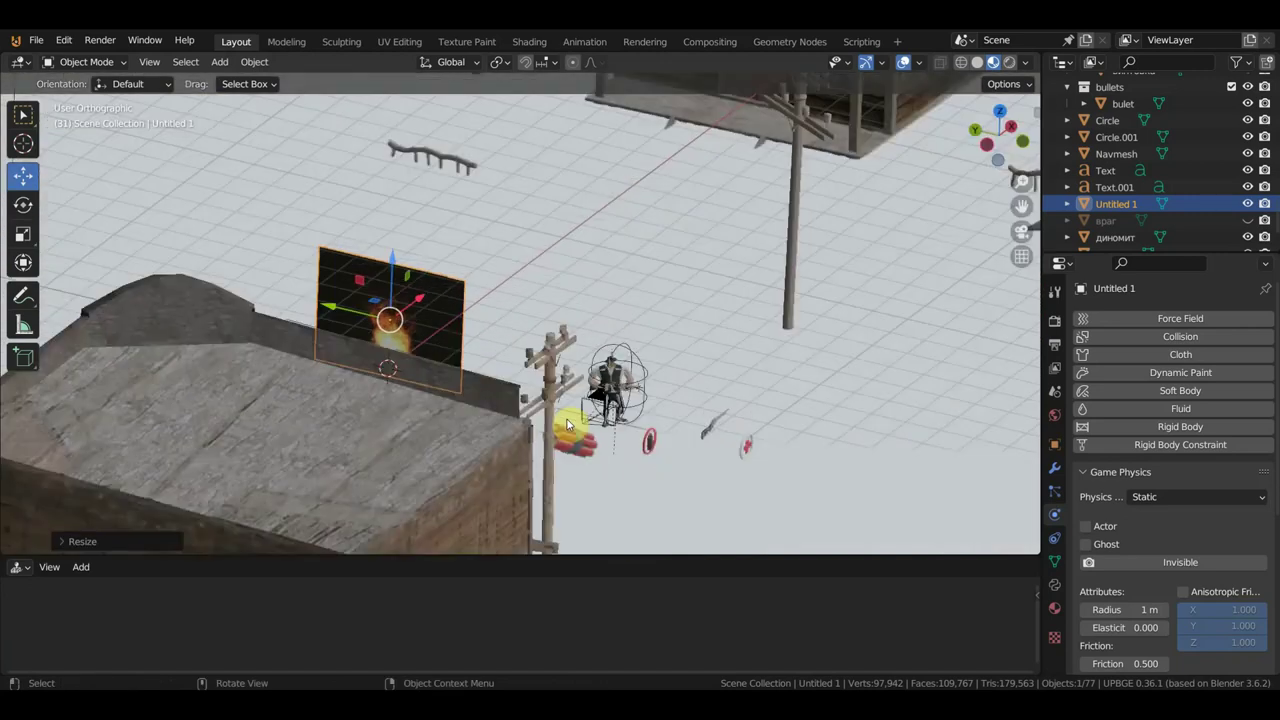
scroll(463, 395, "down", 4)
key("r")
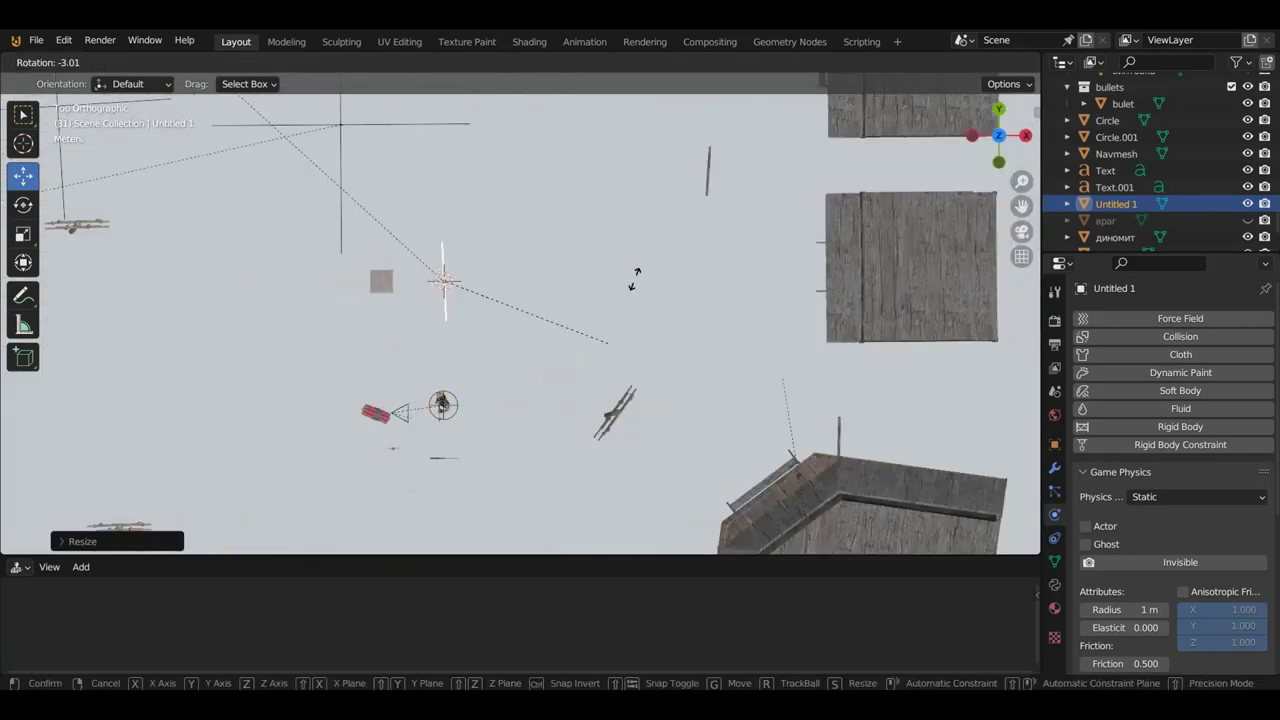
left_click(531, 87)
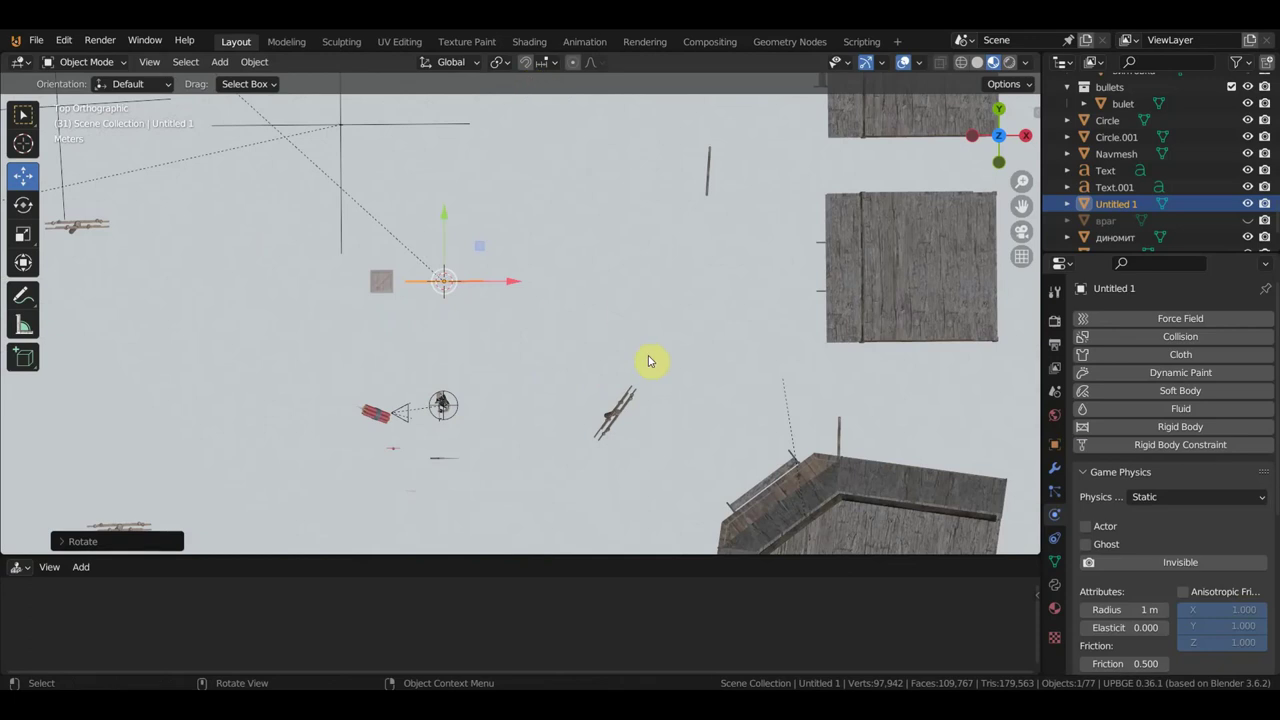
key("g")
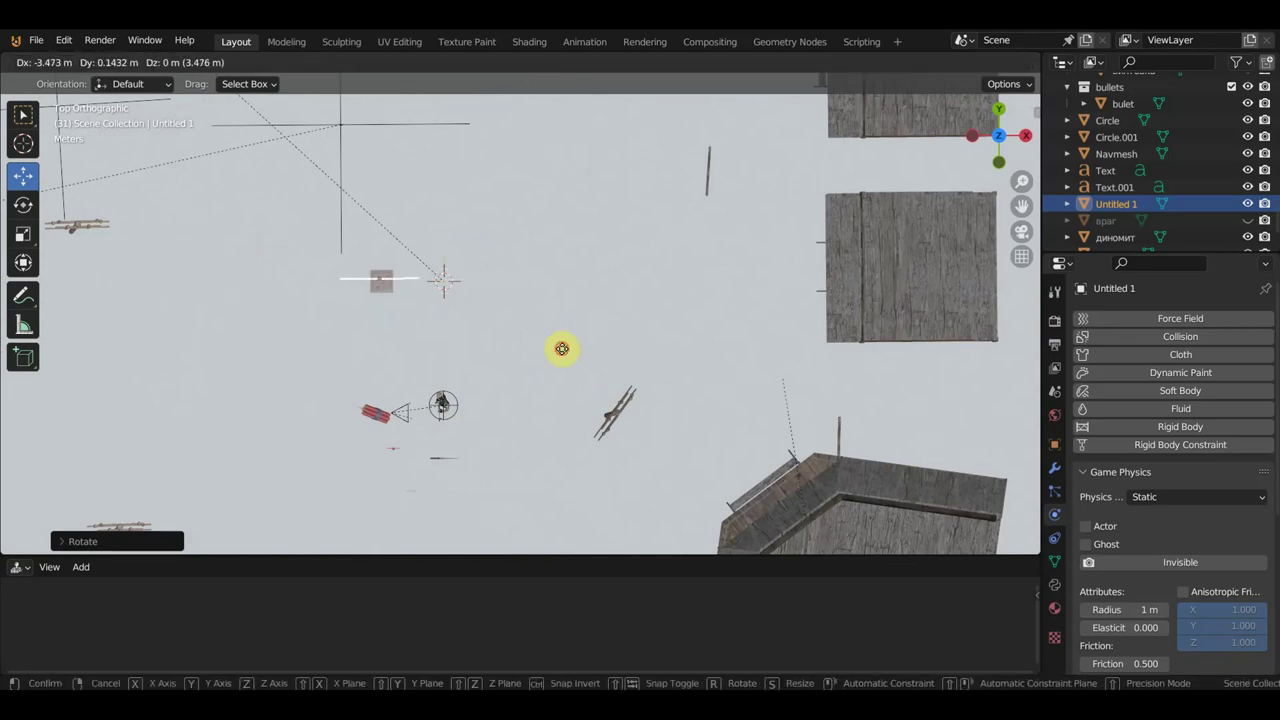
left_click(562, 348)
mouse_move(570, 362)
middle_mouse_down()
mouse_move(493, 287)
mouse_move(628, 268)
middle_mouse_up()
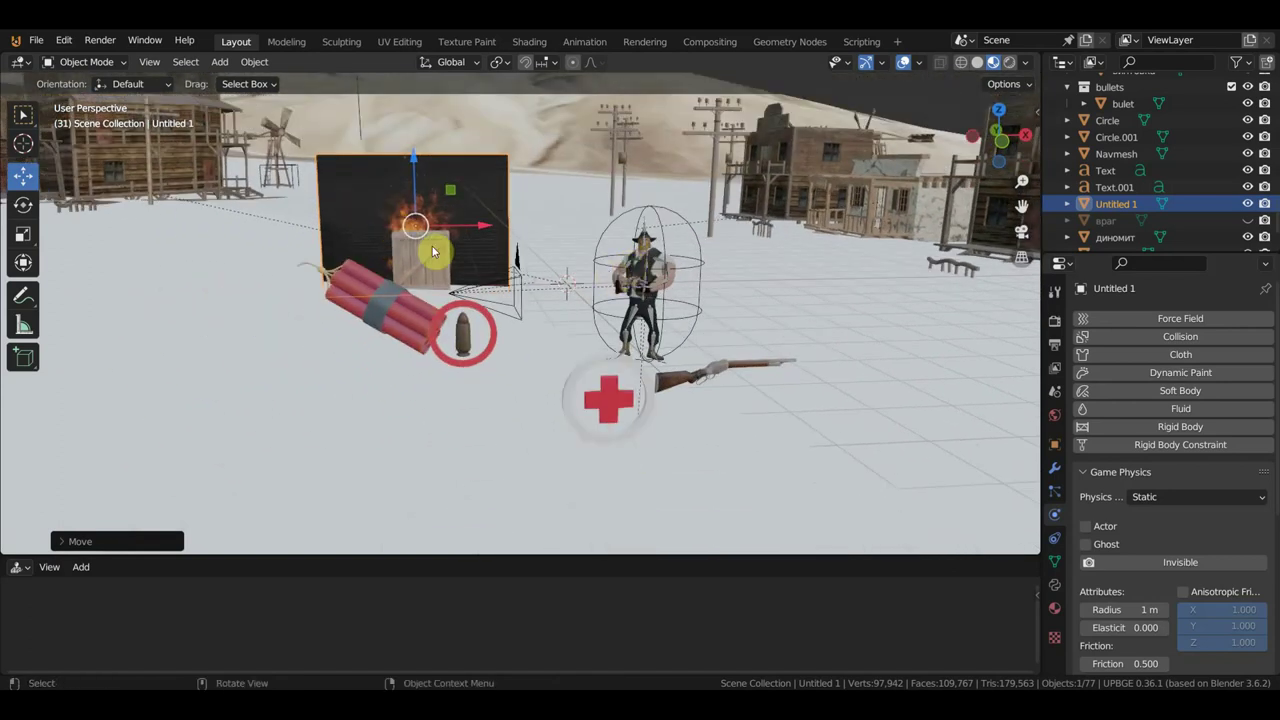
Step: Enlarge the fire plane again and lift it along Z so the flames rise from the crate
key("s")
left_click(454, 219)
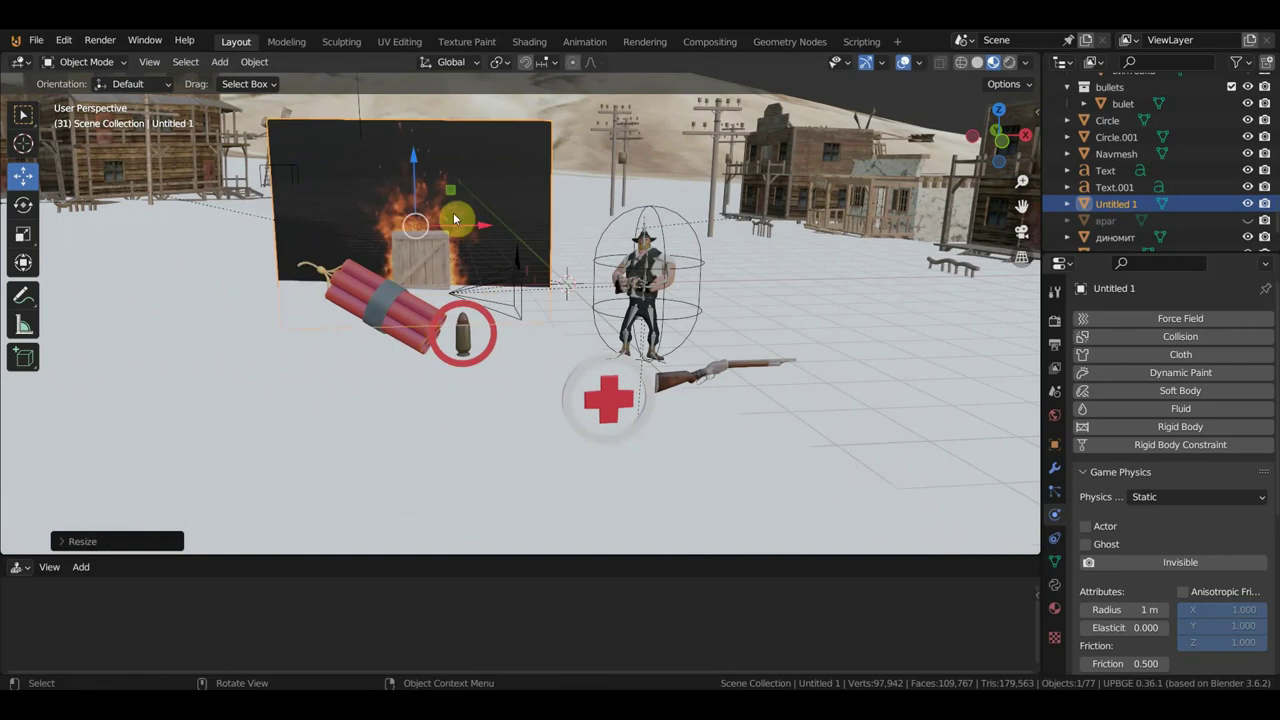
left_click_drag(413, 160, 414, 130)
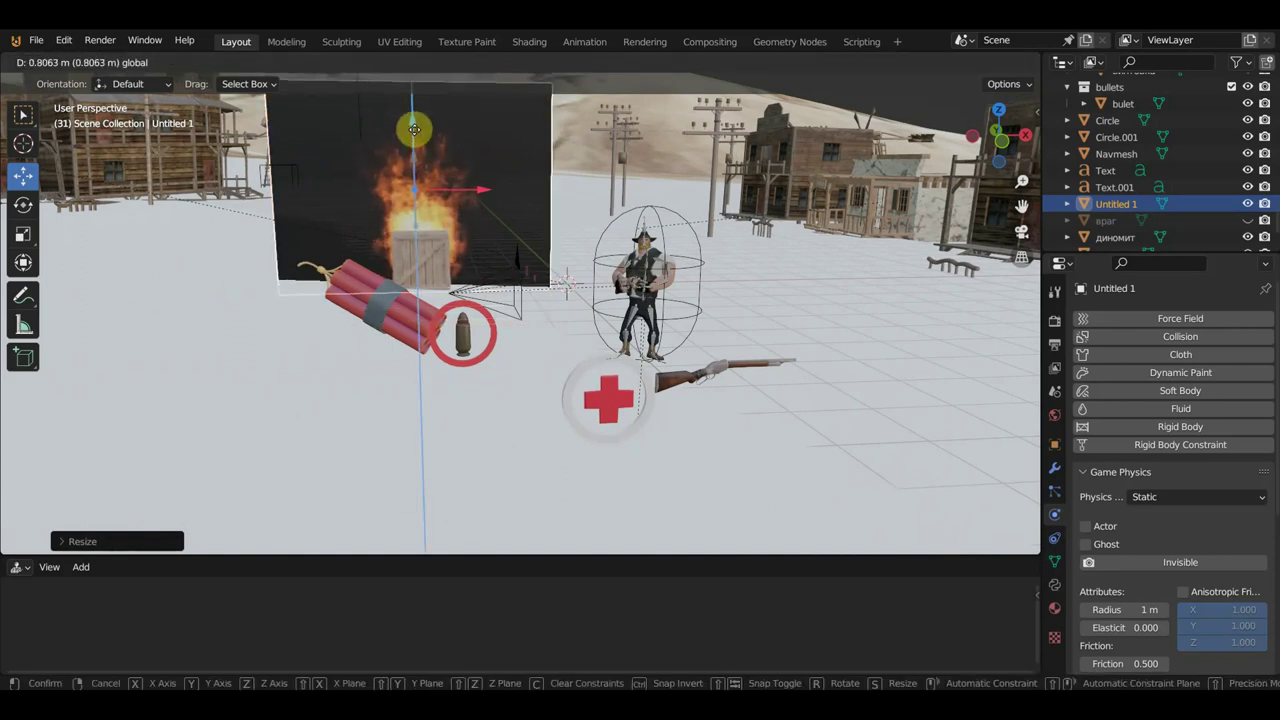
left_click_drag(414, 129, 417, 131)
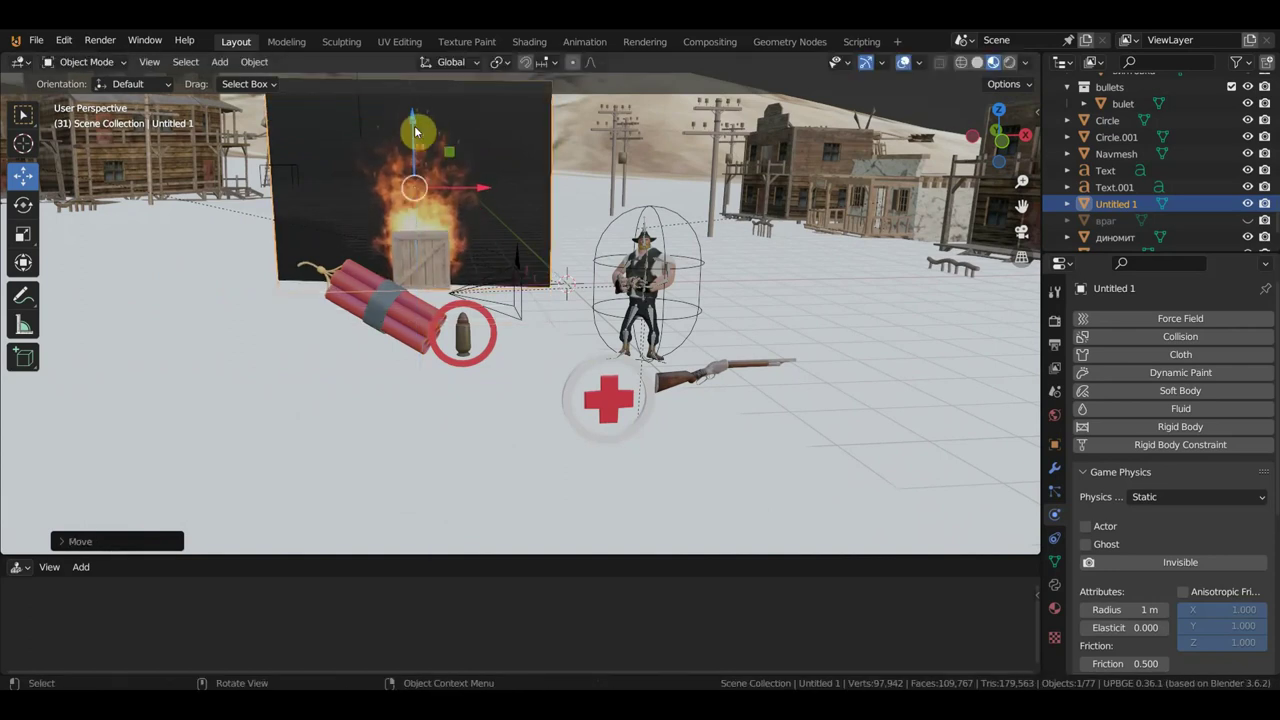
Step: Apply the fire plane's Scale, then apply All Transforms
key("ctrl+a")
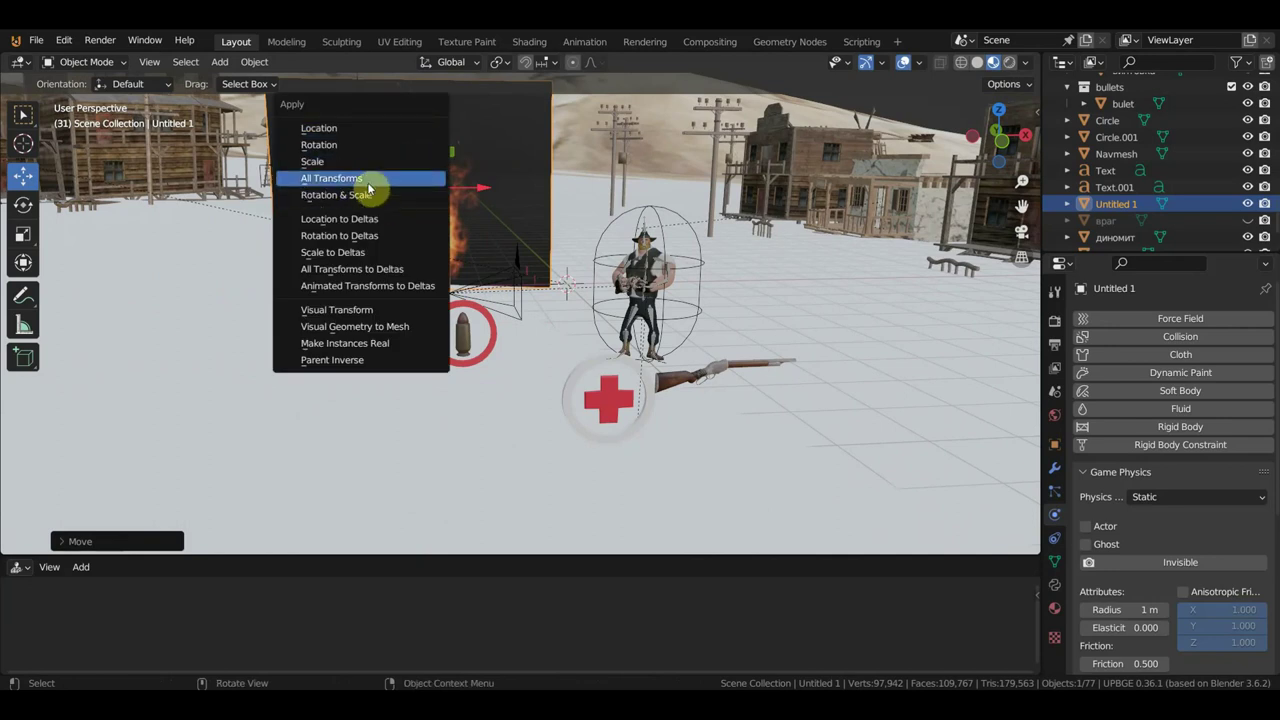
key("Escape")
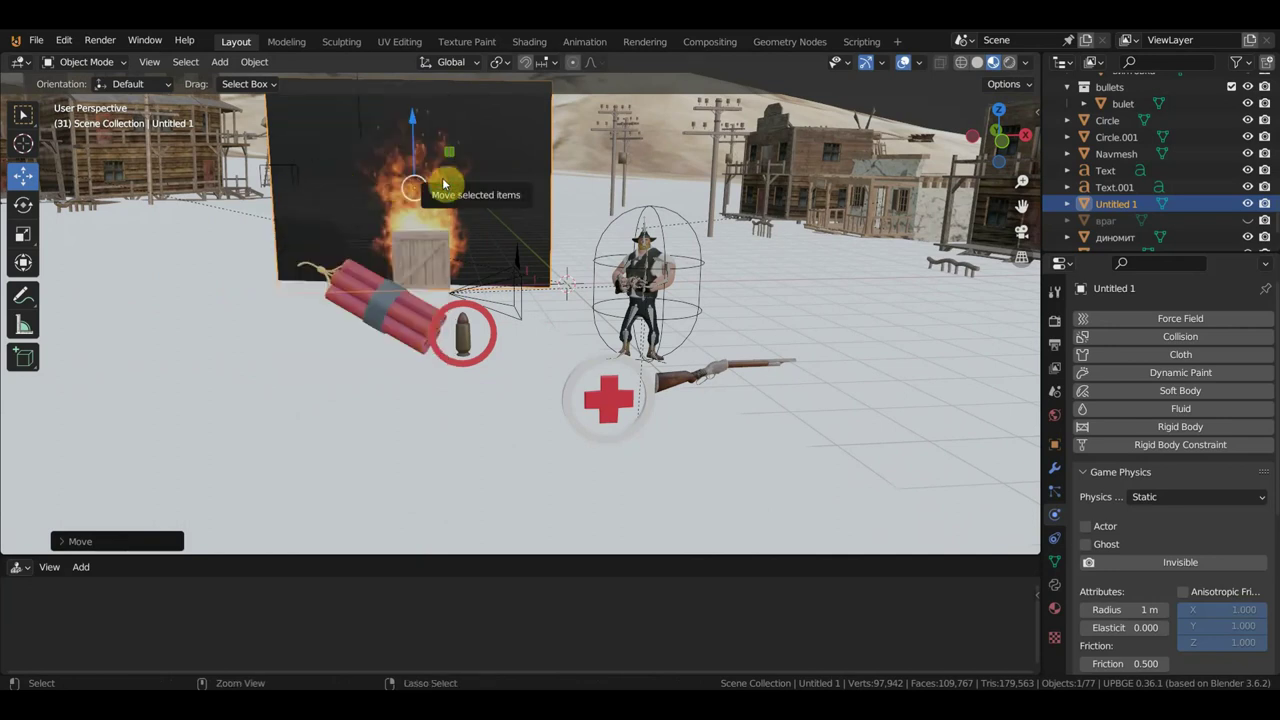
key("ctrl+a")
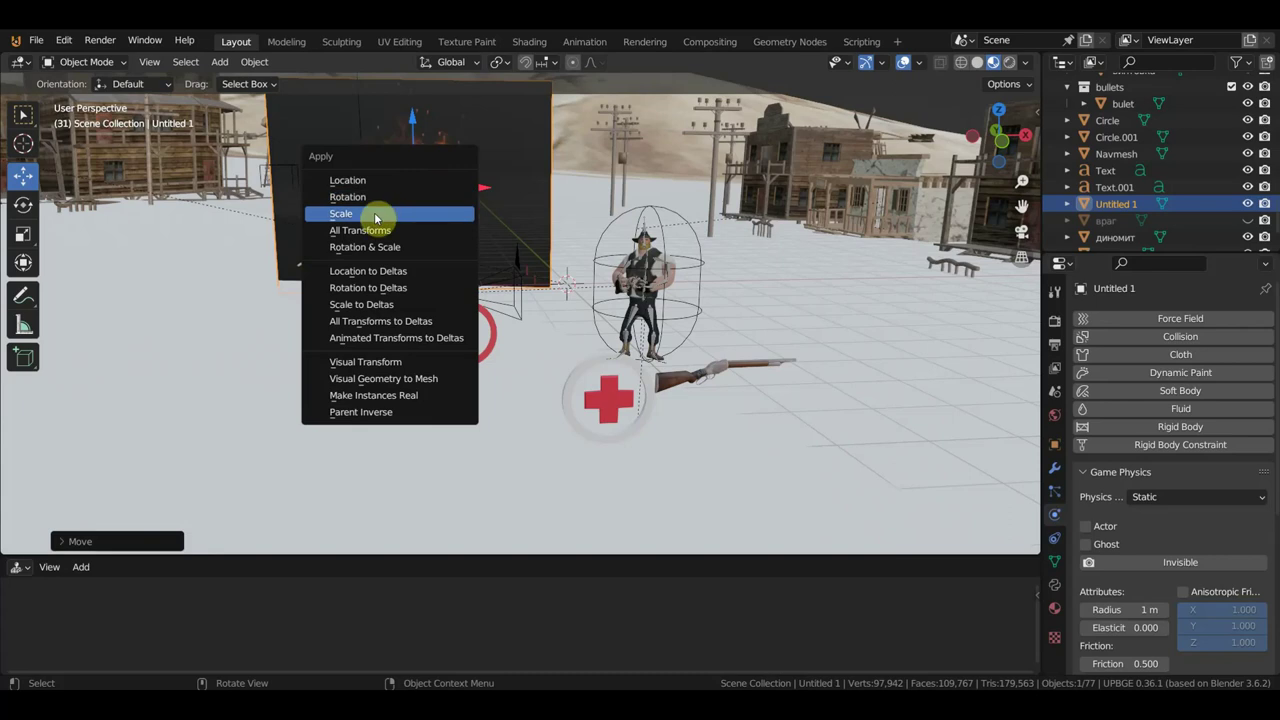
left_click(374, 214)
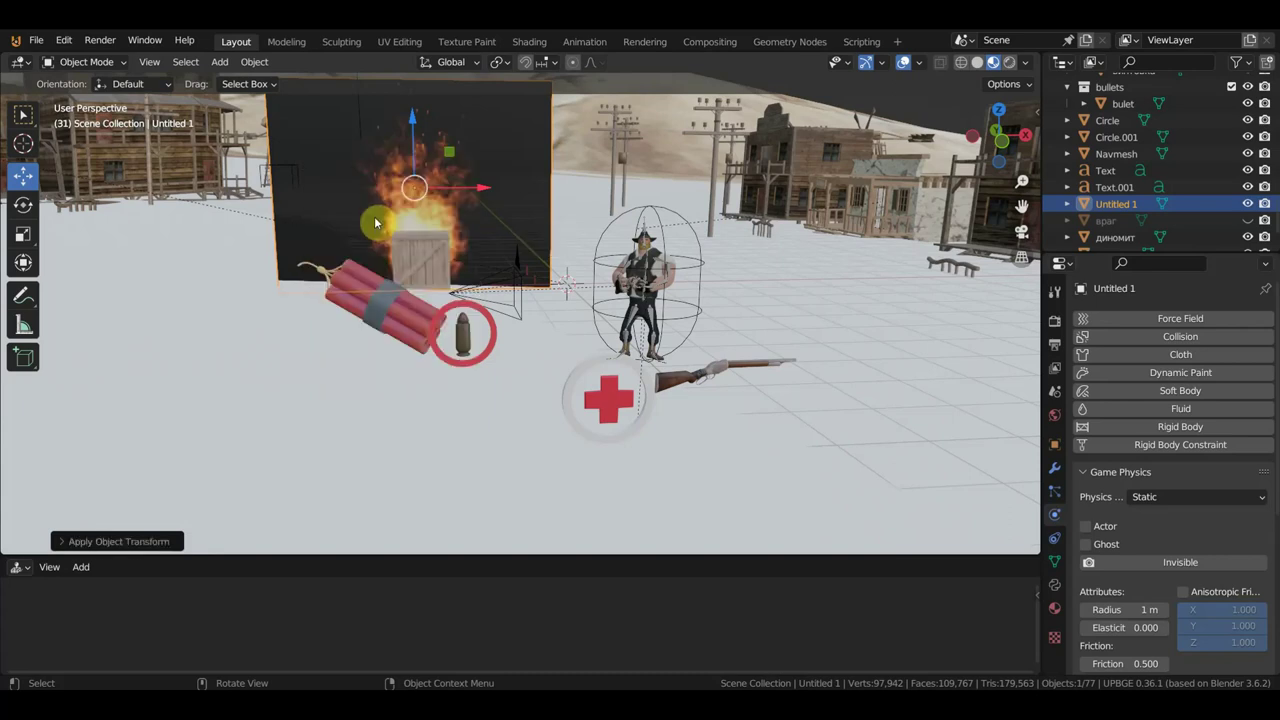
key("ctrl+a")
left_click(352, 240)
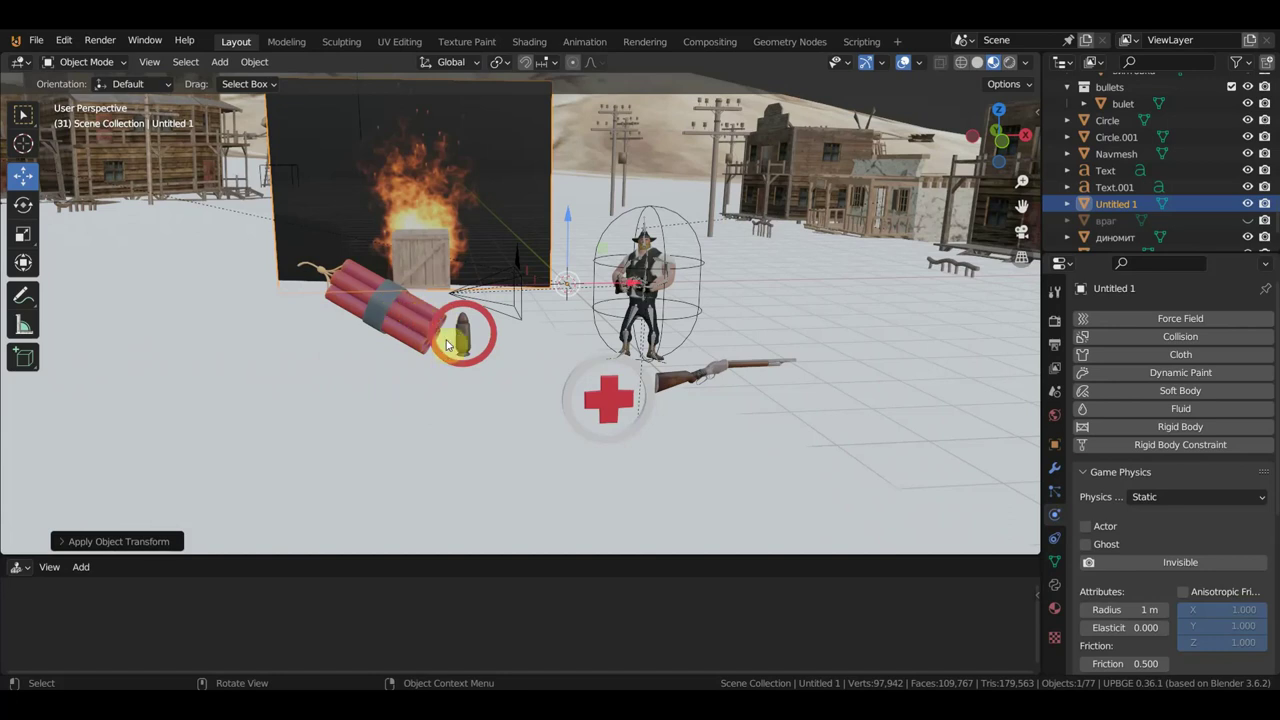
left_click(417, 323)
Step: Apply All Transforms to the dynamite and set its origin with Origin to Geometry
key("ctrl+a")
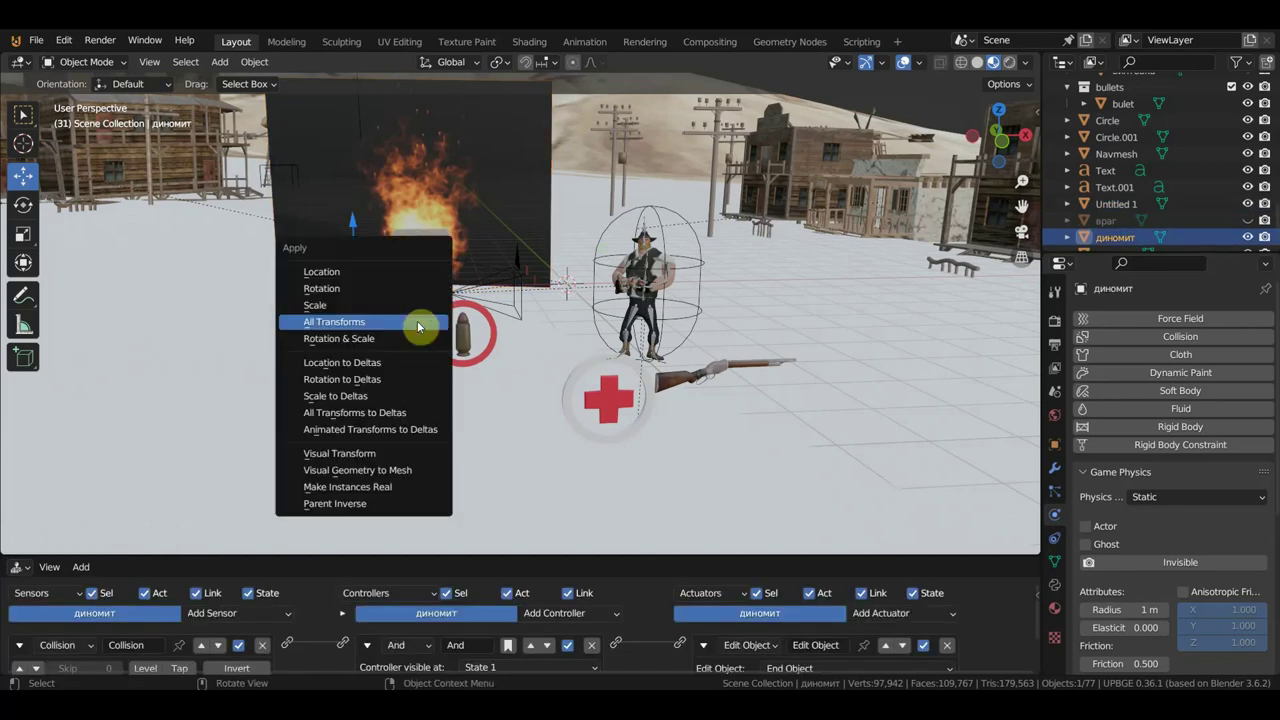
left_click(417, 320)
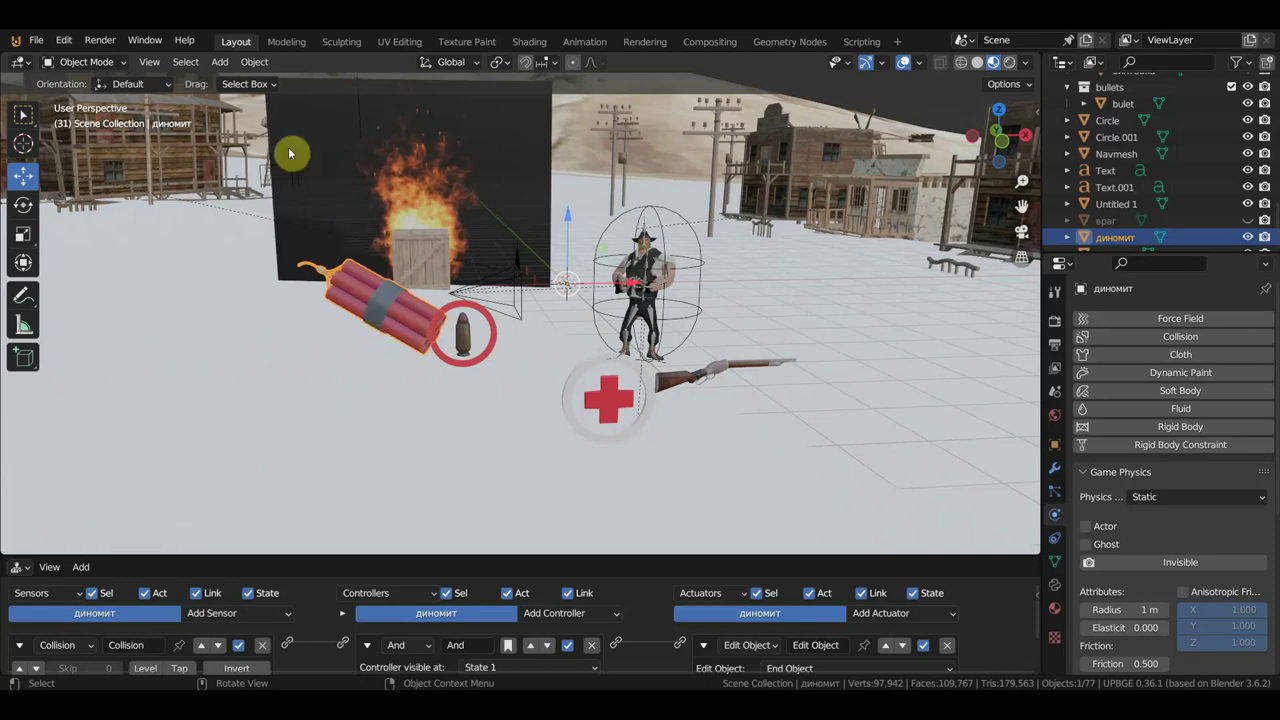
left_click(254, 62)
mouse_move(300, 98)
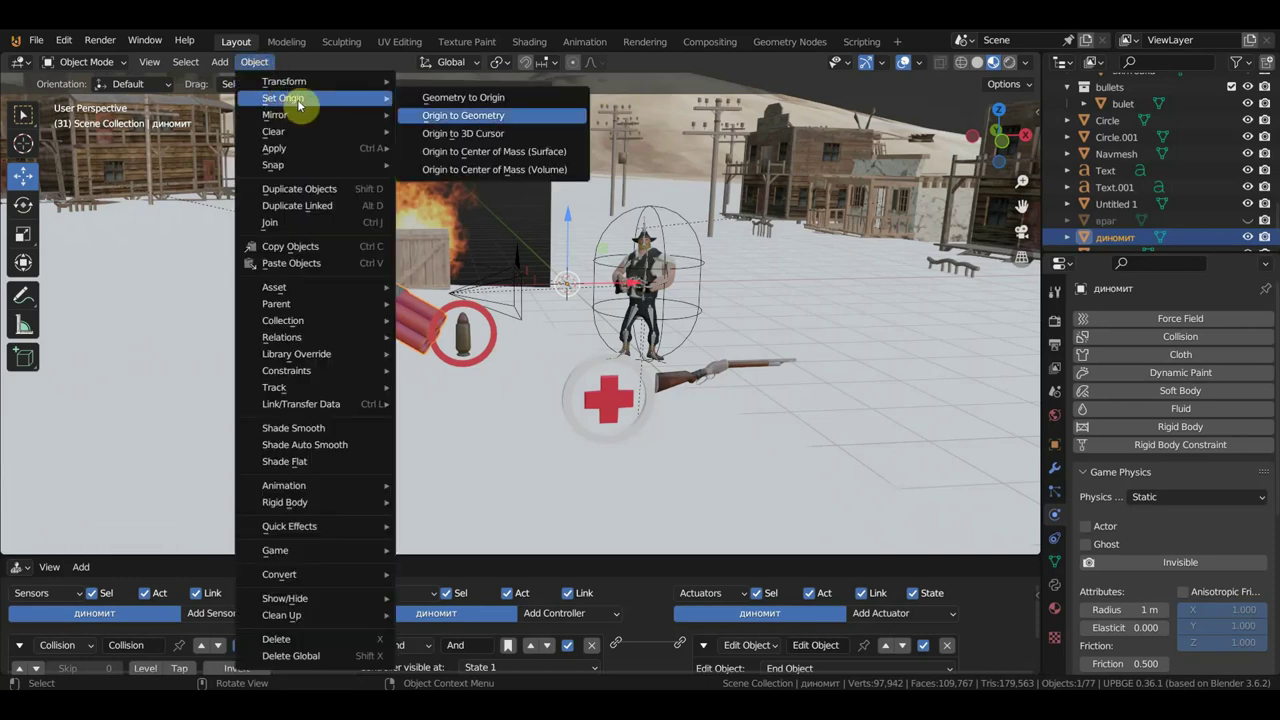
left_click(465, 116)
left_click(381, 298)
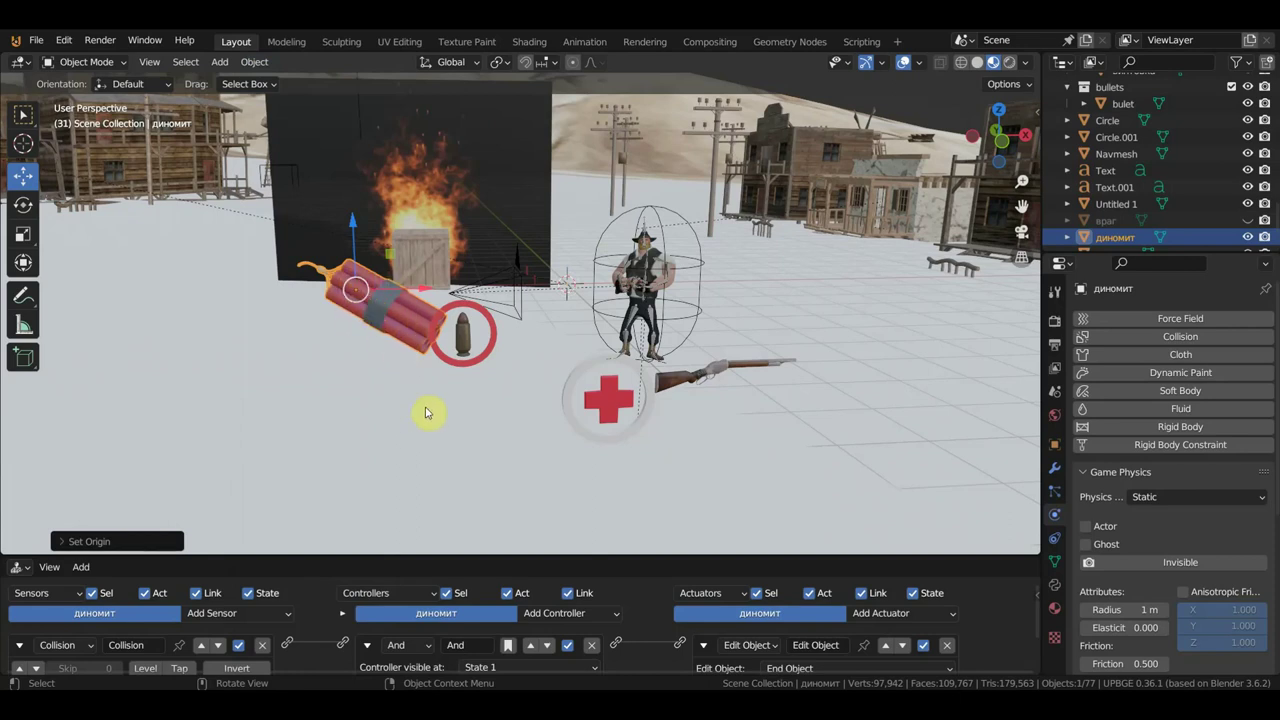
middle_click_drag(450, 393, 486, 391)
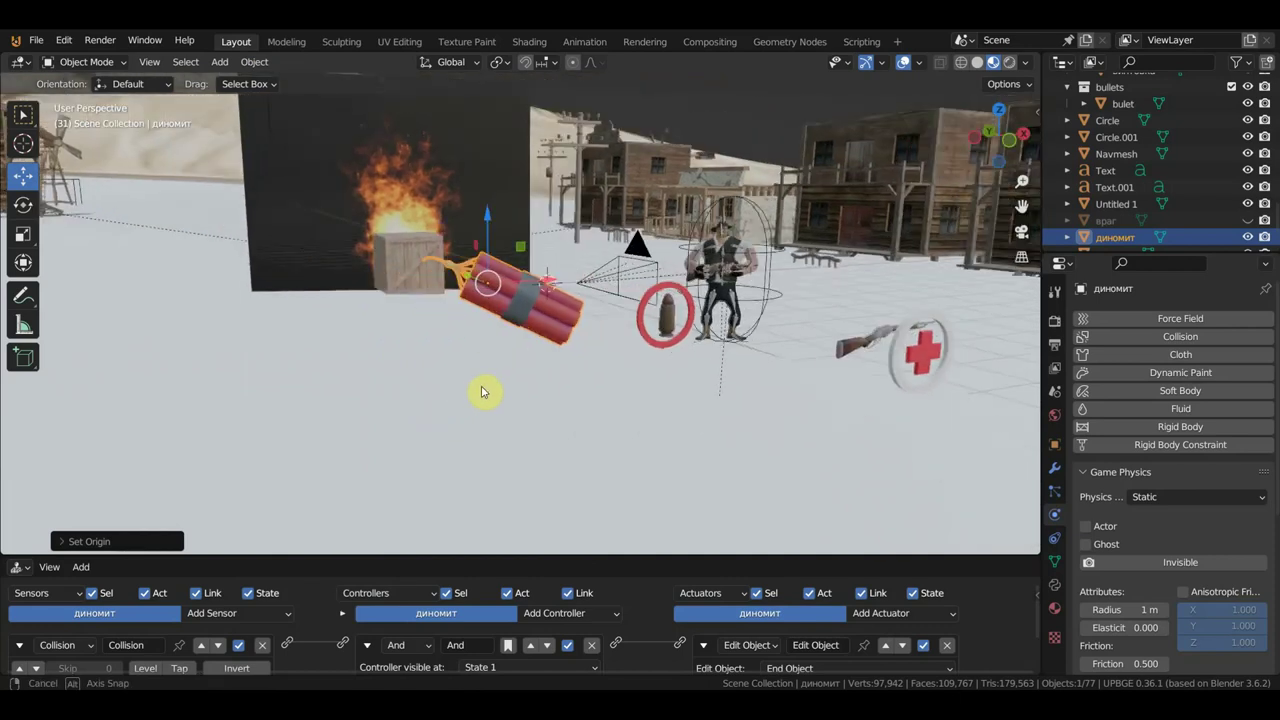
left_click(353, 193)
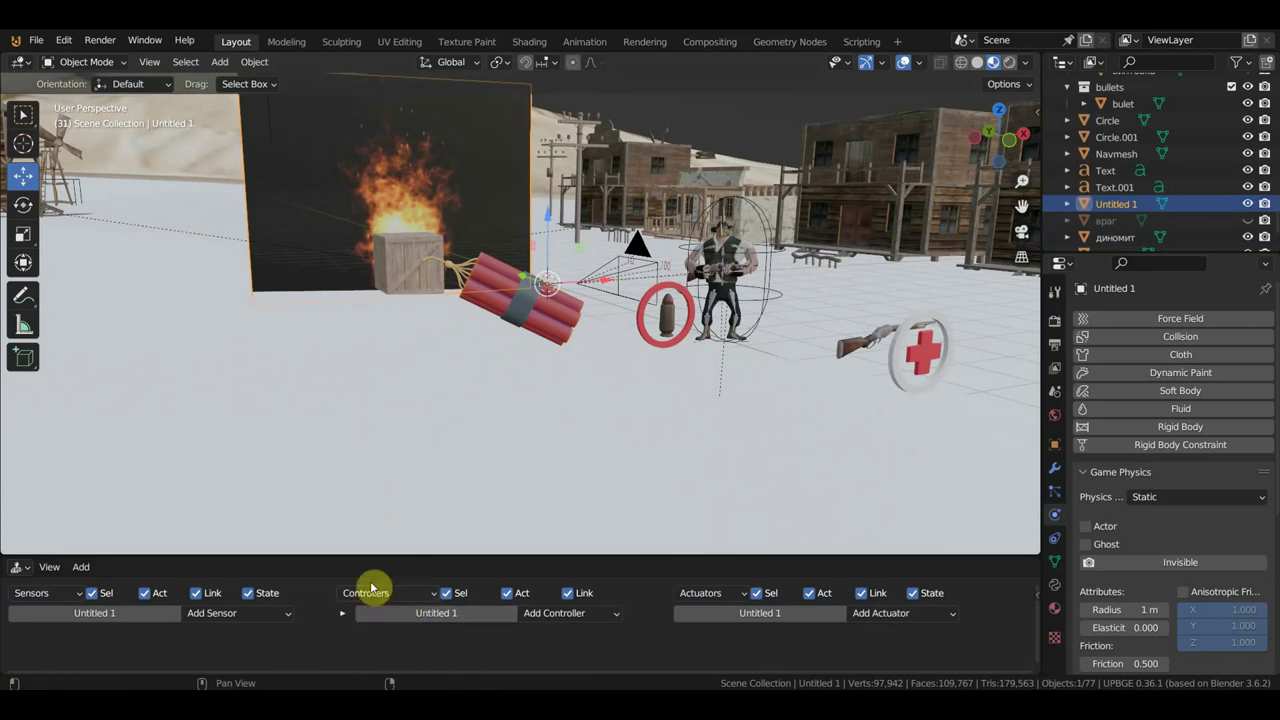
Step: Play the animation, zoom in on the fire video burning behind the crate, then stop
key("space")
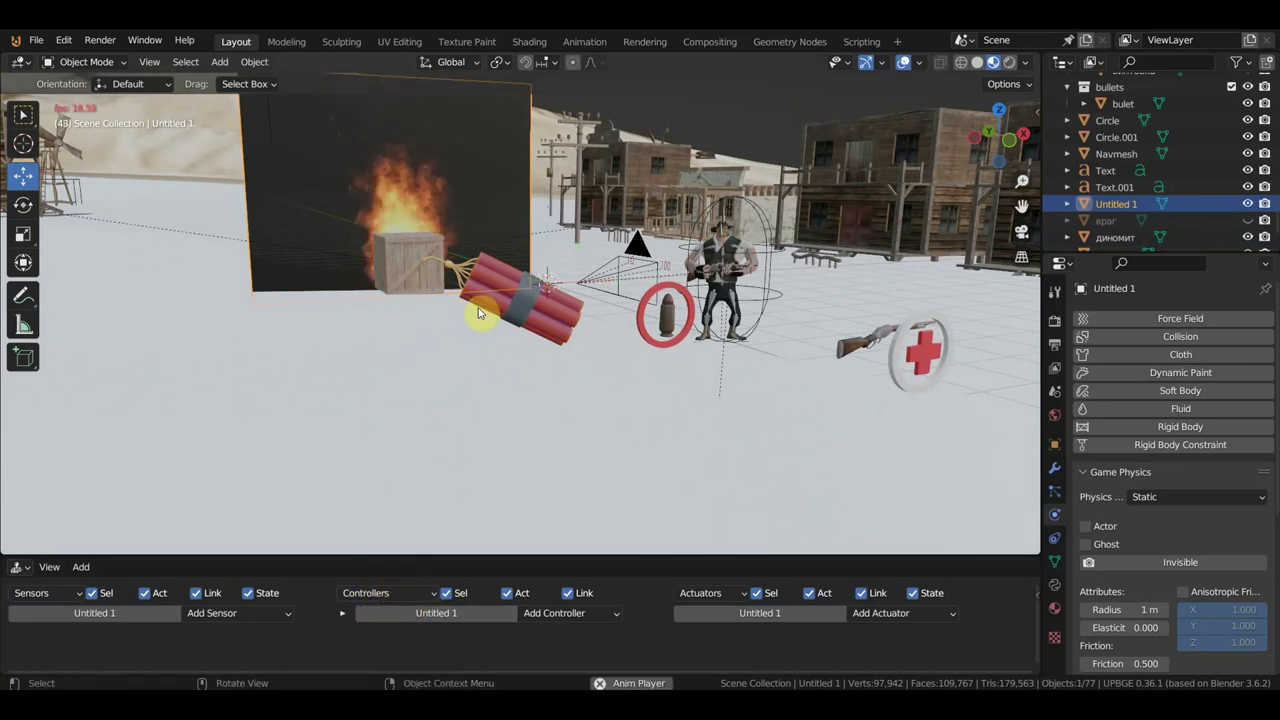
scroll(443, 274, "up", 2)
middle_click_drag(448, 263, 514, 437, "shift")
scroll(509, 437, "up", 2)
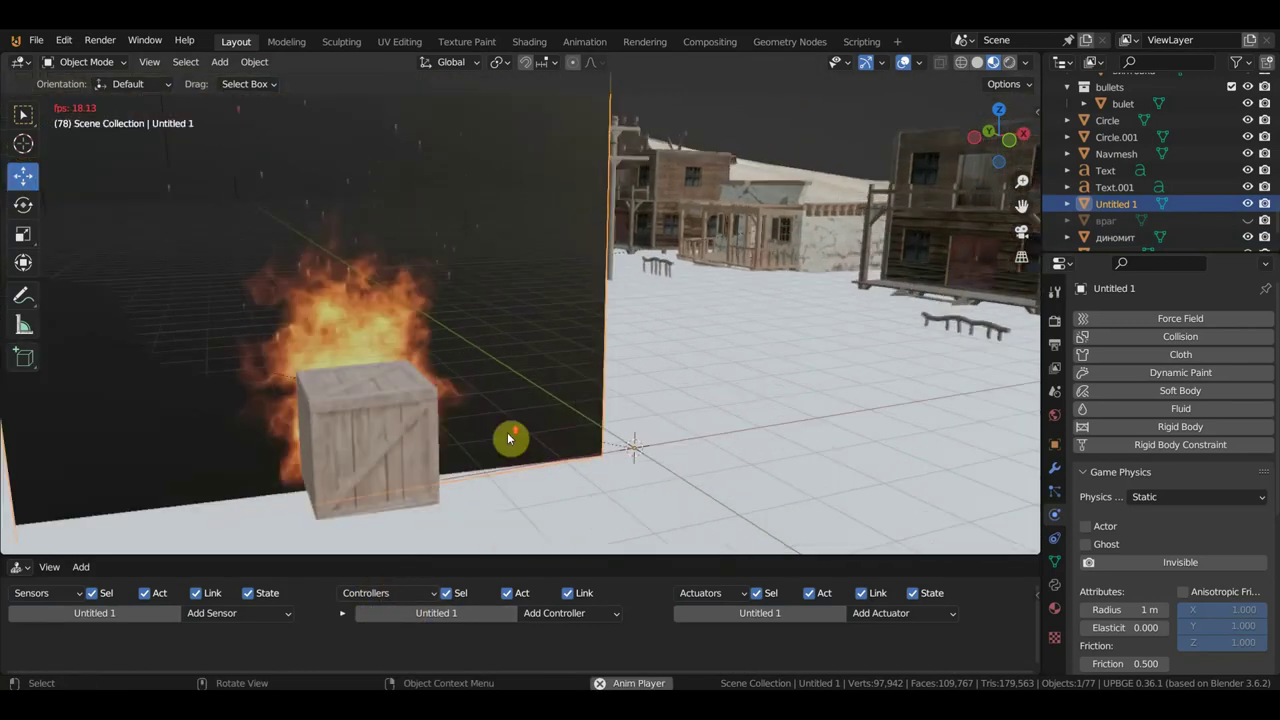
middle_click_drag(452, 408, 528, 394)
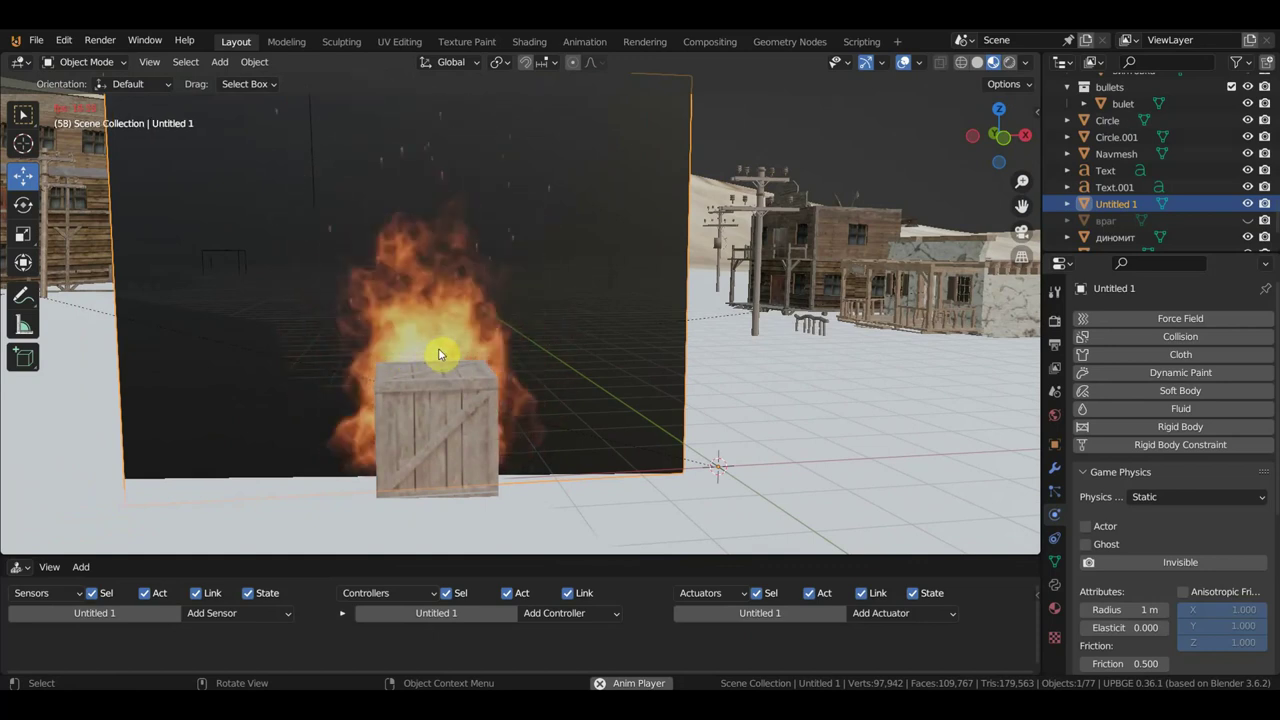
key("space")
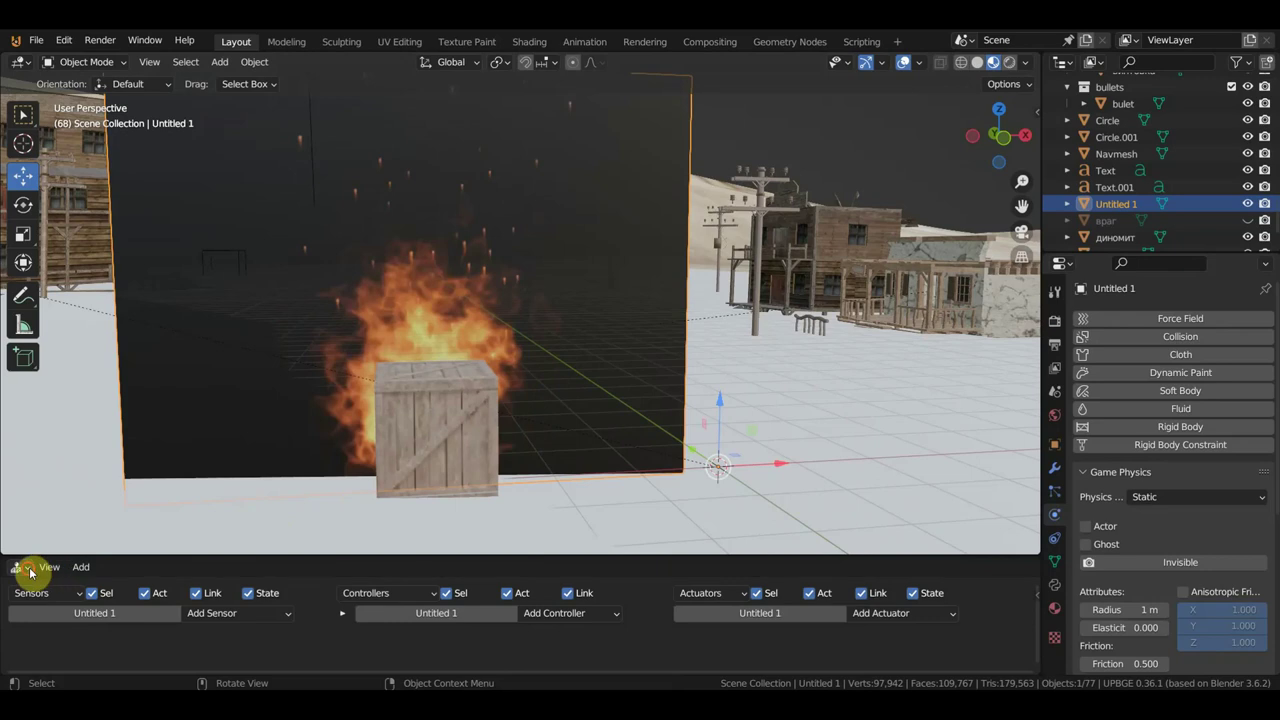
Step: Turn the bottom panel into the Timeline and go to frame 20
left_click(30, 572)
left_click(30, 572)
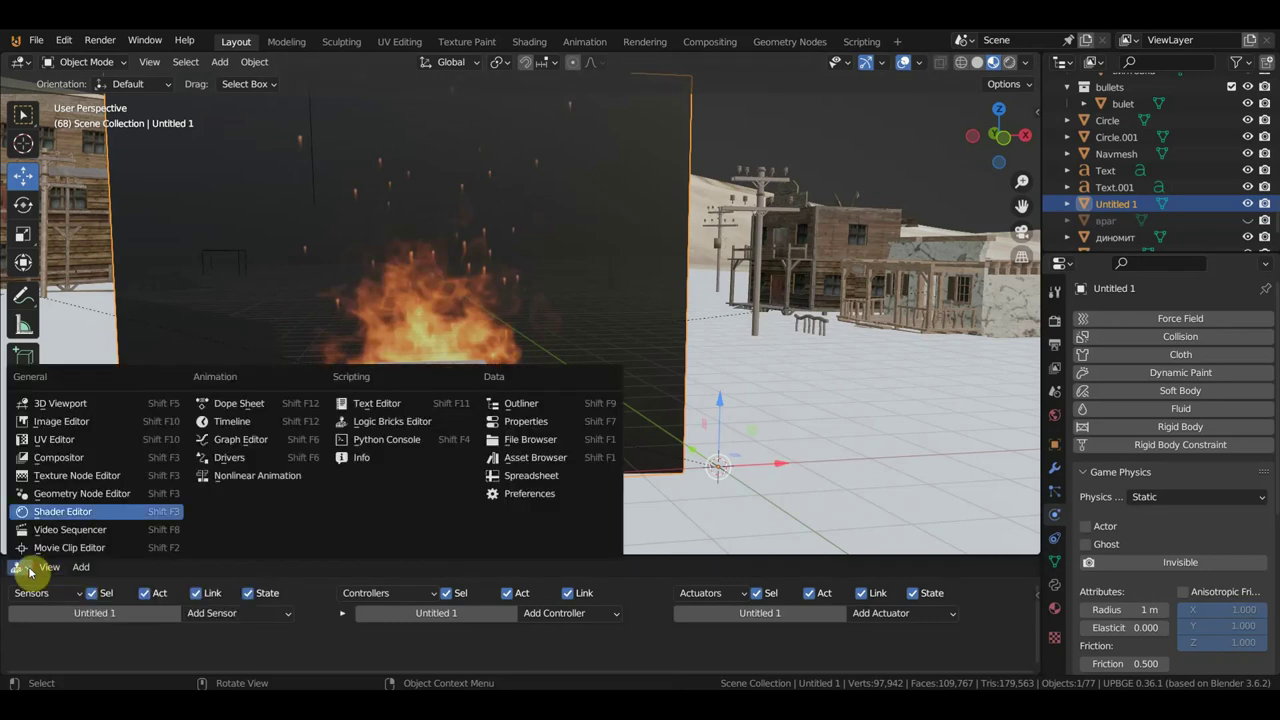
left_click(245, 421)
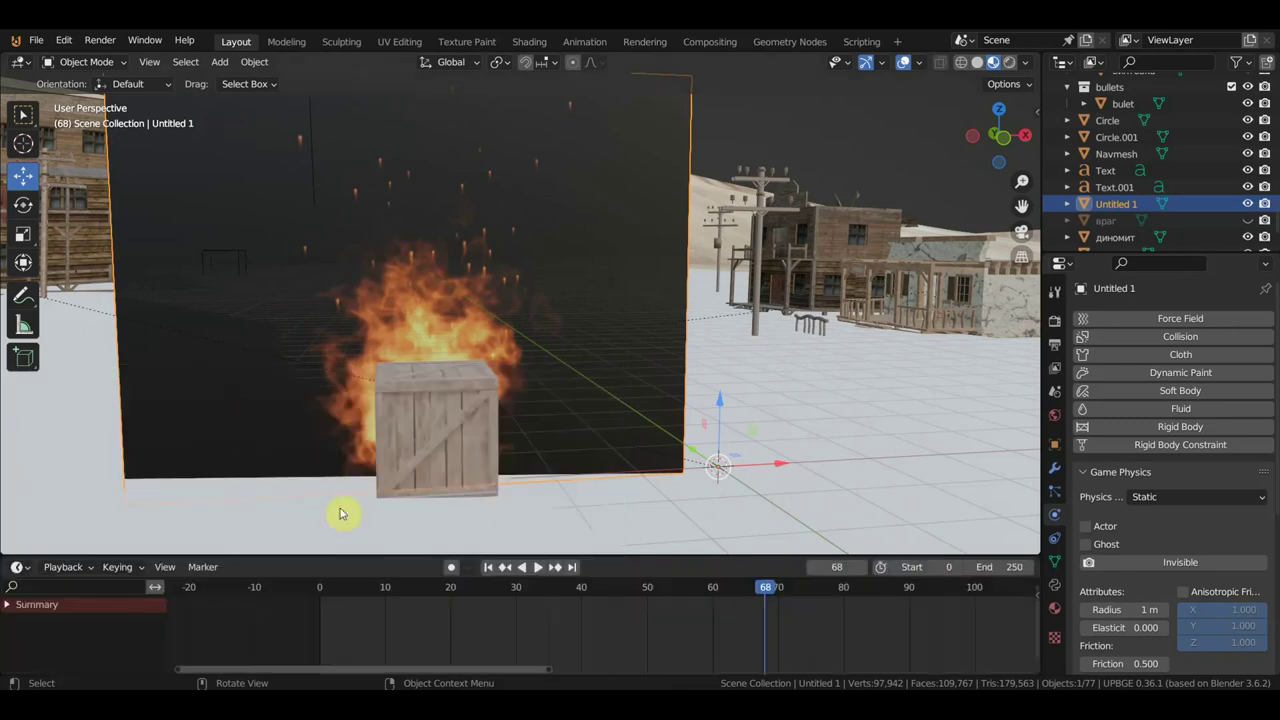
left_click(320, 596)
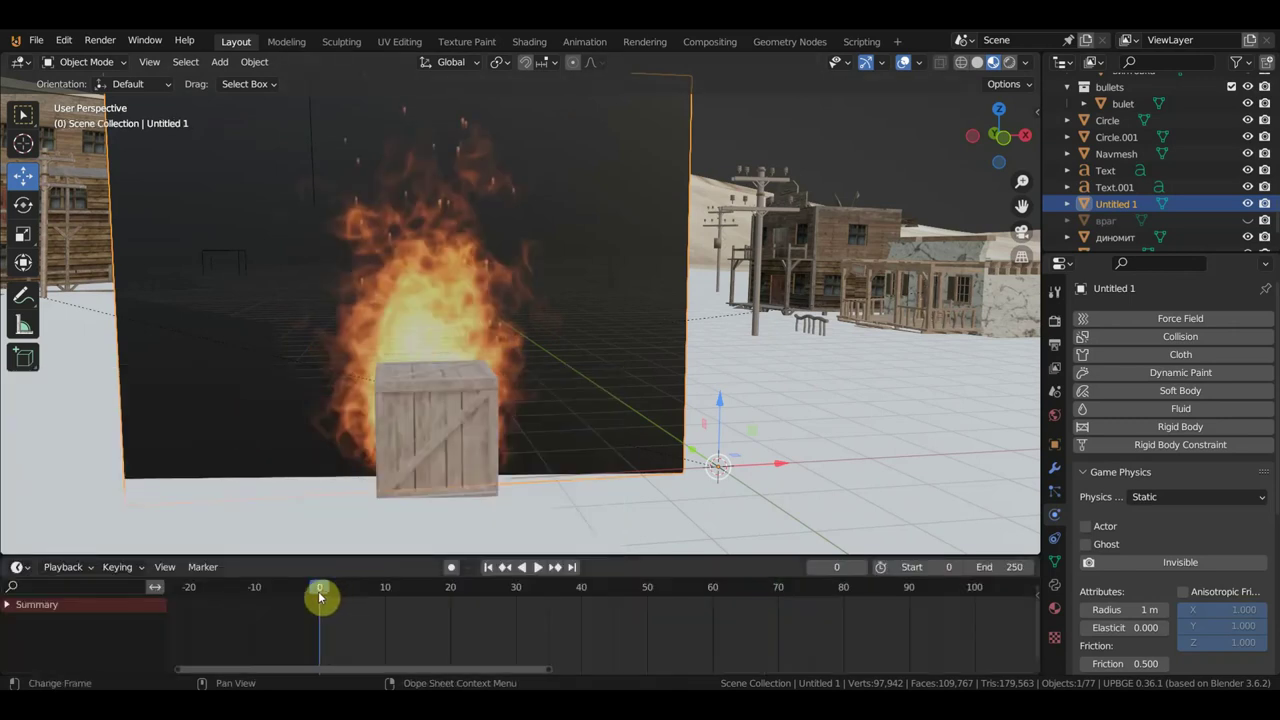
left_click(451, 595)
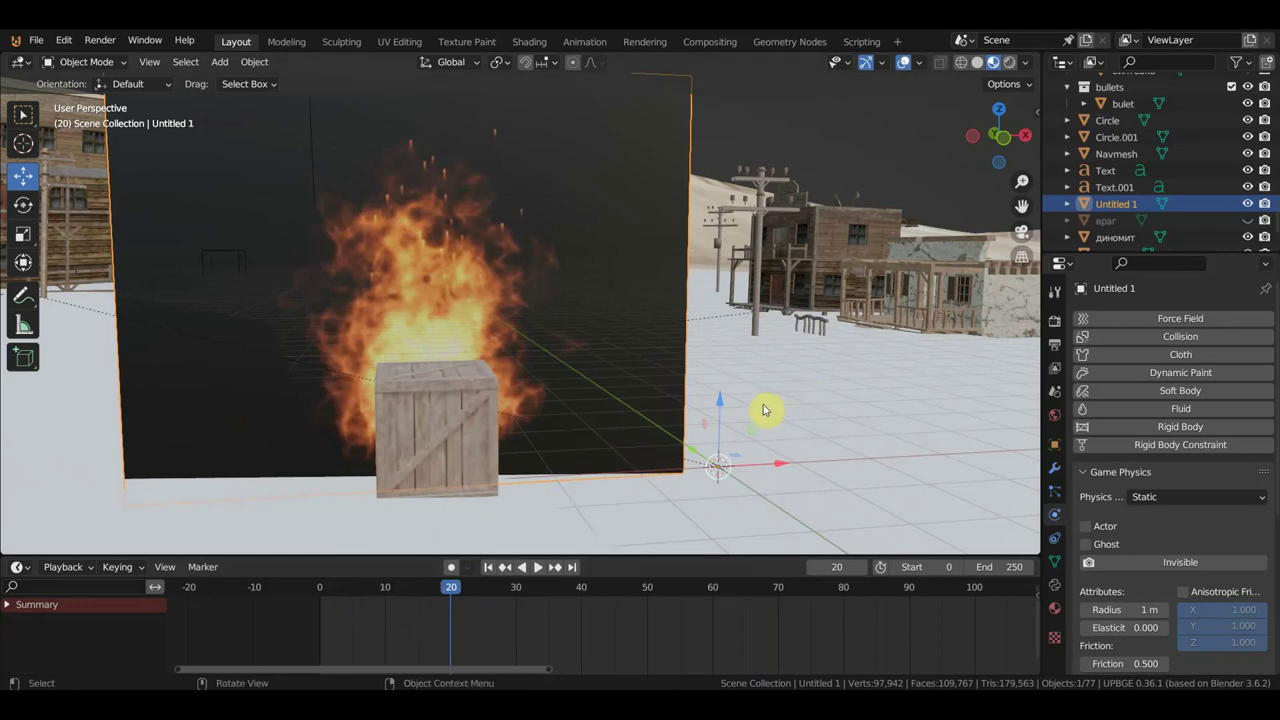
Step: Set the active keying set to Location, Rotation & Scale
left_click(122, 566)
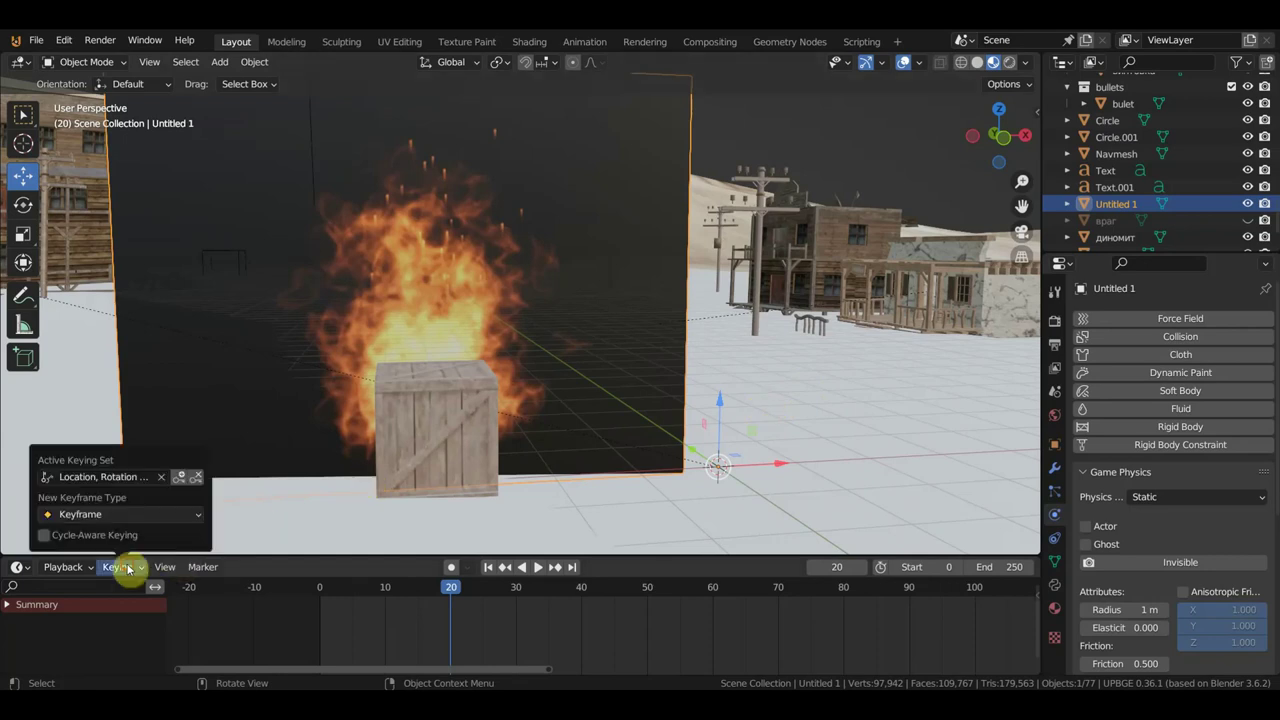
left_click(126, 477)
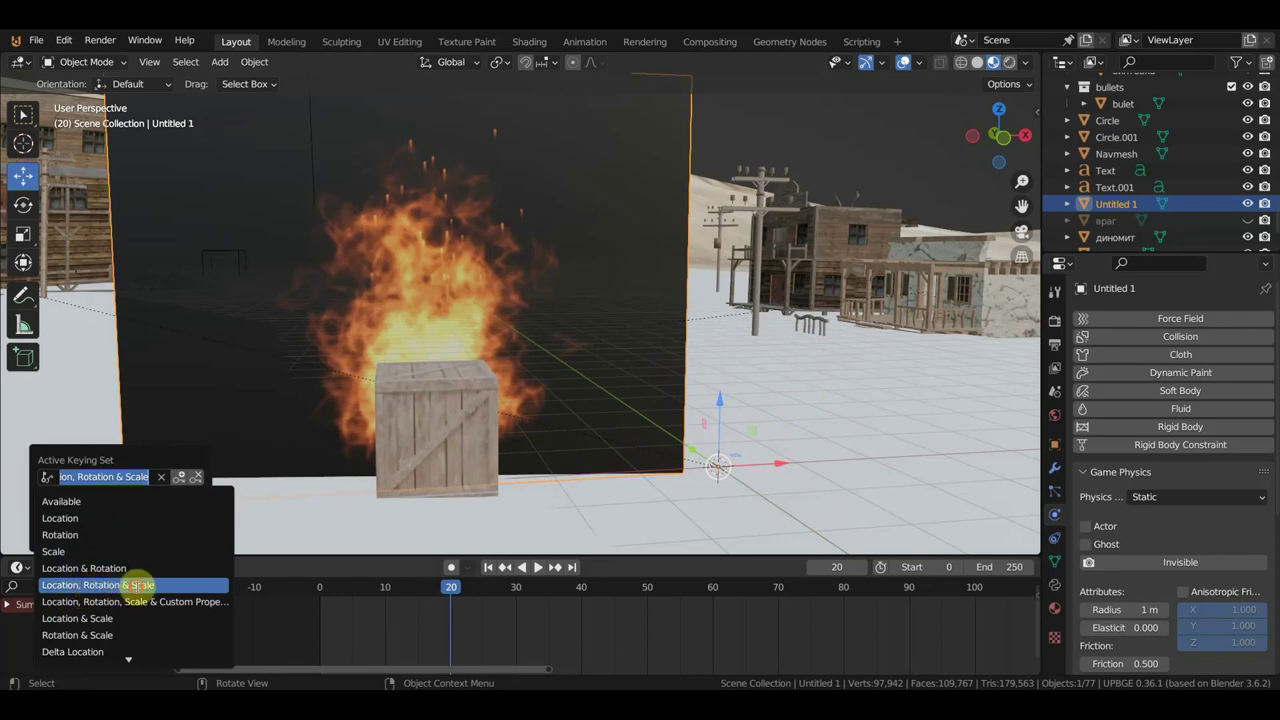
left_click(140, 585)
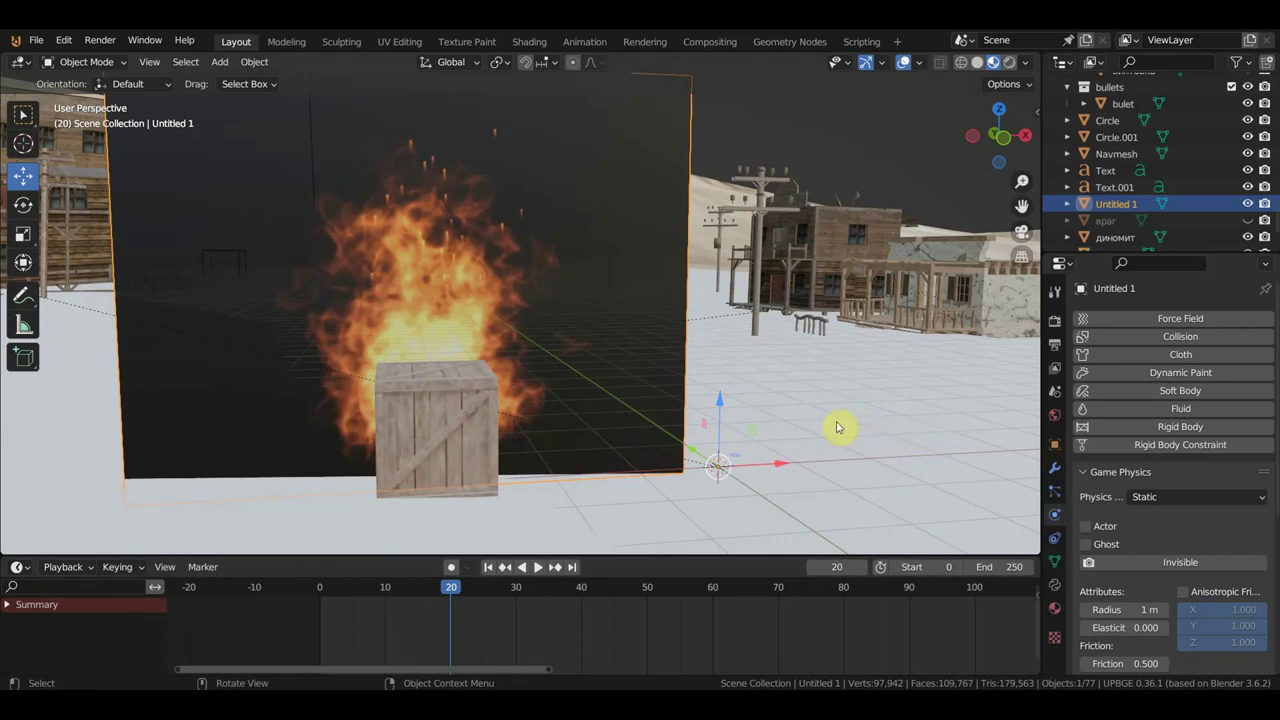
Step: Key the fire plane's transform at frame 20, resize it at frame 0, and return to frame 20
key("i")
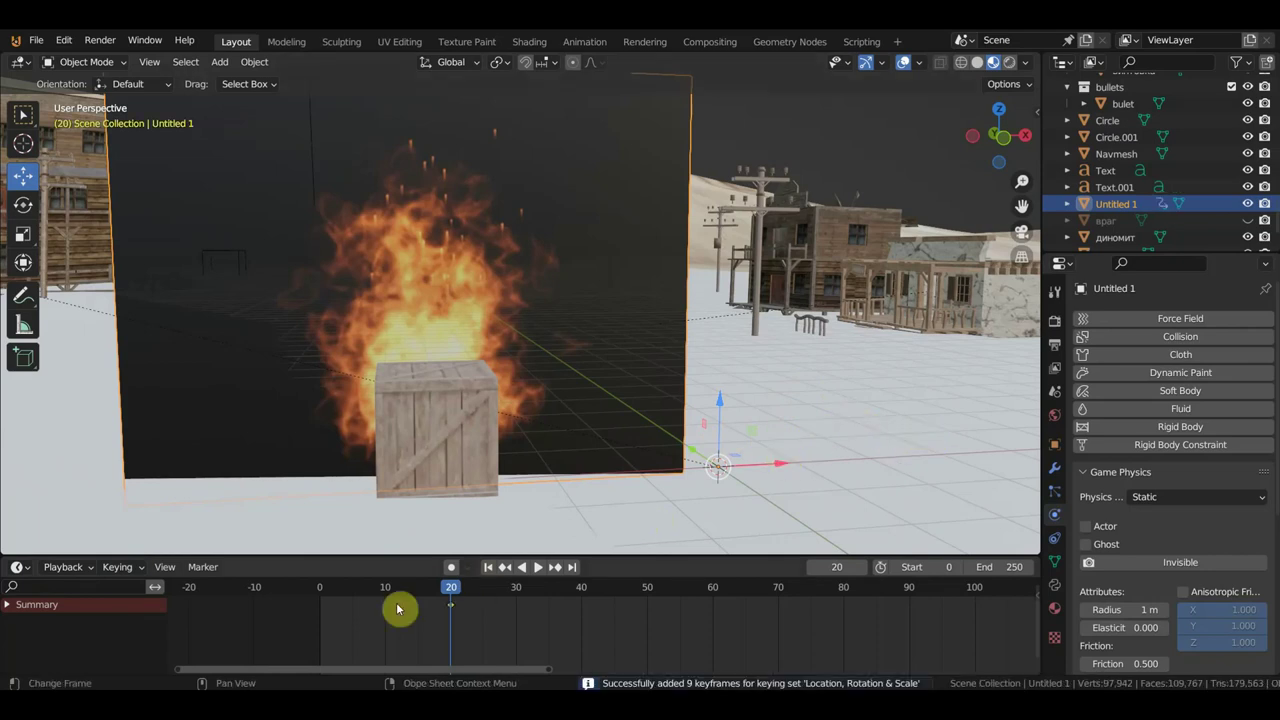
left_click(320, 598)
key("space")
key("space")
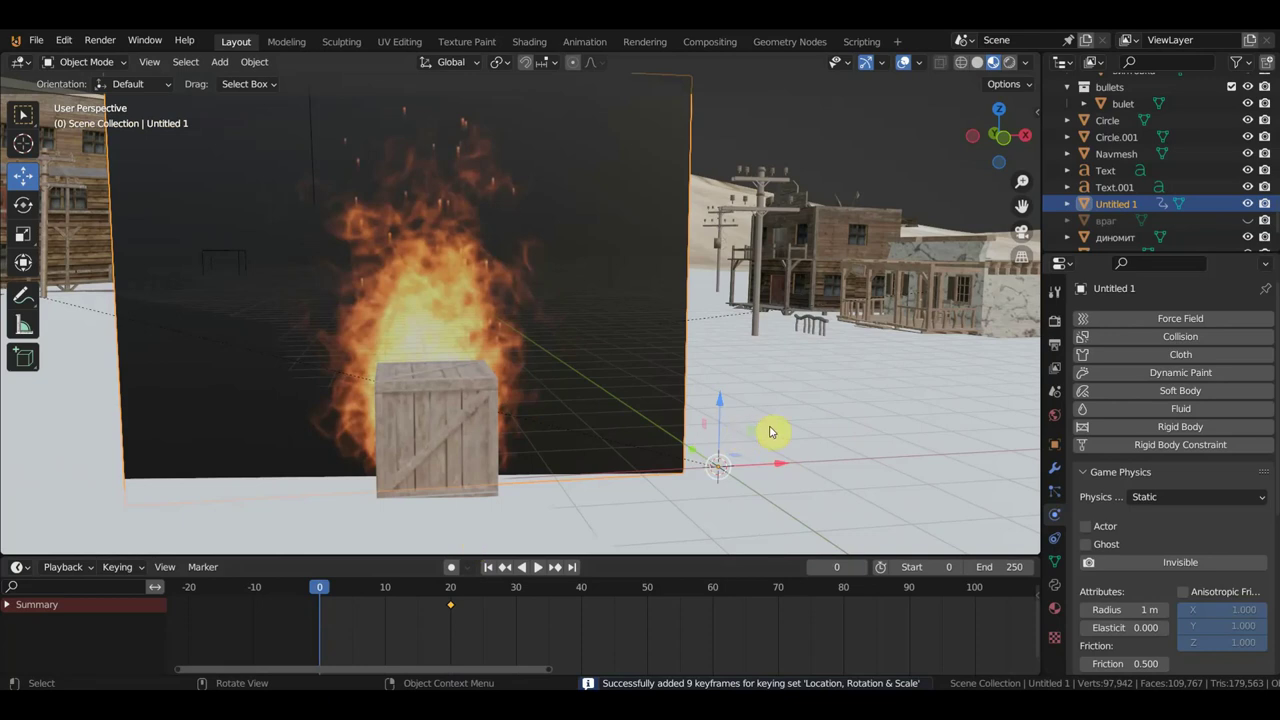
key("s")
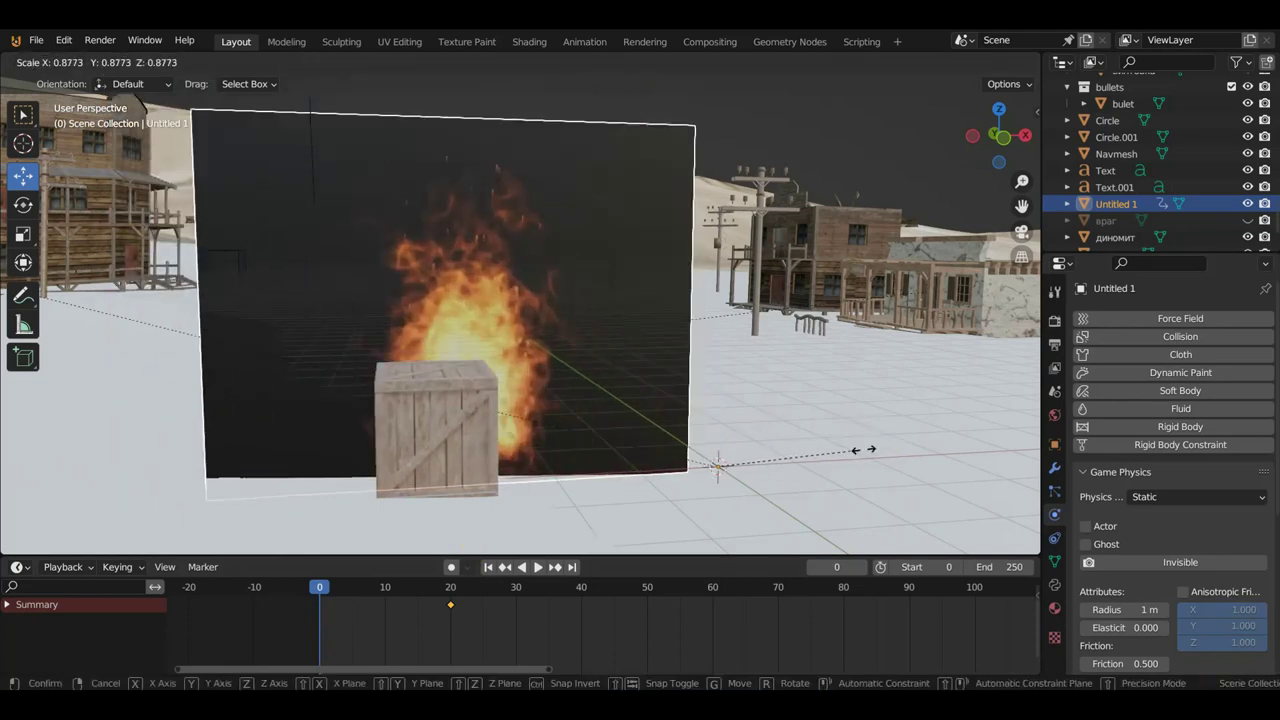
left_click(811, 419)
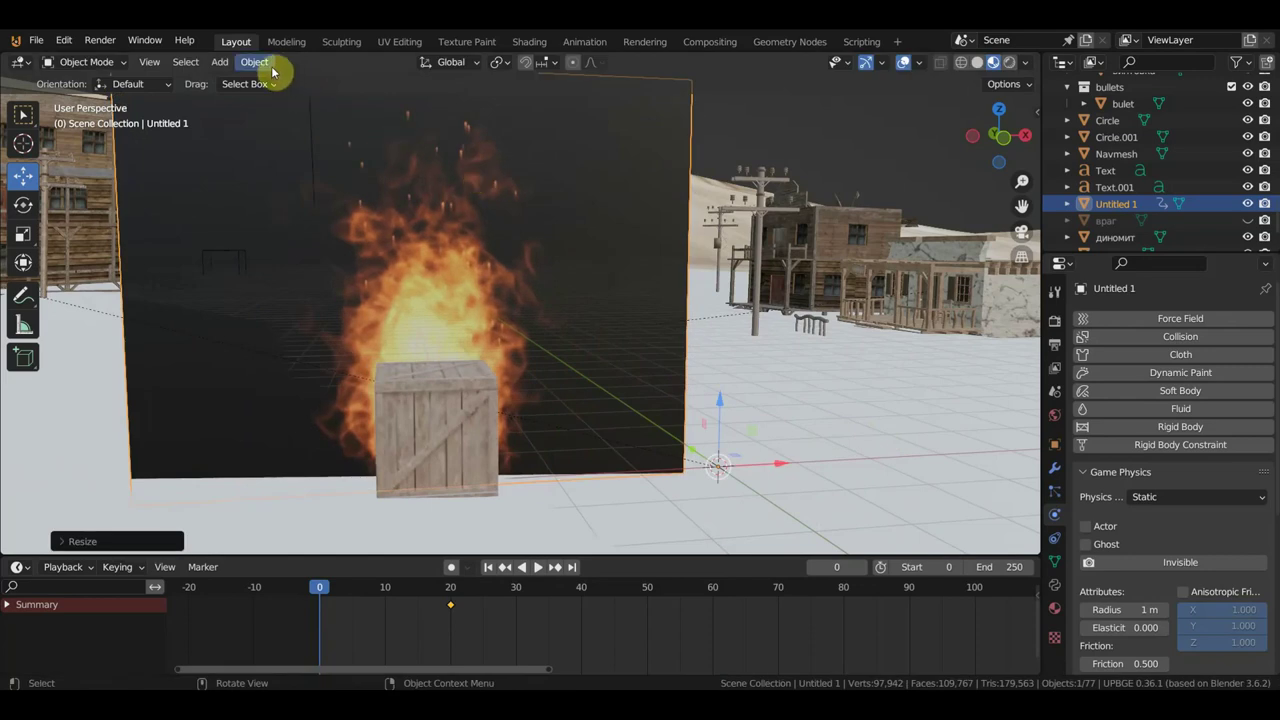
left_click(450, 589)
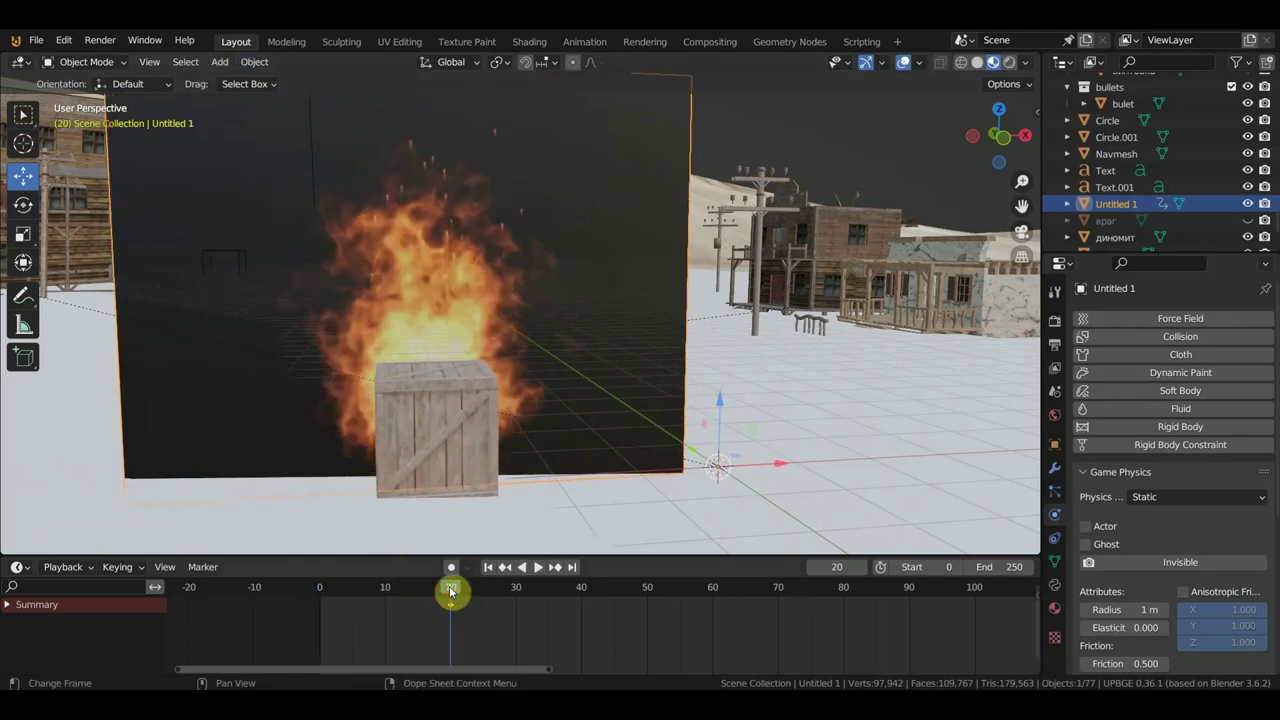
left_click(254, 62)
Step: Set the fire plane's origin to geometry and insert a keyframe at frame 20
mouse_move(286, 97)
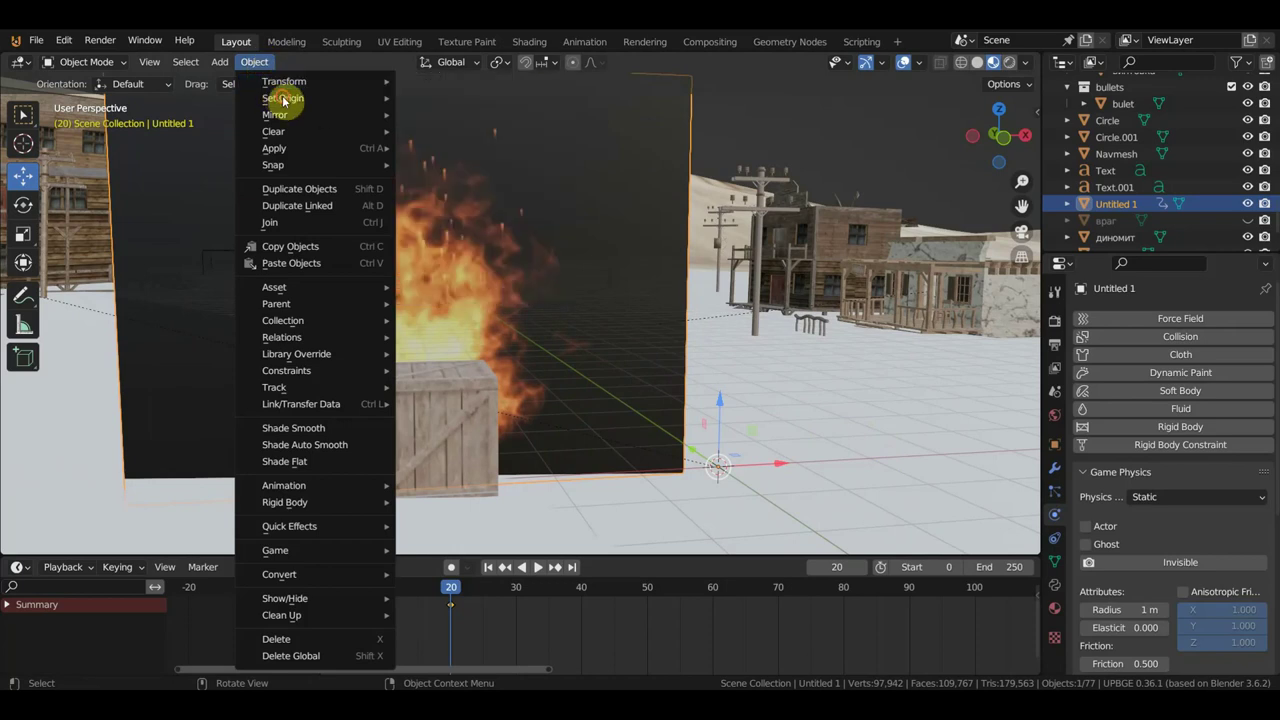
left_click(460, 115)
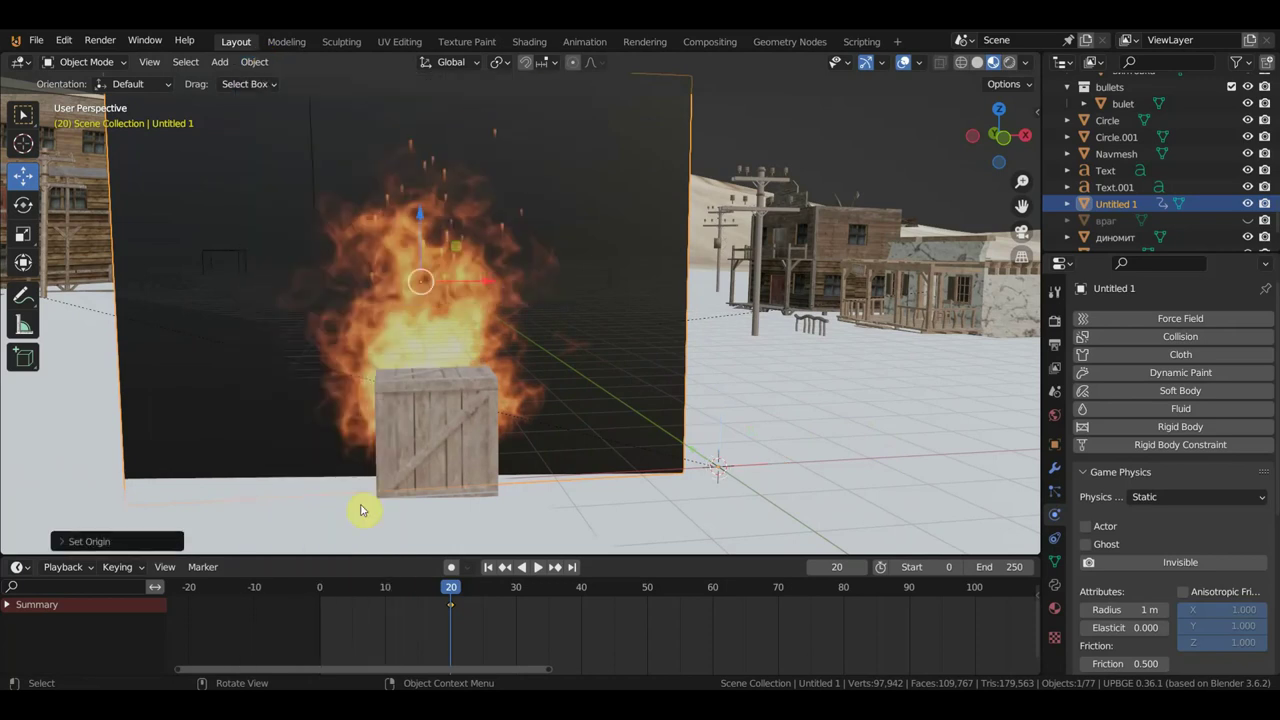
key("i")
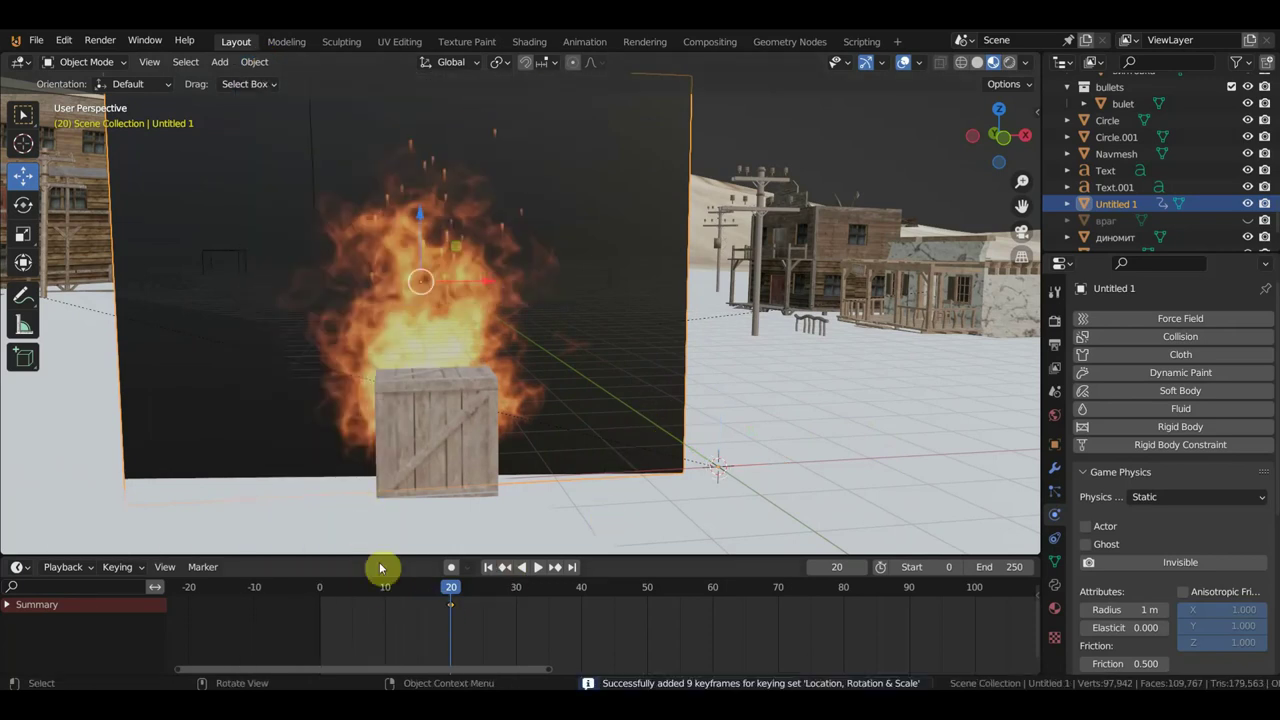
Step: At frame 0, shrink the fire plane to a smaller size
left_click(322, 597)
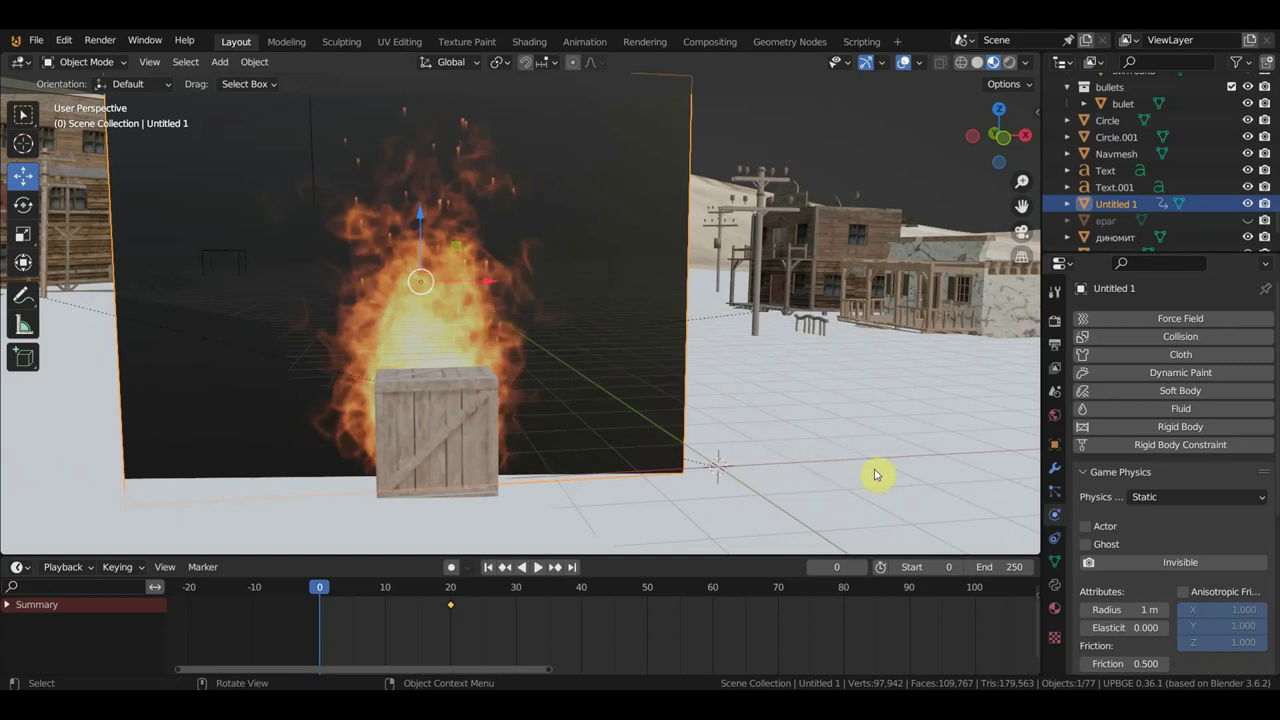
key("s")
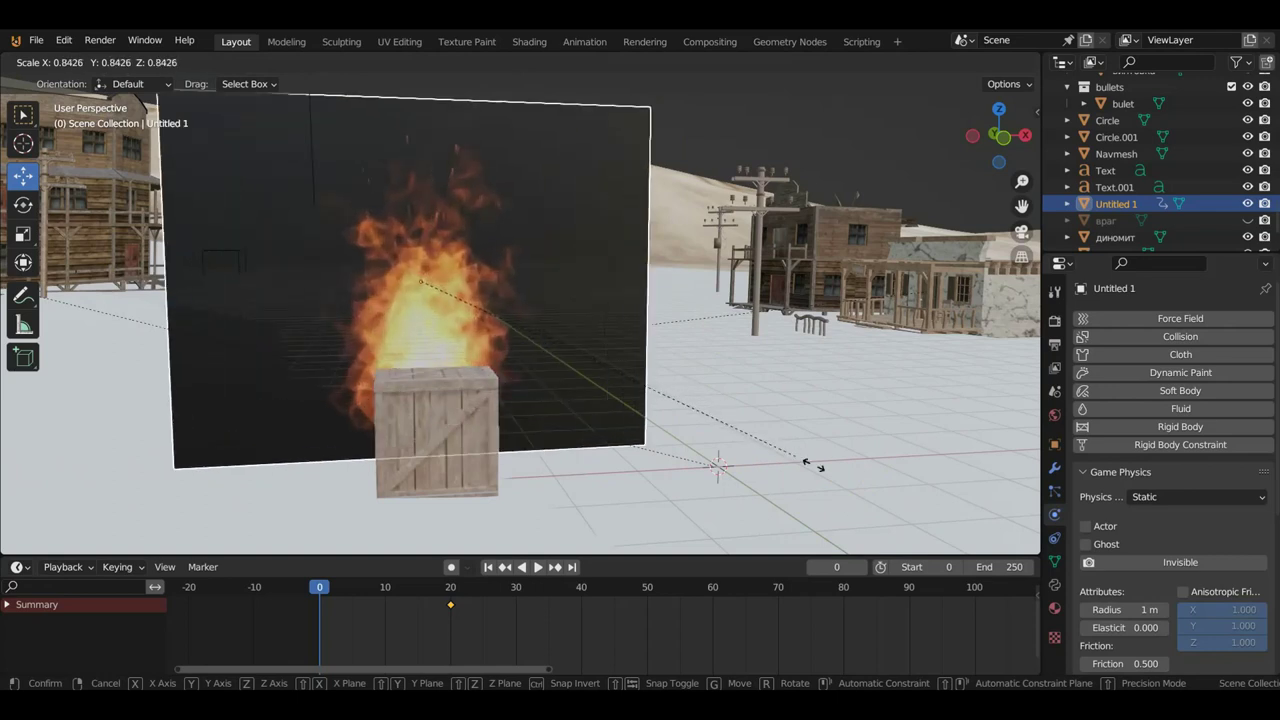
left_click(853, 494)
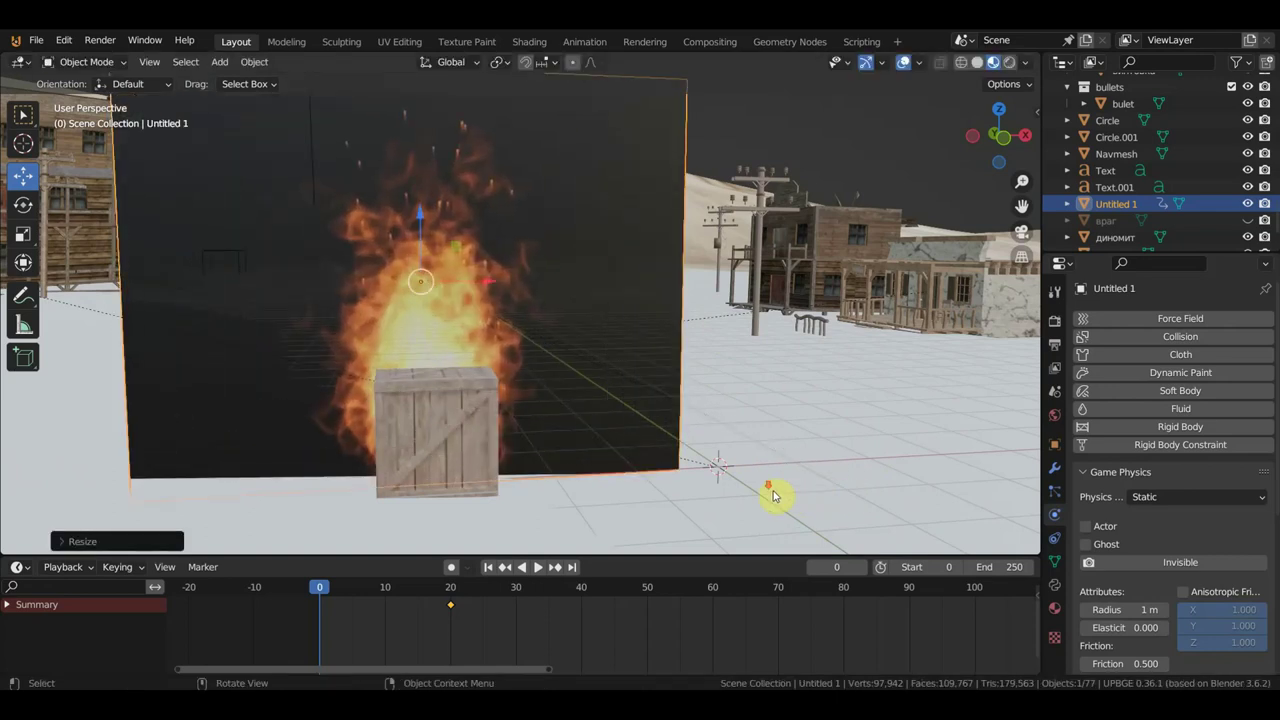
middle_click_drag(773, 495, 528, 505)
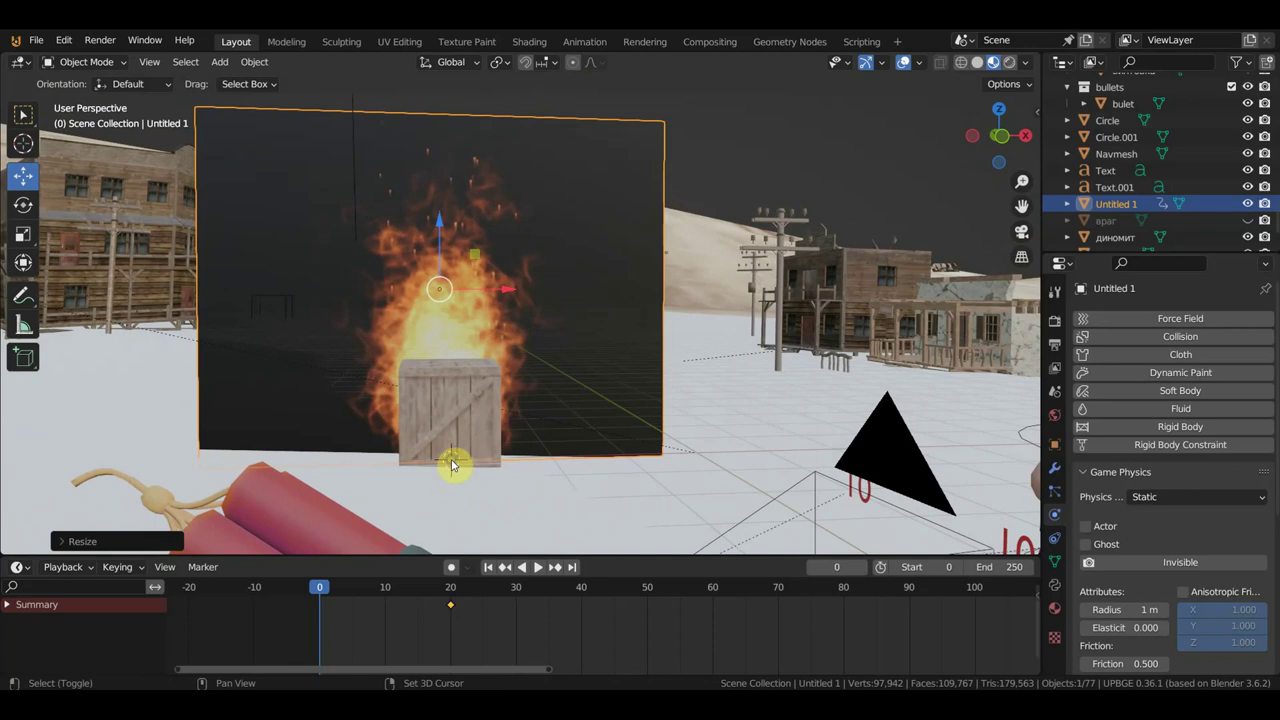
Step: At frame 20, move the fire plane's origin to the 3D cursor
left_click(451, 591)
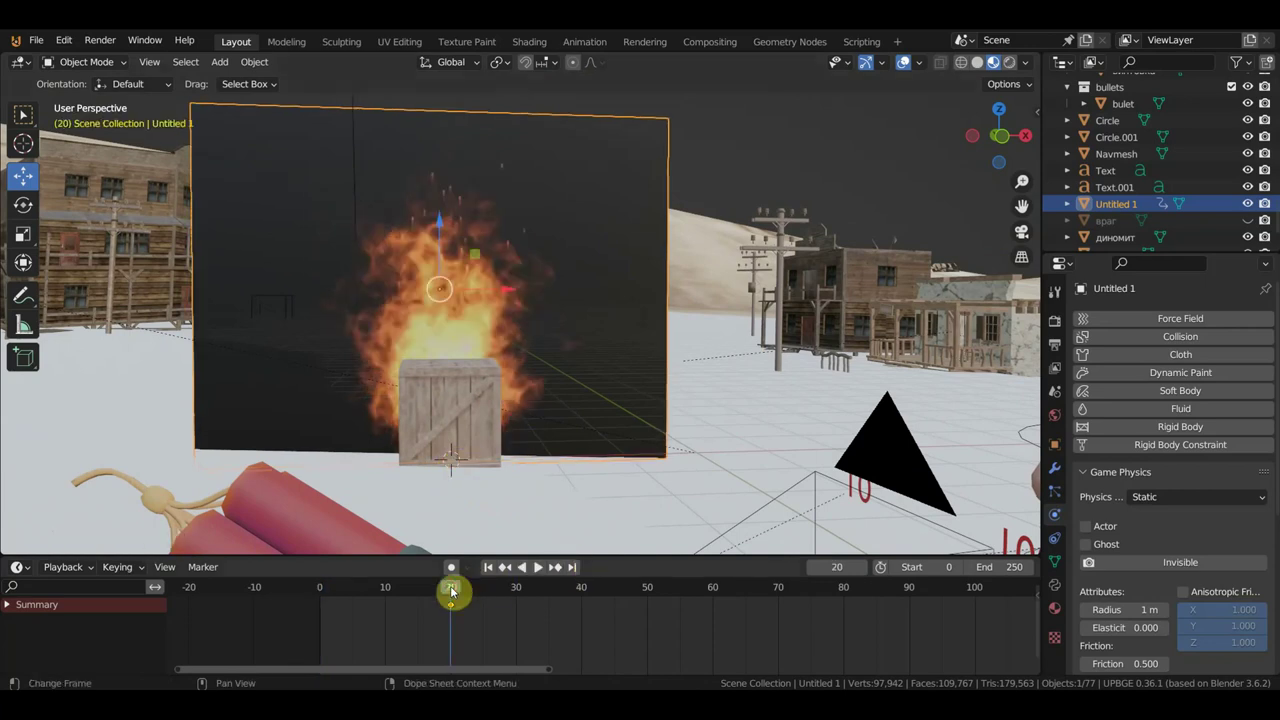
left_click(254, 63)
mouse_move(295, 99)
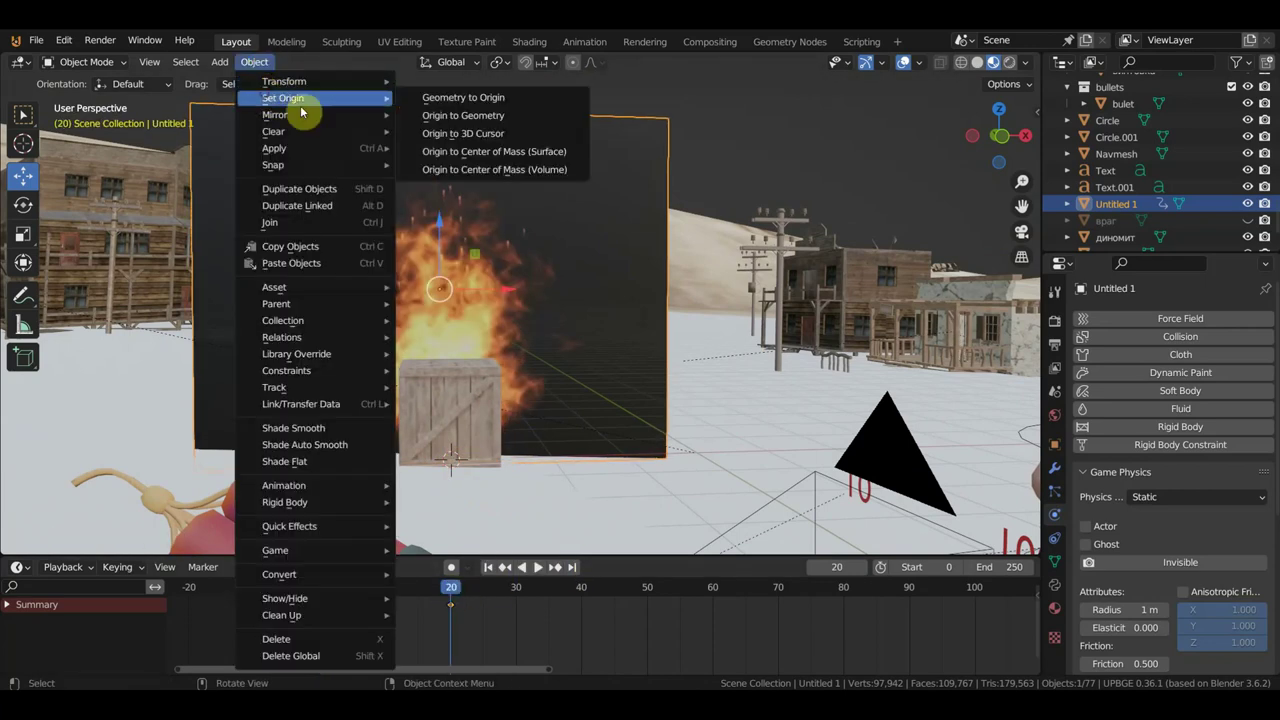
left_click(486, 134)
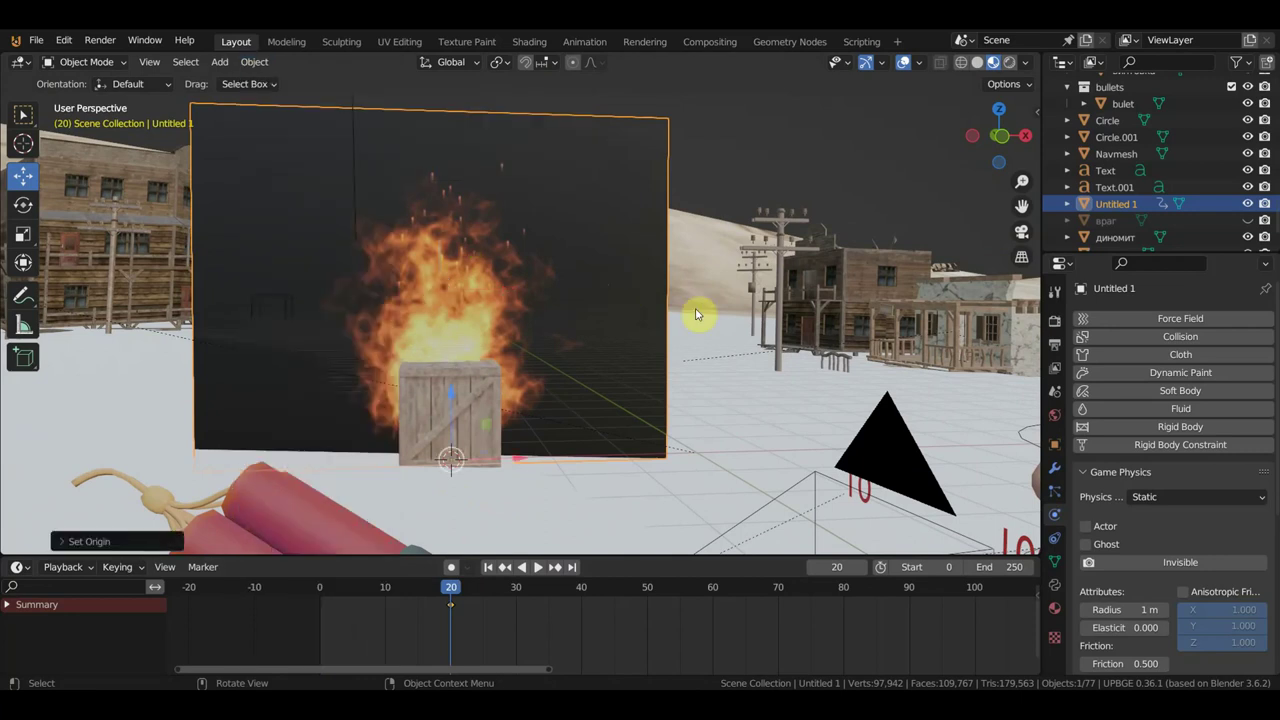
Step: At frame 0, lower the plane into the crate, shrink it tiny, keyframe it, and play the growth
left_click(320, 602)
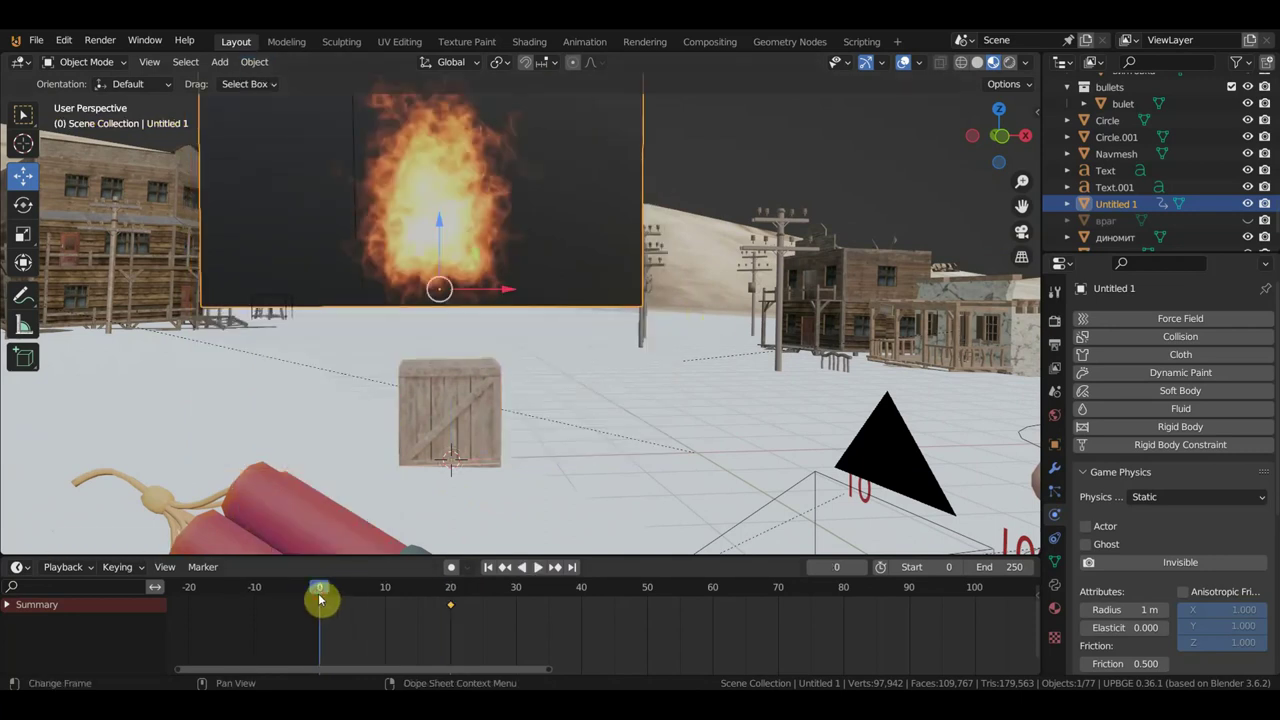
left_click_drag(432, 232, 454, 392)
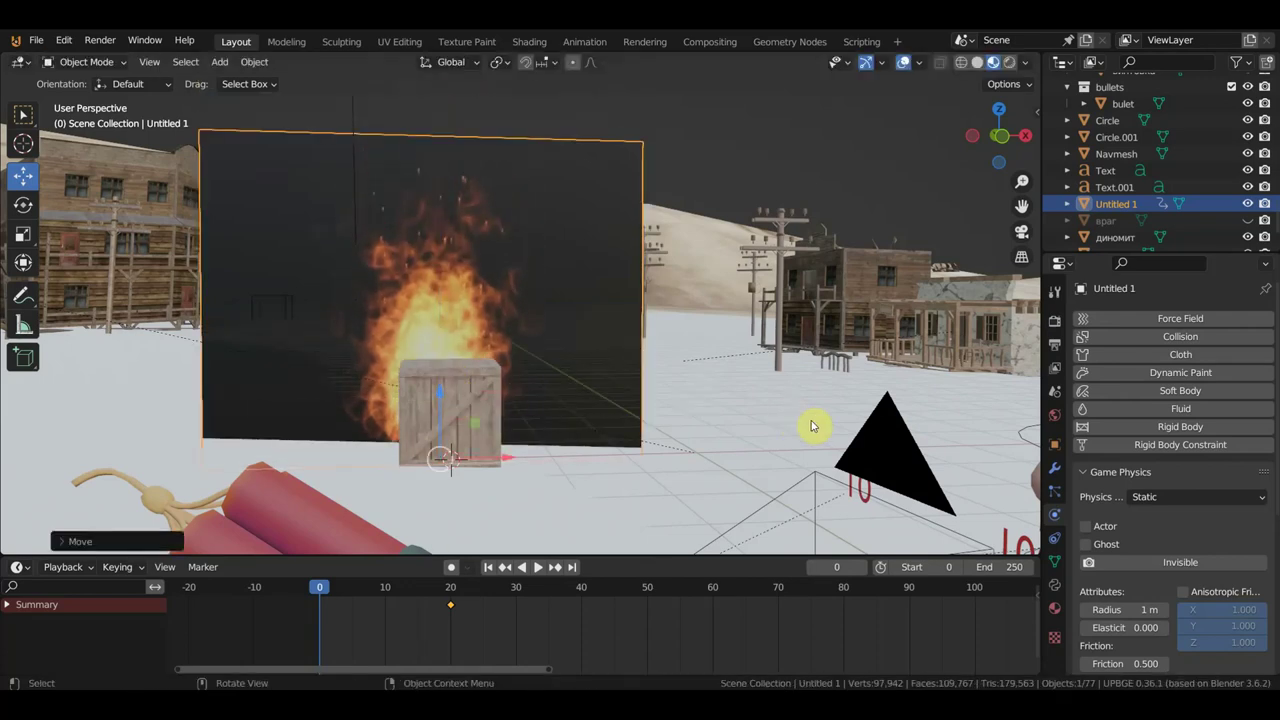
key("s")
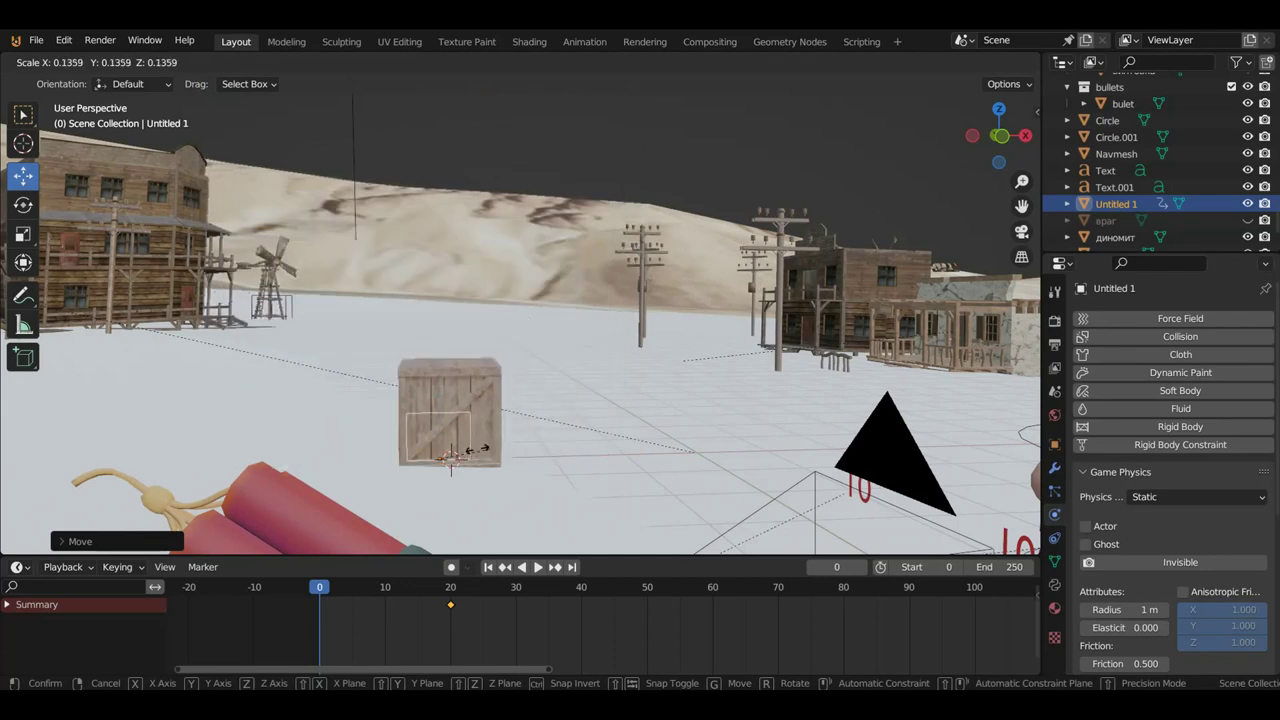
left_click(470, 451)
key("s")
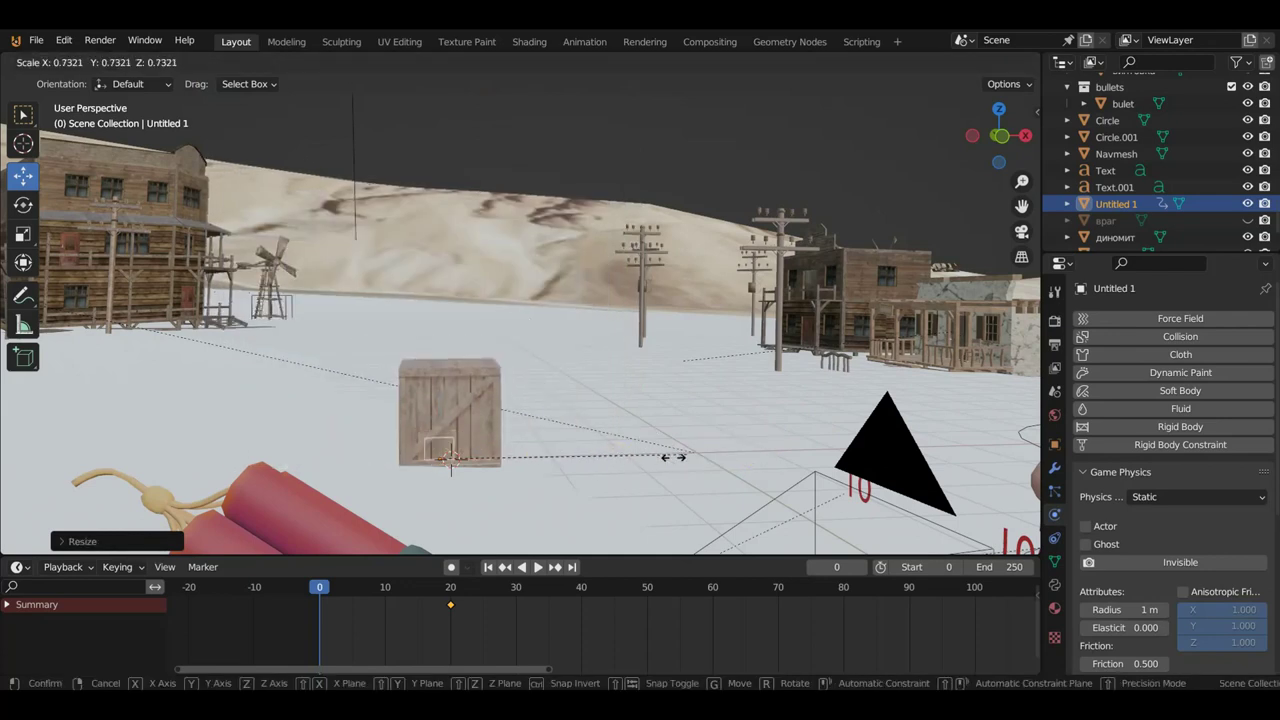
left_click(571, 462)
key("s")
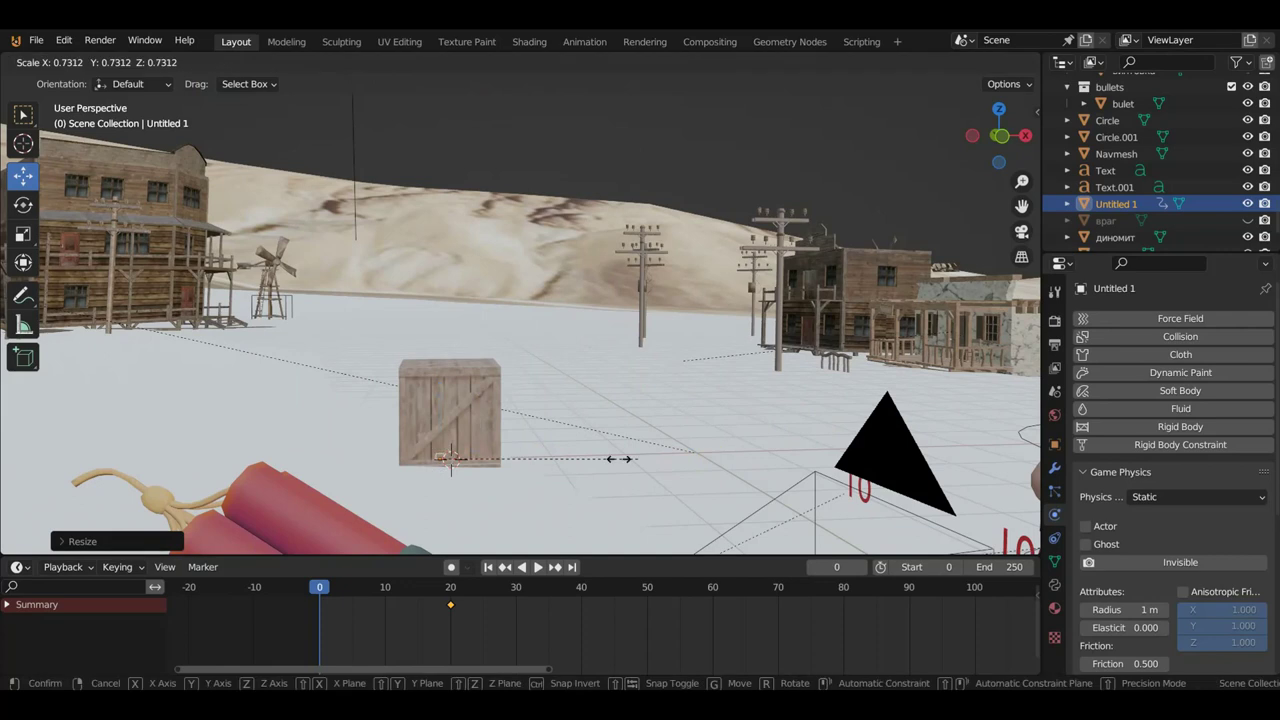
left_click(535, 462)
key("i")
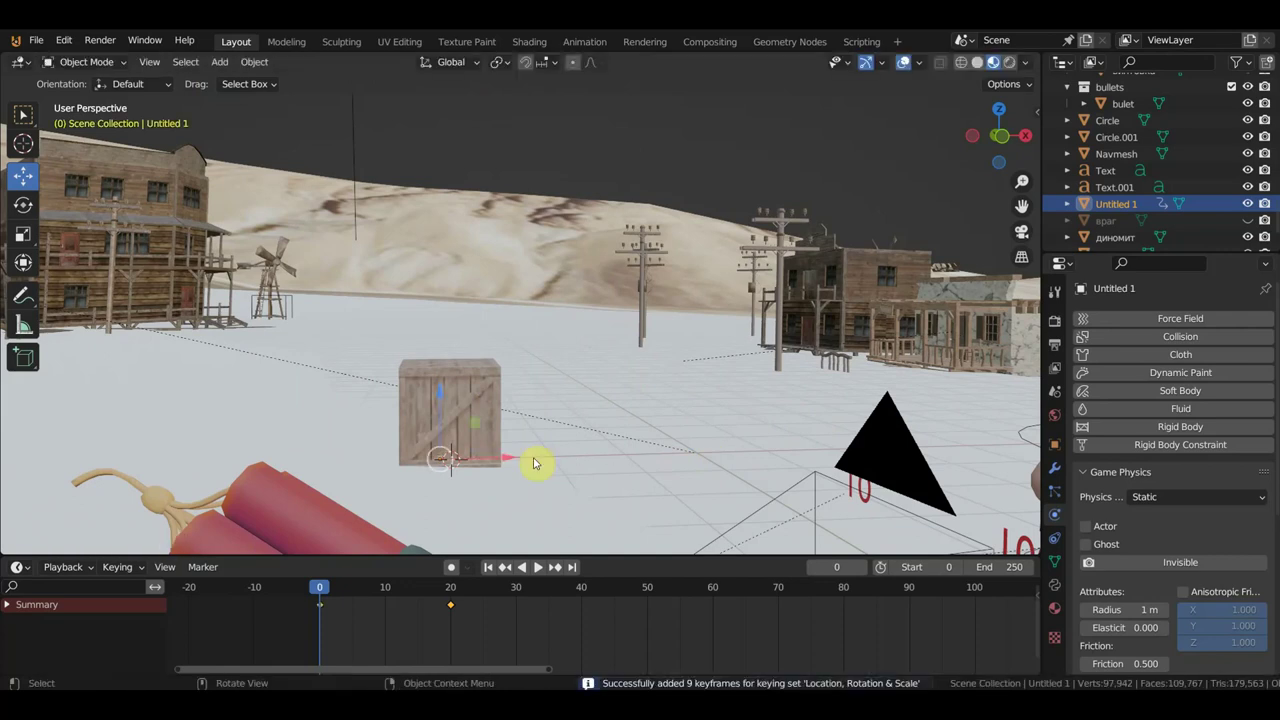
key("space")
left_click_drag(378, 603, 450, 614)
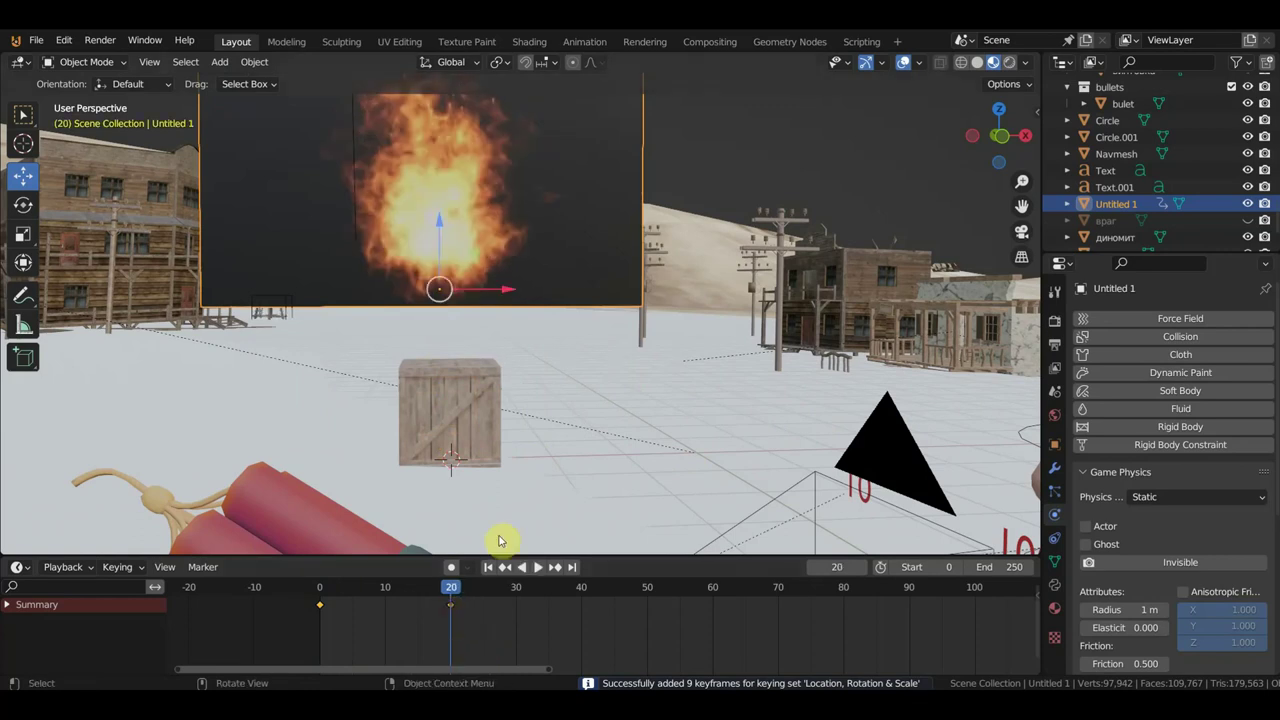
Step: Lower the fire plane slightly and keyframe it at full size at frame 20
scroll(563, 363, "down", 3)
key("g")
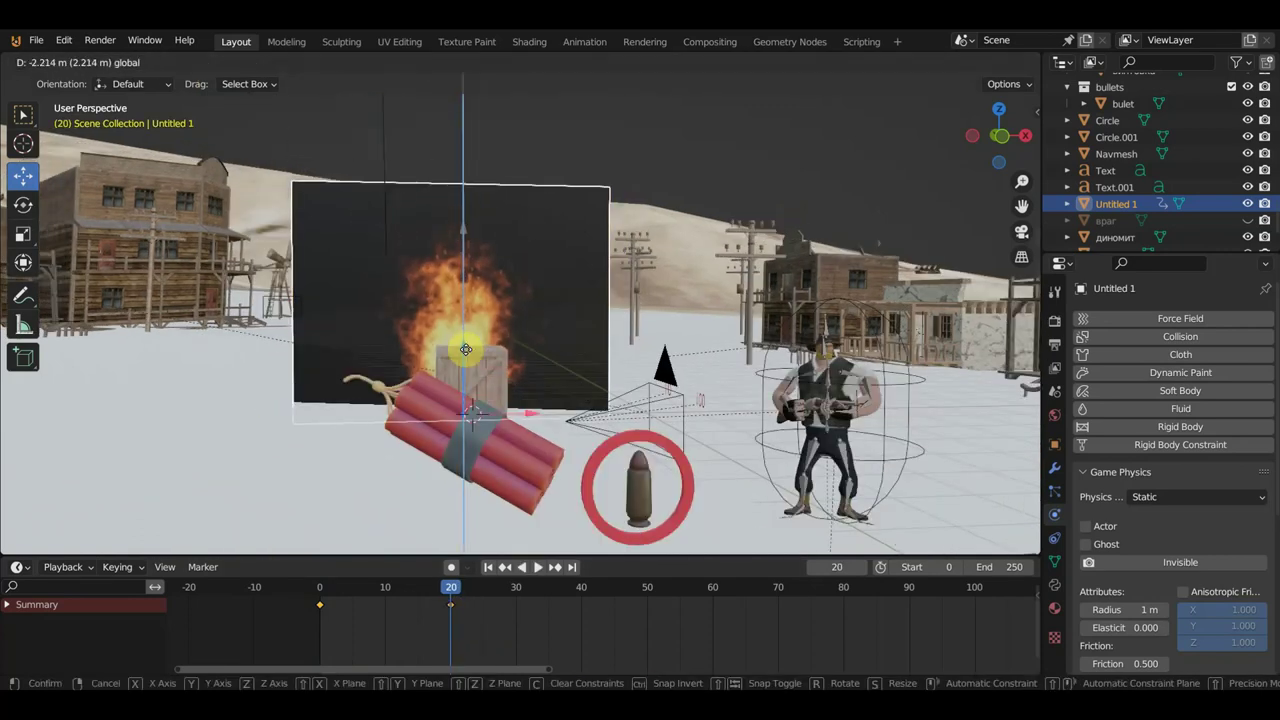
left_click(465, 355)
middle_click_drag(514, 341, 493, 351)
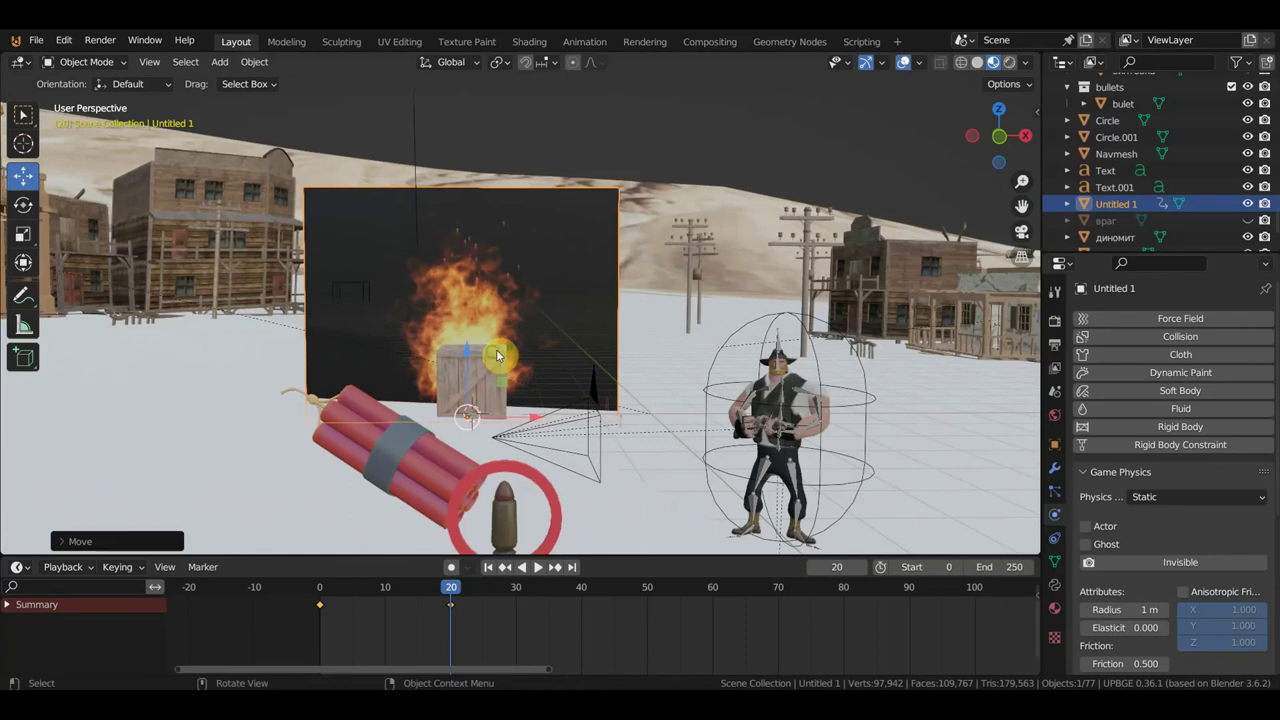
key("i")
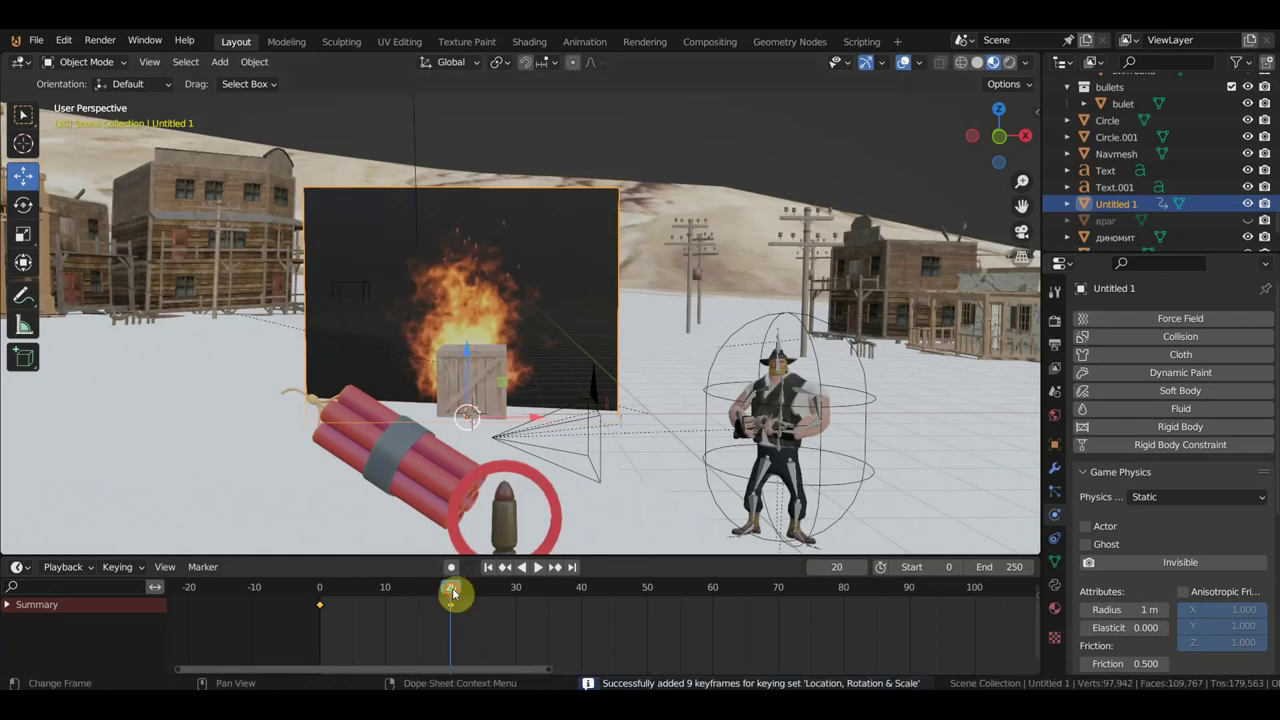
mouse_move(451, 591)
left_mouse_down()
mouse_move(395, 594)
mouse_move(483, 589)
left_mouse_up()
left_click_drag(389, 588, 845, 630)
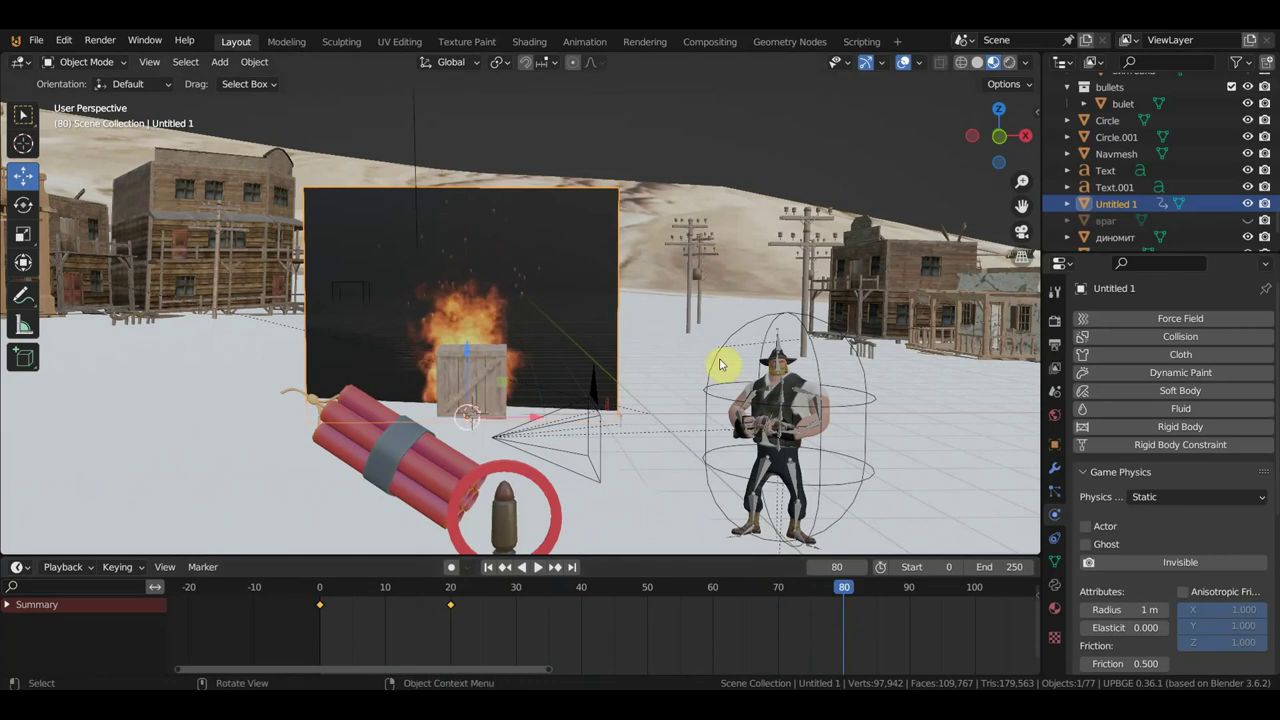
Step: At frame 90, shrink the fire plane almost to nothing, keyframe it, and play back
left_click(909, 594)
key("s")
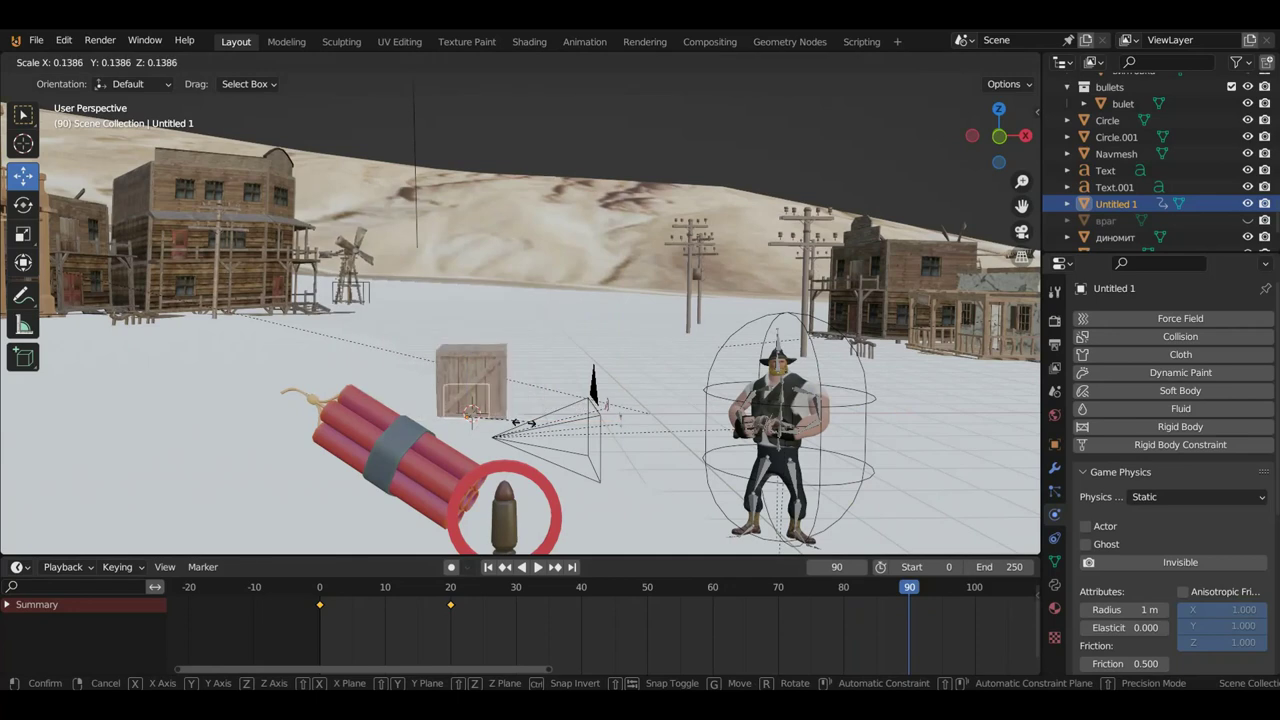
left_click(497, 417)
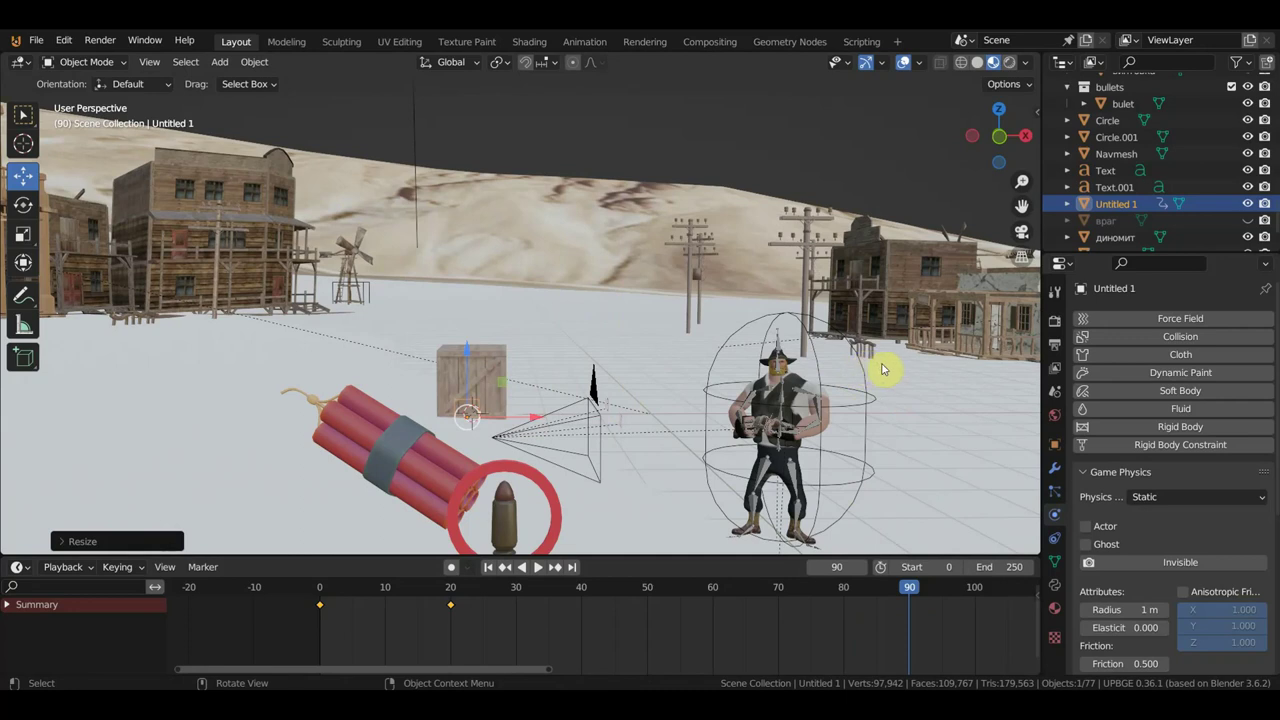
key("s")
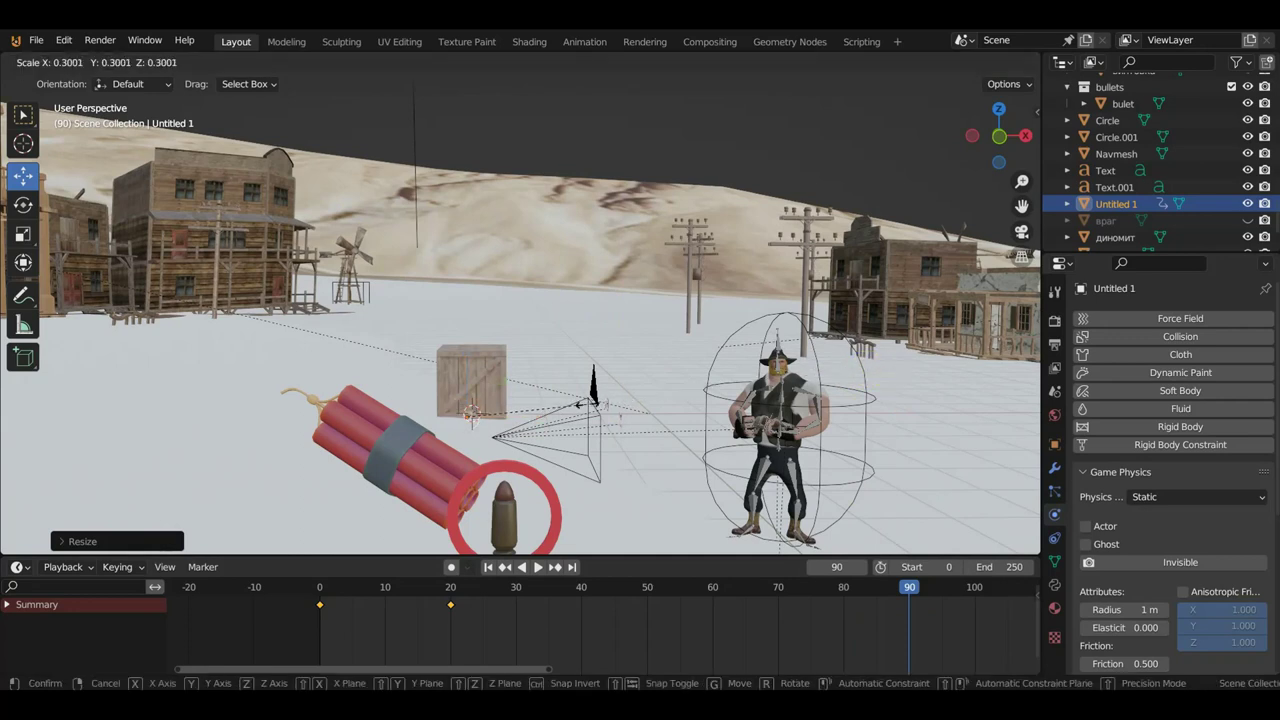
left_click(553, 412)
key("i")
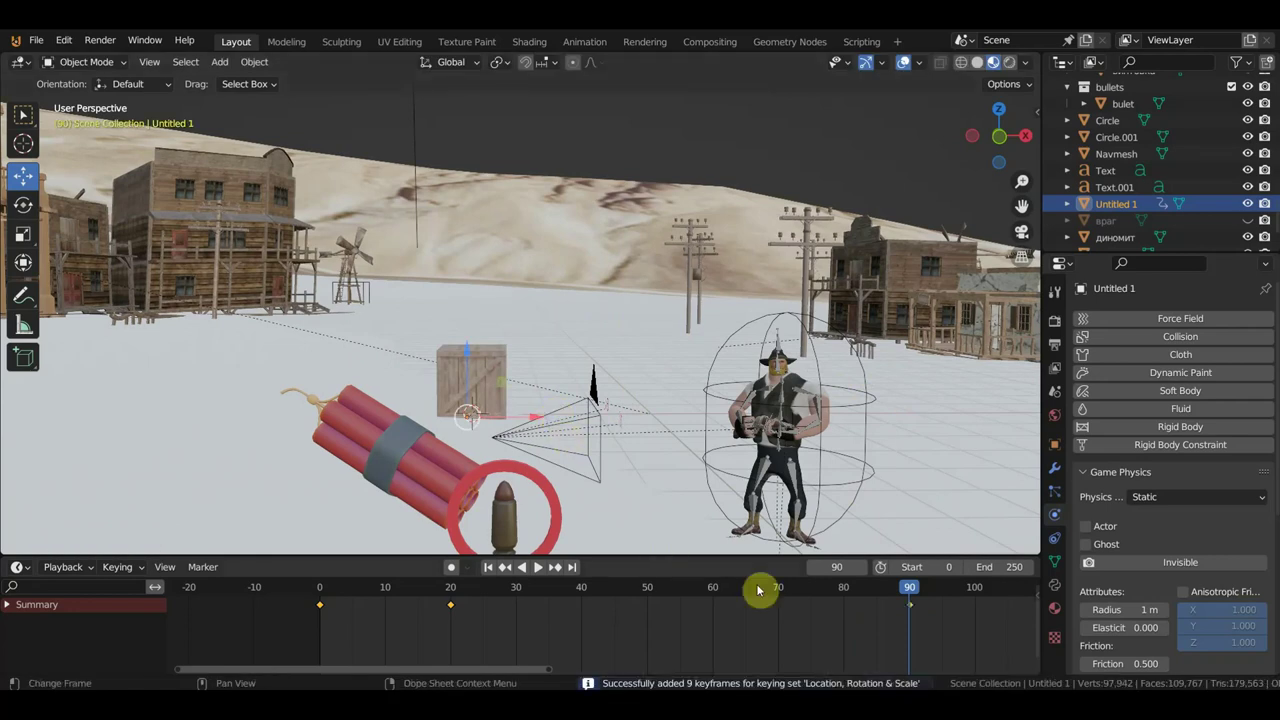
key("space")
left_click_drag(880, 594, 320, 587)
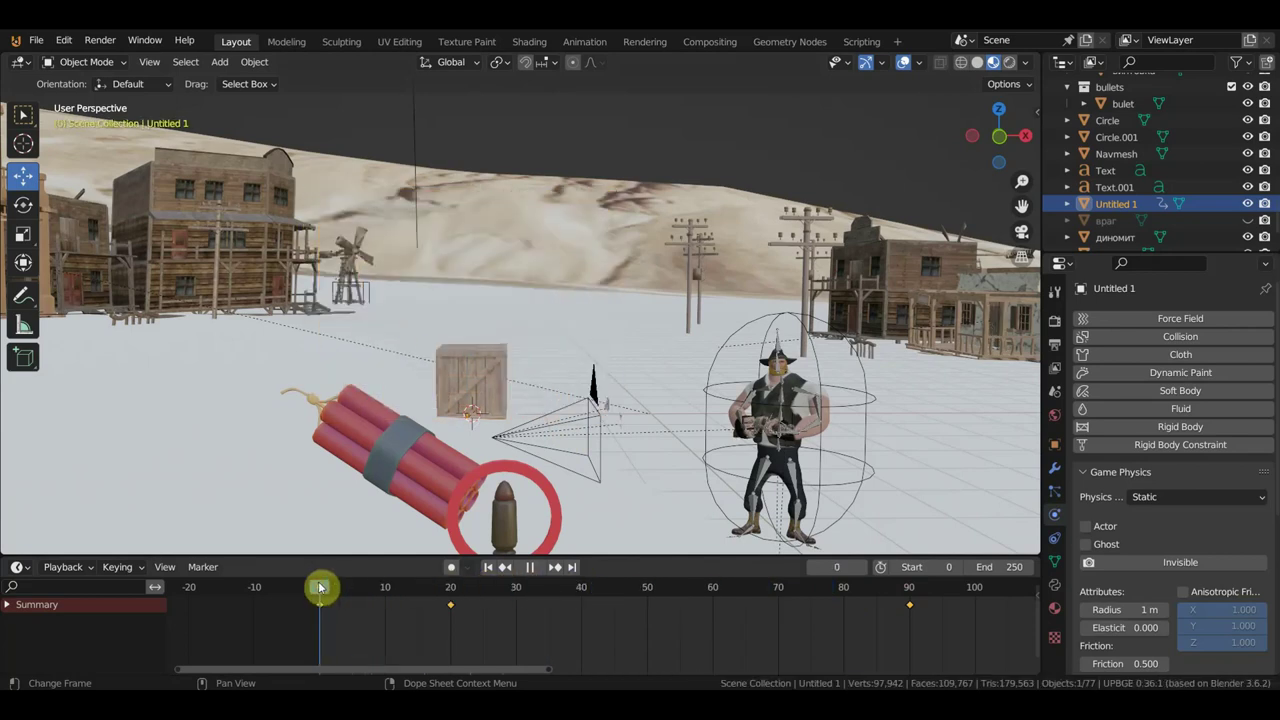
Step: Stop playback at frame 0, zoom around the crate, and open the timeline's editor-type menu
key("space")
middle_click_drag(414, 506, 532, 411)
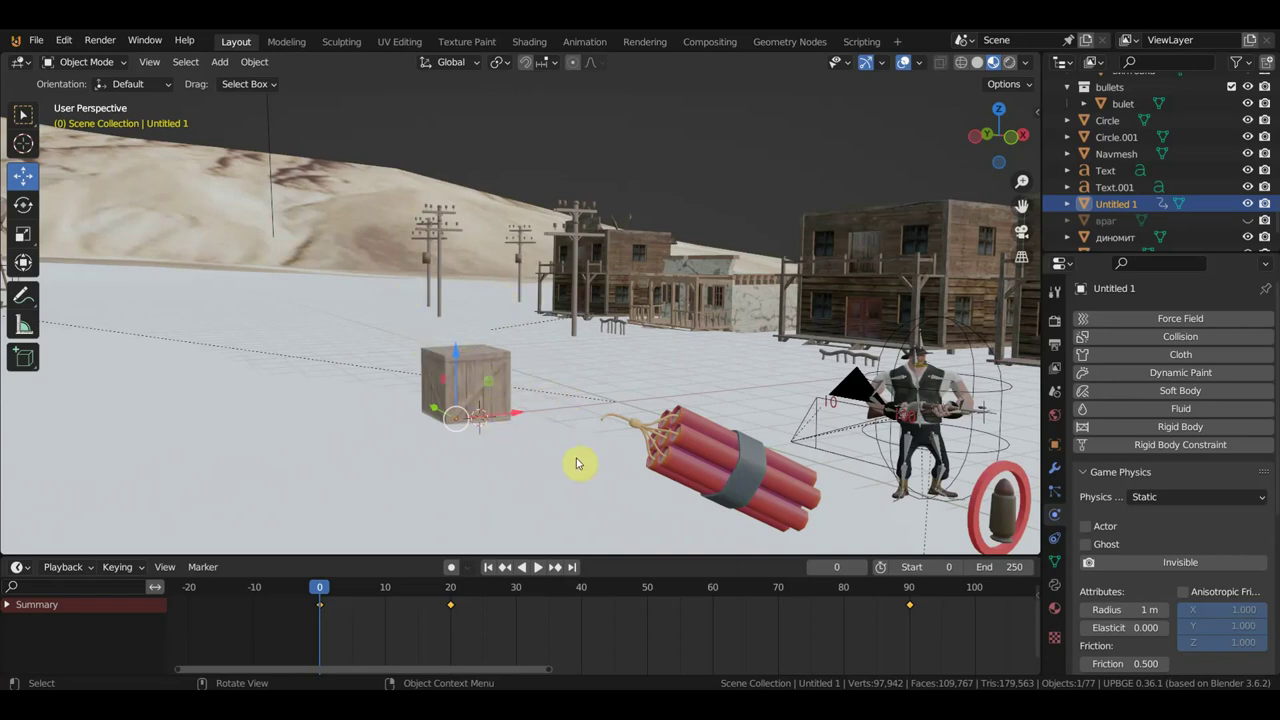
scroll(575, 445, "up", 1)
scroll(572, 400, "up", 1)
scroll(578, 368, "up", 1)
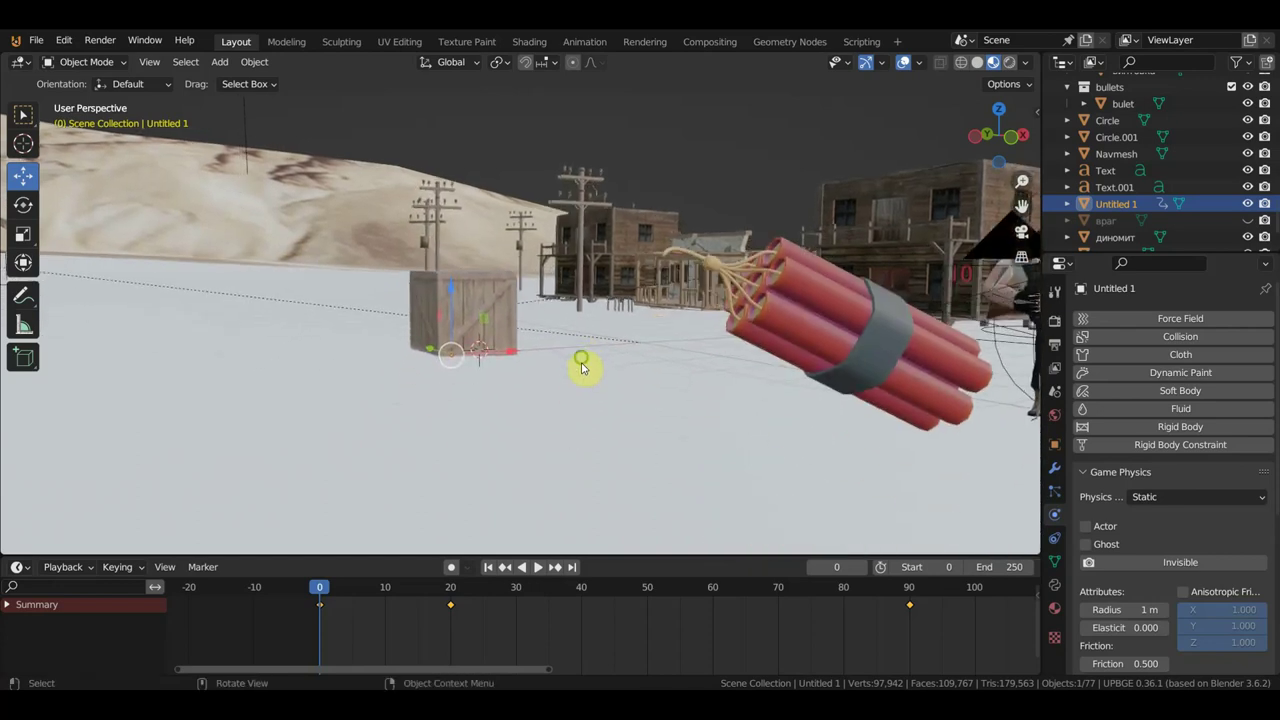
scroll(568, 368, "up", 1)
mouse_move(565, 370)
middle_mouse_down()
mouse_move(512, 323)
mouse_move(534, 294)
mouse_move(468, 352)
middle_mouse_up()
scroll(527, 298, "down", 2)
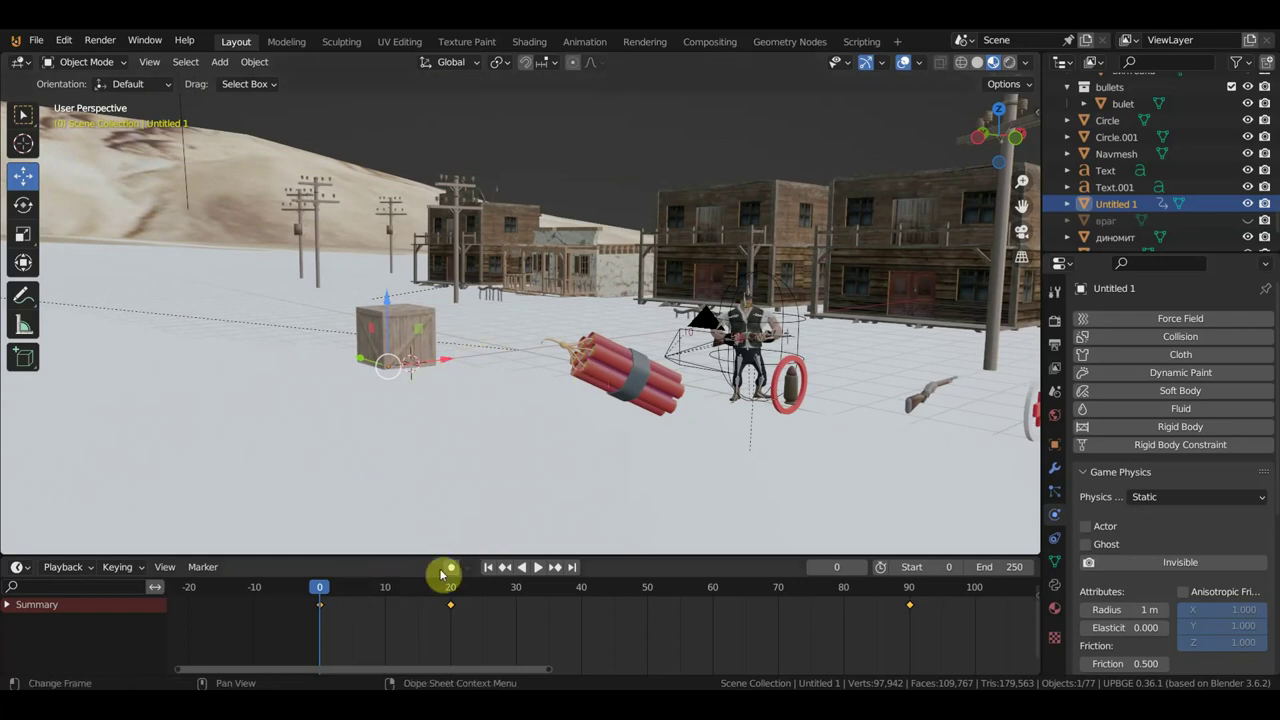
left_click(31, 575)
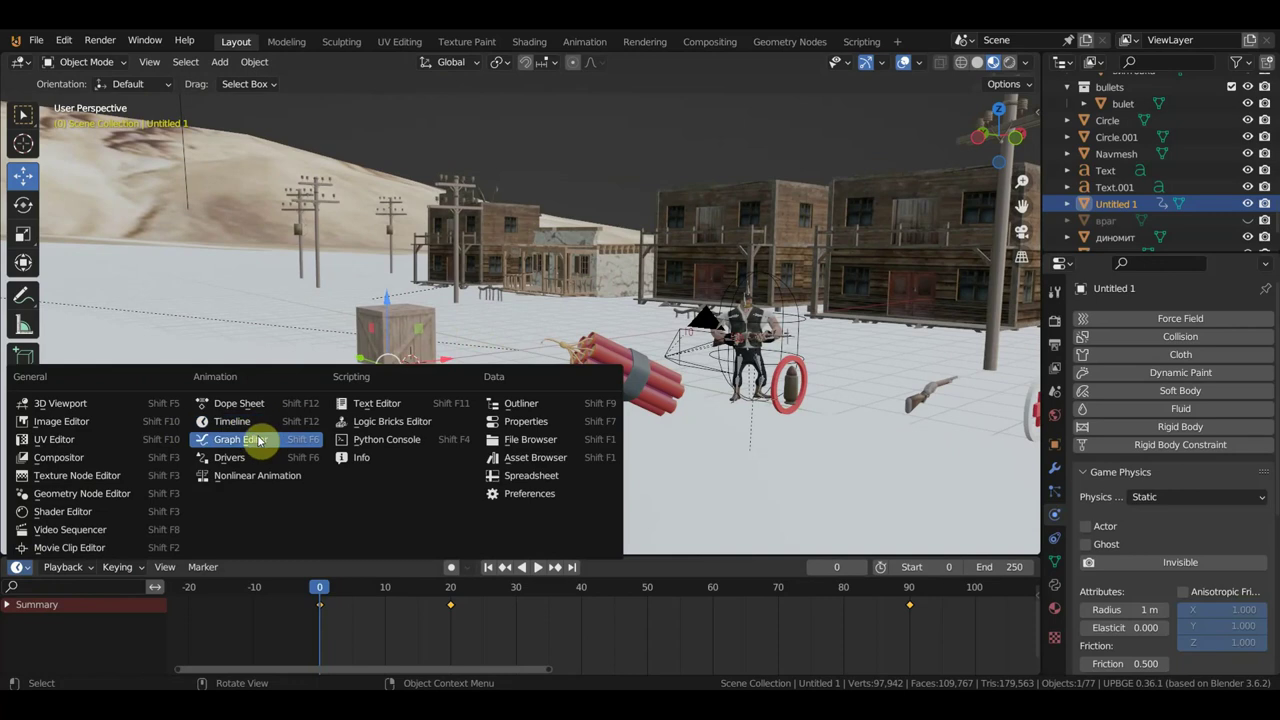
Step: In the Action Editor, rename the fire plane's action to взрыв.001 and the Untitled 1 object to взрыв2
left_click(243, 413)
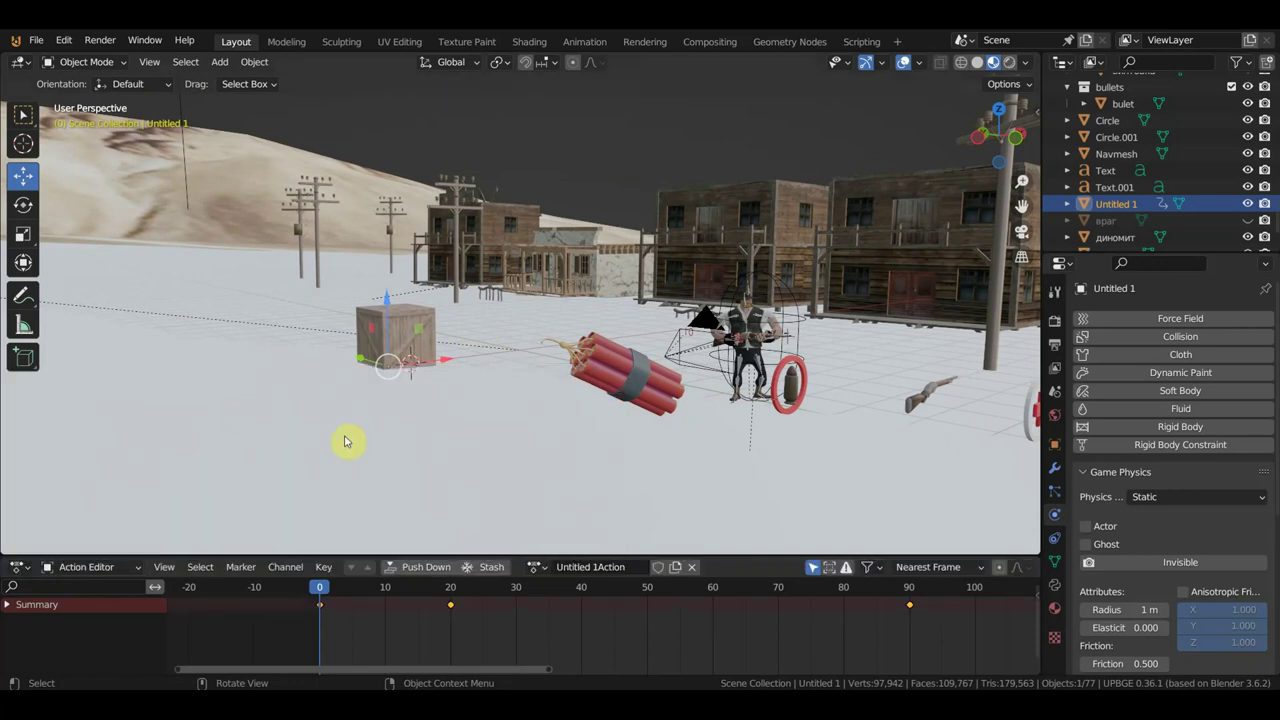
left_click_drag(516, 556, 523, 420)
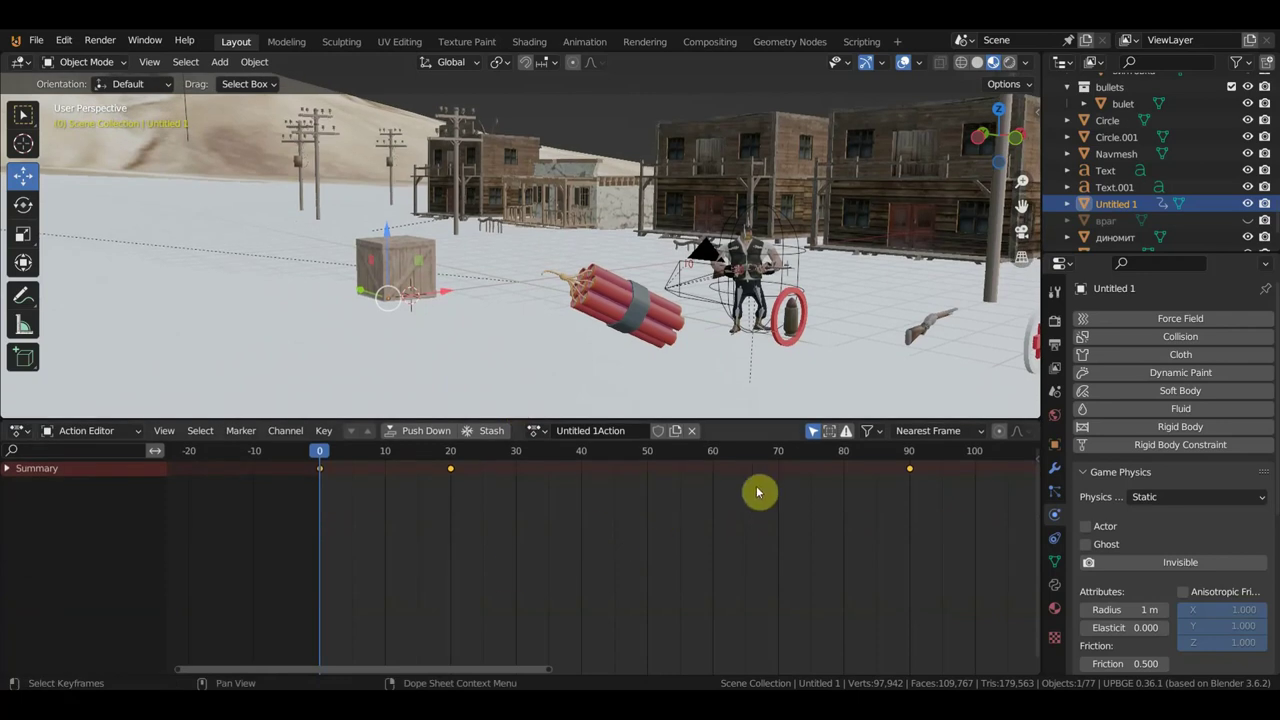
left_click(598, 432)
type("dphsd")
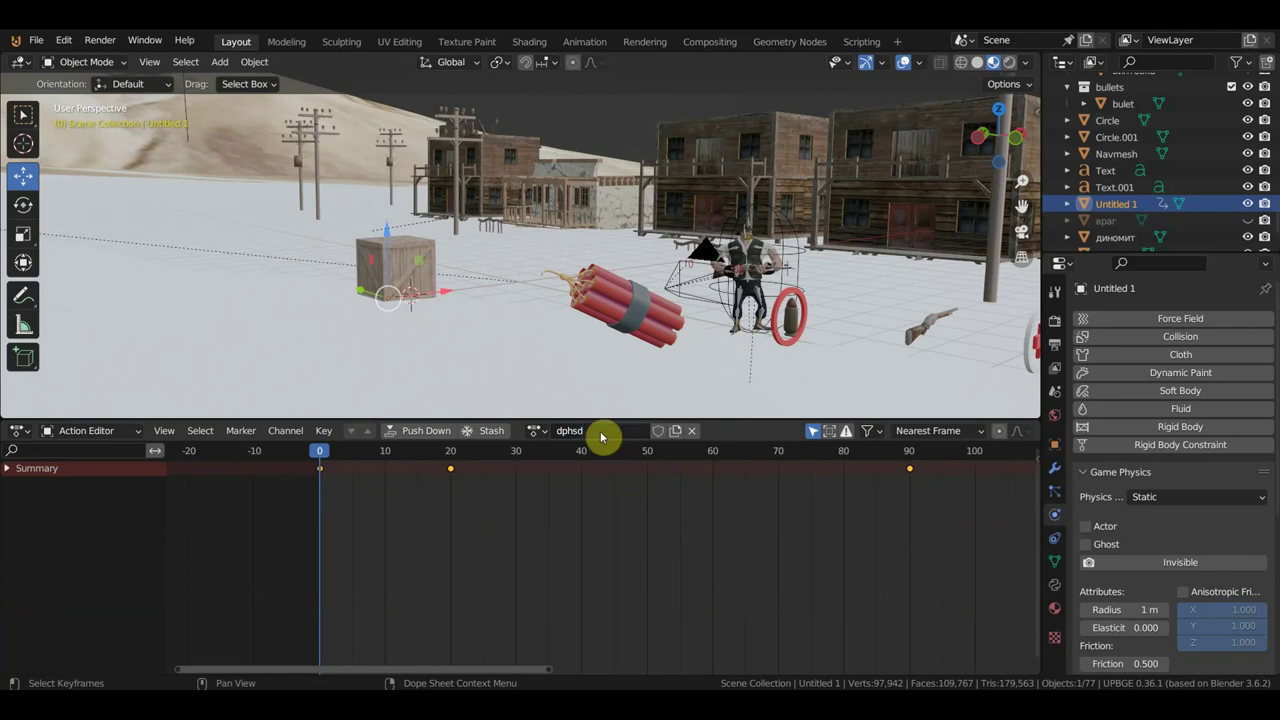
left_click(600, 431)
type("взрыв.001")
double_click(1122, 207)
type("взрыв2")
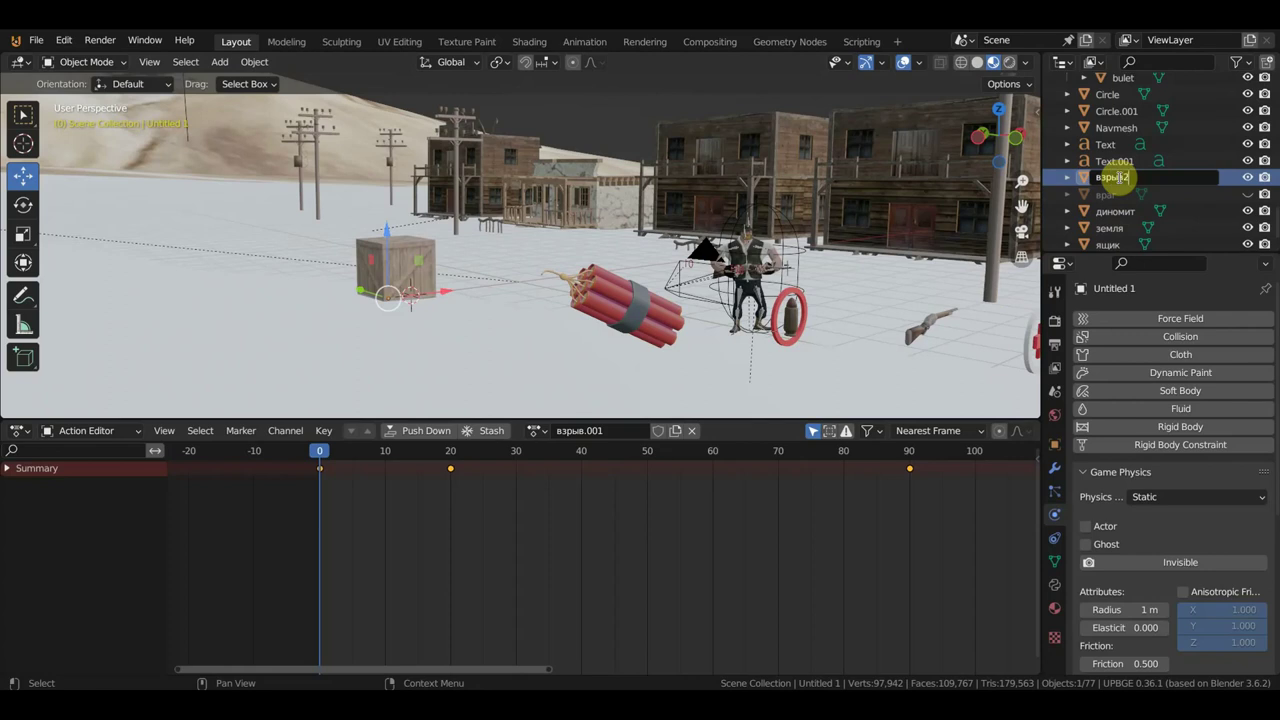
key("Return")
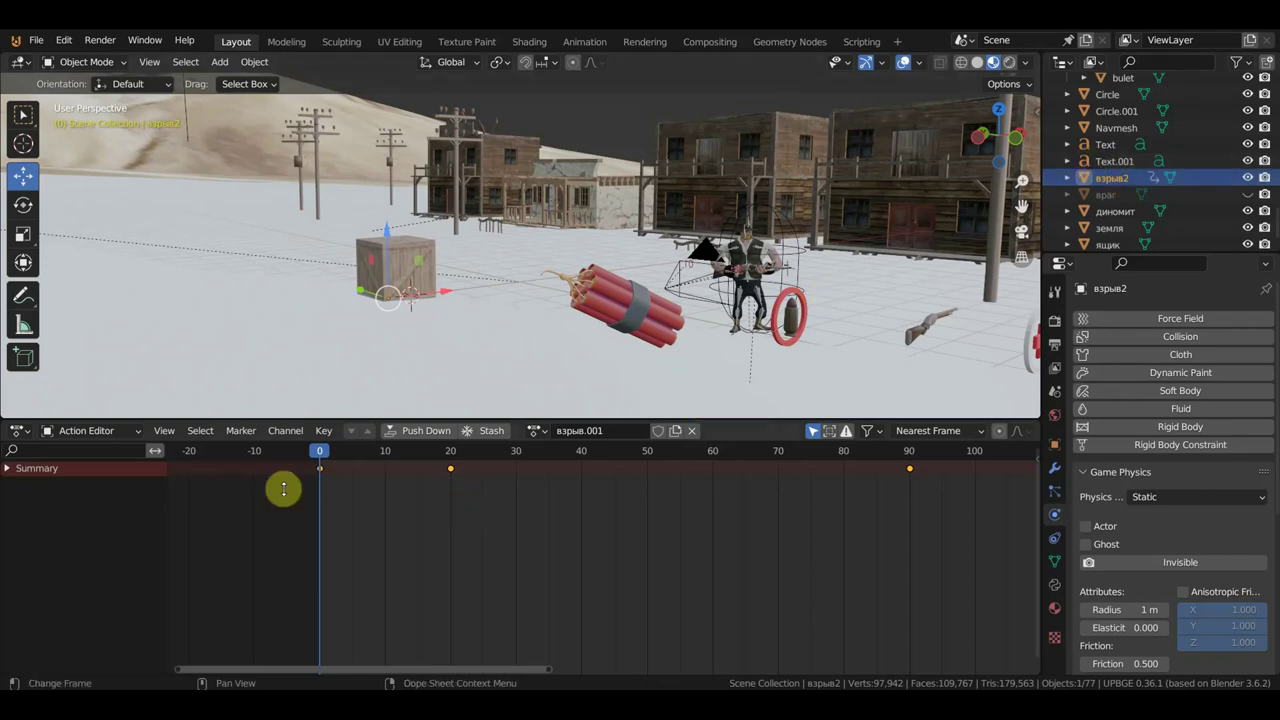
Step: In the Logic Bricks editor, give взрыв2 a Float game property named взрыв2, left at 0.000
left_click(31, 436)
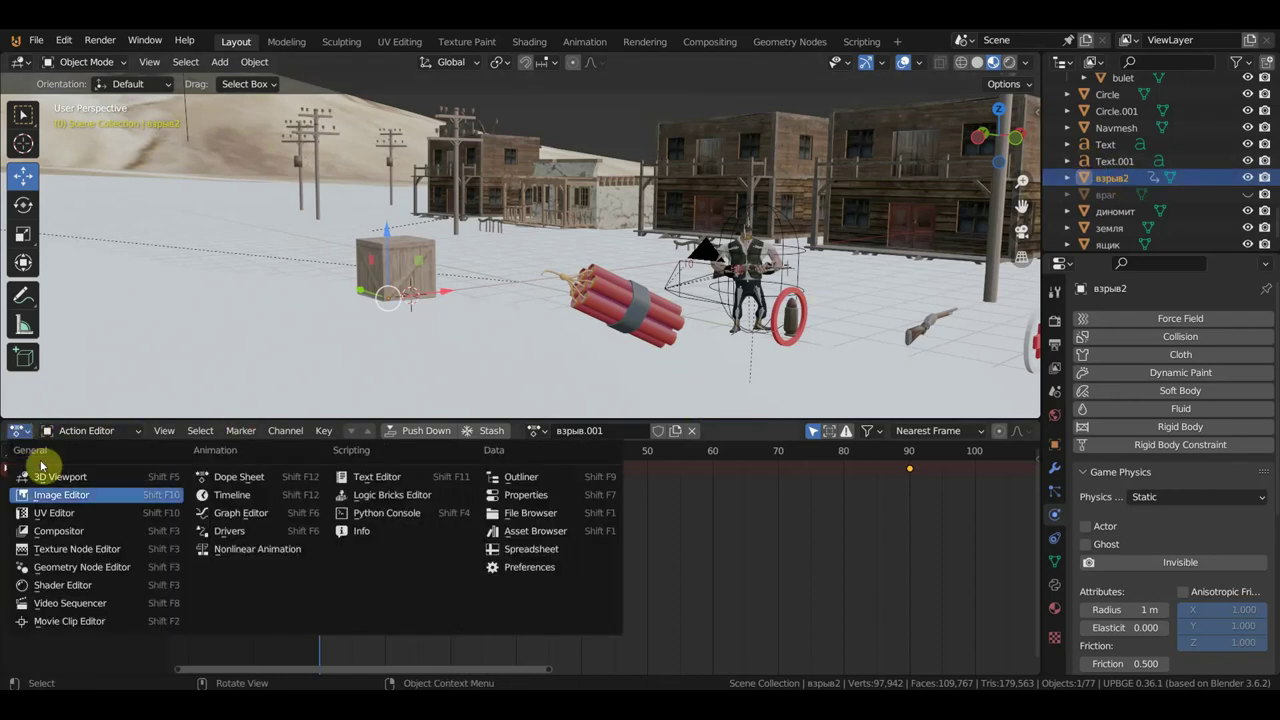
left_click(378, 507)
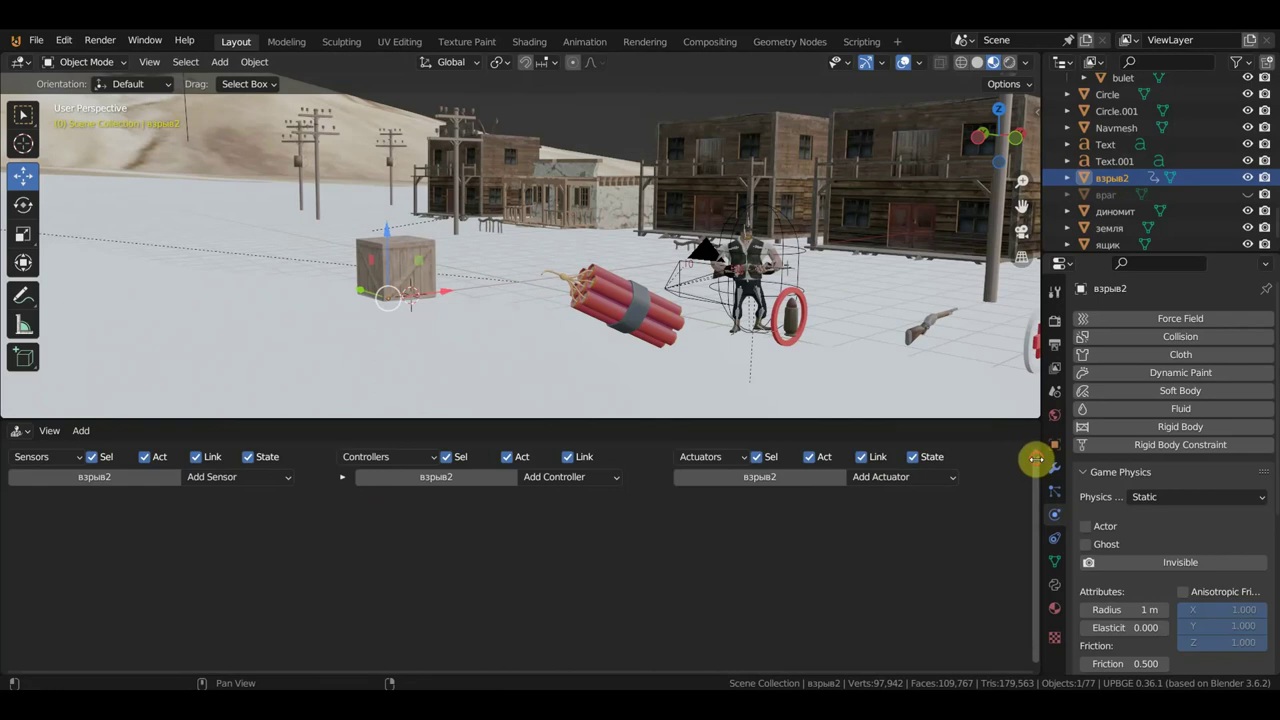
left_click_drag(1036, 458, 903, 477)
left_click(727, 480)
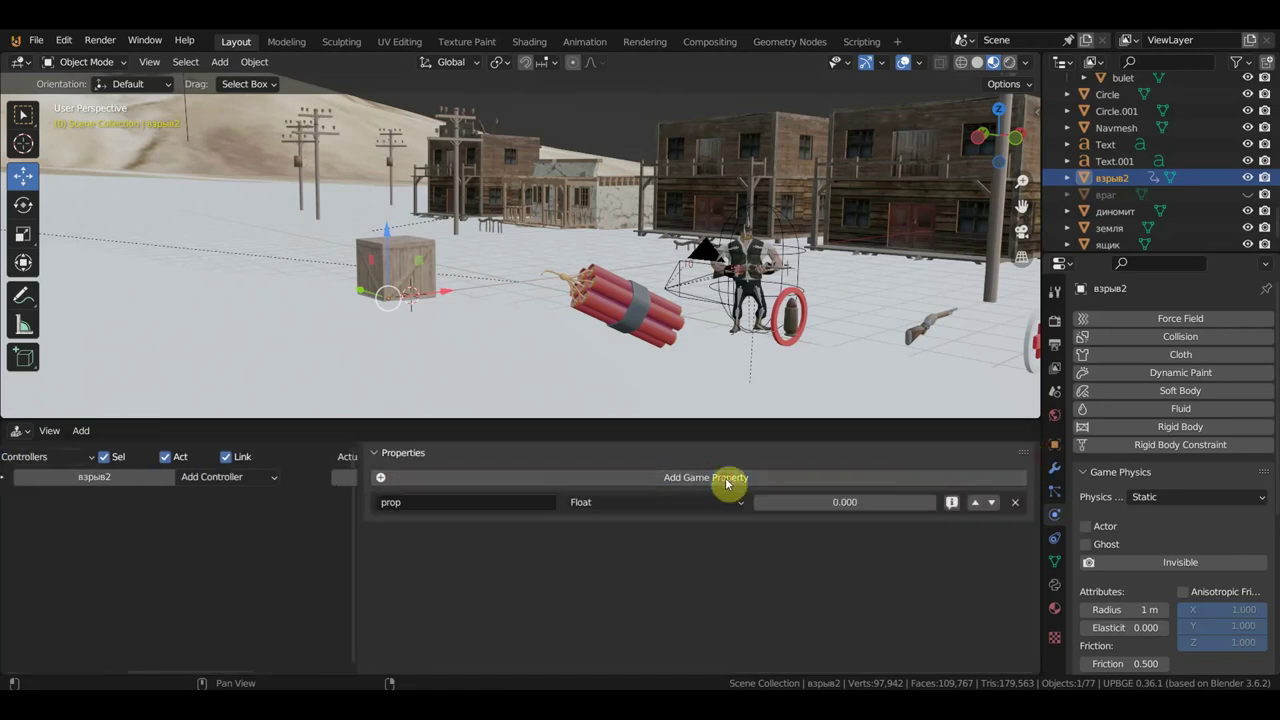
left_click(438, 501)
type("взрыв2")
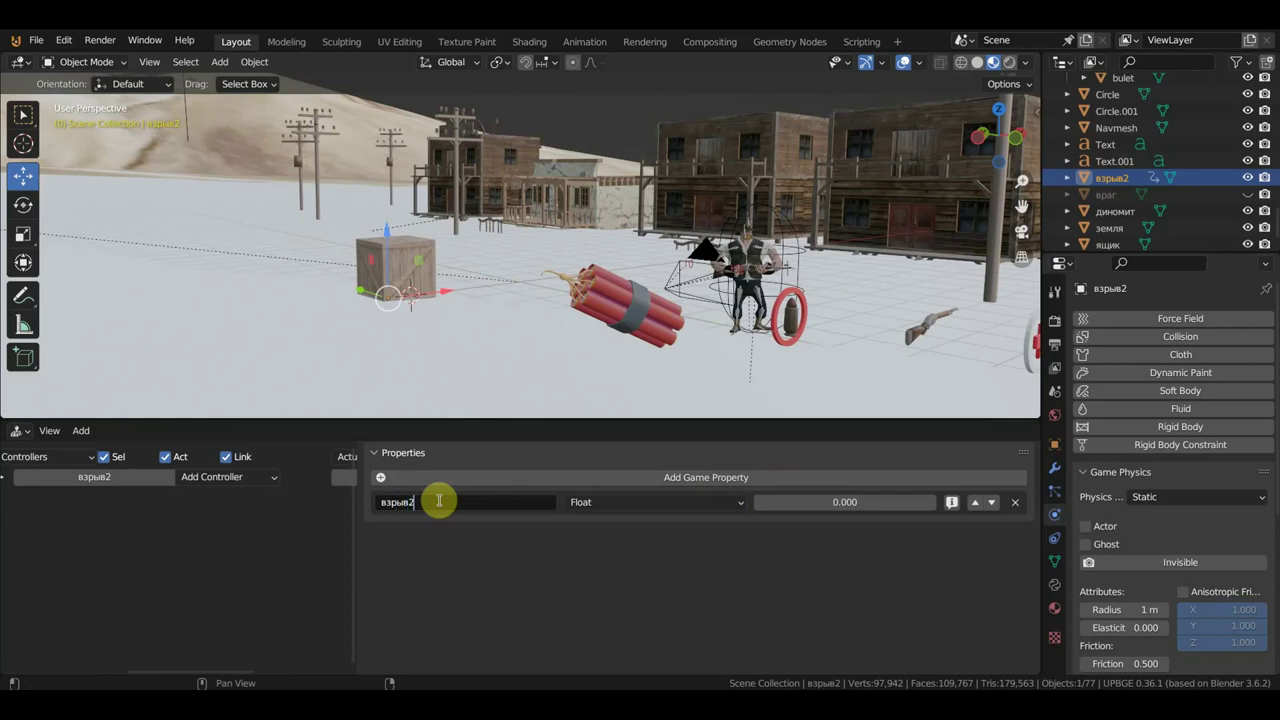
key("Return")
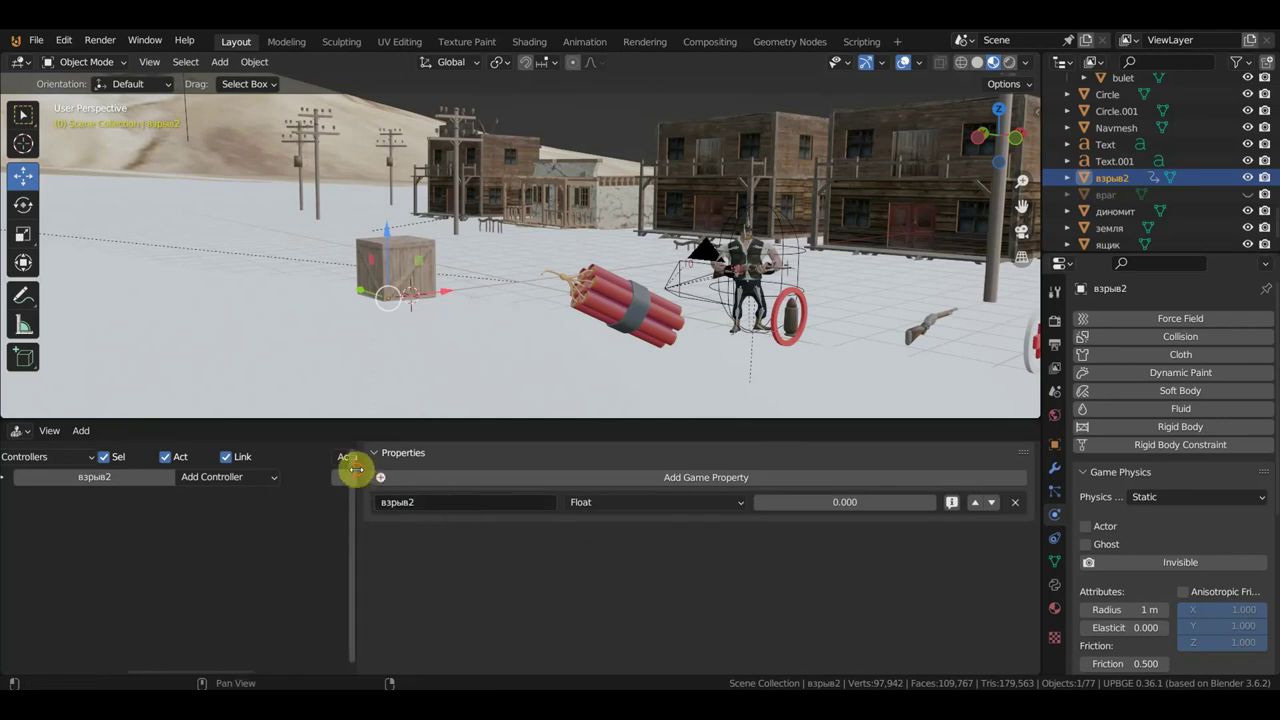
left_click_drag(356, 468, 1055, 519)
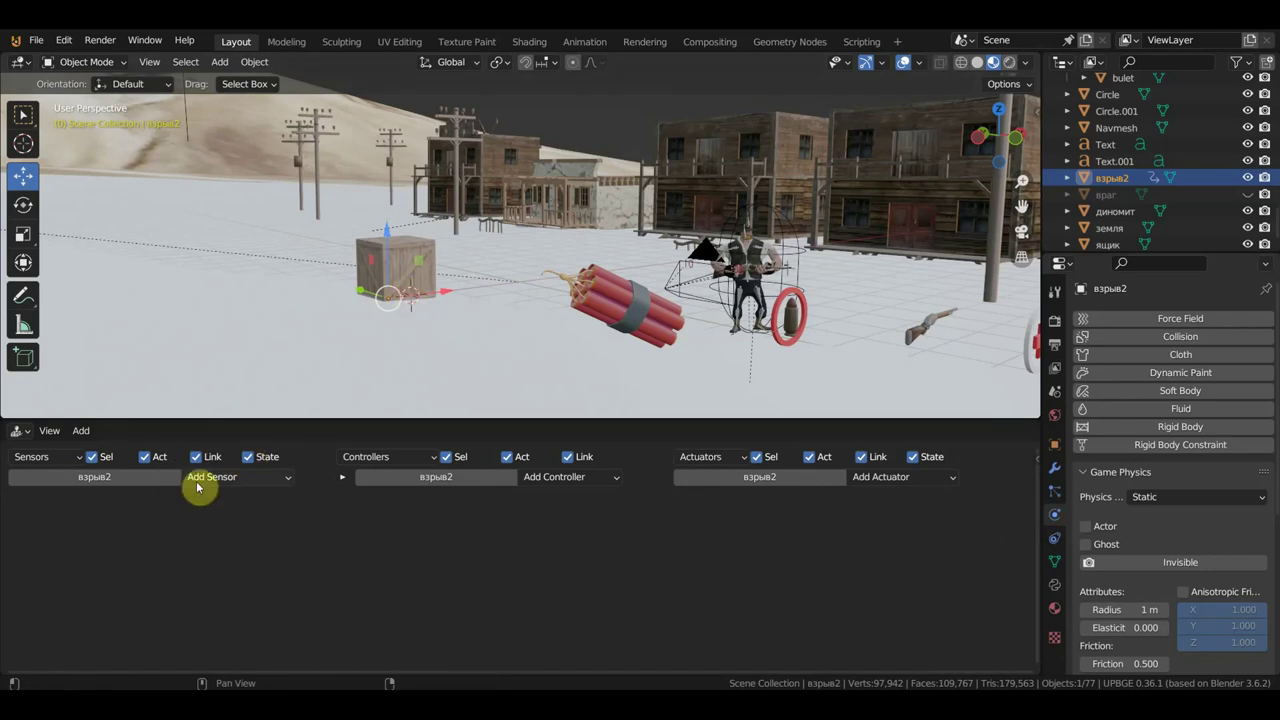
left_click(226, 479)
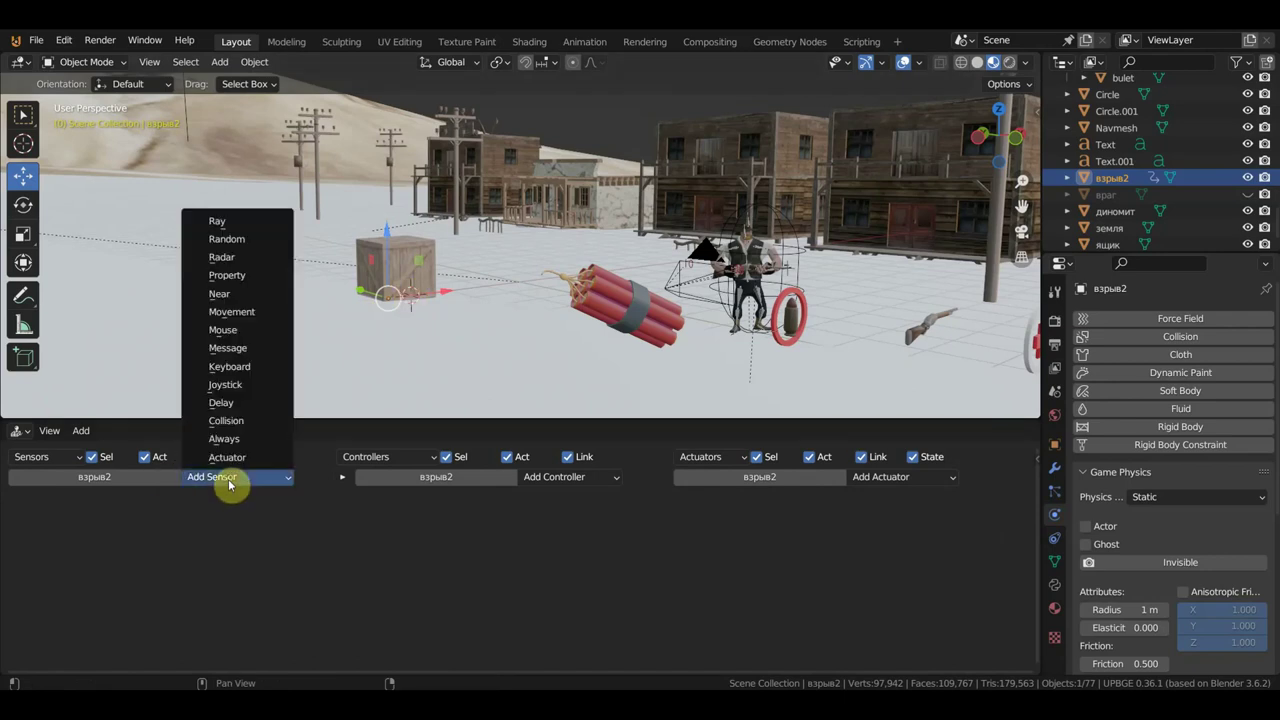
Step: Add a Message sensor with subject 3 to взрыв2
left_click(254, 349)
left_click(120, 558)
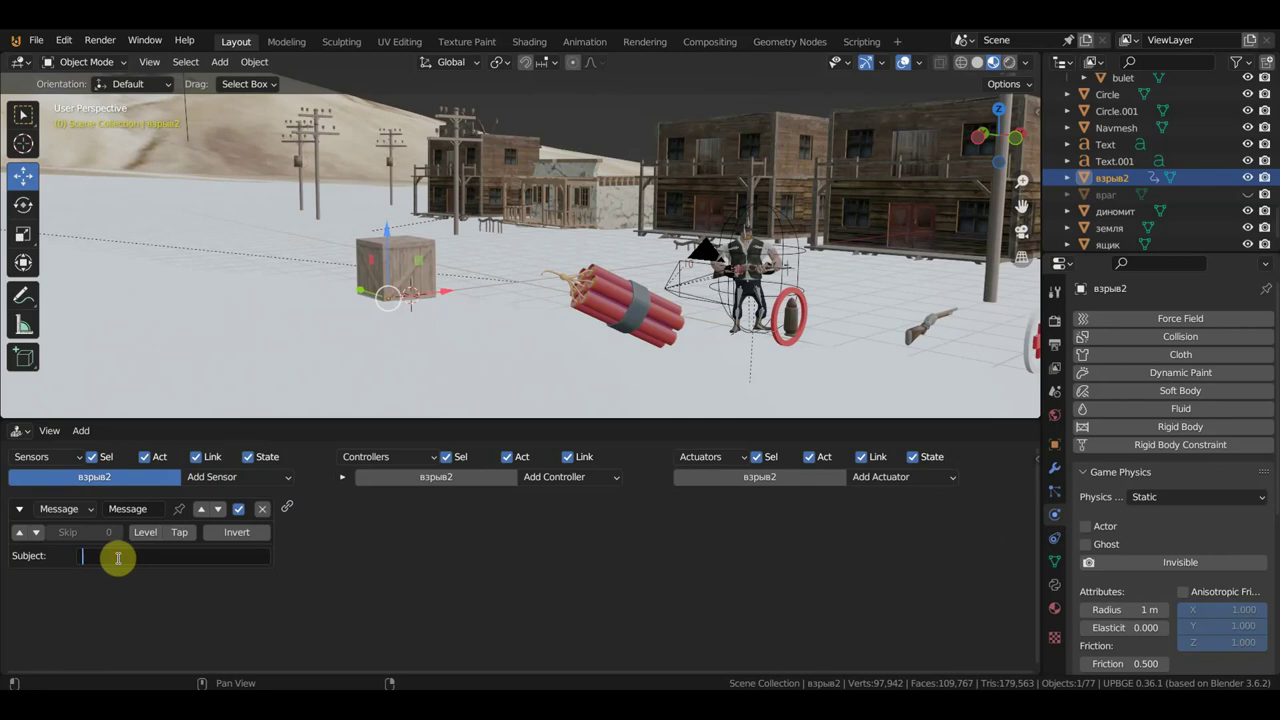
type("3")
key("Return")
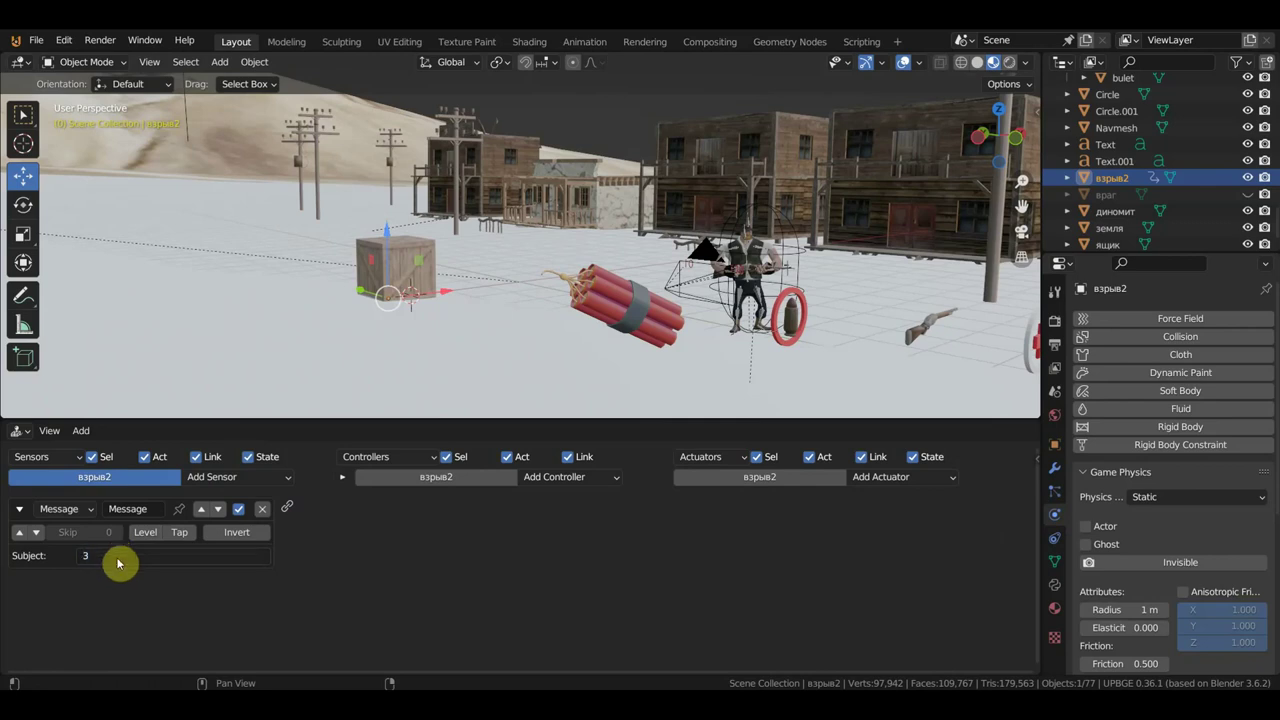
Step: Delete the added Action actuator and add a Visibility actuator set to Visible instead
left_click(884, 479)
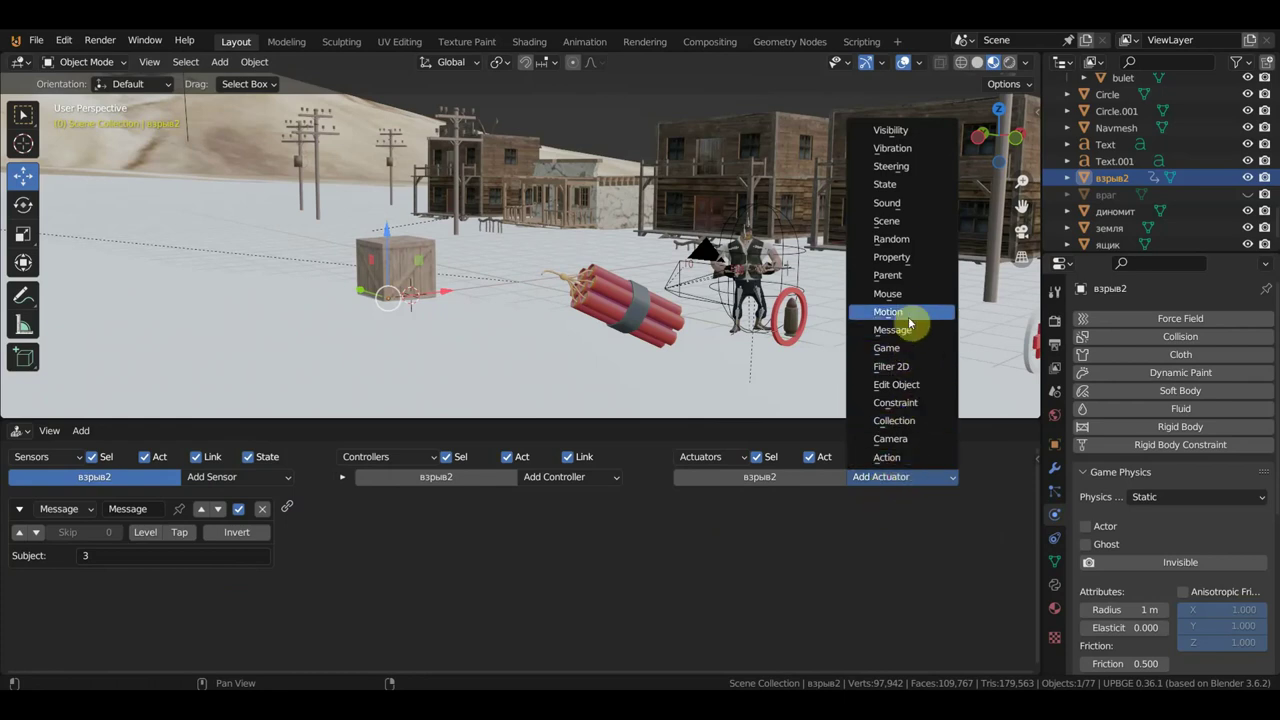
key("Escape")
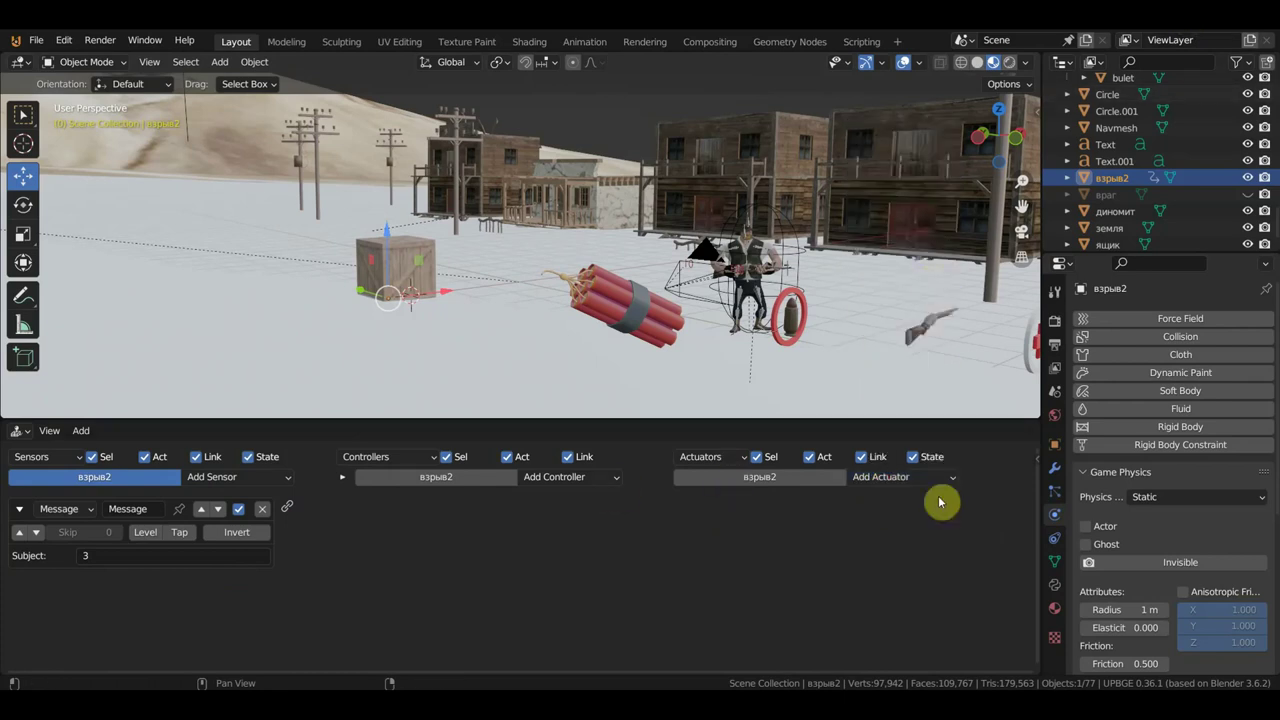
left_click(912, 479)
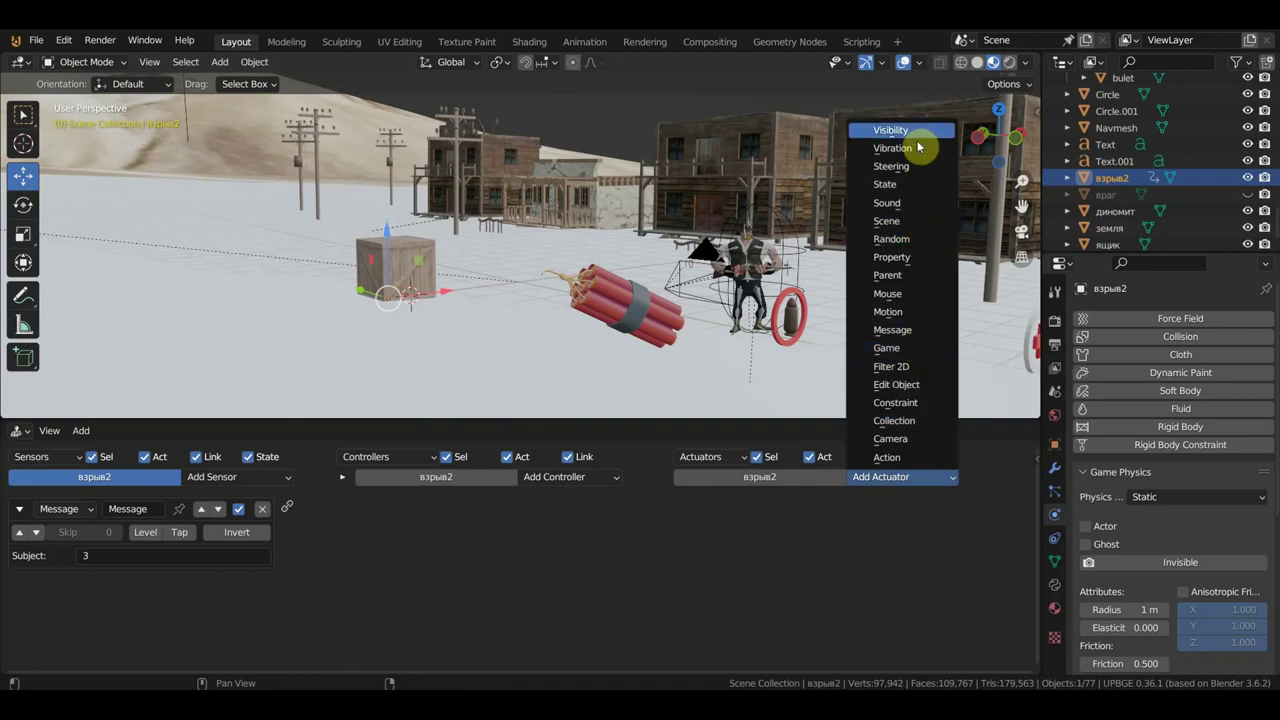
key("Up")
key("Return")
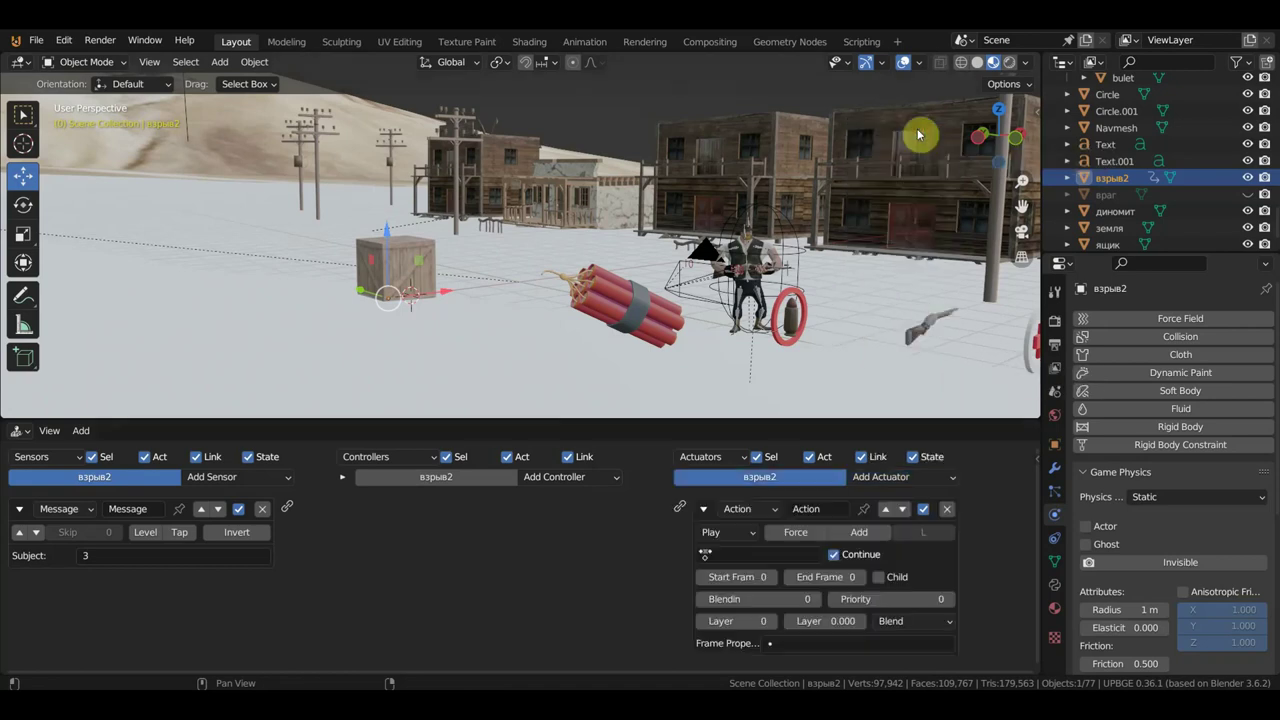
left_click(949, 511)
left_click(890, 478)
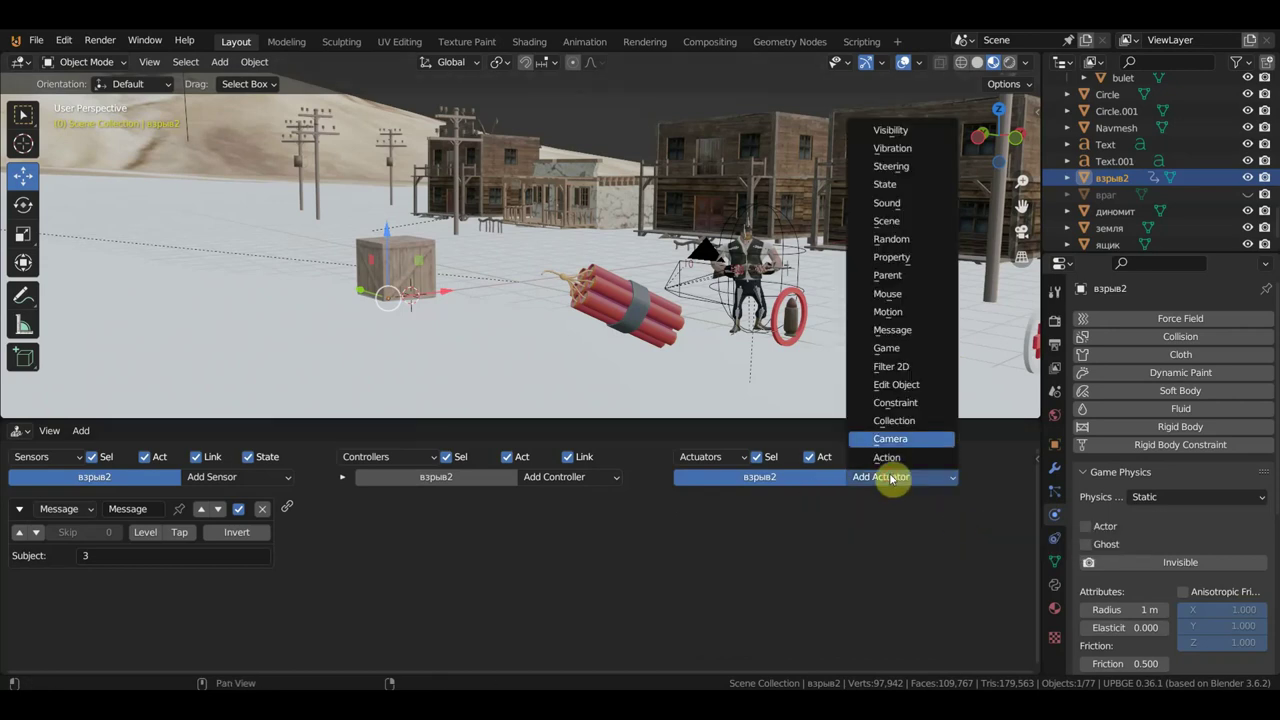
left_click(903, 137)
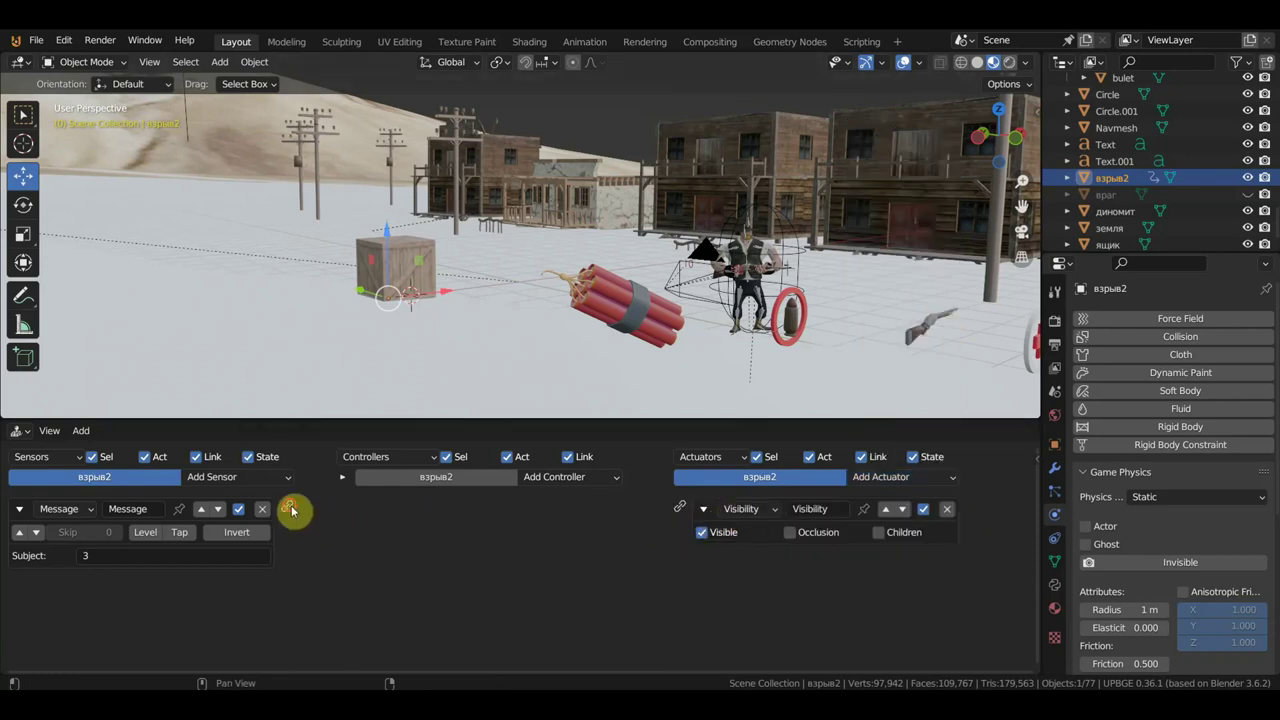
Step: Link the Message sensor via an And controller to the Visibility actuator and a new Action actuator
left_click_drag(287, 507, 680, 509)
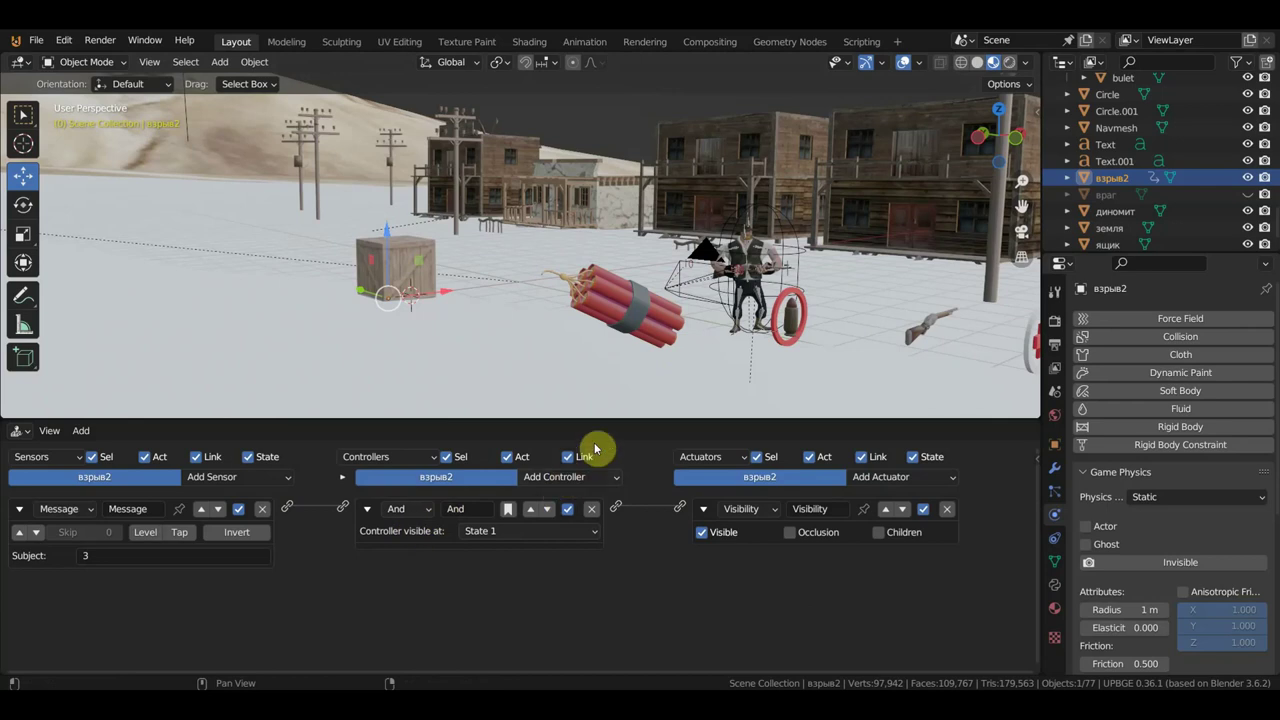
left_click_drag(608, 419, 624, 356)
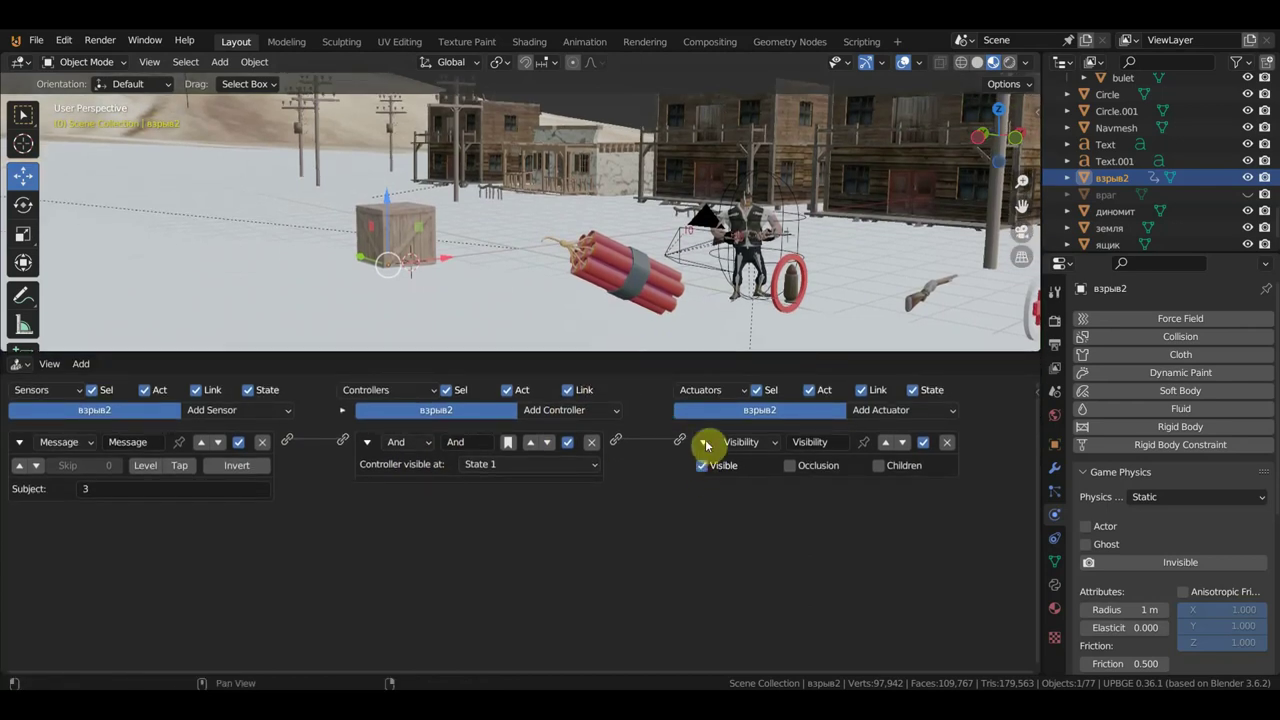
left_click(888, 410)
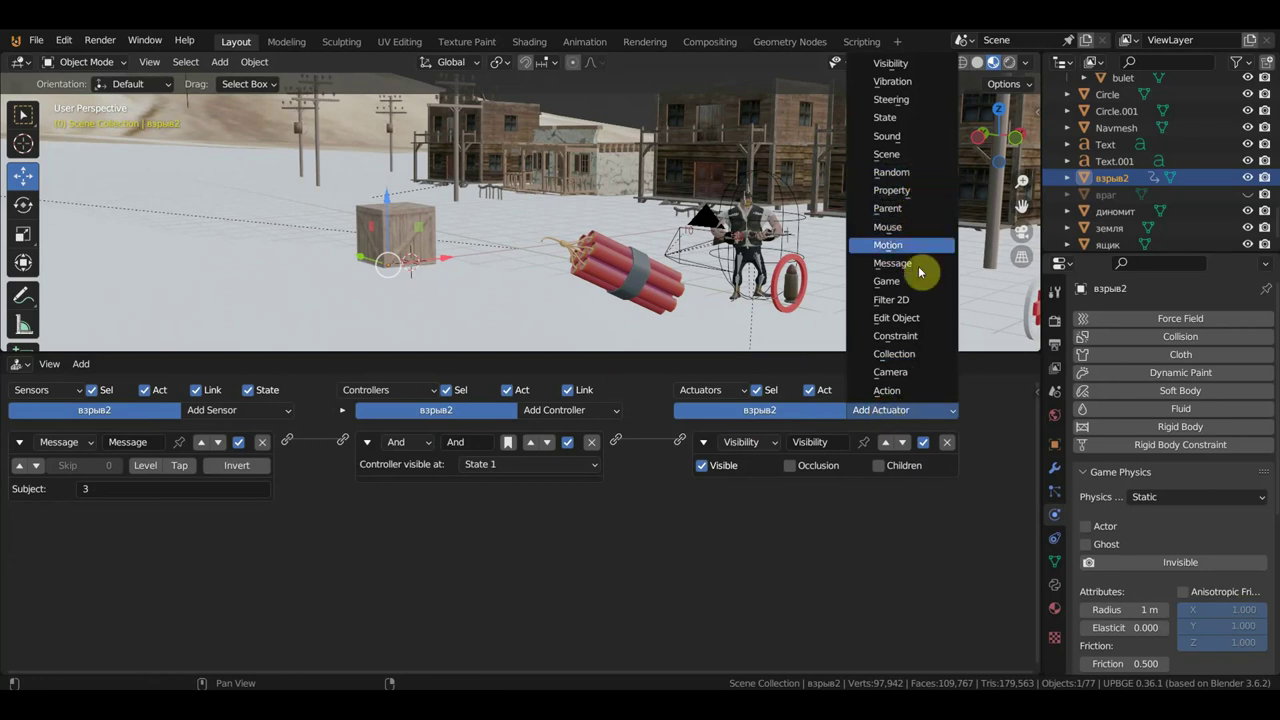
left_click(911, 399)
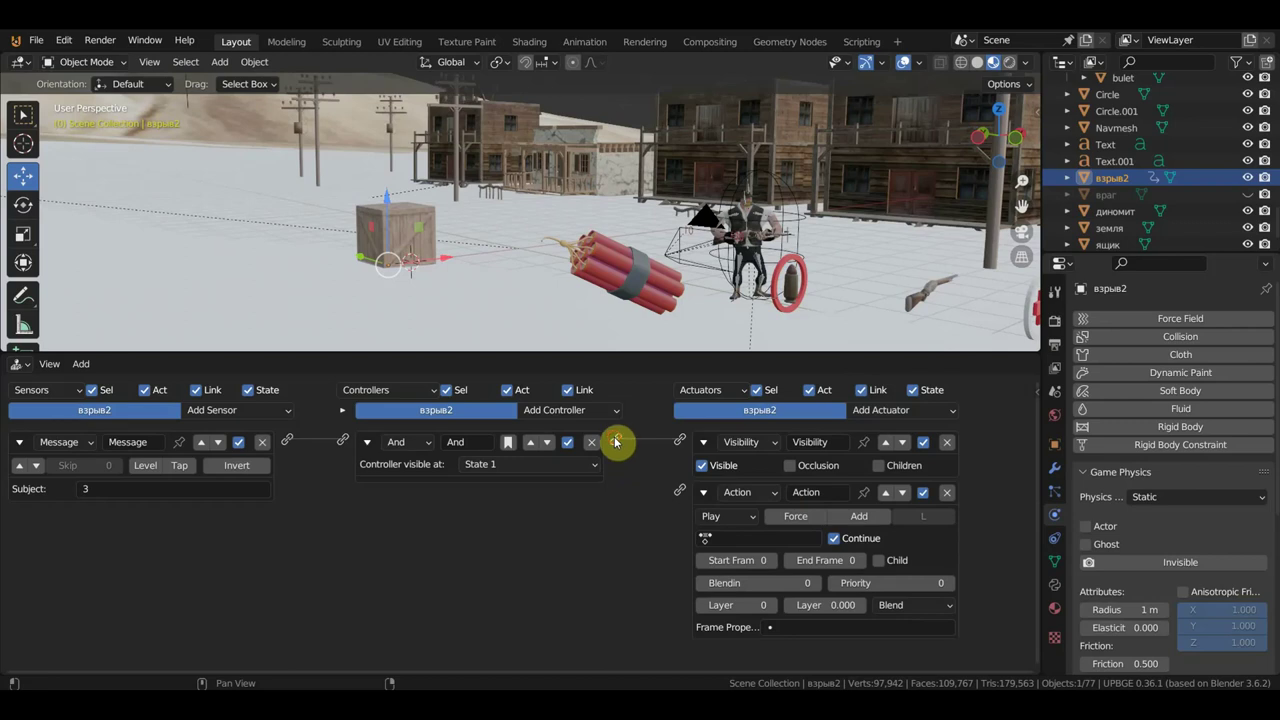
left_click_drag(616, 441, 682, 496)
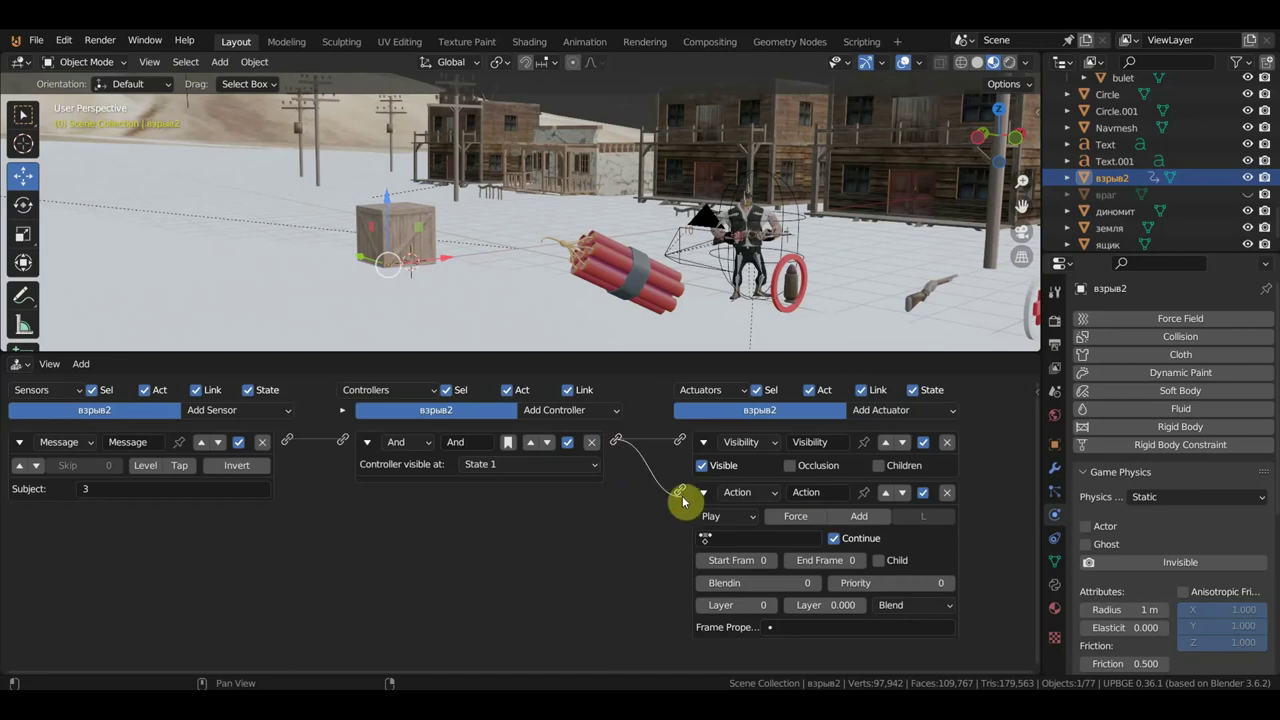
Step: Set the Action actuator to play the взрыв action with End Frame 90
left_click(748, 538)
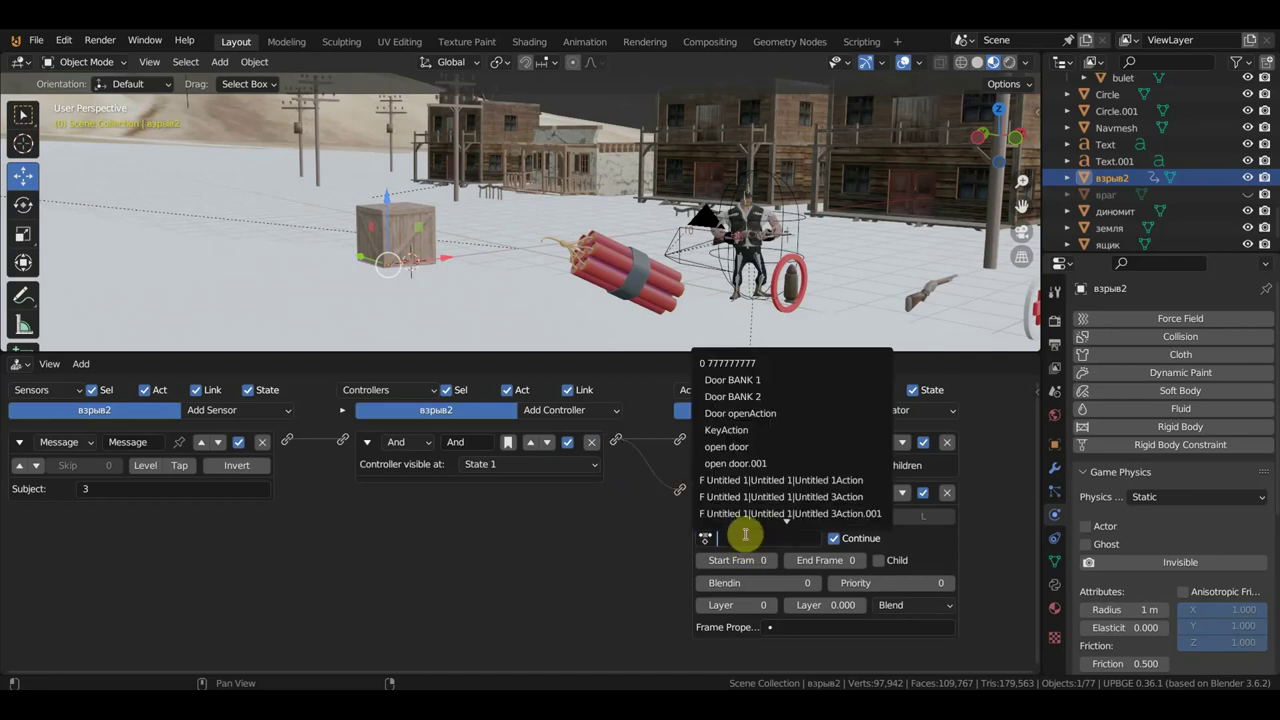
type("вз")
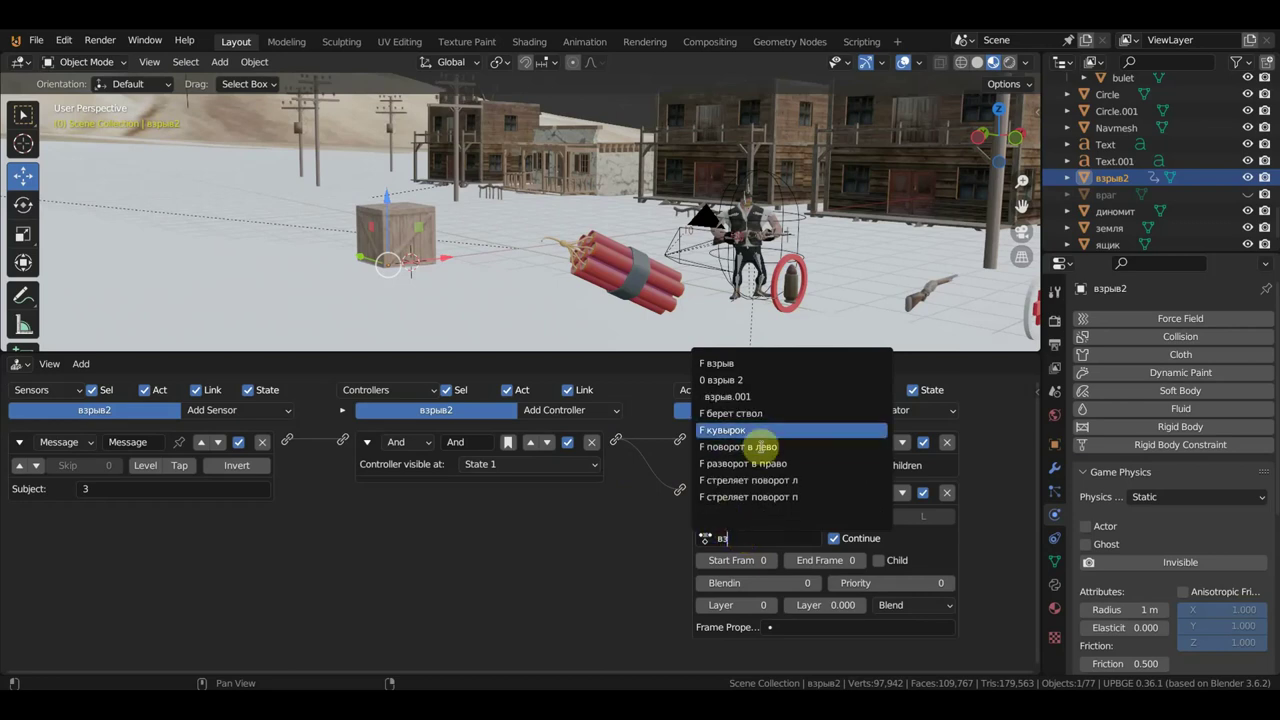
left_click(731, 364)
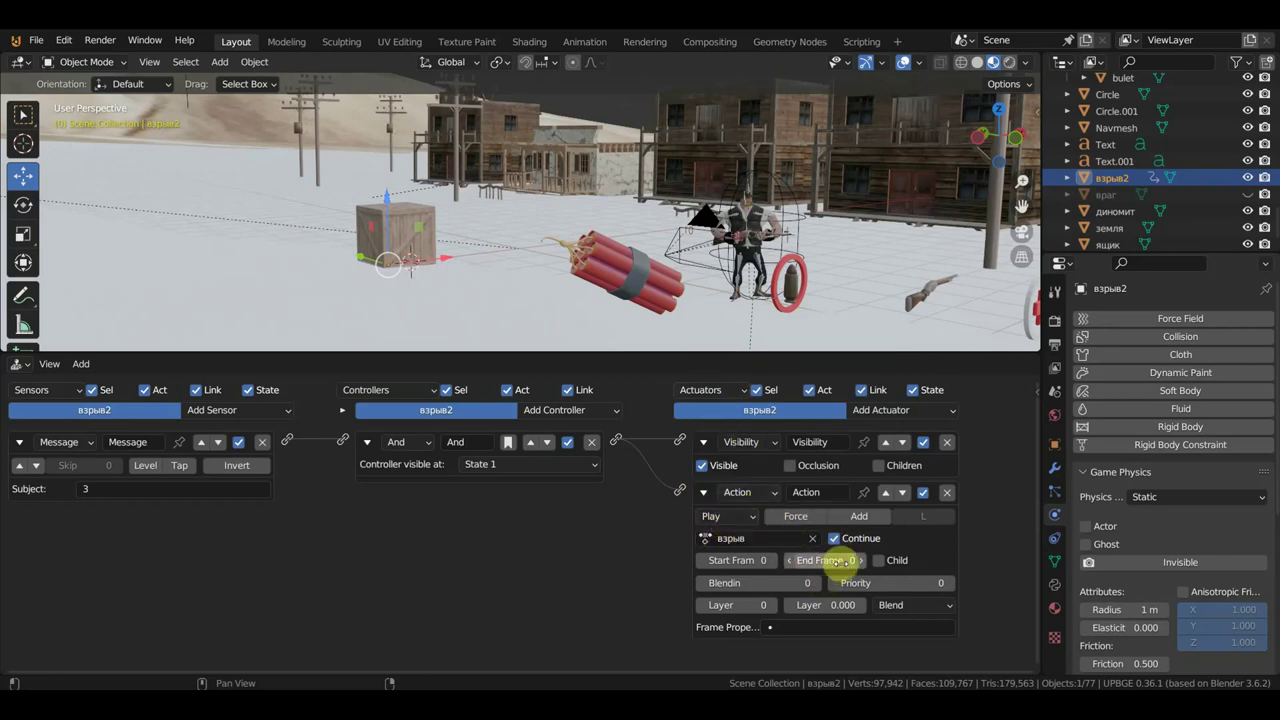
left_click(848, 562)
type("90")
key("Return")
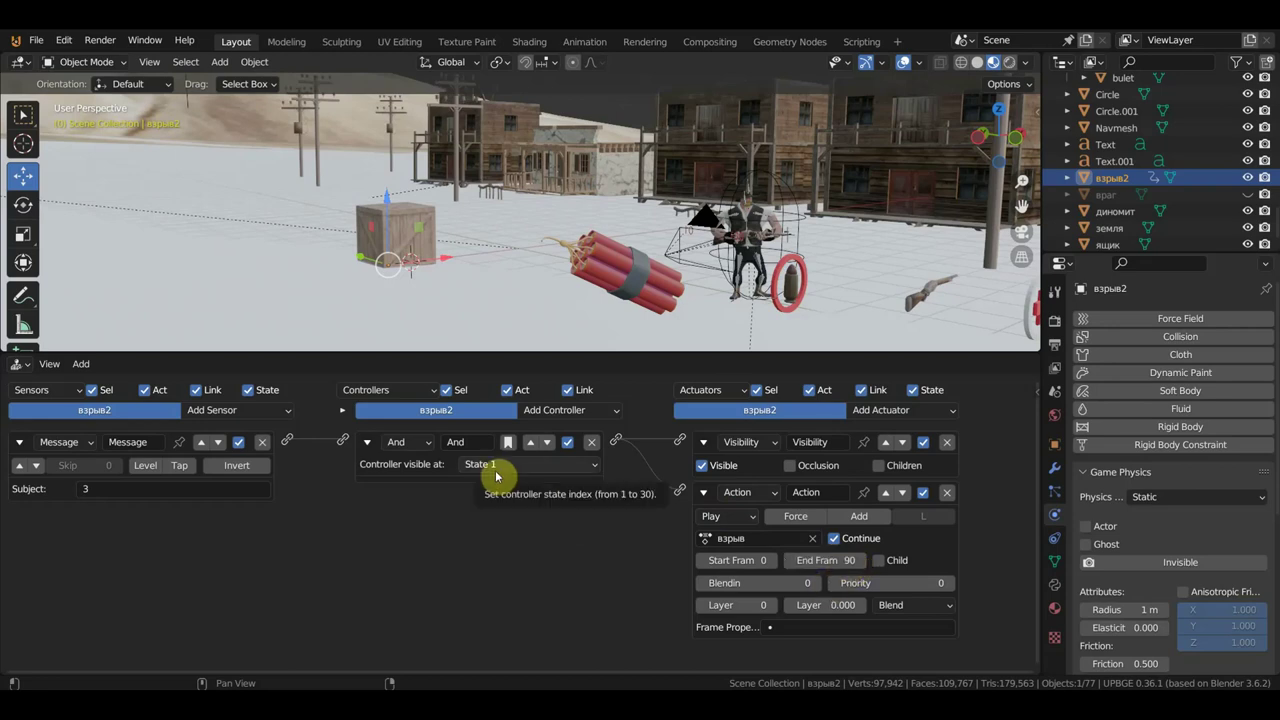
Step: Link a new Always sensor via And.001 to a second Visibility actuator with Visible unchecked
left_click(234, 408)
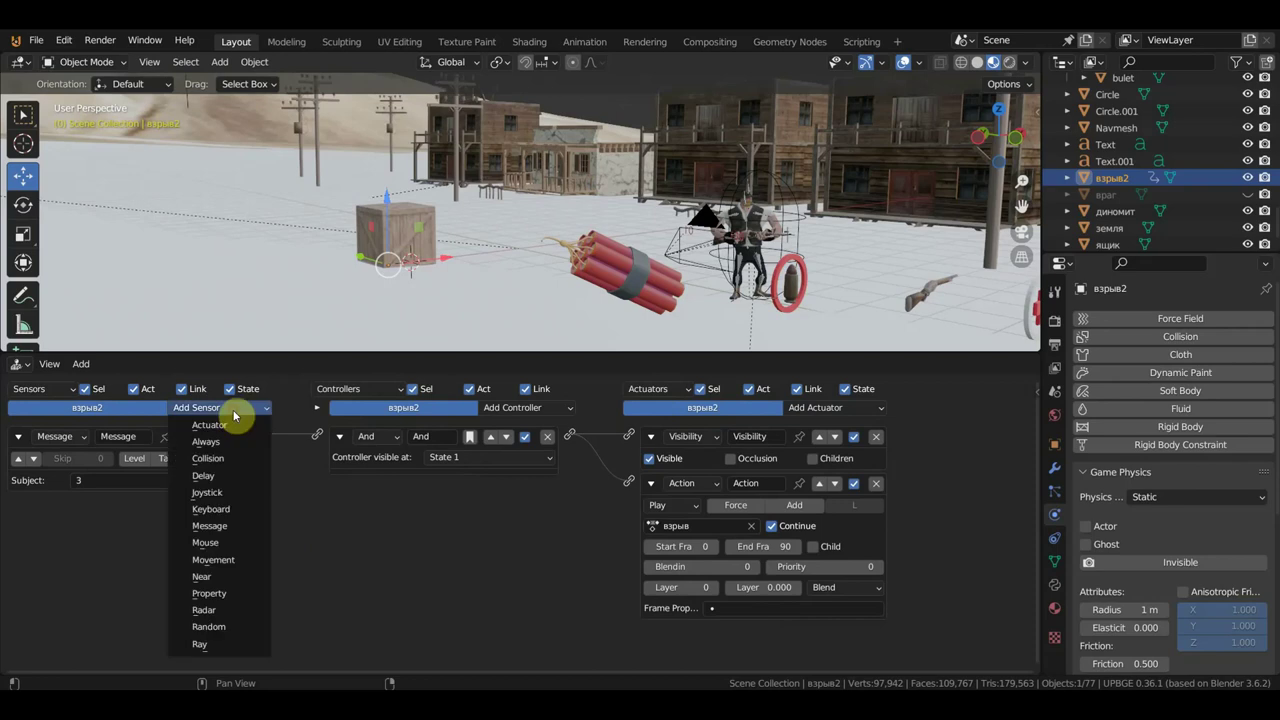
left_click(214, 442)
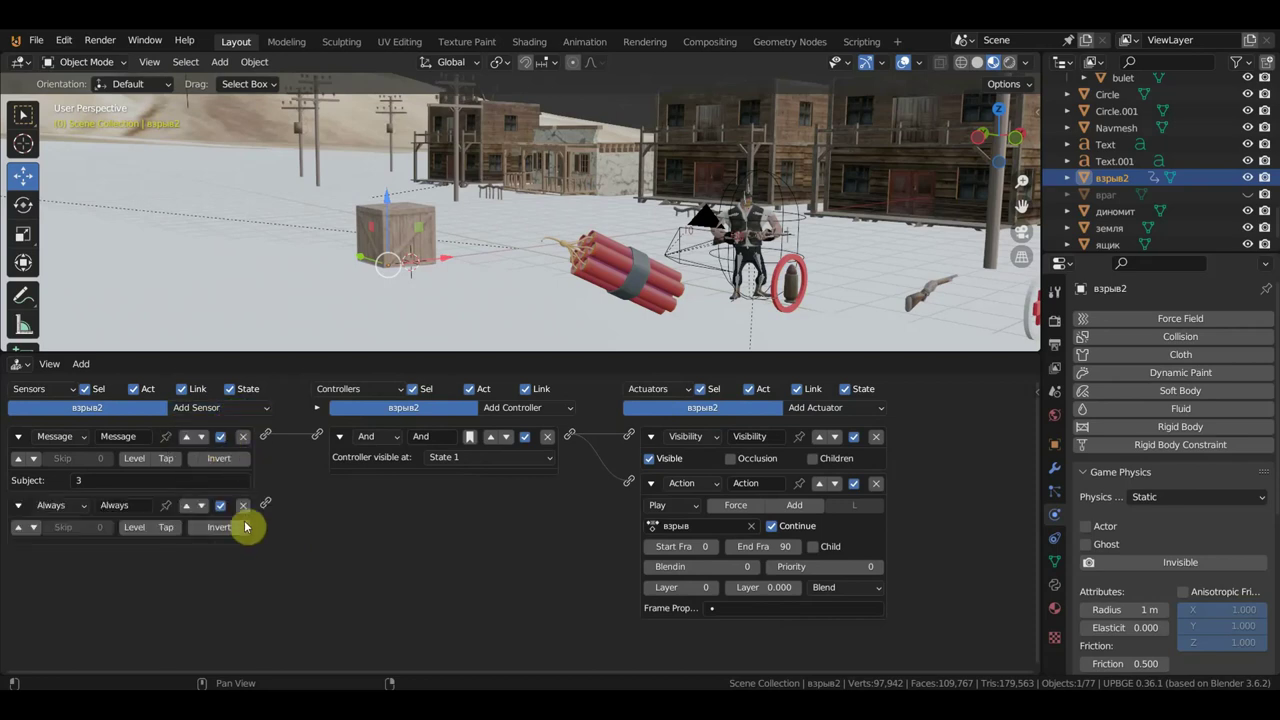
left_click(829, 408)
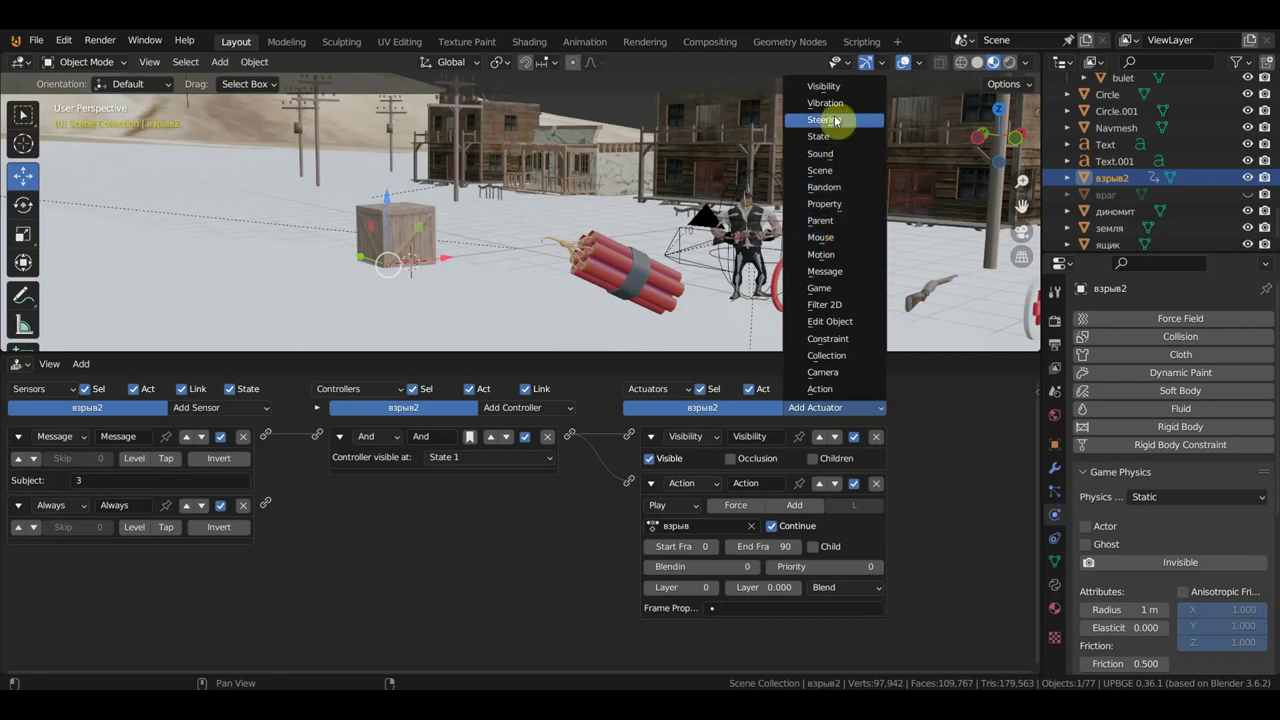
left_click(826, 88)
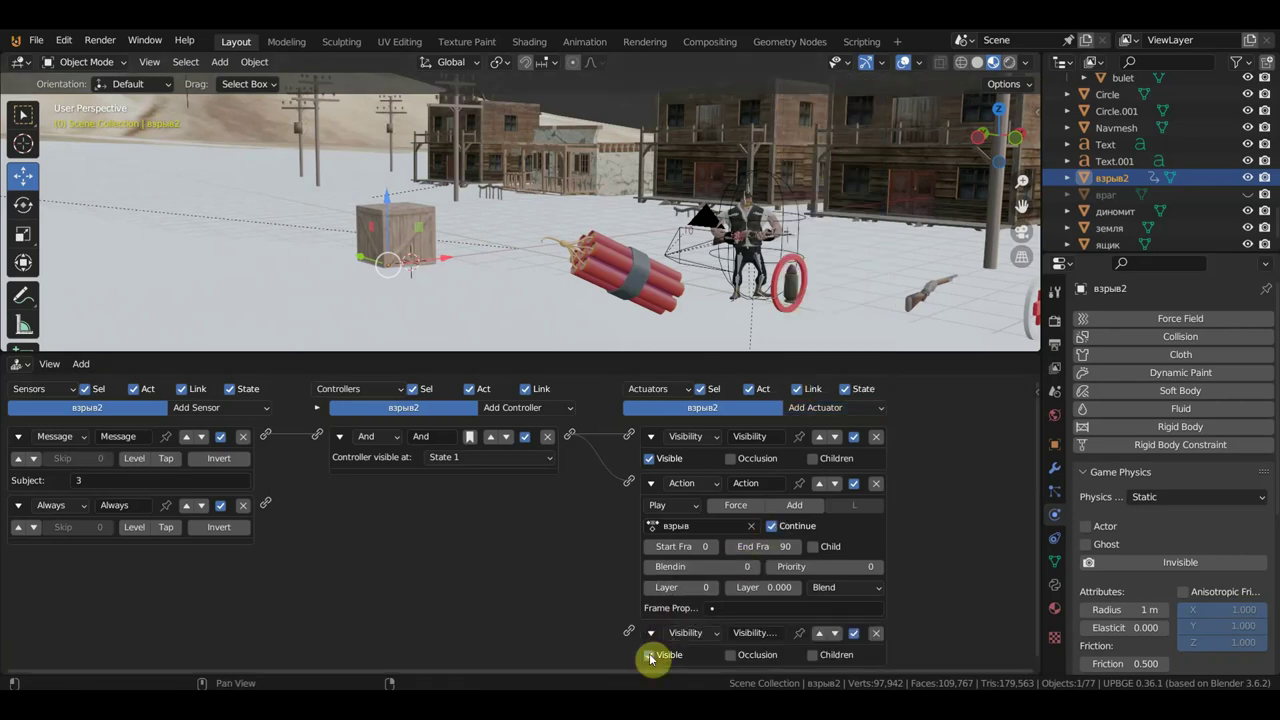
left_click_drag(265, 503, 630, 632)
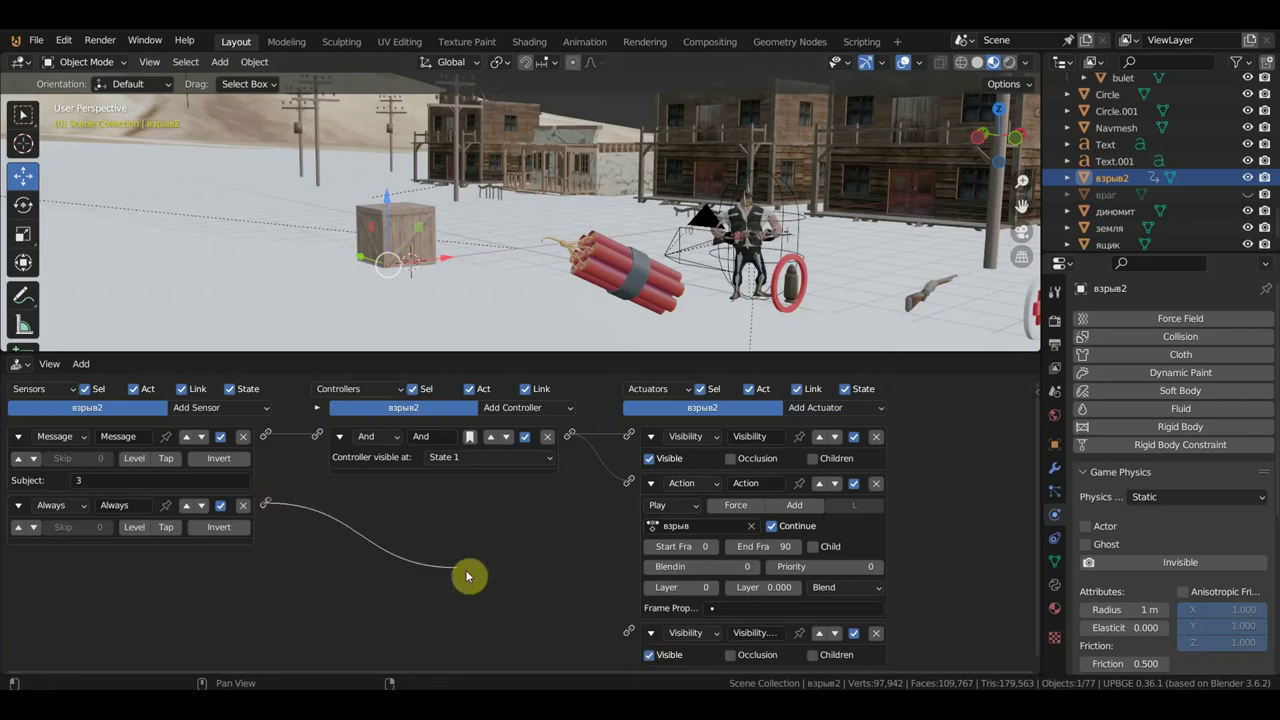
left_click(649, 654)
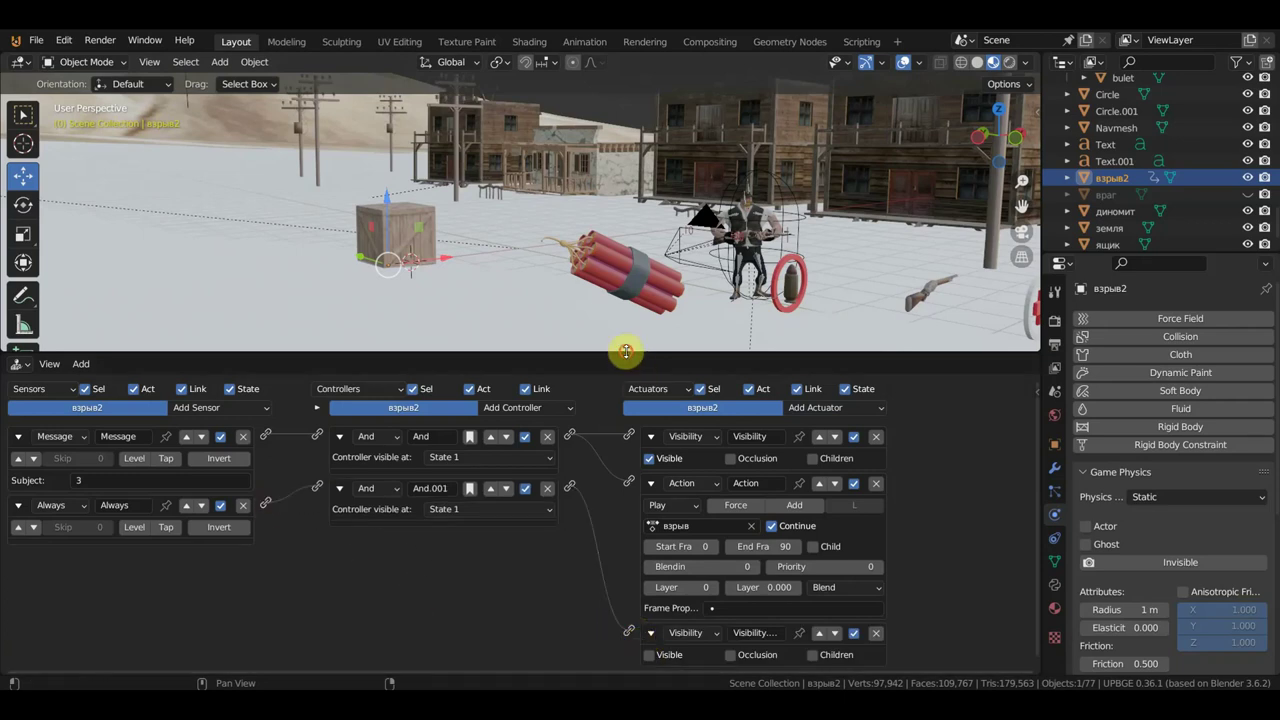
left_click_drag(626, 351, 634, 323)
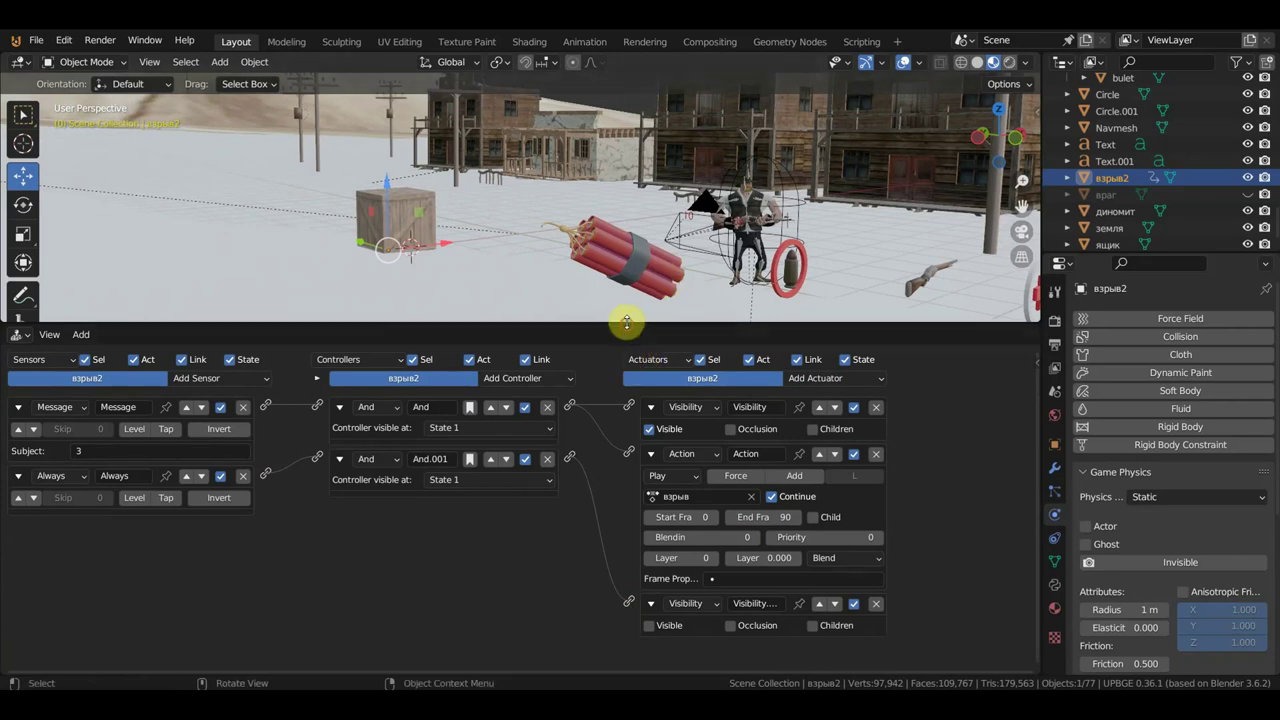
left_click_drag(626, 322, 634, 409)
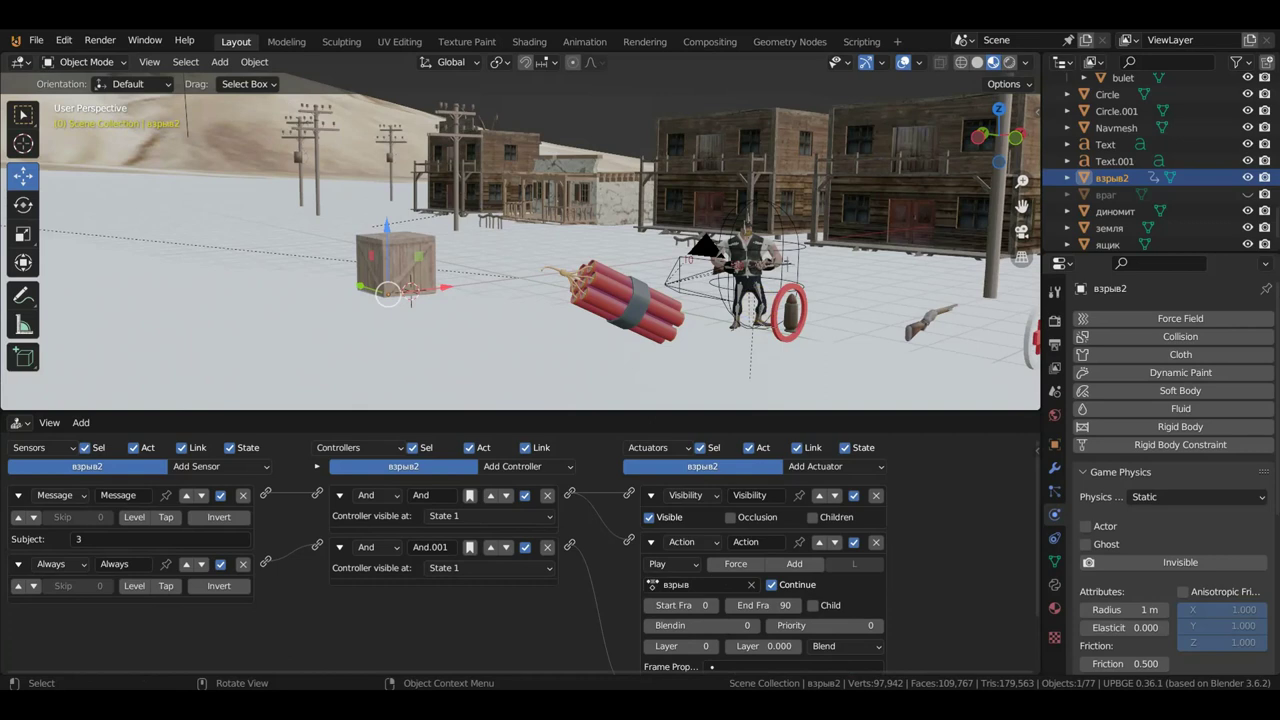
key("p")
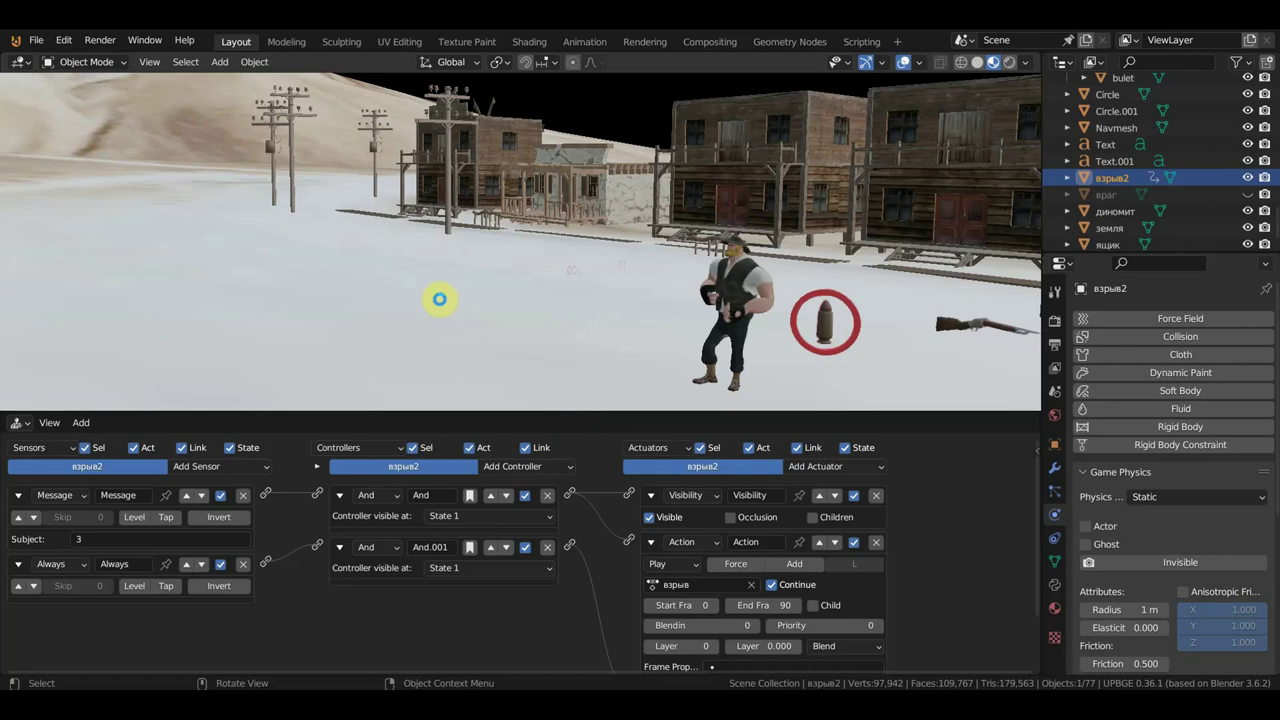
key("Escape")
middle_click_drag(481, 303, 453, 302)
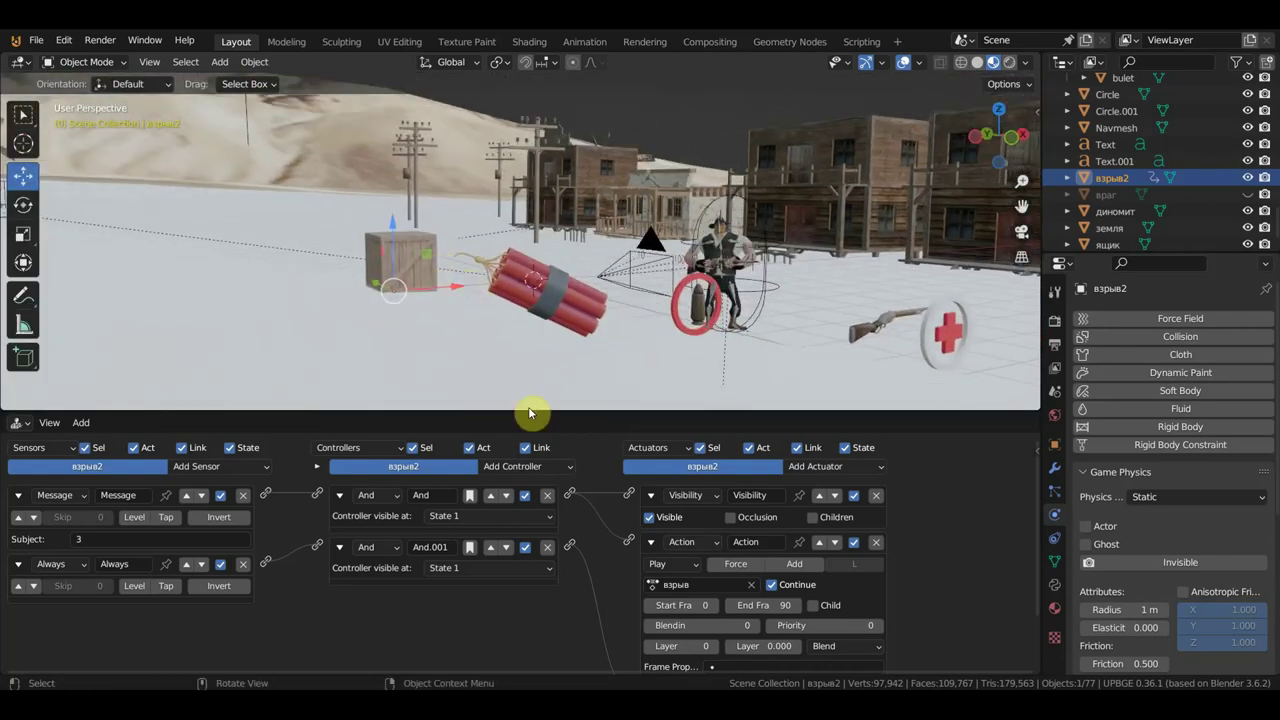
left_click_drag(566, 411, 566, 355)
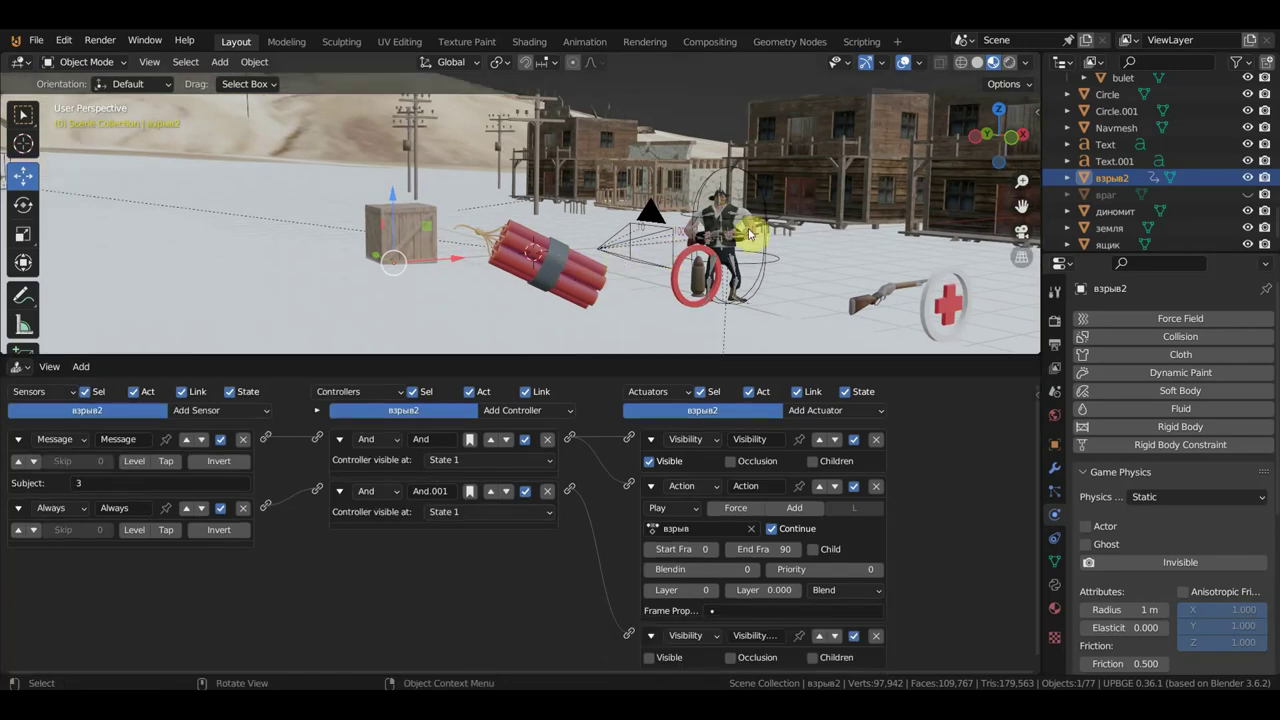
scroll(656, 264, "down", 2)
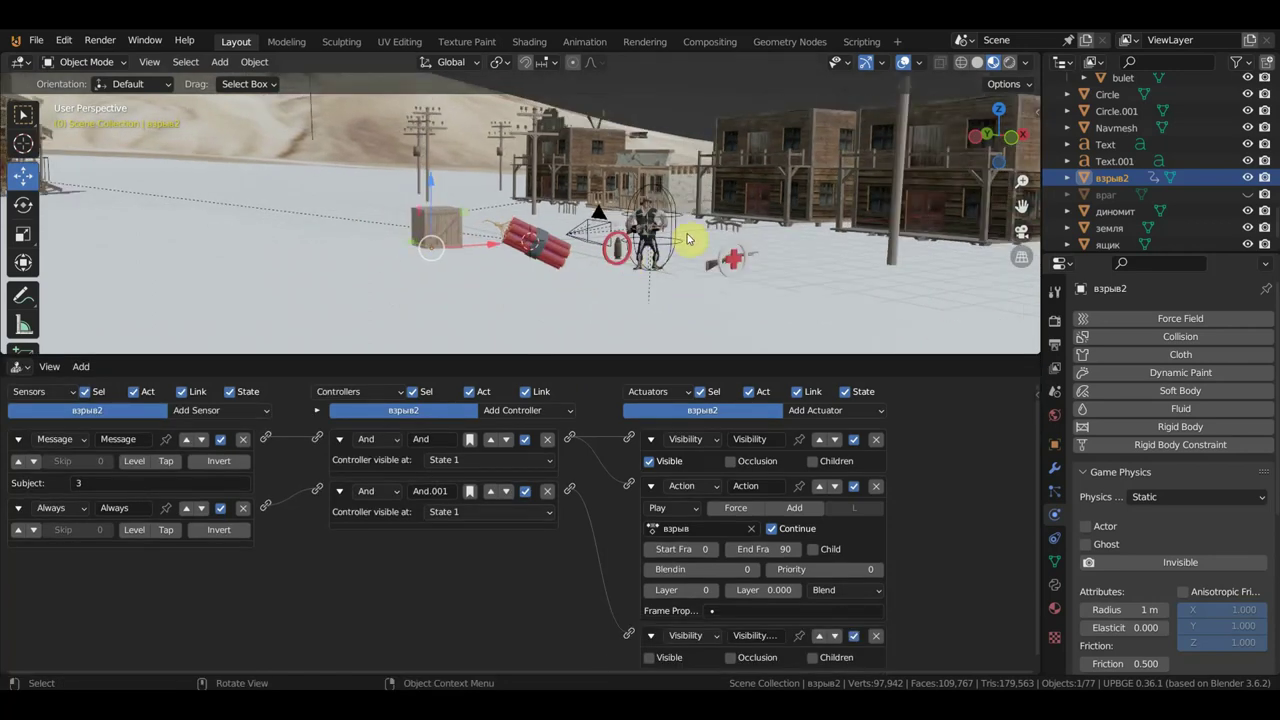
left_click(673, 234)
Step: Set the To field of Cube.003's second Message actuator, subject 4, to взрыв2
left_click_drag(643, 355, 667, 78)
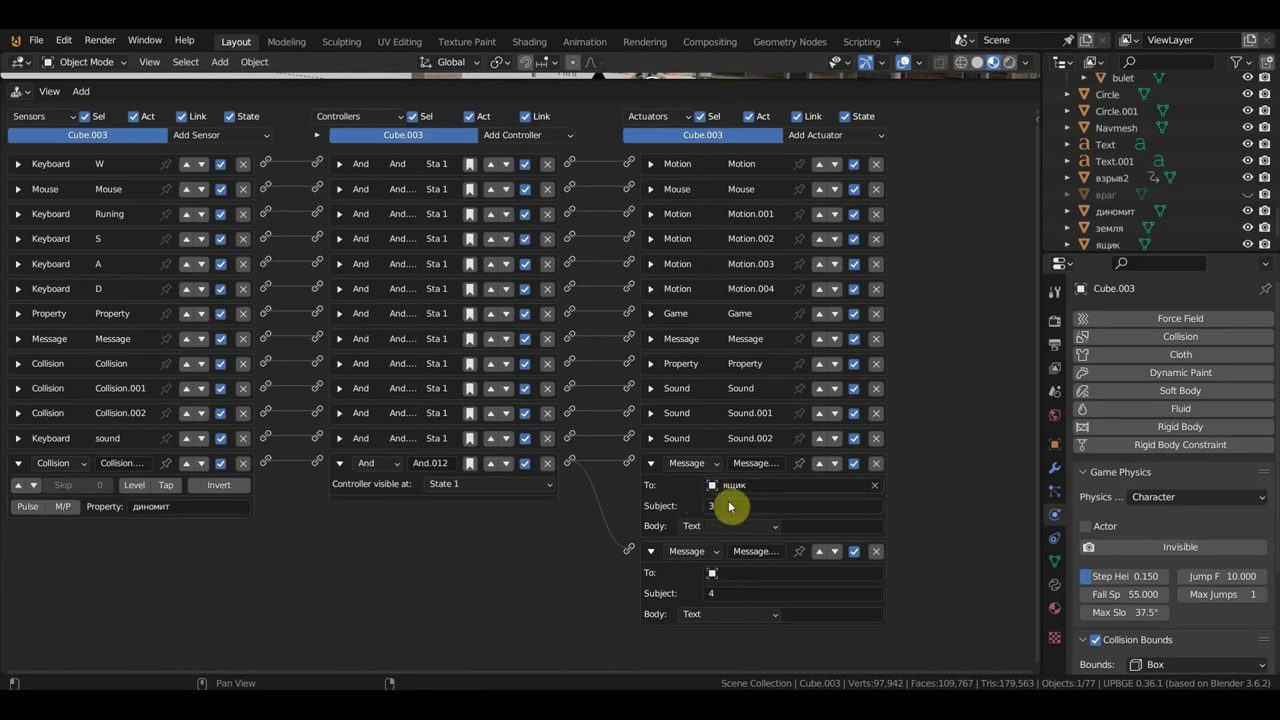
left_click(743, 575)
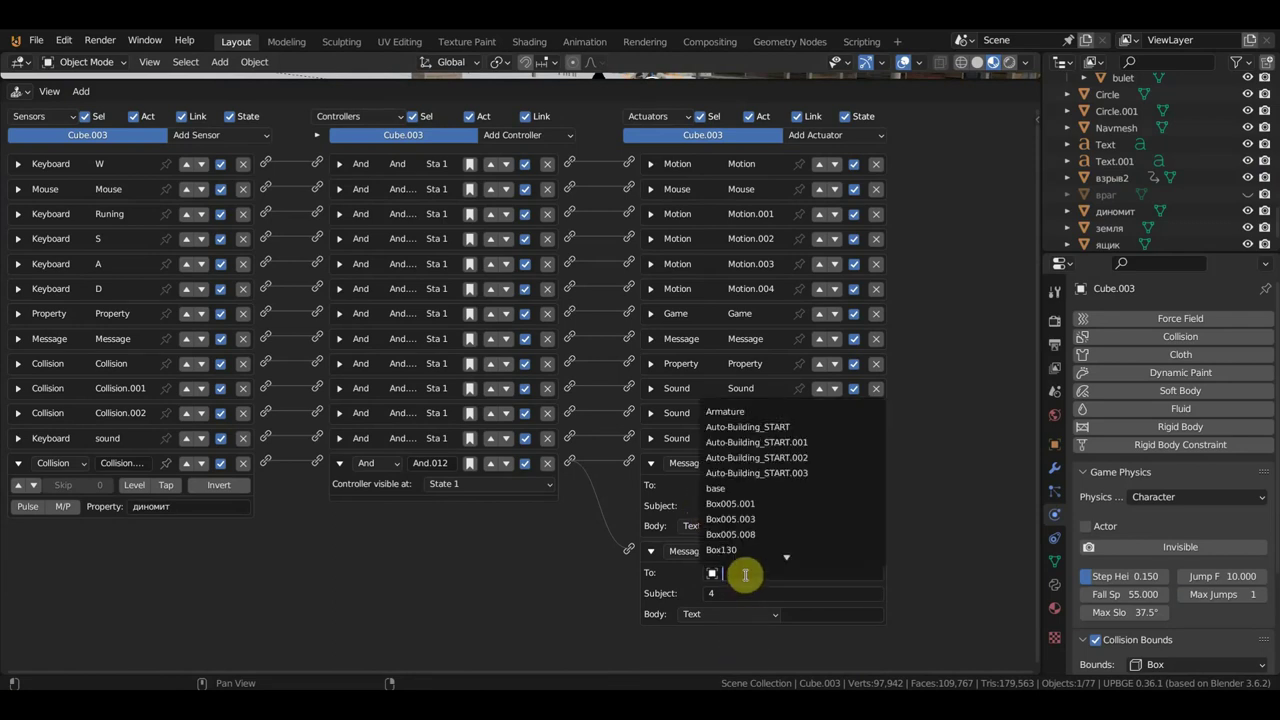
type("в")
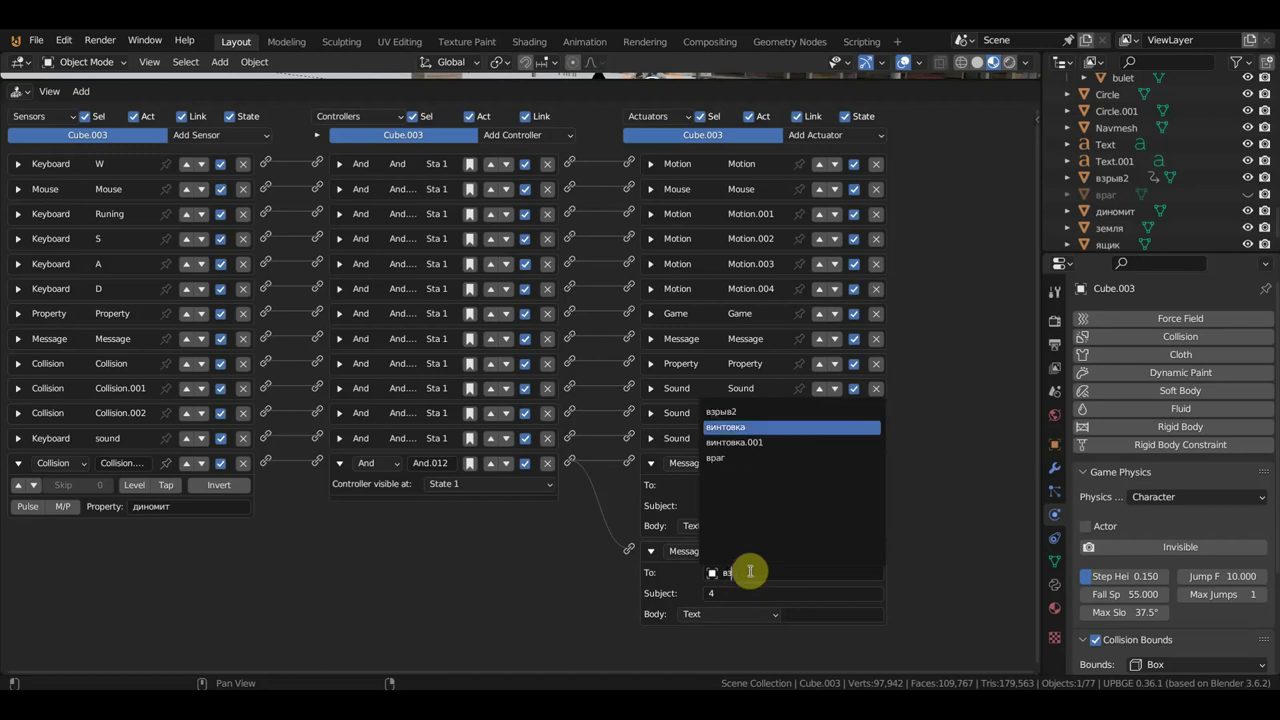
left_click(722, 409)
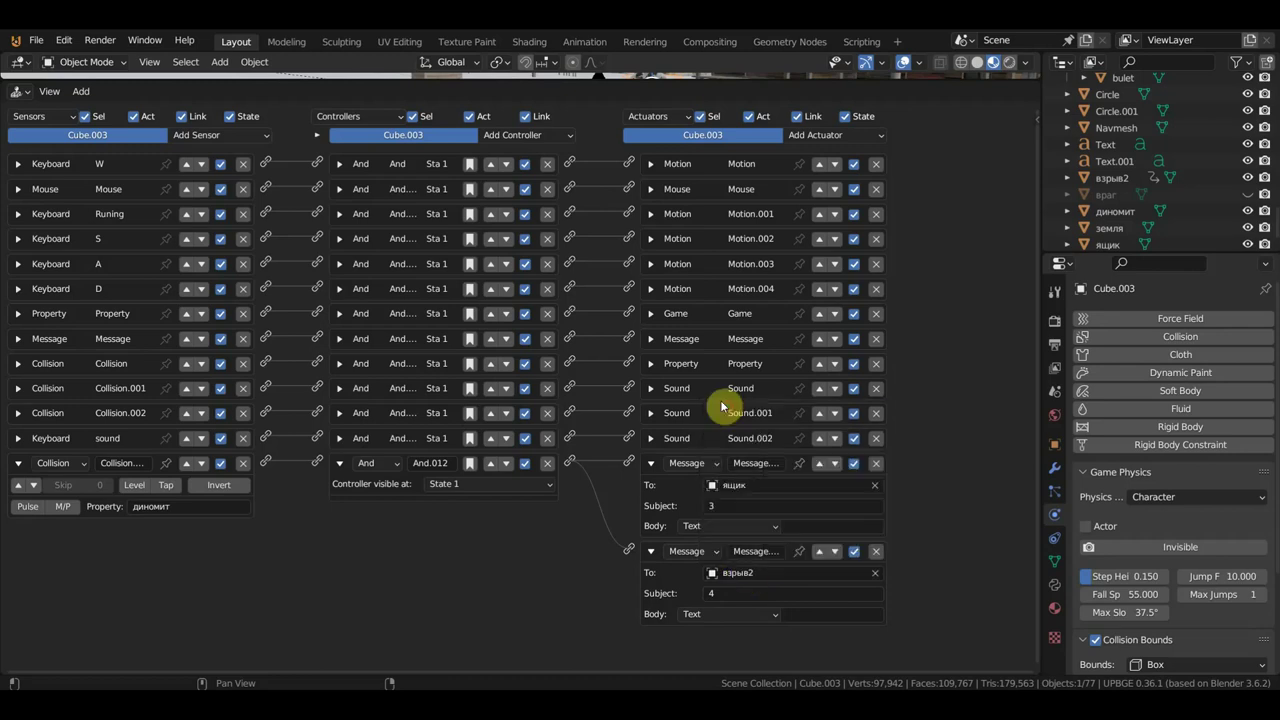
left_click(1068, 178)
left_click(1065, 179)
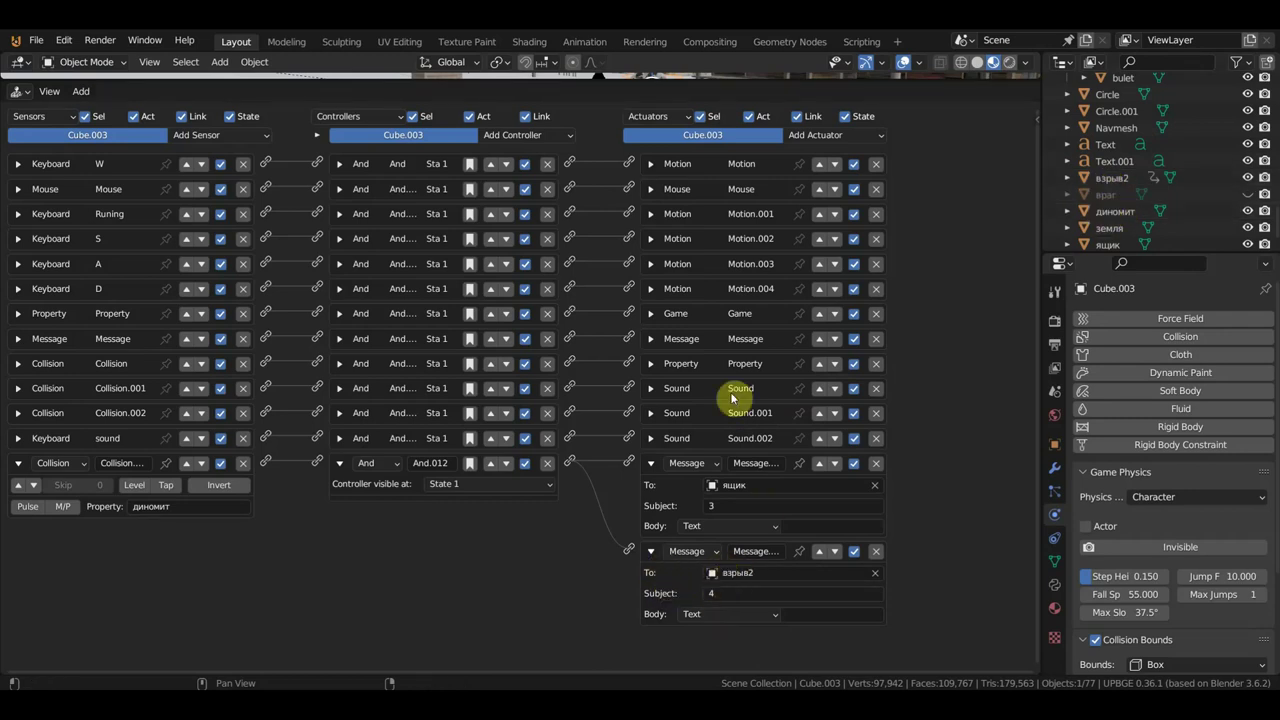
left_click_drag(670, 78, 652, 355)
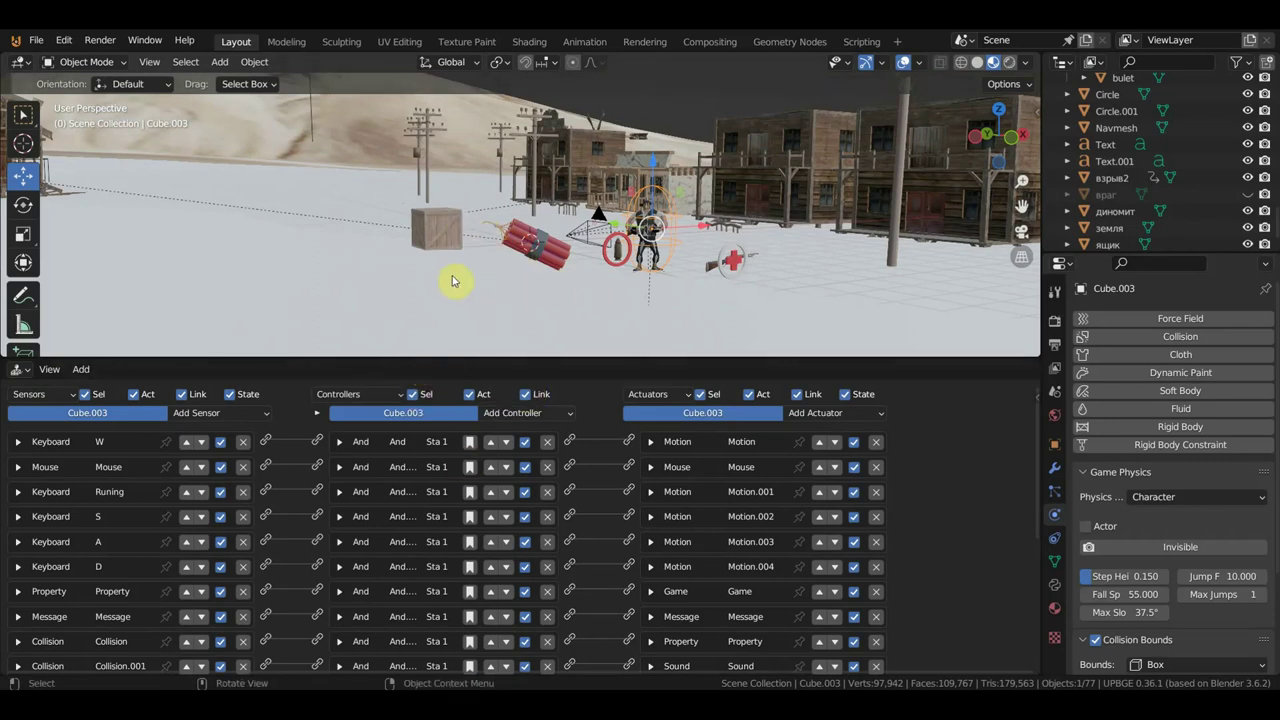
Step: Stop the game and change взрыв2's Message sensor subject to 4, checking the crate ящик's logic
key("p")
key("Escape")
left_click(430, 175)
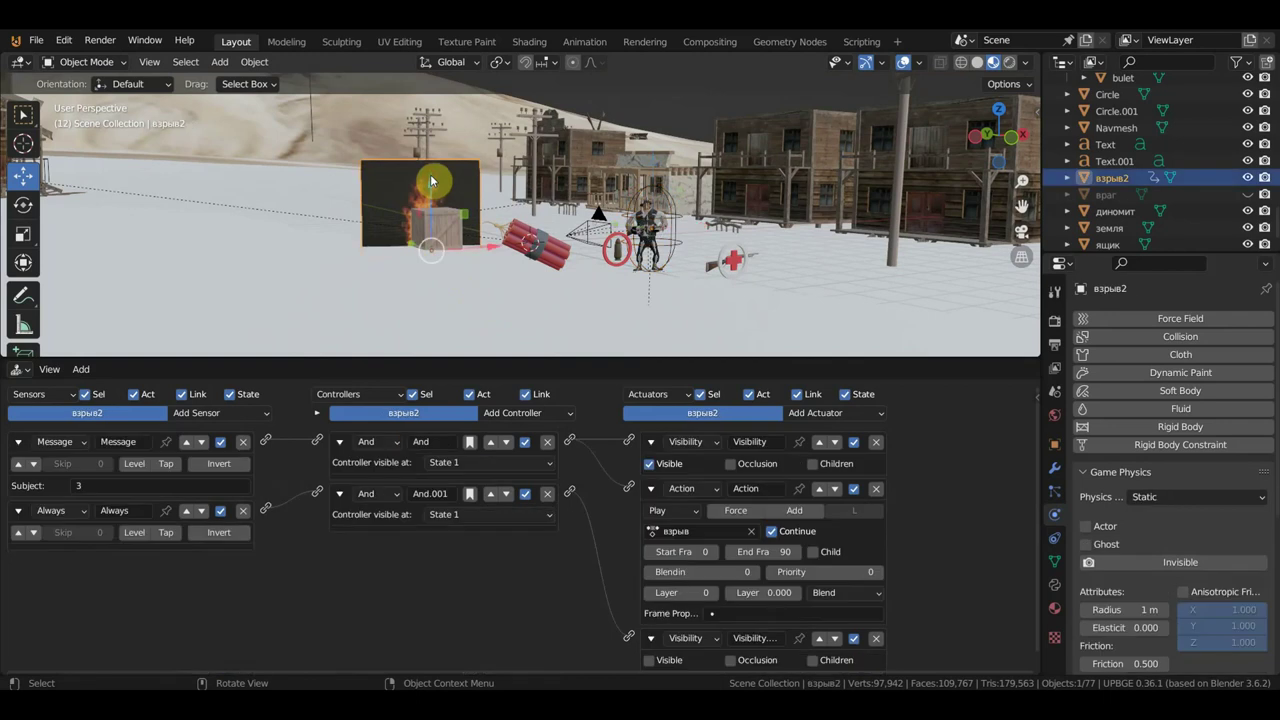
left_click(83, 485)
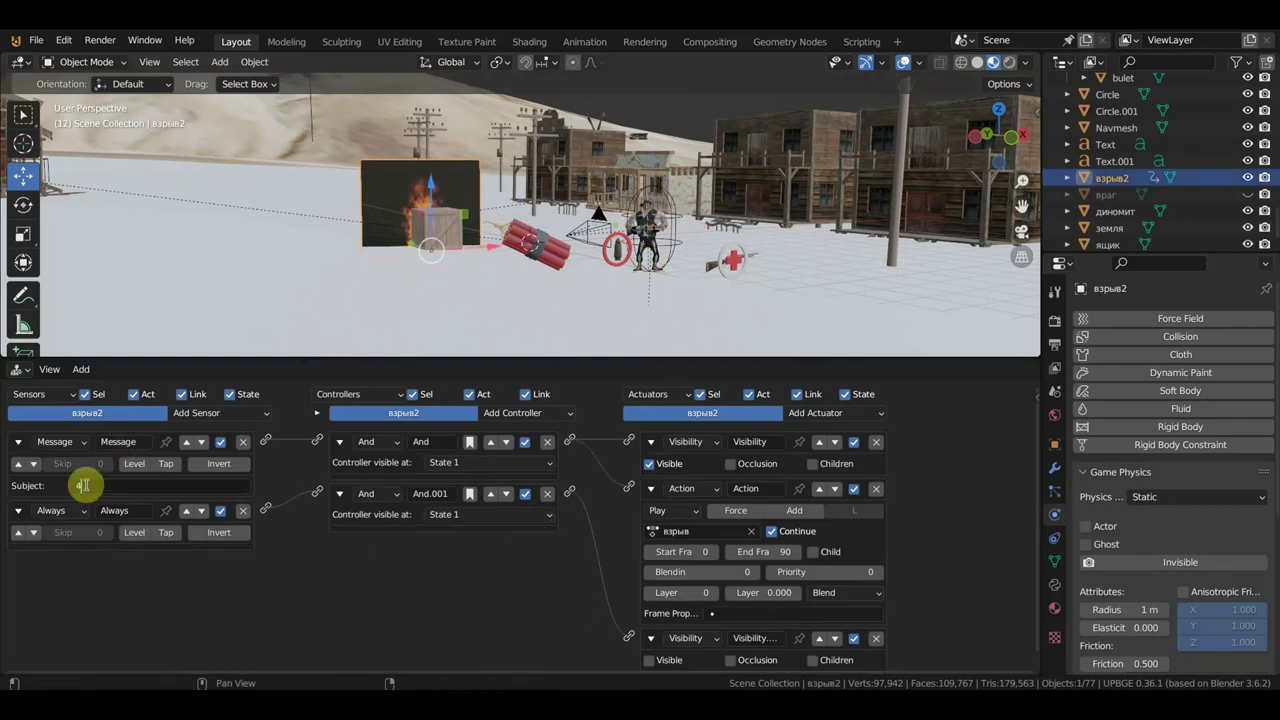
key("Return")
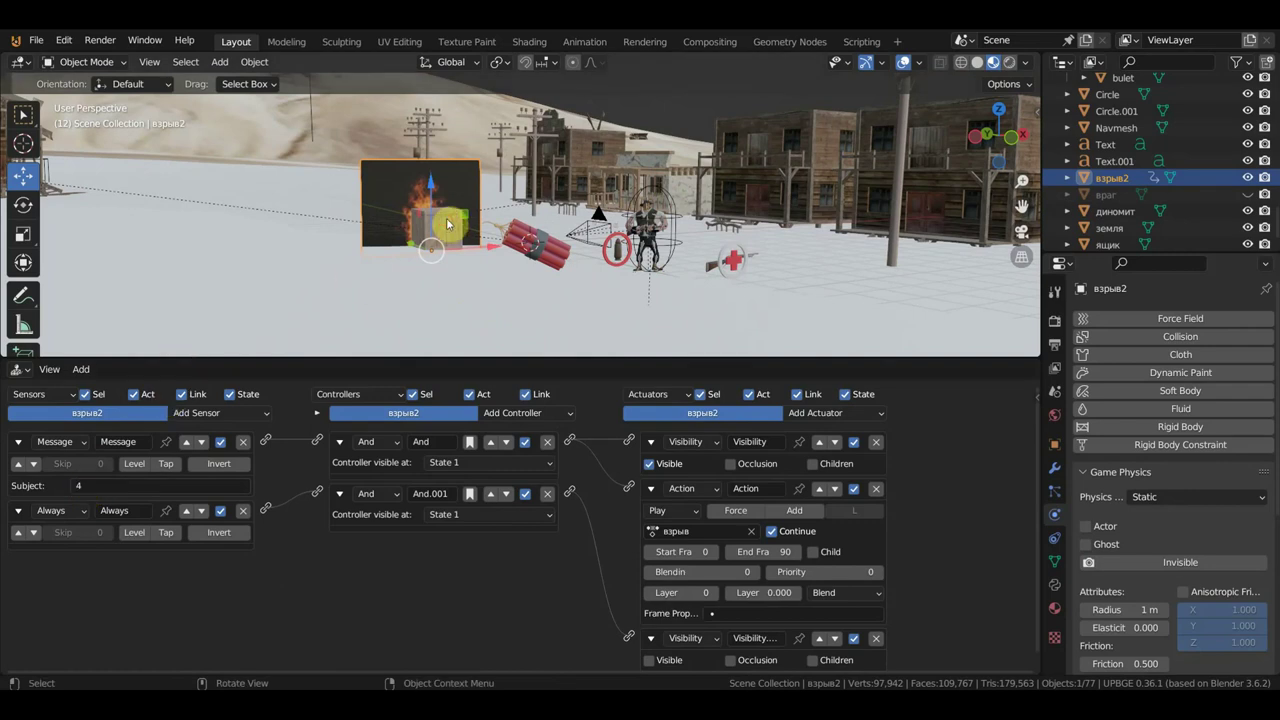
left_click(447, 228)
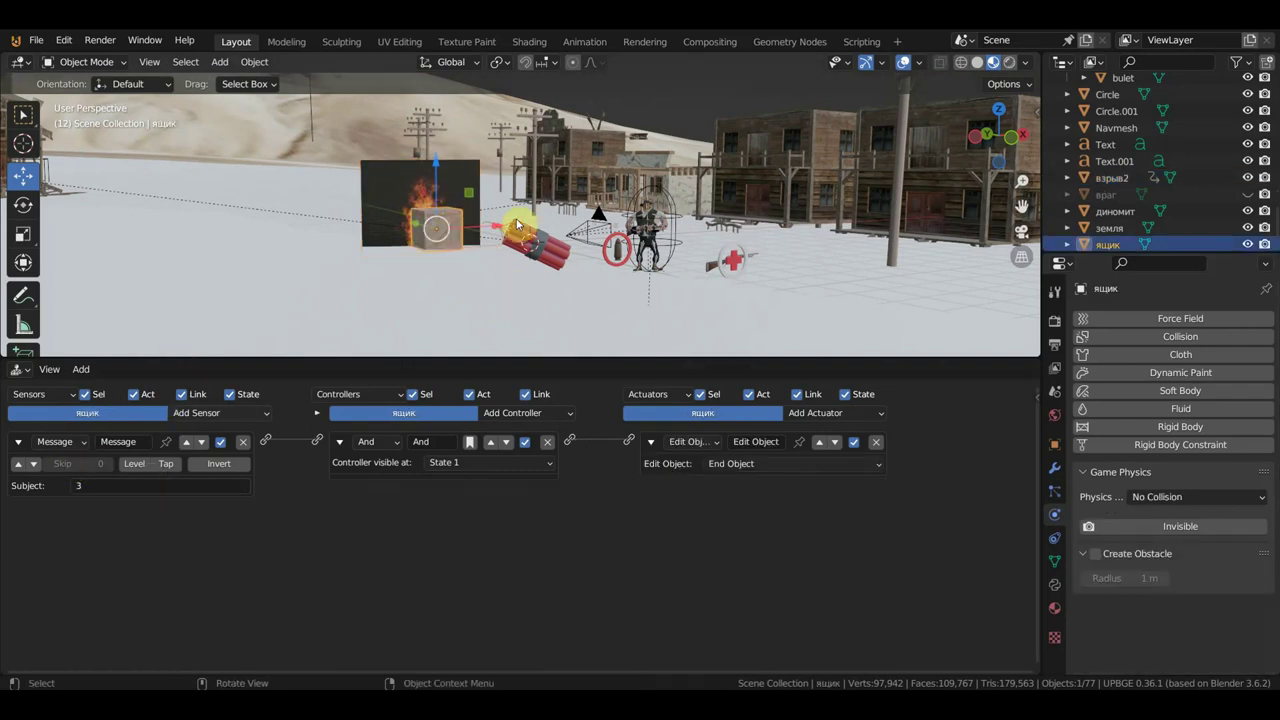
left_click(408, 192)
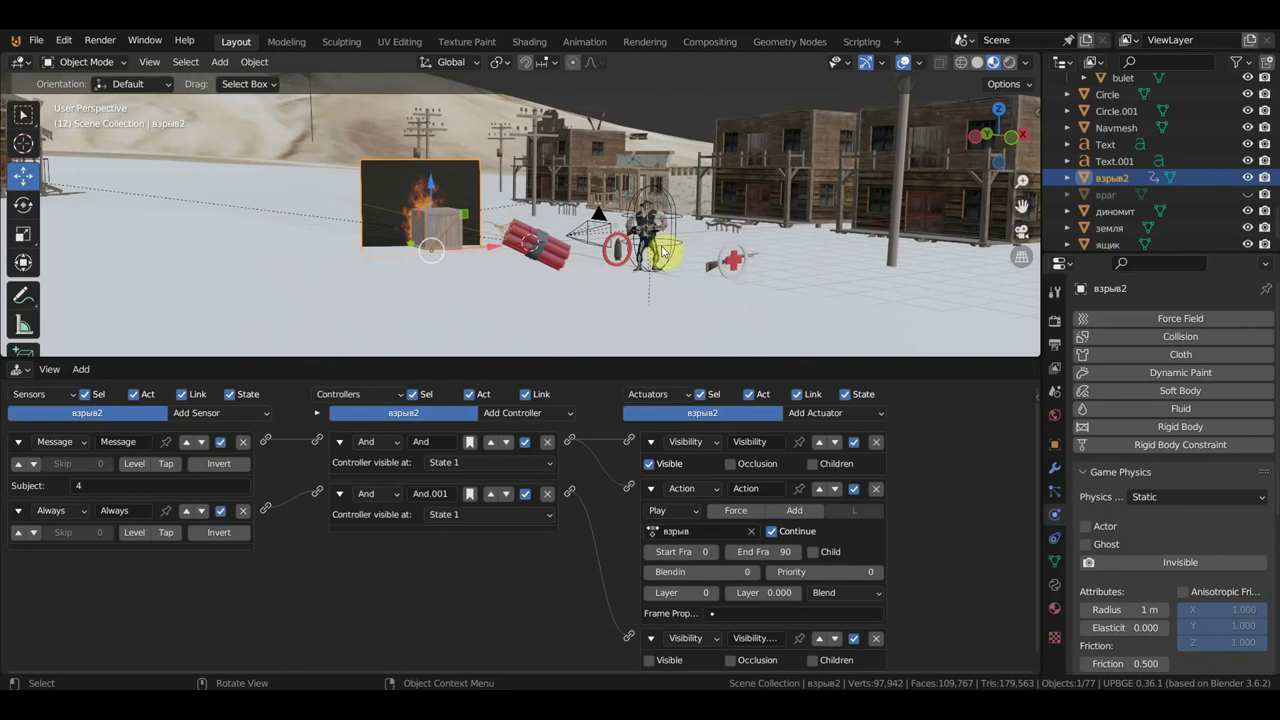
key("p")
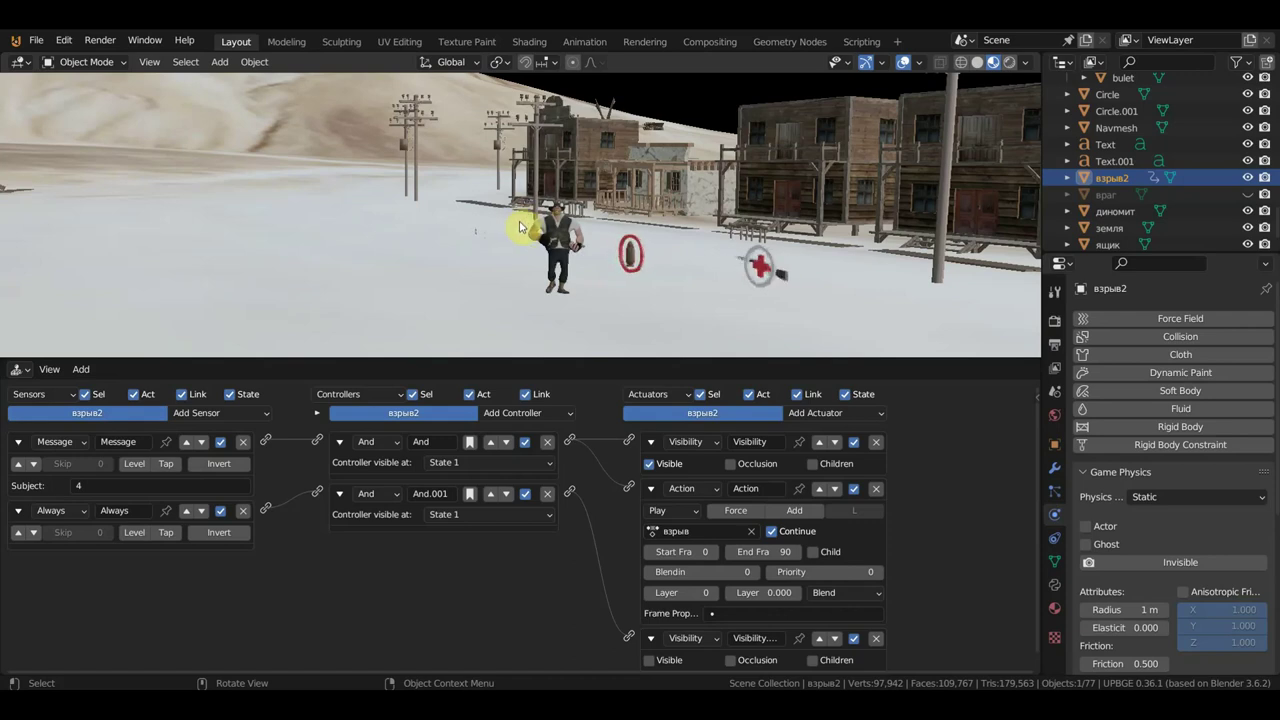
key("Escape")
mouse_move(527, 227)
middle_mouse_down()
mouse_move(413, 243)
mouse_move(416, 200)
middle_mouse_up()
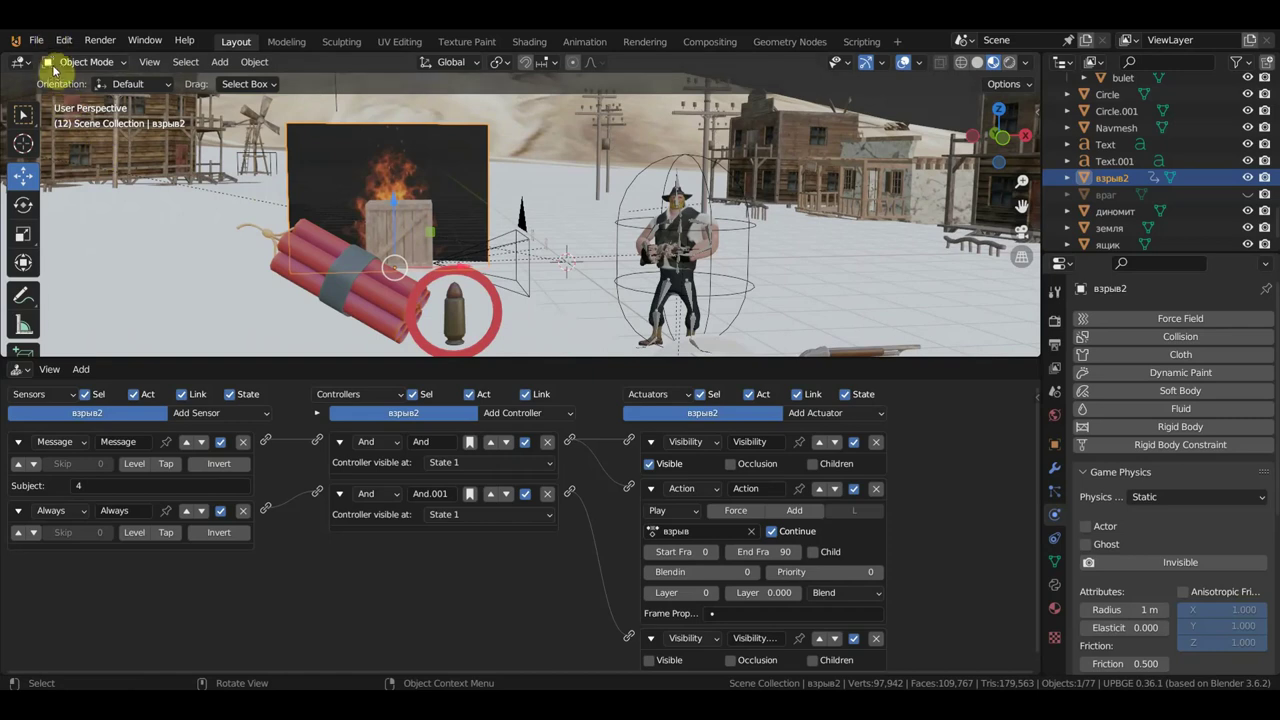
Step: In the Timeline, key взрыв2's location, rotation and scale at frame 20, checking frames 90 and 0
left_click(22, 371)
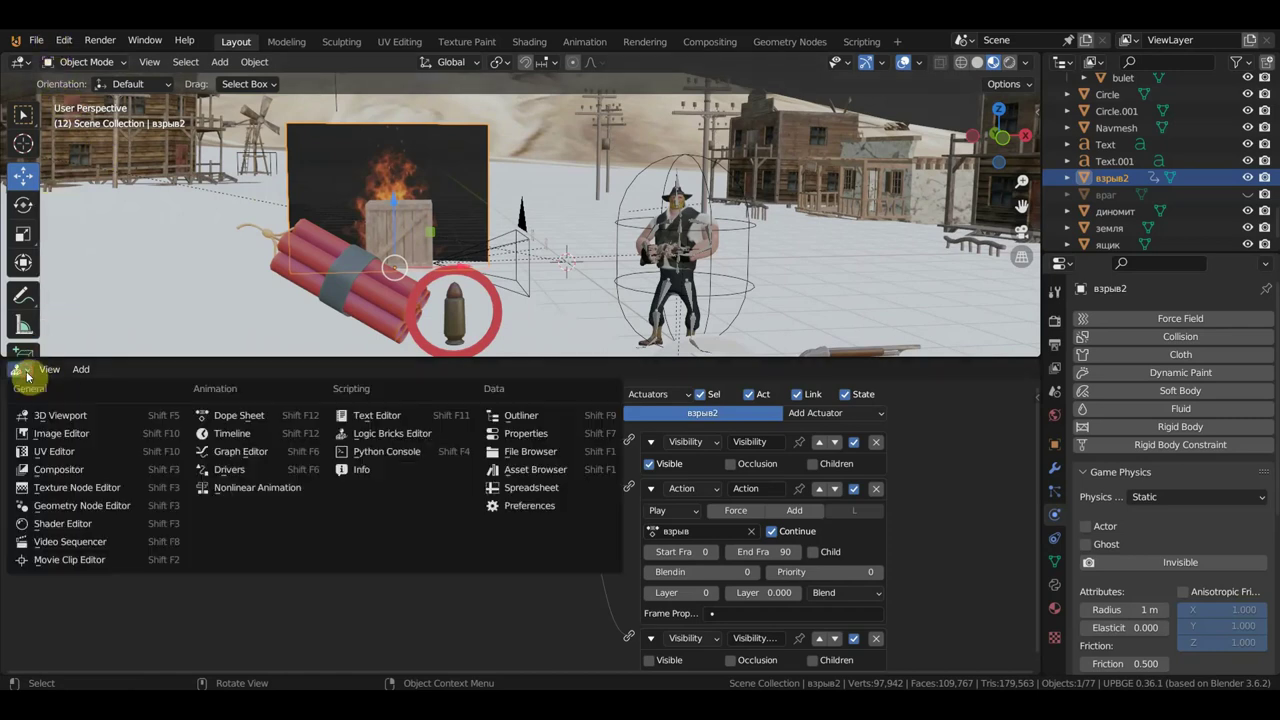
left_click(245, 438)
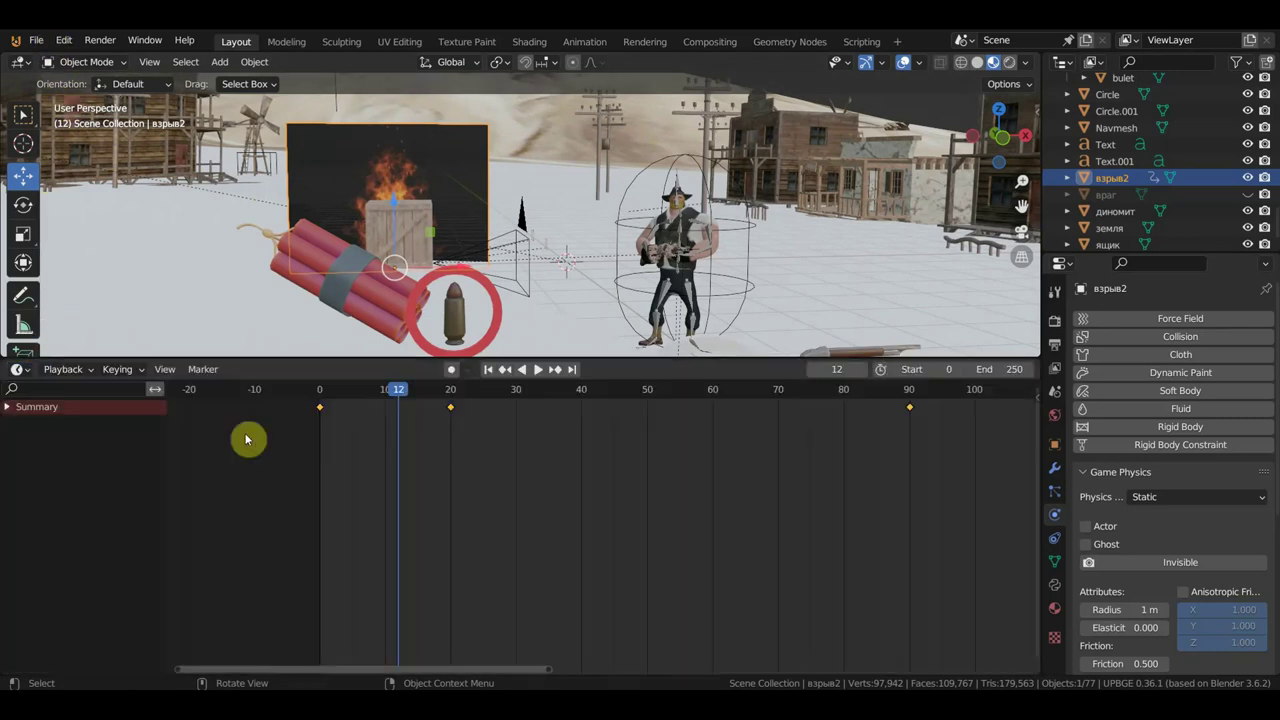
key("space")
mouse_move(413, 393)
left_mouse_down()
mouse_move(911, 420)
mouse_move(330, 406)
mouse_move(450, 414)
left_mouse_up()
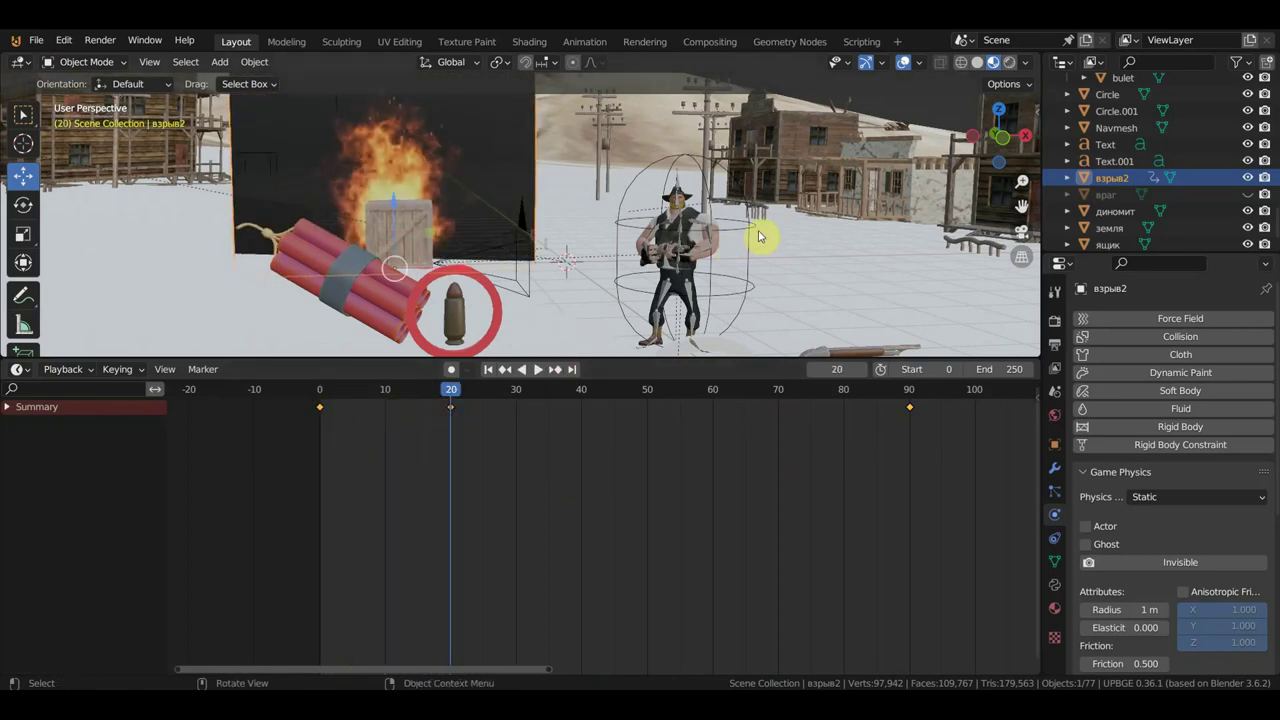
key("i")
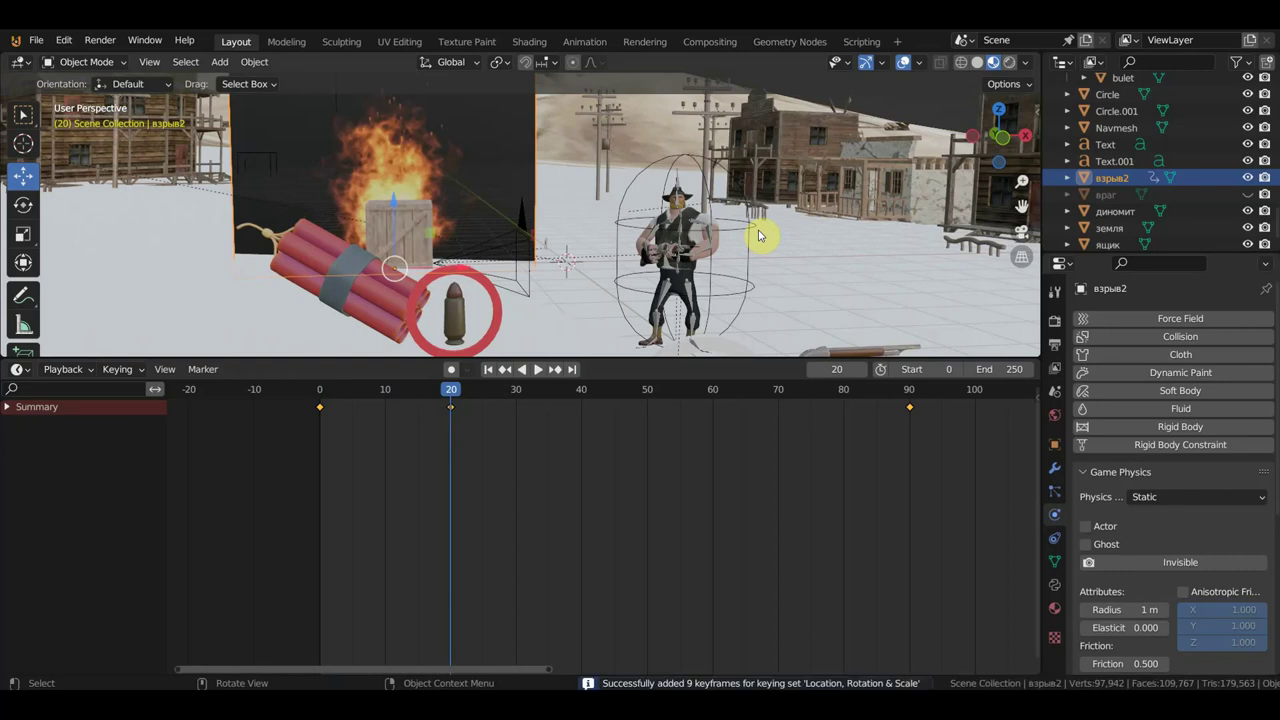
left_click(910, 393)
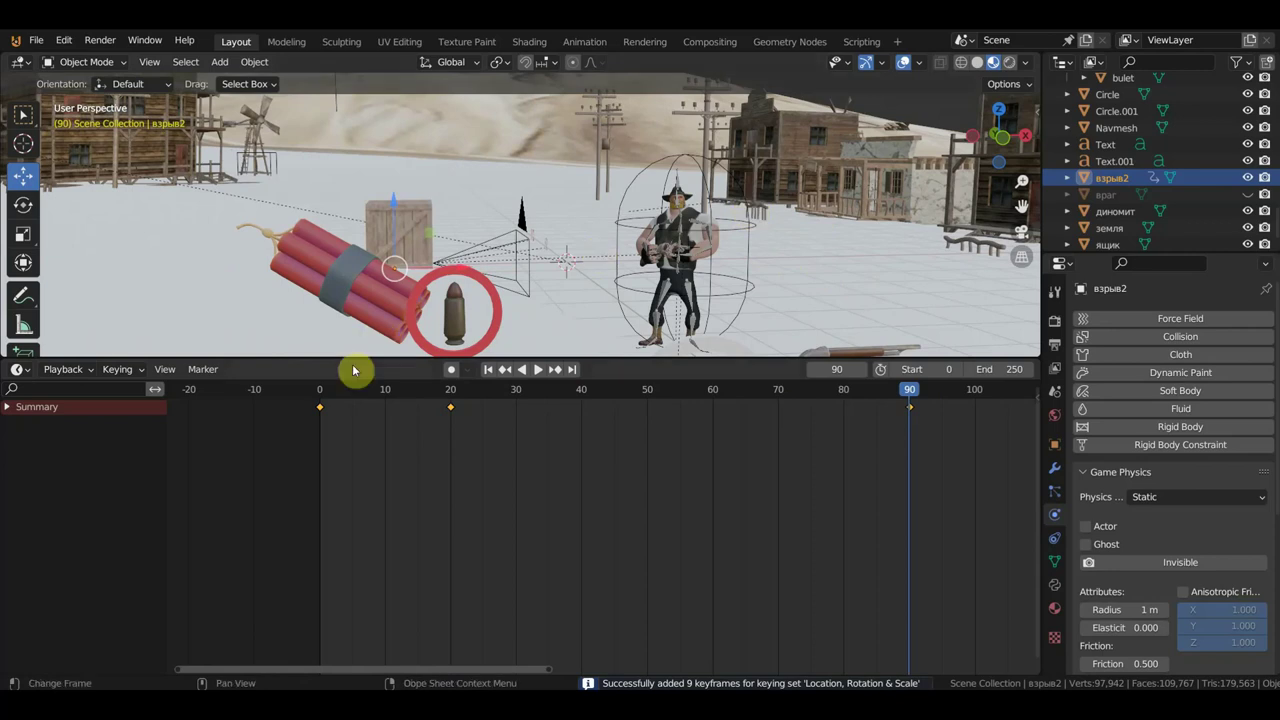
left_click(320, 390)
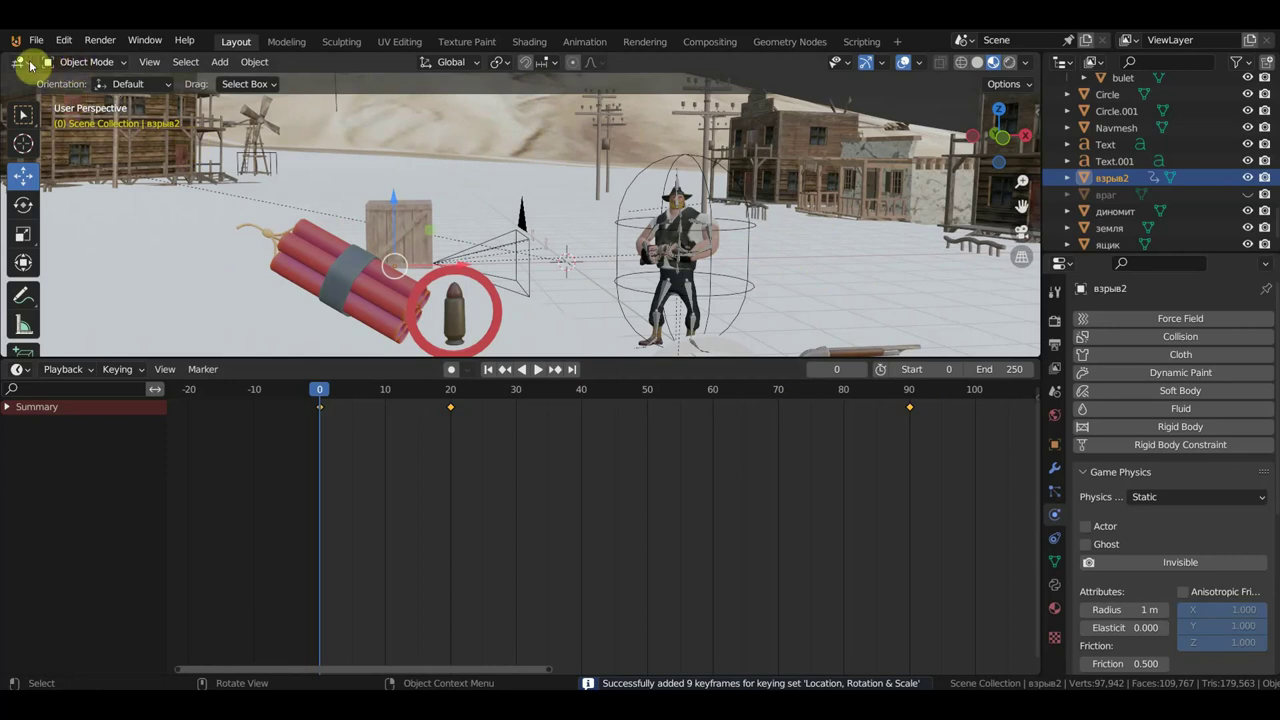
left_click(20, 369)
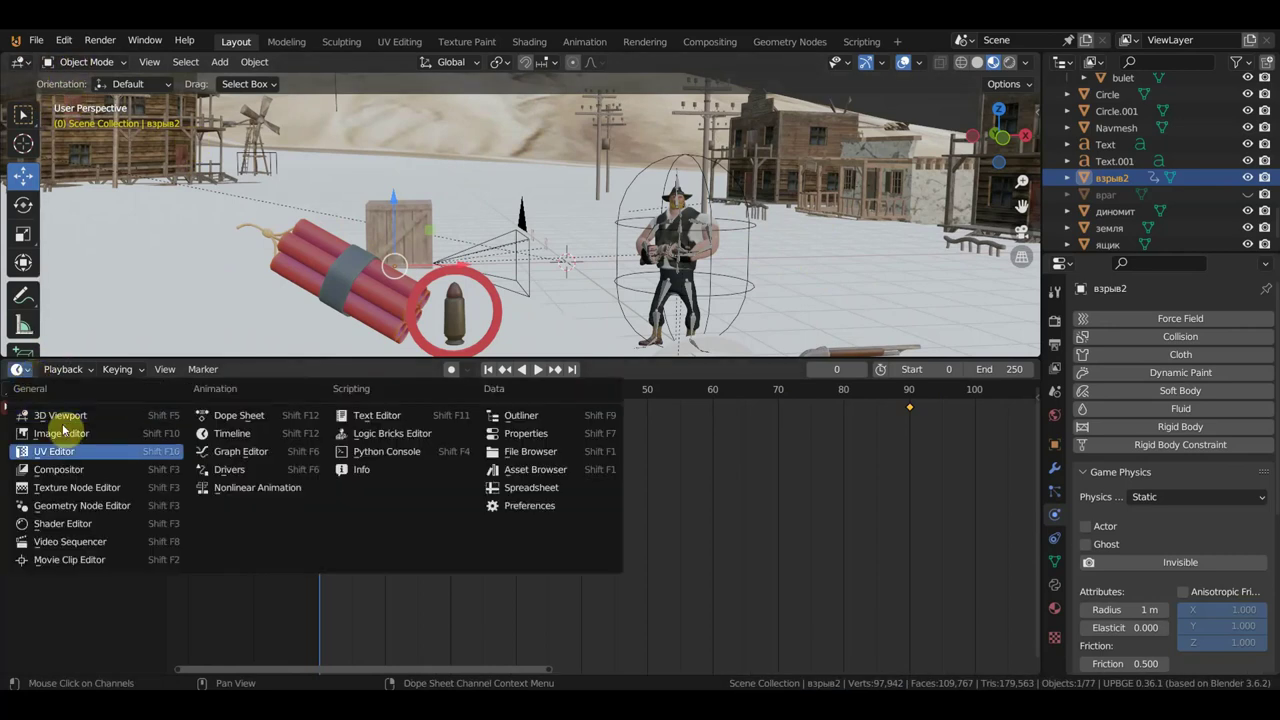
left_click(392, 433)
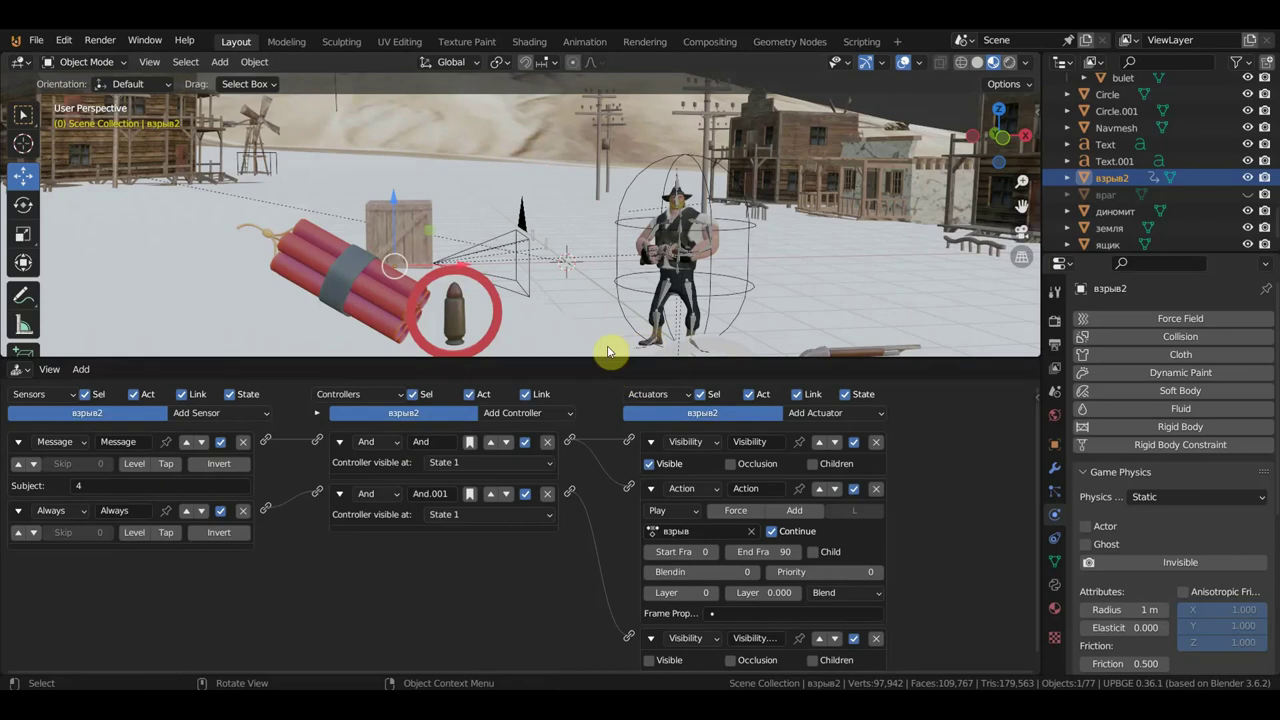
key("p")
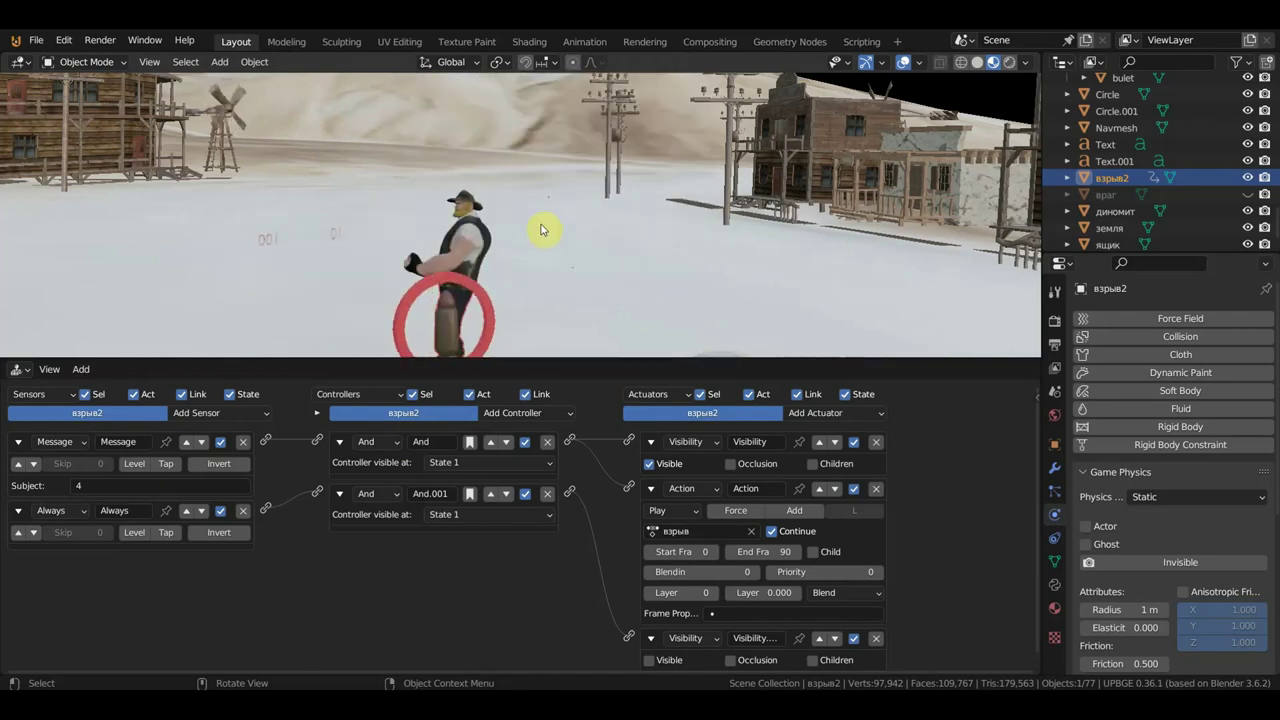
key("Escape")
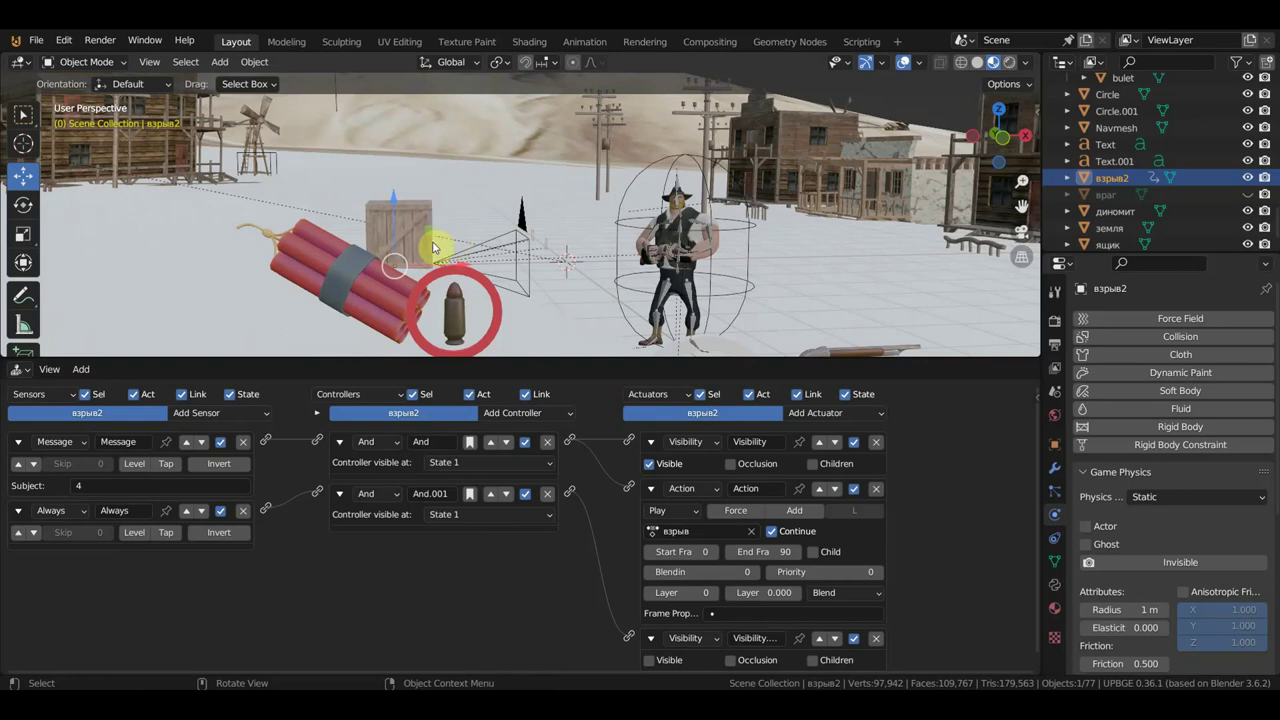
left_click(24, 372)
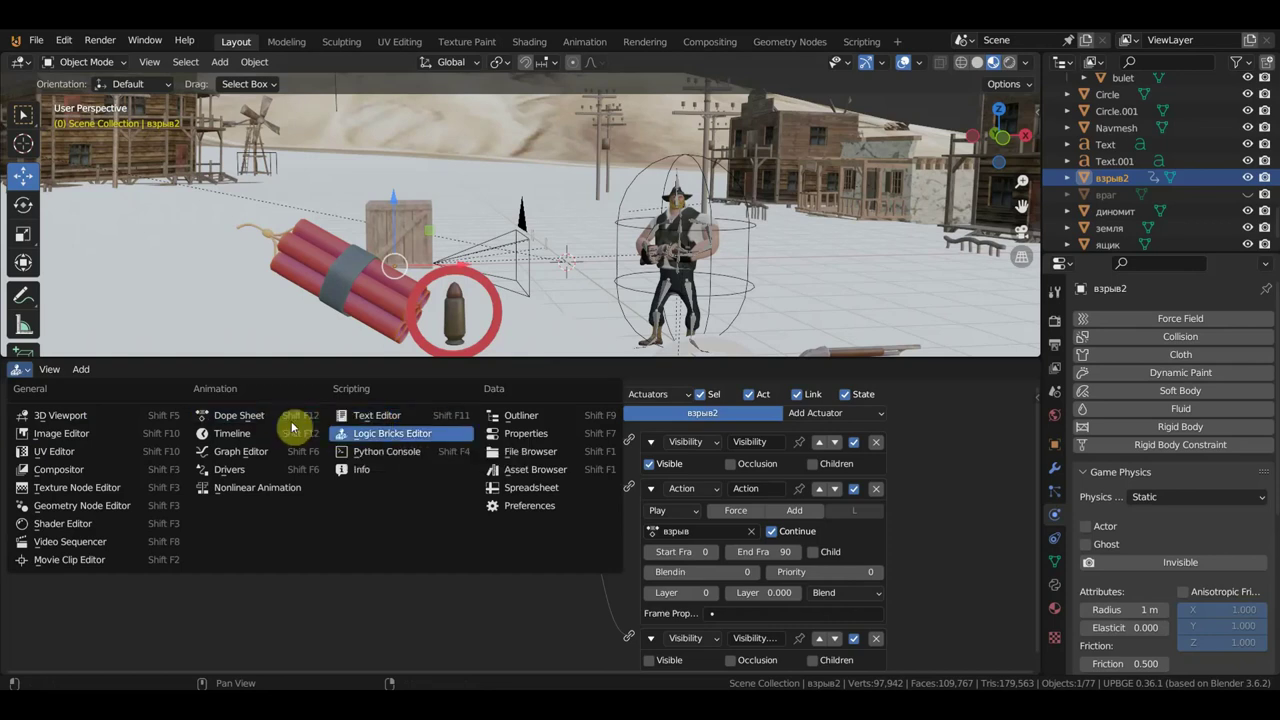
left_click(232, 433)
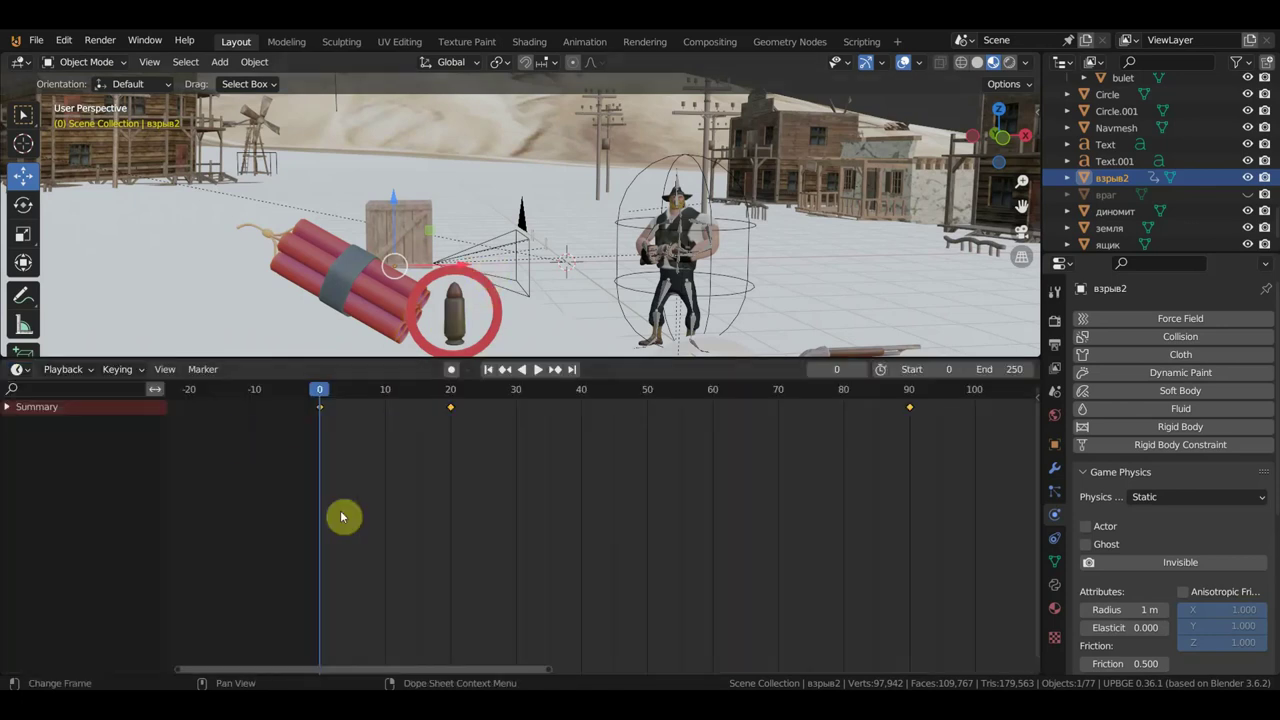
Step: At frame 20, set the fire plane's origin to the 3D cursor twice to place it at the crate
left_click(452, 392)
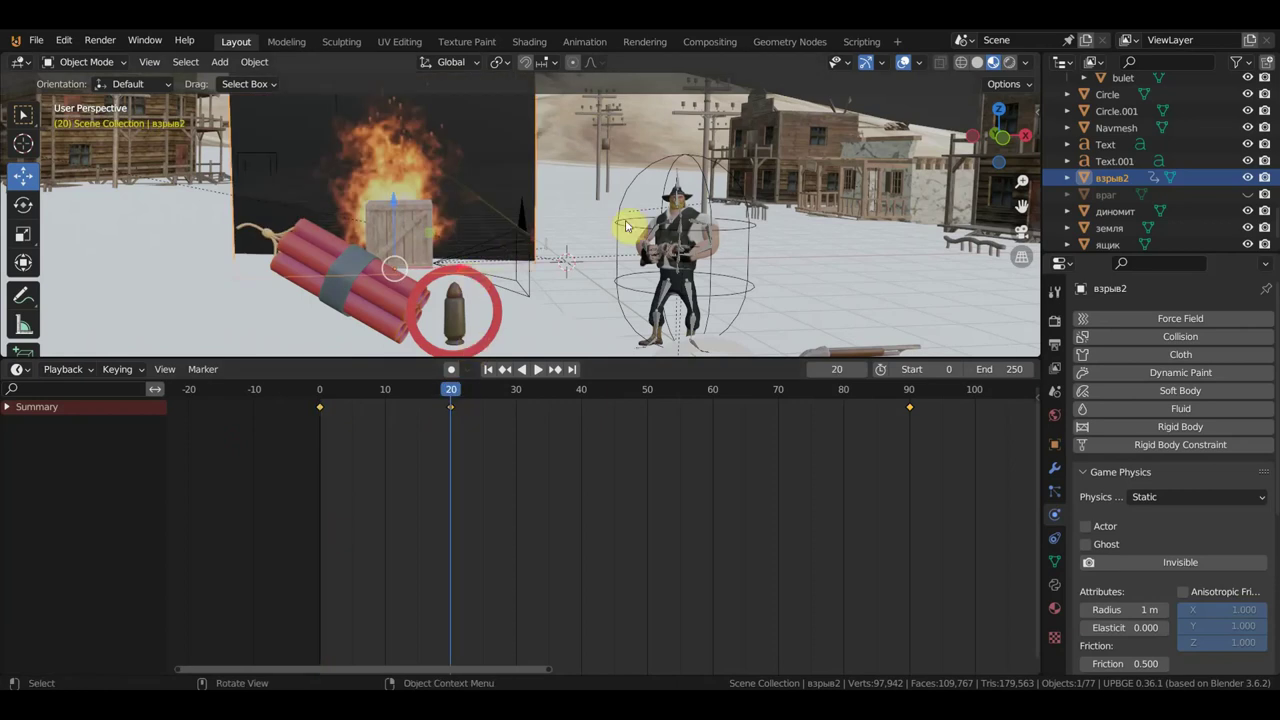
scroll(480, 245, "down", 3)
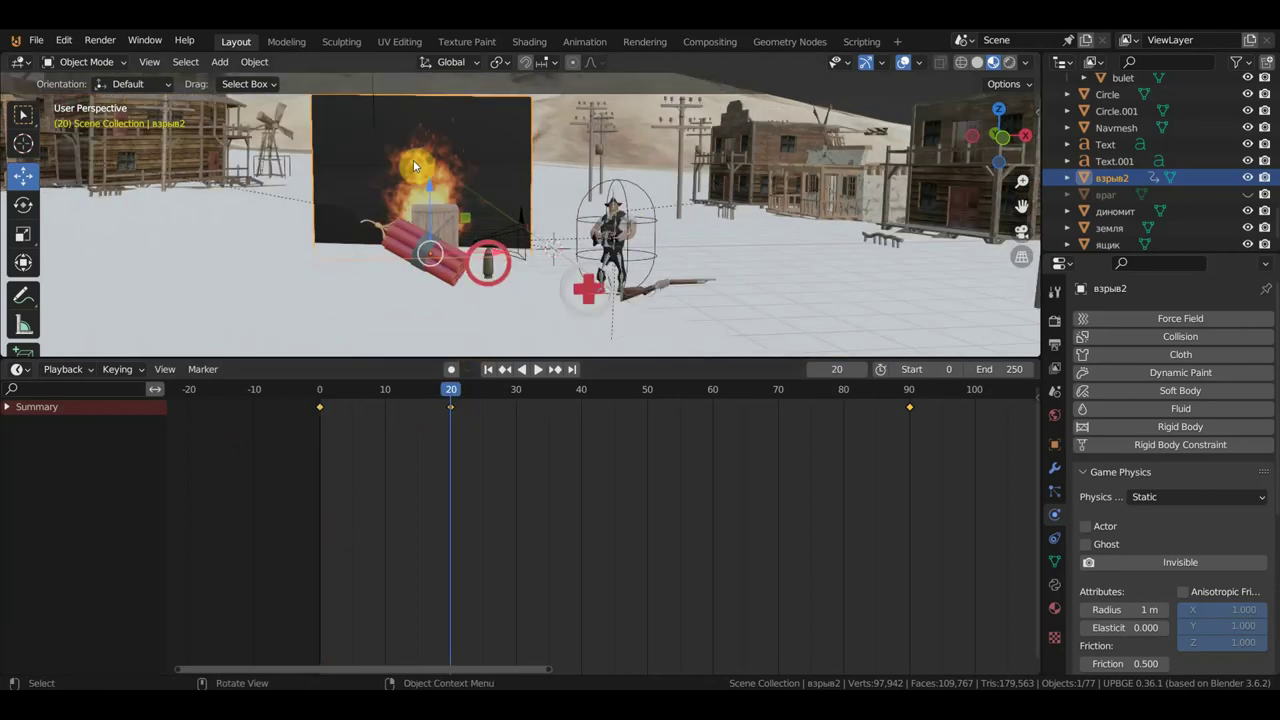
left_click(252, 66)
mouse_move(278, 97)
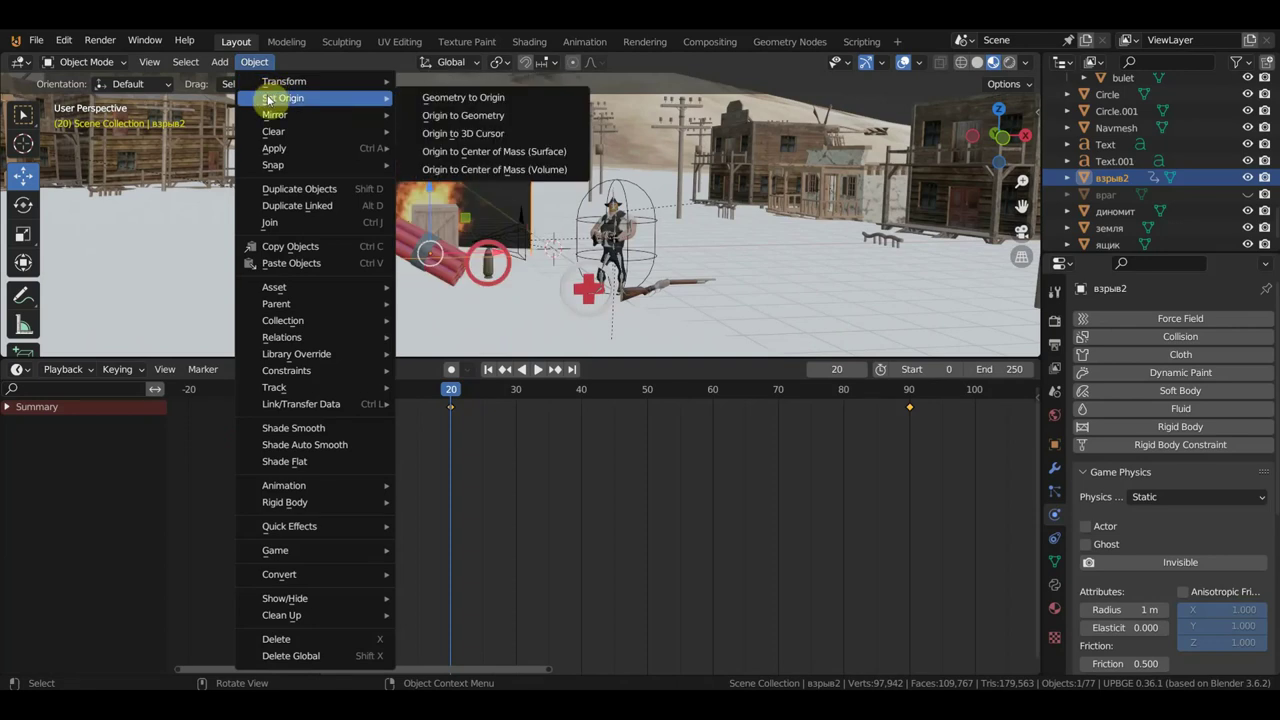
left_click(490, 135)
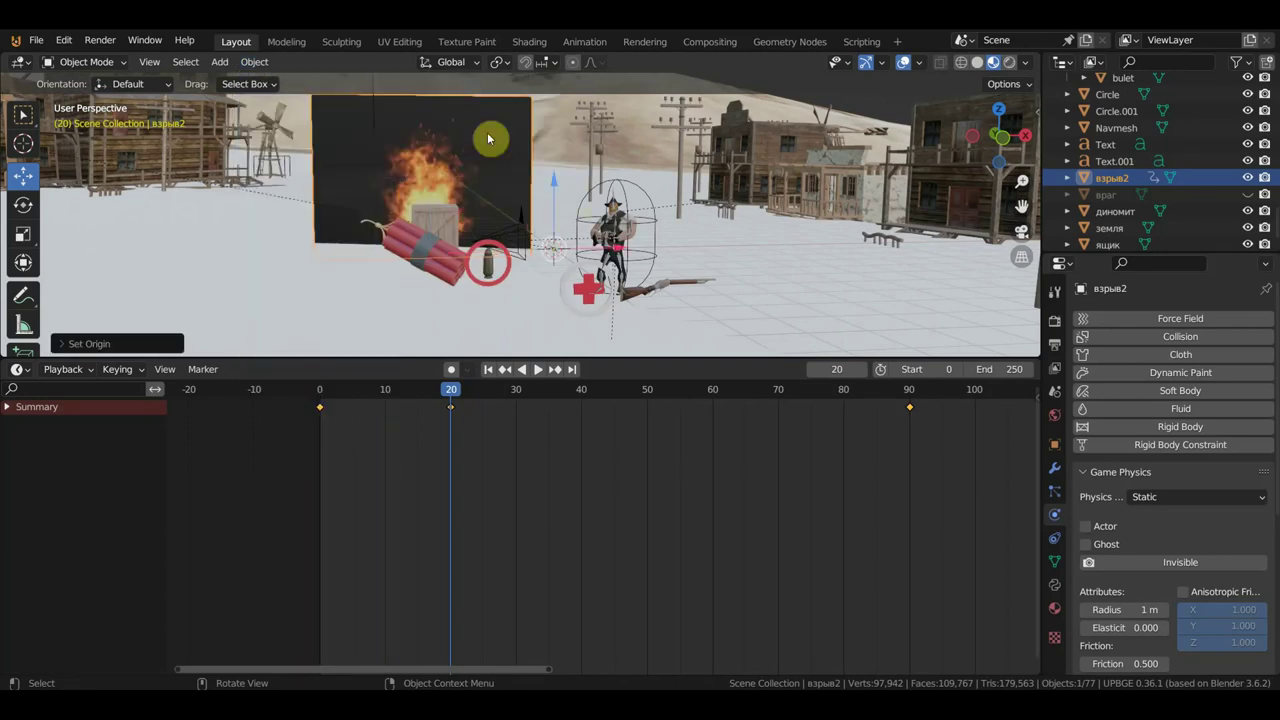
scroll(569, 280, "up", 2)
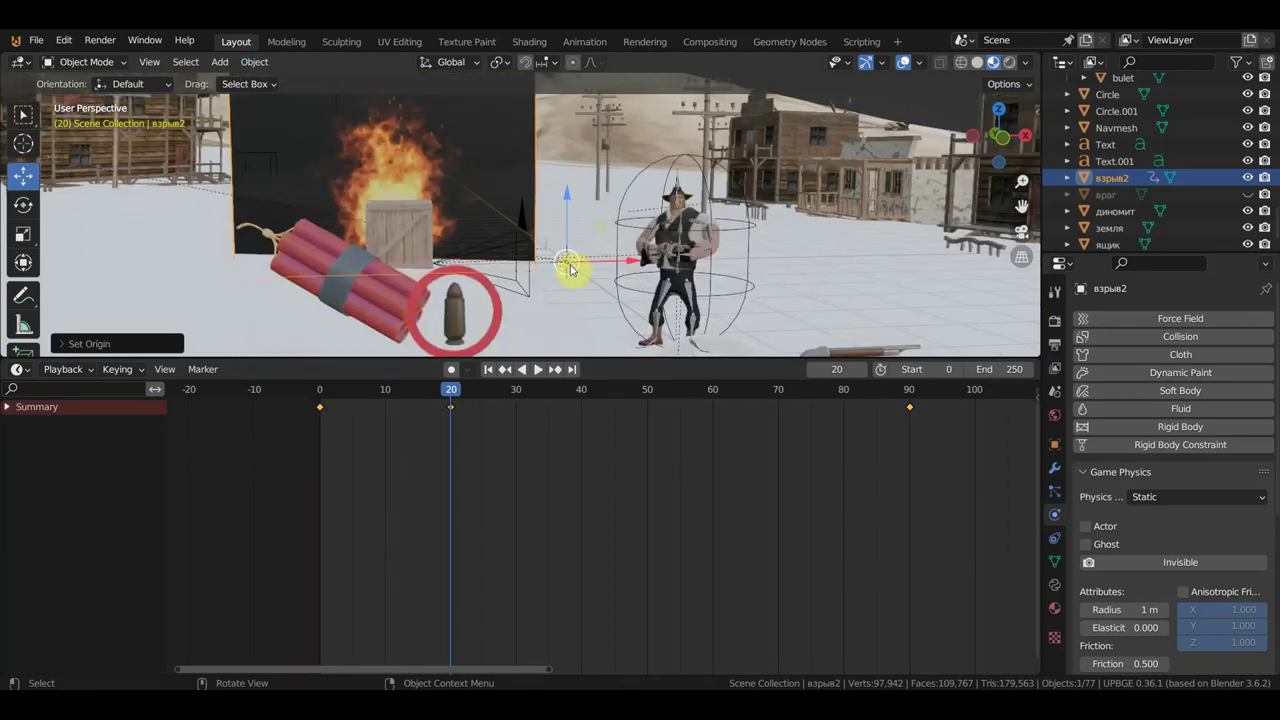
scroll(569, 268, "down", 2)
scroll(575, 283, "up", 2)
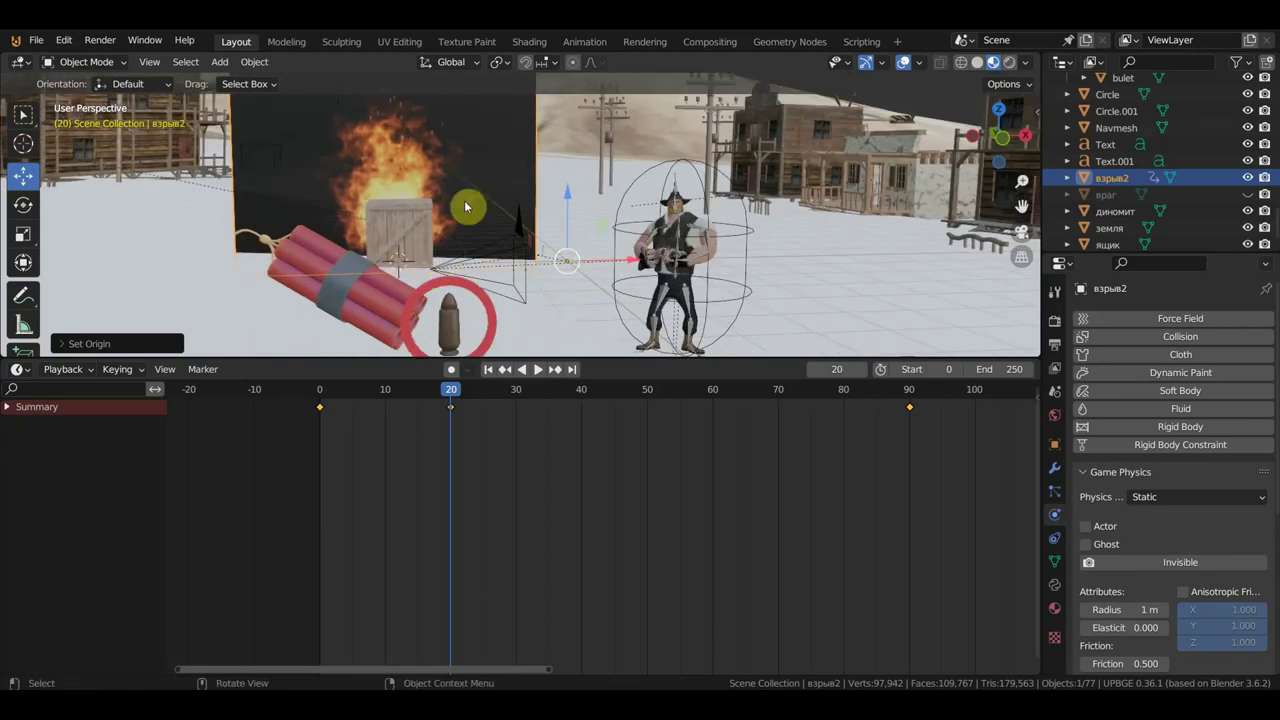
left_click(254, 63)
mouse_move(283, 98)
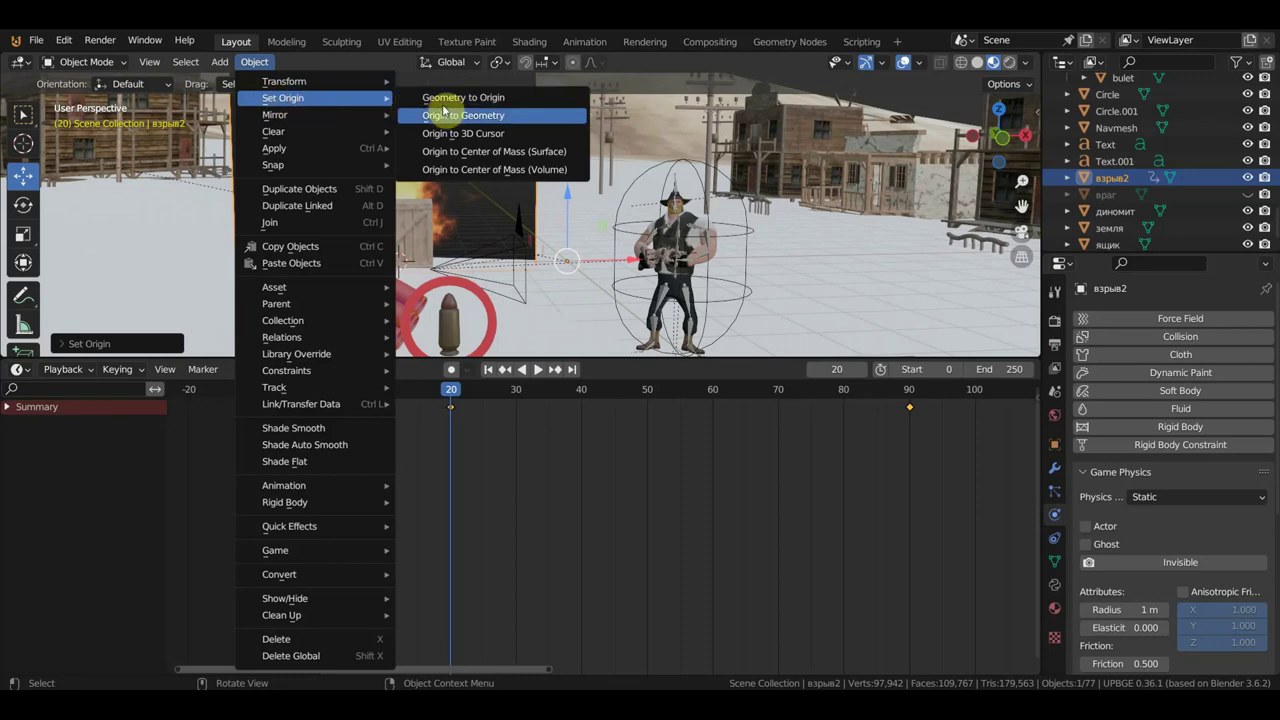
left_click(489, 133)
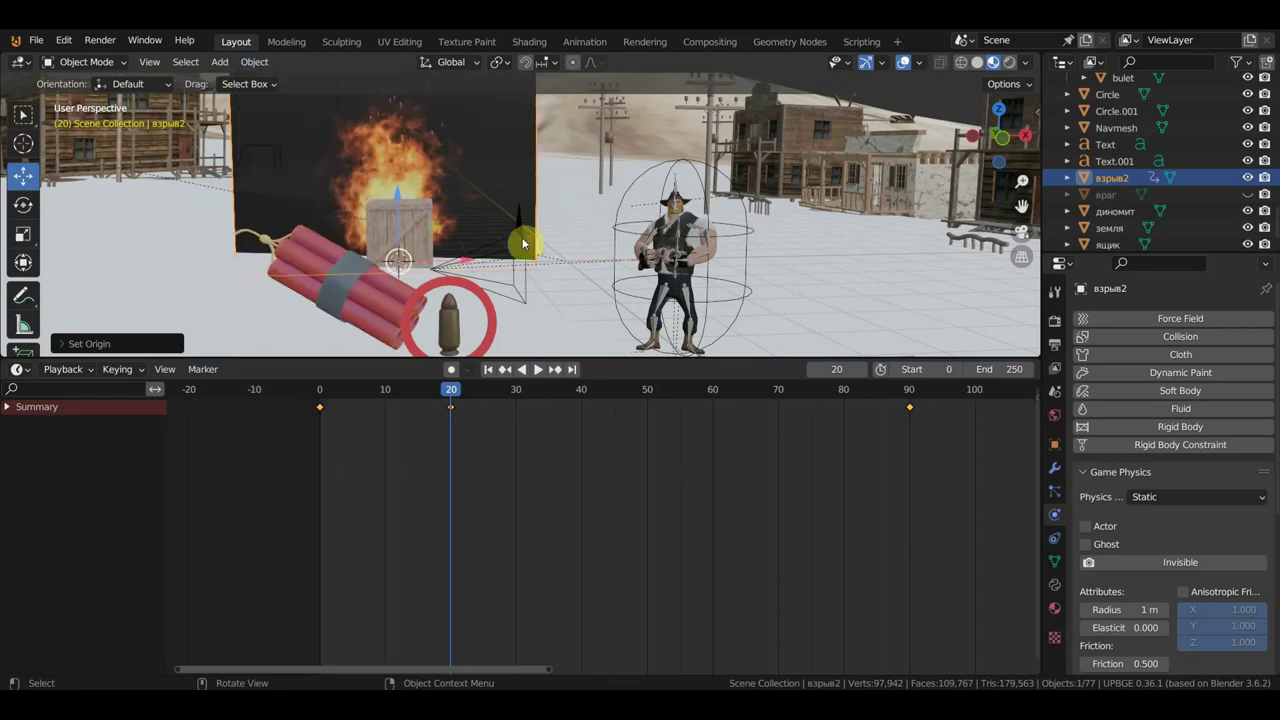
mouse_move(526, 240)
middle_mouse_down()
mouse_move(433, 265)
mouse_move(532, 267)
mouse_move(442, 262)
middle_mouse_up()
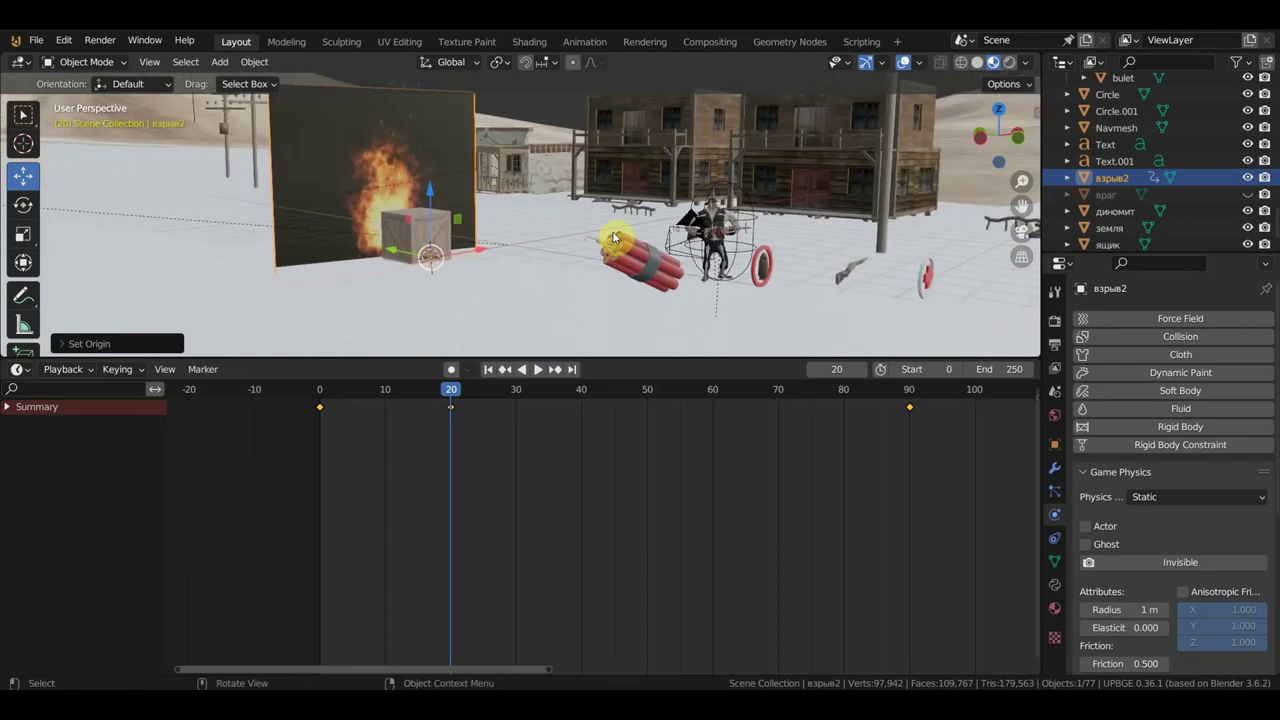
Step: Insert a location, rotation and scale keyframe at frame 20 and check frames 0 and 90
key("i")
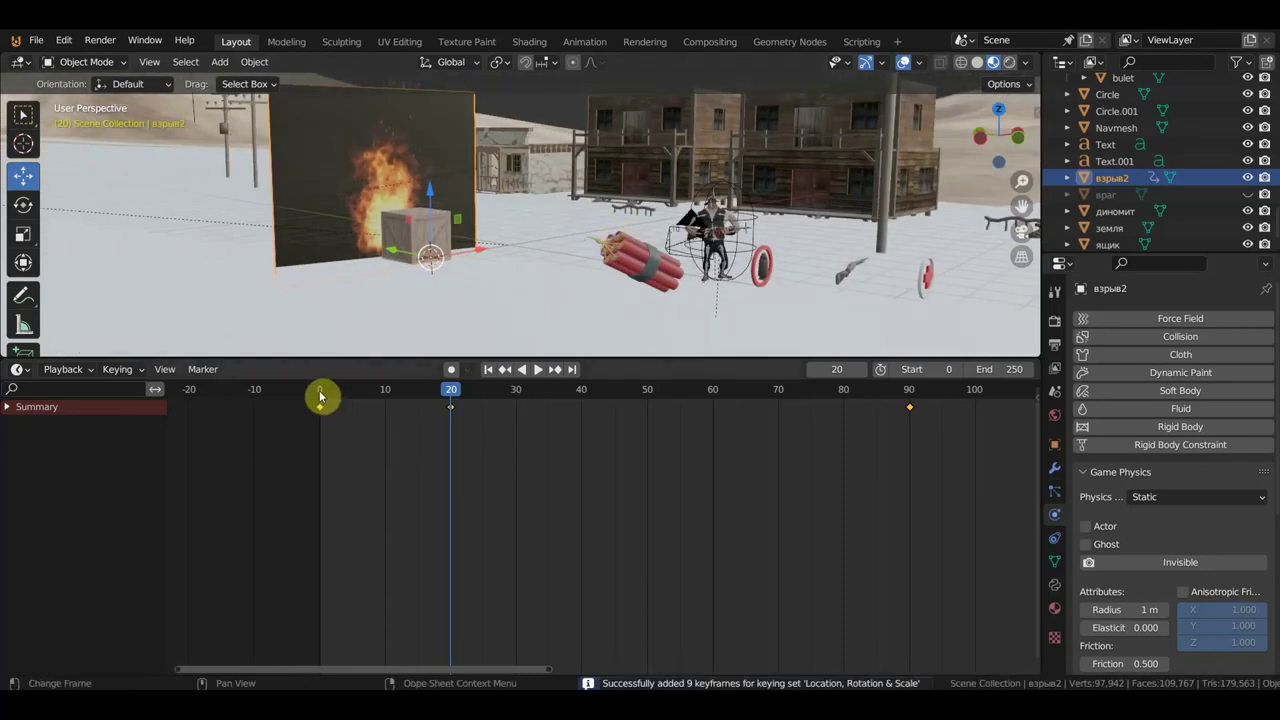
left_click(320, 397)
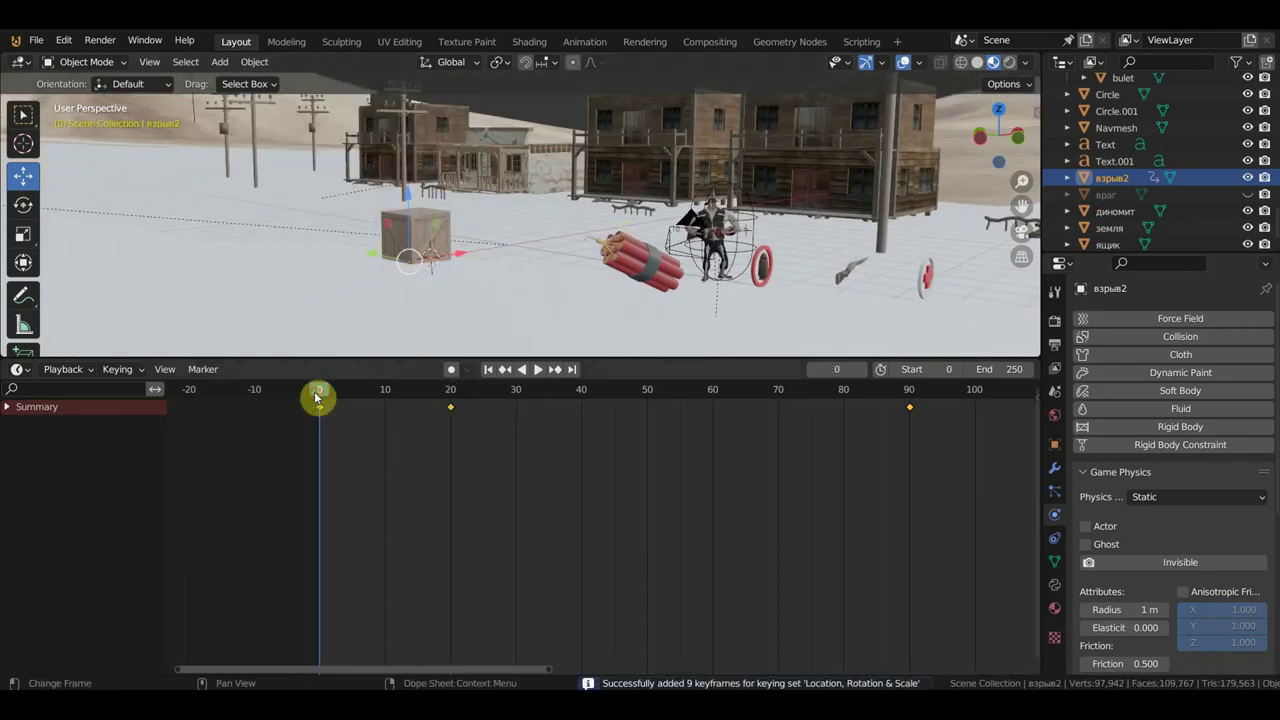
left_click(909, 395)
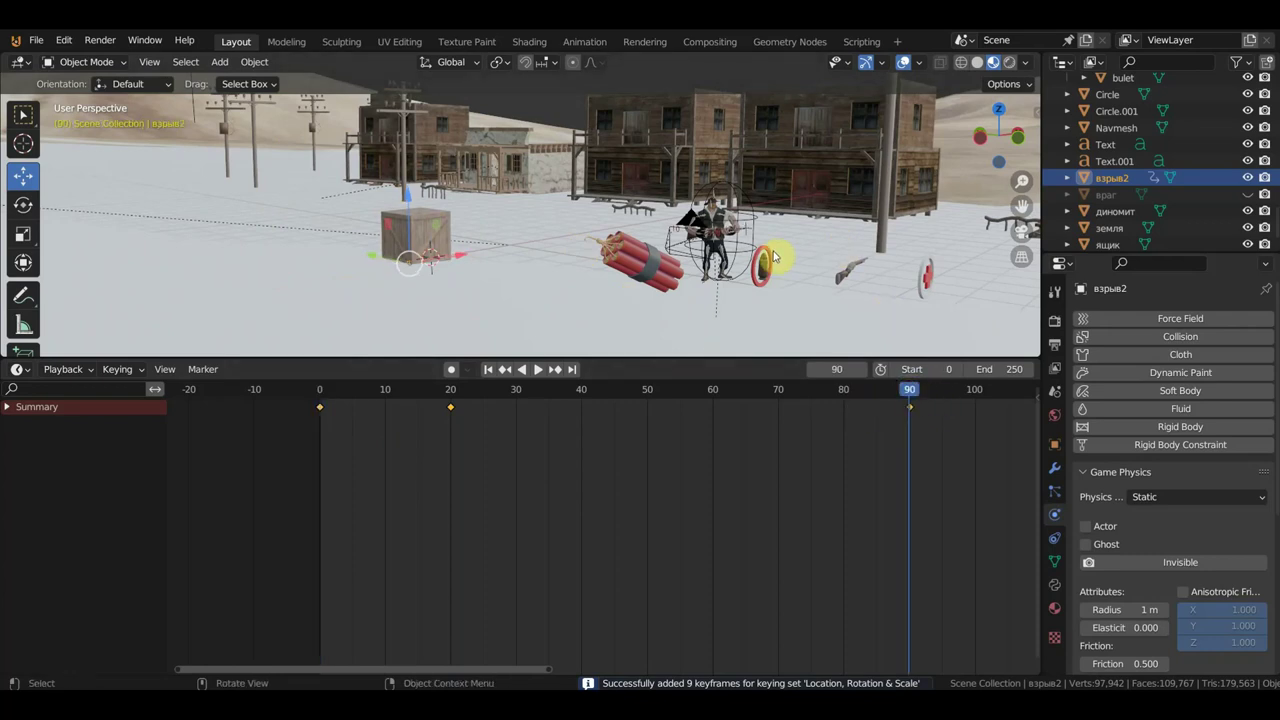
Step: Test-run the game to watch the crate and dynamite disappear, then return to frame 20
key("p")
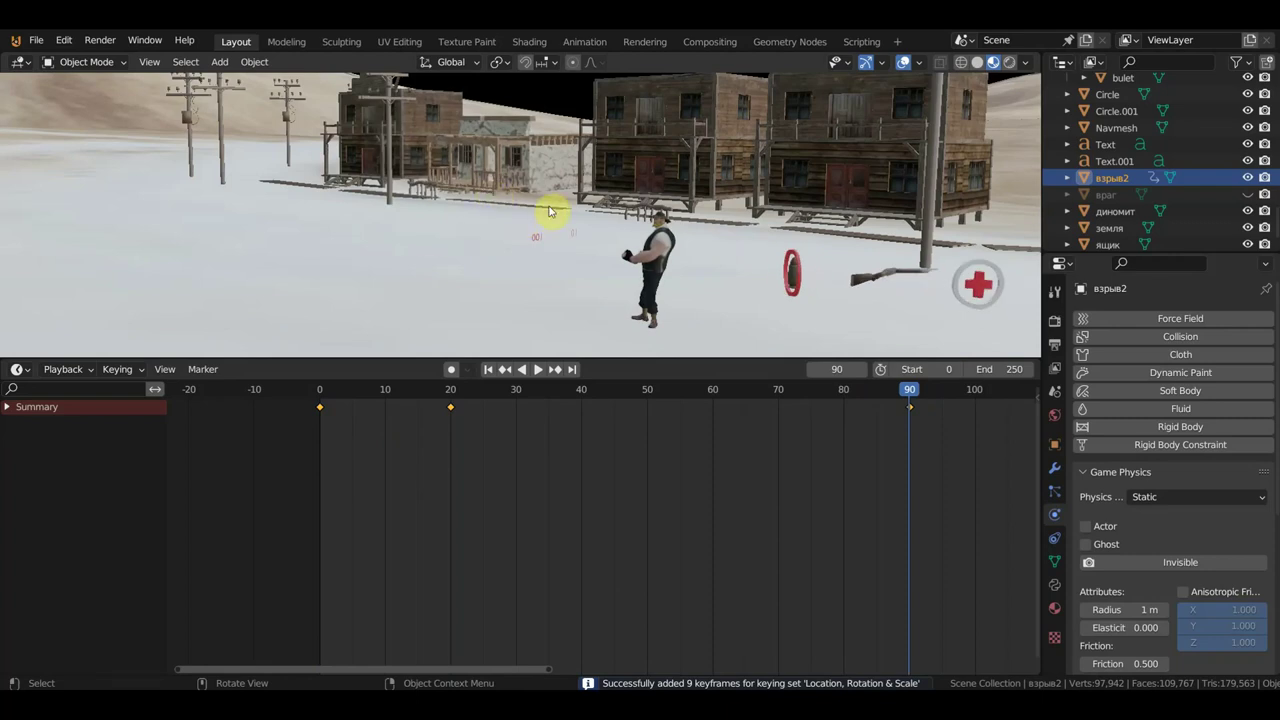
key("Escape")
mouse_move(534, 214)
middle_mouse_down()
mouse_move(493, 222)
mouse_move(501, 233)
middle_mouse_up()
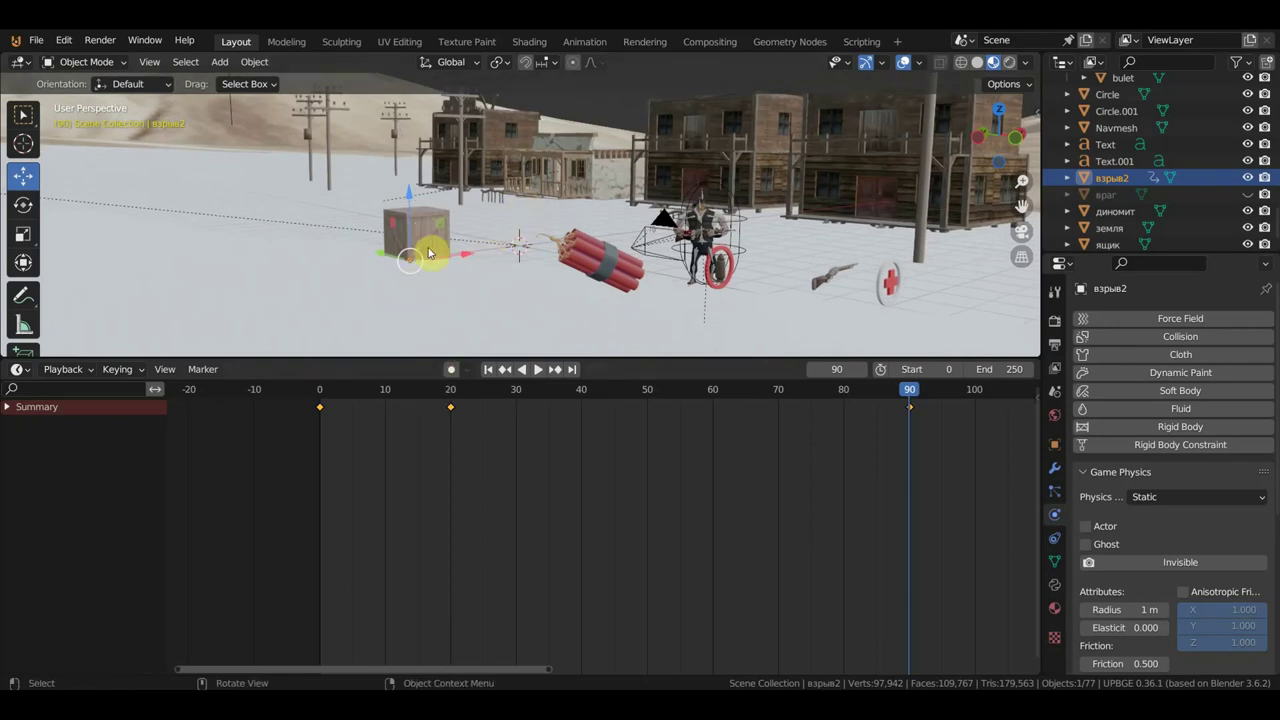
left_click(451, 389)
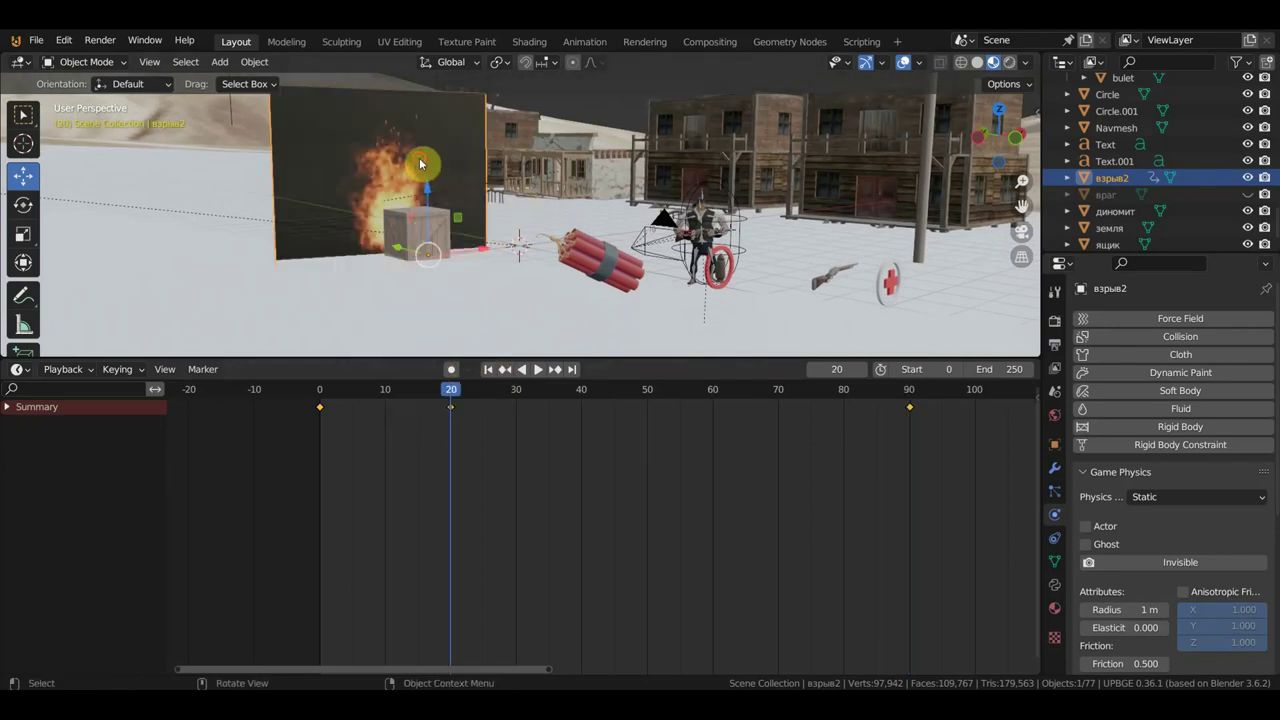
Step: Delete the old взрыв2 plane and import the Untitled 1 fire video as an image plane
key("Delete")
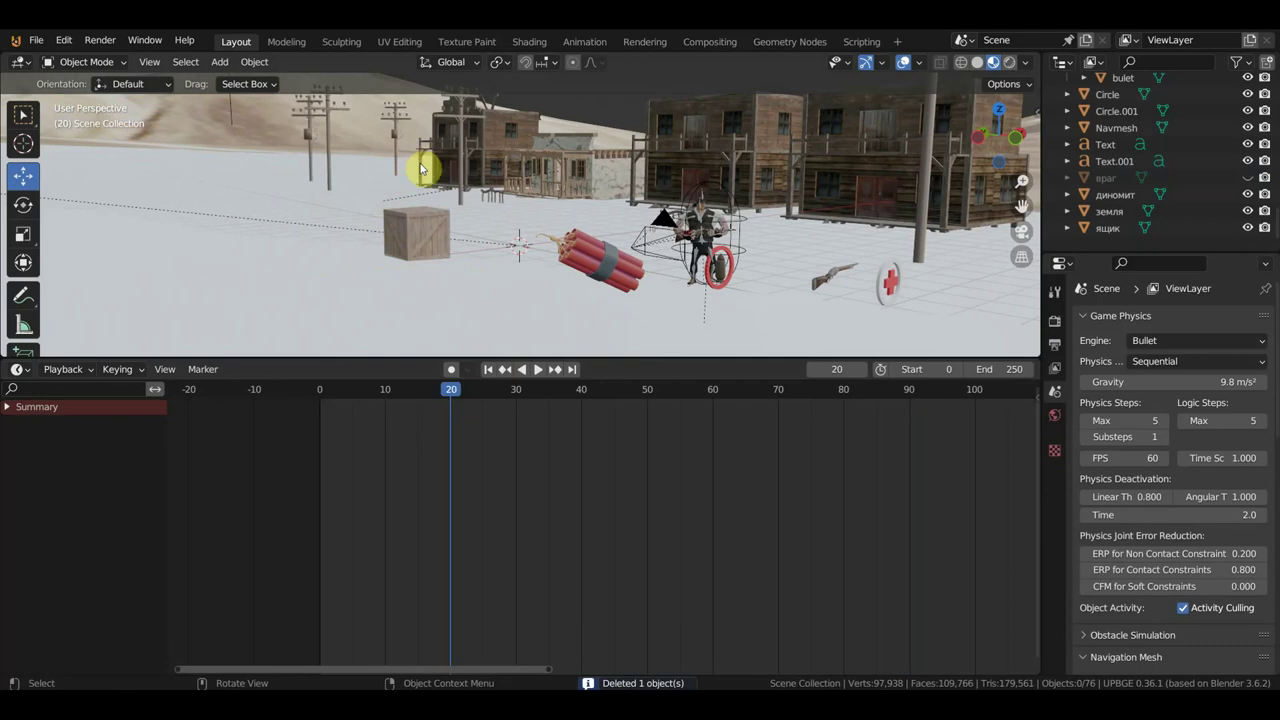
key("shift+a")
mouse_move(312, 233)
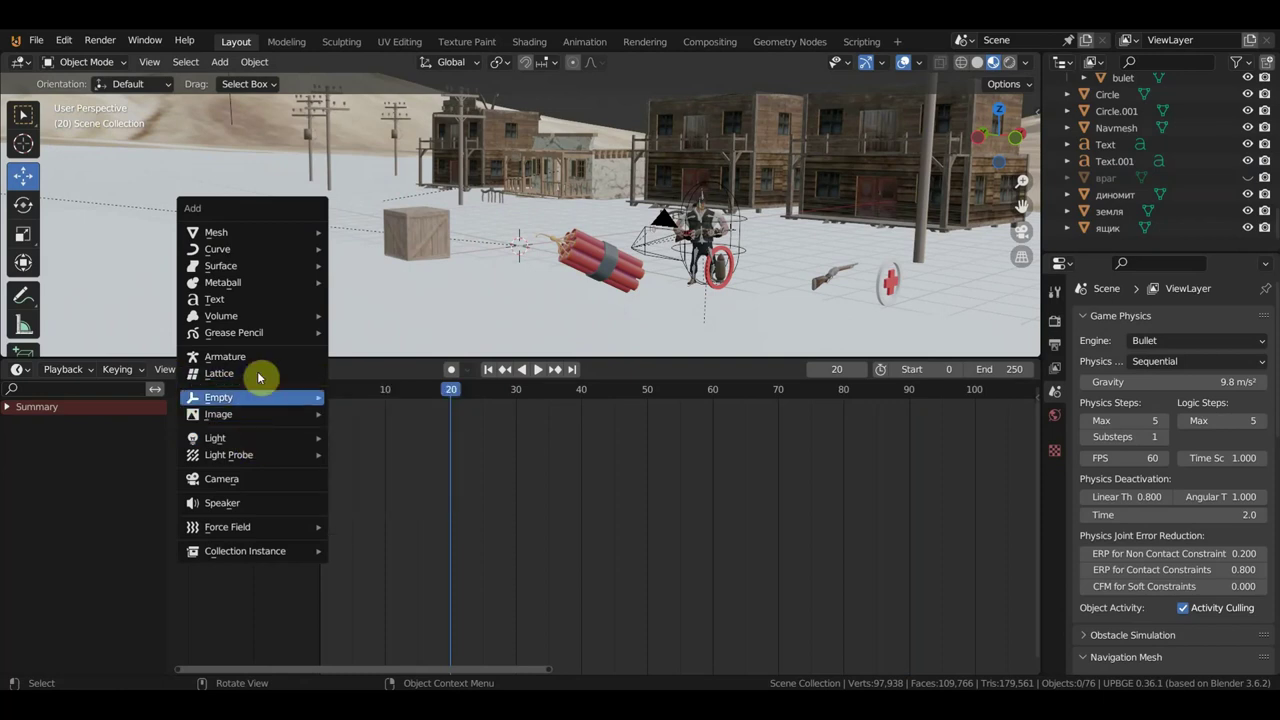
mouse_move(257, 414)
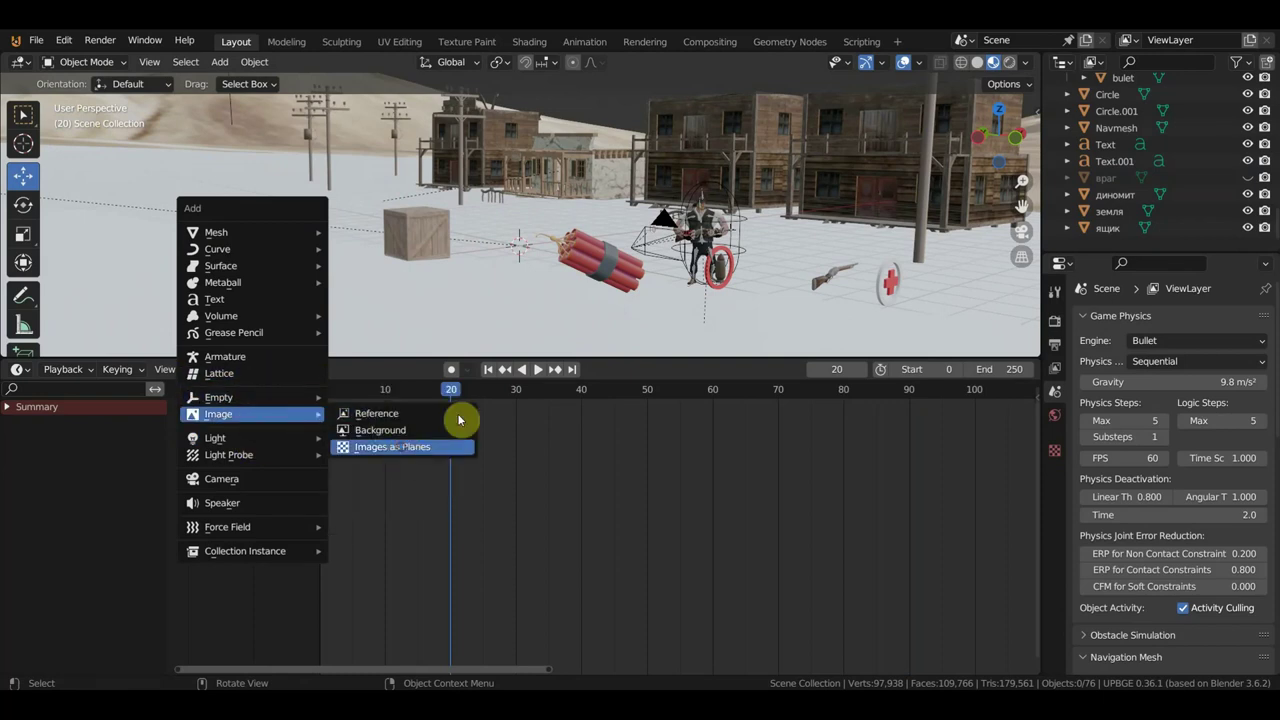
left_click(410, 447)
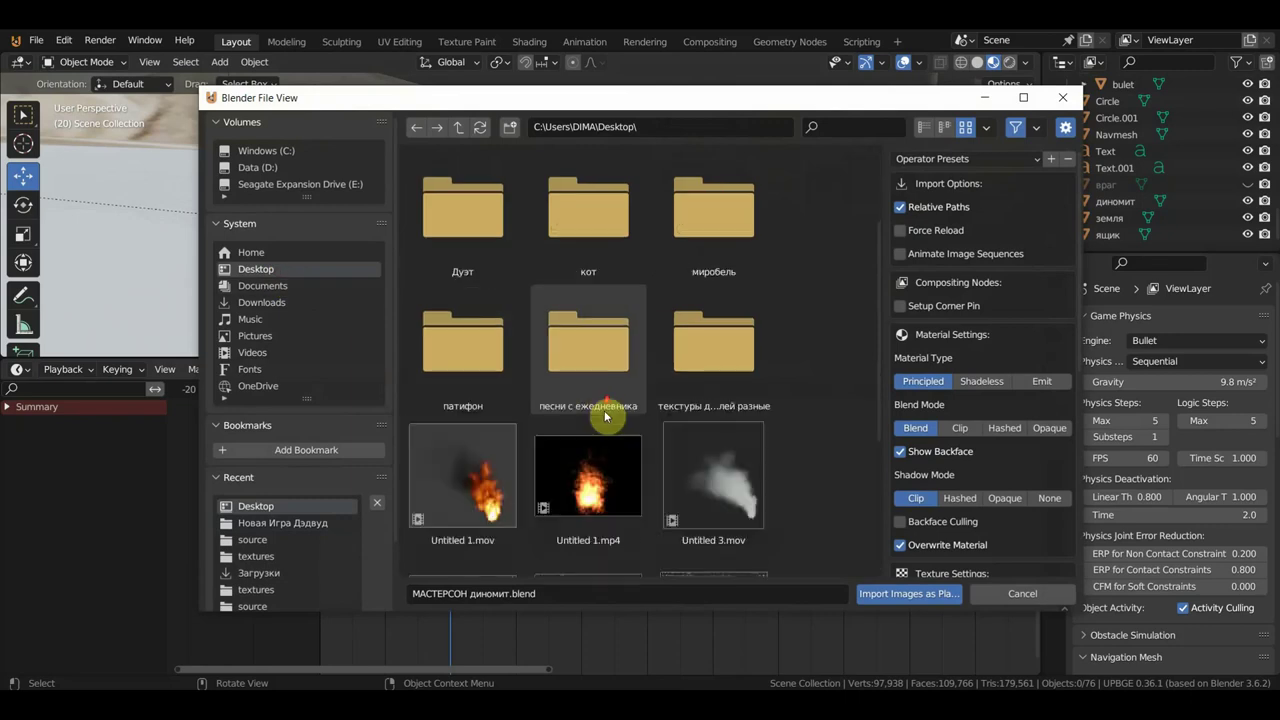
scroll(604, 410, "down", 3)
double_click(600, 335)
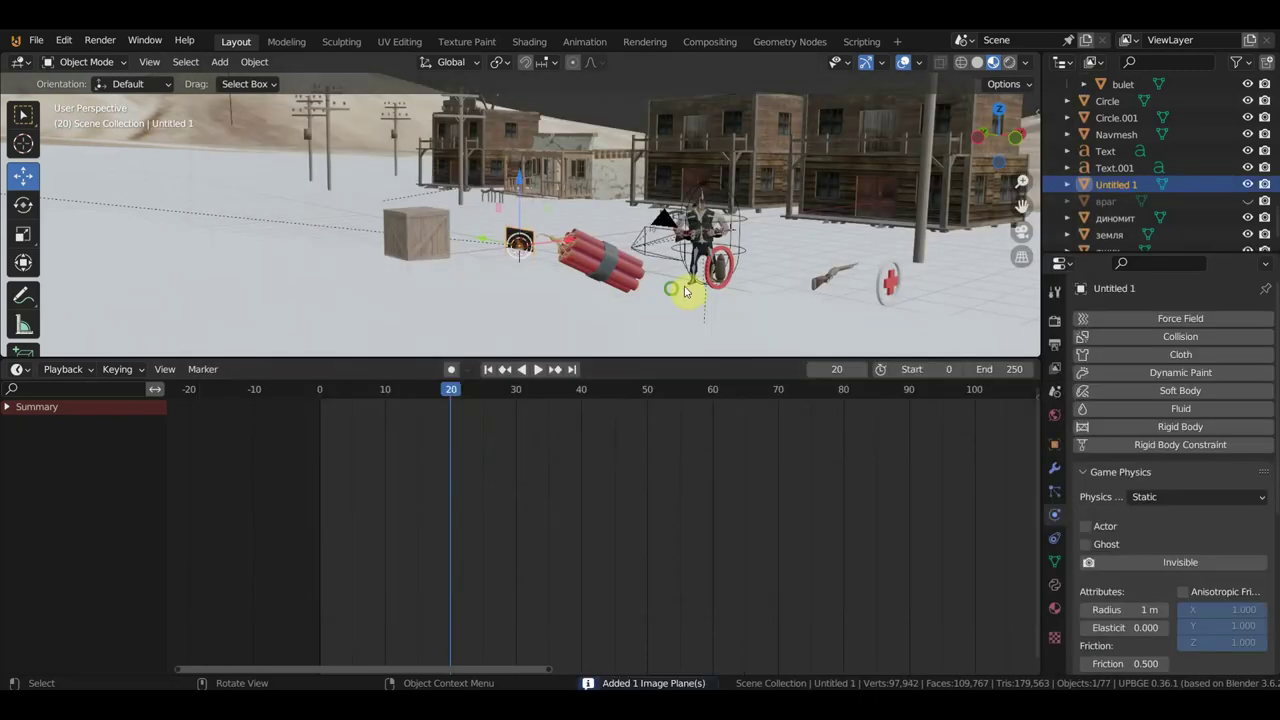
Step: Move the new fire plane into position and scale it up
middle_click_drag(686, 286, 628, 295)
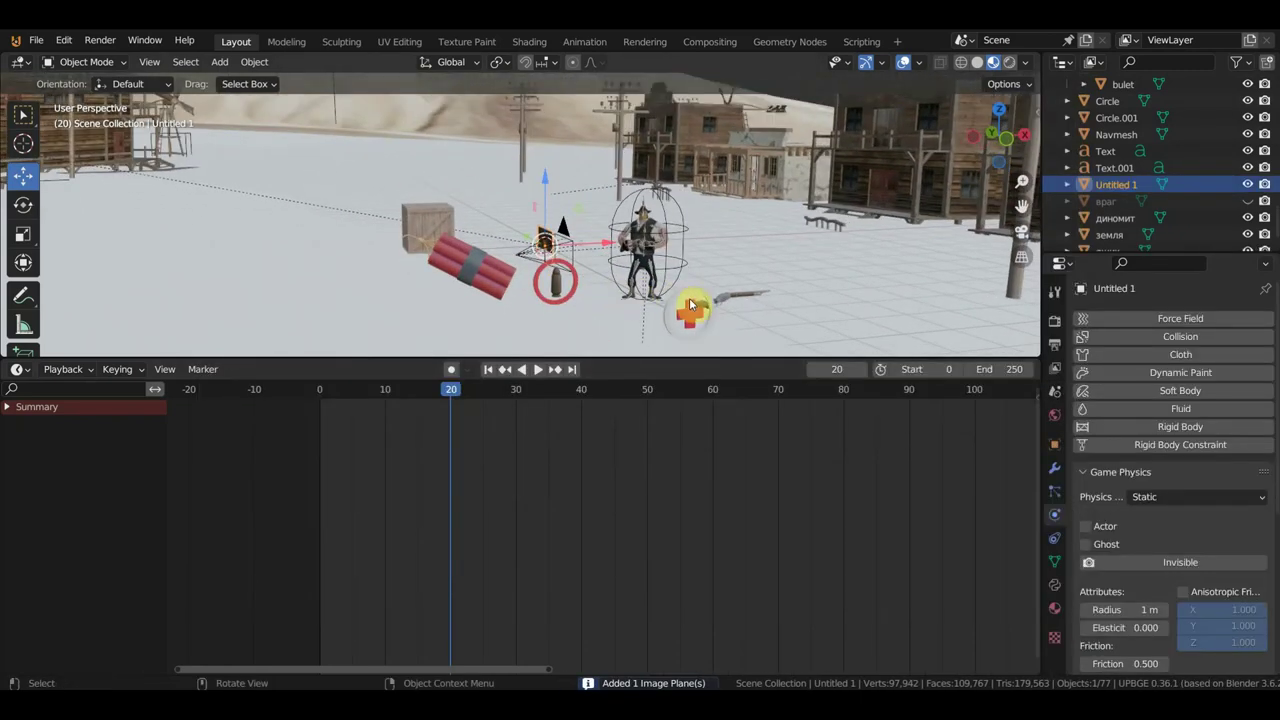
key("g")
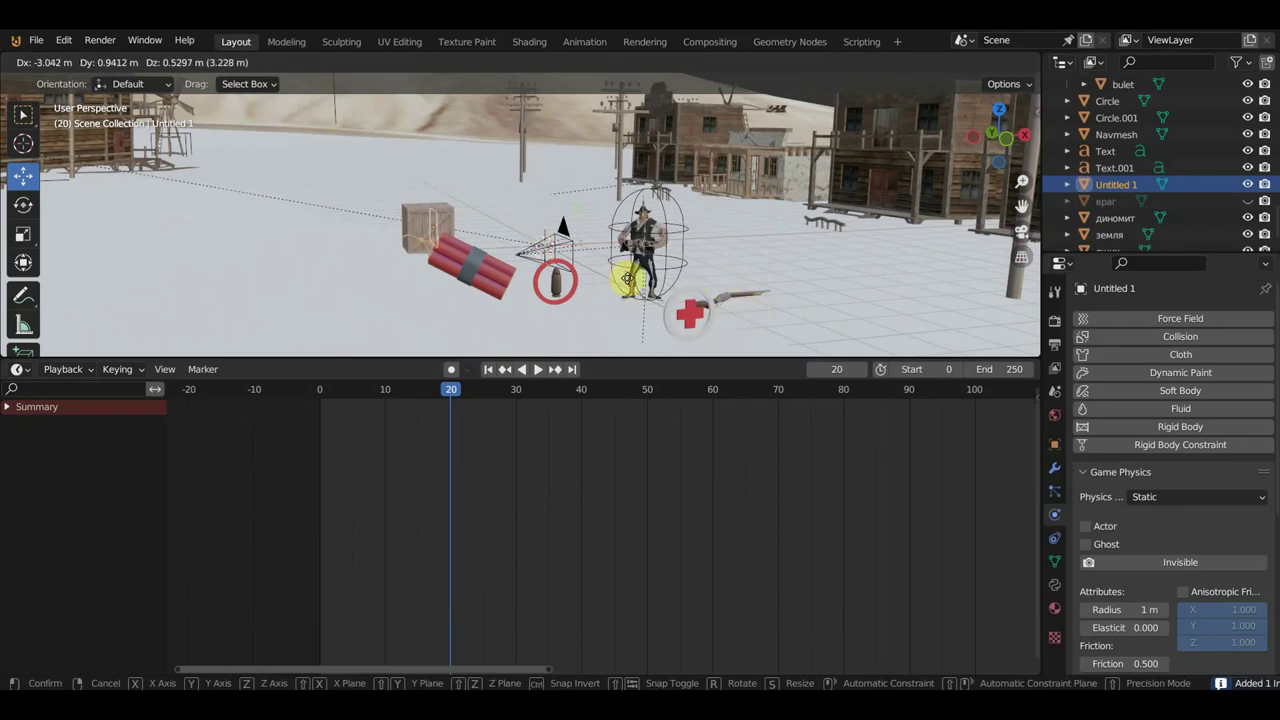
left_click(627, 278)
key("a")
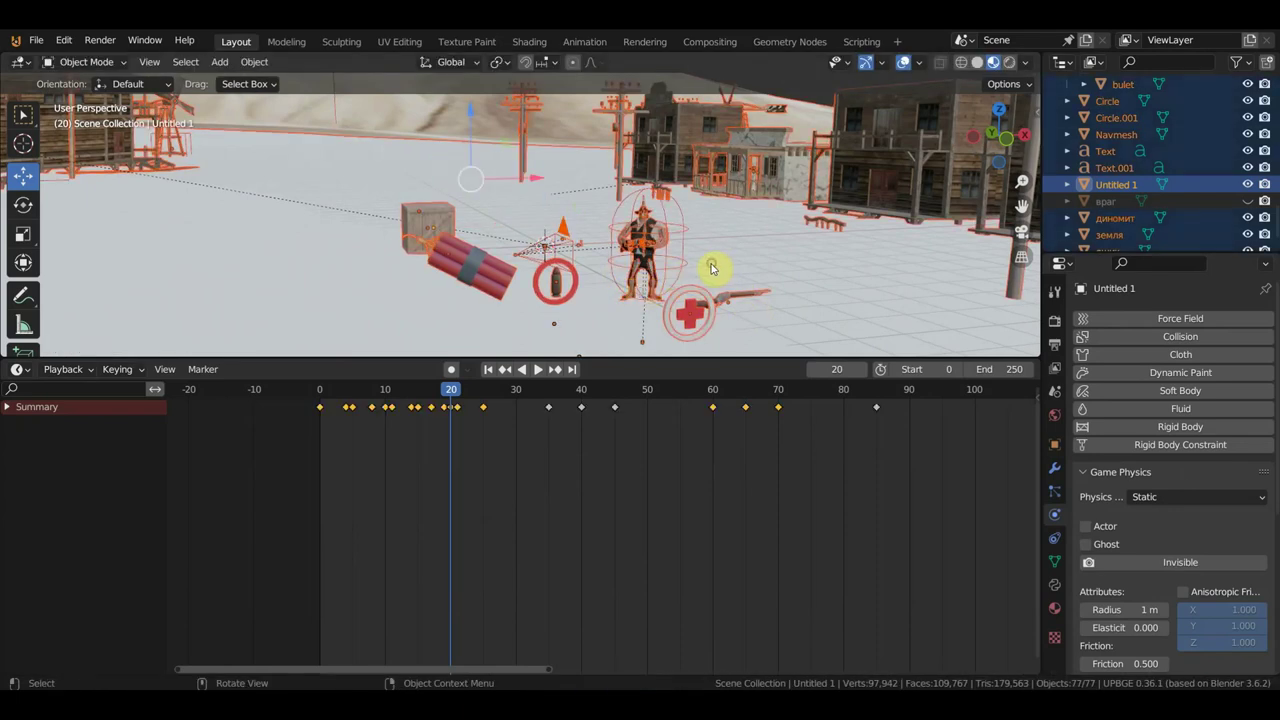
left_click(712, 267)
key("ctrl+z")
key("ctrl+z")
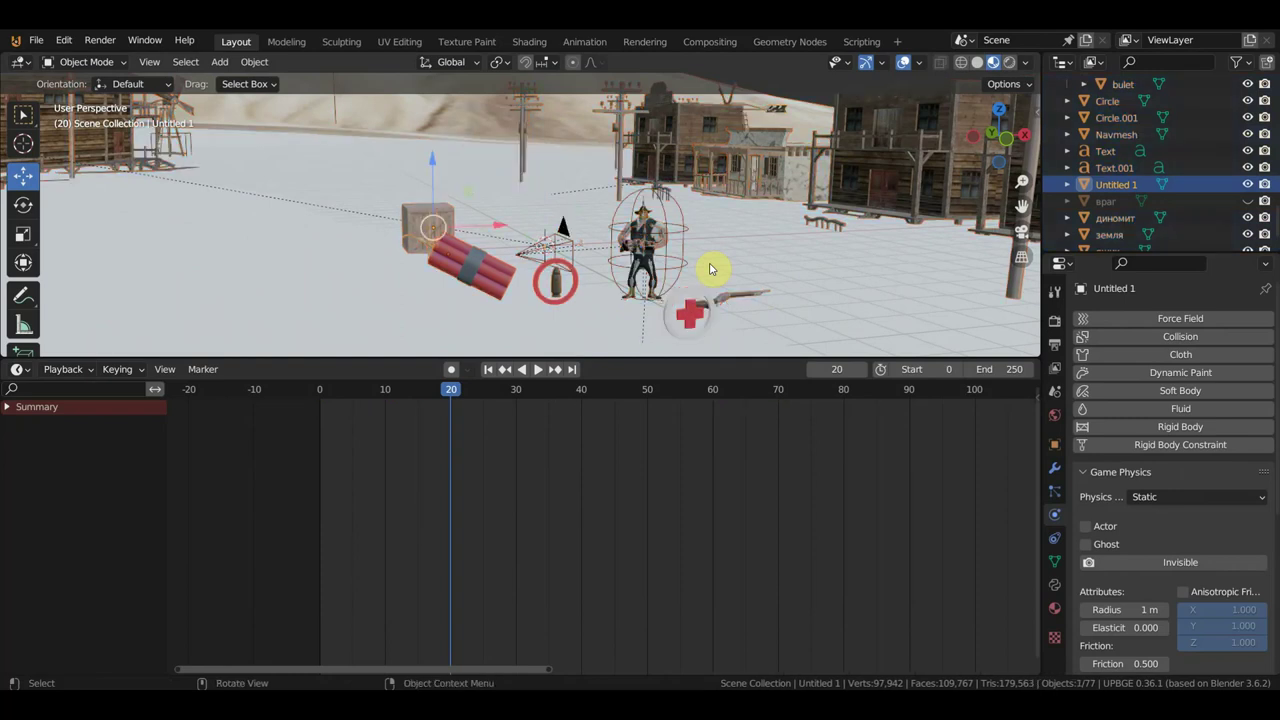
key("s")
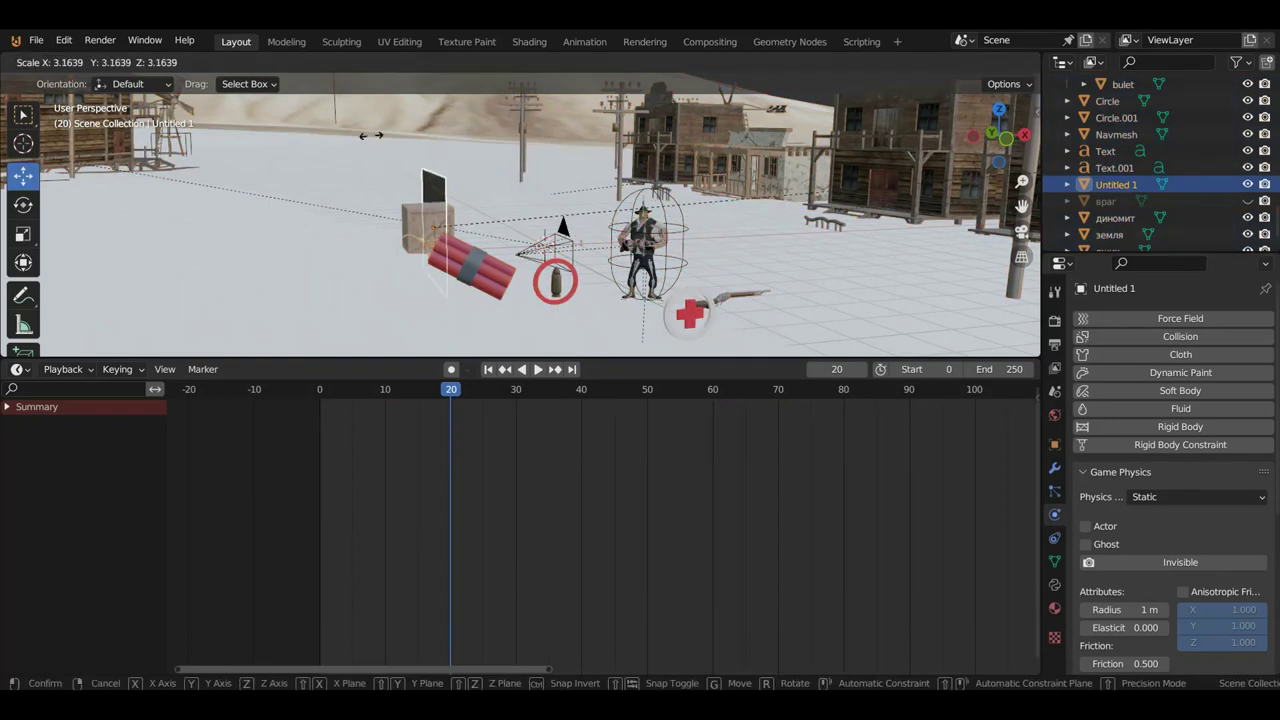
left_click(640, 187)
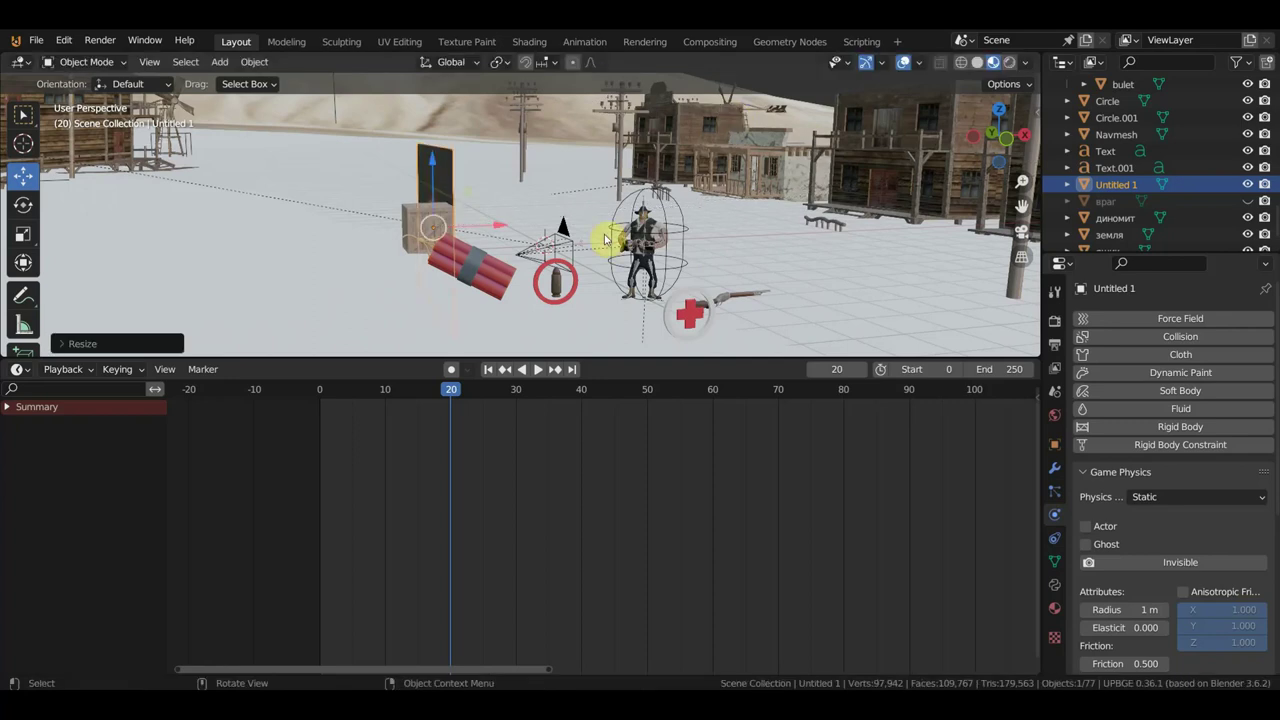
Step: In top view, rotate the plane and place it behind the crate, raised off the ground
key("KP_7")
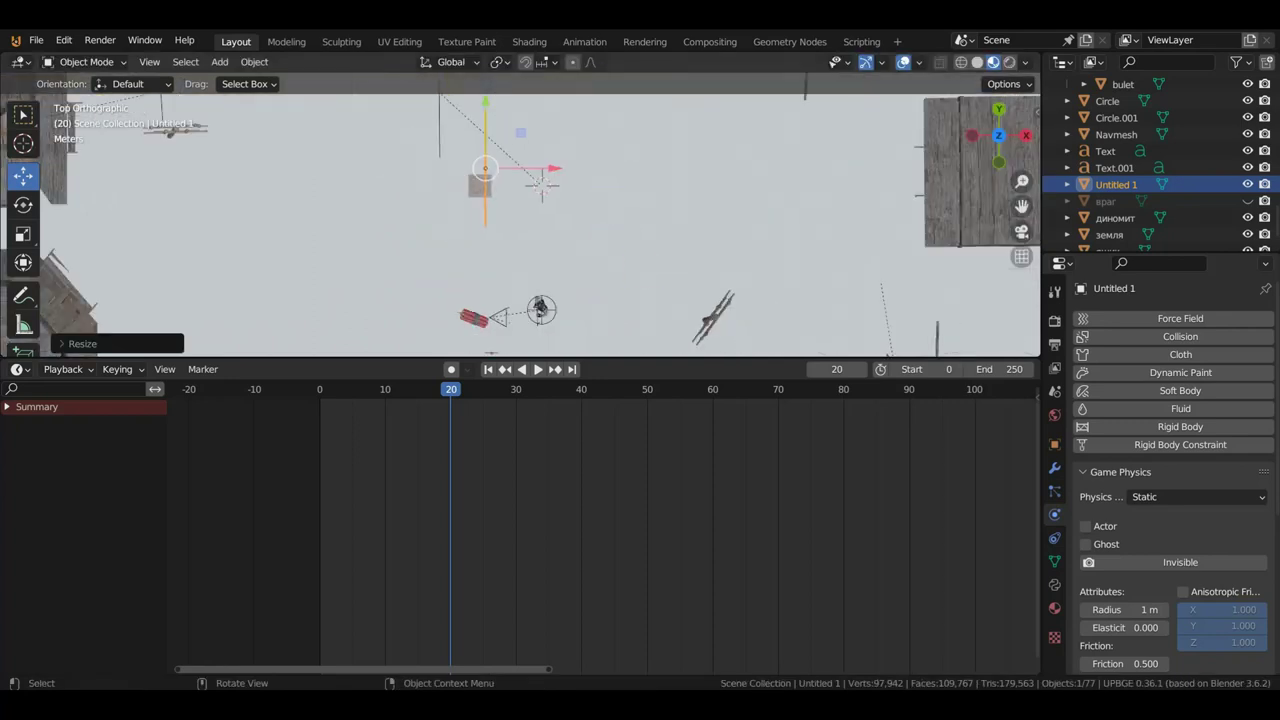
key("r")
left_click(596, 262)
key("g")
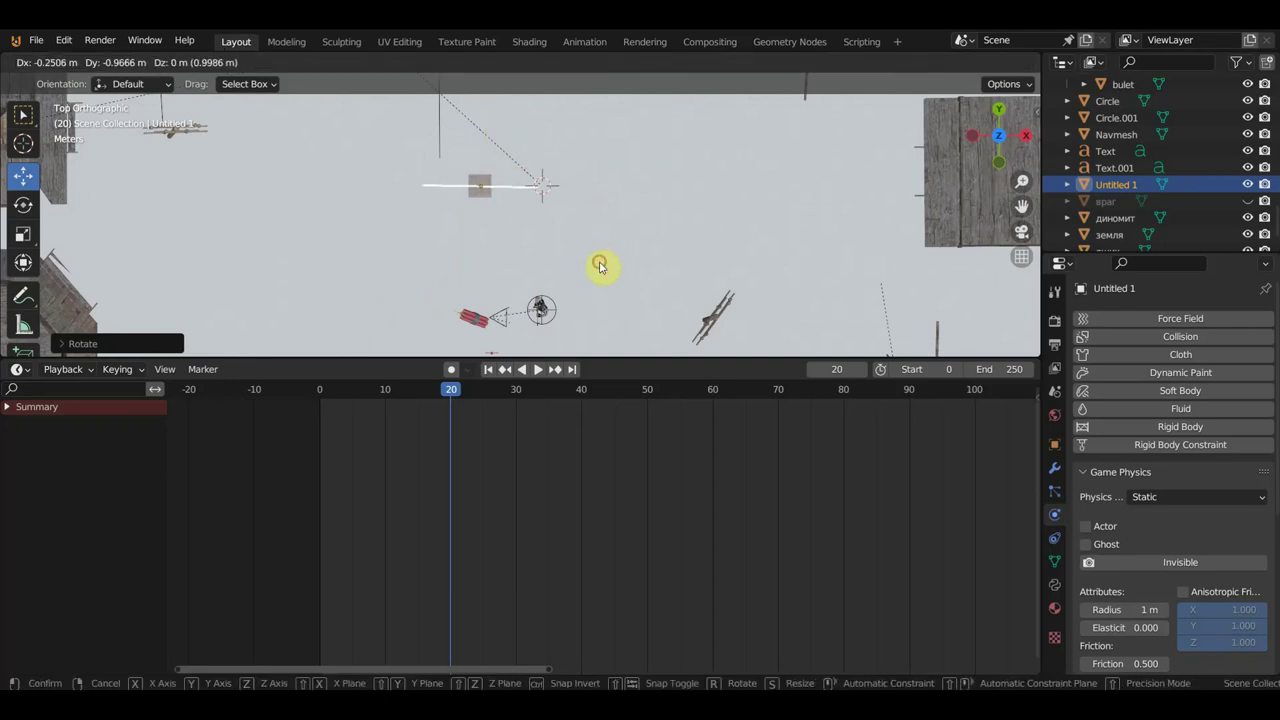
left_click(599, 265)
middle_click_drag(599, 265, 537, 94)
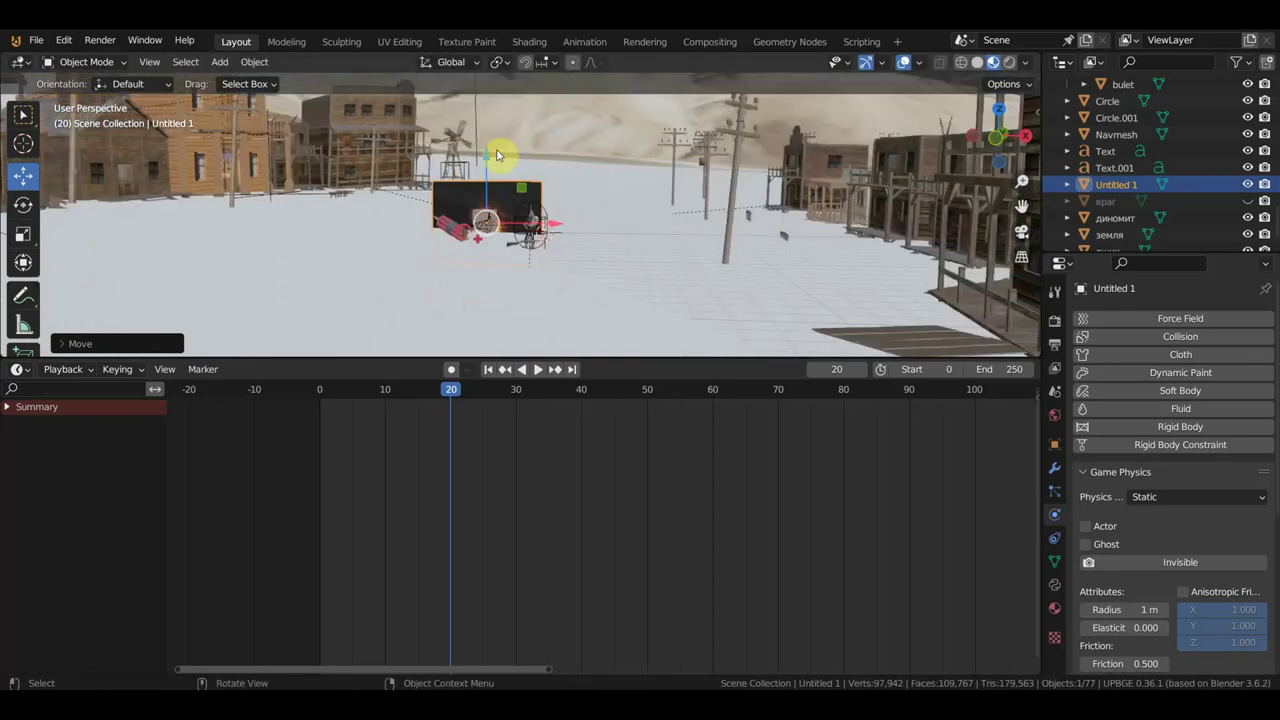
left_click_drag(497, 155, 480, 126)
scroll(529, 251, "up", 5)
mouse_move(529, 251)
middle_mouse_down()
mouse_move(641, 267)
mouse_move(410, 258)
middle_mouse_up()
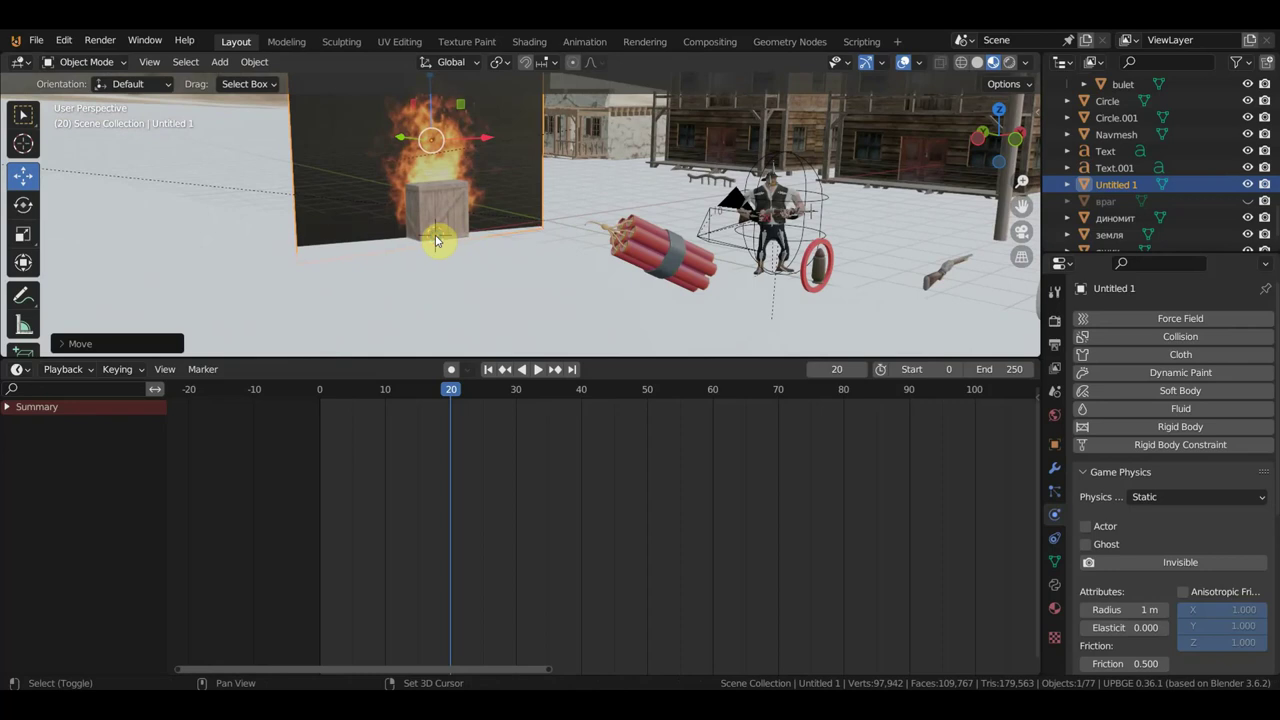
mouse_move(491, 243)
middle_mouse_down()
mouse_move(428, 252)
mouse_move(449, 234)
middle_mouse_up()
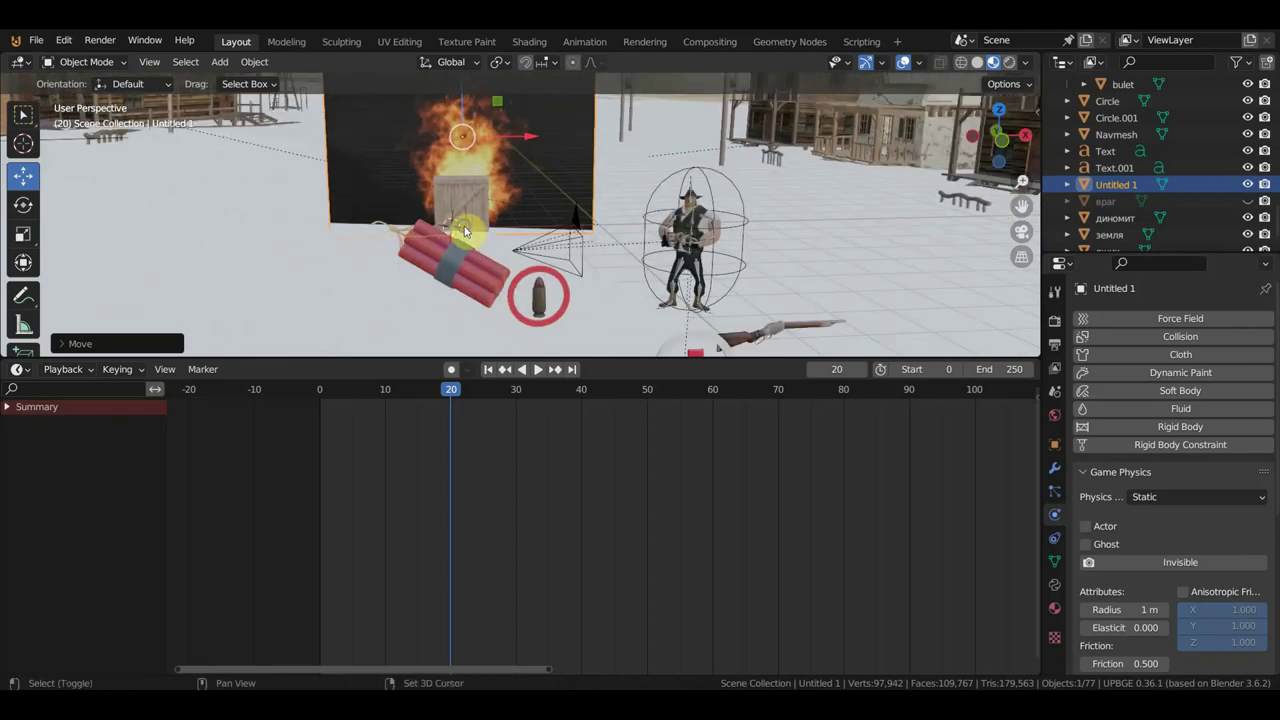
scroll(537, 183, "down", 2)
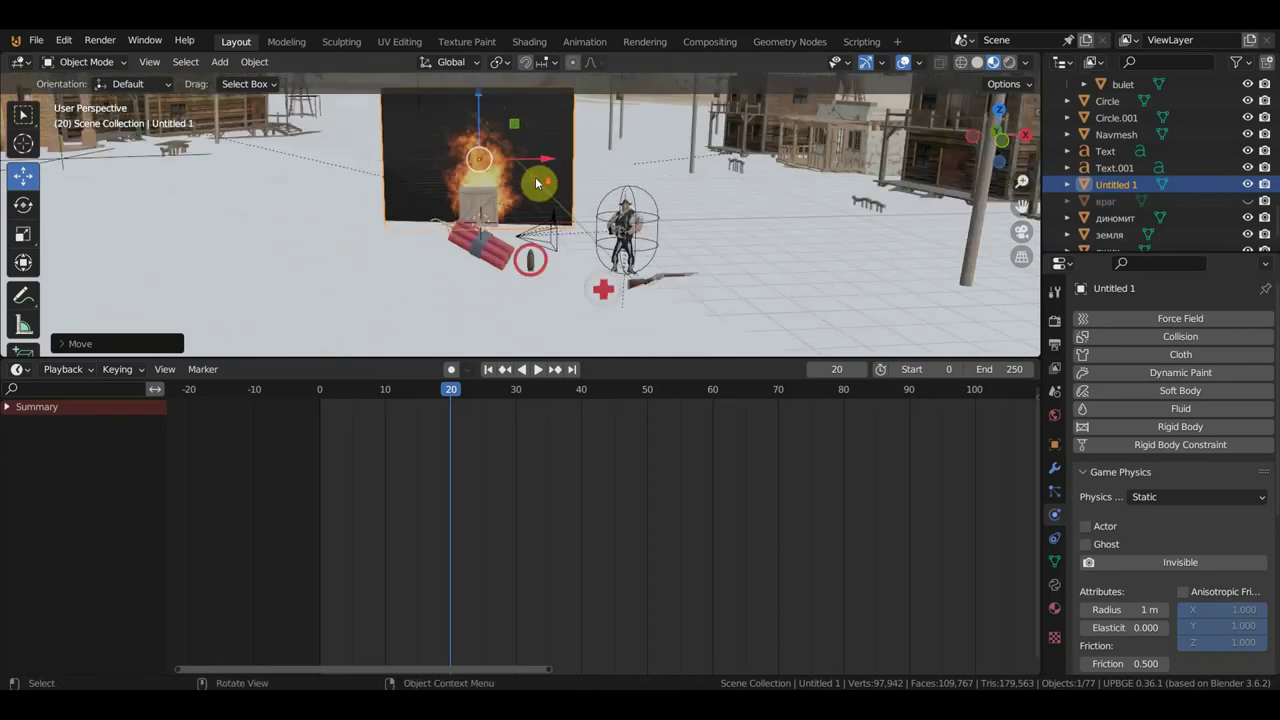
Step: Apply all transforms to the fire plane
key("ctrl+a")
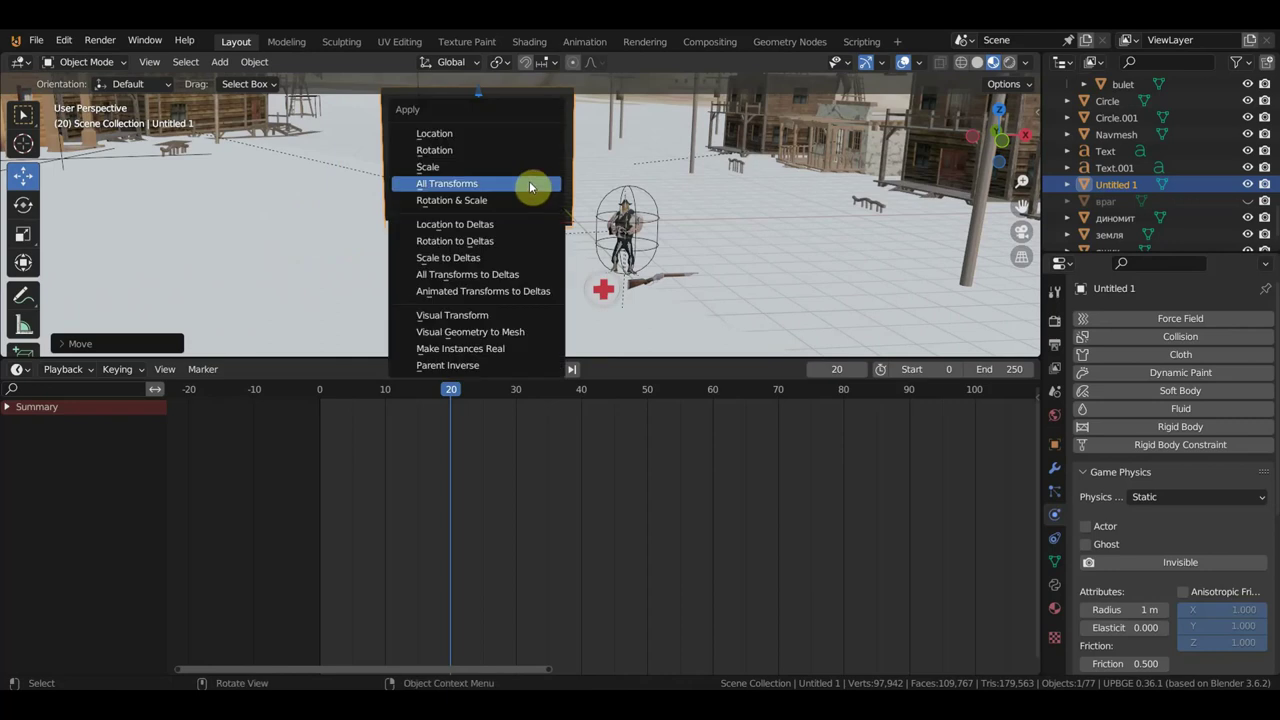
left_click(467, 184)
middle_click_drag(610, 217, 586, 207)
scroll(575, 215, "up", 2)
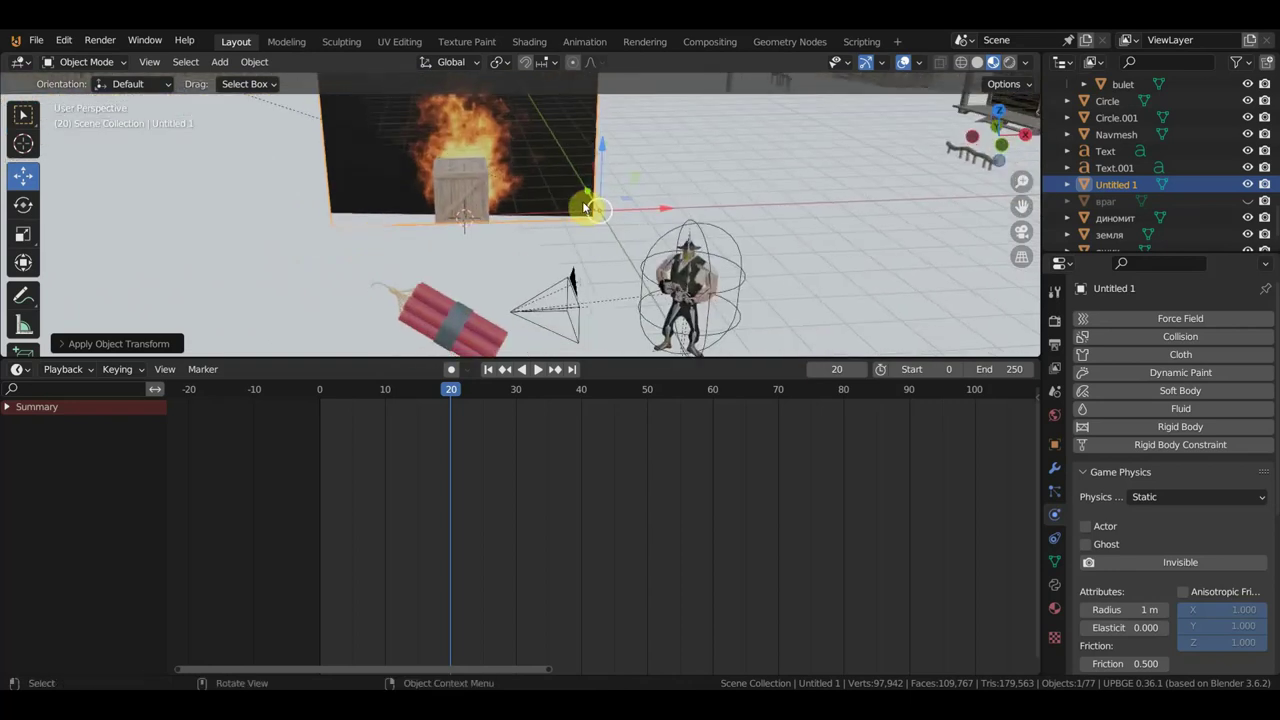
middle_click_drag(486, 222, 494, 158)
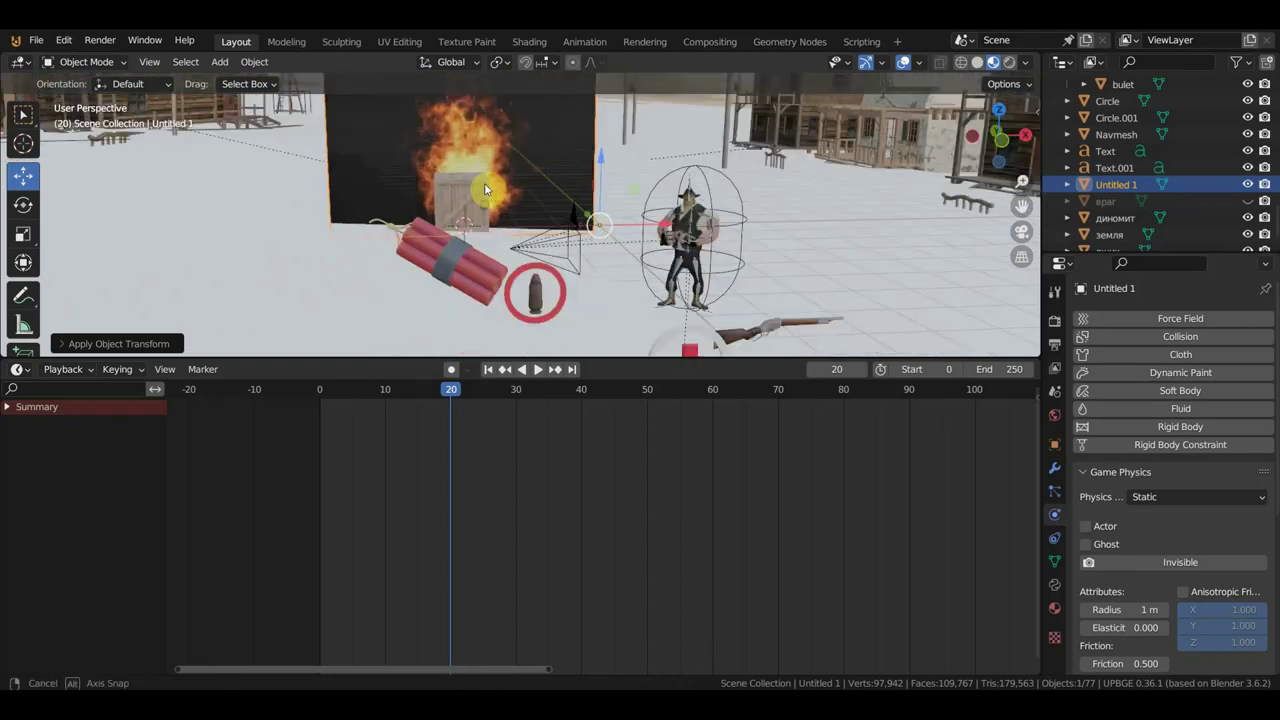
Step: Reset the plane's origin and keyframe its full-size transform at frame 20
left_click(254, 62)
mouse_move(283, 98)
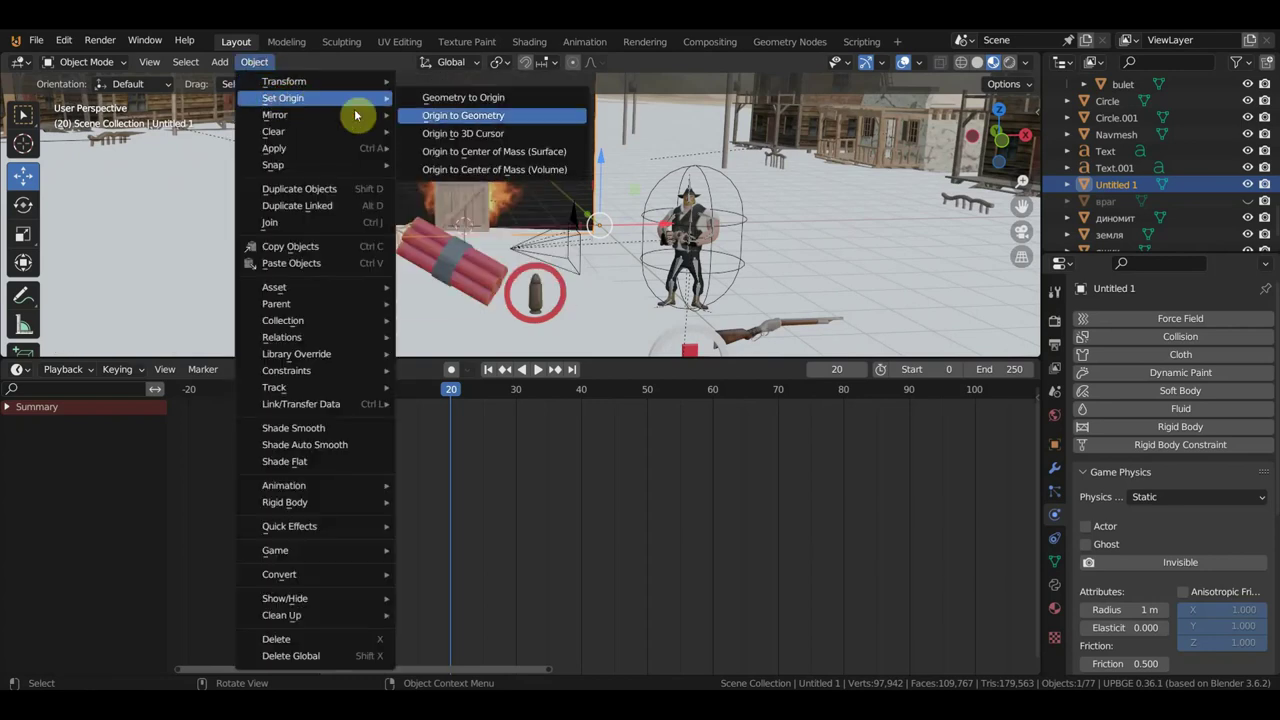
left_click(487, 131)
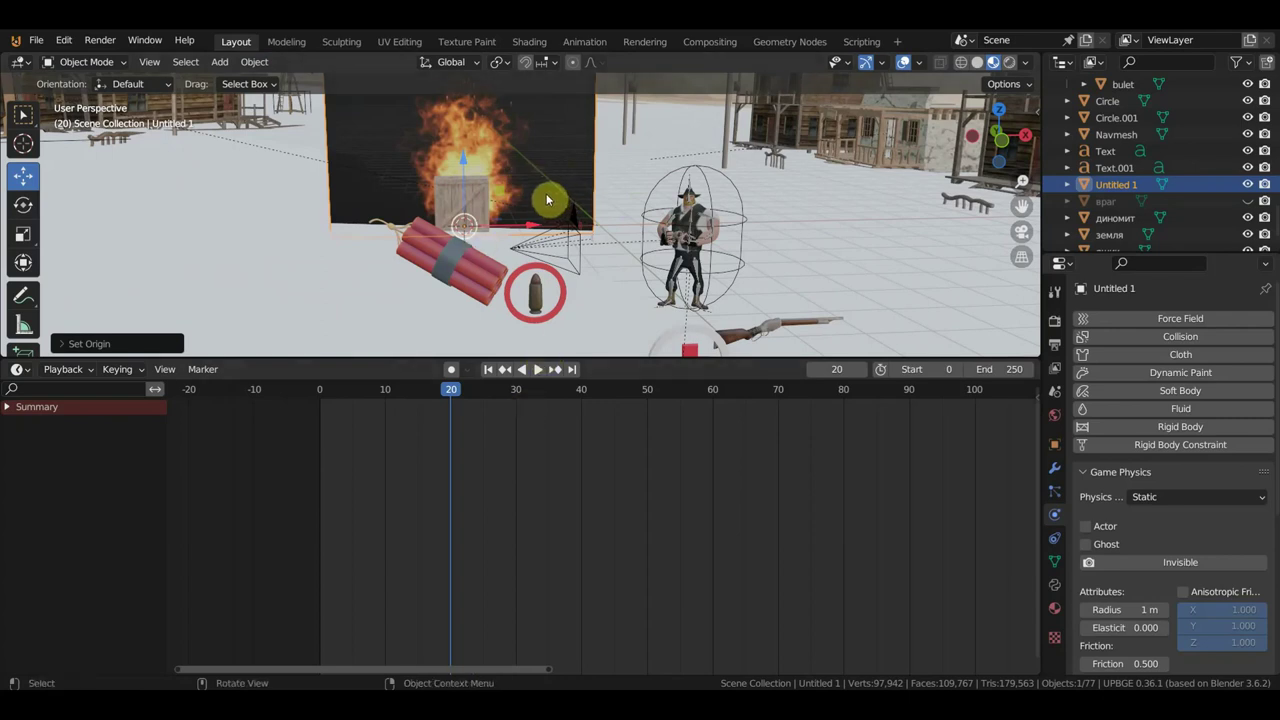
key("i")
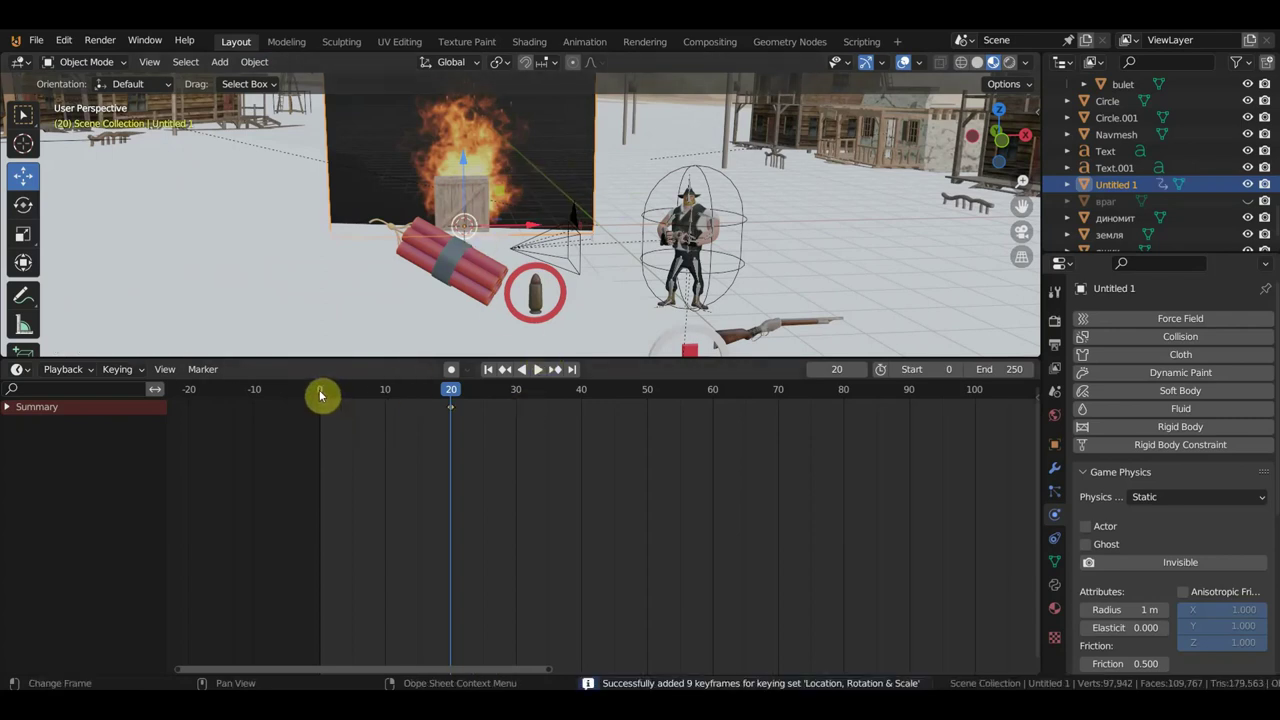
Step: At frame 0, shrink the fire plane to near-zero size and keyframe it
left_click(320, 395)
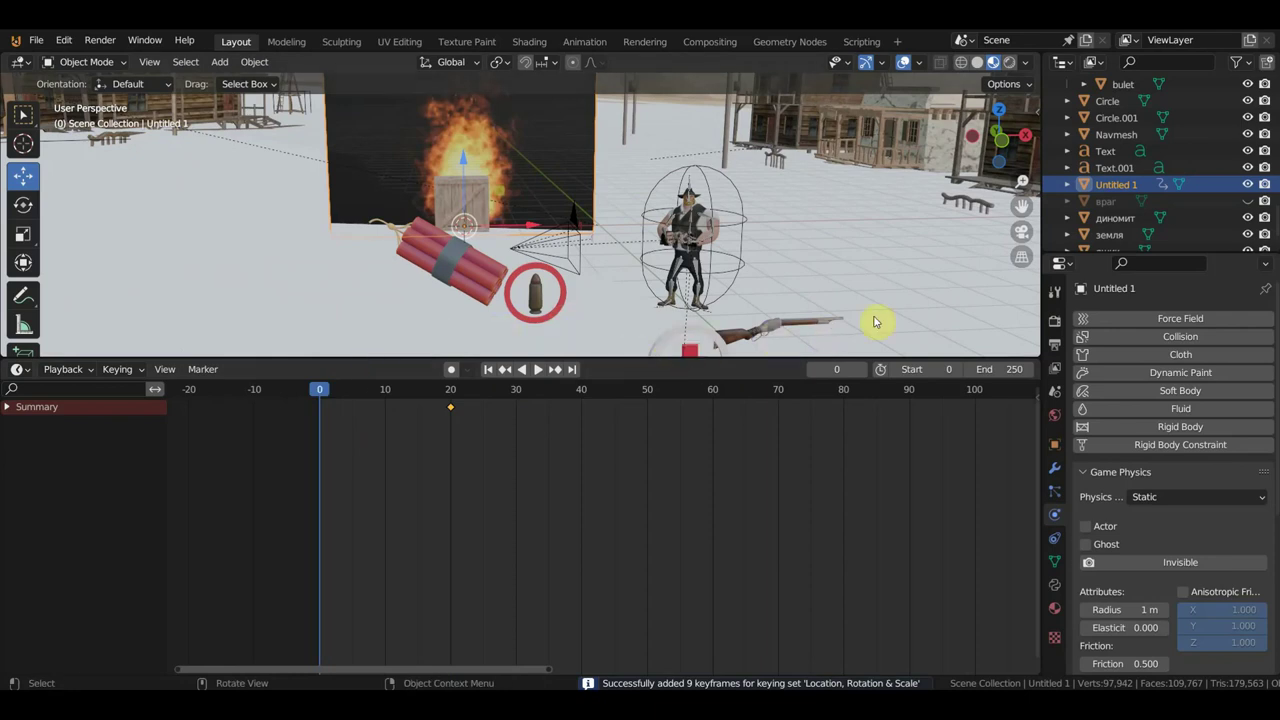
key("s")
left_click(540, 240)
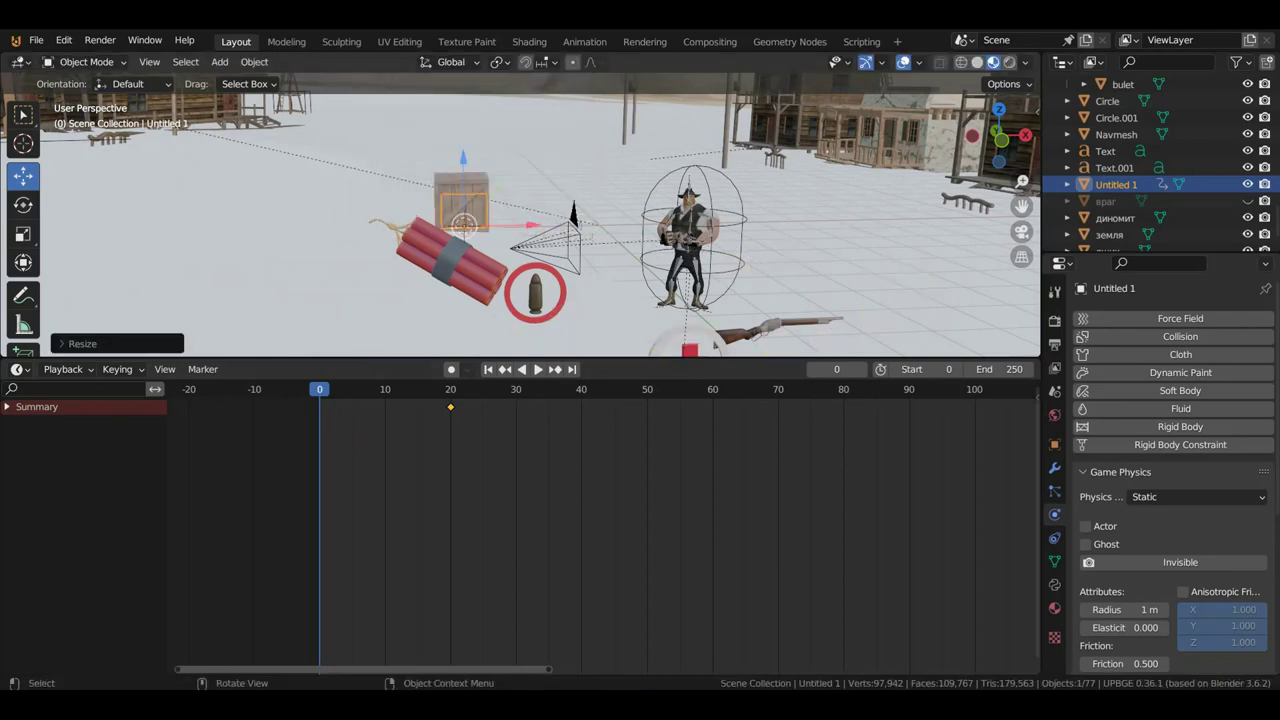
key("s")
left_click(588, 258)
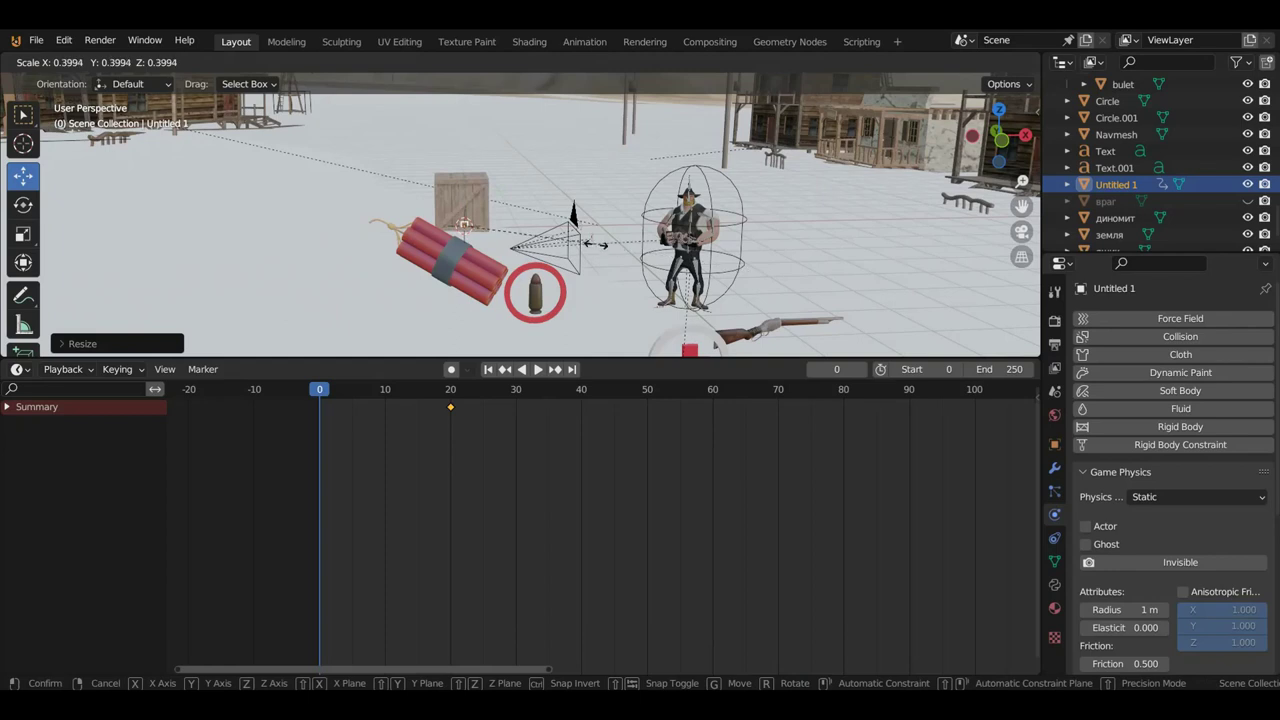
left_click(605, 247)
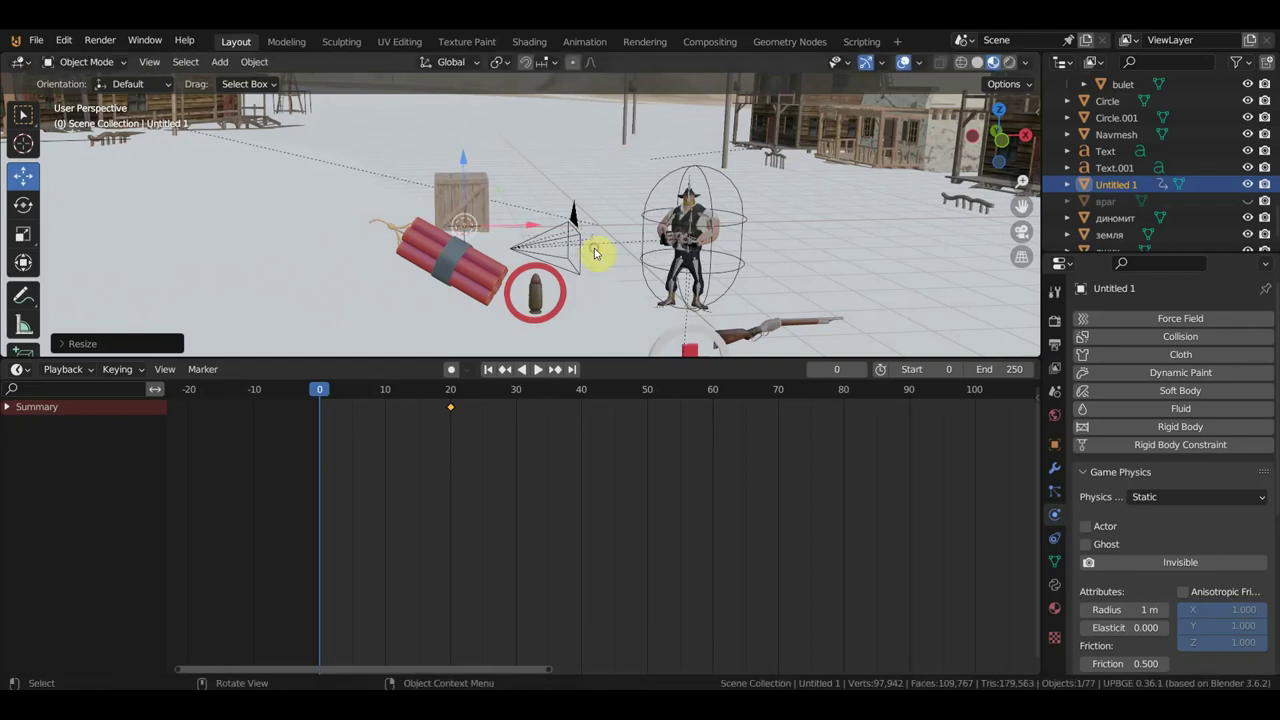
key("i")
Step: Copy the frame 0 keyframe to frame 90 and preview the fire at frame 19
left_click_drag(348, 450, 300, 402)
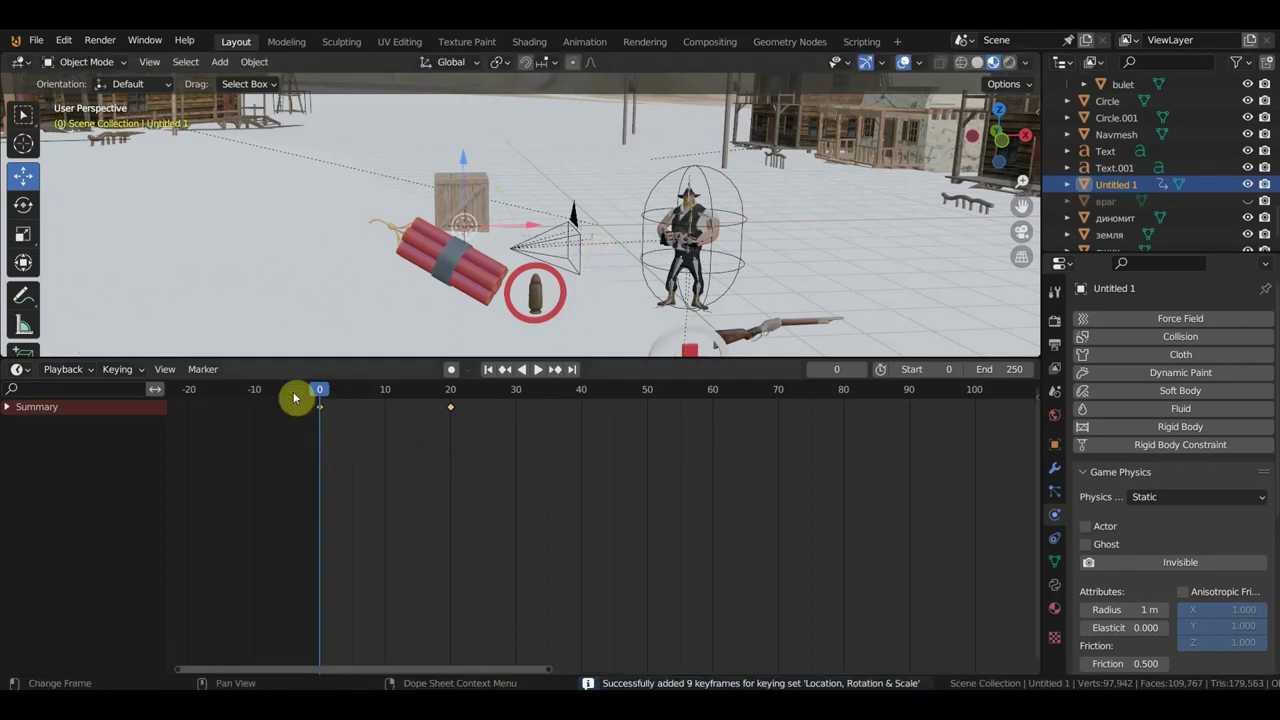
key("g")
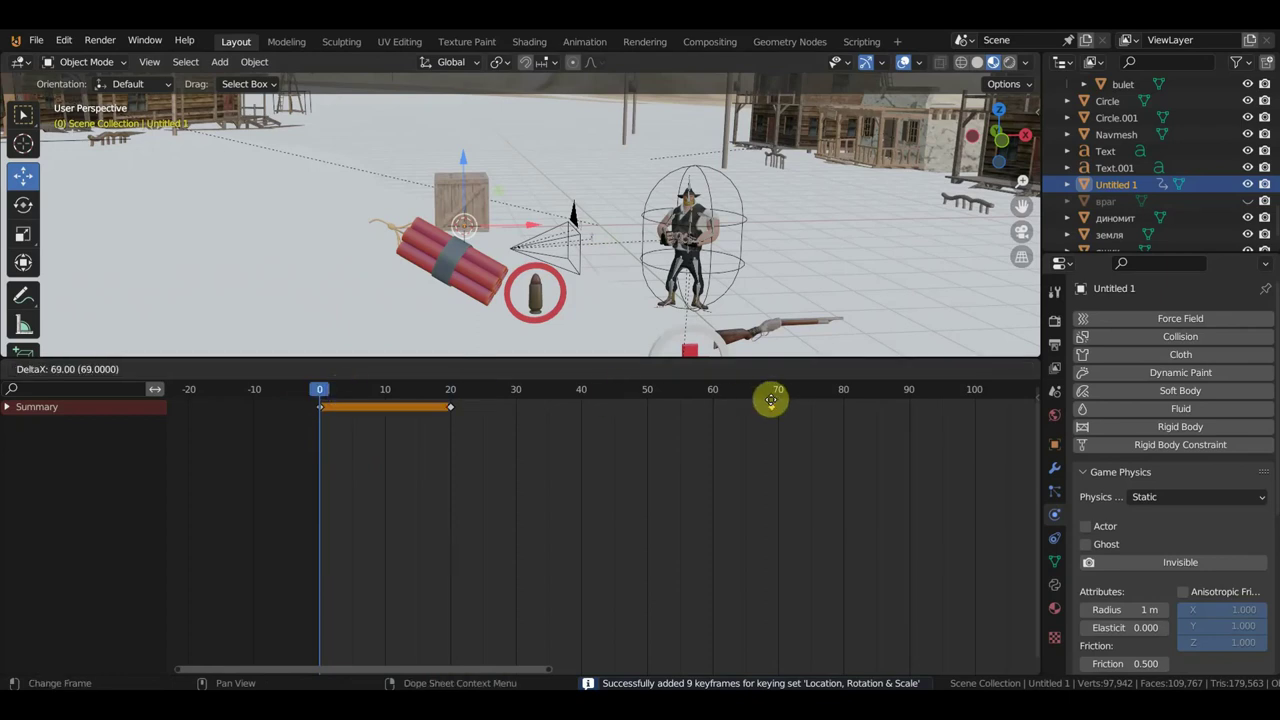
left_click(903, 405)
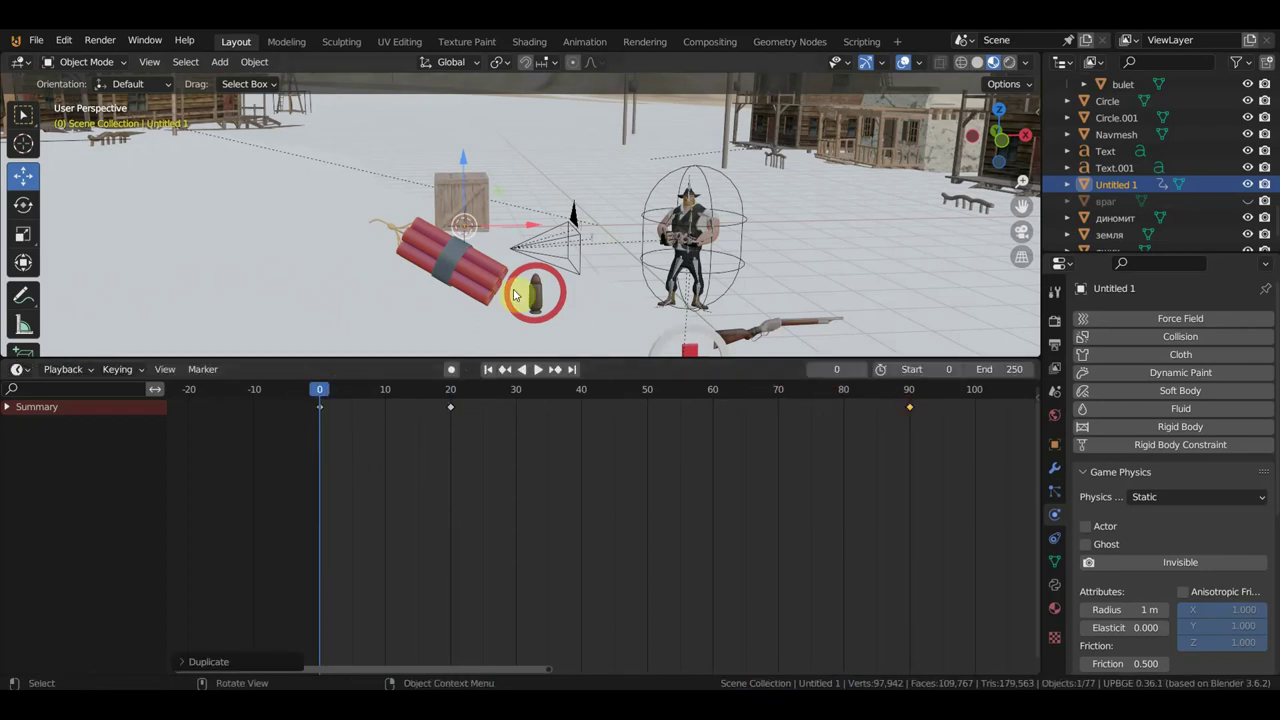
left_click_drag(463, 392, 444, 392)
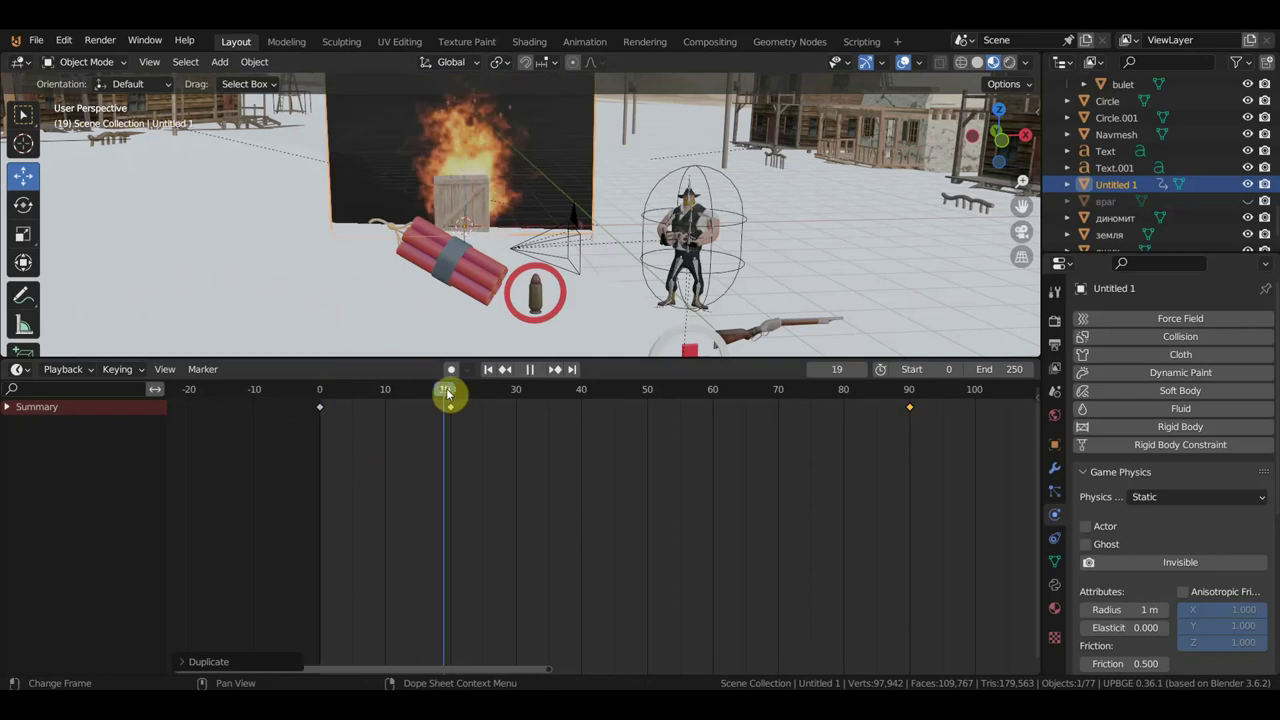
Step: Rename Untitled 1 to взрыв2 in the Outliner and turn the timeline into the Logic Bricks Editor
scroll(543, 214, "down", 3)
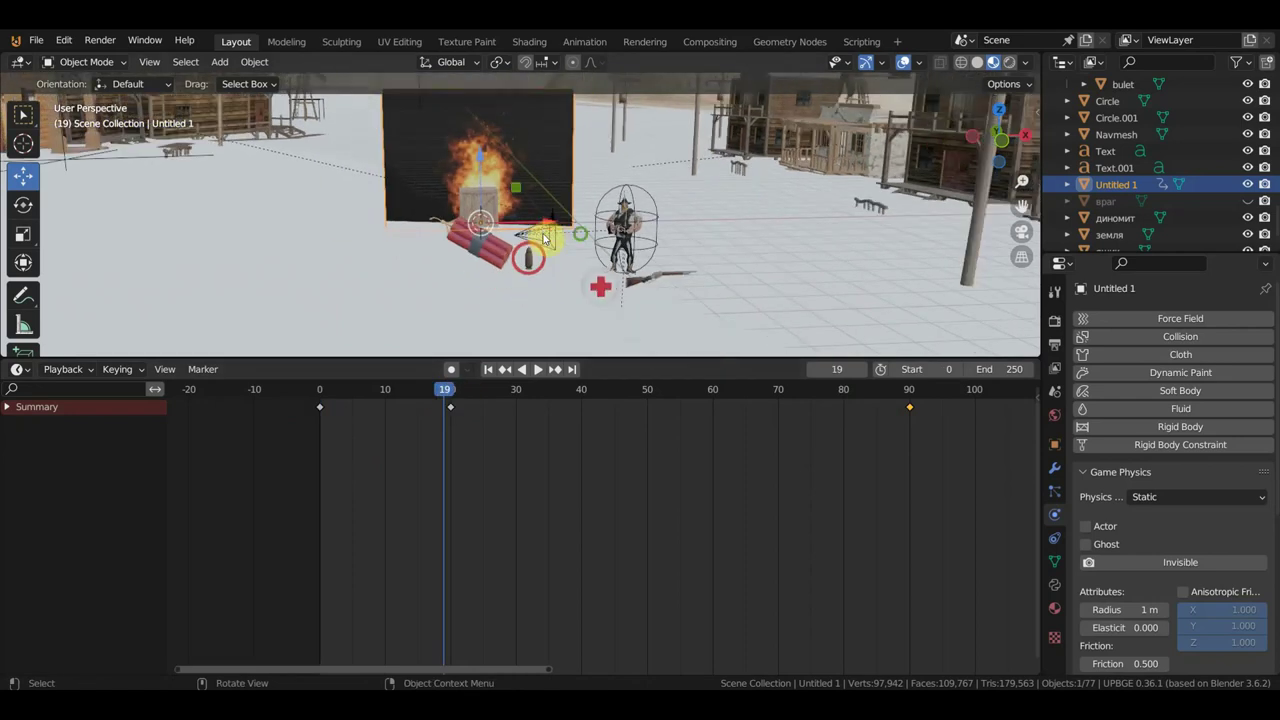
mouse_move(575, 228)
middle_mouse_down("shift")
mouse_move(600, 238)
mouse_move(591, 280)
middle_mouse_up("shift")
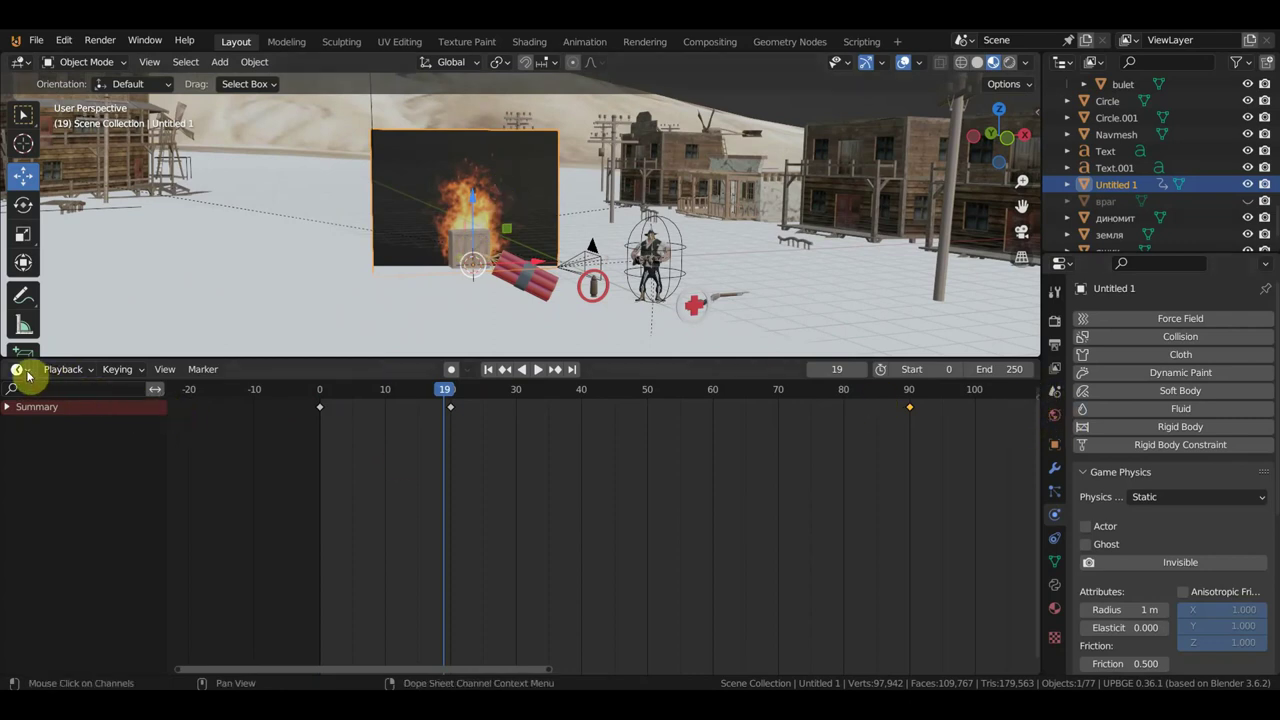
double_click(1114, 185)
type("взрыв2")
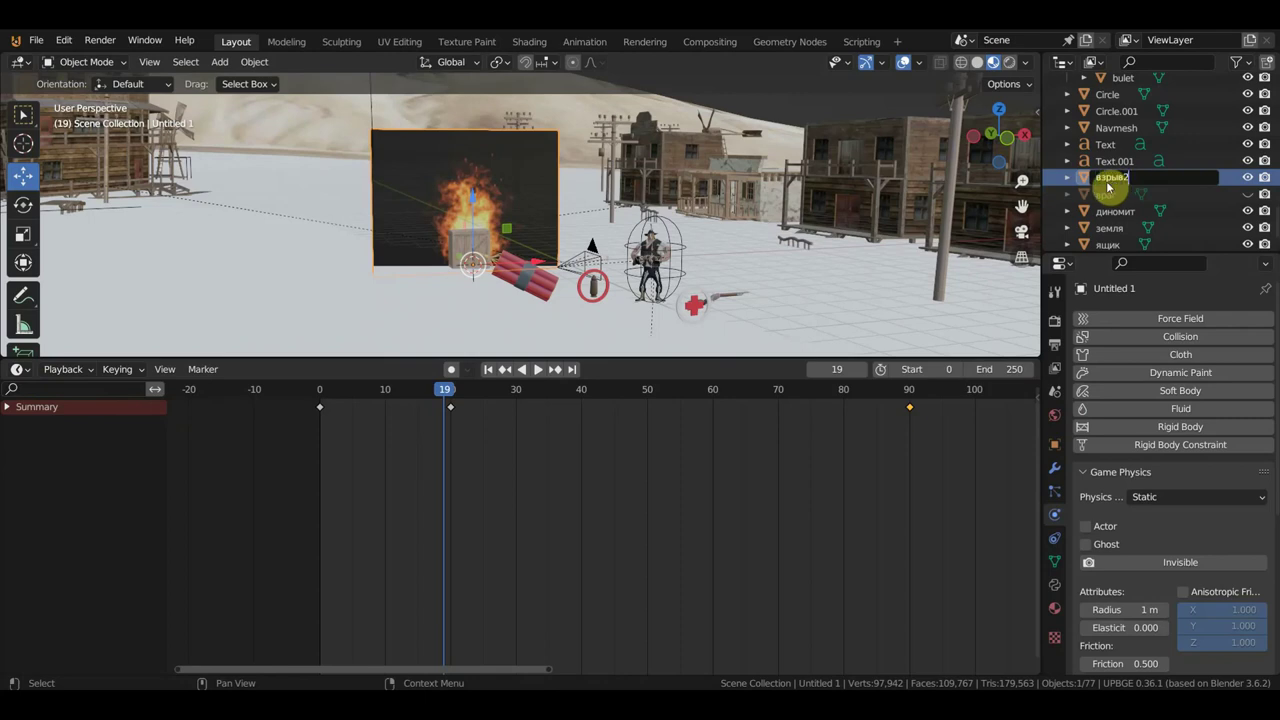
key("Return")
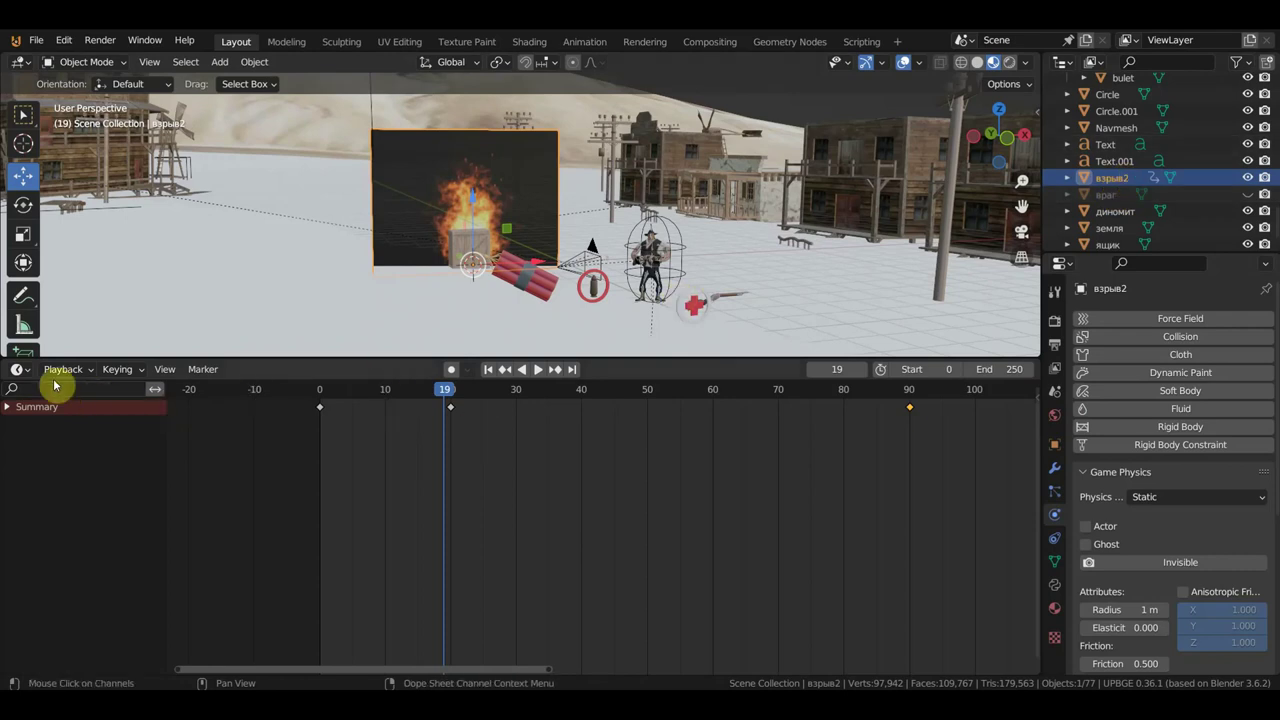
left_click(22, 371)
left_click(368, 434)
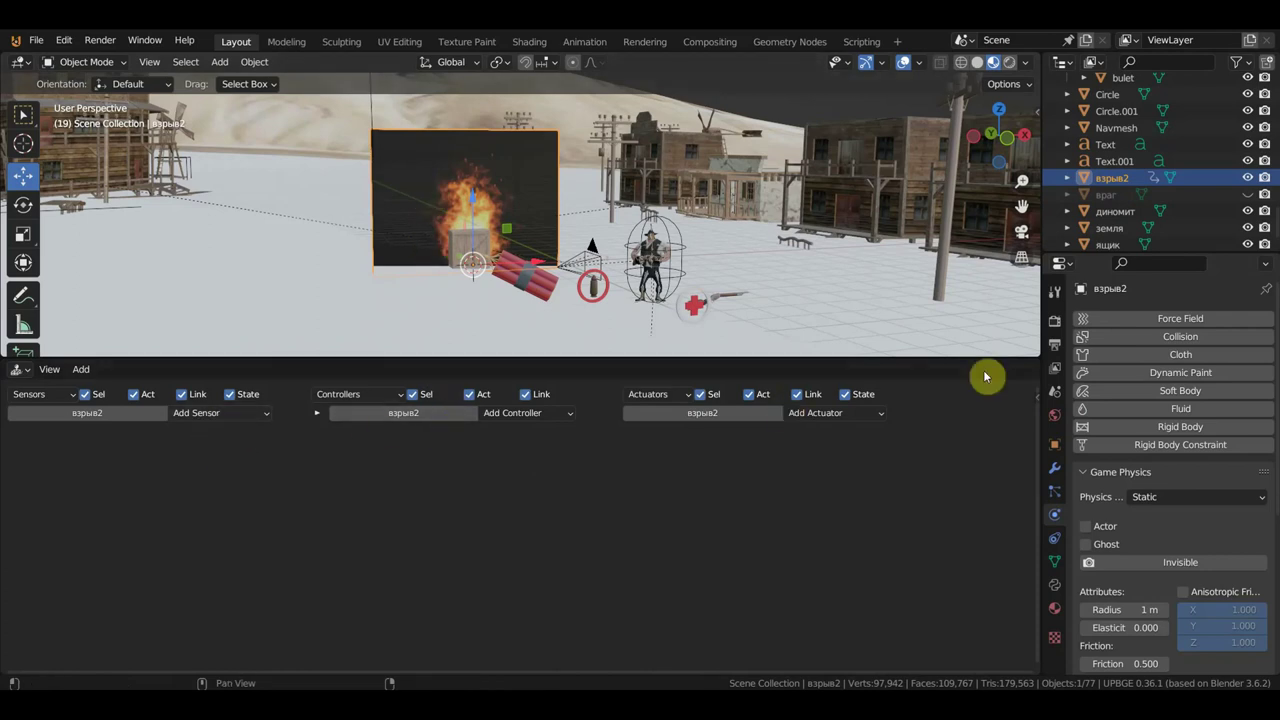
Step: Add a game property named взрыв2 to the fire plane
left_click_drag(1040, 392, 802, 404)
left_click(729, 416)
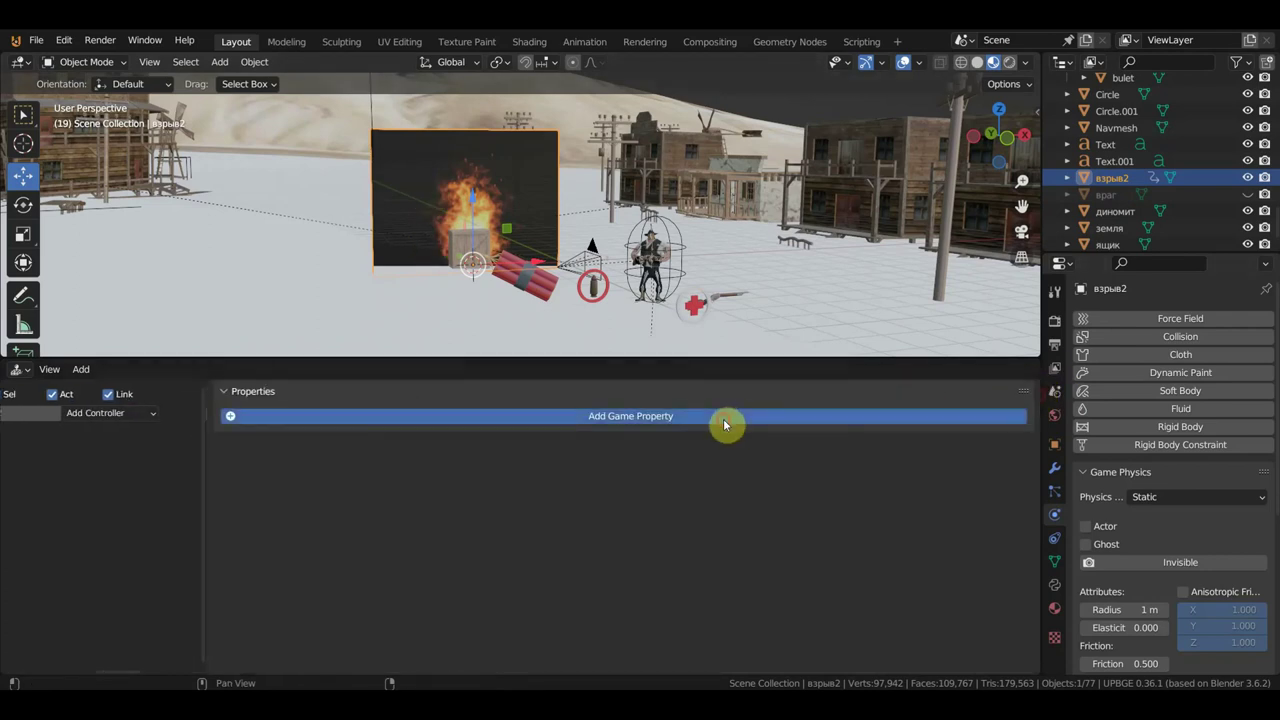
left_click(310, 441)
type("взрыв2")
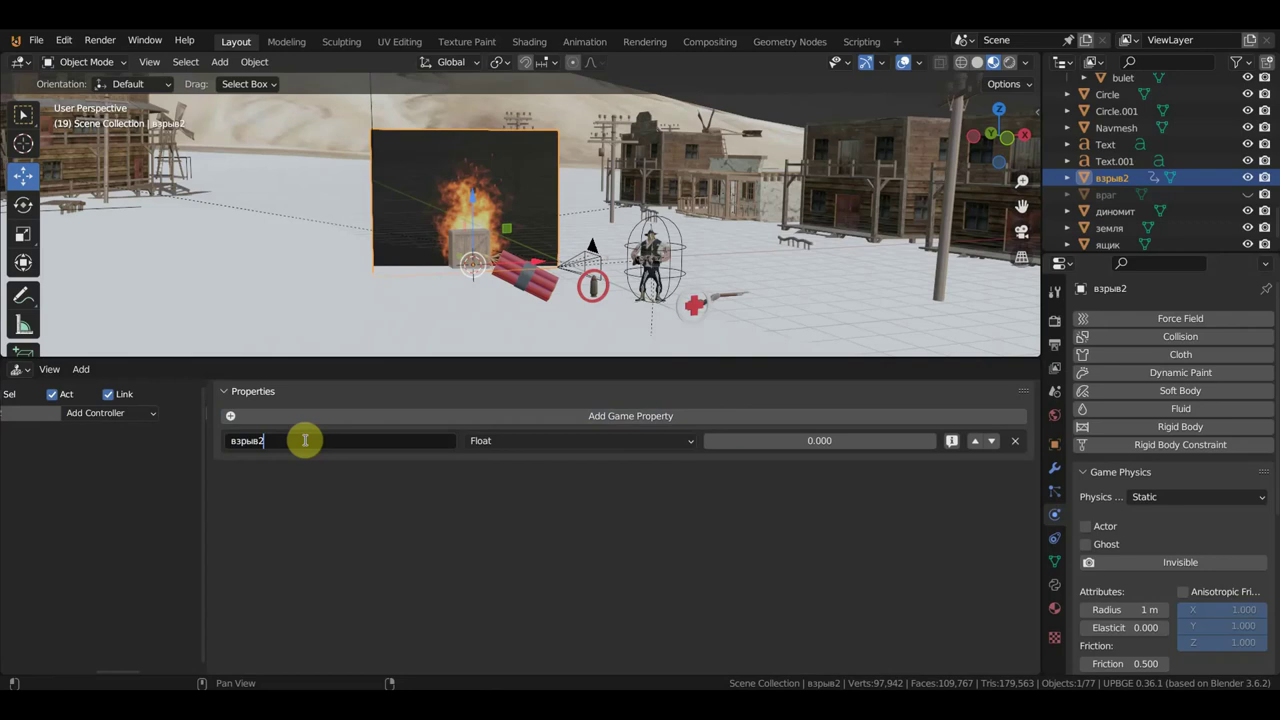
key("Return")
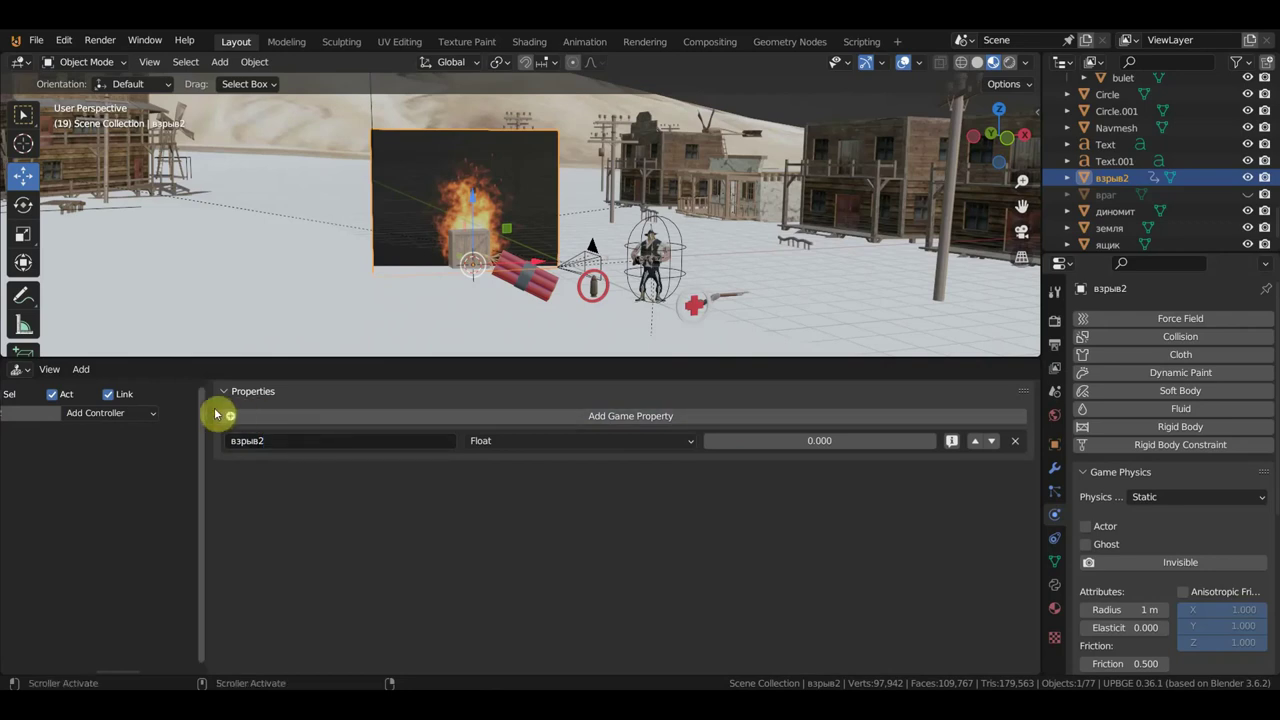
left_click_drag(206, 409, 1028, 470)
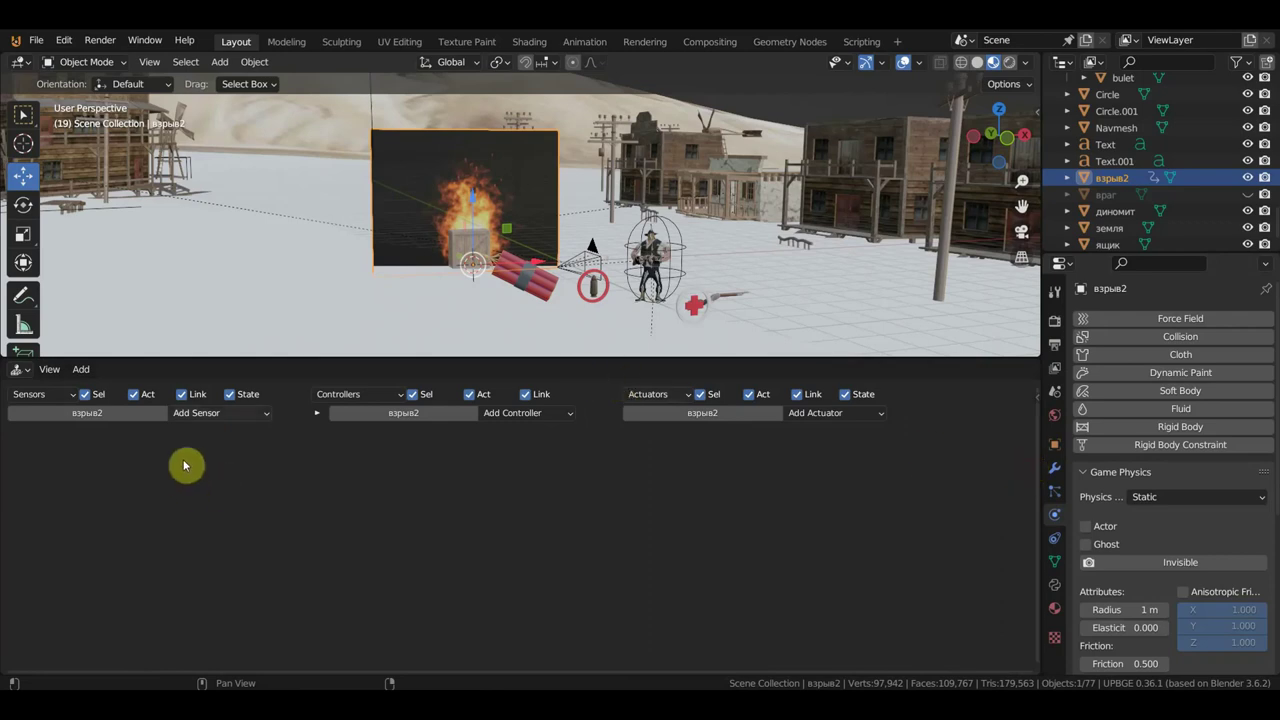
Step: Add a Message sensor with subject 3 and wire it to a new Visibility actuator
left_click(210, 413)
left_click(225, 531)
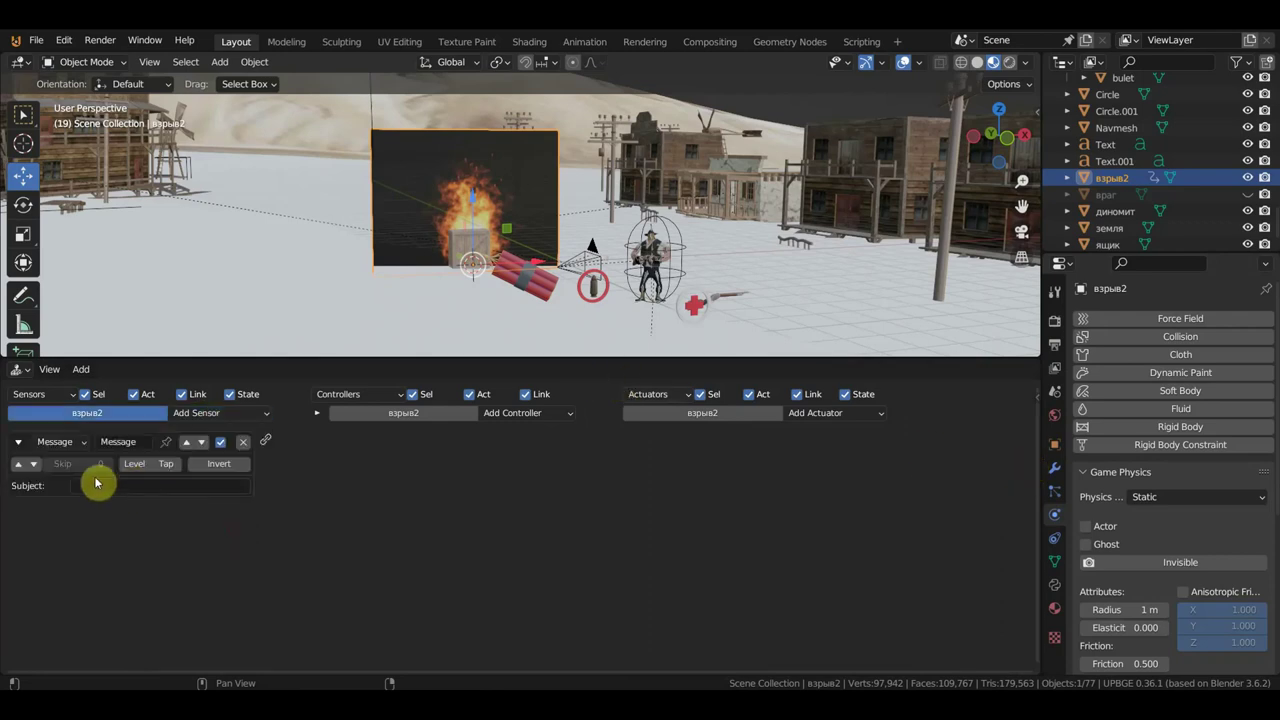
type("3")
key("Return")
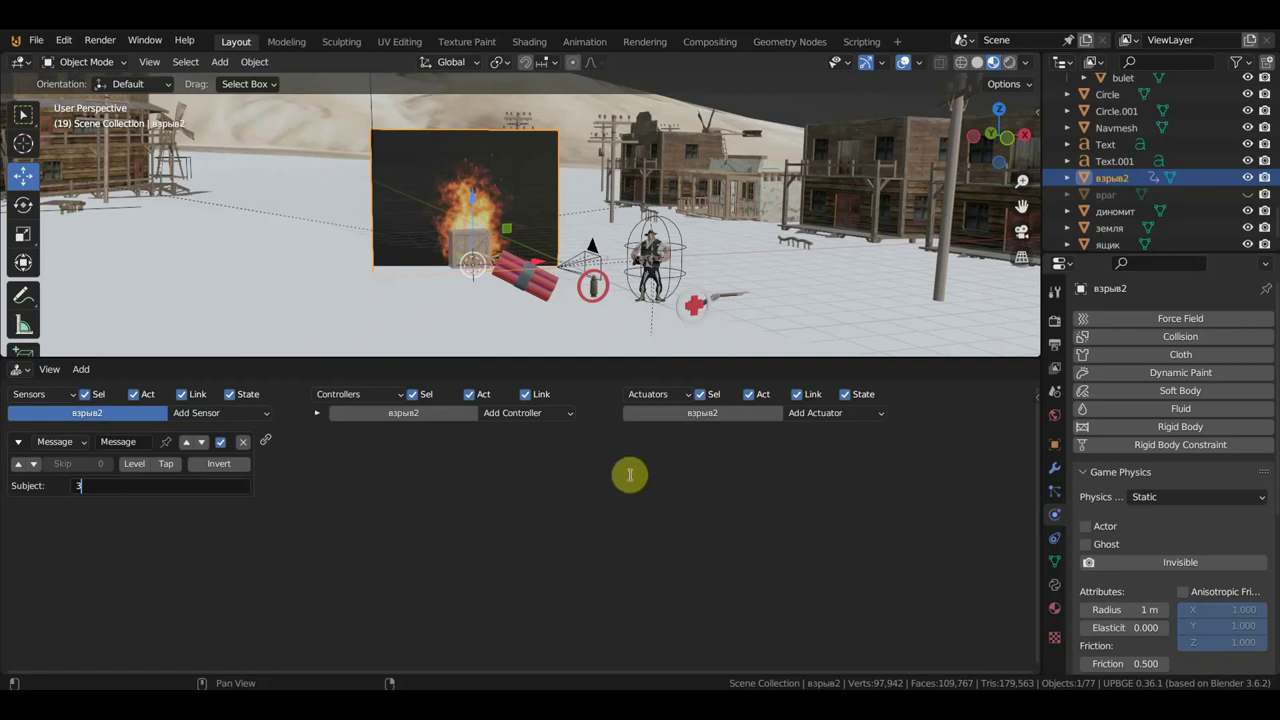
left_click(838, 416)
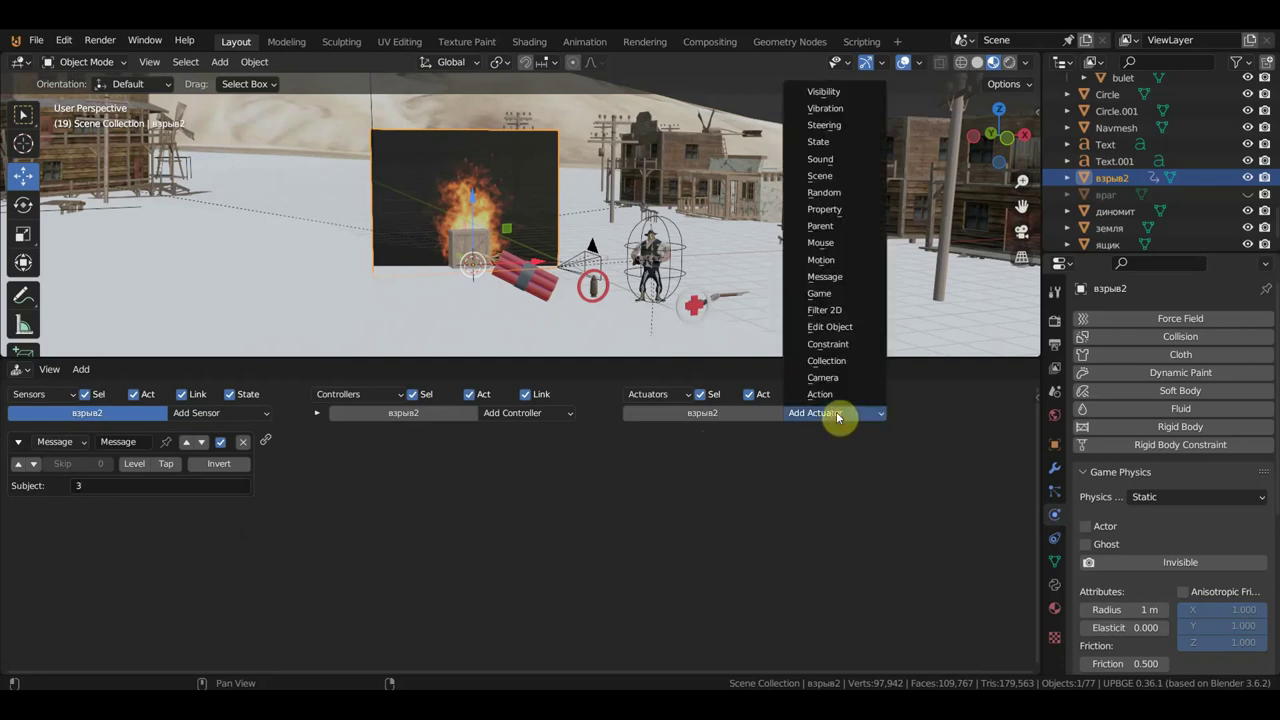
left_click(835, 94)
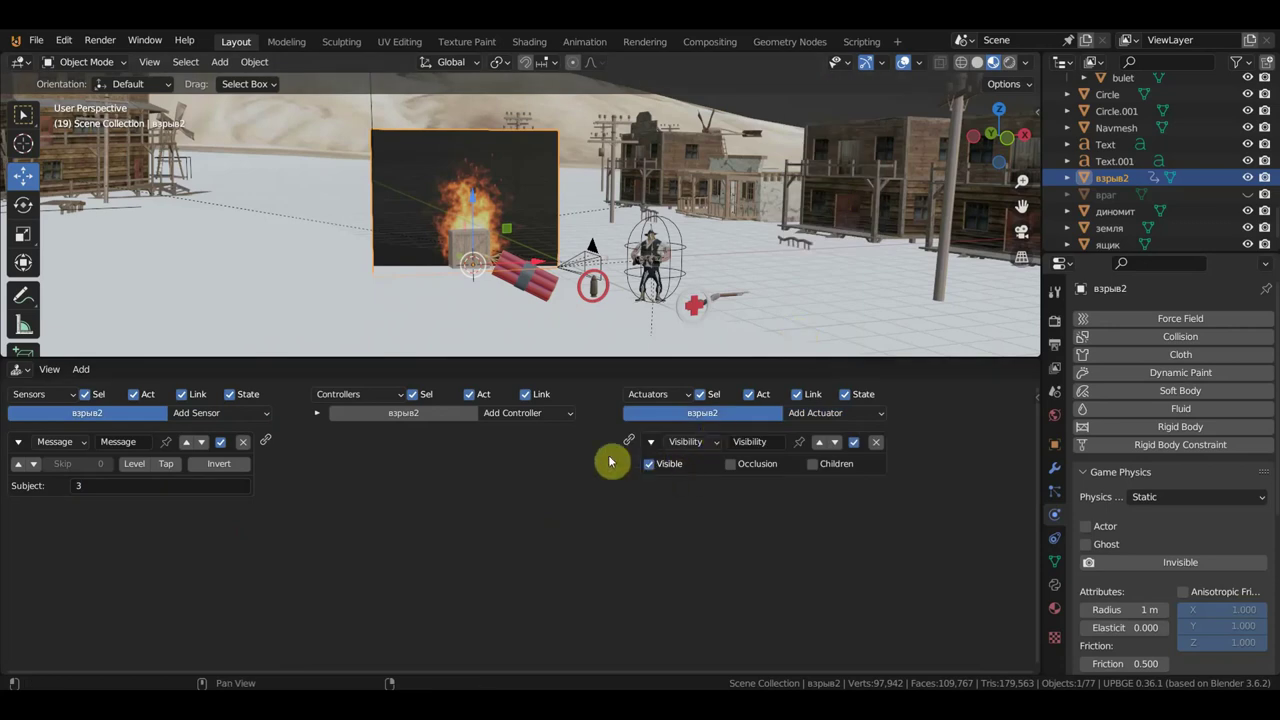
left_click_drag(266, 441, 630, 441)
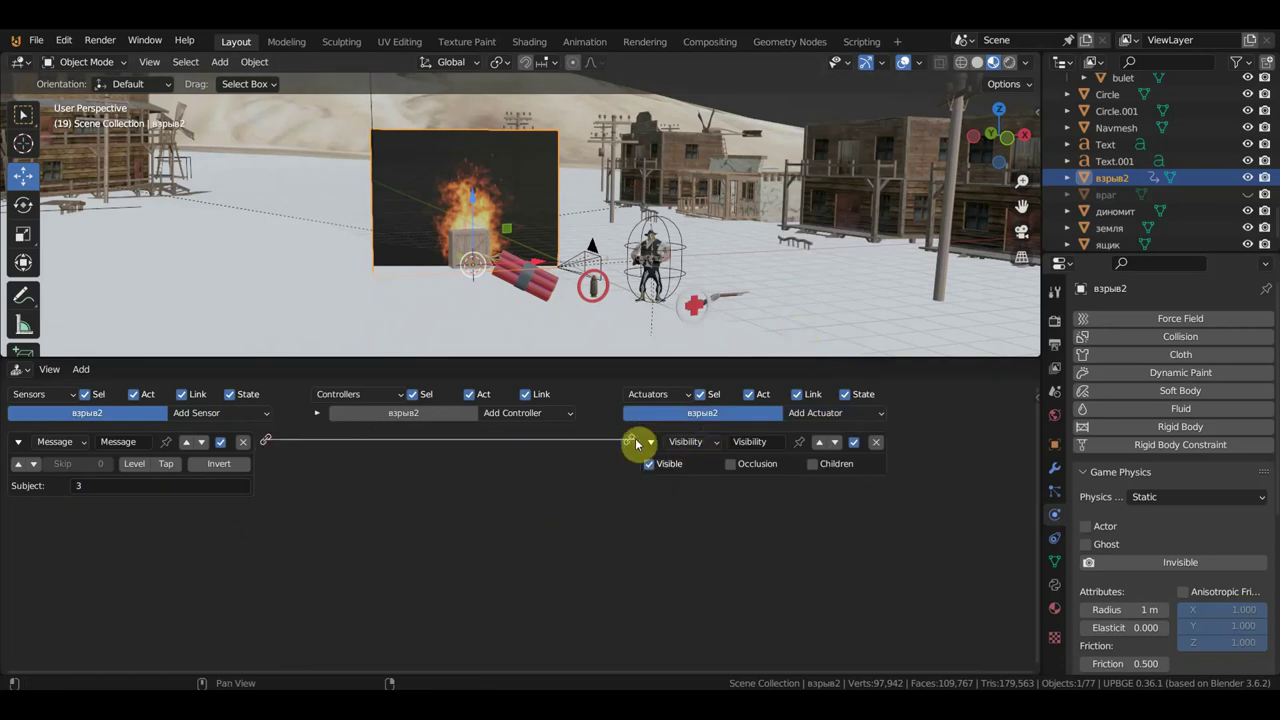
Step: Add an Action actuator, leaving its action unselected
left_click(830, 413)
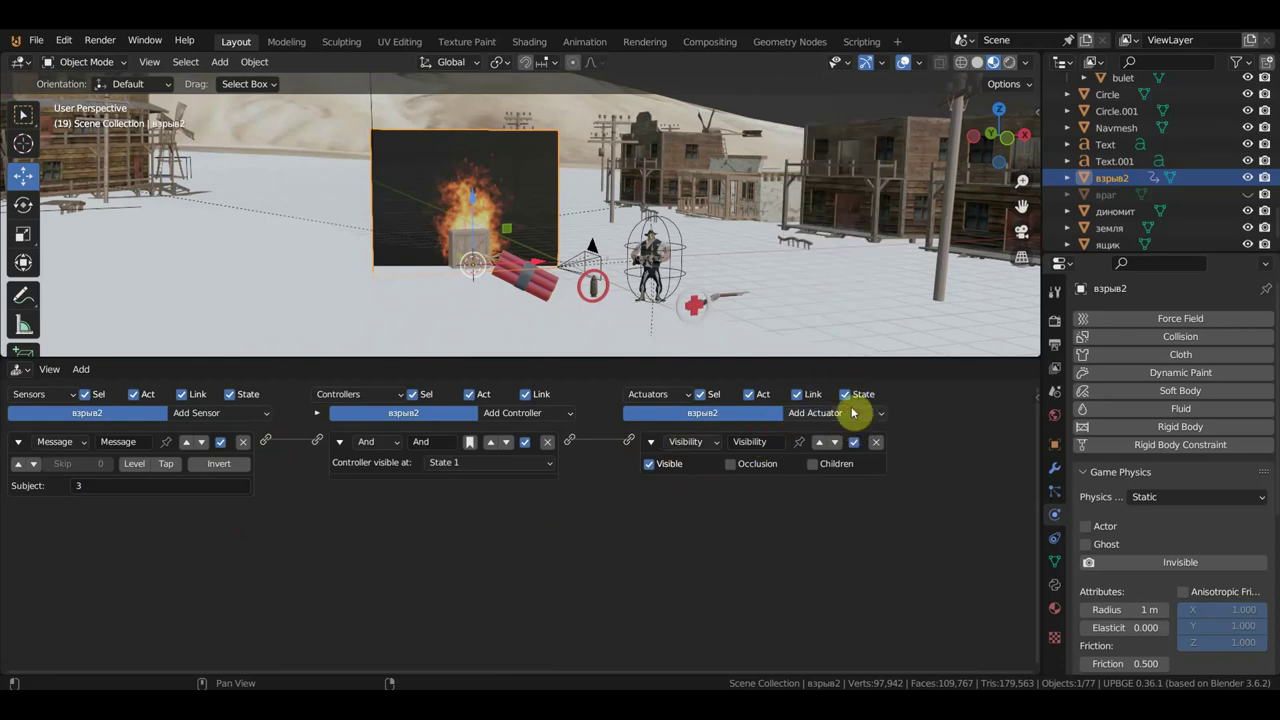
left_click(850, 413)
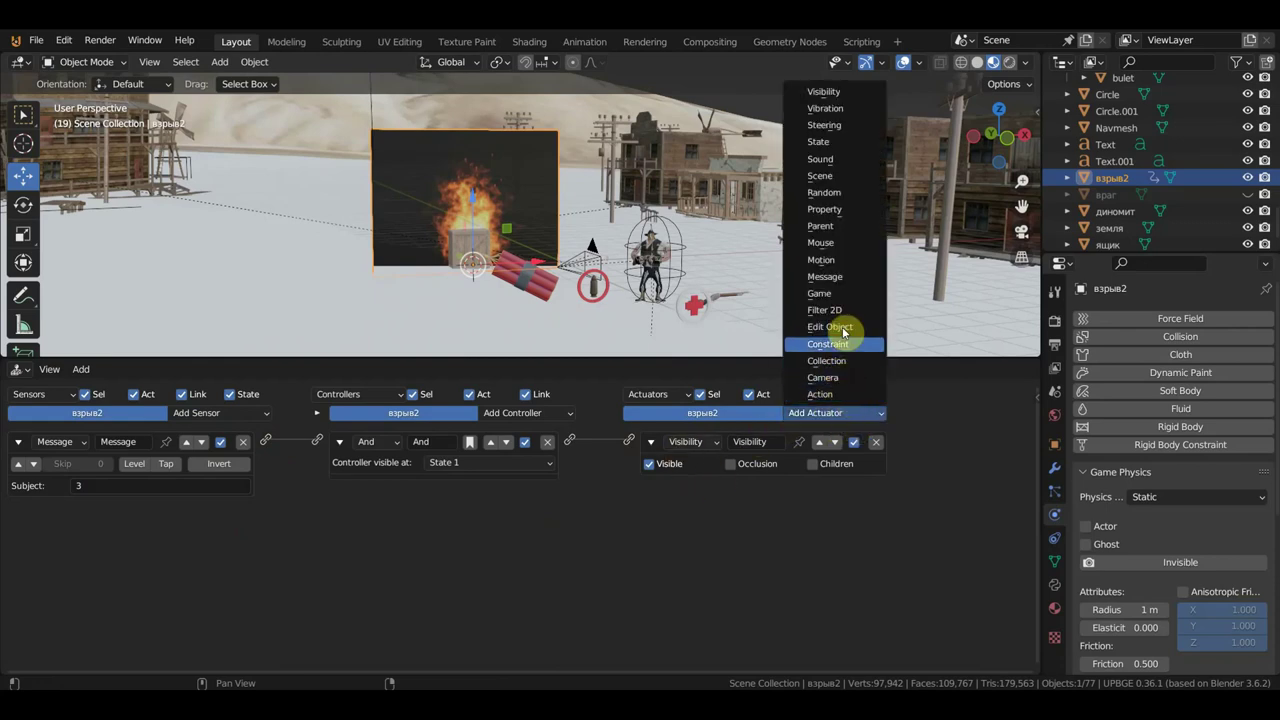
left_click(835, 394)
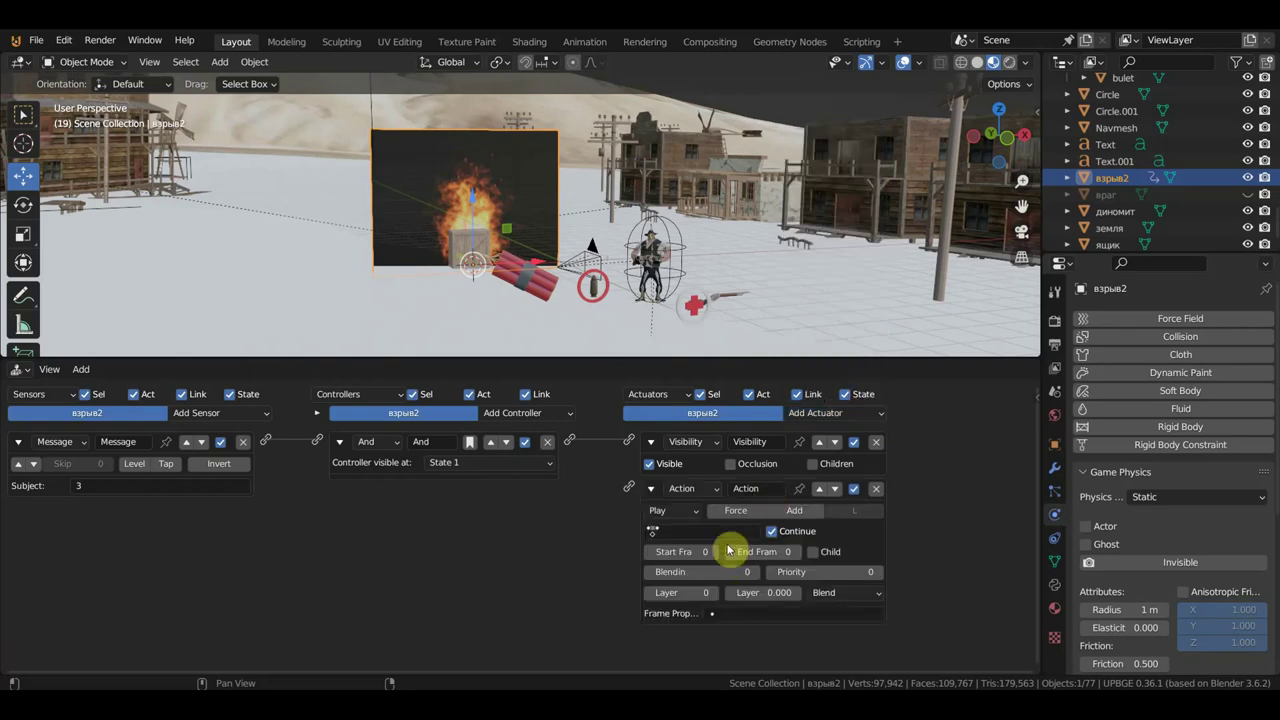
left_click(730, 530)
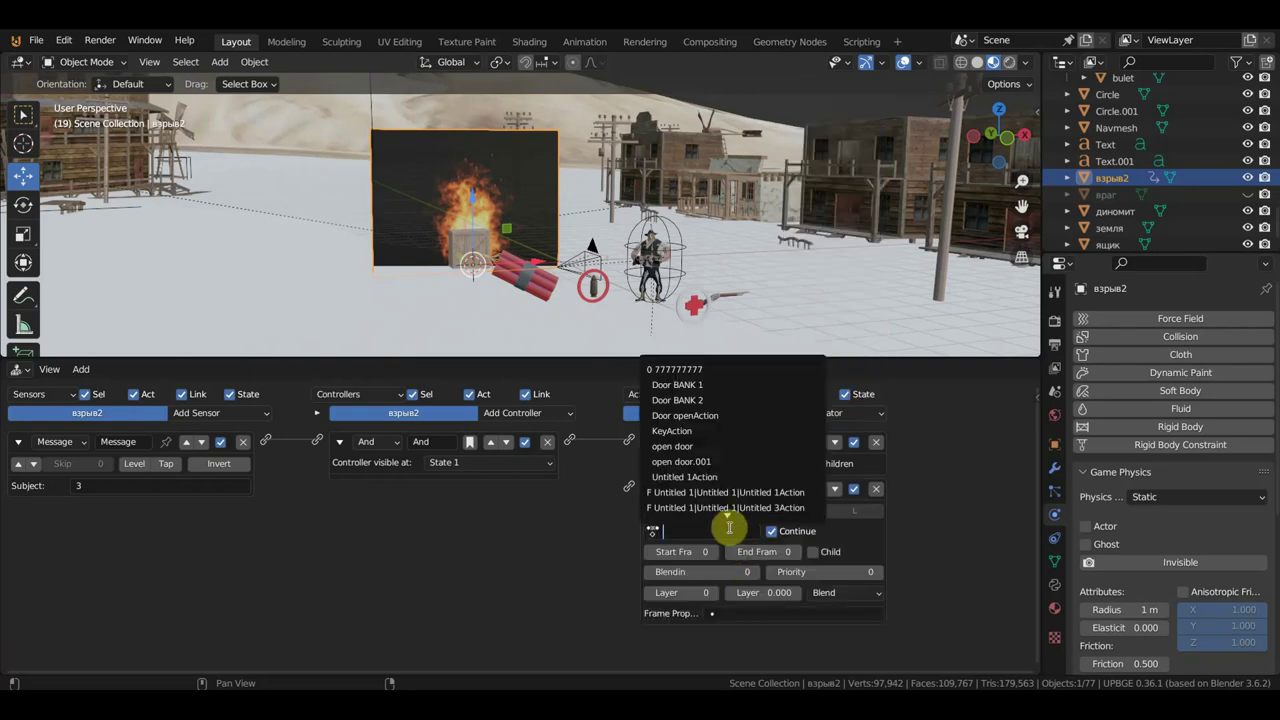
left_click(446, 170)
Step: Show the Dope Sheet's Action Editor with Untitled 1Action keys at frames 0, 20 and 90
left_click(20, 370)
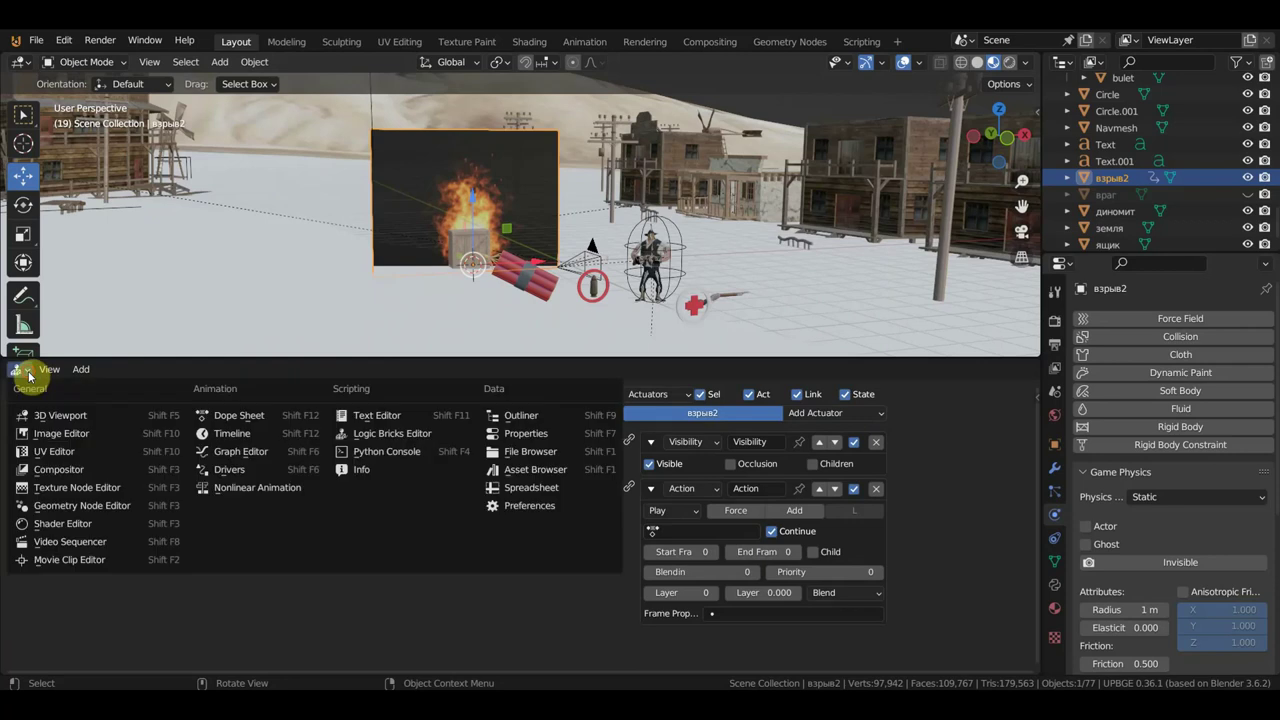
left_click(20, 370)
left_click(235, 421)
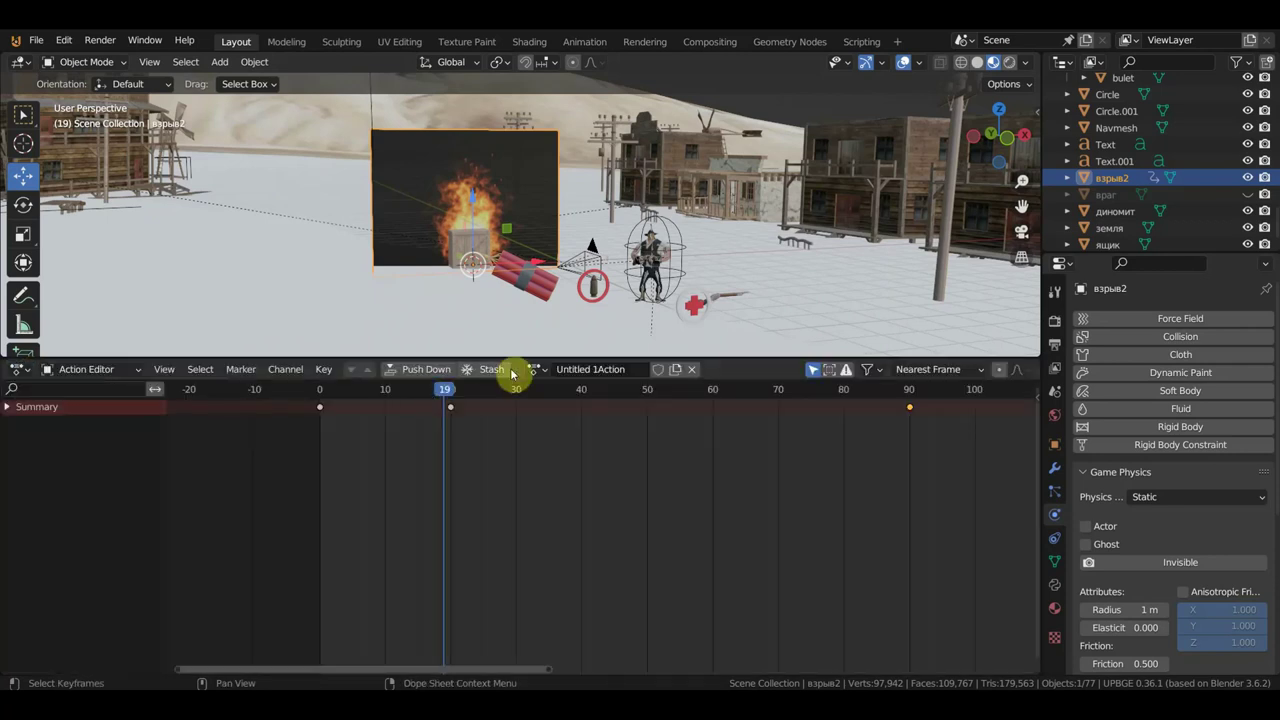
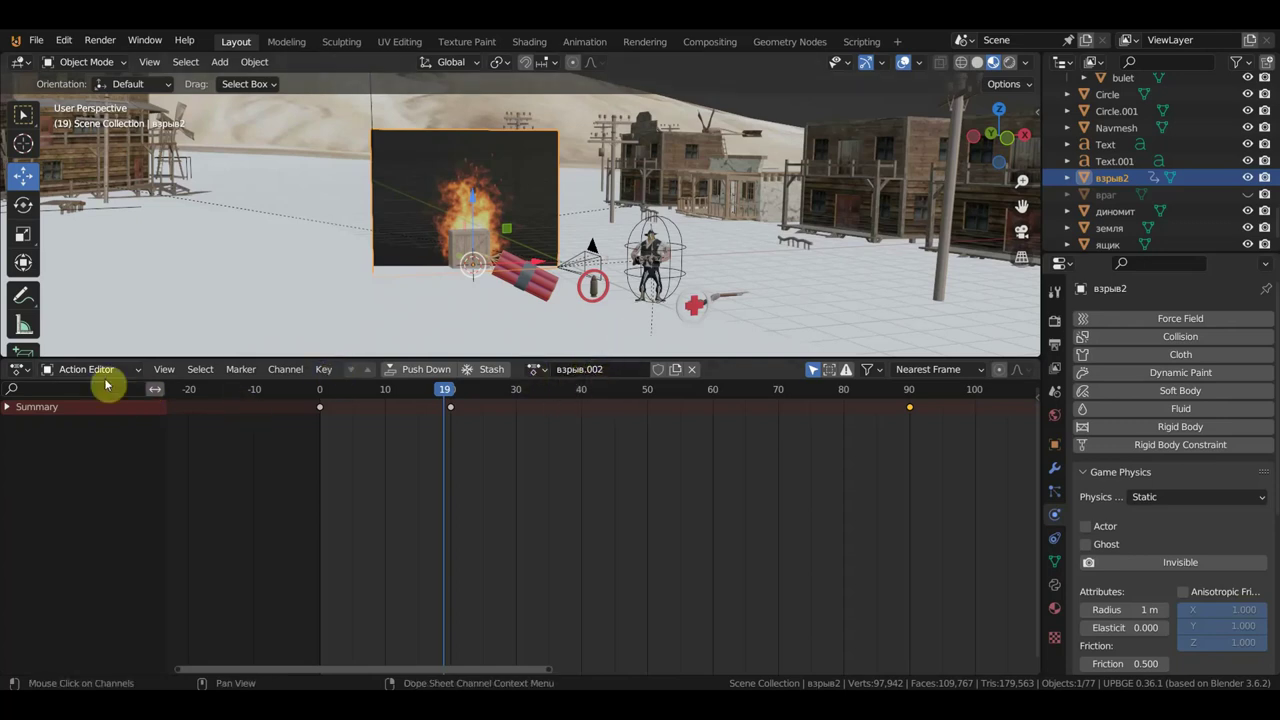
Step: Show взрыв2's logic bricks and set its Action actuator to play взрыв.002
left_click(29, 374)
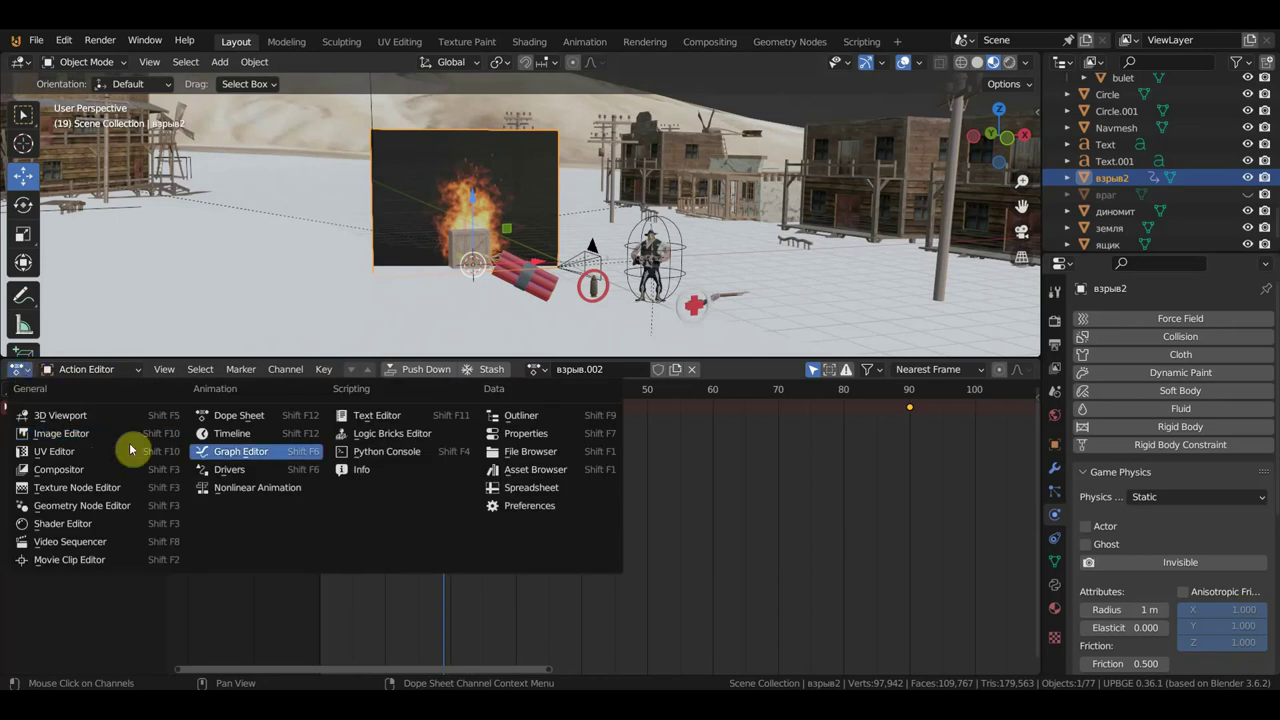
left_click(407, 441)
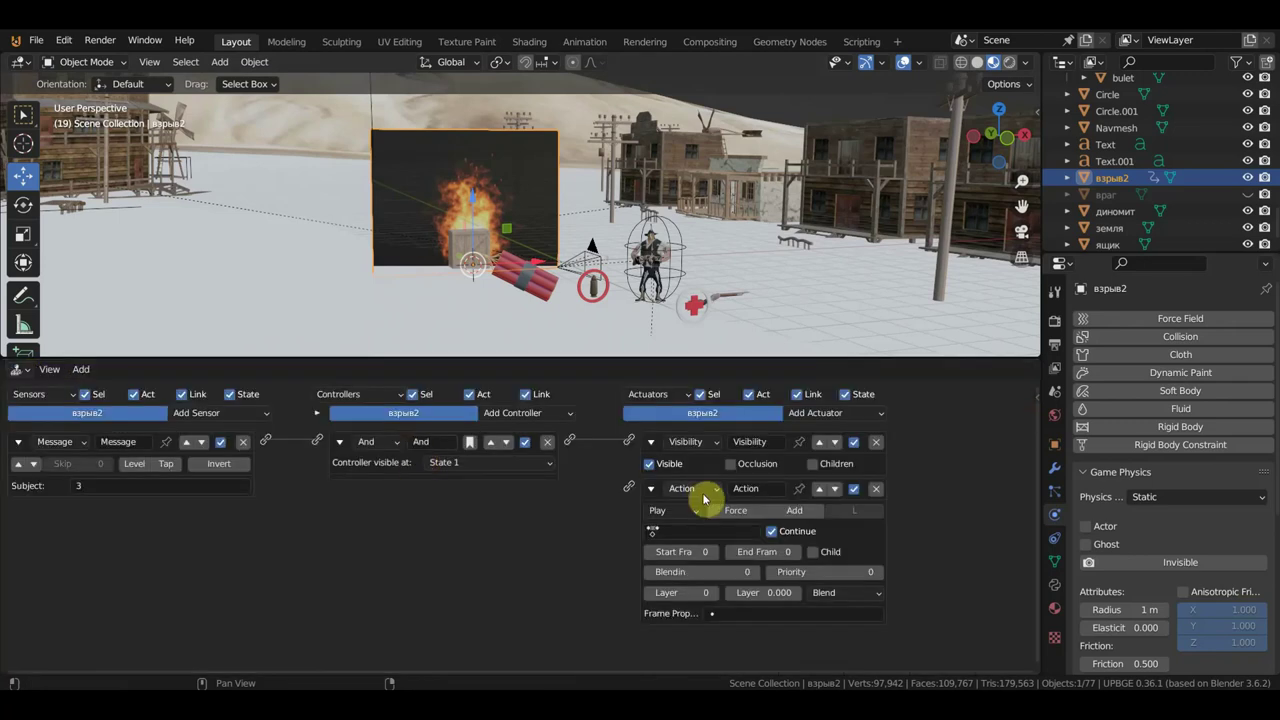
left_click(711, 535)
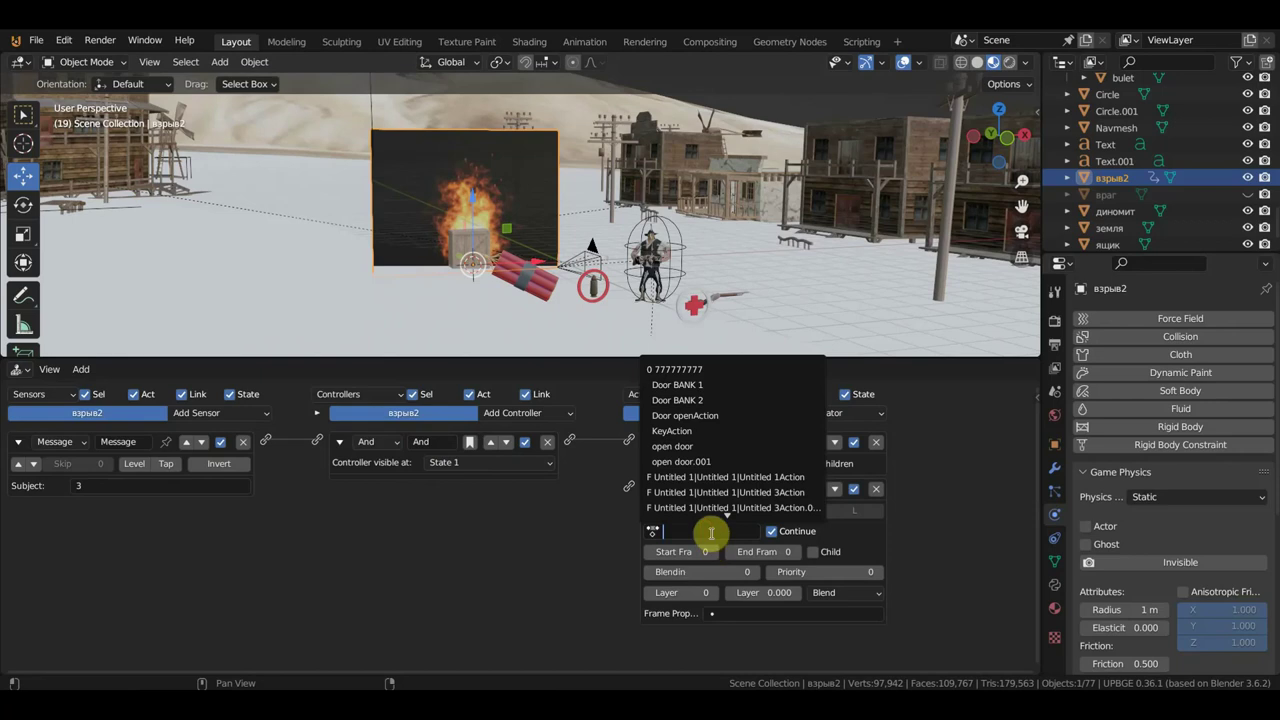
scroll(709, 463, "down", 5)
scroll(710, 468, "down", 4)
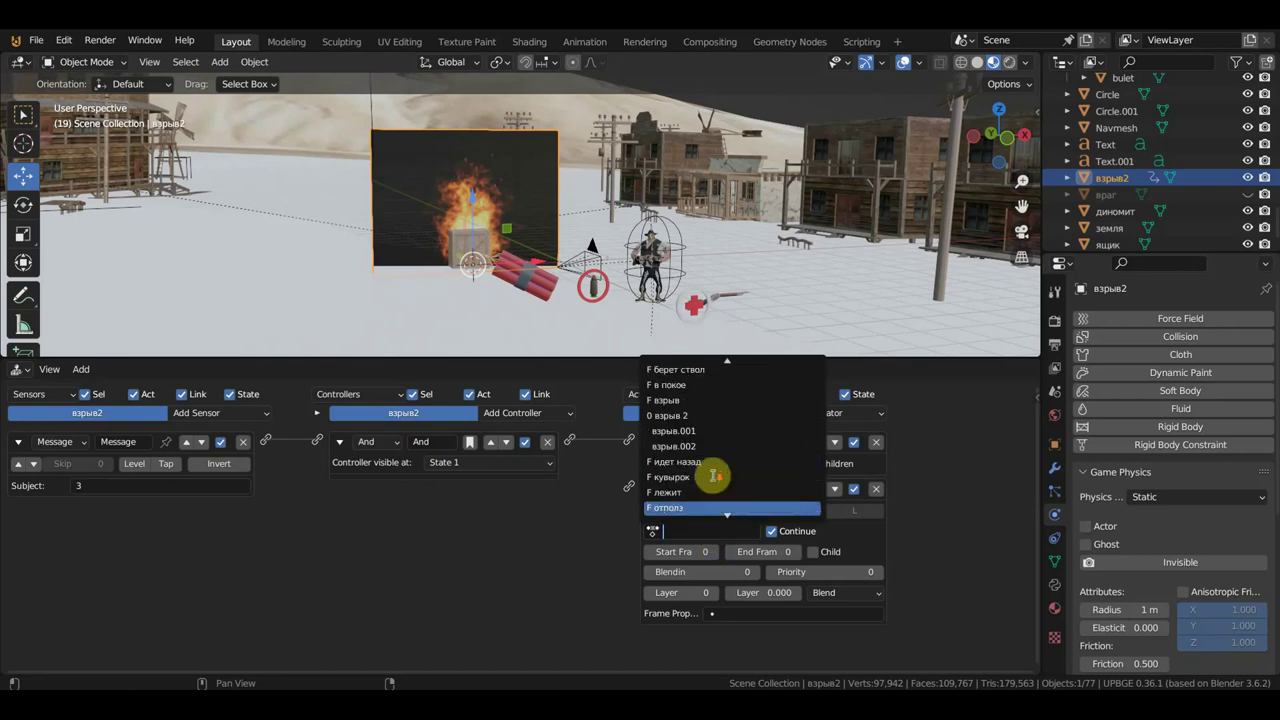
left_click(685, 446)
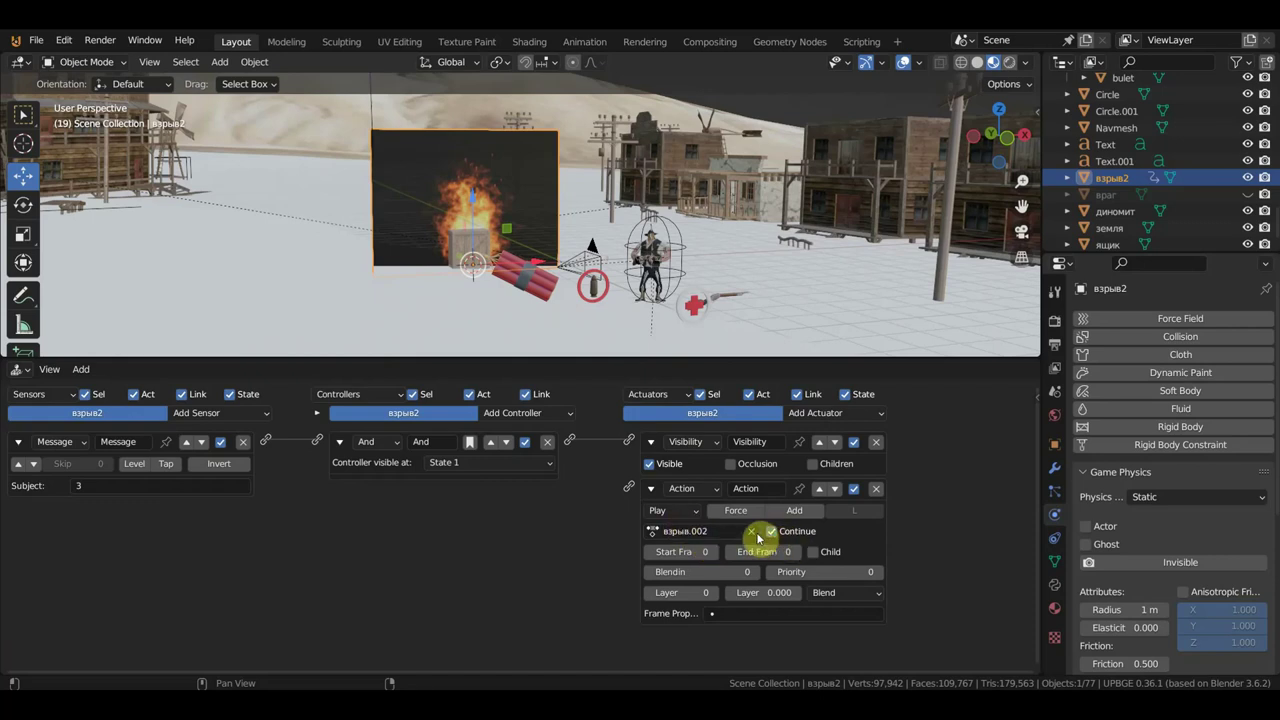
Step: Link the And controller to the Action actuator and set End Frame 90
left_click(697, 497)
left_click(693, 495)
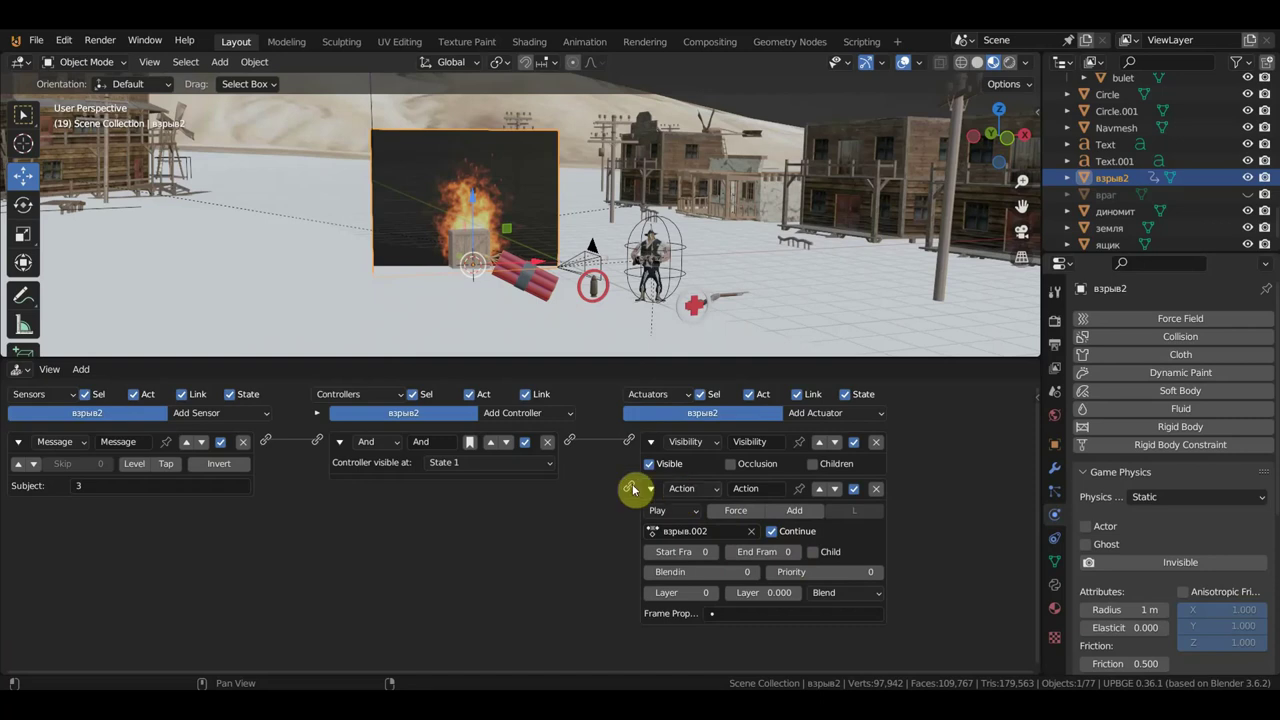
left_click_drag(569, 441, 624, 490)
type("90")
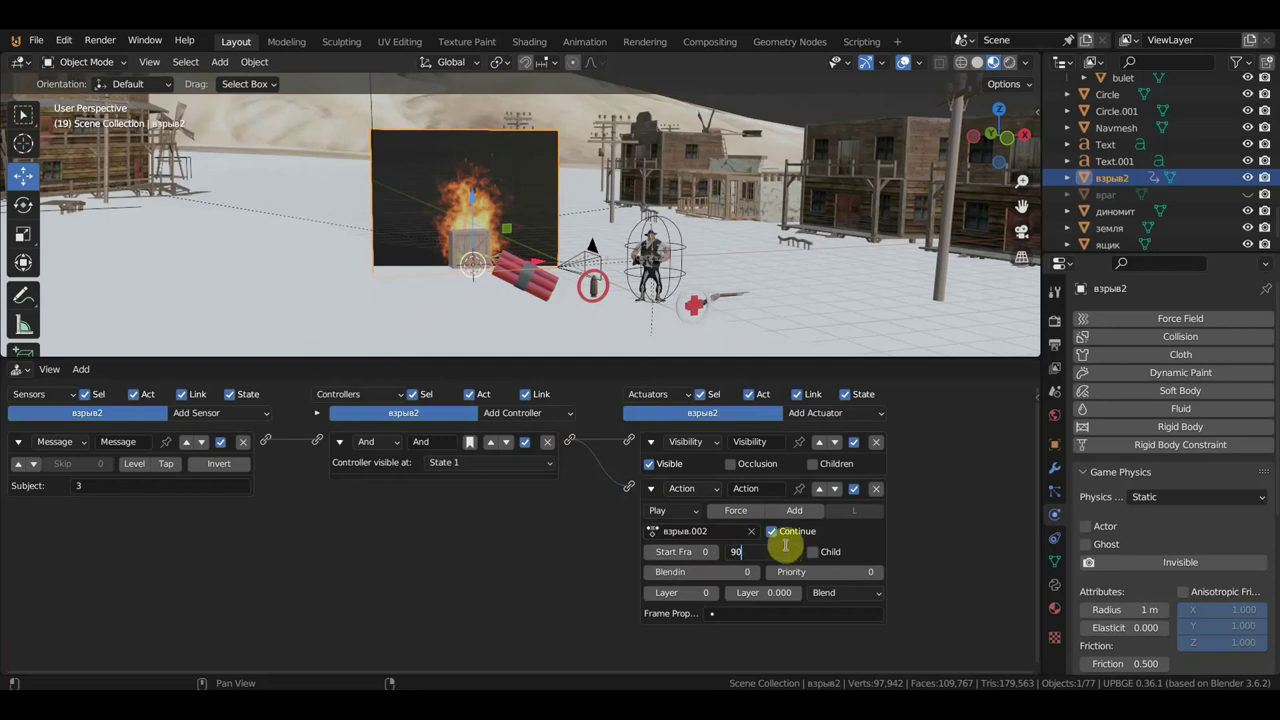
key("Return")
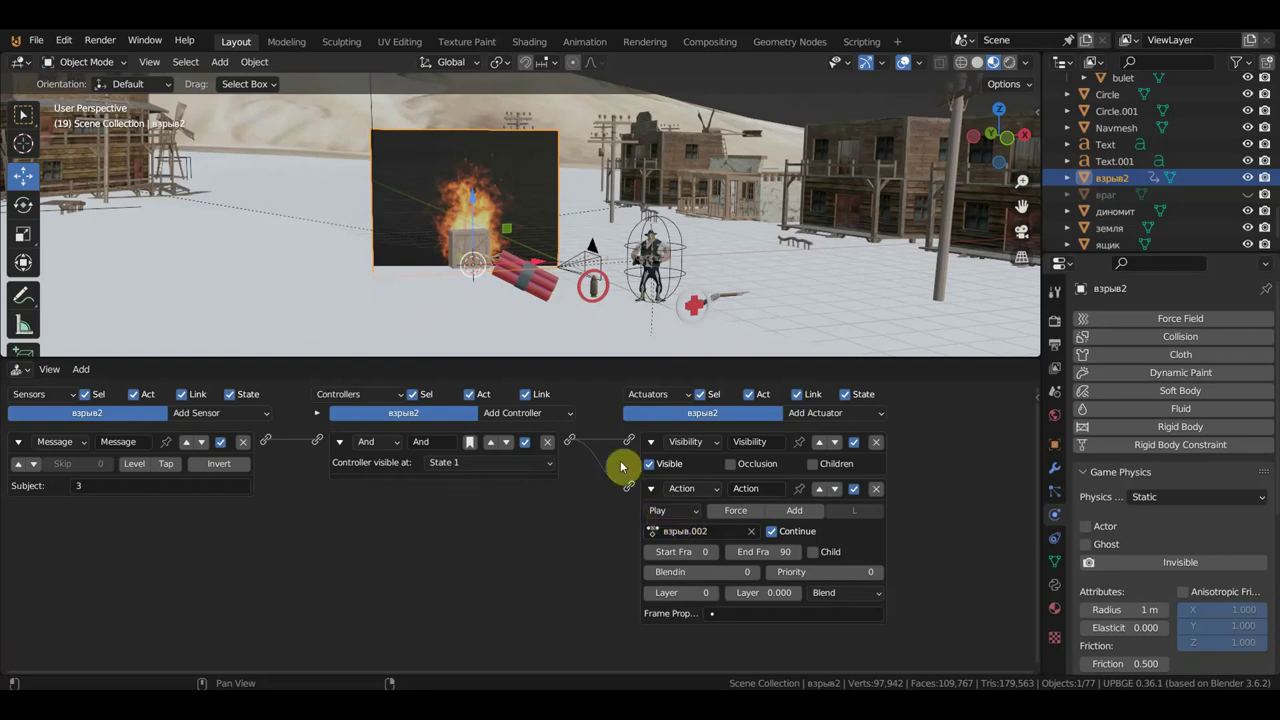
Step: Add an Always sensor and a new Visibility actuator with Visible turned off
scroll(526, 523, "down", 1)
left_click(212, 411)
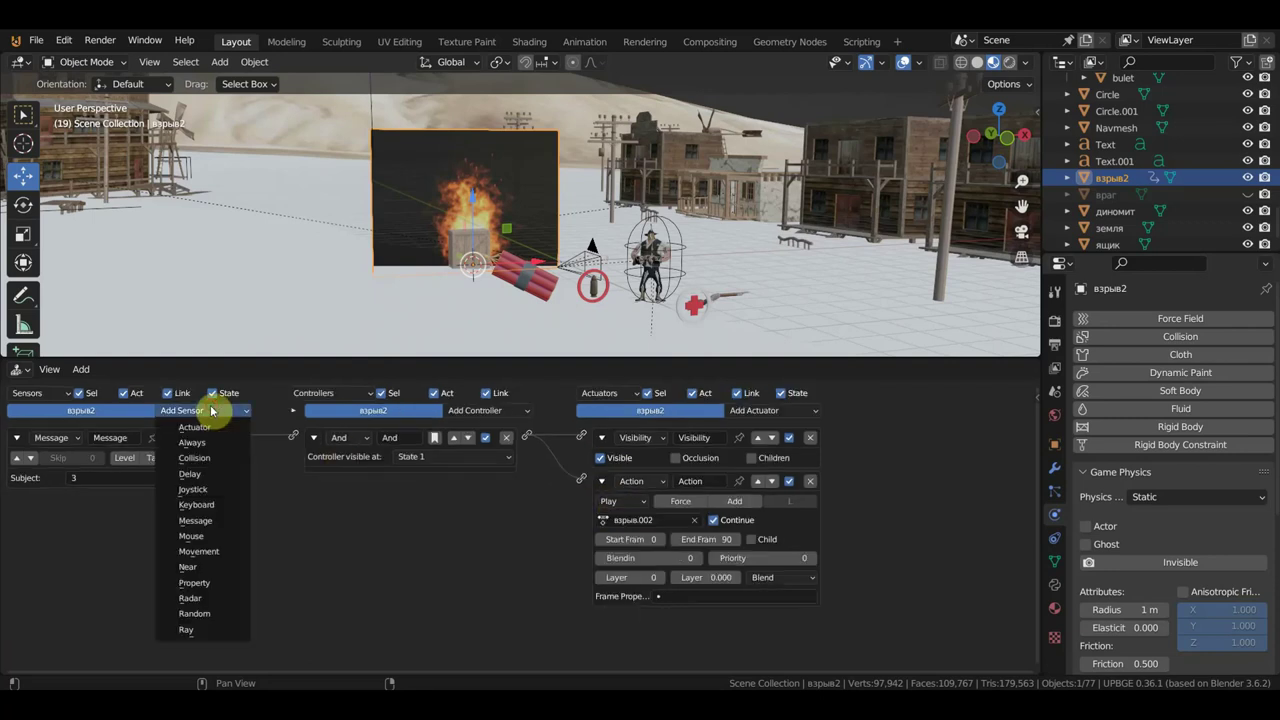
left_click(196, 443)
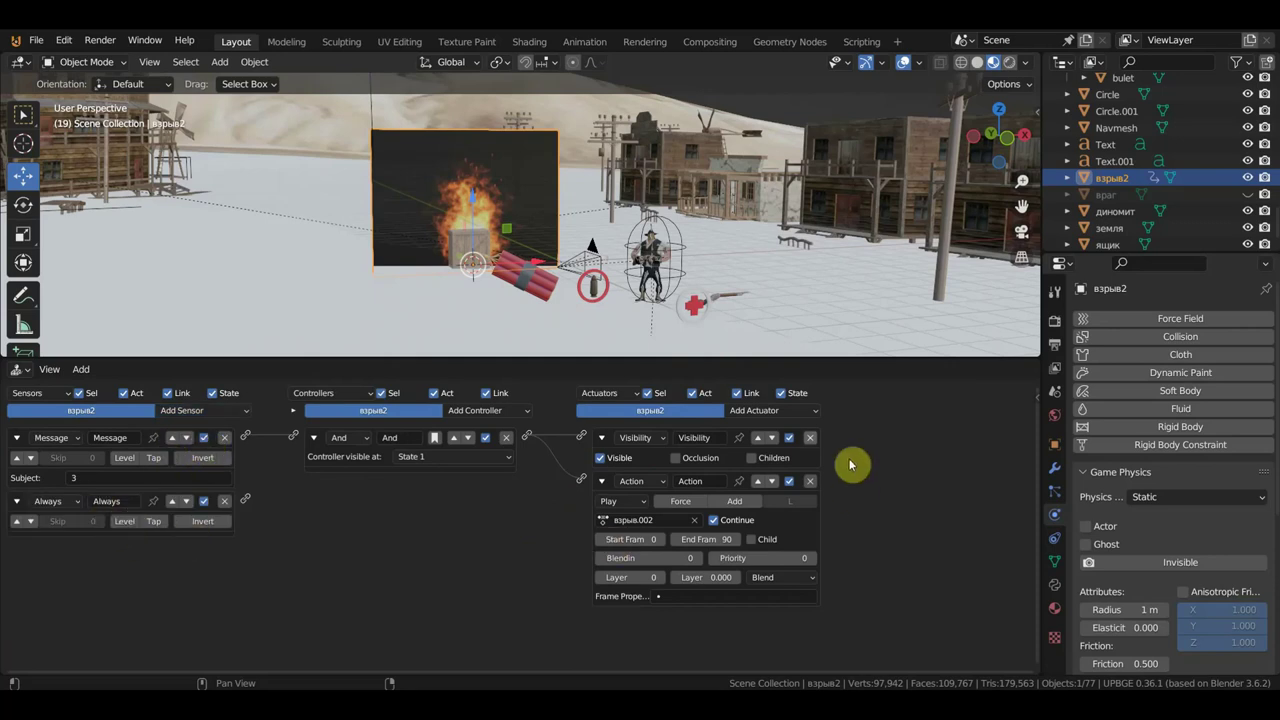
left_click(766, 412)
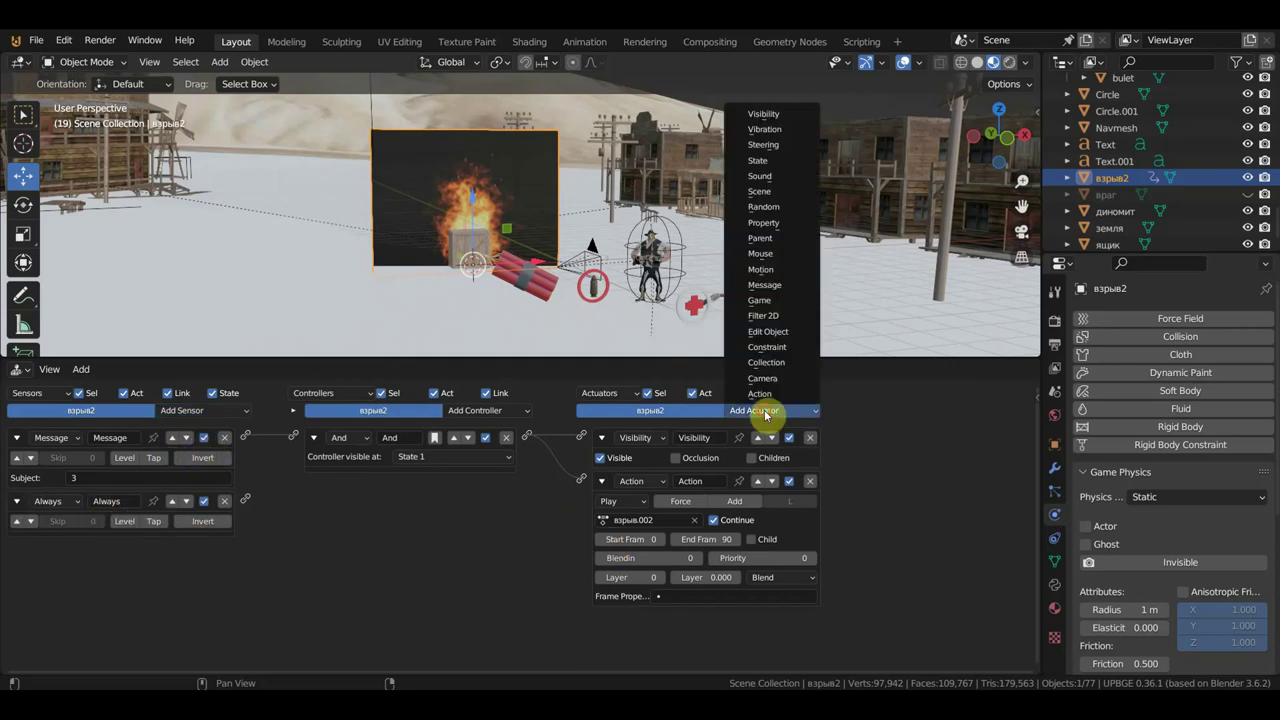
left_click(766, 114)
left_click(601, 639)
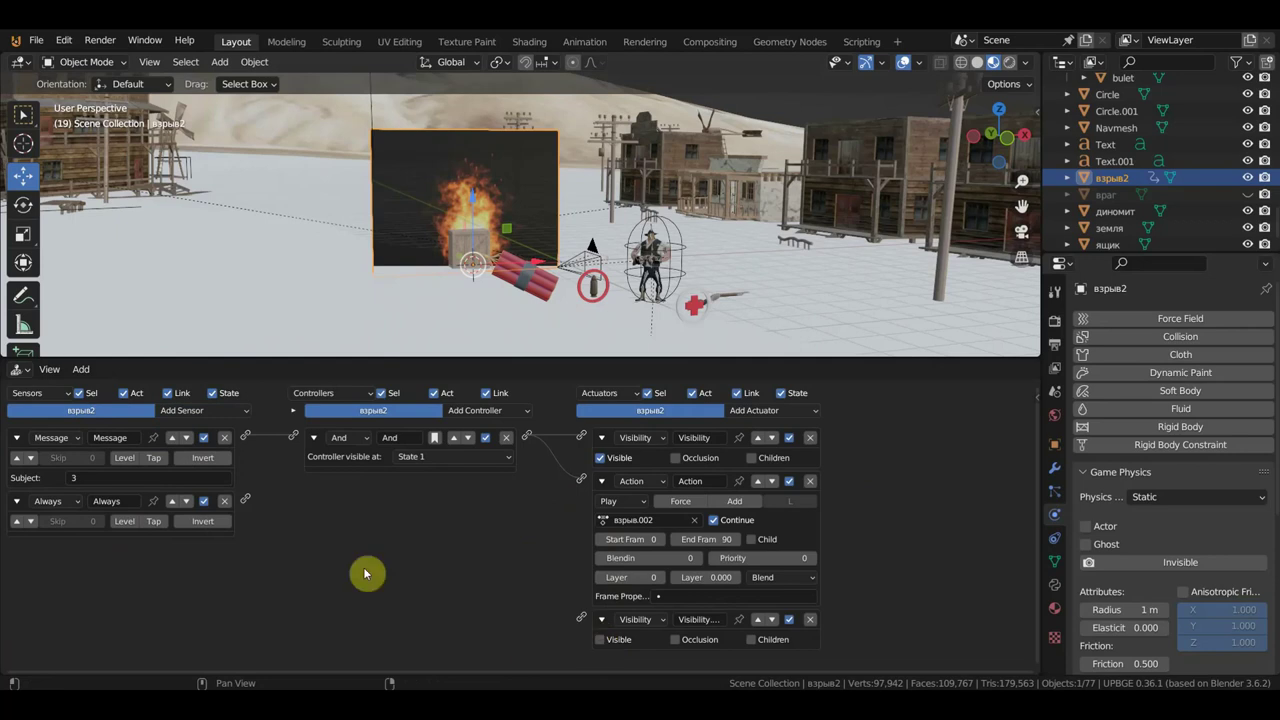
Step: Wire the Always sensor to the Visibility actuator and test-run the game
left_click_drag(253, 505, 589, 621)
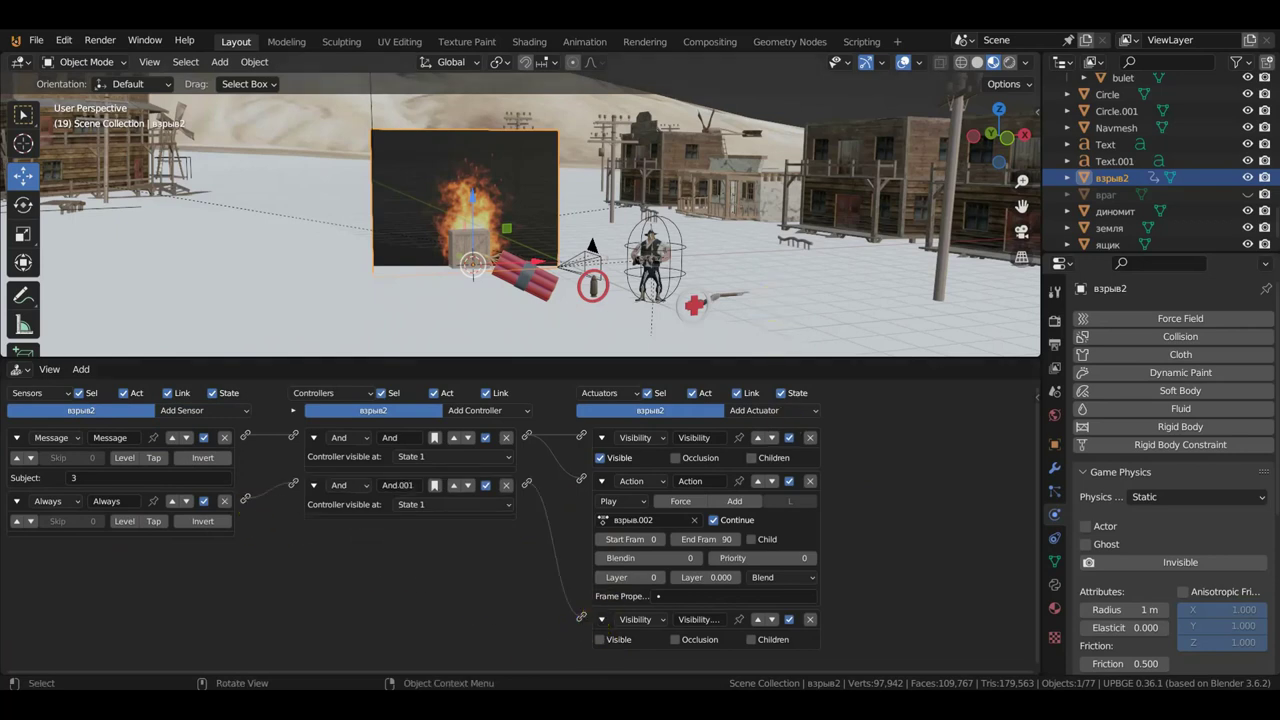
key("p")
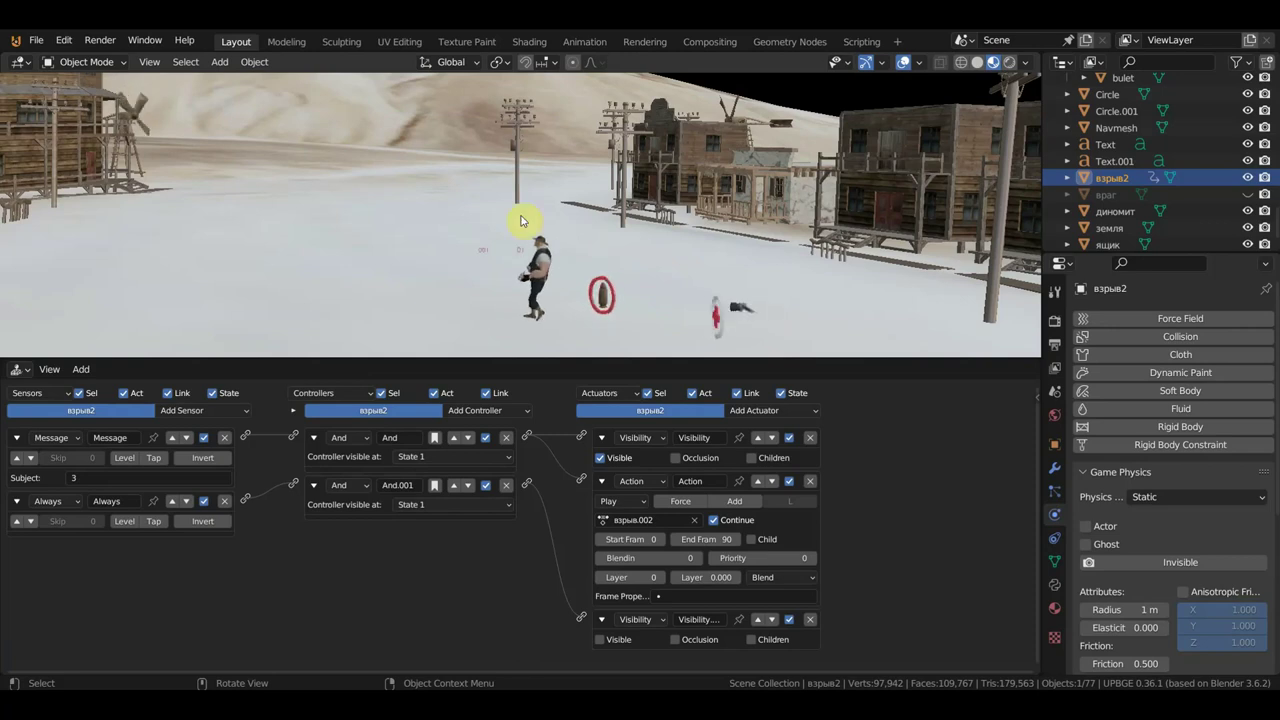
key("Escape")
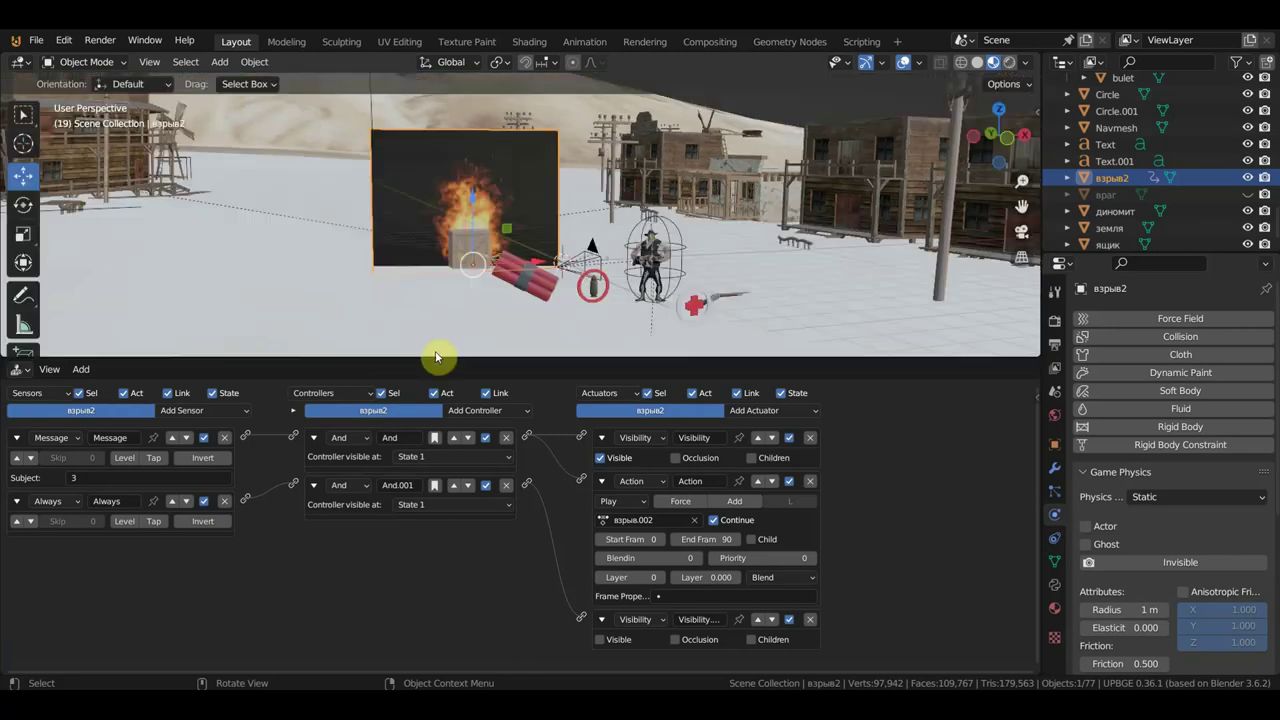
Step: Select Cube.003, enlarge the logic editor and browse its Message actuator's target list
left_click(674, 228)
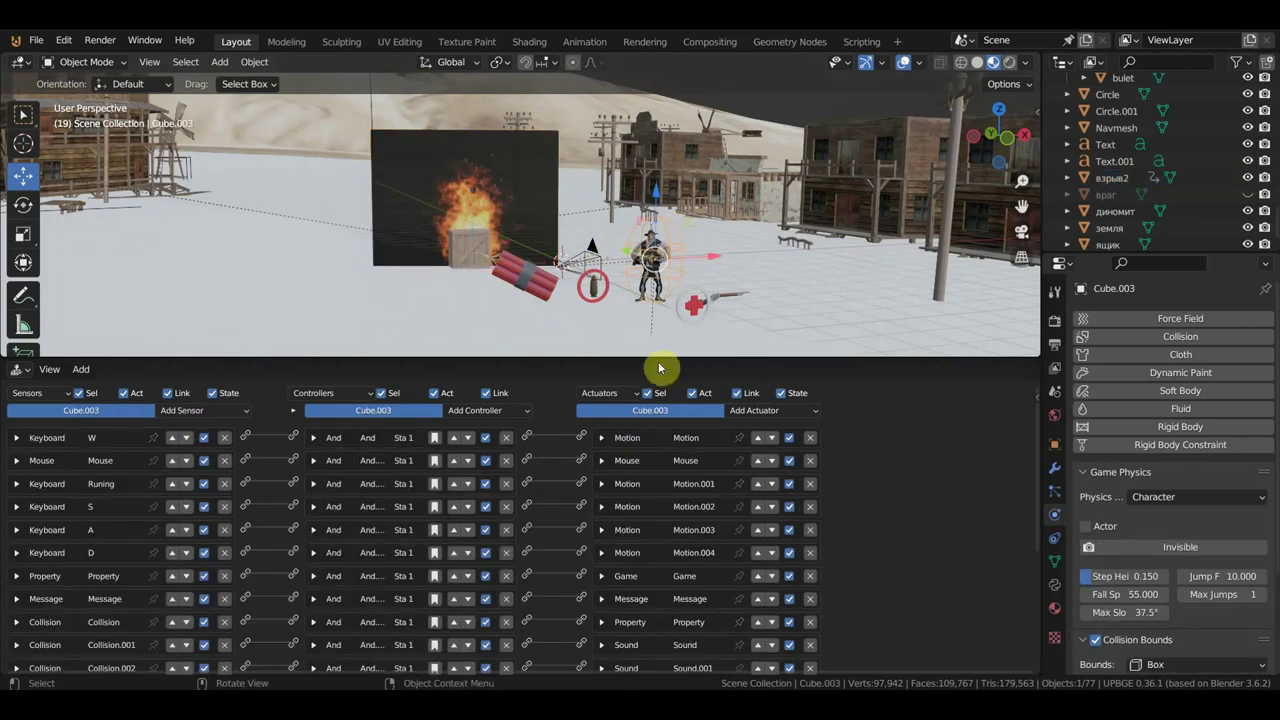
left_click_drag(658, 357, 672, 117)
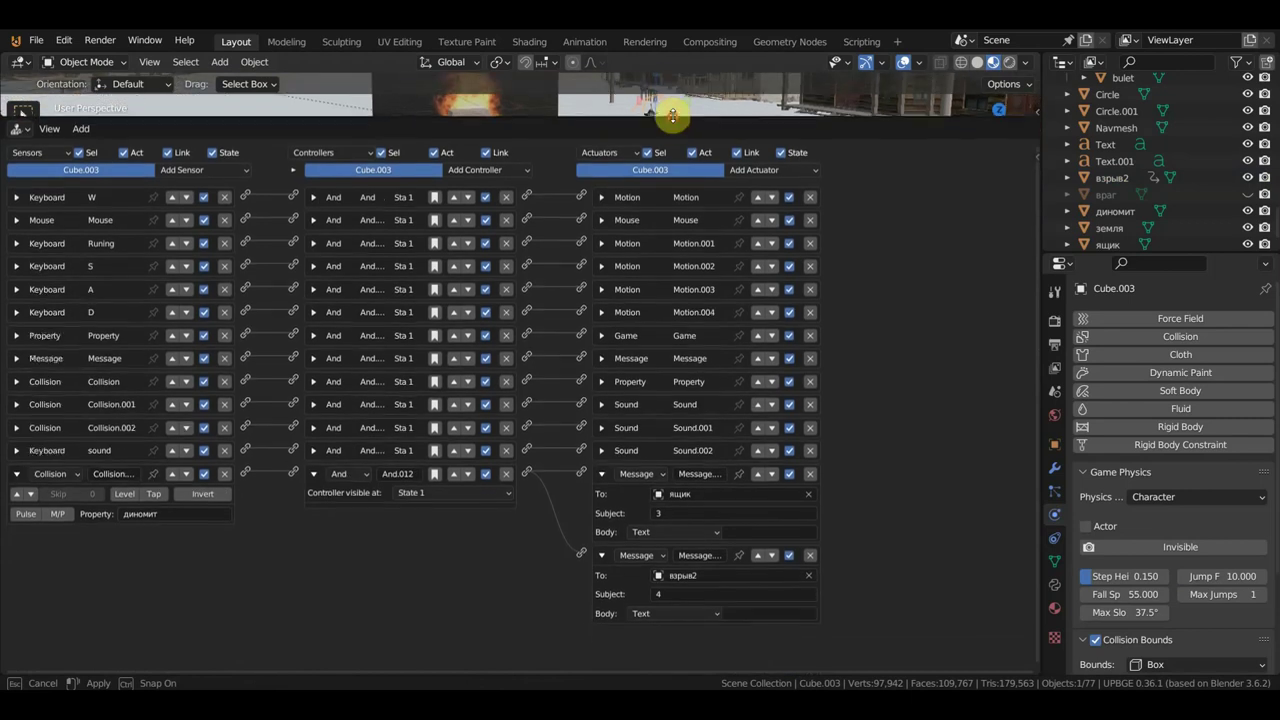
left_click(697, 586)
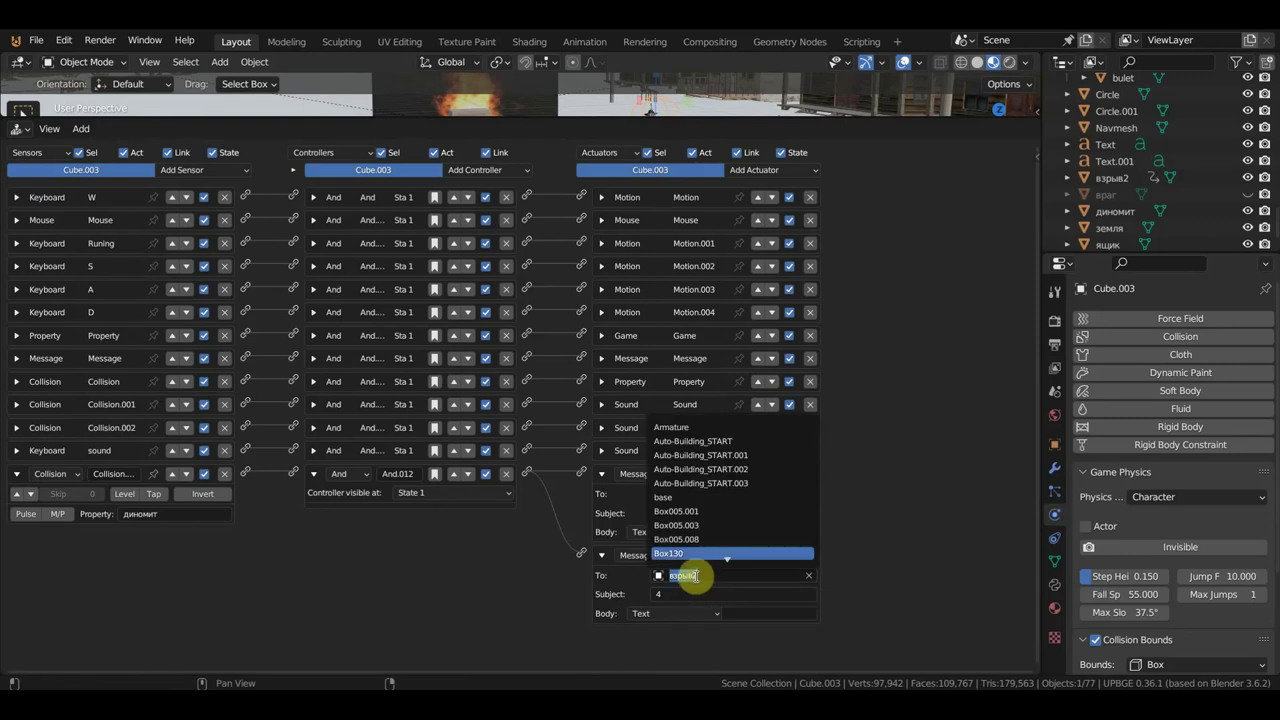
scroll(718, 519, "down", 10)
scroll(718, 519, "down", 2)
scroll(718, 519, "down", 3)
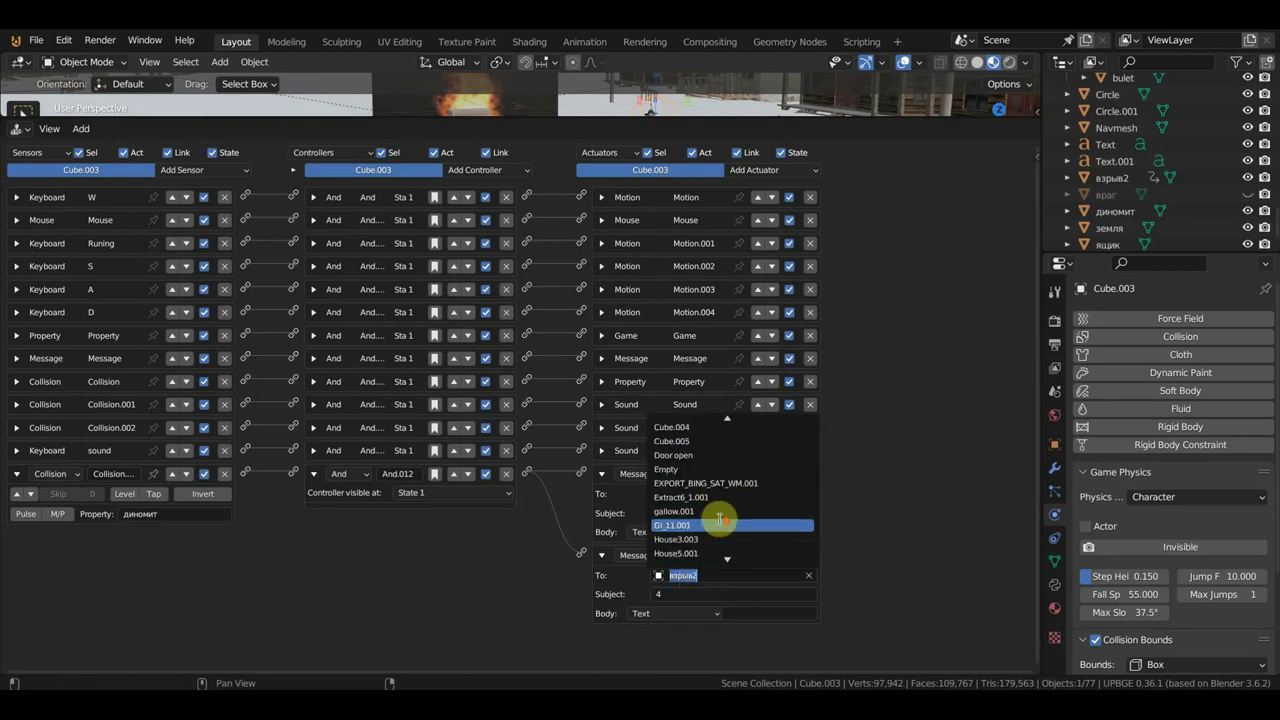
scroll(717, 522, "down", 3)
scroll(716, 526, "down", 3)
scroll(717, 526, "down", 3)
scroll(716, 524, "down", 3)
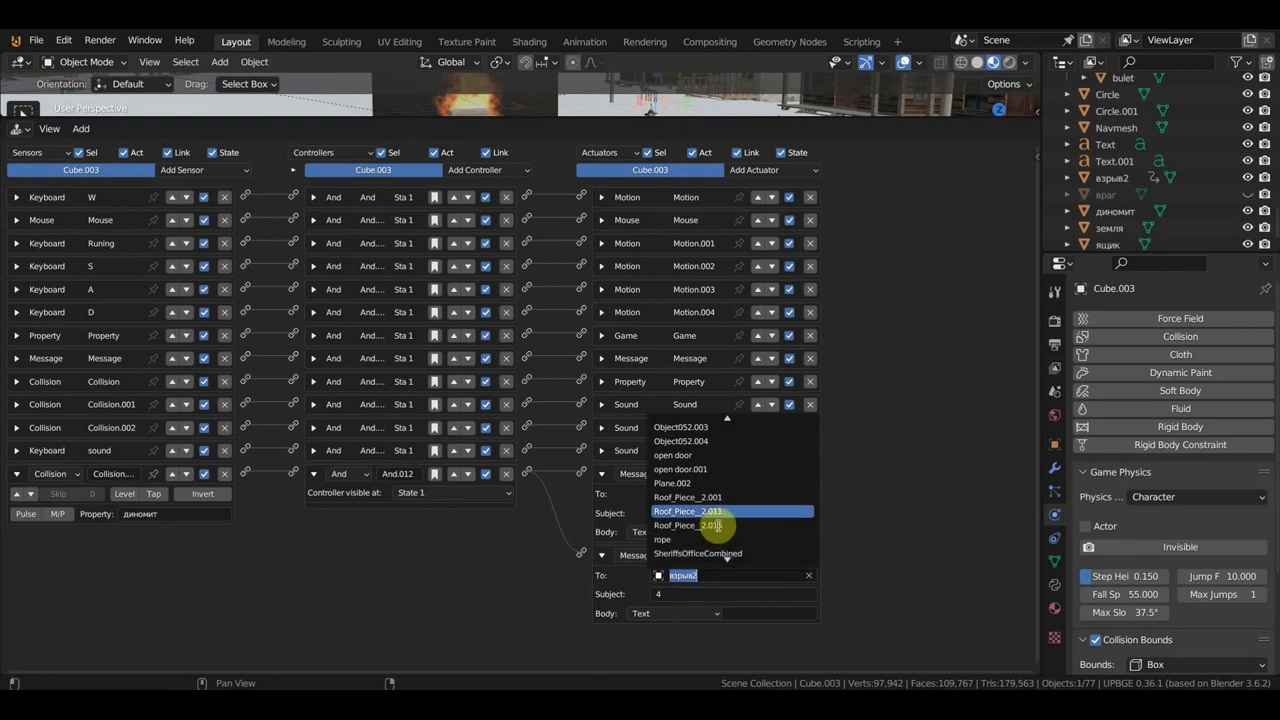
scroll(716, 524, "down", 3)
scroll(727, 503, "down", 3)
scroll(727, 505, "down", 3)
scroll(730, 498, "down", 3)
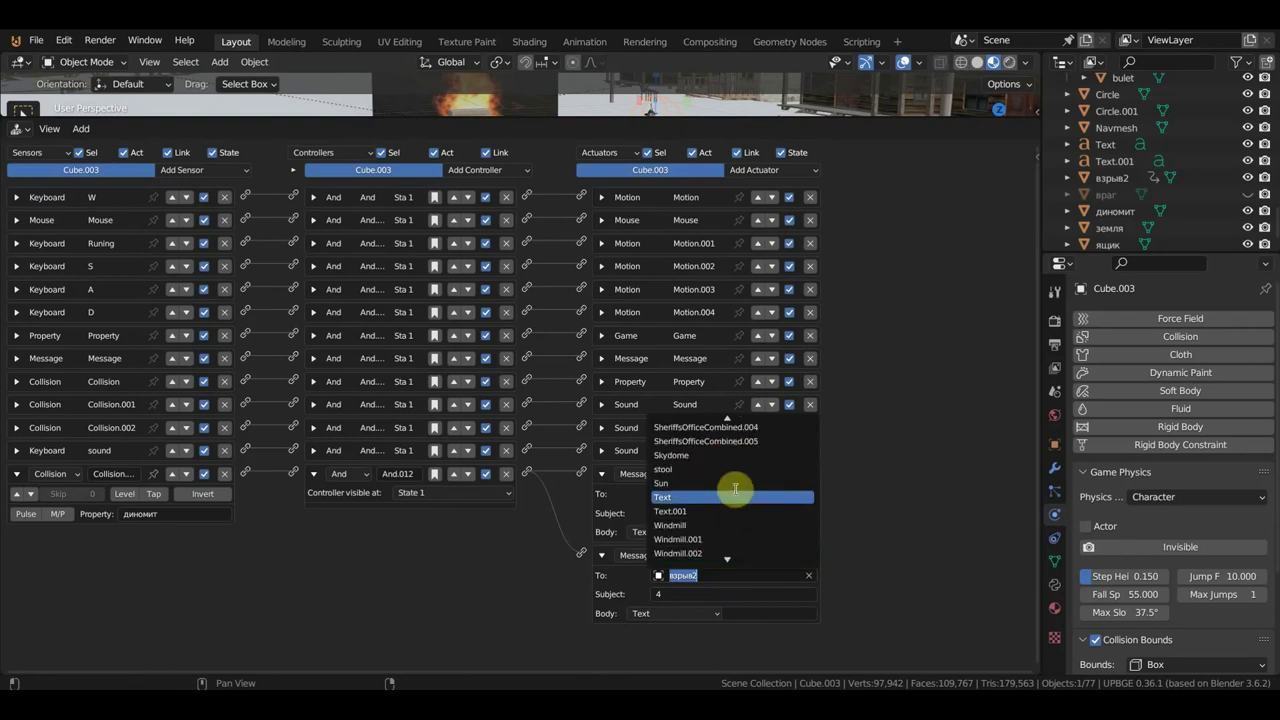
scroll(720, 505, "down", 3)
scroll(705, 515, "down", 3)
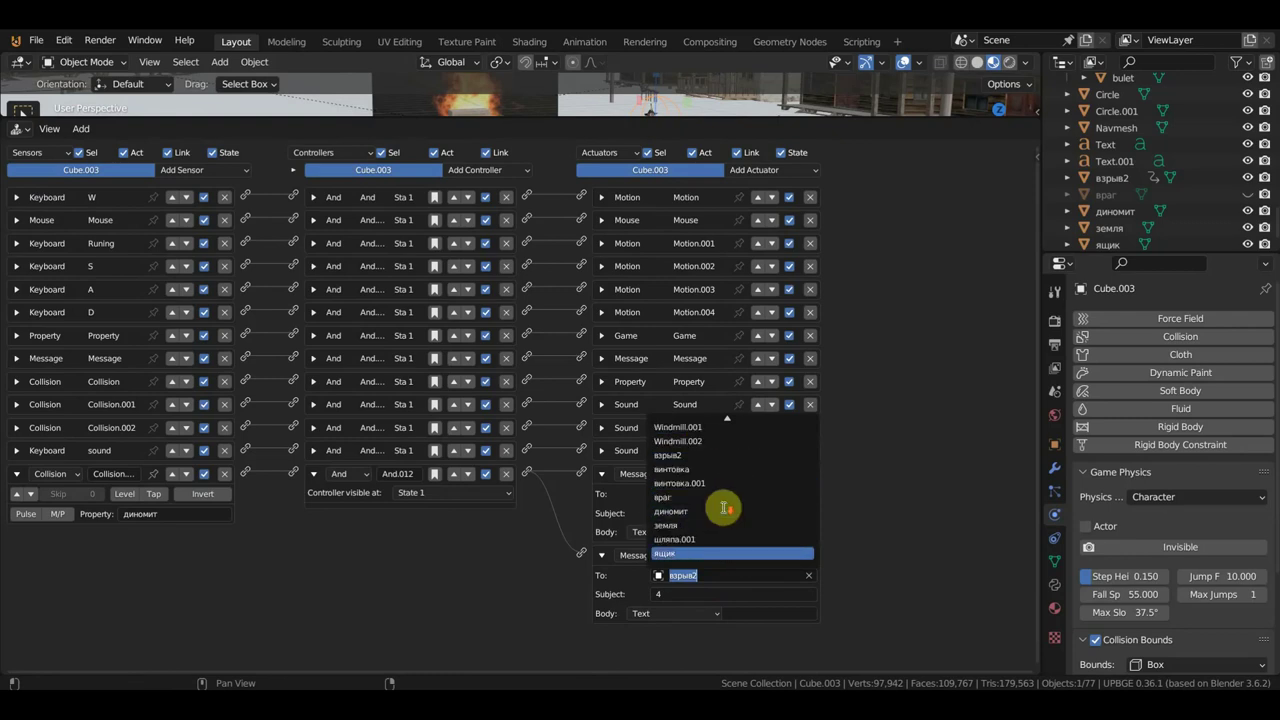
scroll(723, 507, "up", 4)
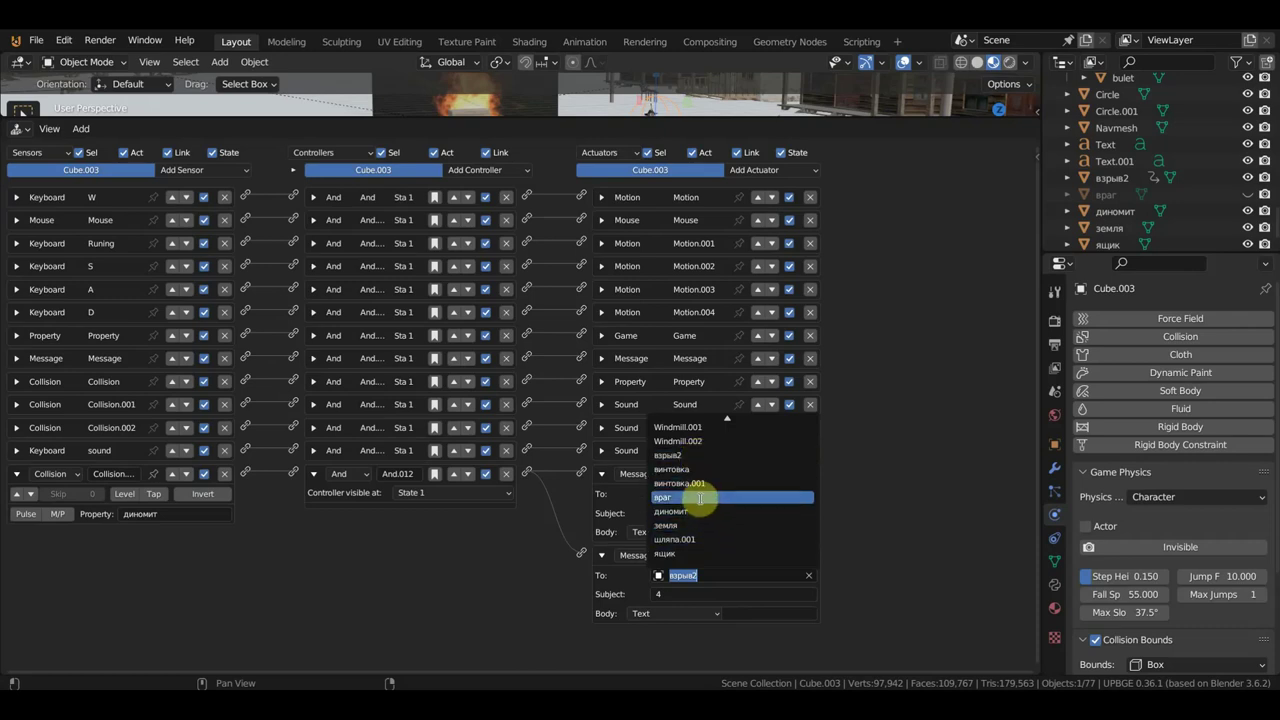
left_click(697, 455)
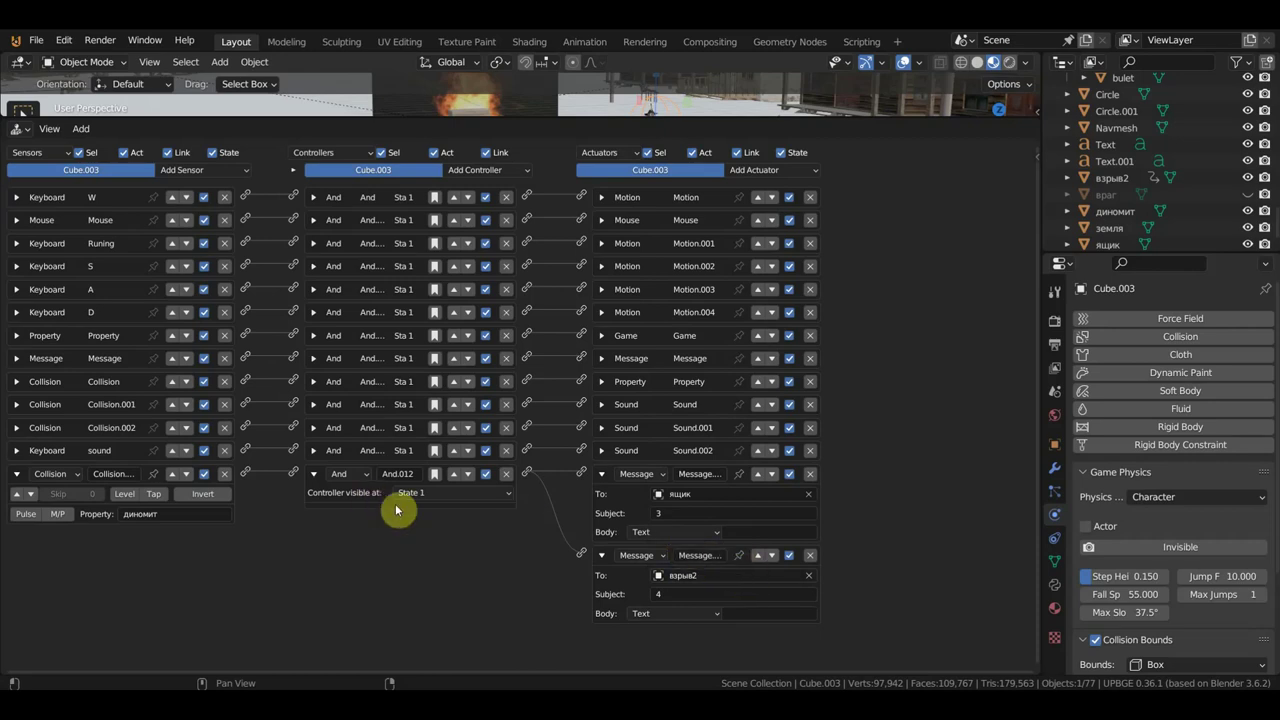
Step: Set the second Message actuator's To target to взрыв2, then reselect взрыв2
left_click(707, 580)
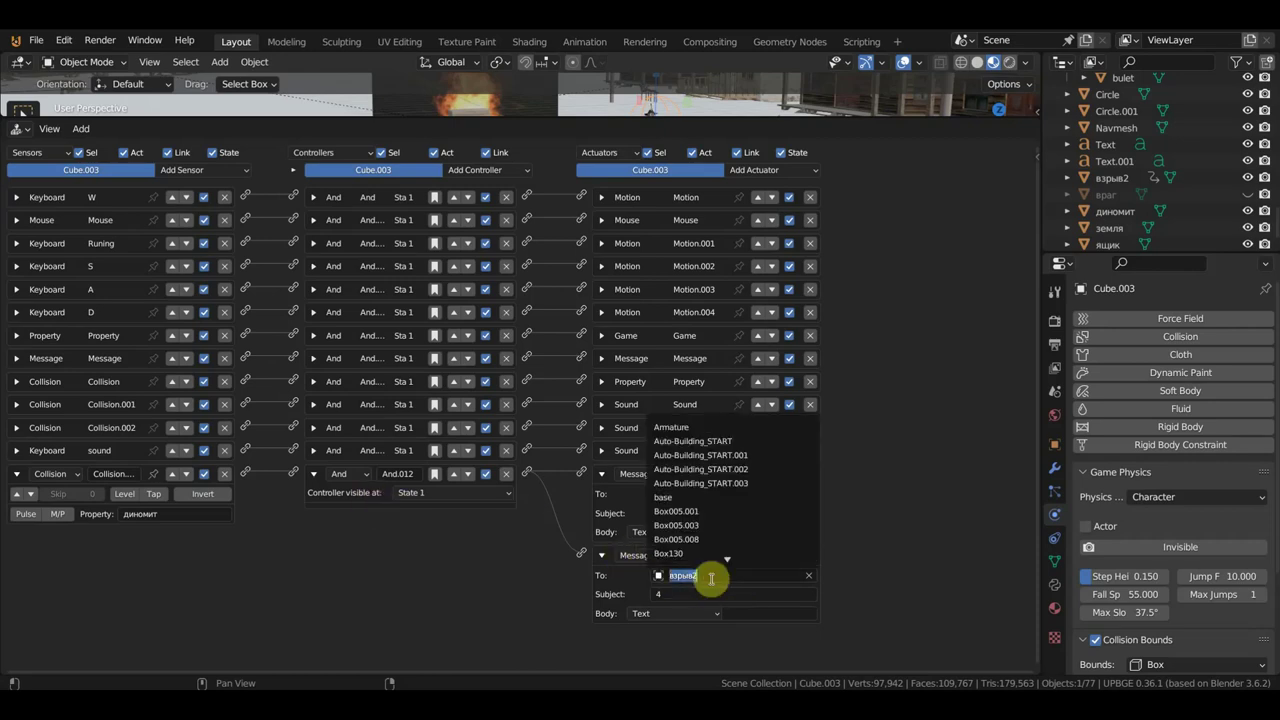
scroll(694, 537, "up", 3)
scroll(686, 523, "up", 3)
scroll(702, 517, "up", 2)
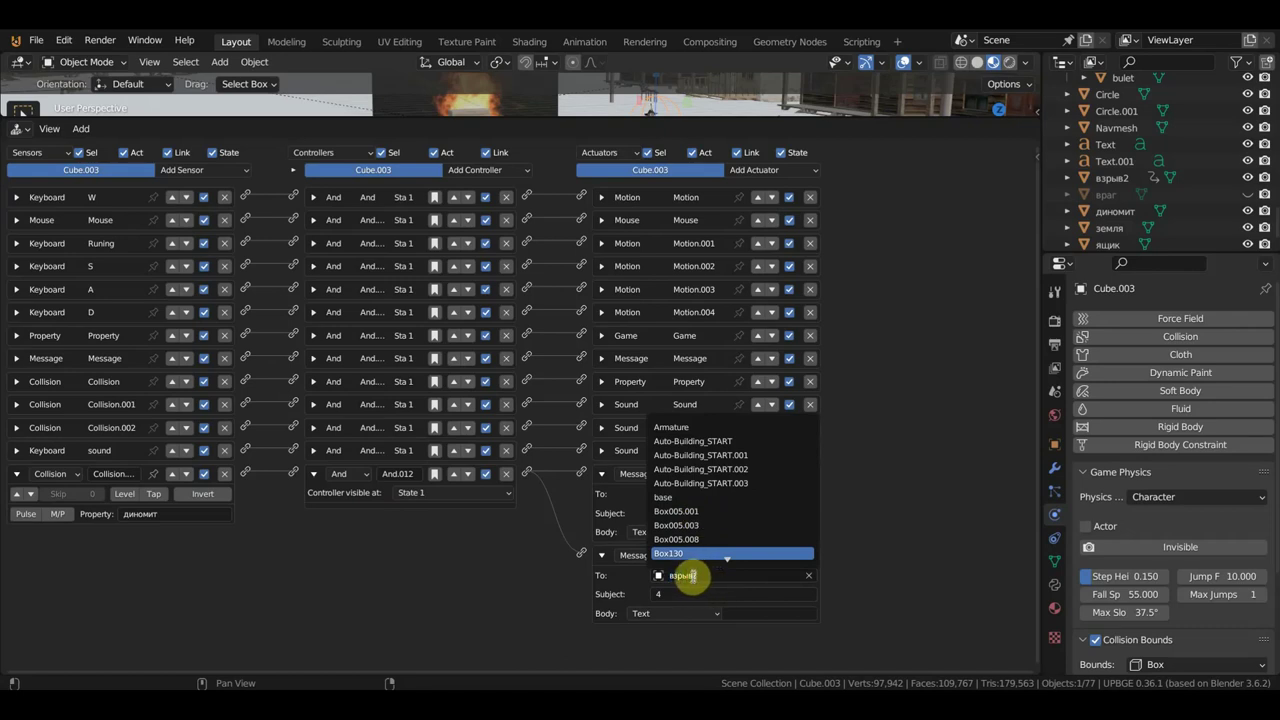
key("BackSpace")
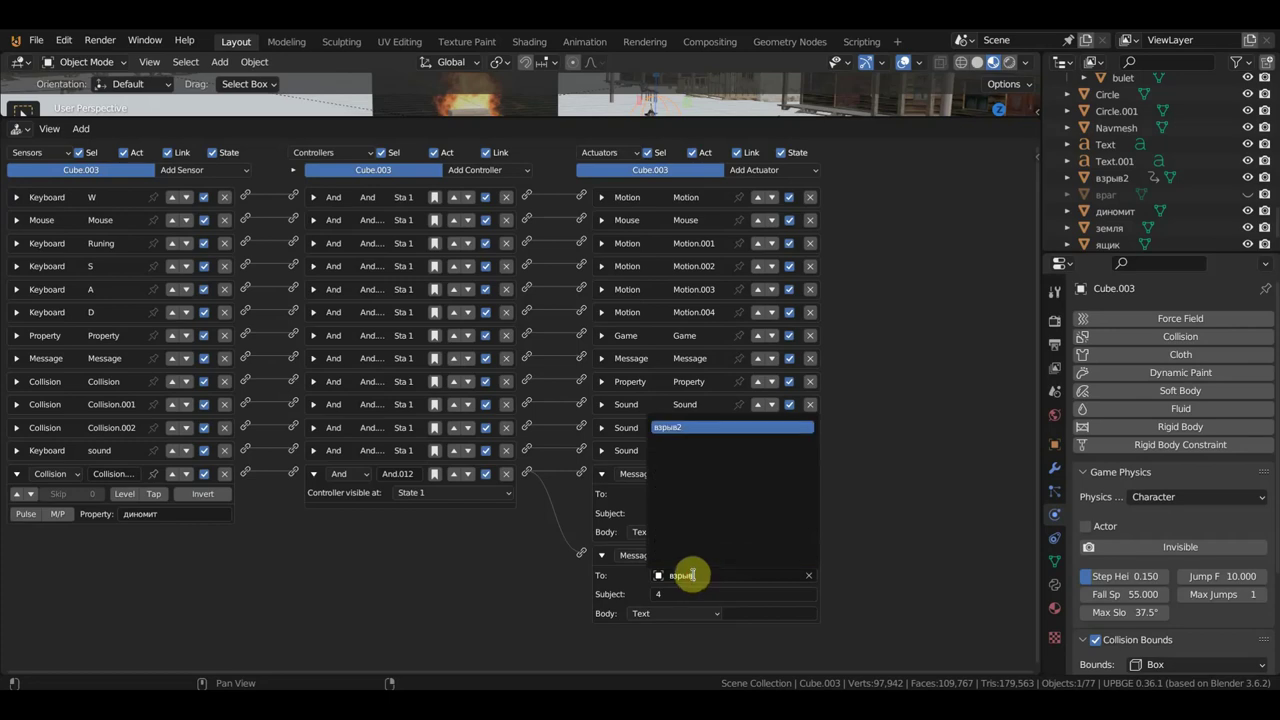
left_click(672, 427)
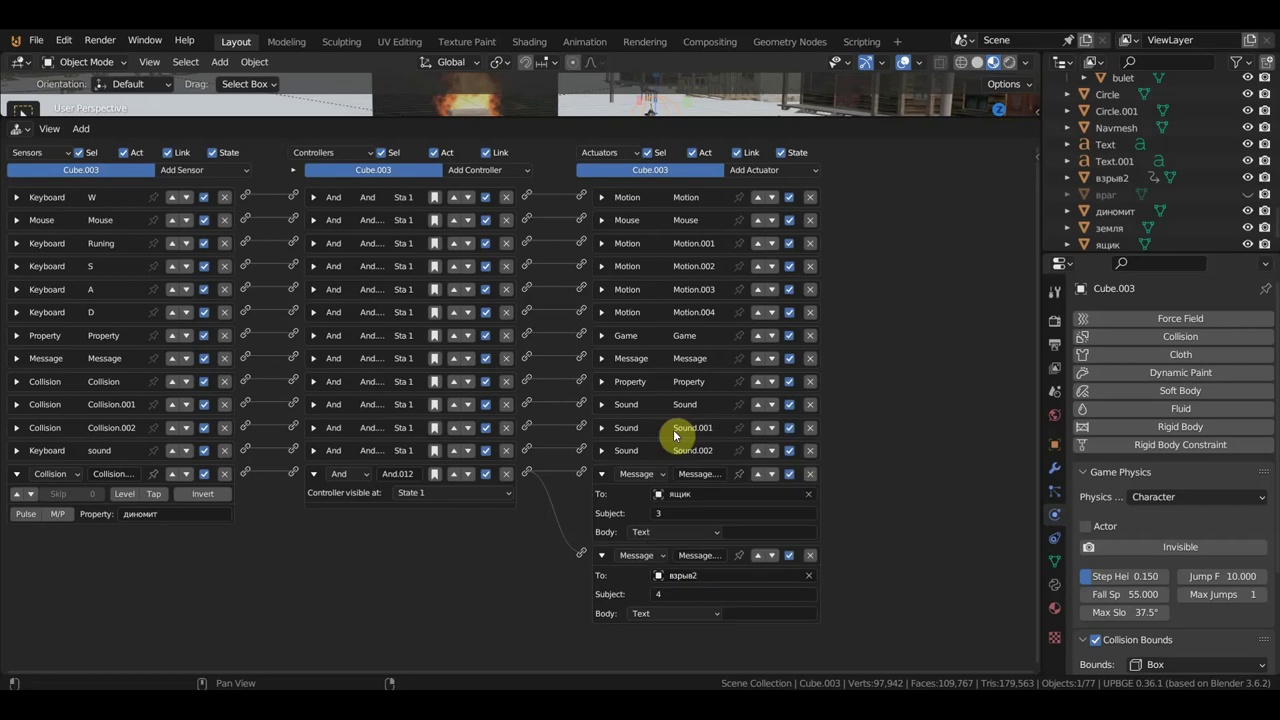
left_click(1115, 177)
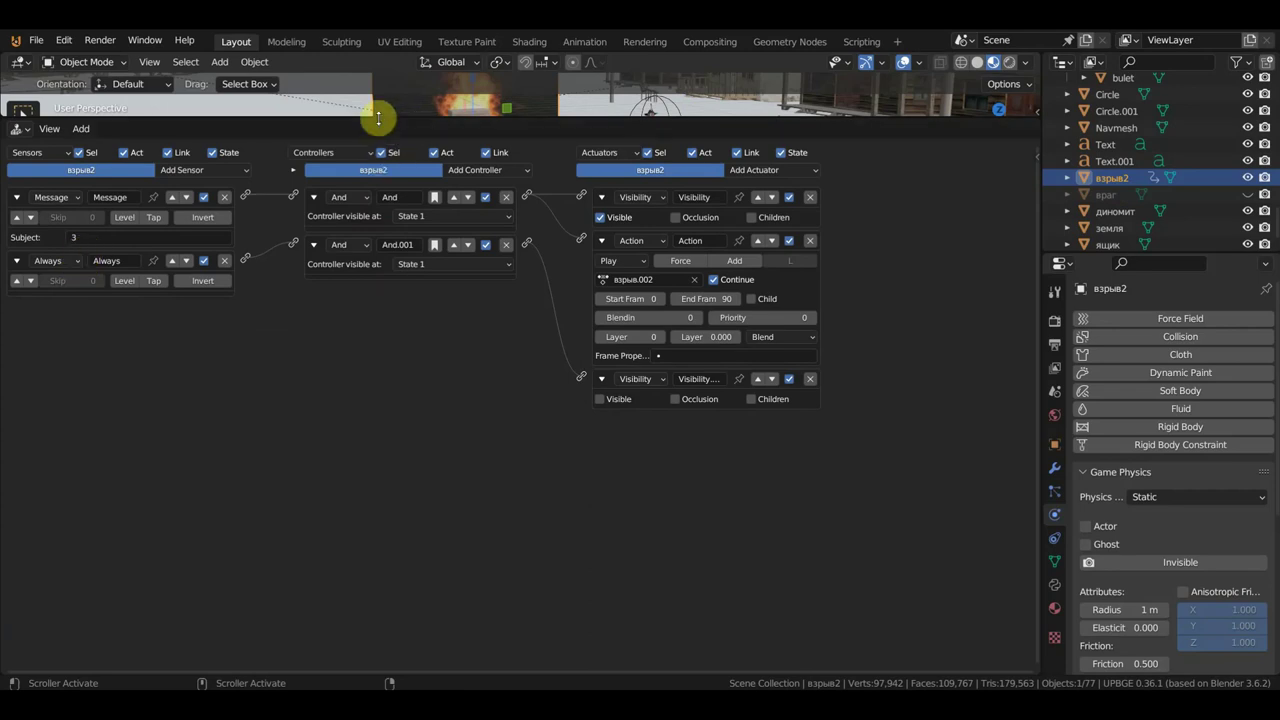
left_click_drag(380, 117, 385, 262)
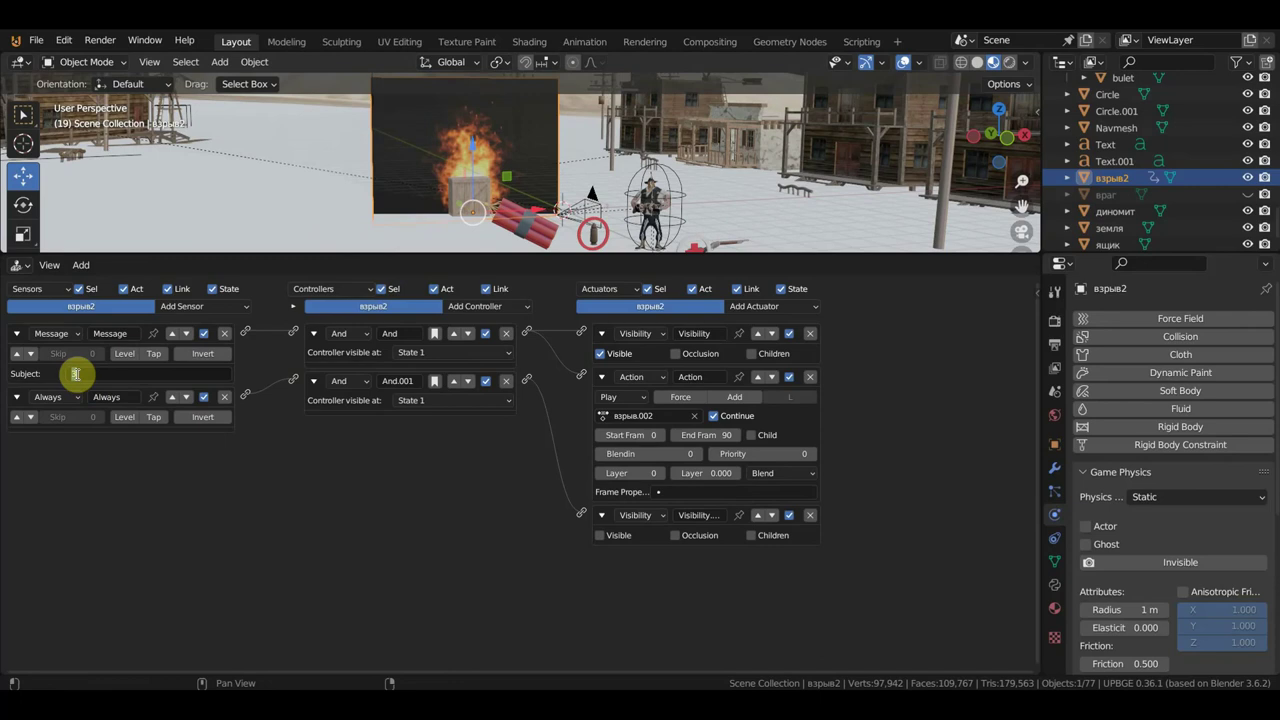
key("Return")
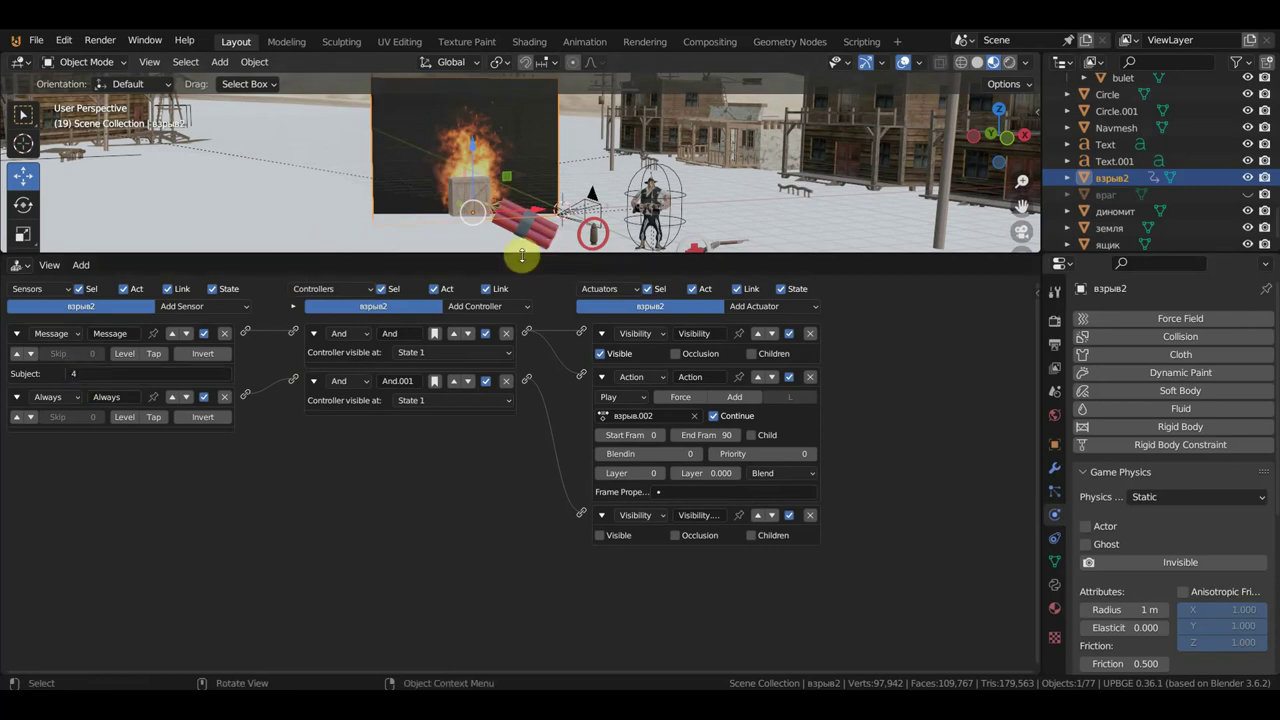
left_click_drag(521, 255, 560, 466)
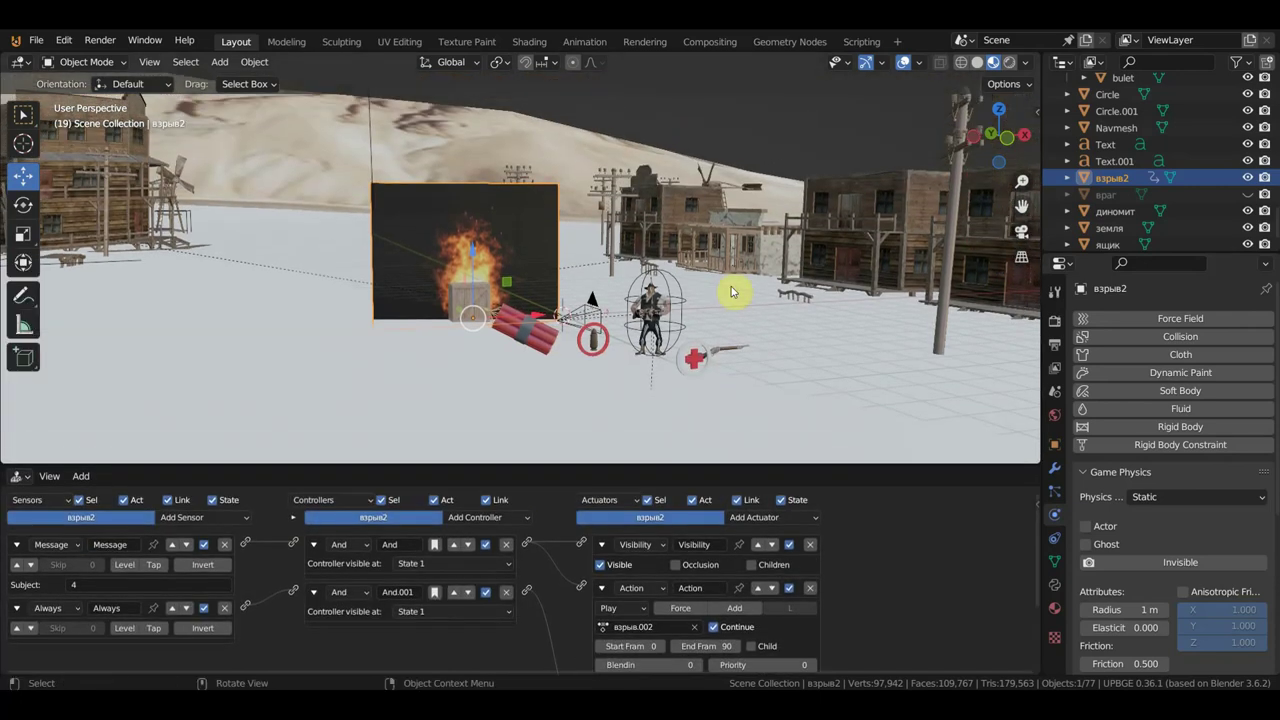
key("p")
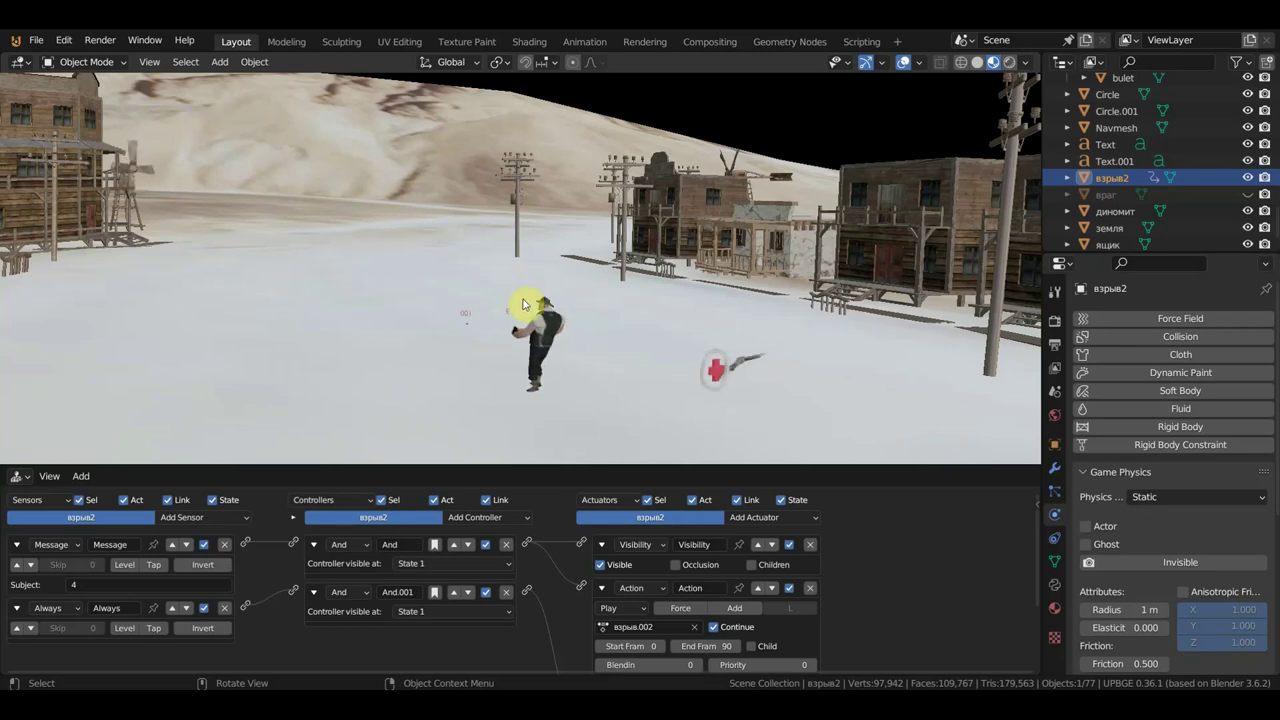
key("Escape")
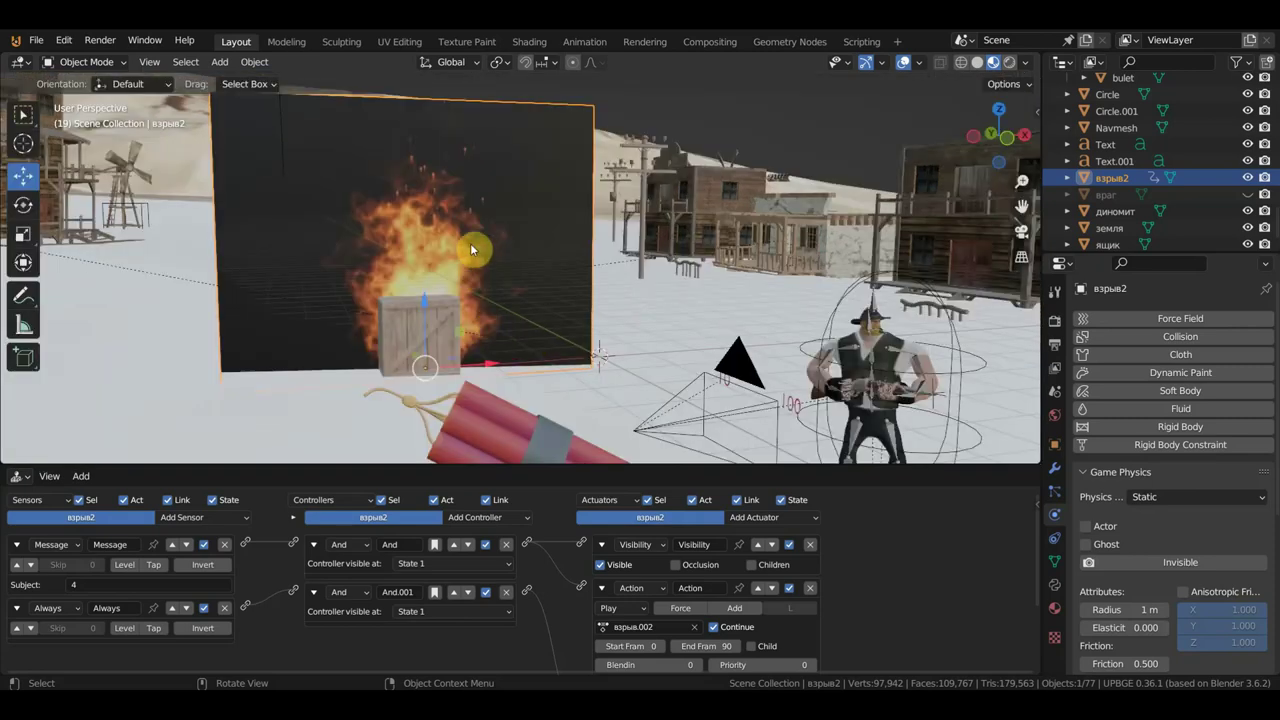
Step: In the Shading workspace, move the video texture node left and delete Principled BSDF
left_click(530, 42)
scroll(507, 513, "down", 2)
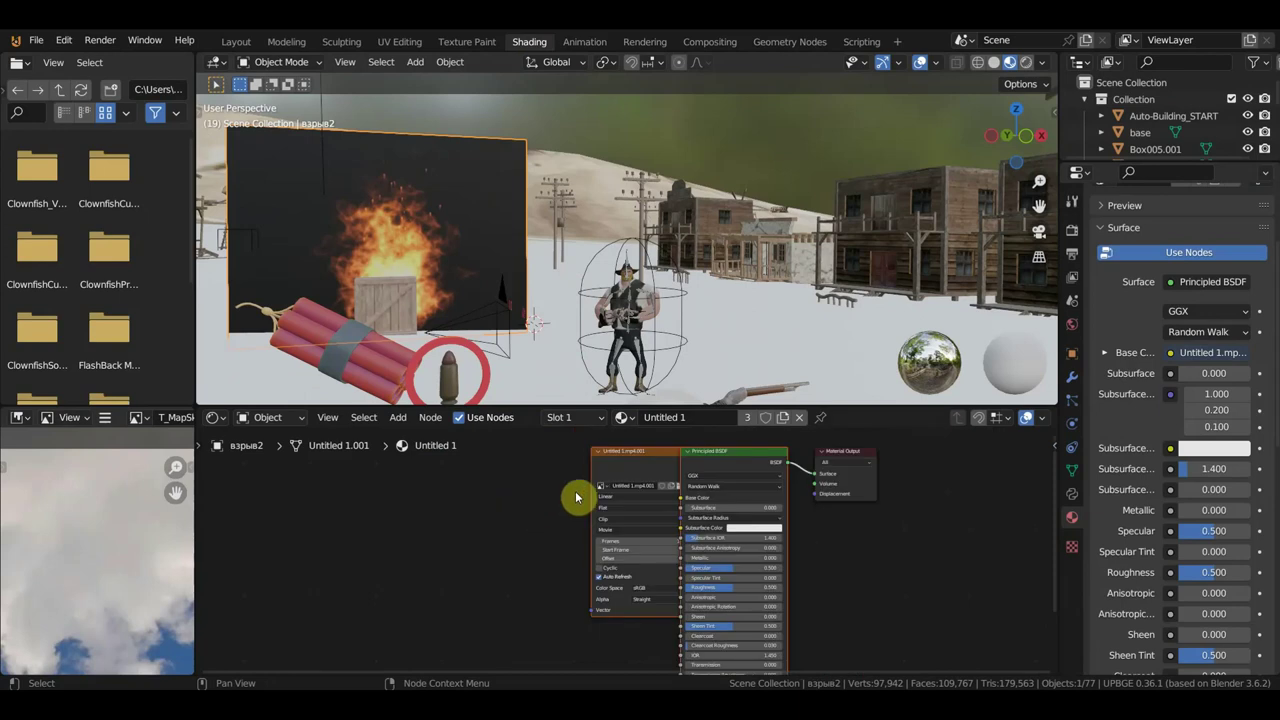
scroll(580, 500, "down", 1)
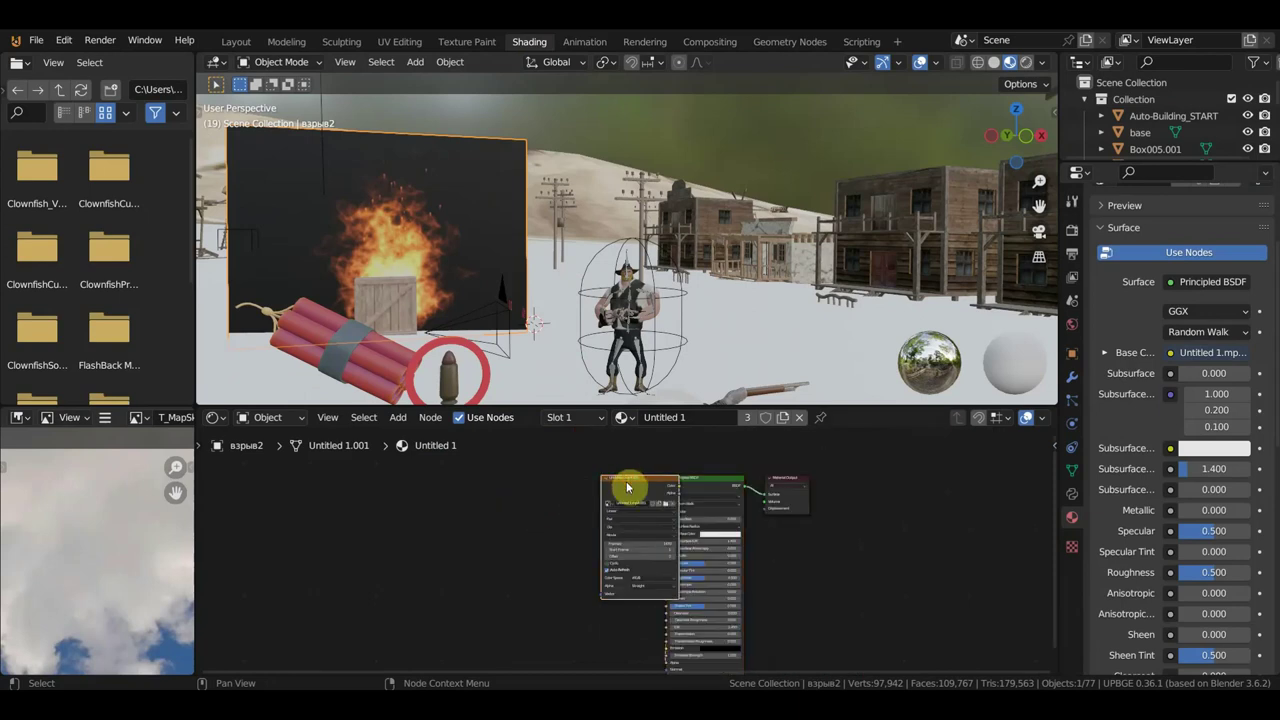
left_click_drag(628, 487, 490, 488)
left_click(728, 487)
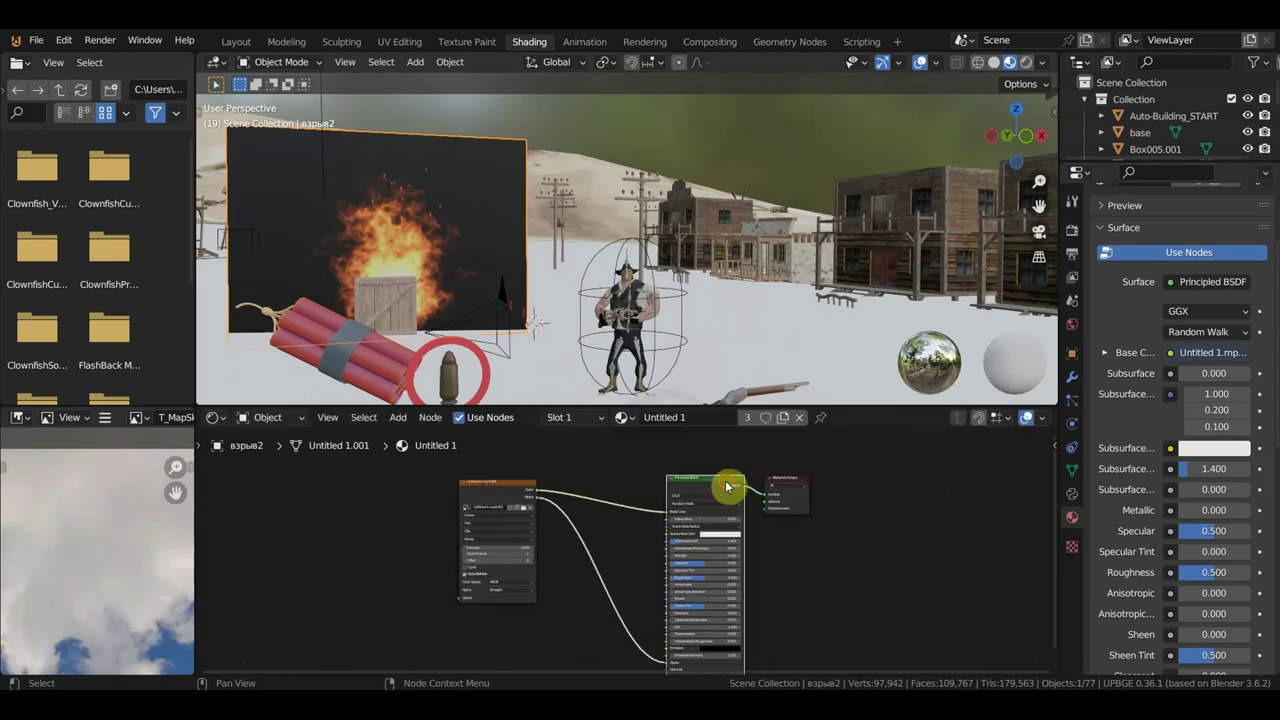
key("x")
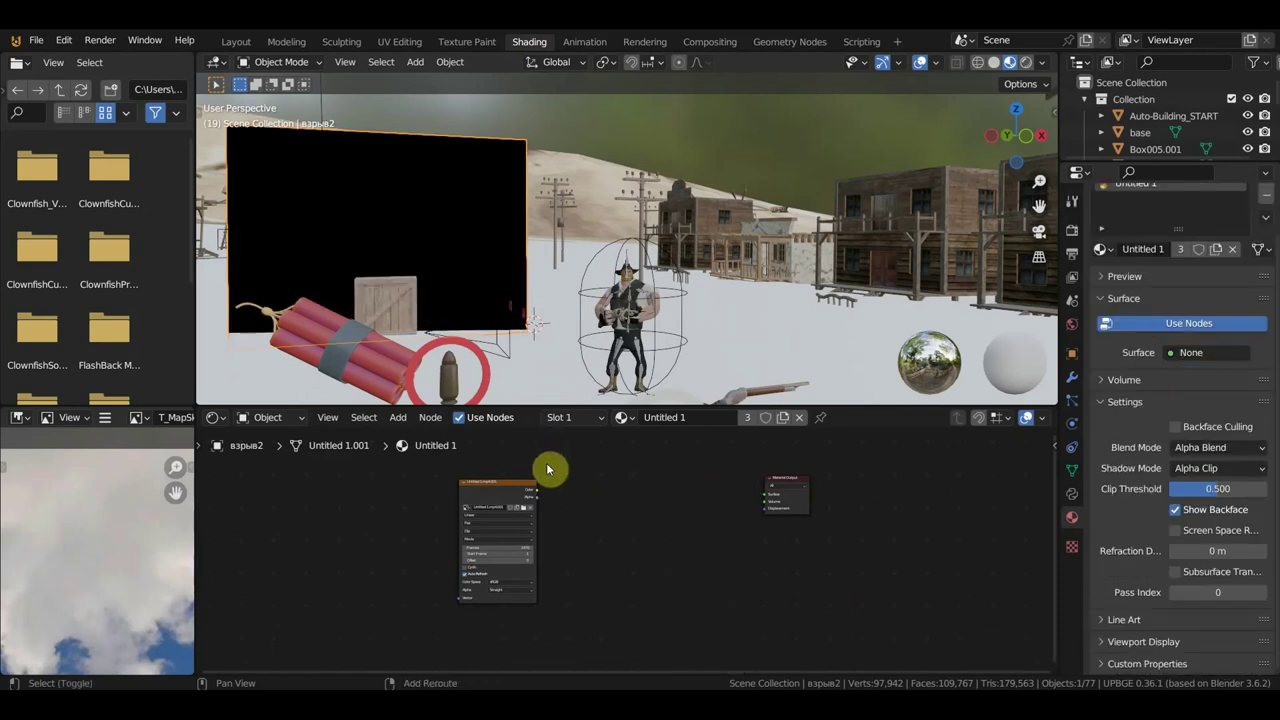
Step: Add an Emission node and a Transparent BSDF node below it
left_click(397, 419)
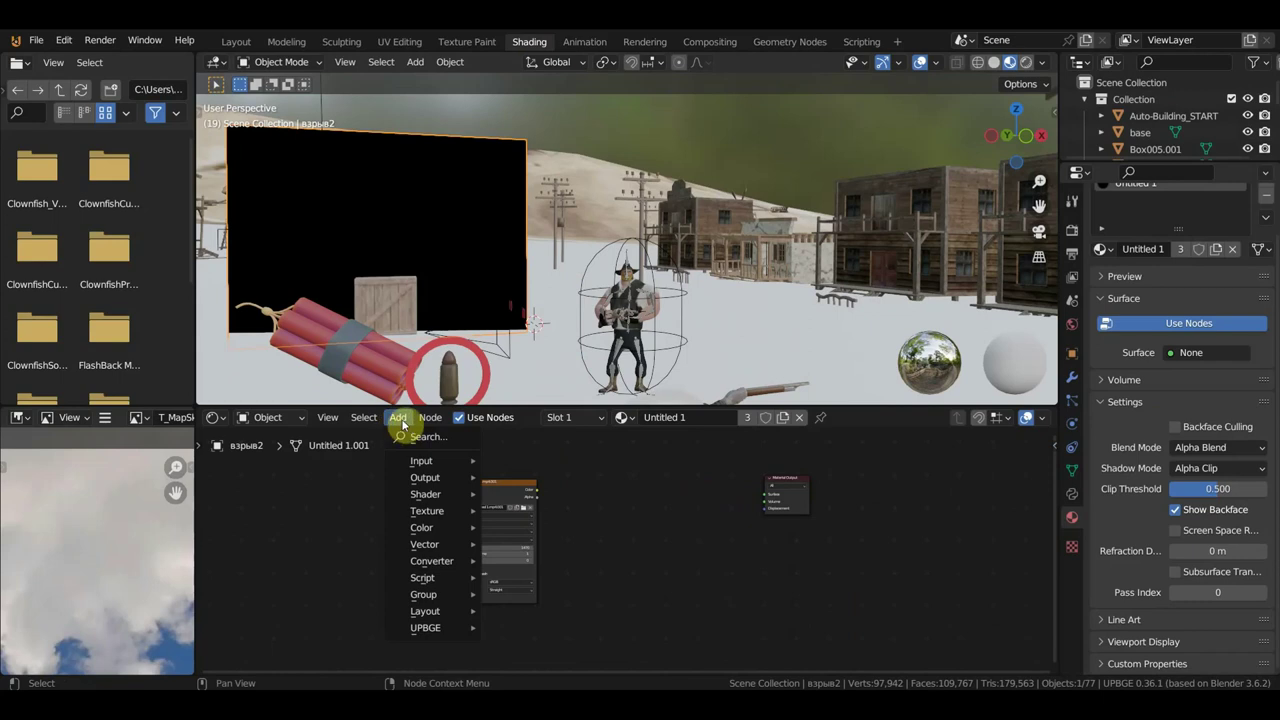
left_click(422, 436)
type("e")
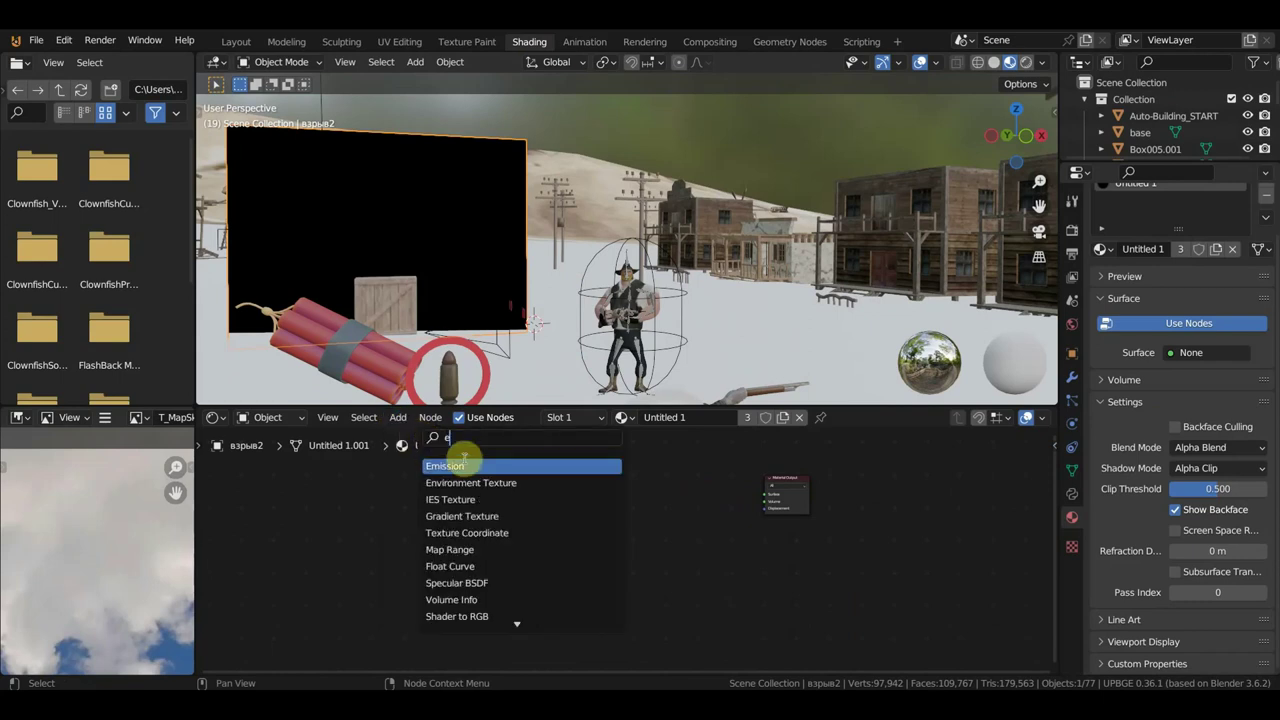
left_click(462, 467)
left_click(610, 490)
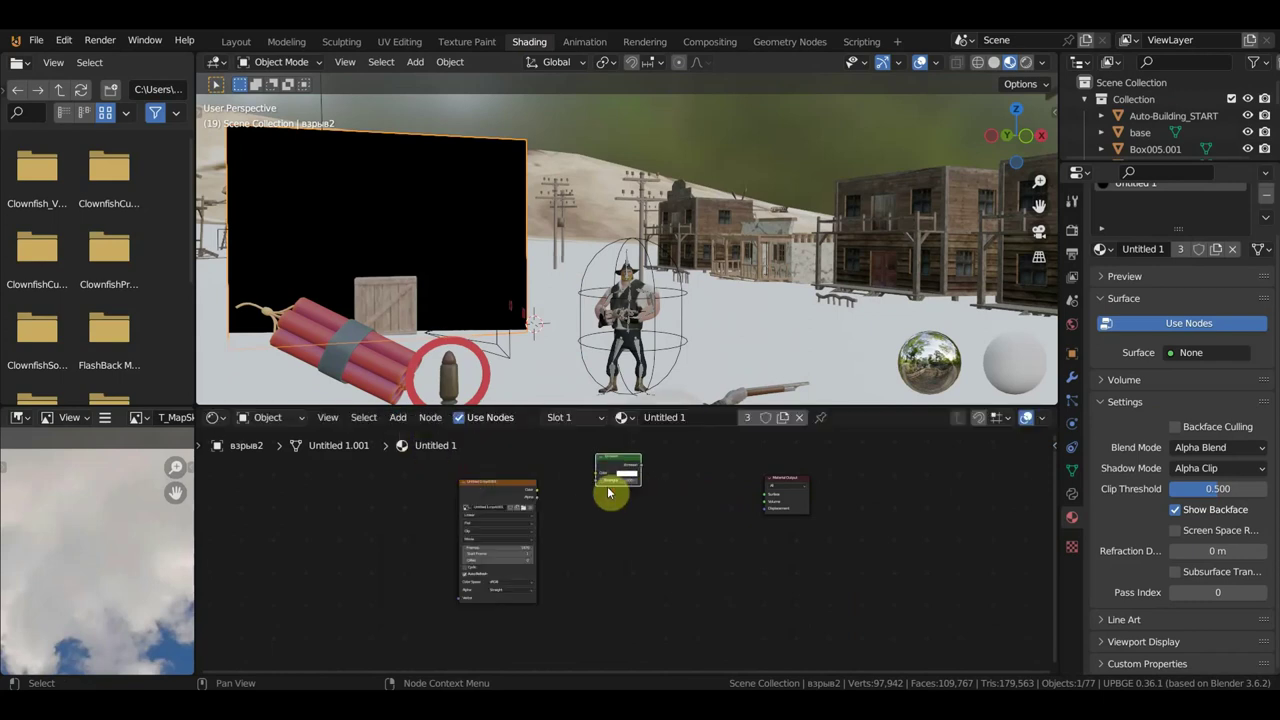
left_click(398, 419)
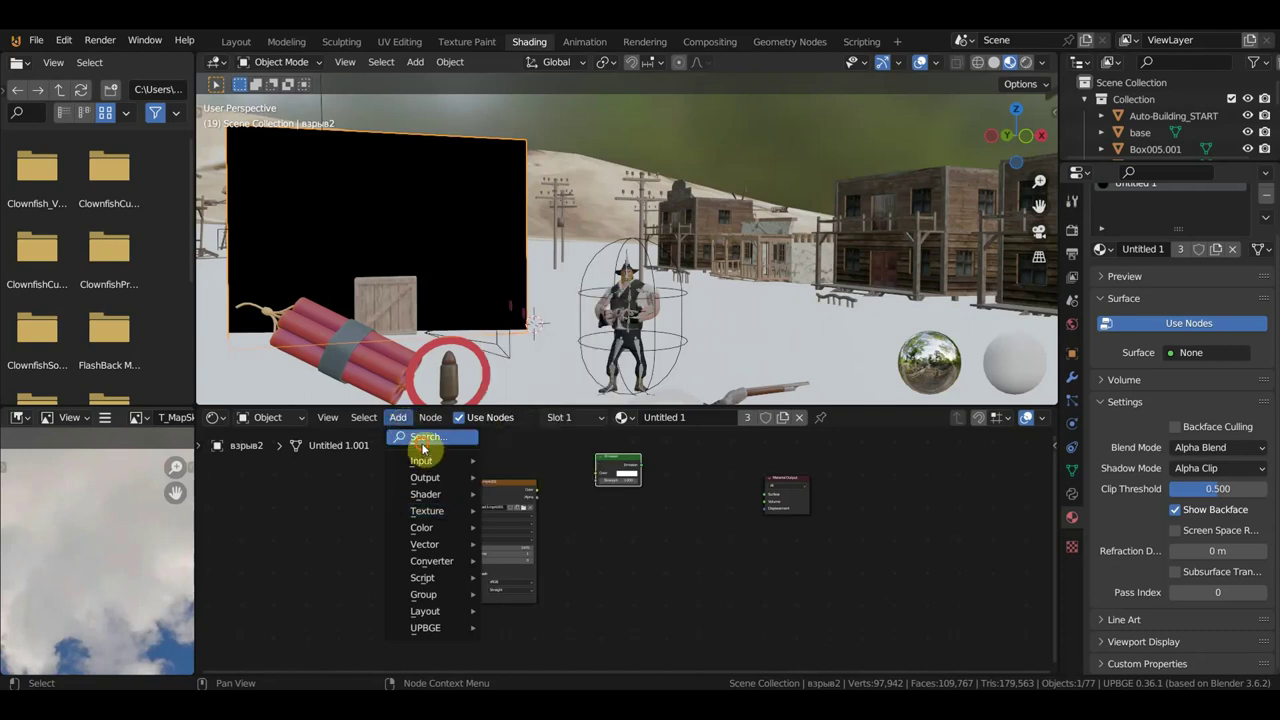
left_click(421, 440)
type("t")
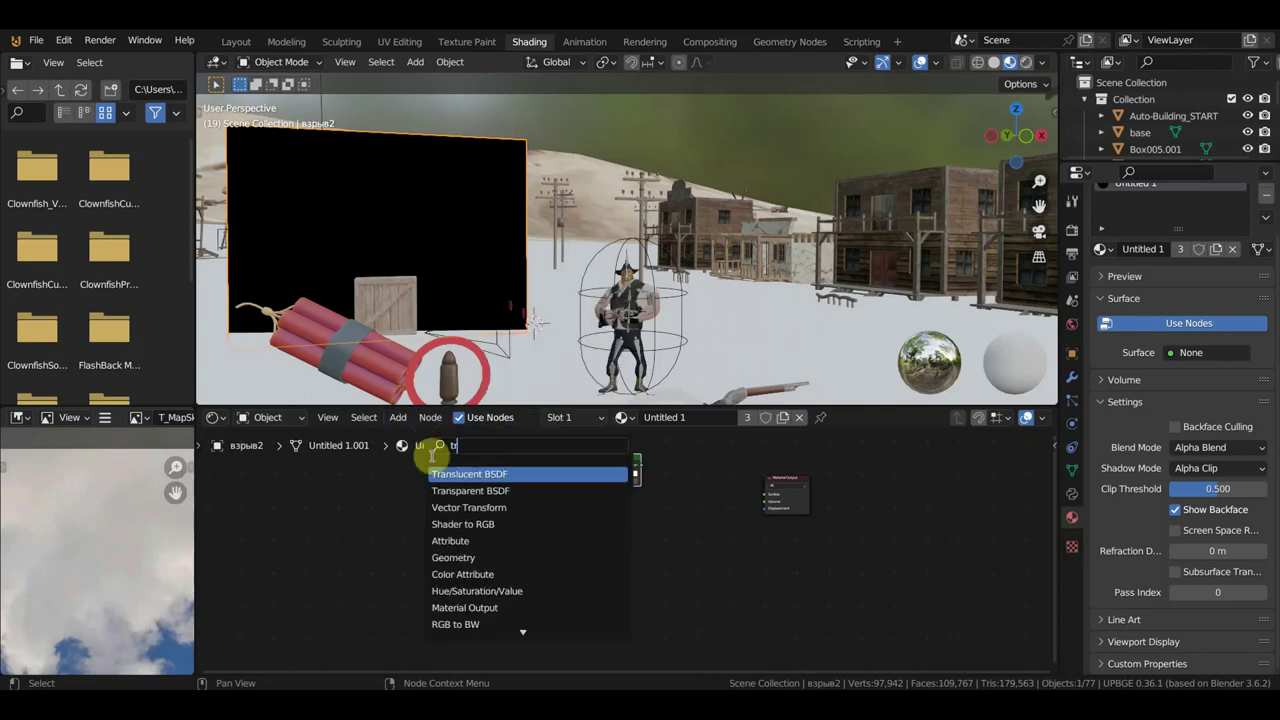
left_click(465, 490)
left_click(640, 558)
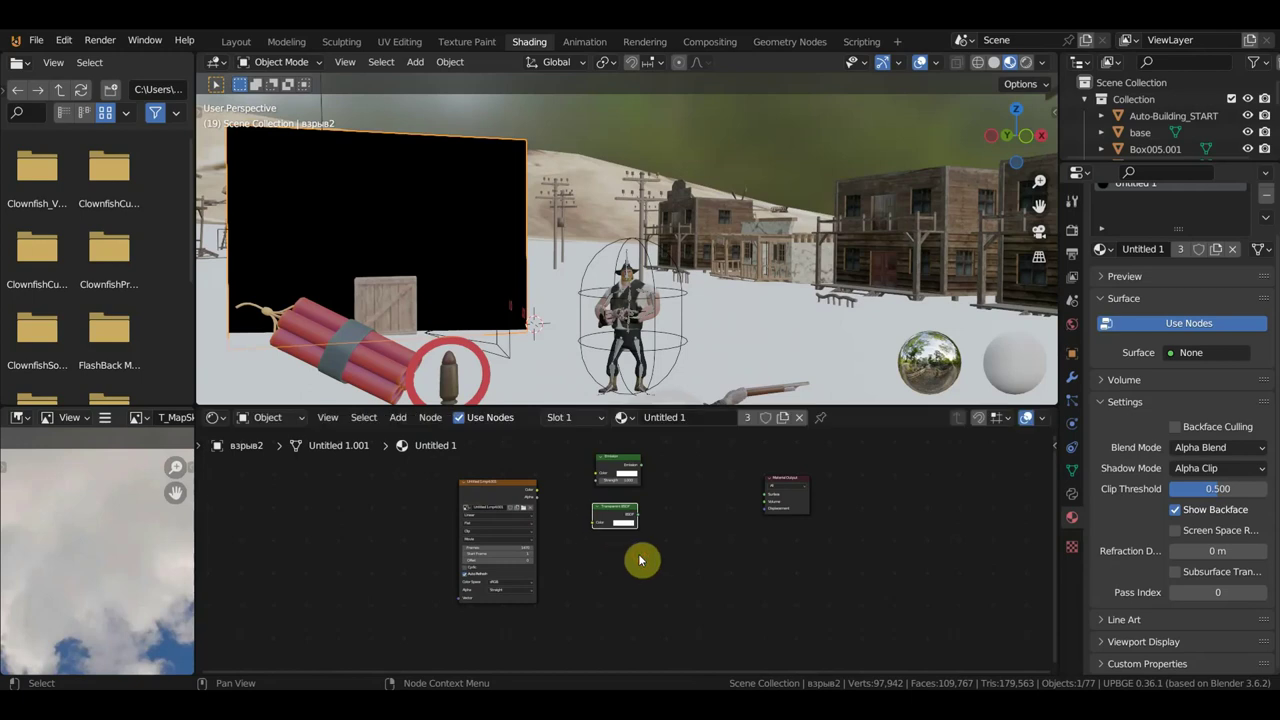
Step: Add a Mix Shader node and a Color Ramp node under the others
left_click(398, 417)
left_click(410, 437)
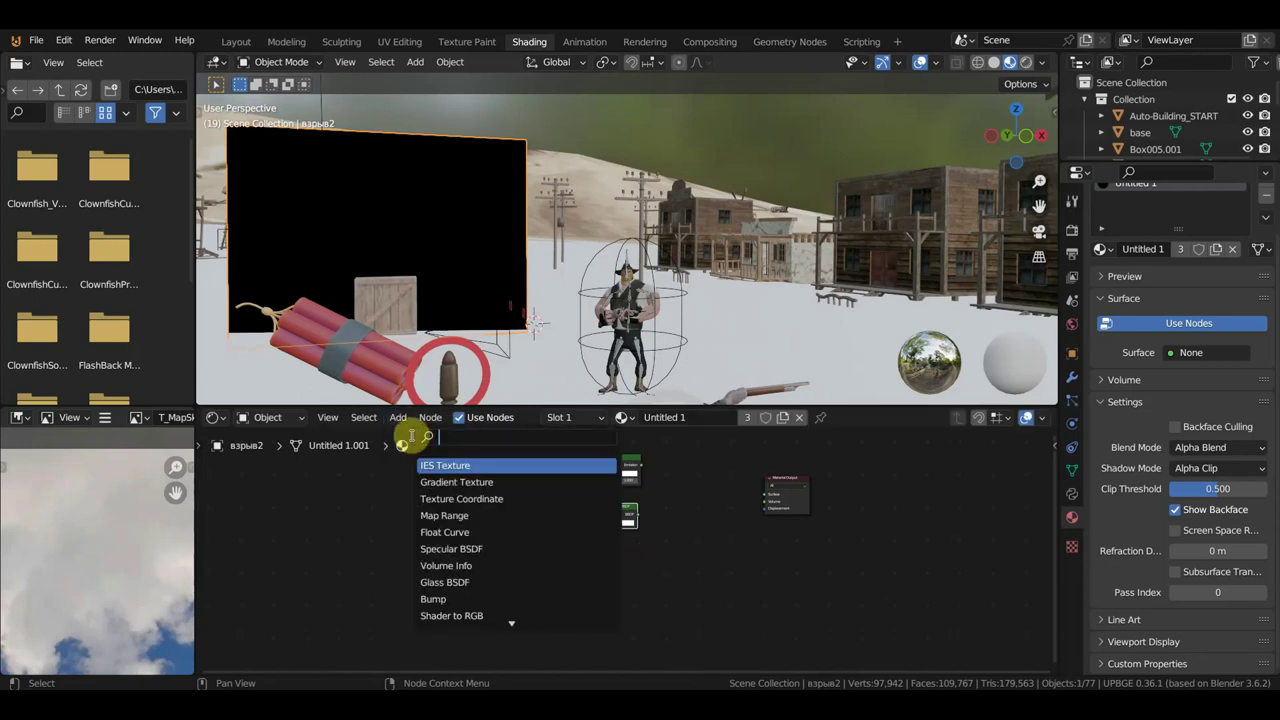
type("mi")
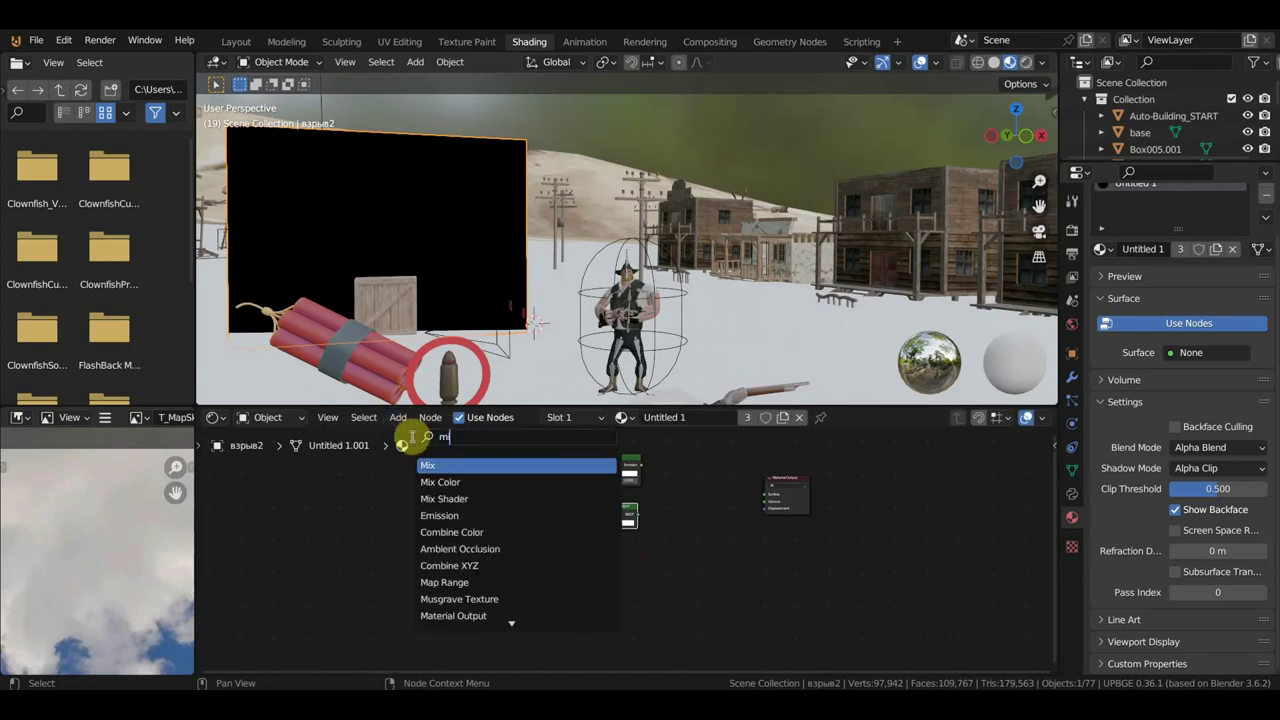
left_click(440, 498)
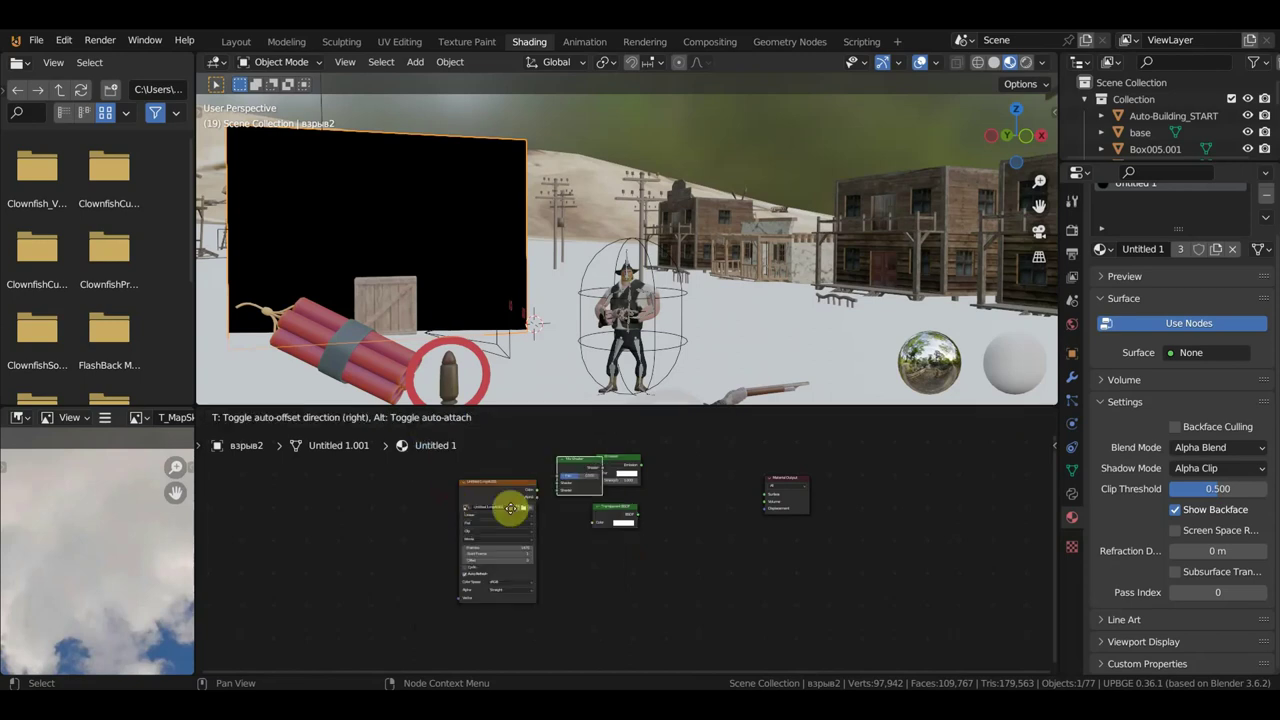
left_click(706, 538)
left_click(398, 417)
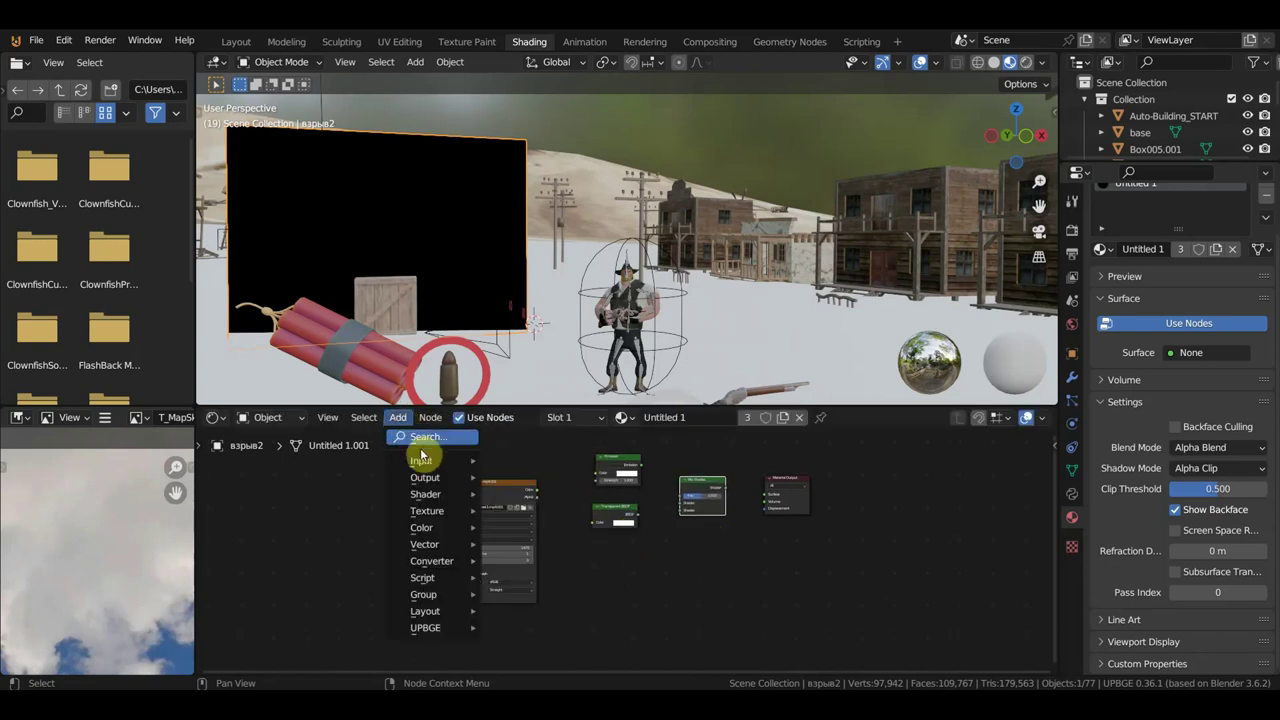
left_click(428, 440)
type("c")
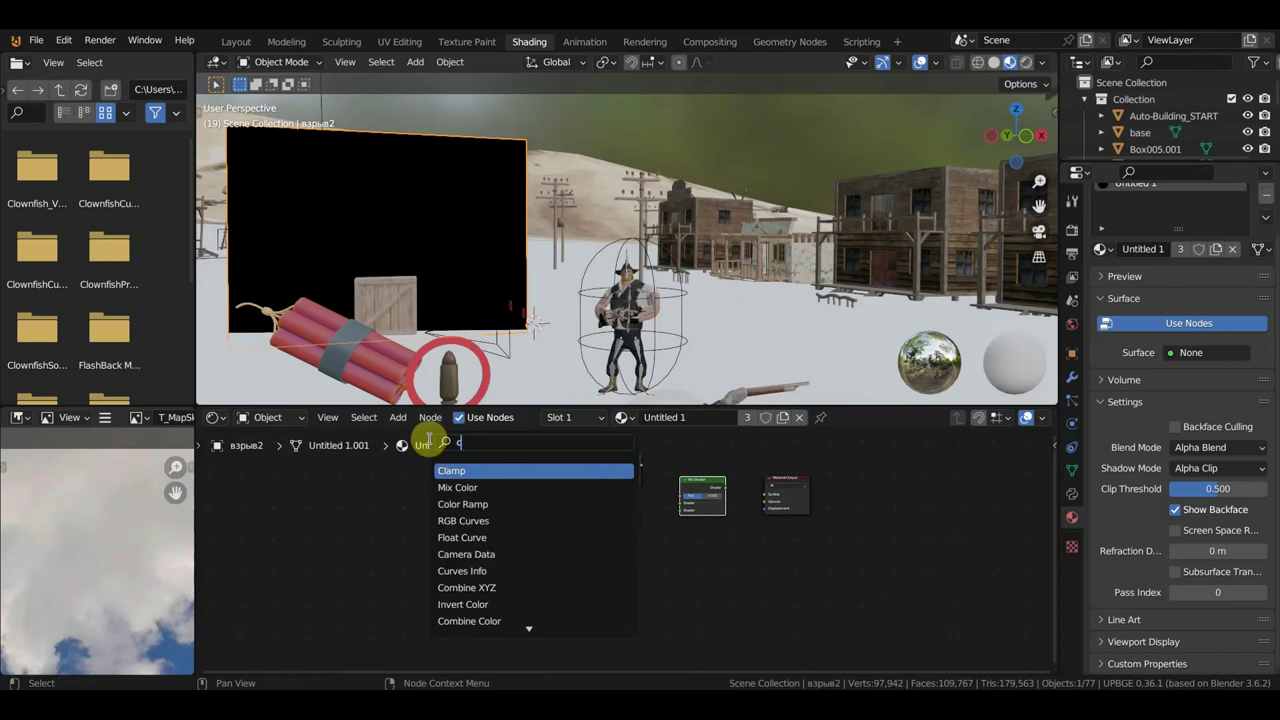
type("o")
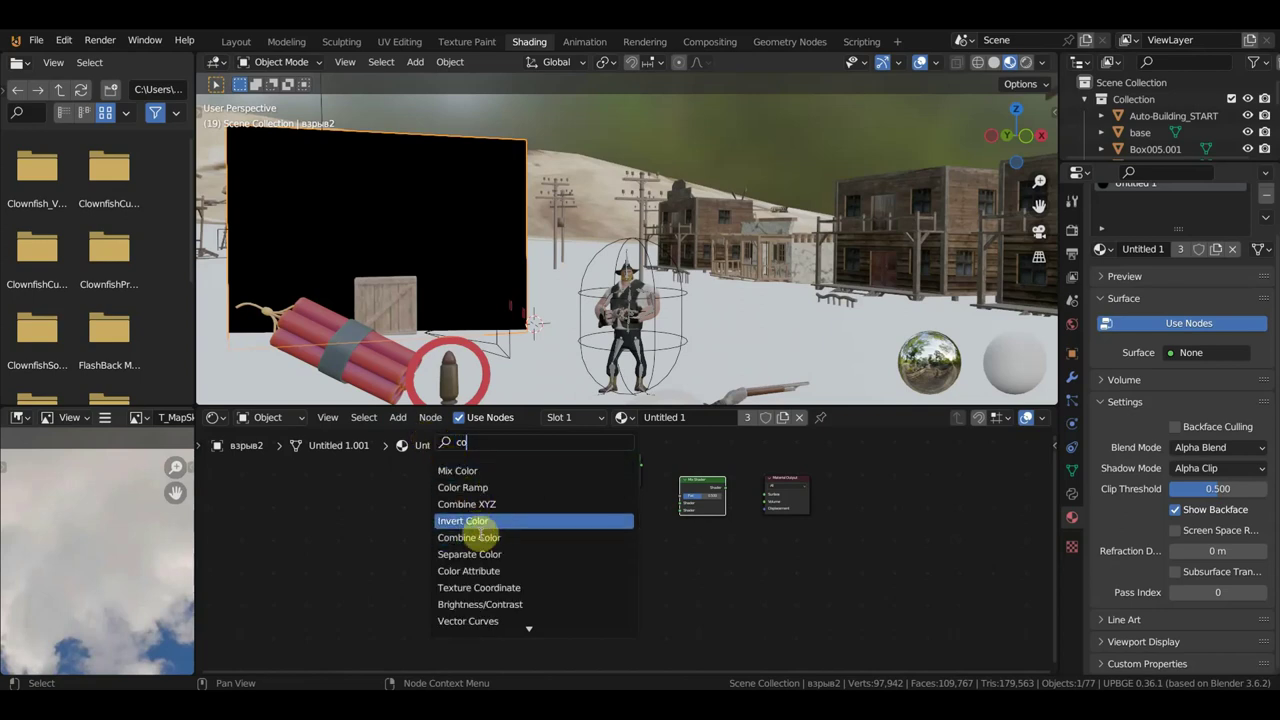
left_click(490, 487)
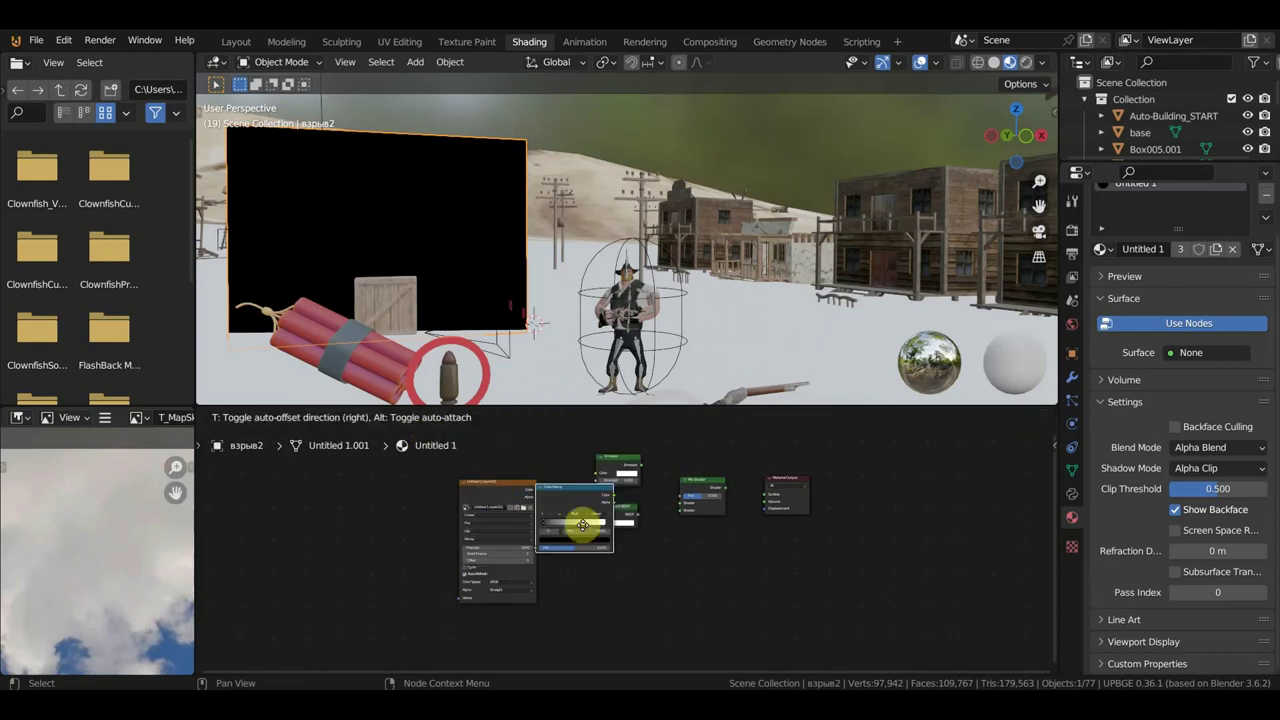
left_click(636, 609)
scroll(640, 605, "up", 2)
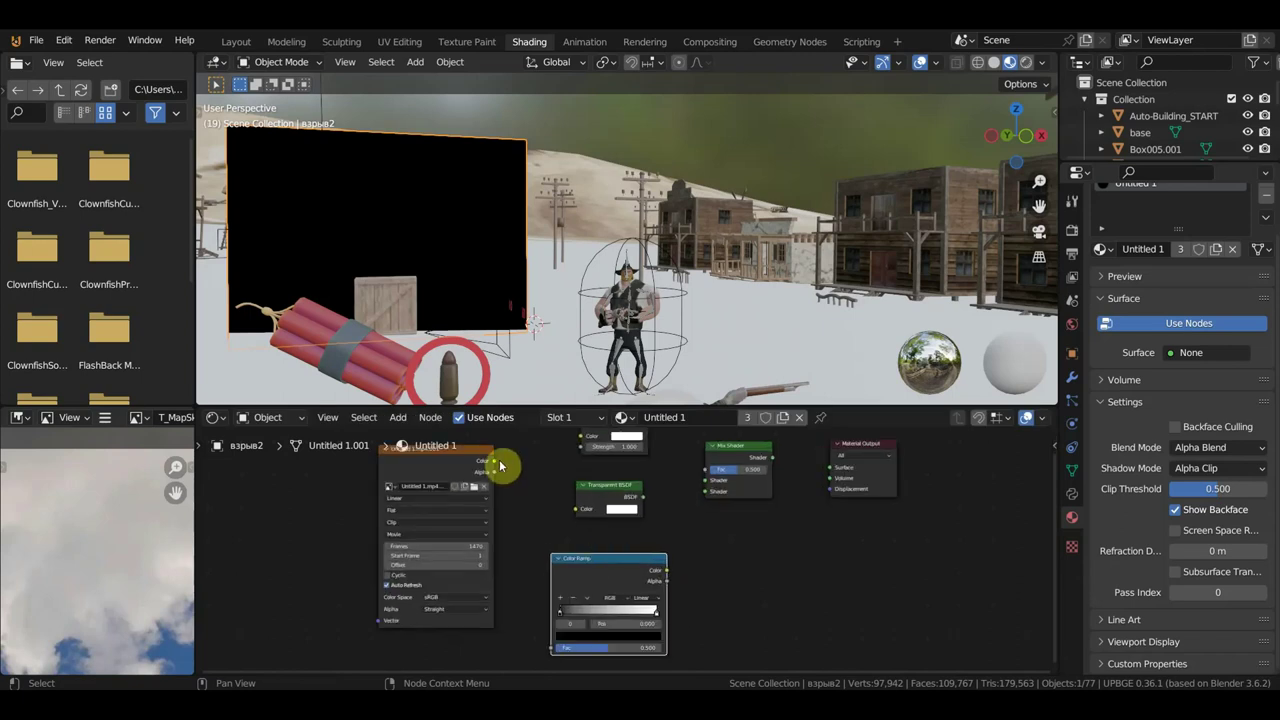
Step: Connect the video's Color output to Color Ramp Fac and Emission Color
left_click_drag(493, 465, 553, 636)
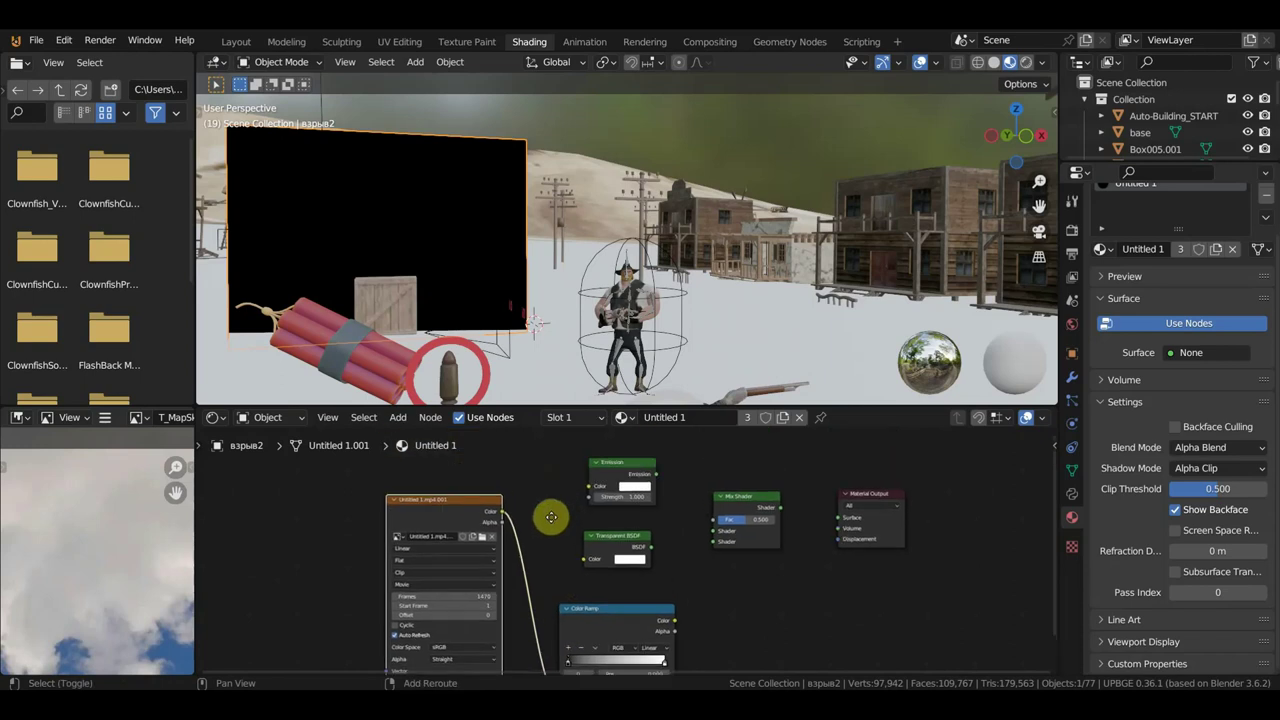
middle_click_drag(549, 481, 551, 575)
left_click_drag(503, 547, 588, 520)
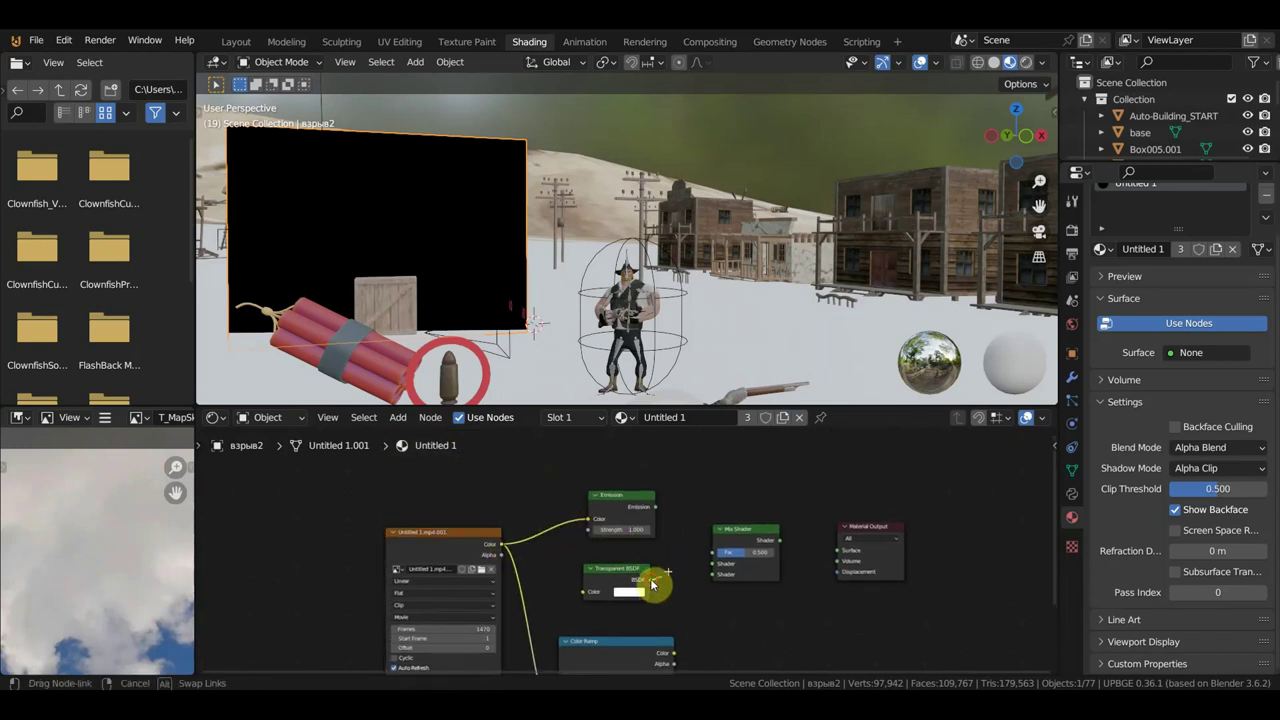
Step: Feed Transparent BSDF and Emission into the Mix Shader, Color Ramp into Fac, output to Surface
left_click_drag(645, 580, 716, 565)
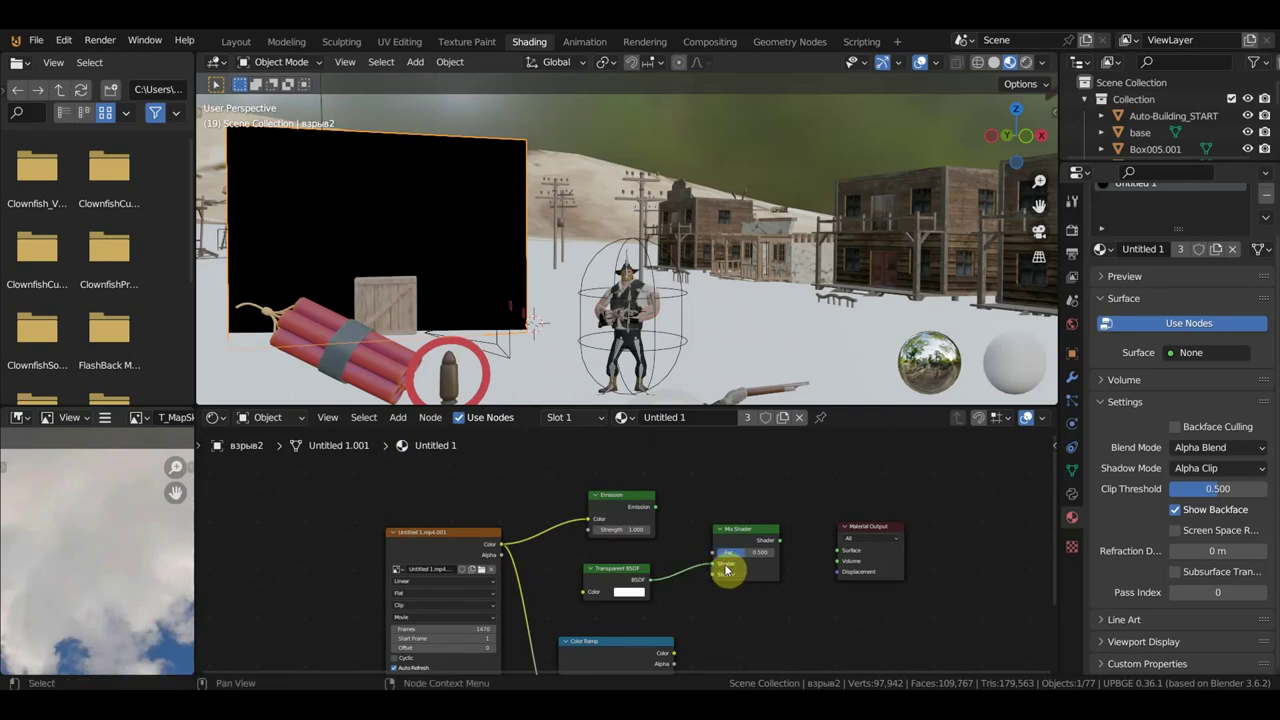
left_click_drag(656, 507, 700, 557)
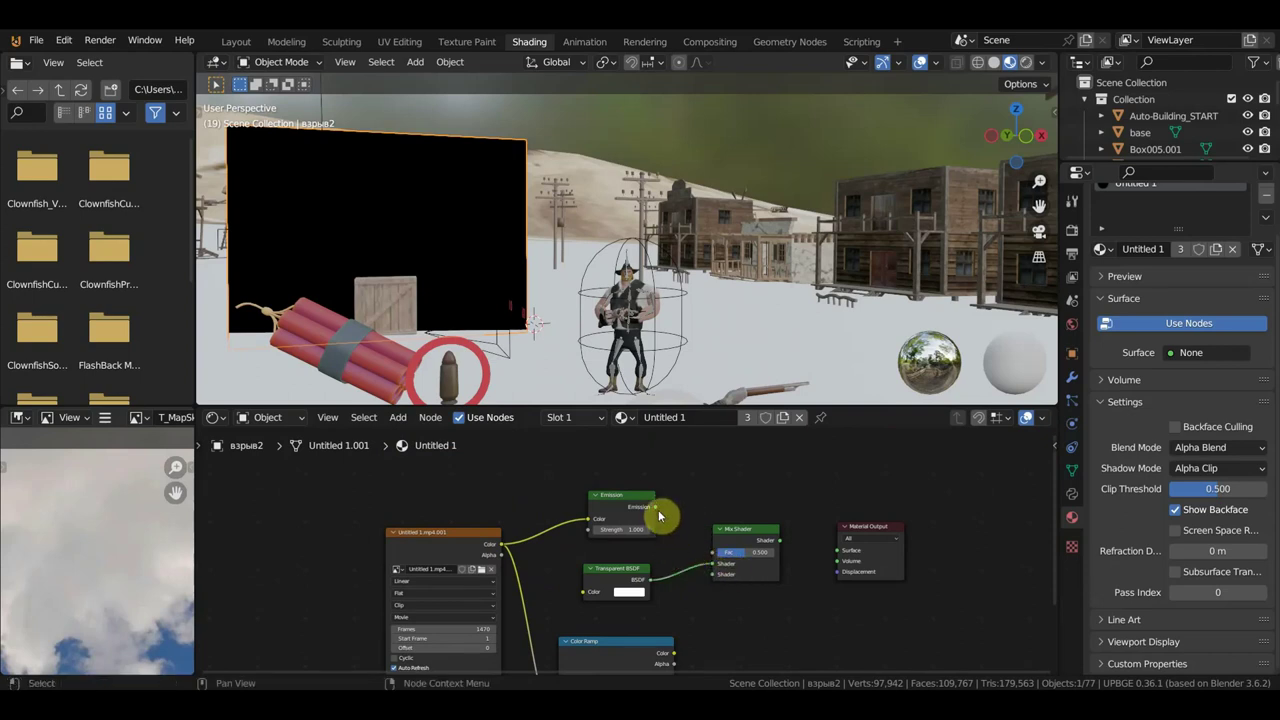
left_click_drag(656, 511, 714, 574)
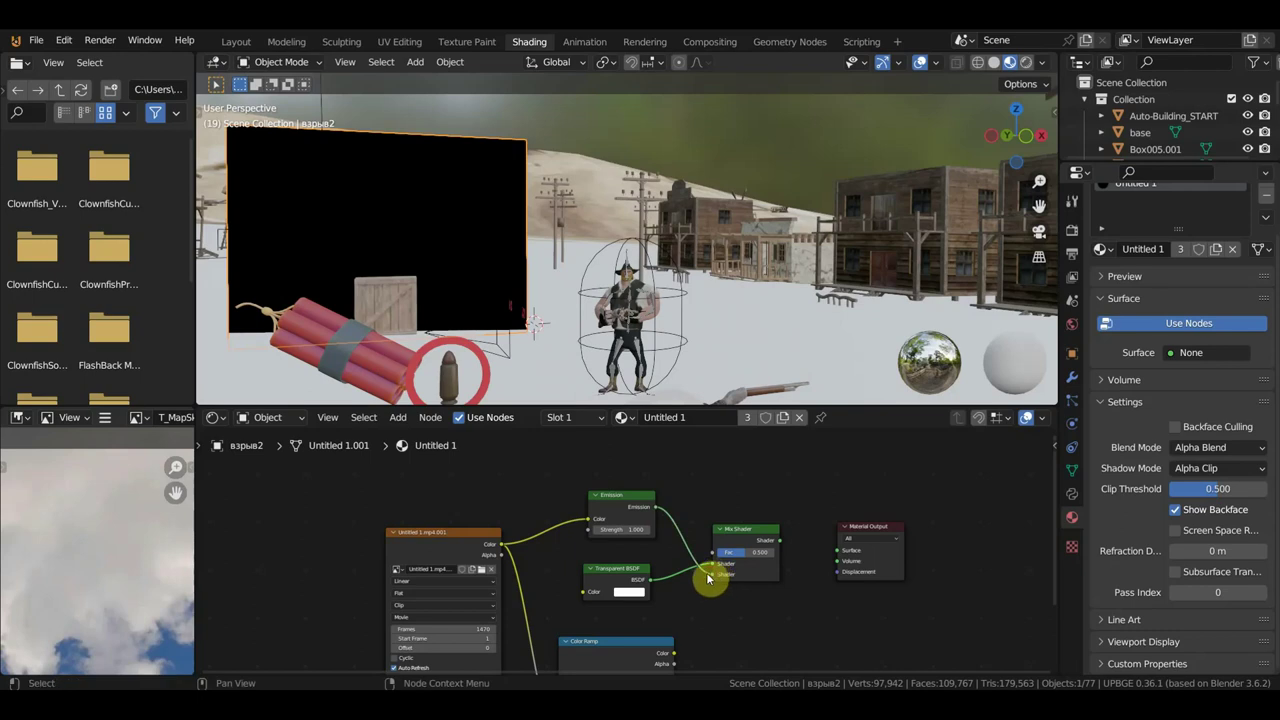
mouse_move(677, 655)
left_mouse_down()
mouse_move(715, 552)
mouse_move(810, 580)
left_mouse_up()
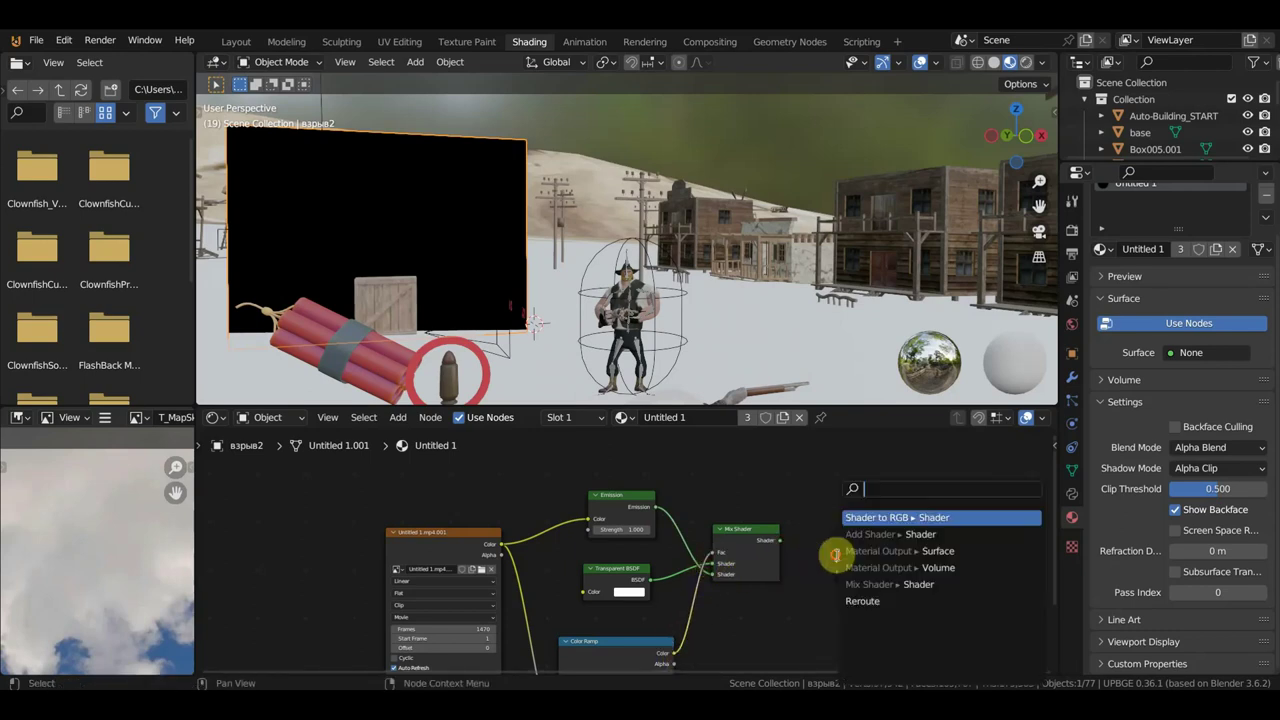
key("Return")
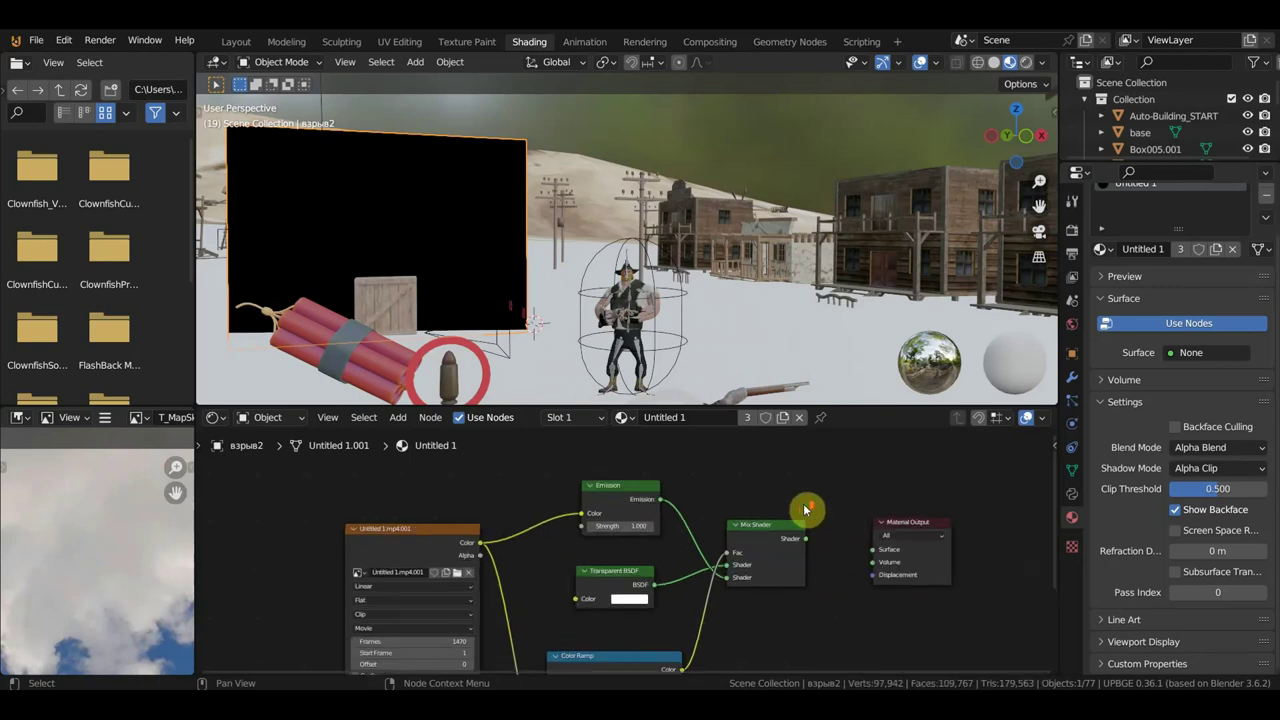
scroll(812, 500, "up", 2)
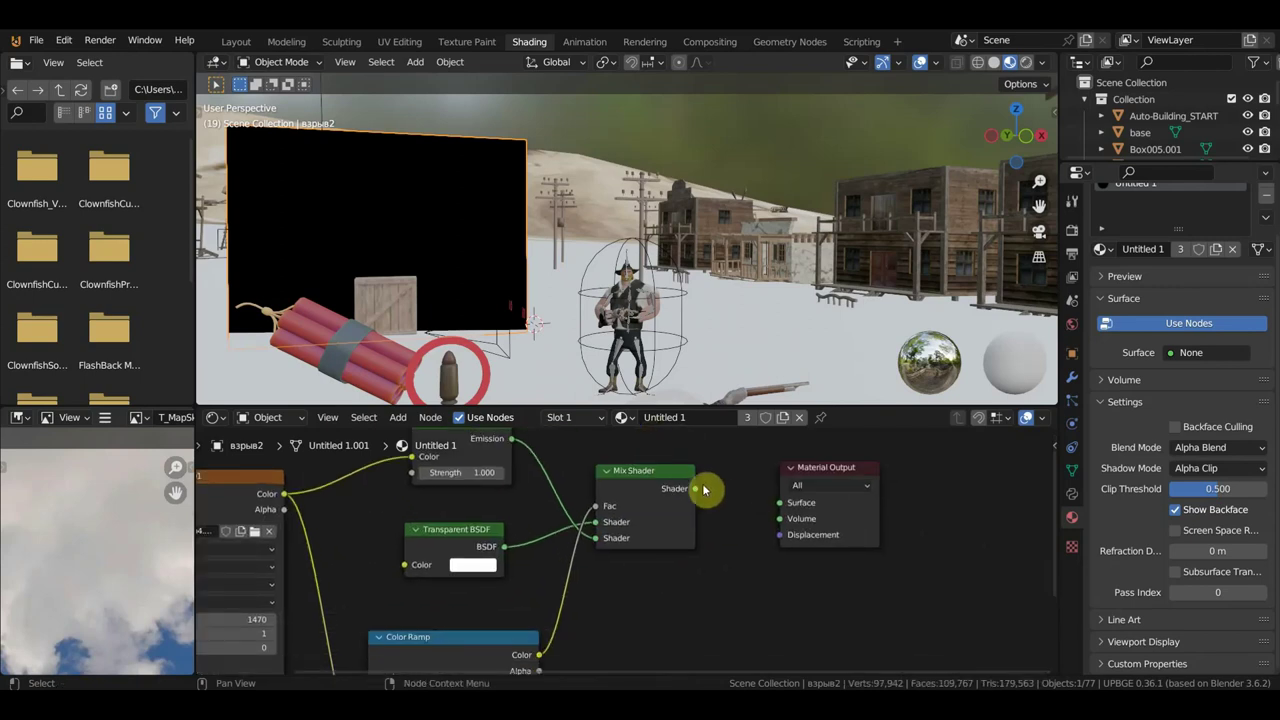
left_click_drag(695, 488, 780, 510)
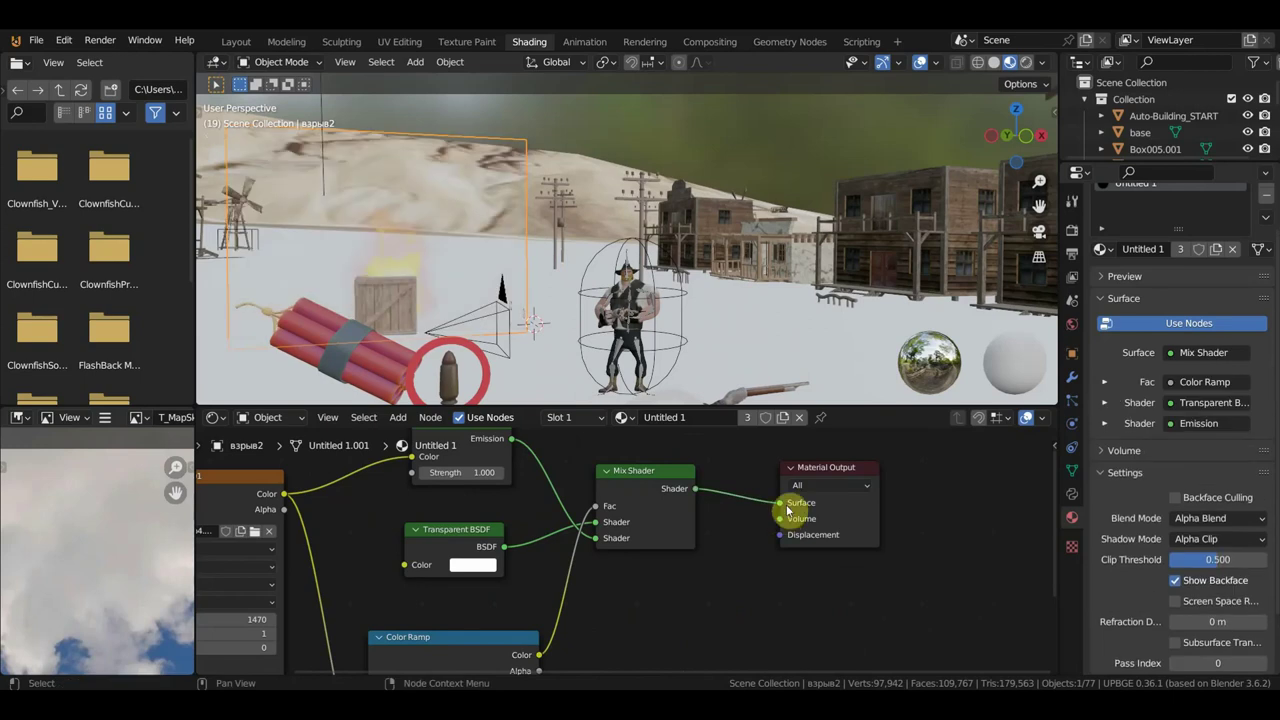
Step: Raise the Emission Strength to 6.400 and bring the Color Ramp into view
scroll(650, 363, "down", 4)
scroll(503, 553, "down", 3)
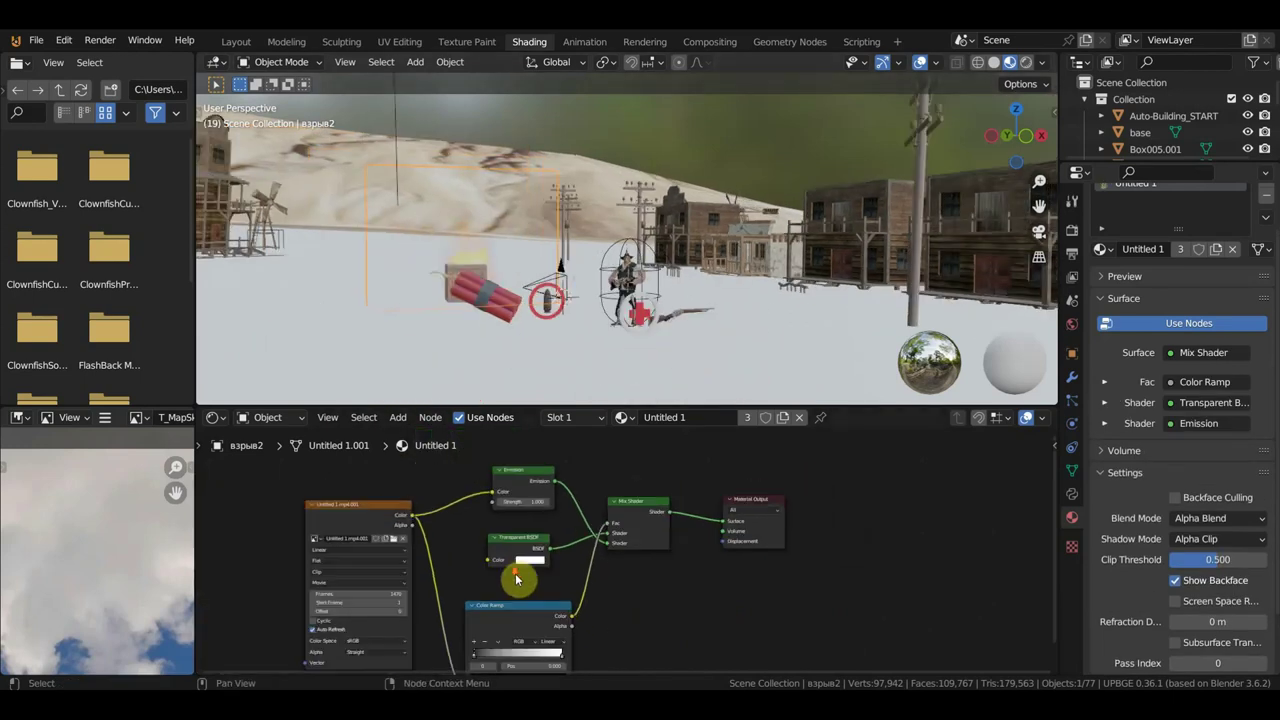
mouse_move(523, 501)
left_mouse_down()
mouse_move(560, 501)
mouse_move(630, 430)
left_mouse_up()
scroll(617, 586, "up", 2)
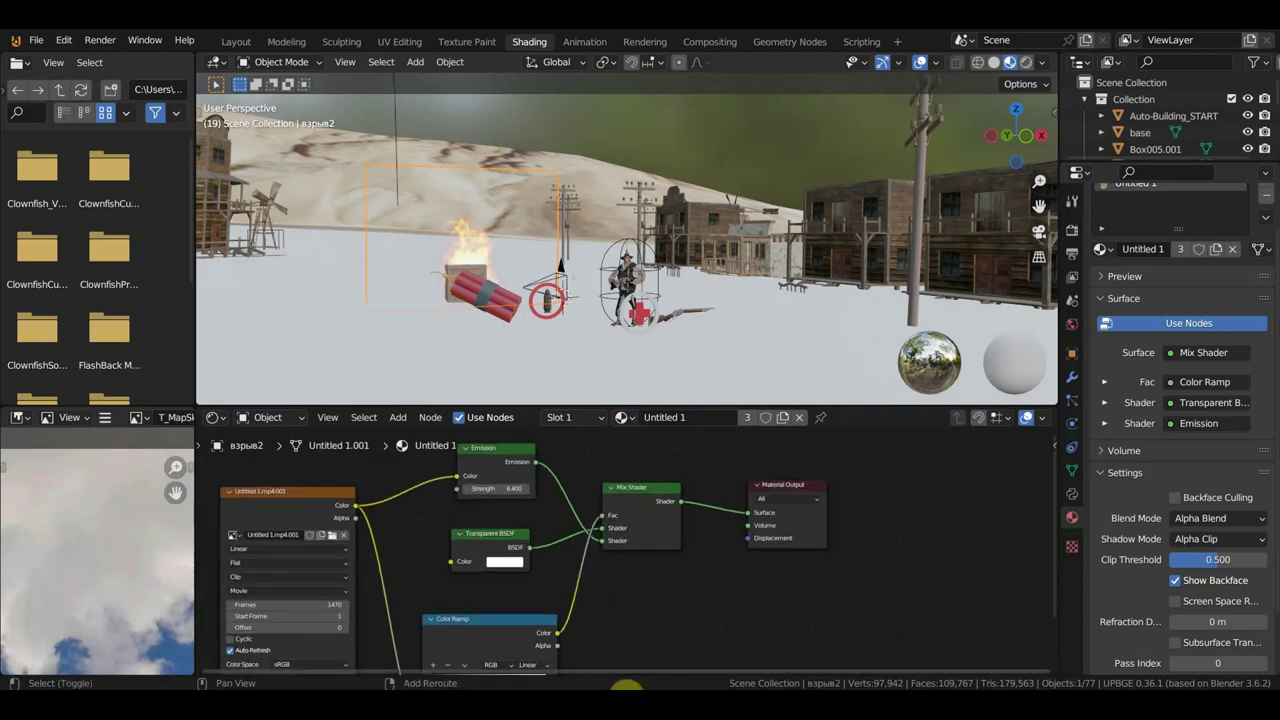
middle_click_drag(626, 686, 706, 571)
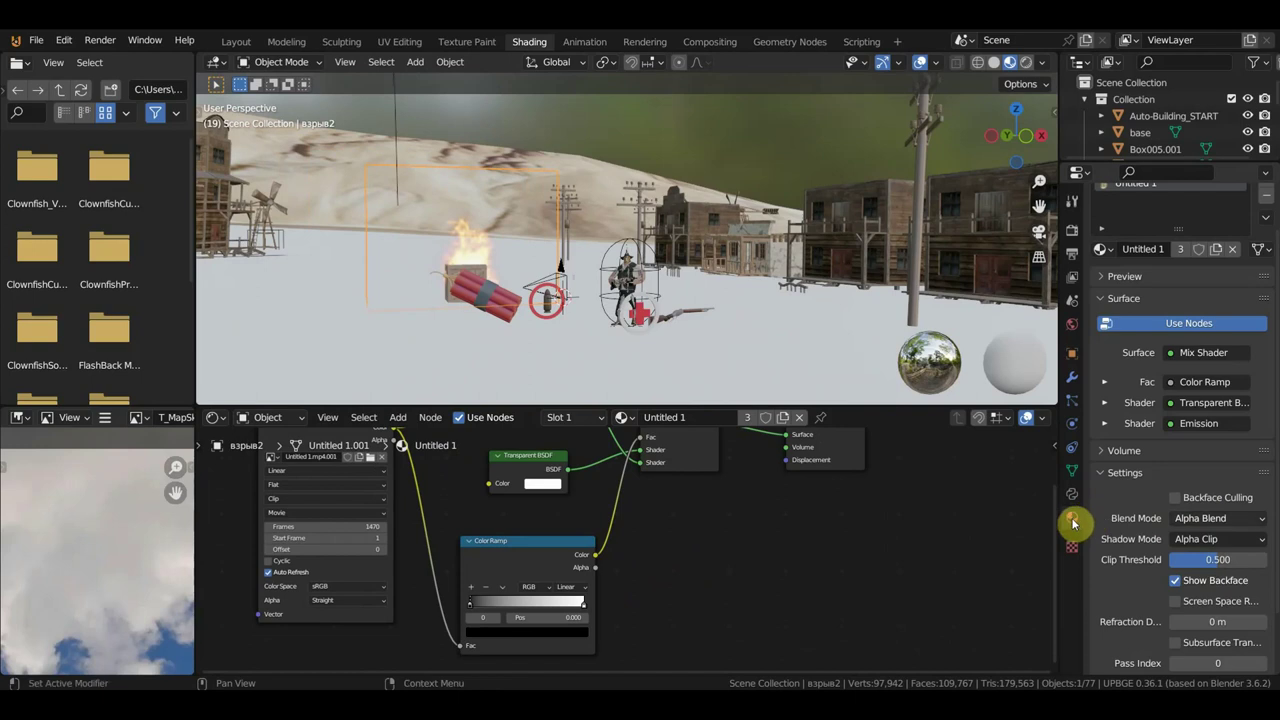
Step: Set the fire material's Shadow Mode to Opaque
left_click(1195, 538)
left_click(1198, 575)
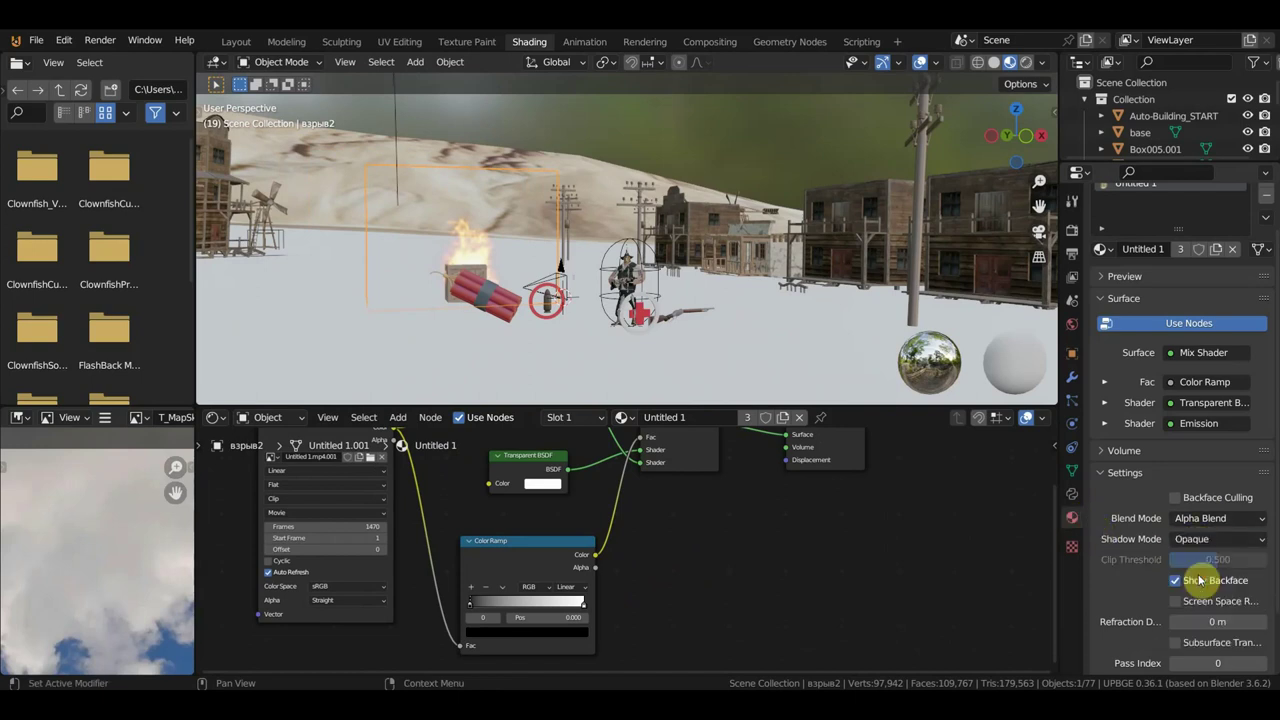
scroll(700, 592, "up", 1)
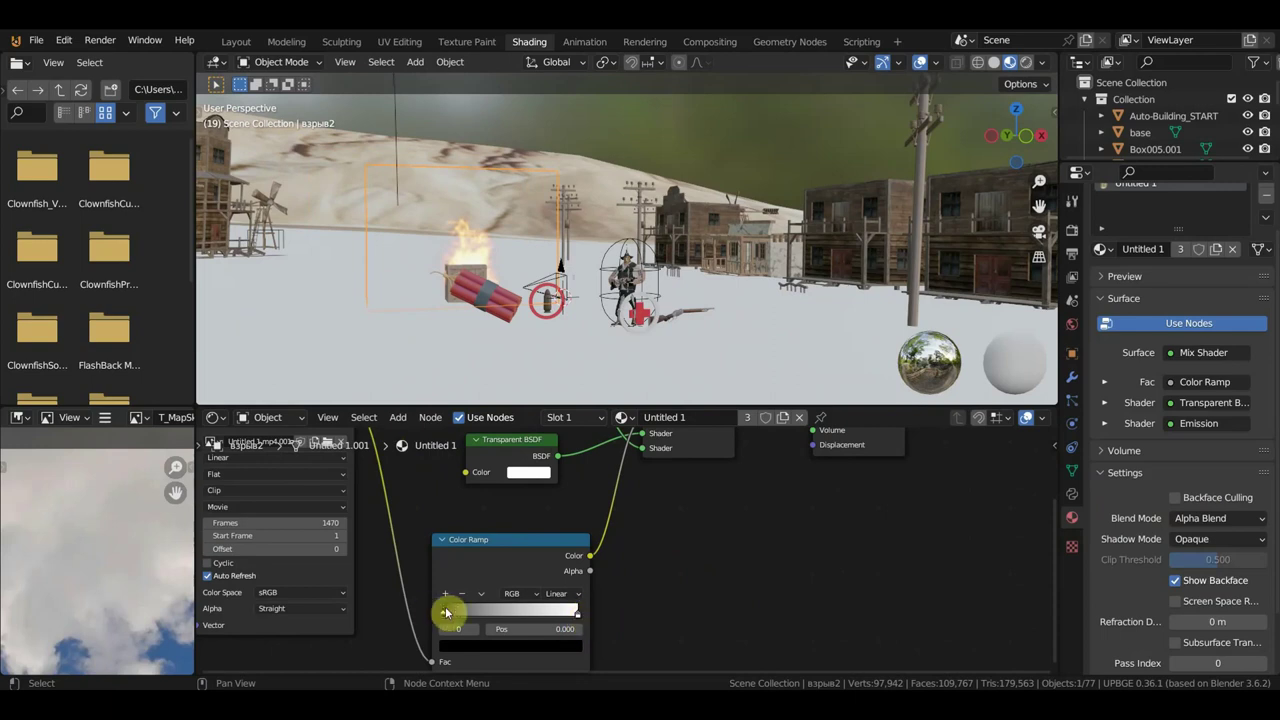
Step: Move the Color Ramp's white stop left to position 0.549
left_click_drag(445, 618, 432, 622)
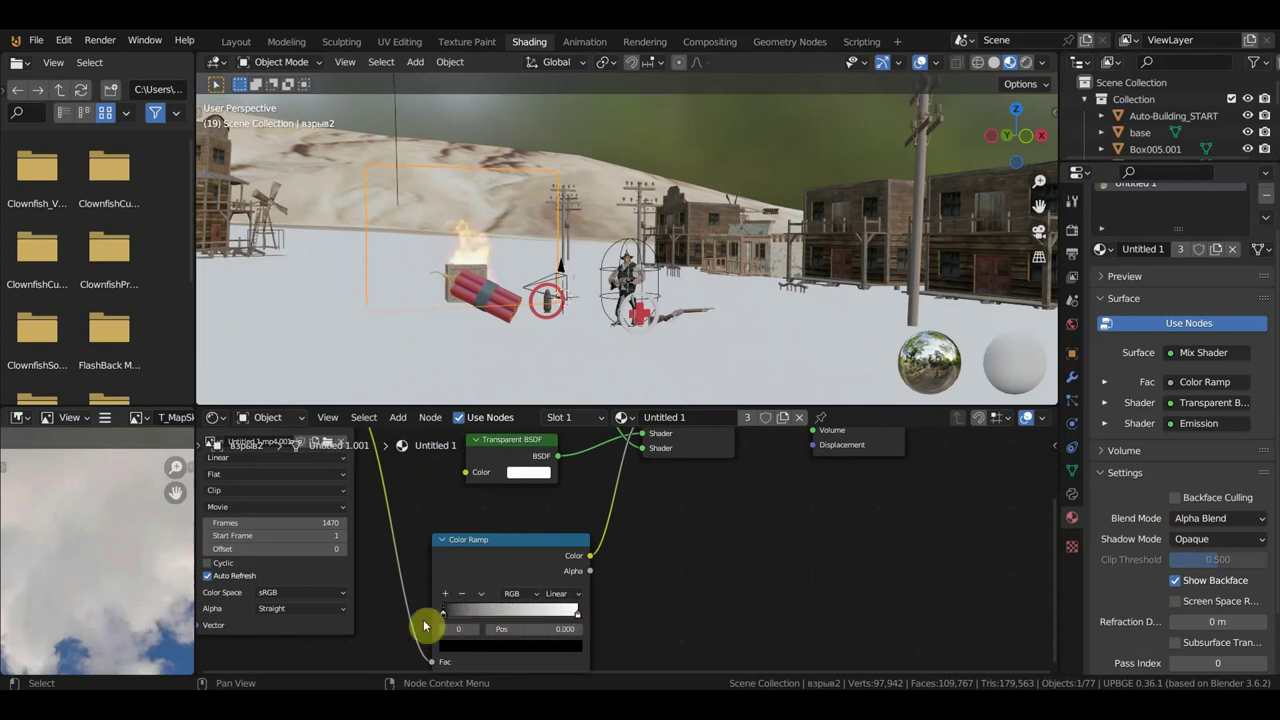
mouse_move(576, 612)
left_mouse_down()
mouse_move(460, 629)
mouse_move(503, 640)
left_mouse_up()
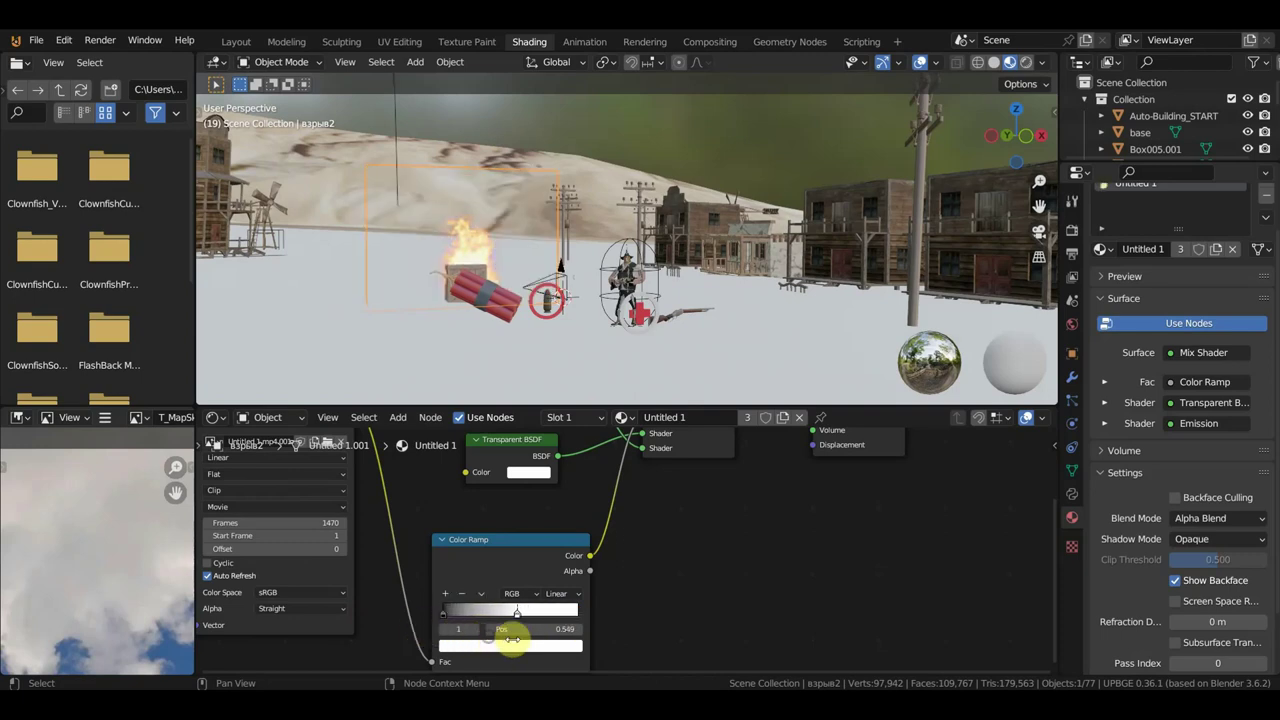
scroll(529, 357, "up", 4)
scroll(530, 355, "down", 1)
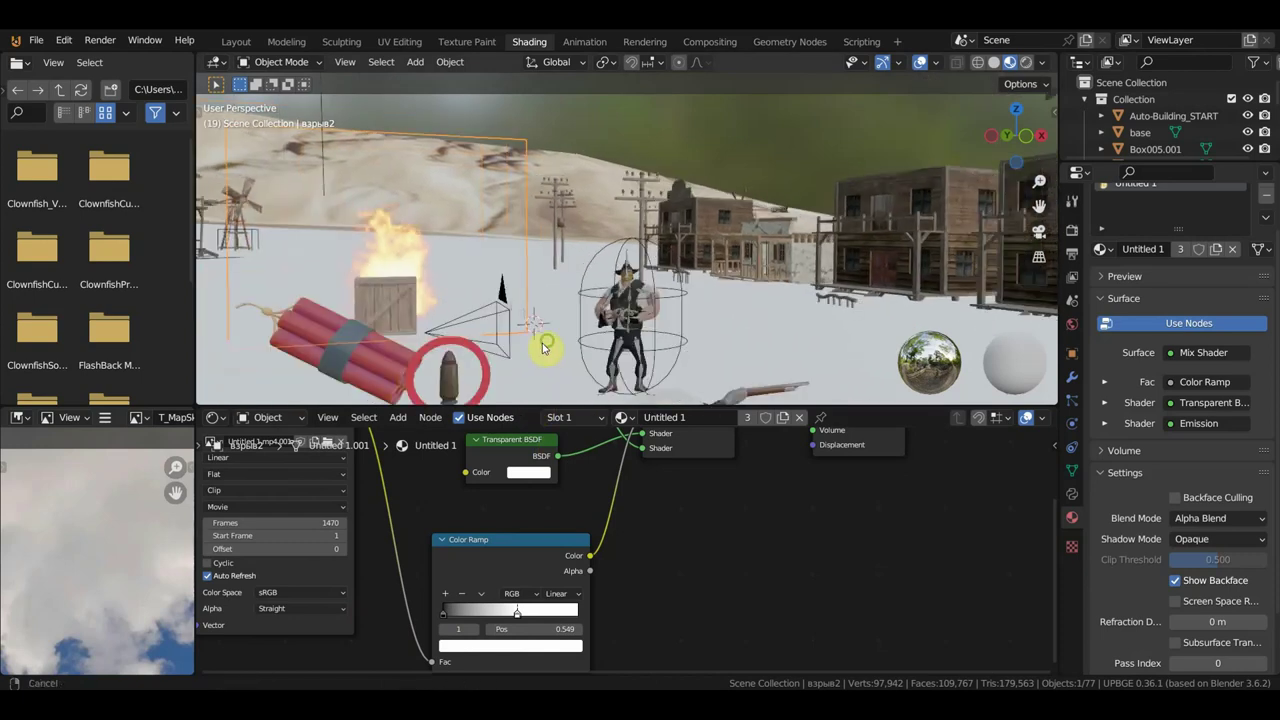
Step: Review the video texture node's frame settings and the full node tree
middle_click_drag(544, 346, 602, 317)
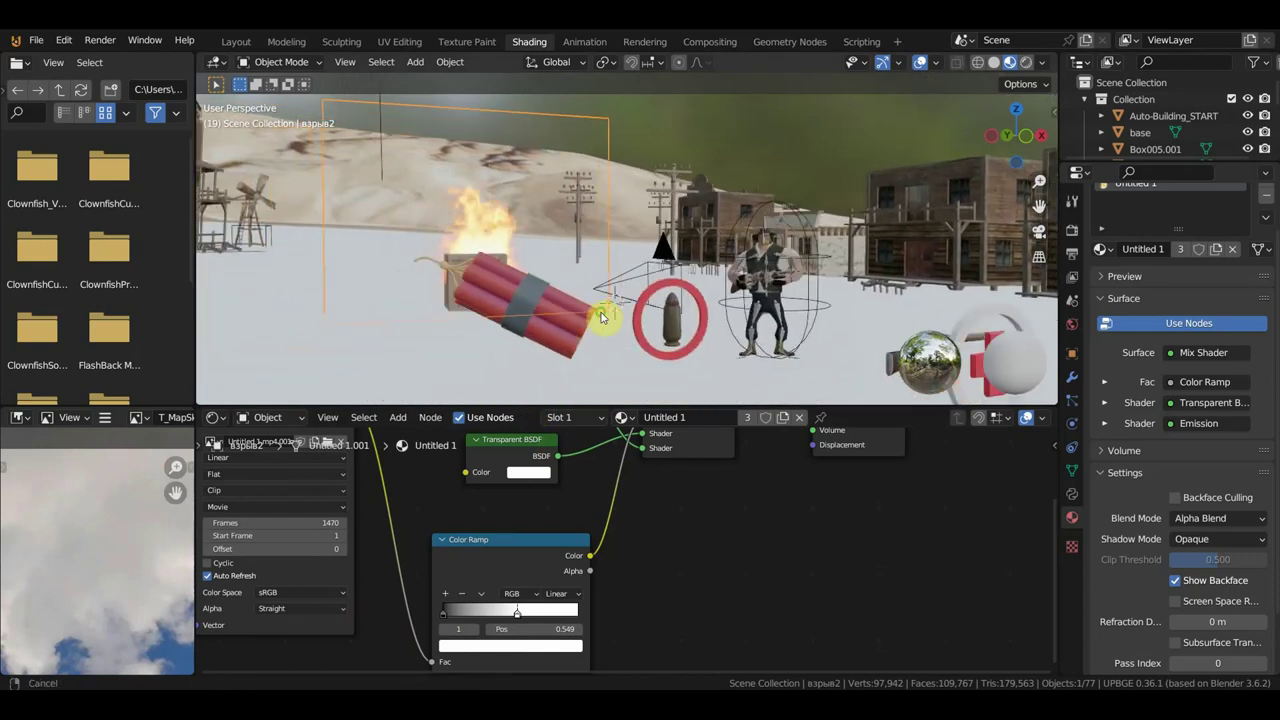
middle_click_drag(403, 577, 412, 562)
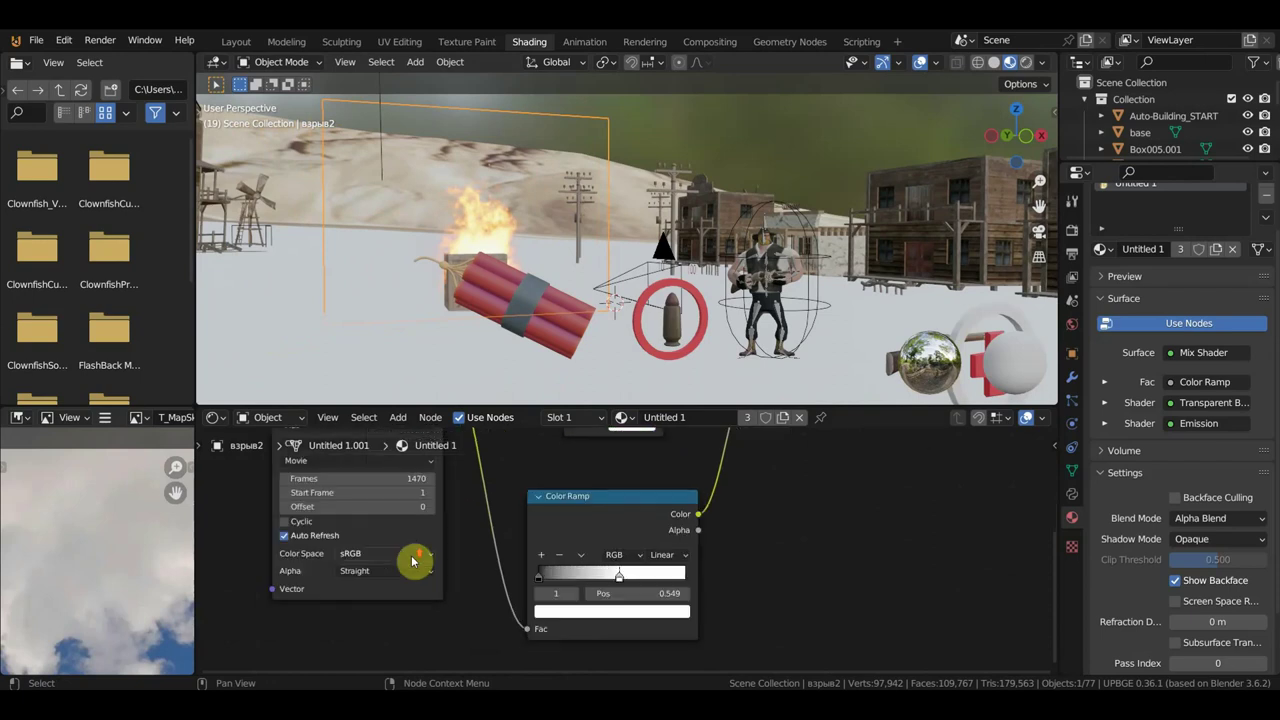
scroll(412, 562, "up", 1)
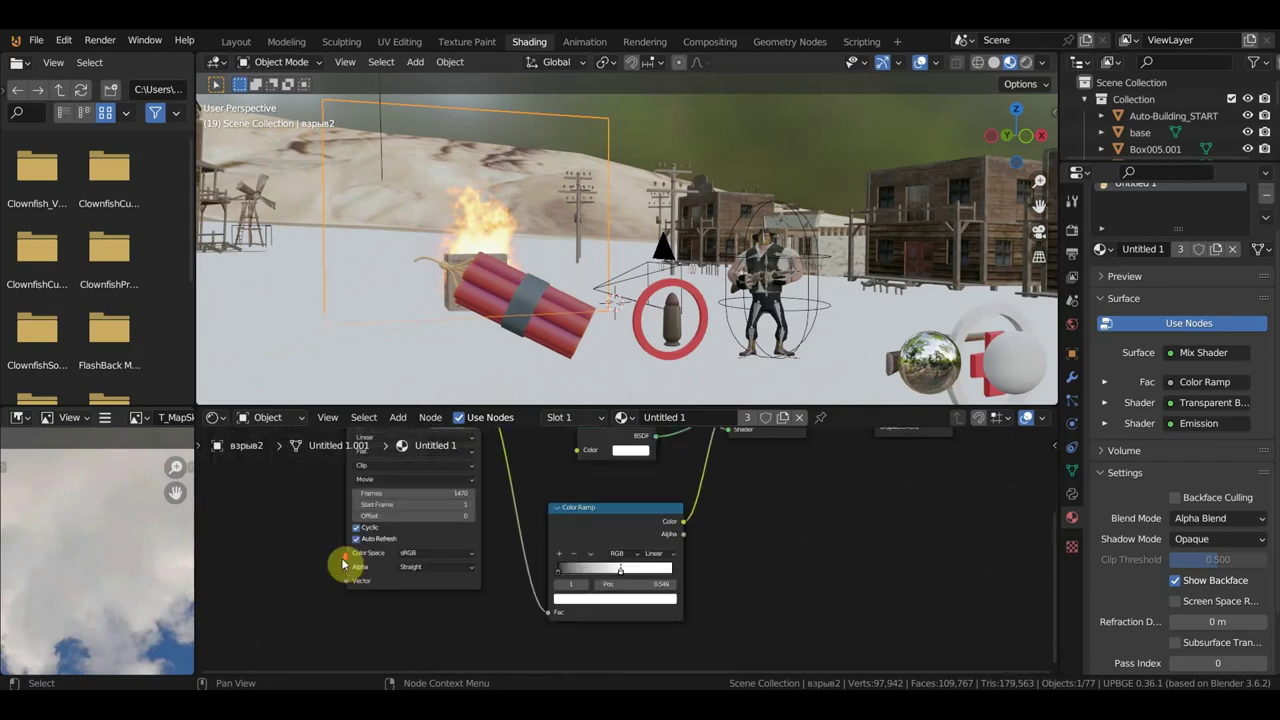
middle_click_drag(480, 527, 594, 591)
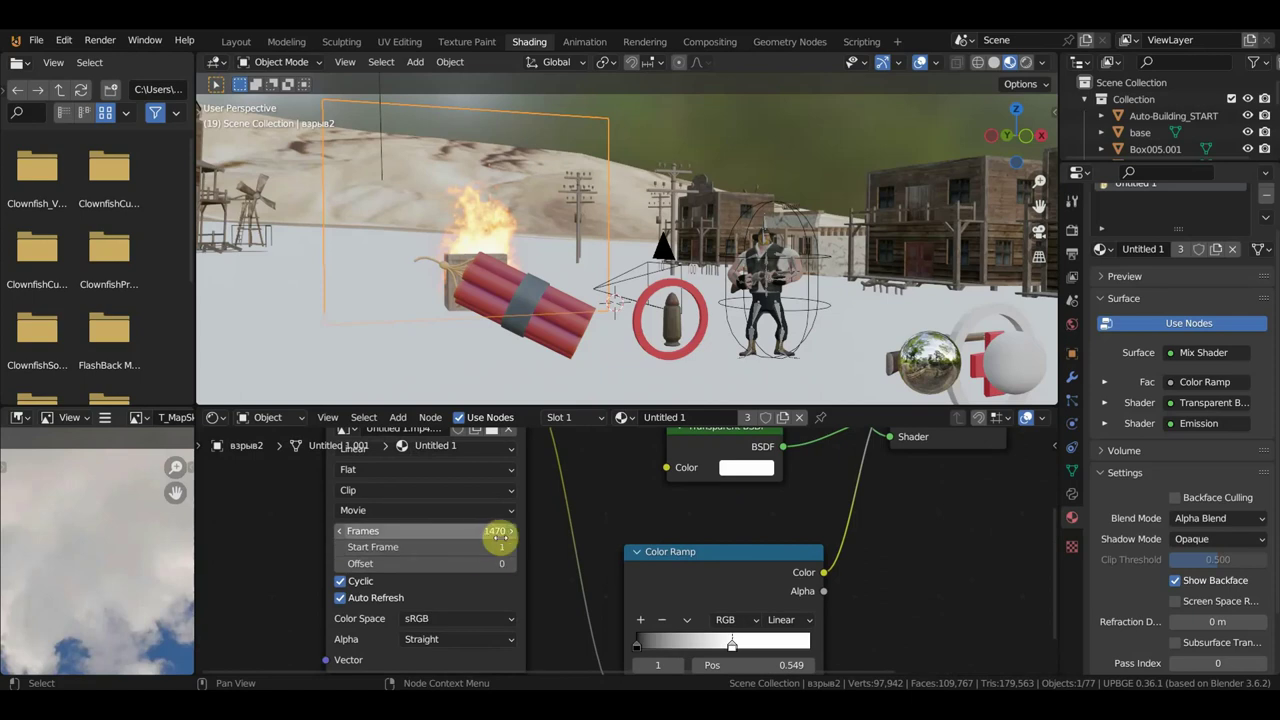
scroll(555, 540, "down", 2)
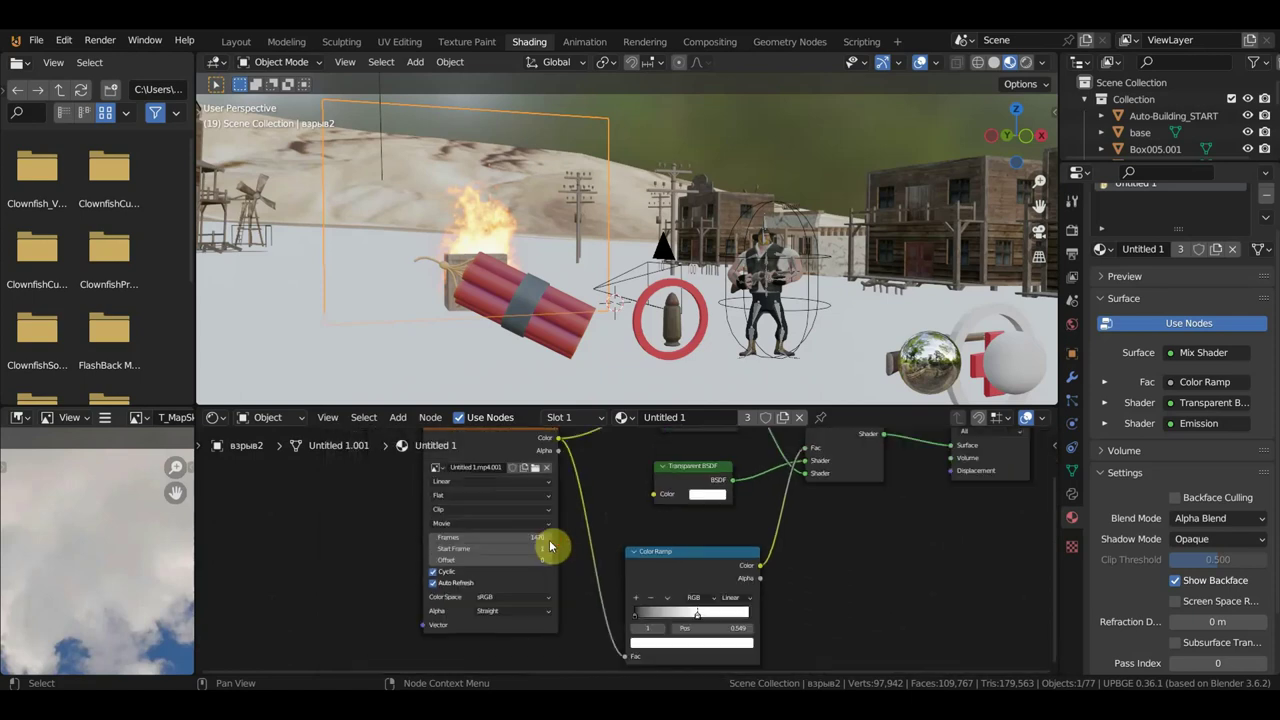
scroll(597, 509, "down", 1)
middle_click_drag(597, 509, 549, 523)
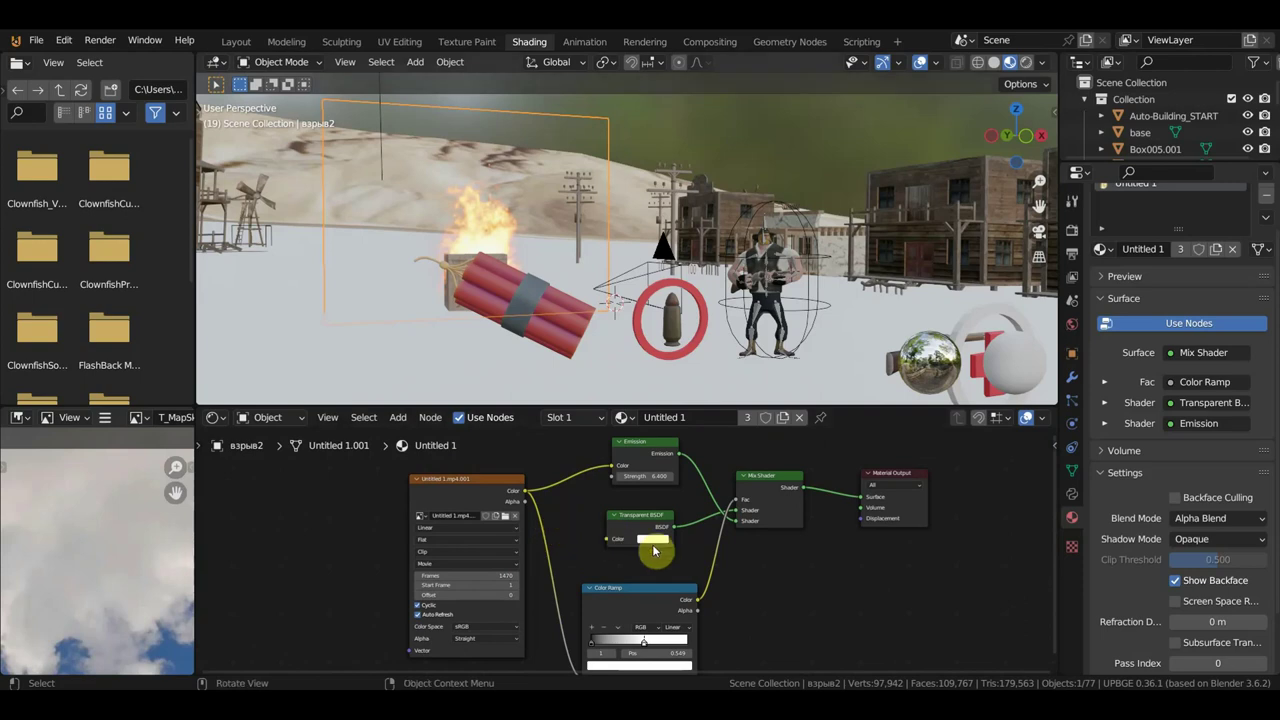
Step: In the Layout workspace, play the fire animation and test-run the game
left_click(236, 41)
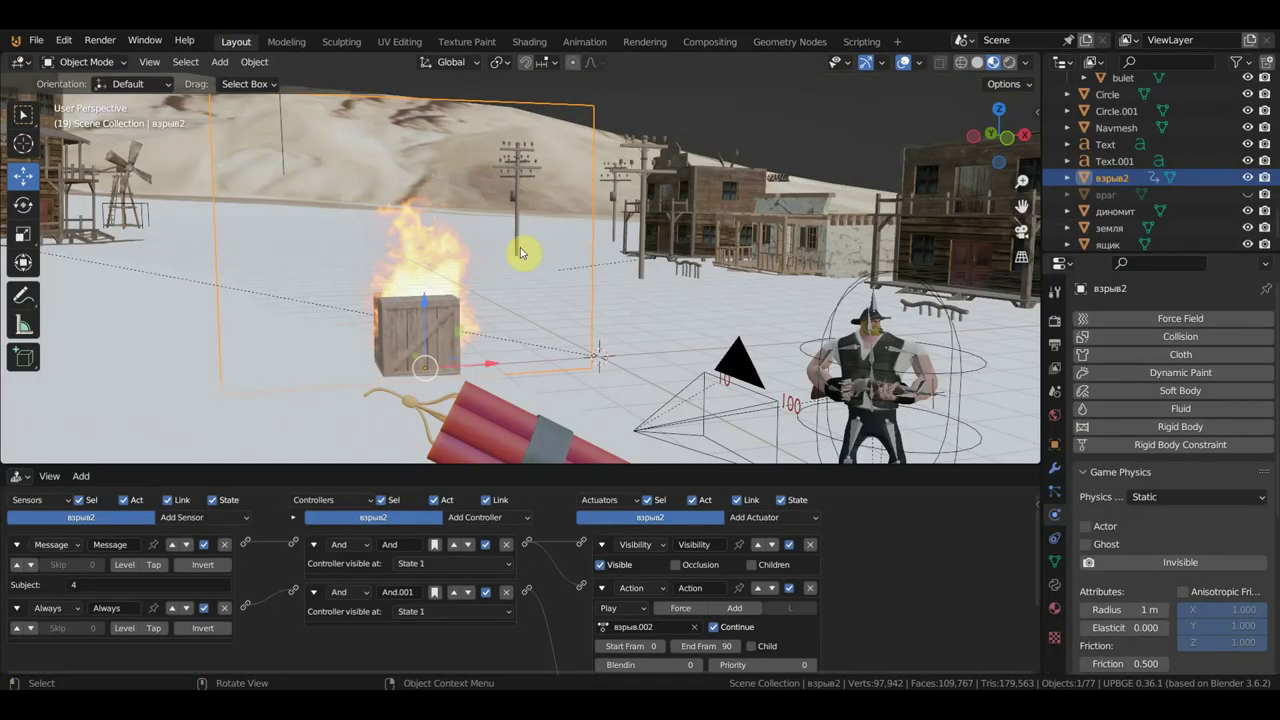
key("space")
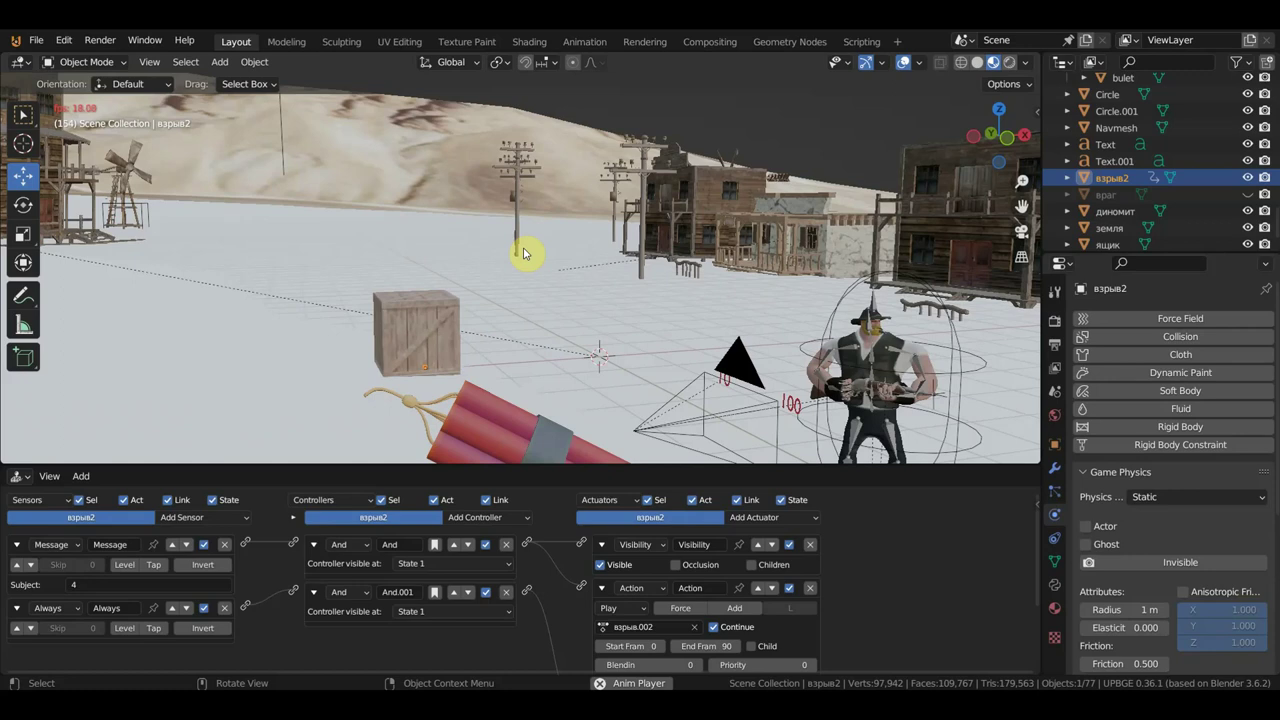
key("Escape")
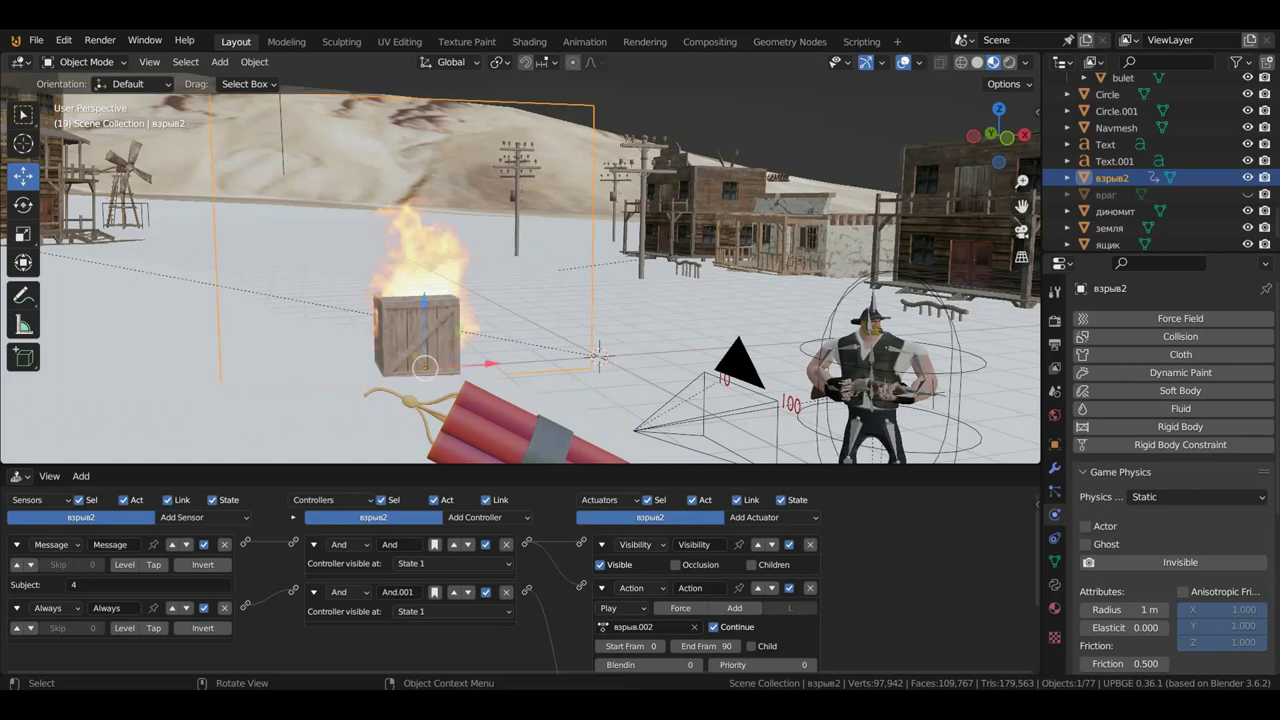
key("p")
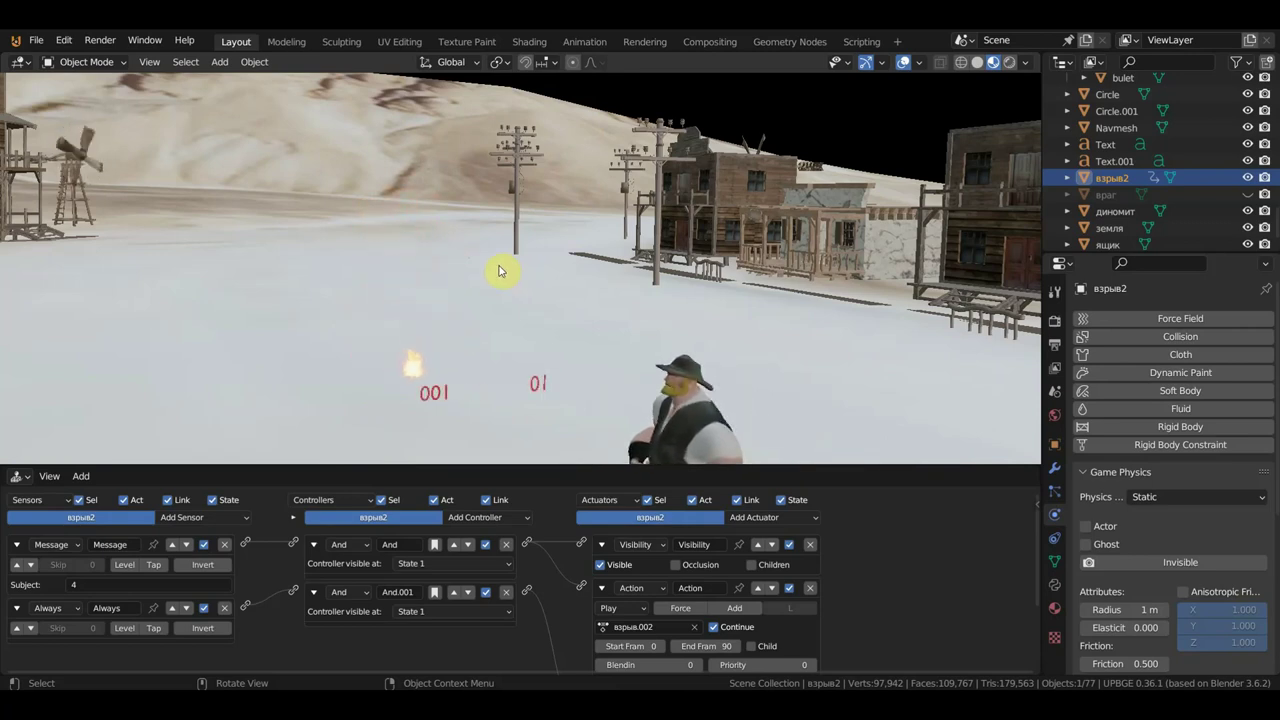
key("Escape")
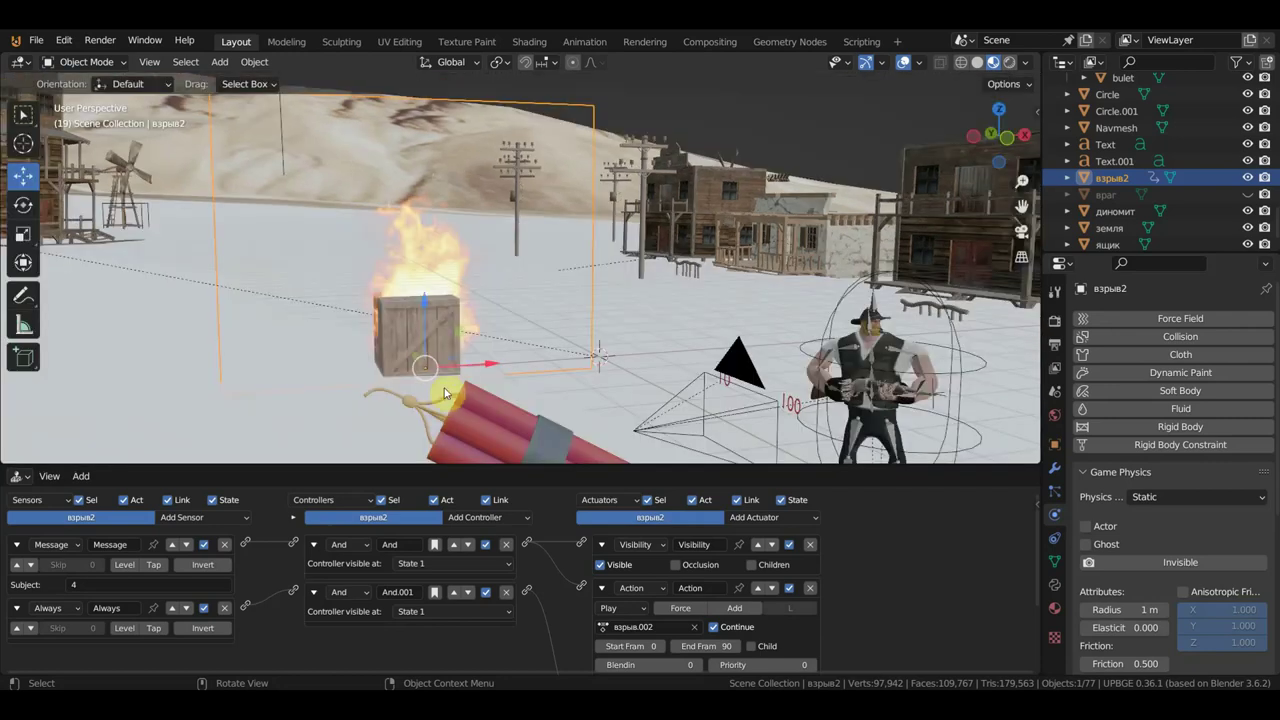
Step: Enlarge the lower editor and switch it from Logic Bricks to the Timeline
left_click(36, 41)
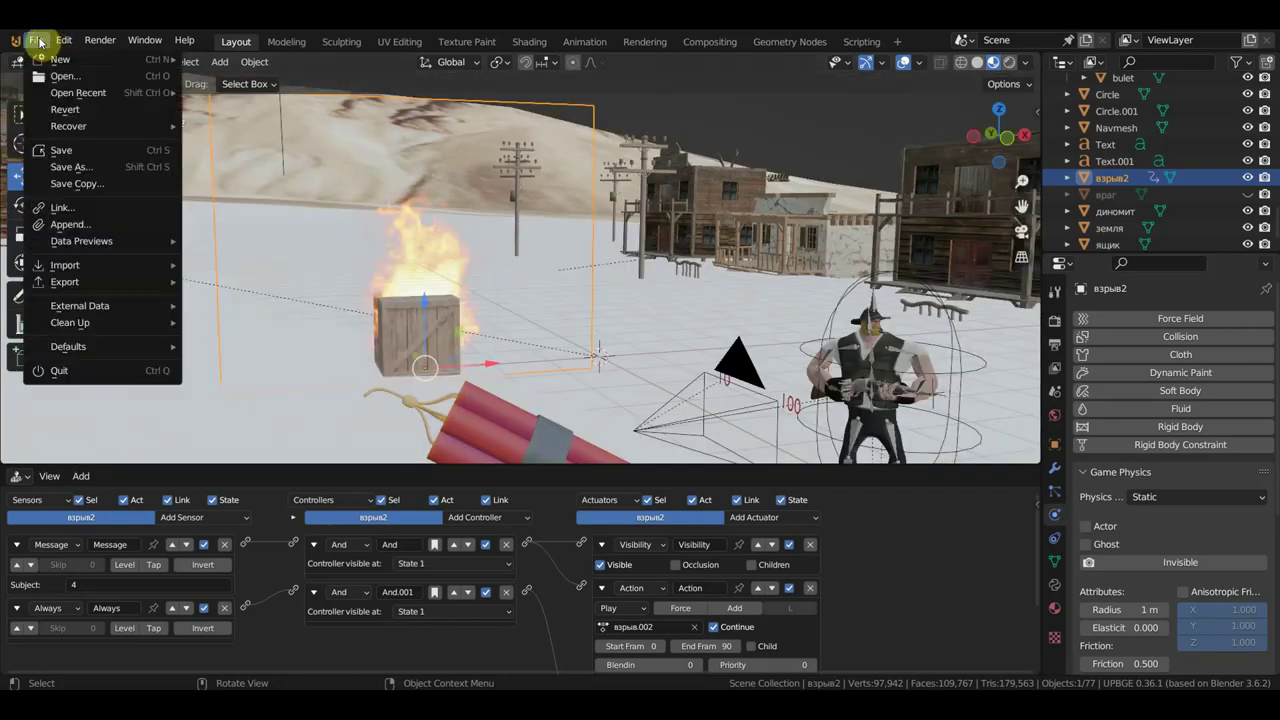
scroll(478, 308, "up", 3)
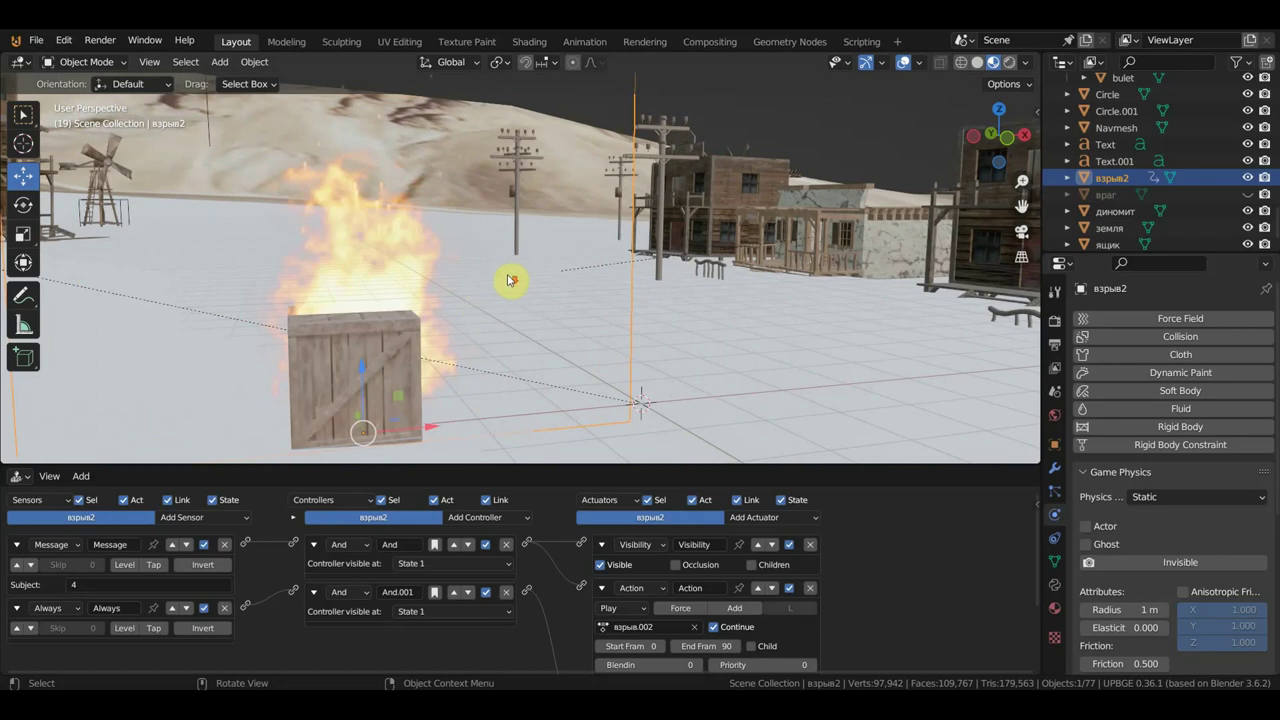
scroll(507, 280, "down", 3)
scroll(486, 289, "down", 2)
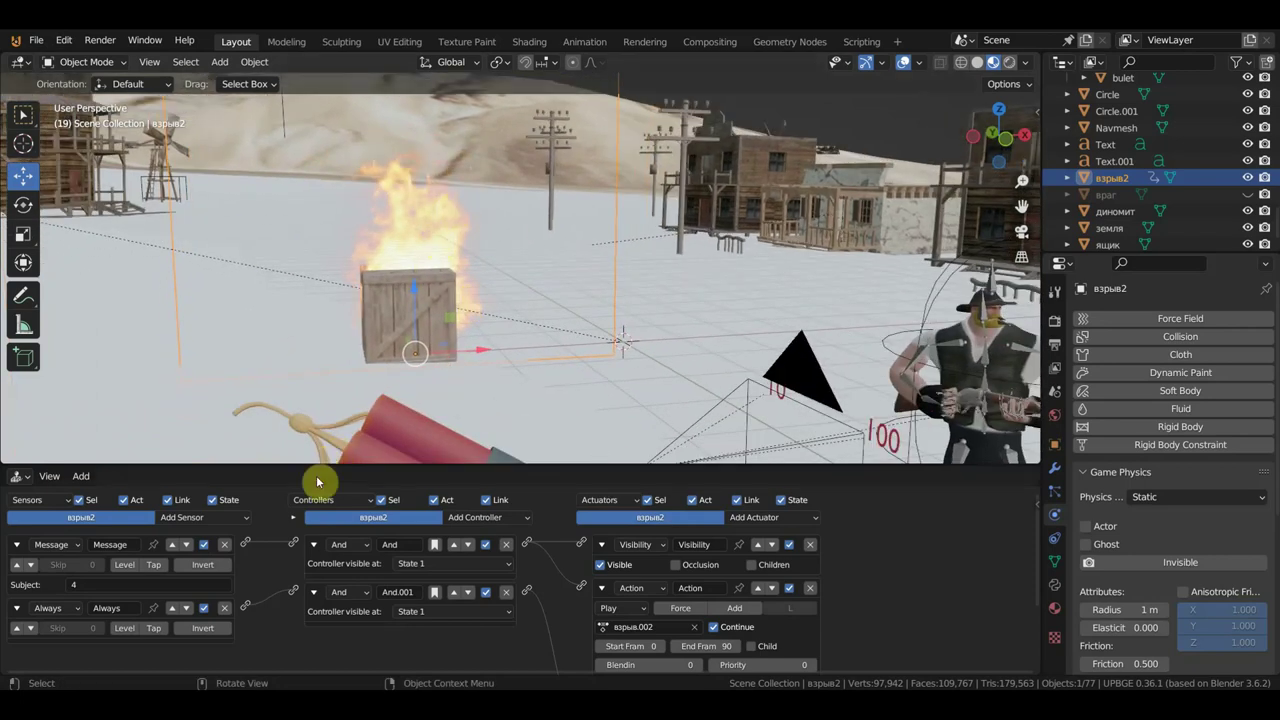
left_click_drag(322, 466, 360, 366)
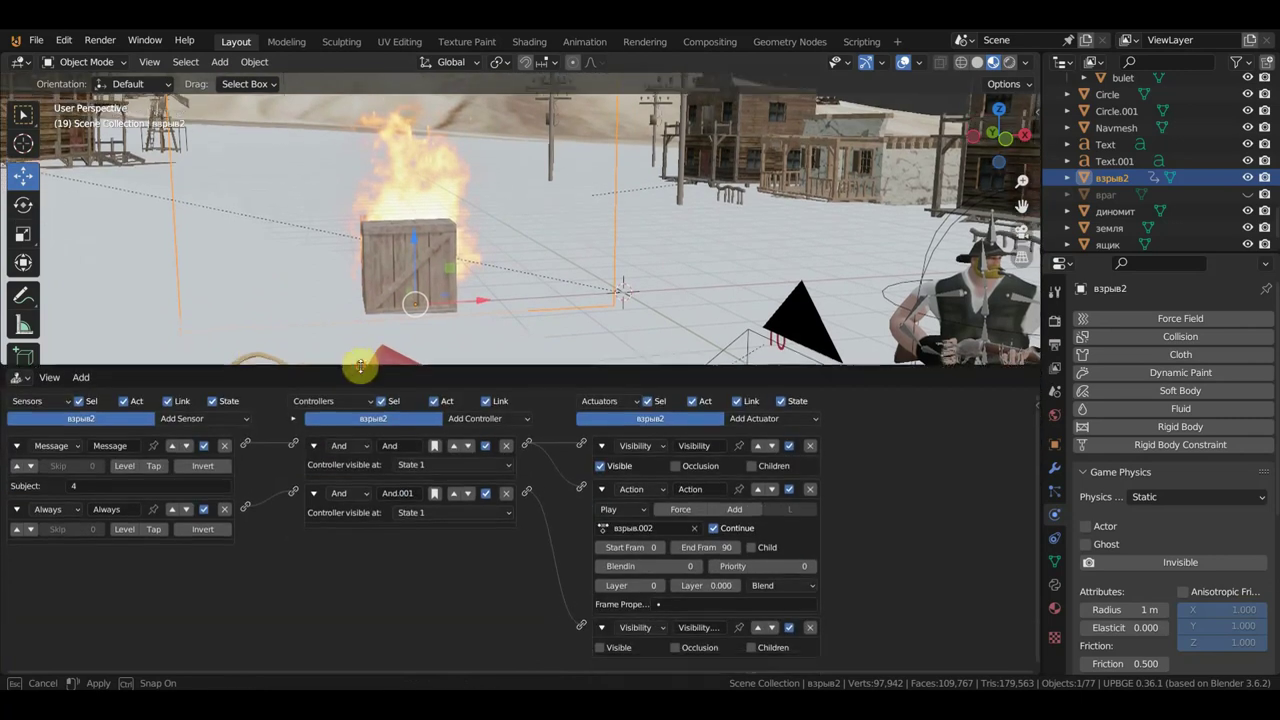
middle_click_drag(428, 257, 471, 274)
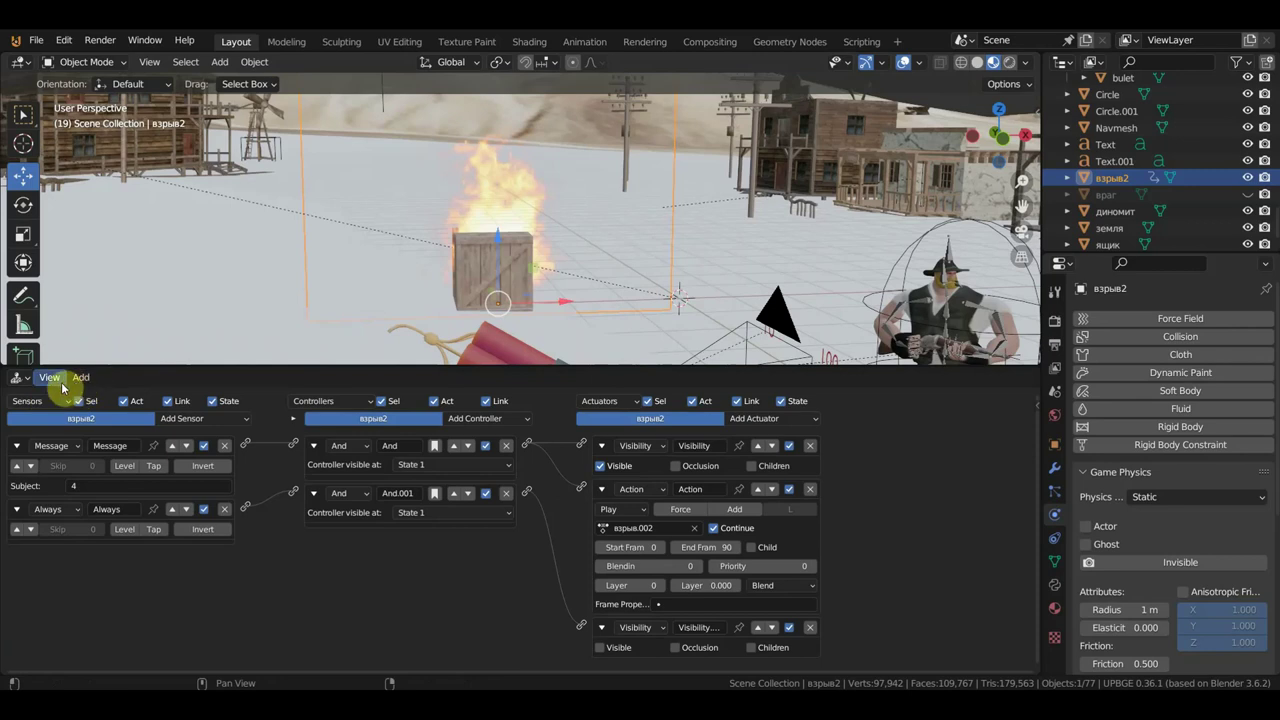
left_click(20, 378)
left_click(230, 445)
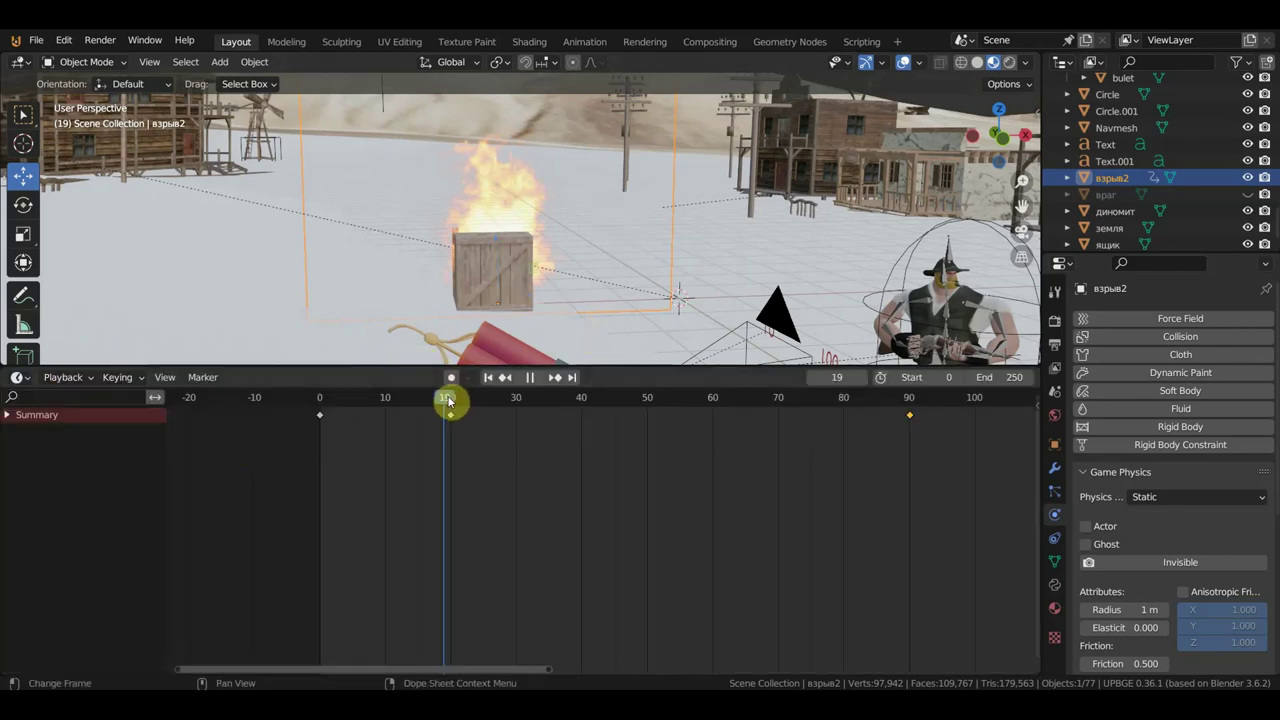
Step: Move the playhead back to frame 11 and enlarge the 3D view around the crate
left_click_drag(448, 400, 391, 400)
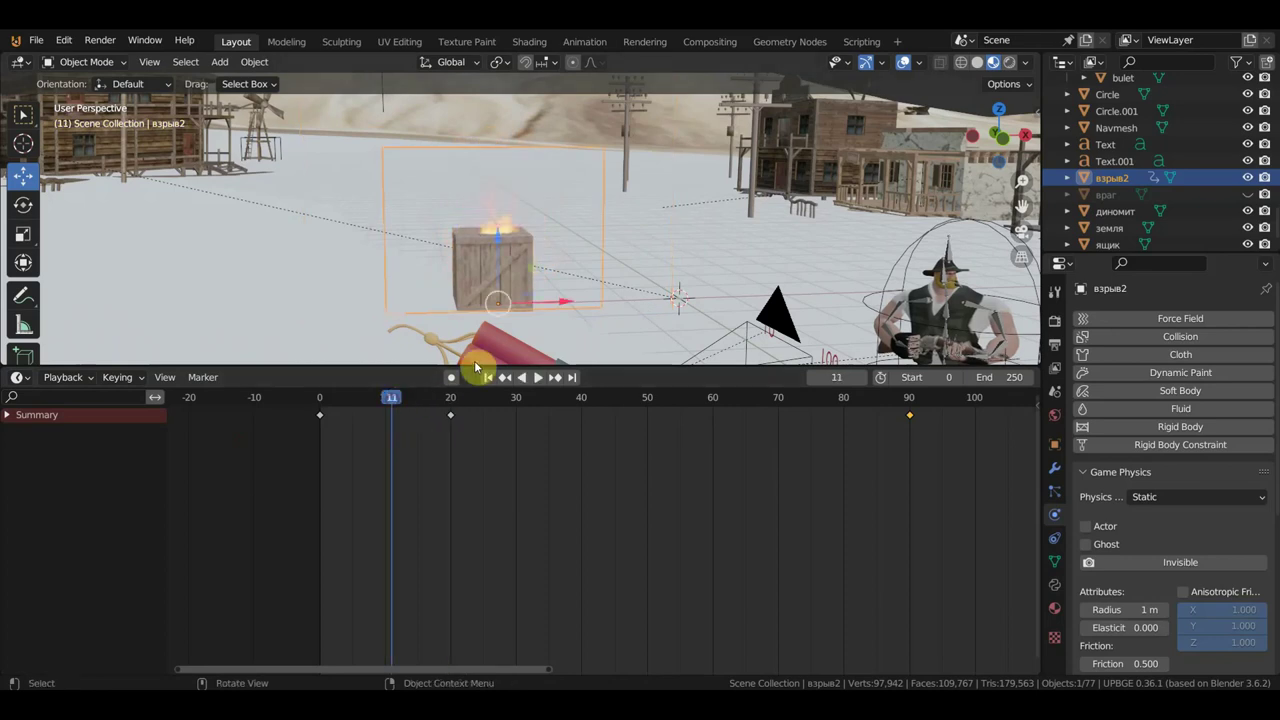
middle_click_drag(657, 270, 650, 312)
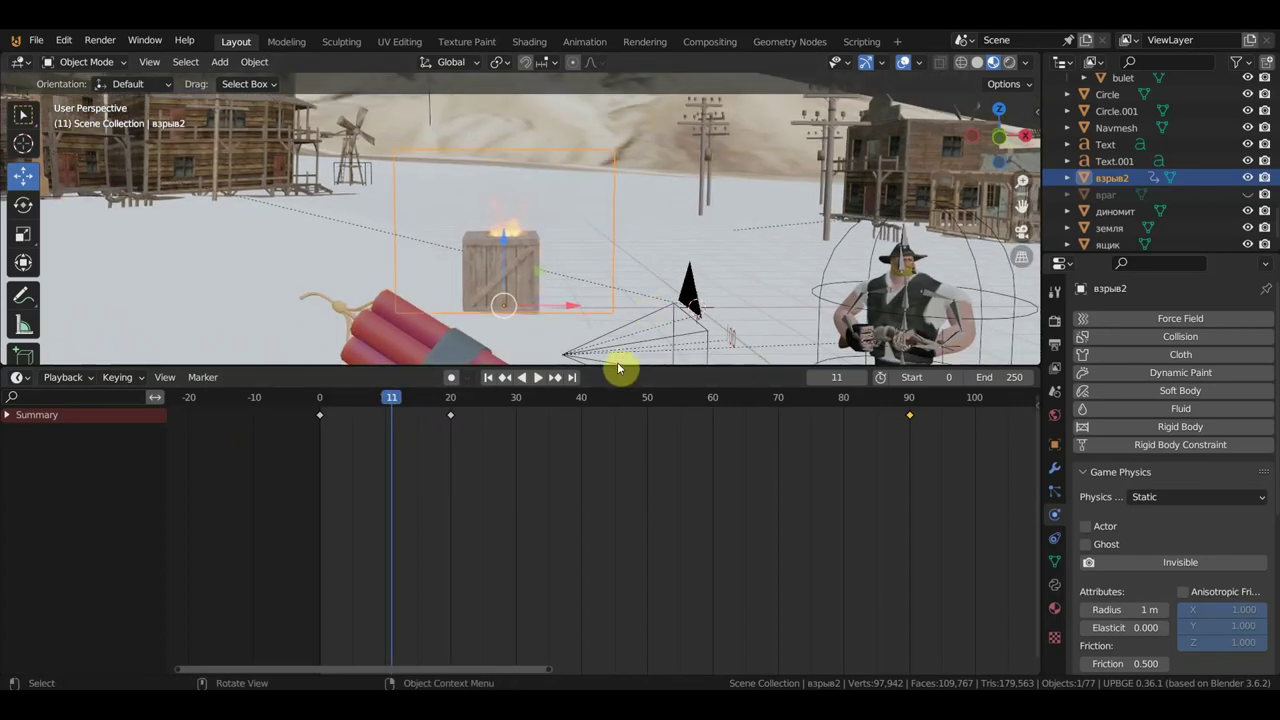
left_click_drag(617, 367, 631, 517)
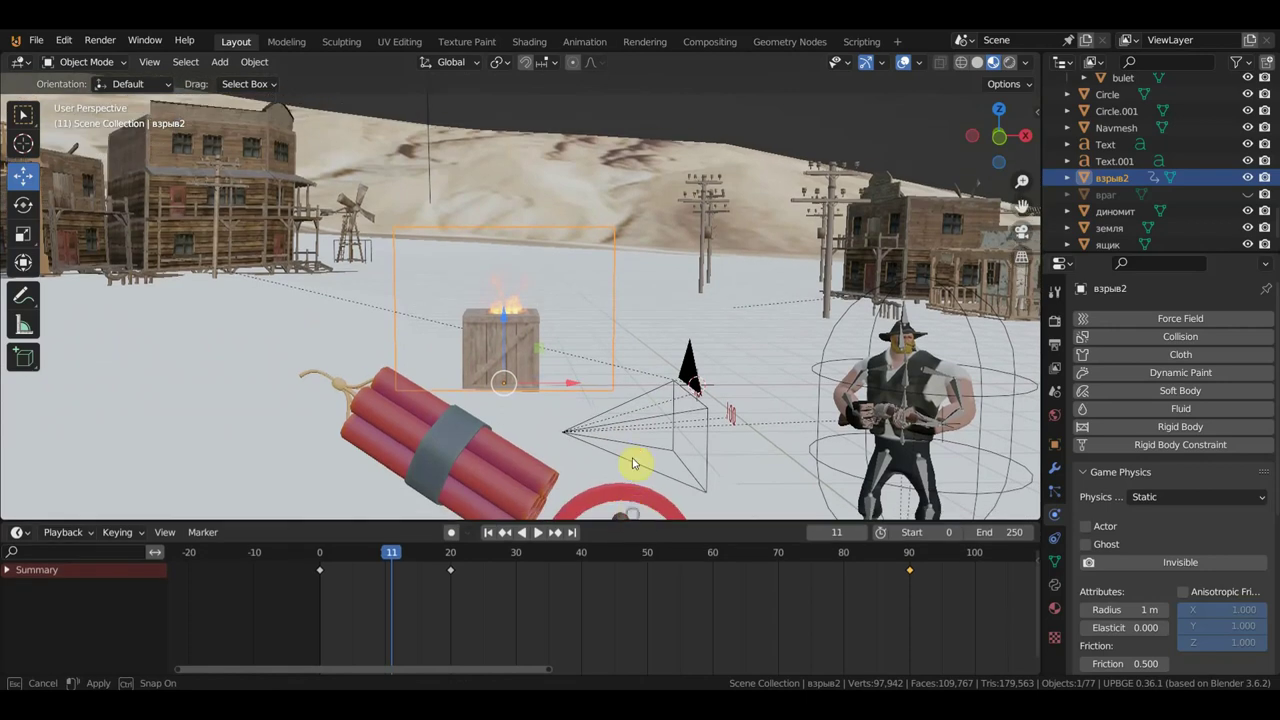
scroll(631, 449, "up", 3)
middle_click_drag(631, 449, 654, 380)
scroll(654, 380, "up", 1)
scroll(654, 380, "up", 1)
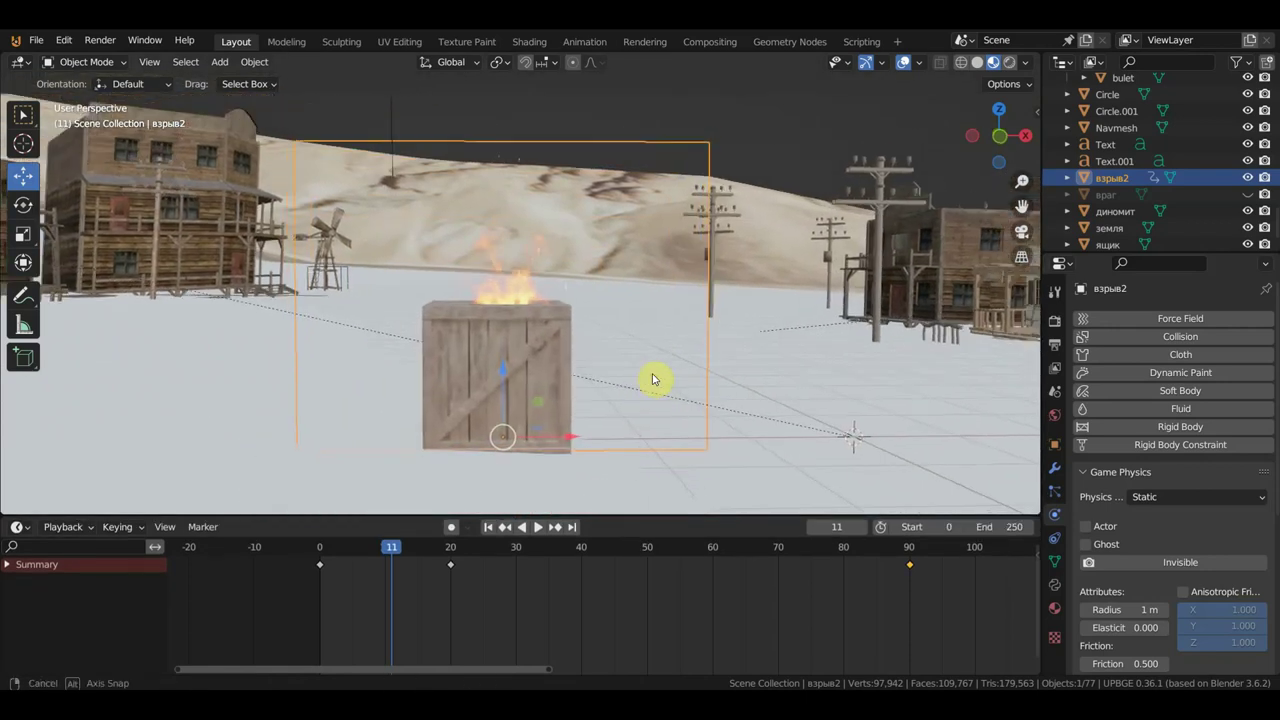
Step: Hide the wooden crate with H and select the fire plane взрыв2
left_click(548, 388)
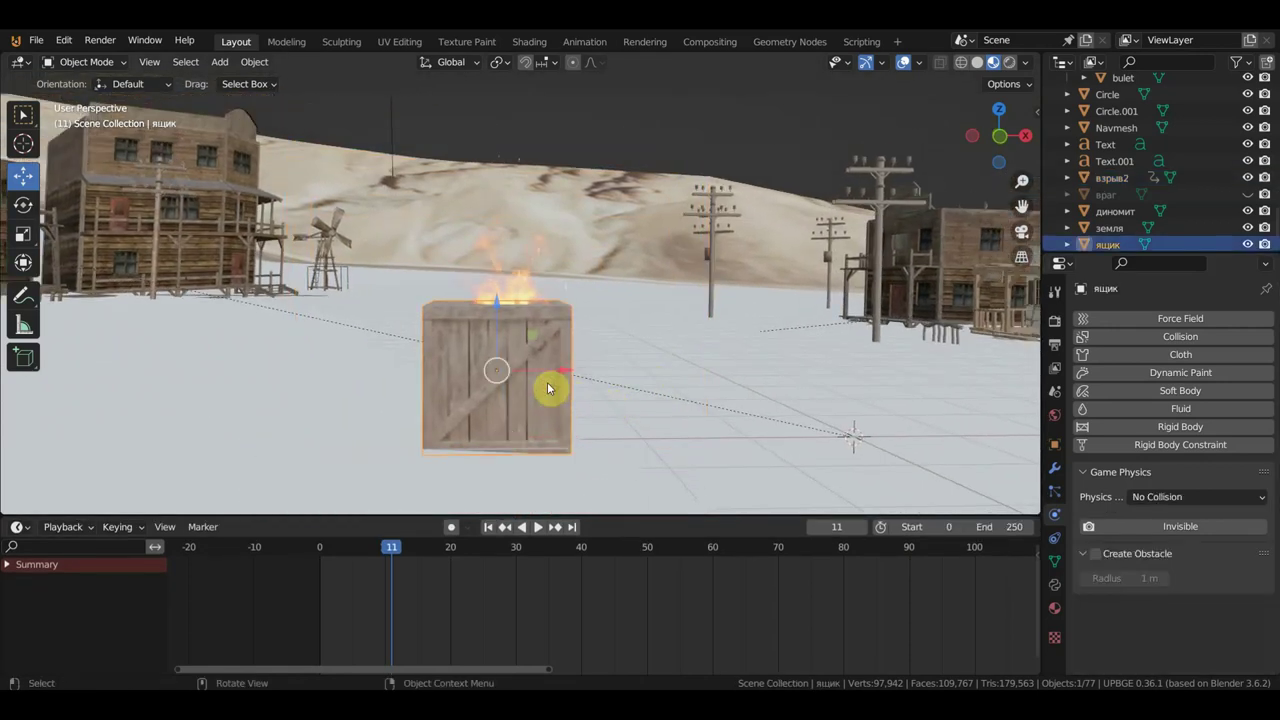
key("h")
middle_click_drag(548, 388, 556, 393)
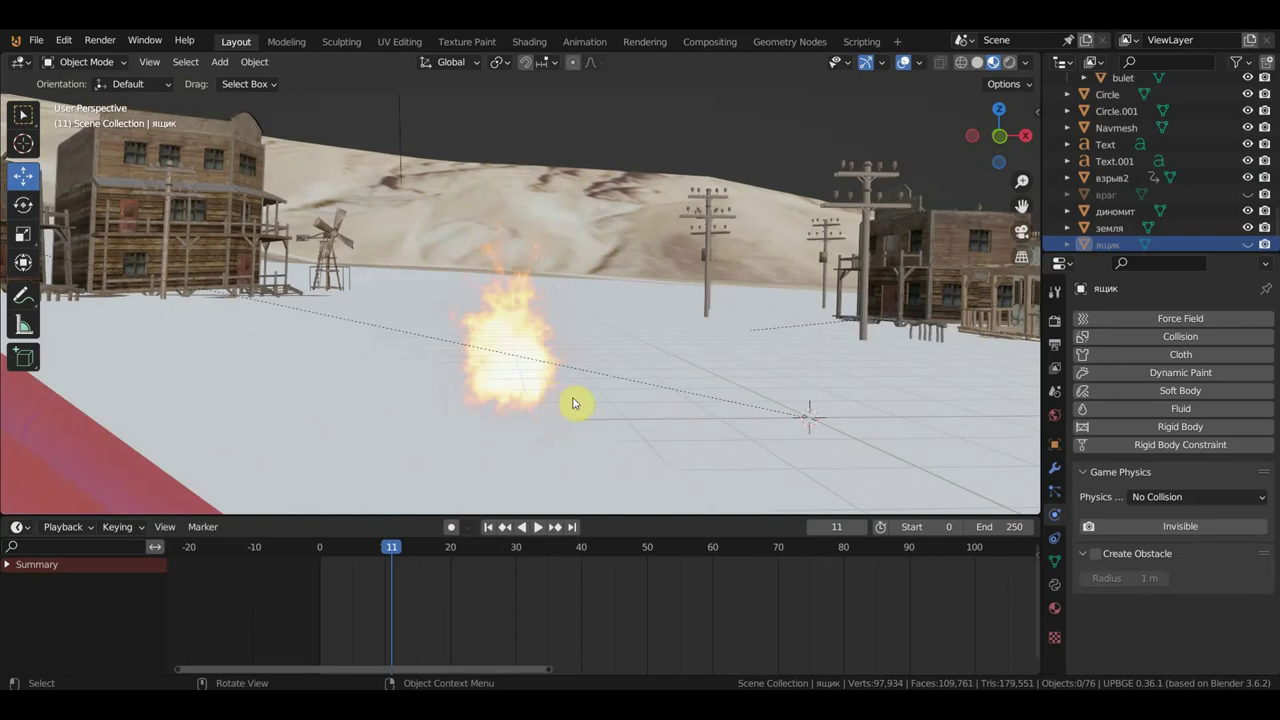
left_click(514, 366)
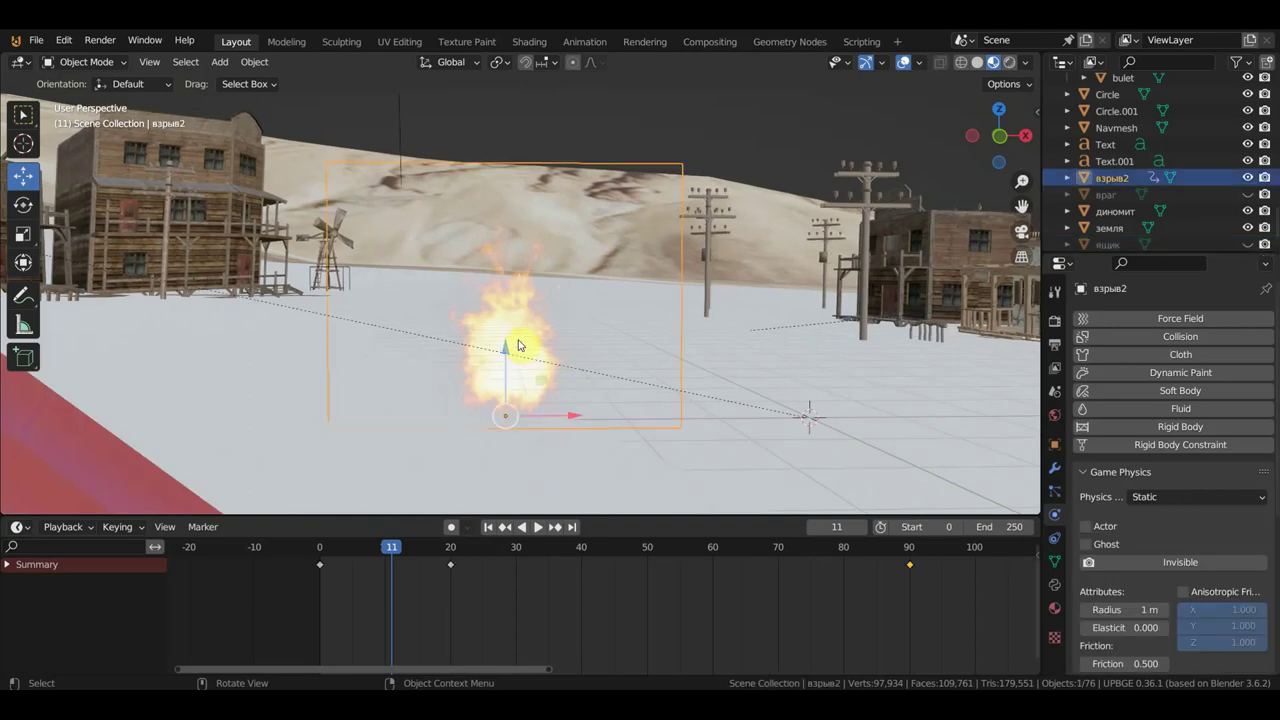
Step: Shrink and tilt the fire plane, then keyframe its transform at frame 11
key("s")
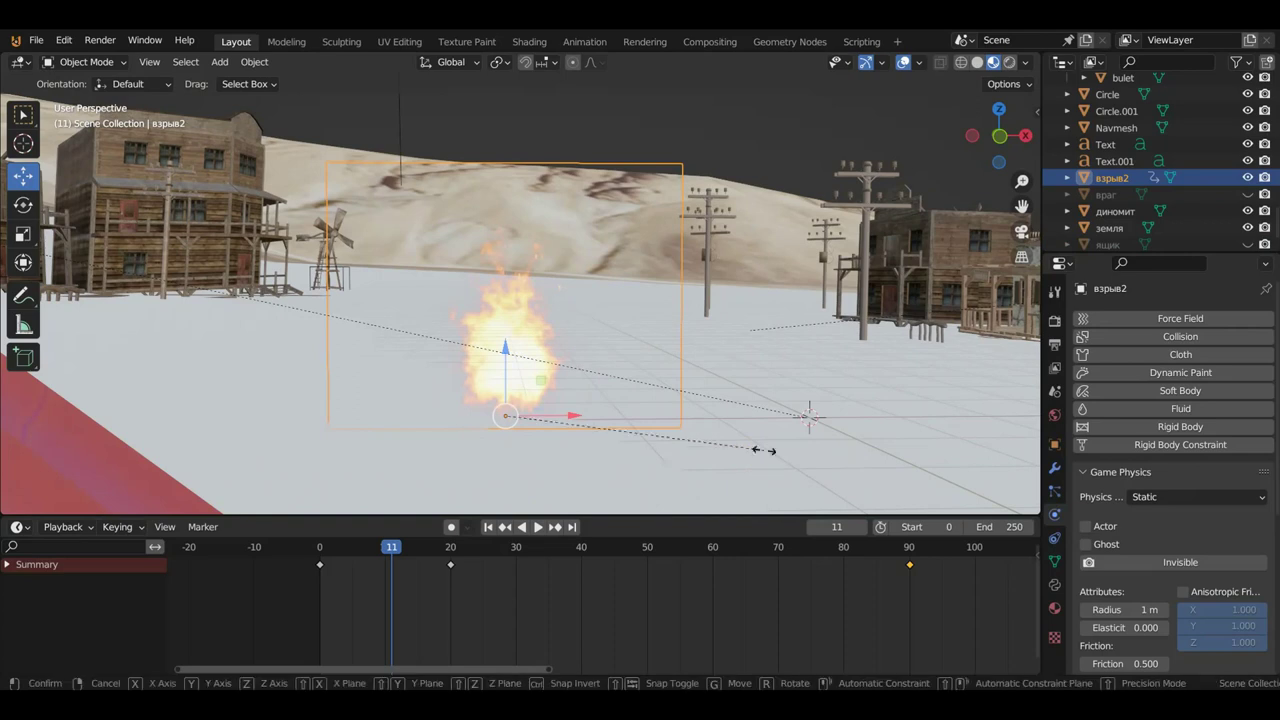
left_click(652, 438)
key("r")
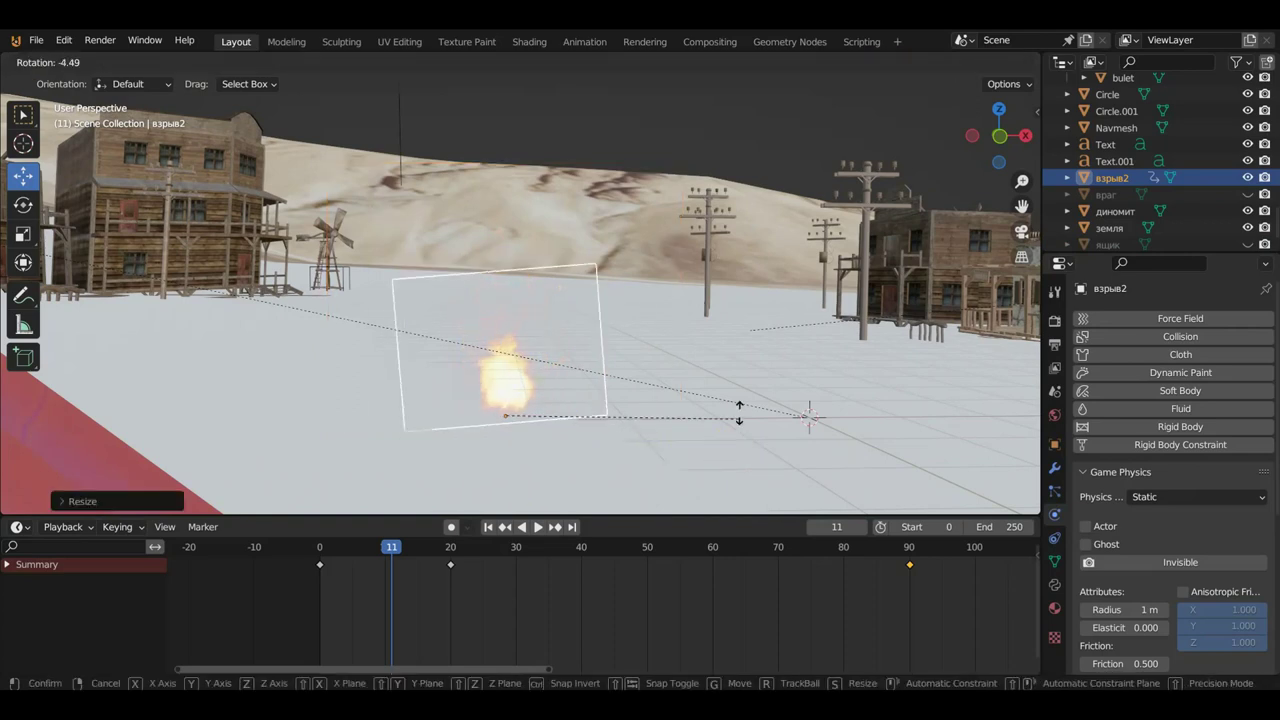
left_click(701, 328)
key("i")
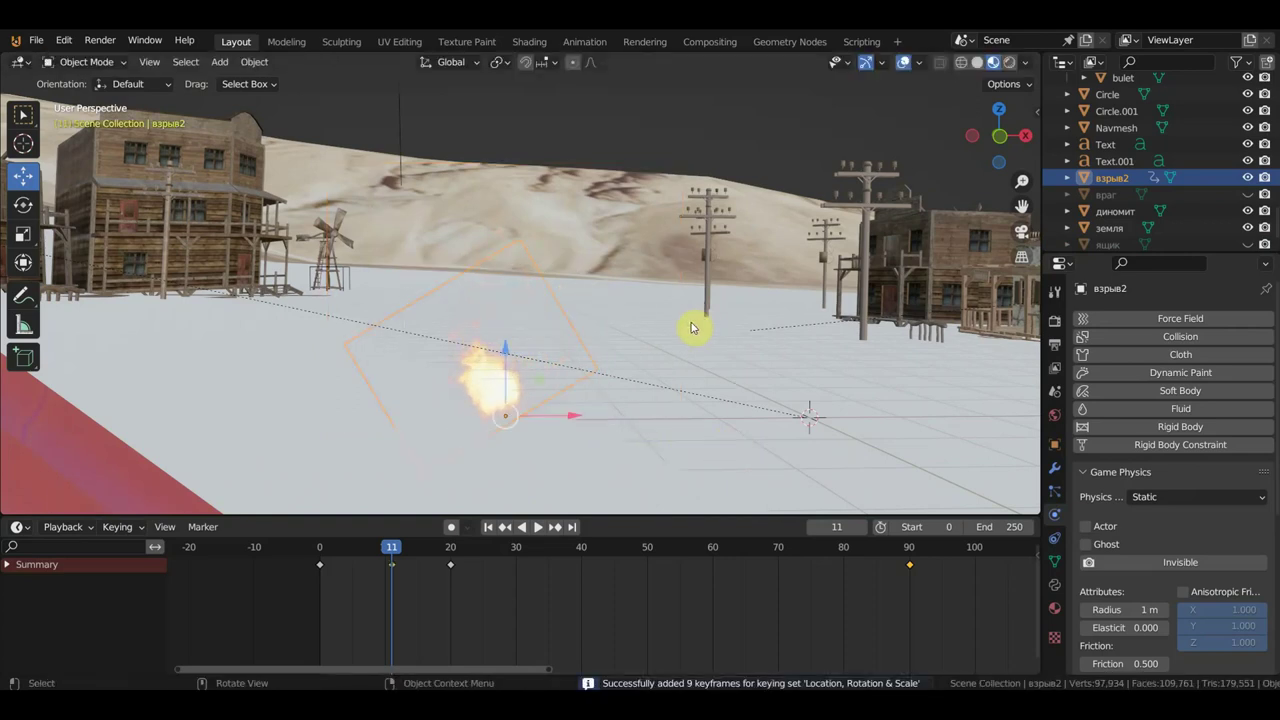
Step: Preview the flicker, then shrink the plane and keyframe it at frame 26
left_click_drag(393, 549, 424, 553)
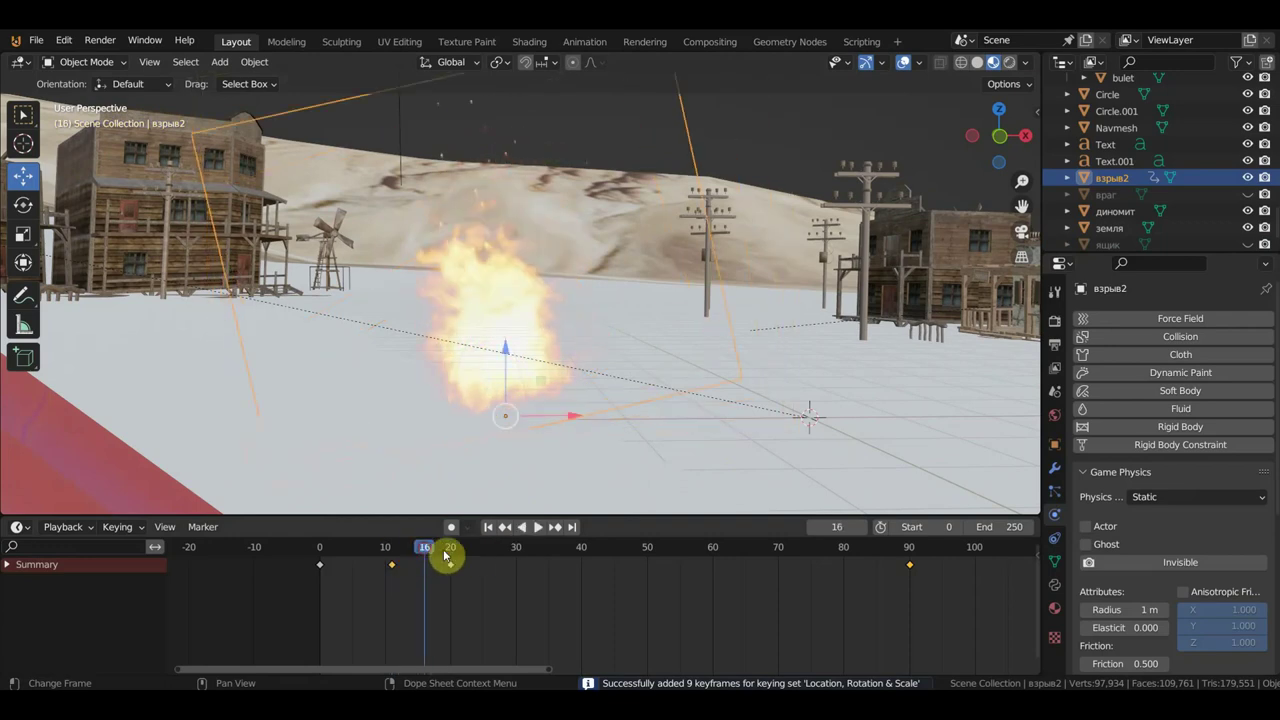
key("space")
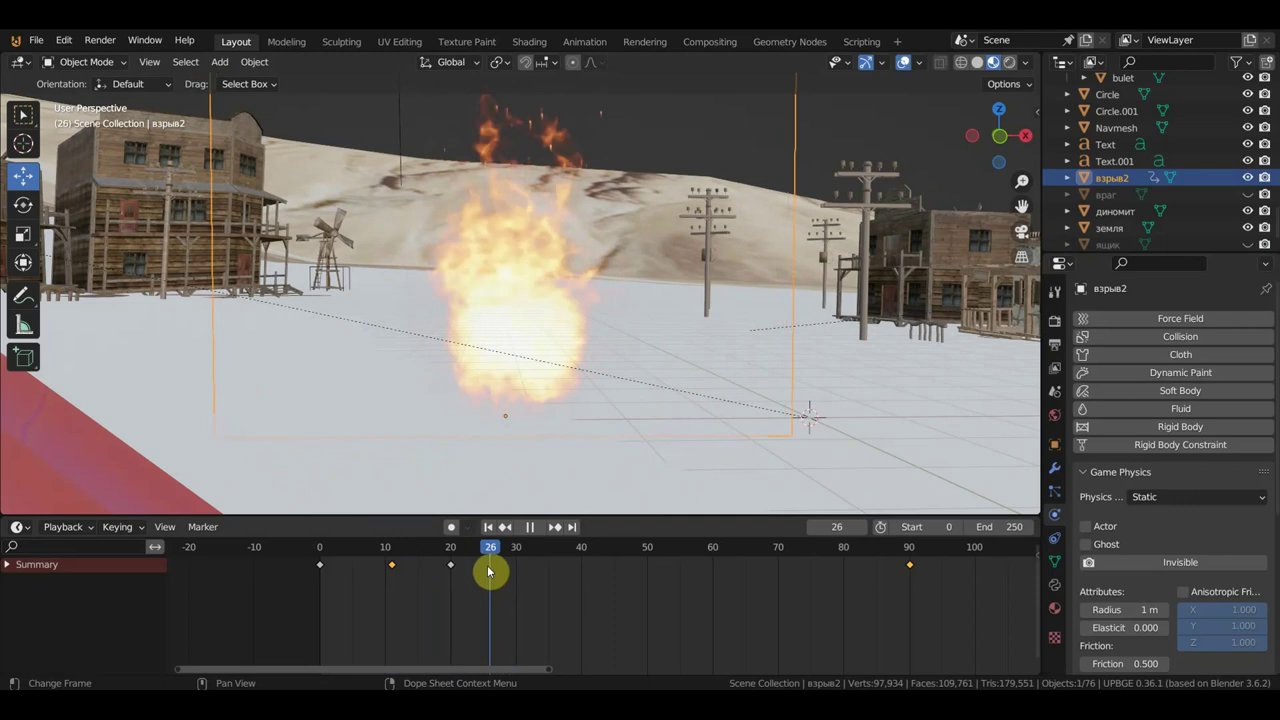
left_click_drag(489, 571, 489, 571)
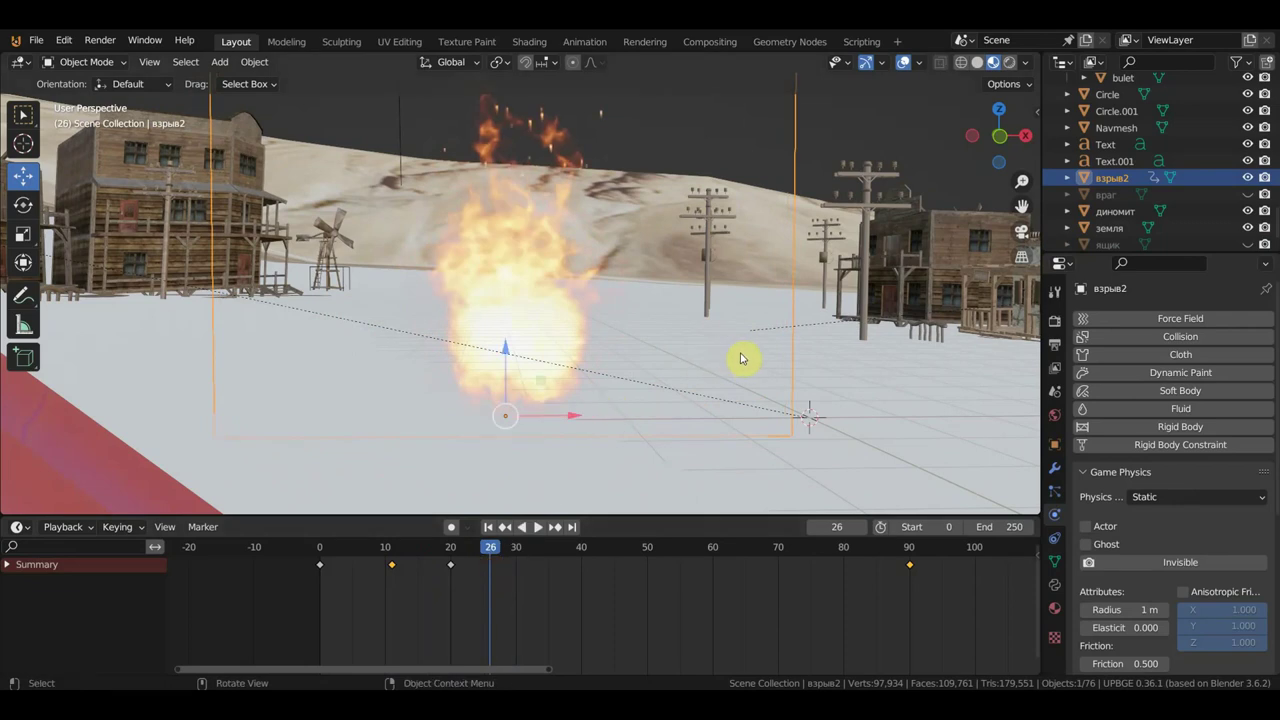
key("s")
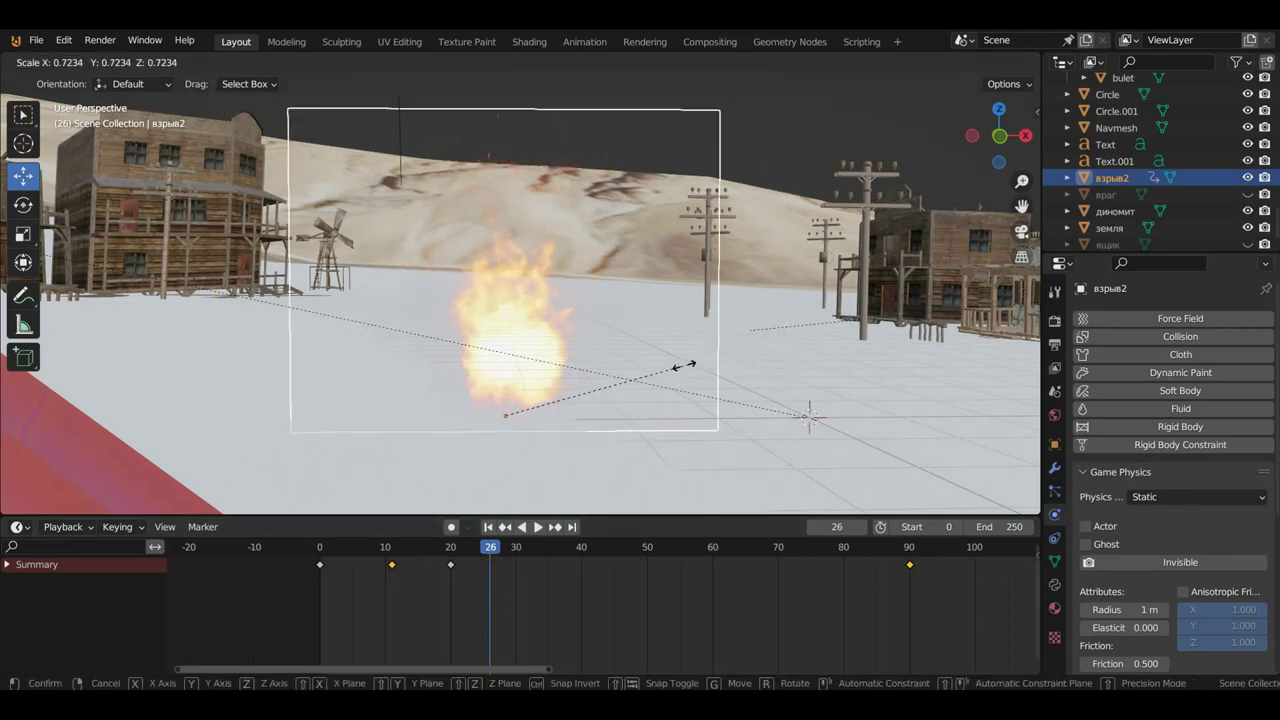
left_click(678, 372)
key("i")
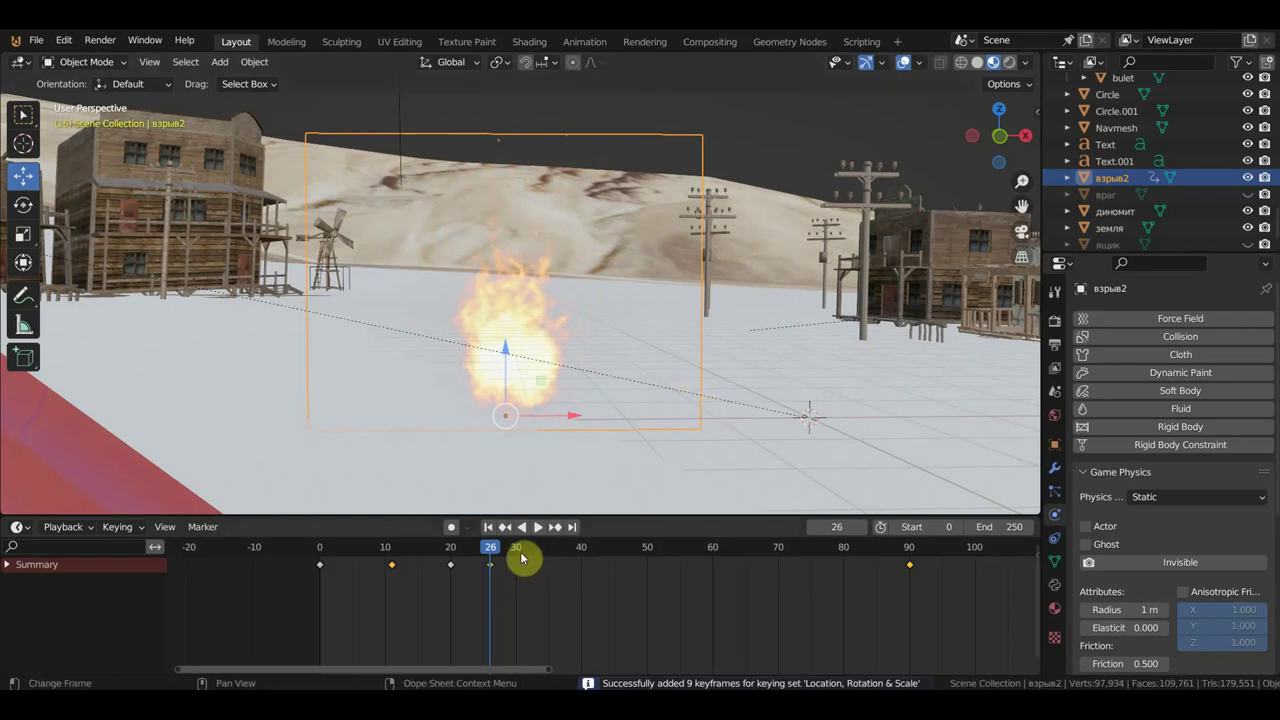
Step: At frame 35, enlarge the plane to about double size, tilt it, and keyframe it
left_click(519, 553)
left_click_drag(544, 558, 545, 558)
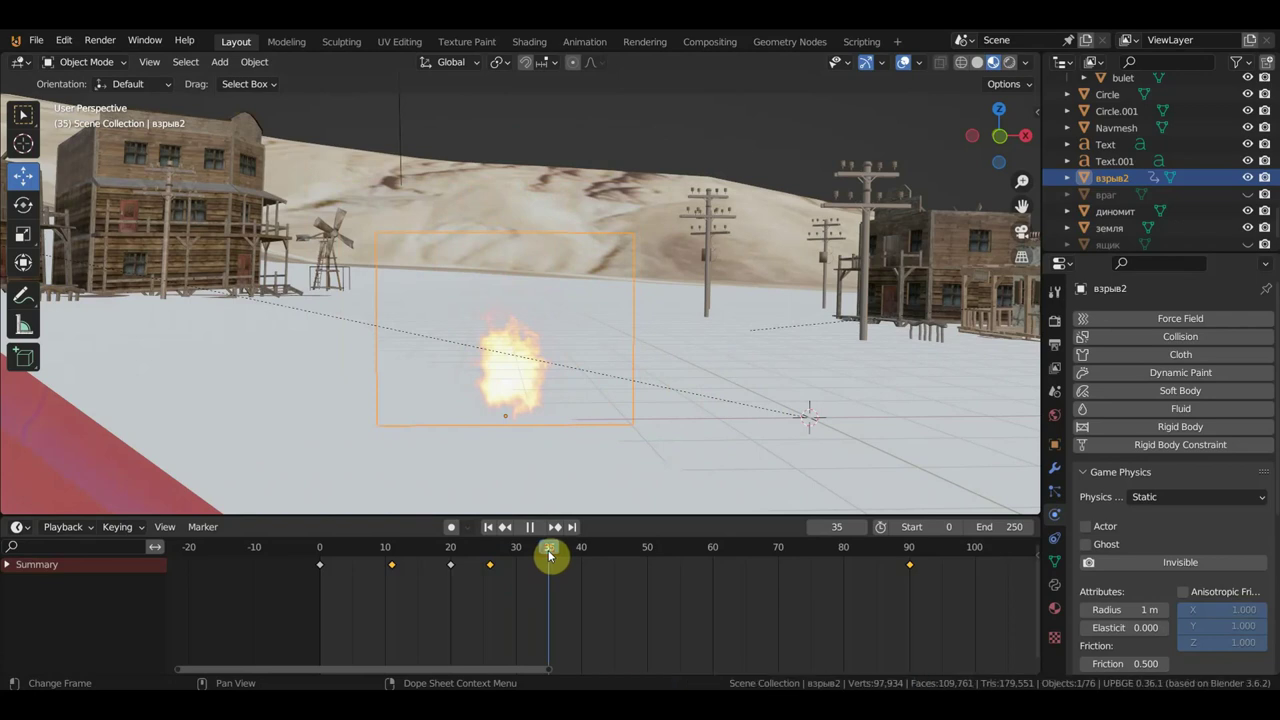
left_click_drag(548, 556, 551, 557)
key("space")
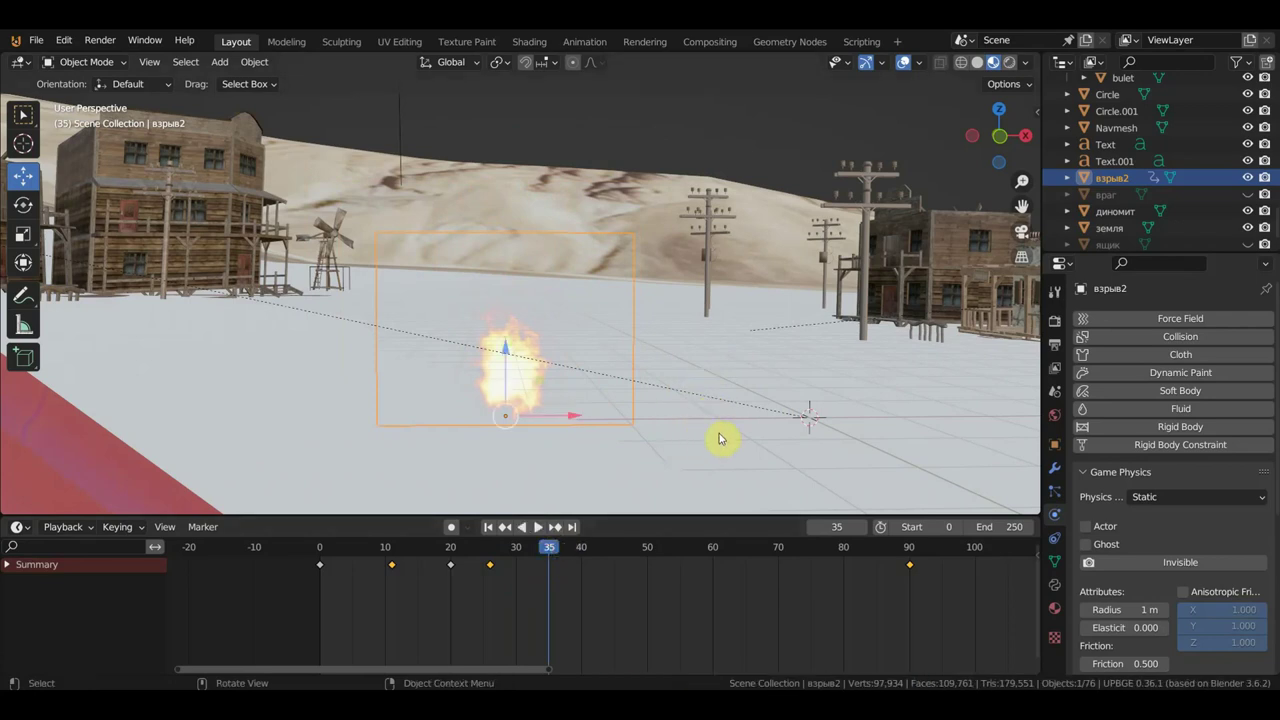
key("s")
left_click(923, 417)
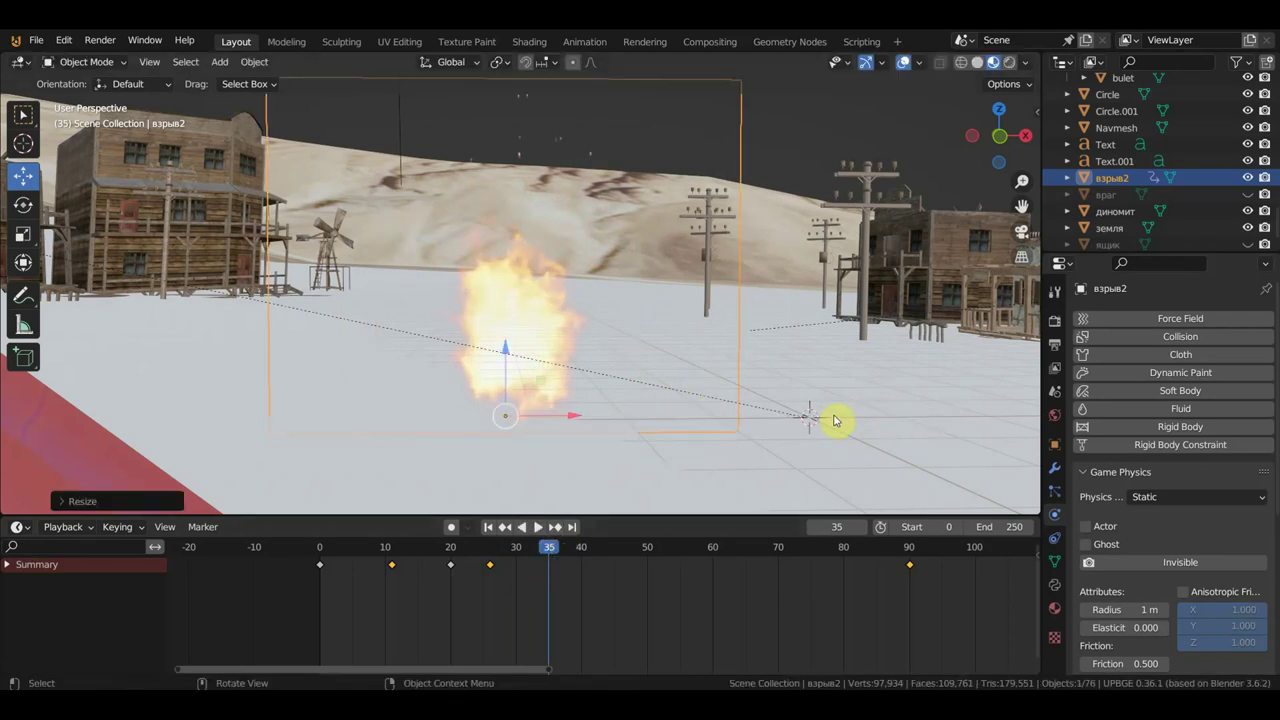
key("r")
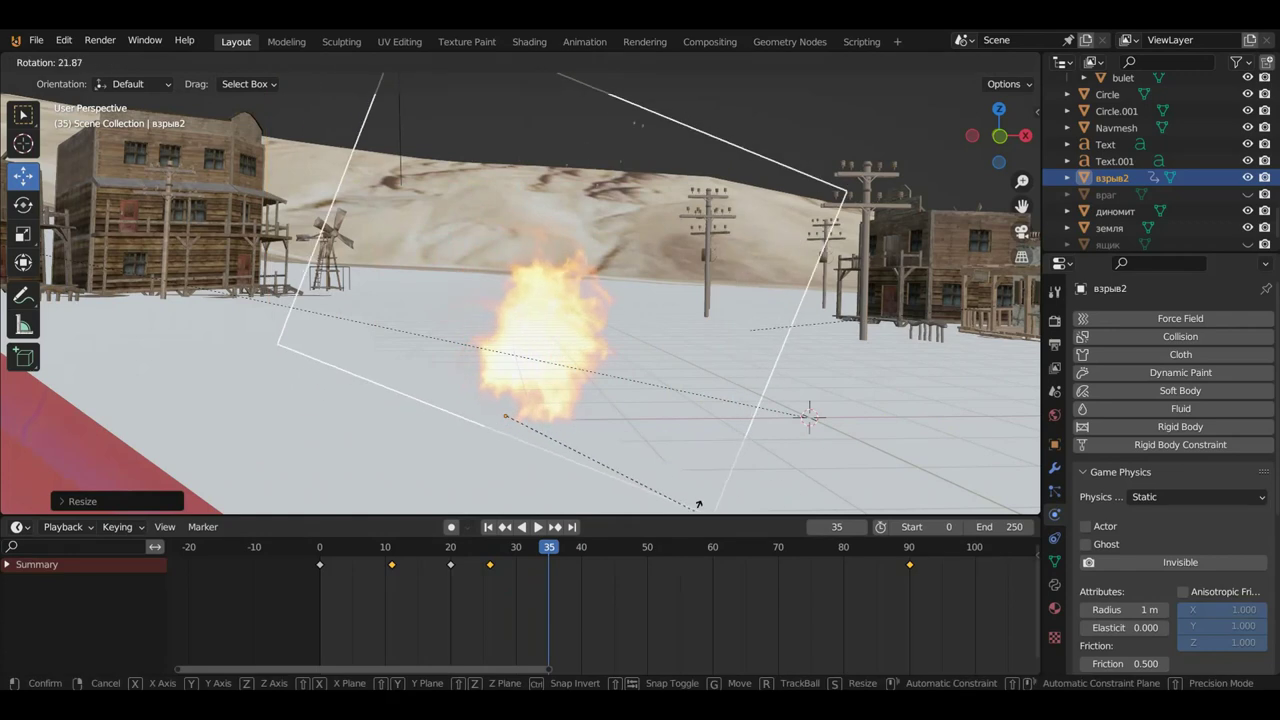
left_click(686, 513)
key("i")
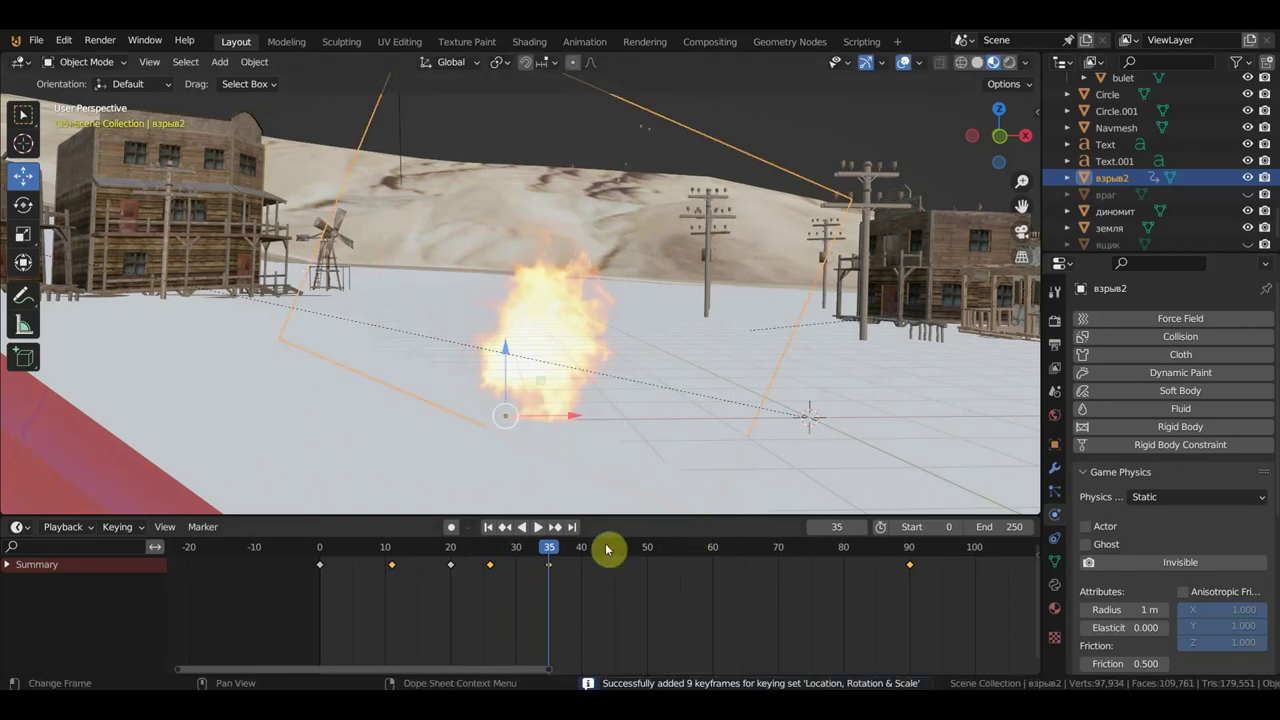
Step: At frame 40, shrink the plane, tilt it the other way, and keyframe it
left_click_drag(556, 547, 584, 551)
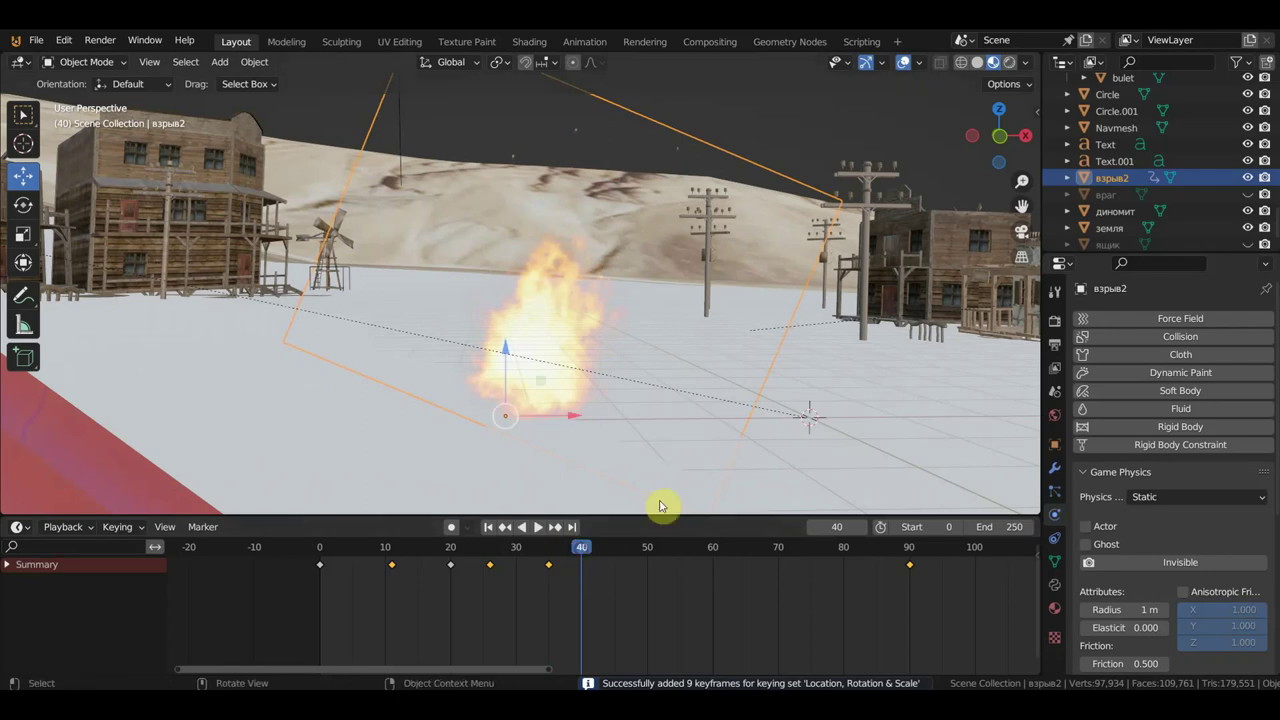
key("s")
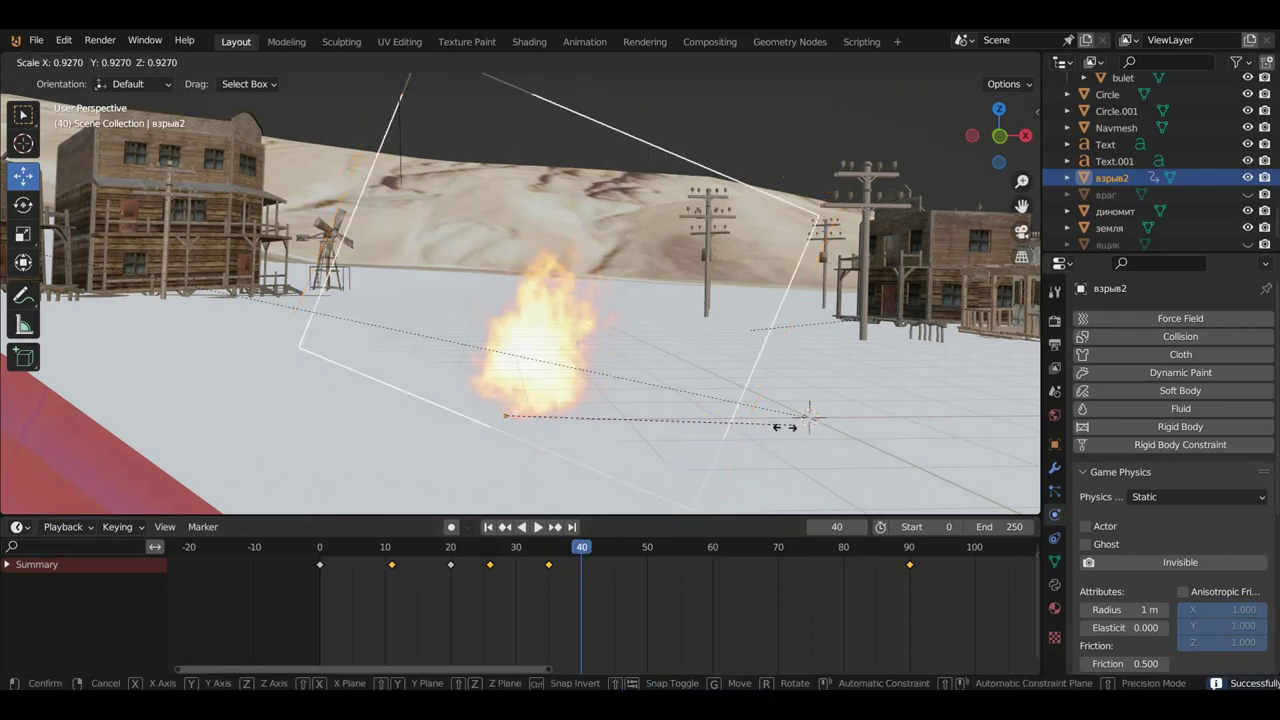
left_click(701, 450)
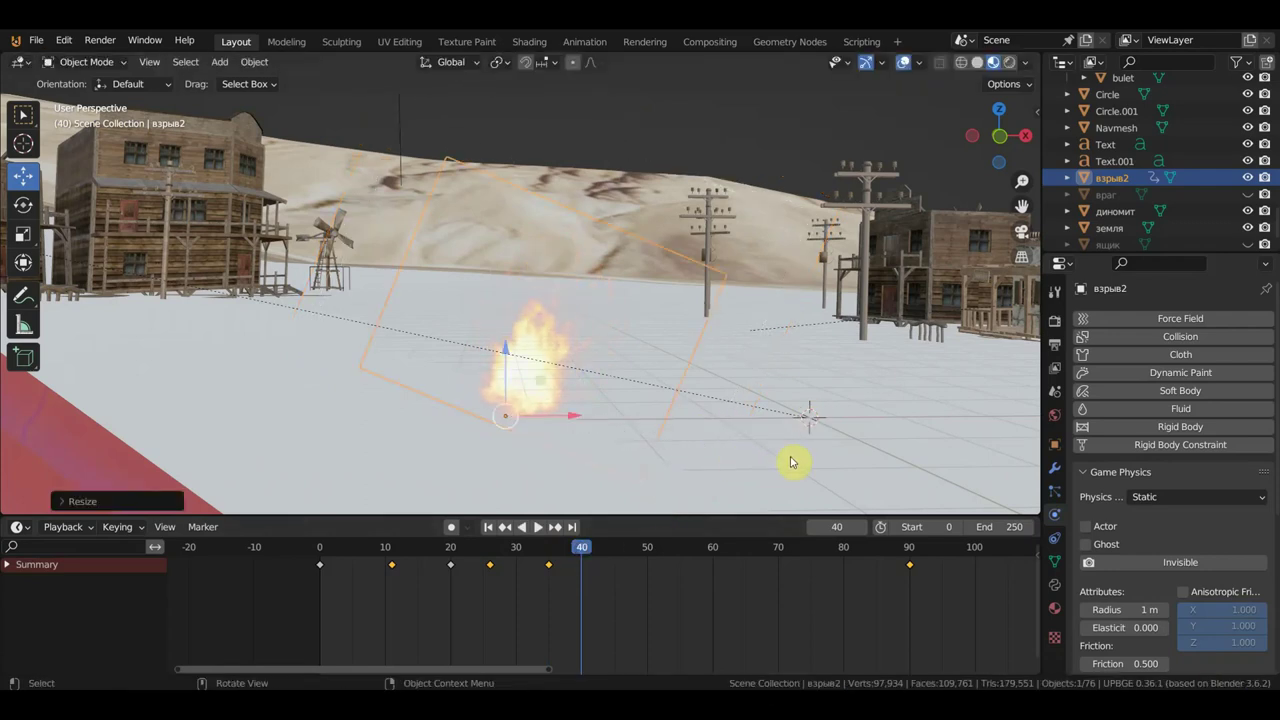
key("r")
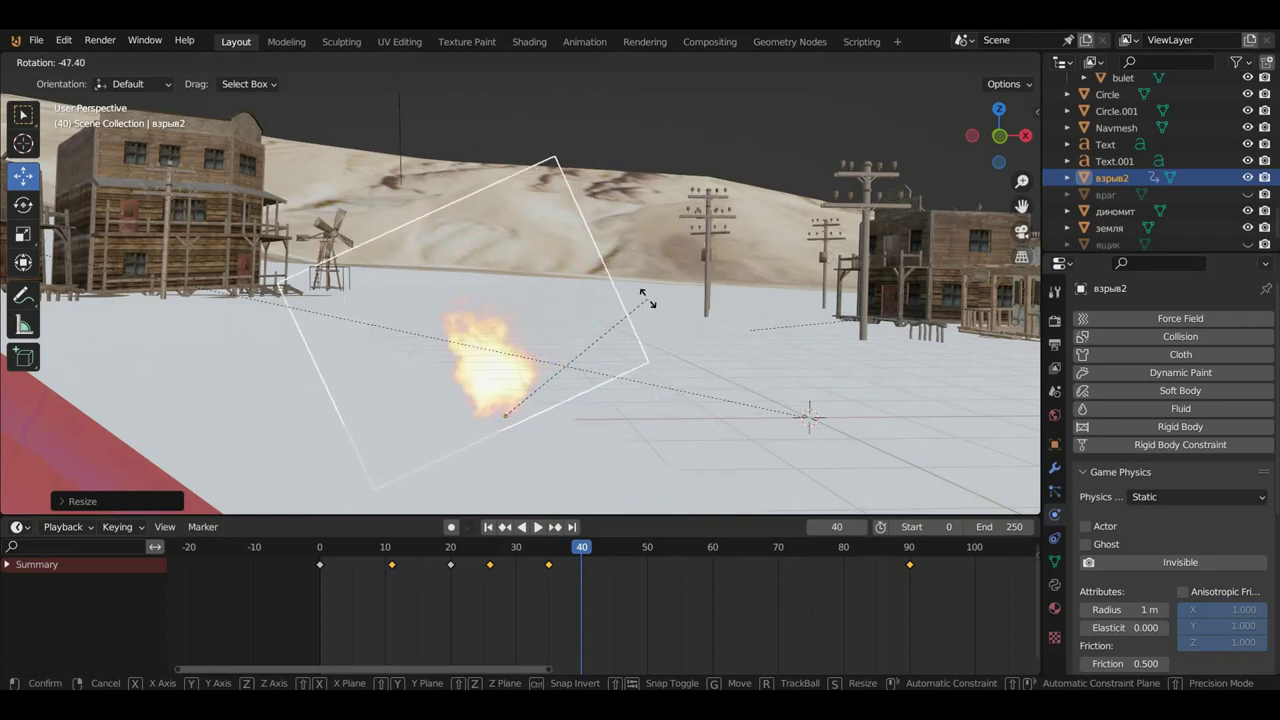
left_click(646, 303)
key("i")
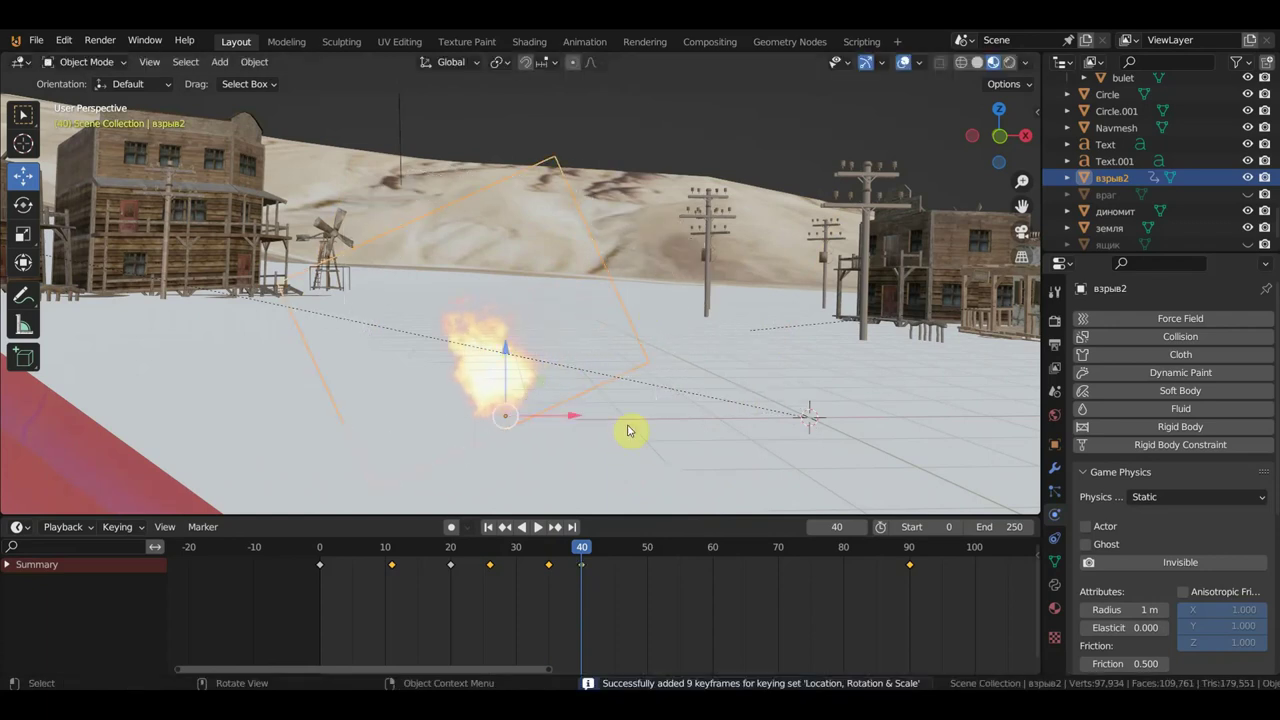
mouse_move(574, 547)
left_mouse_down()
mouse_move(527, 553)
mouse_move(572, 527)
left_mouse_up()
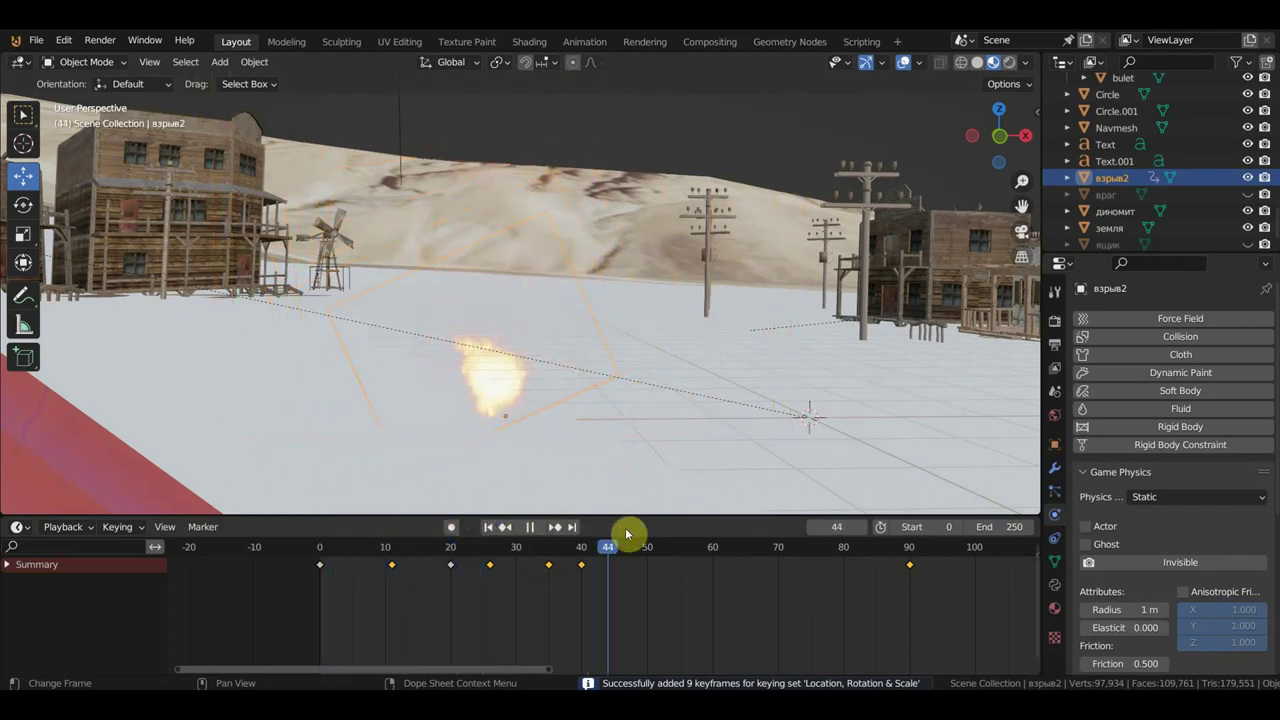
Step: Preview the flicker, then moderately enlarge the plane and keyframe it at frame 45
left_click_drag(572, 527, 453, 527)
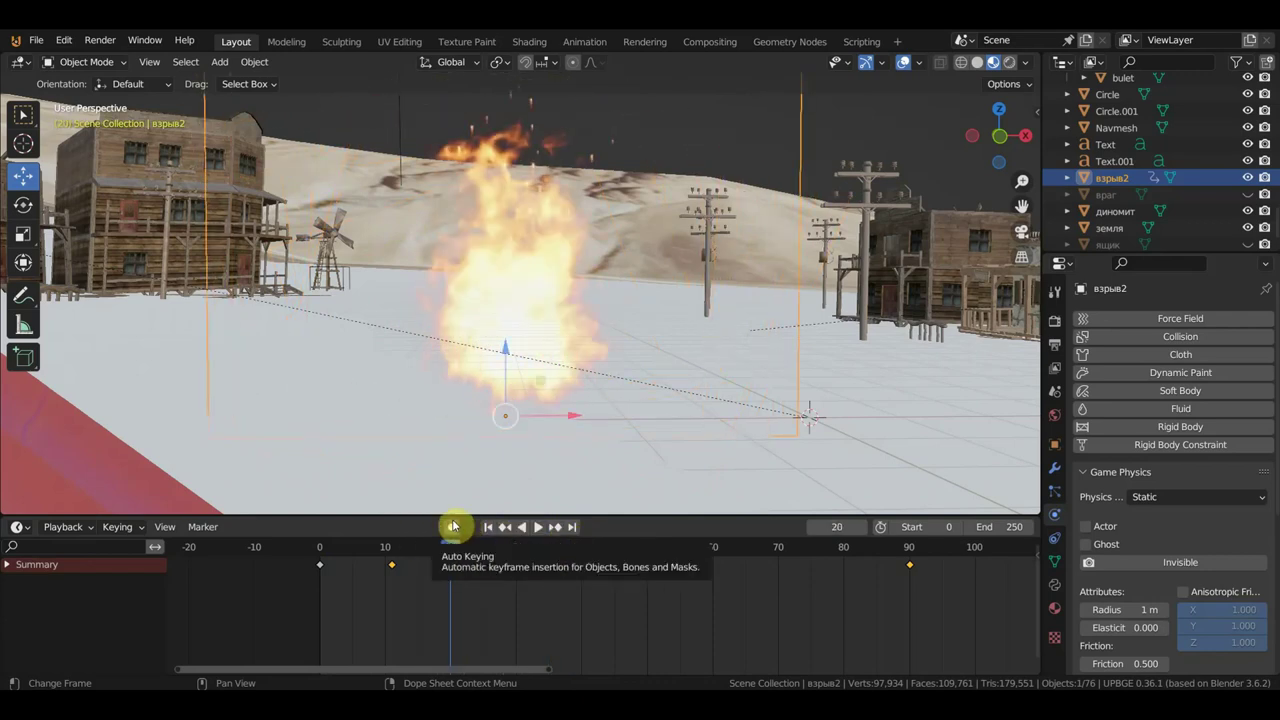
mouse_move(460, 545)
left_mouse_down()
mouse_move(631, 572)
mouse_move(617, 571)
left_mouse_up()
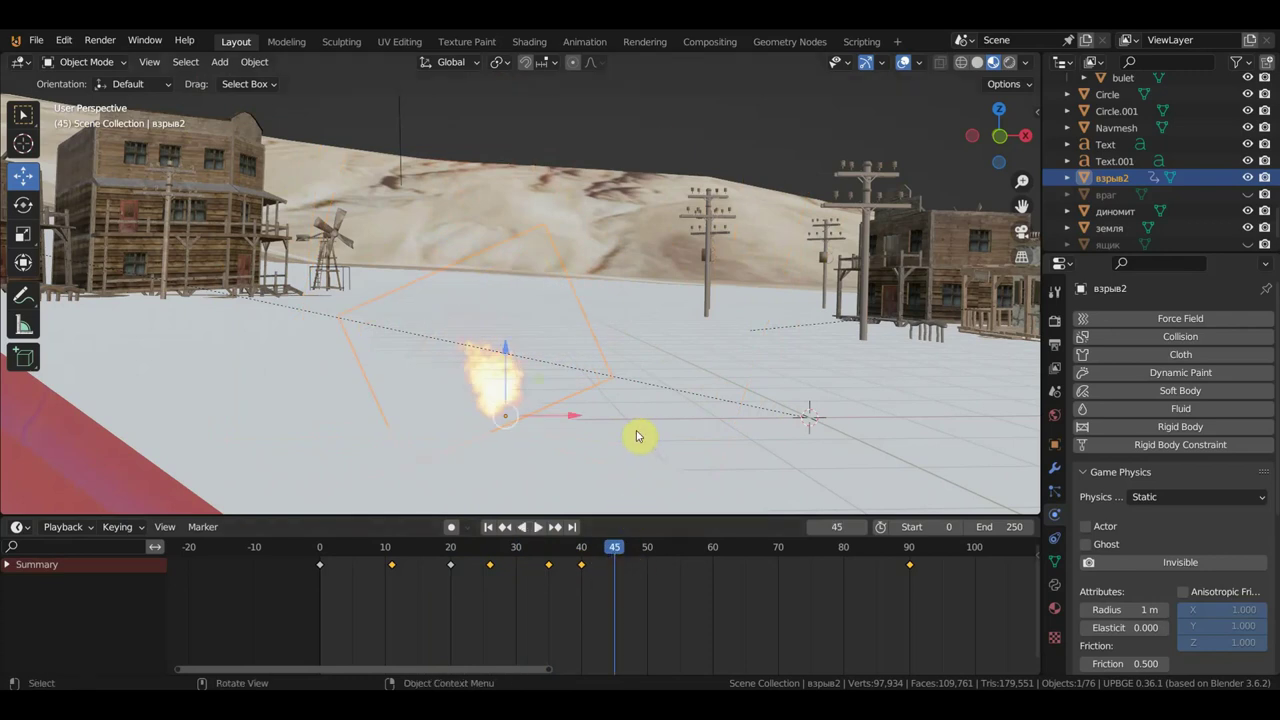
key("s")
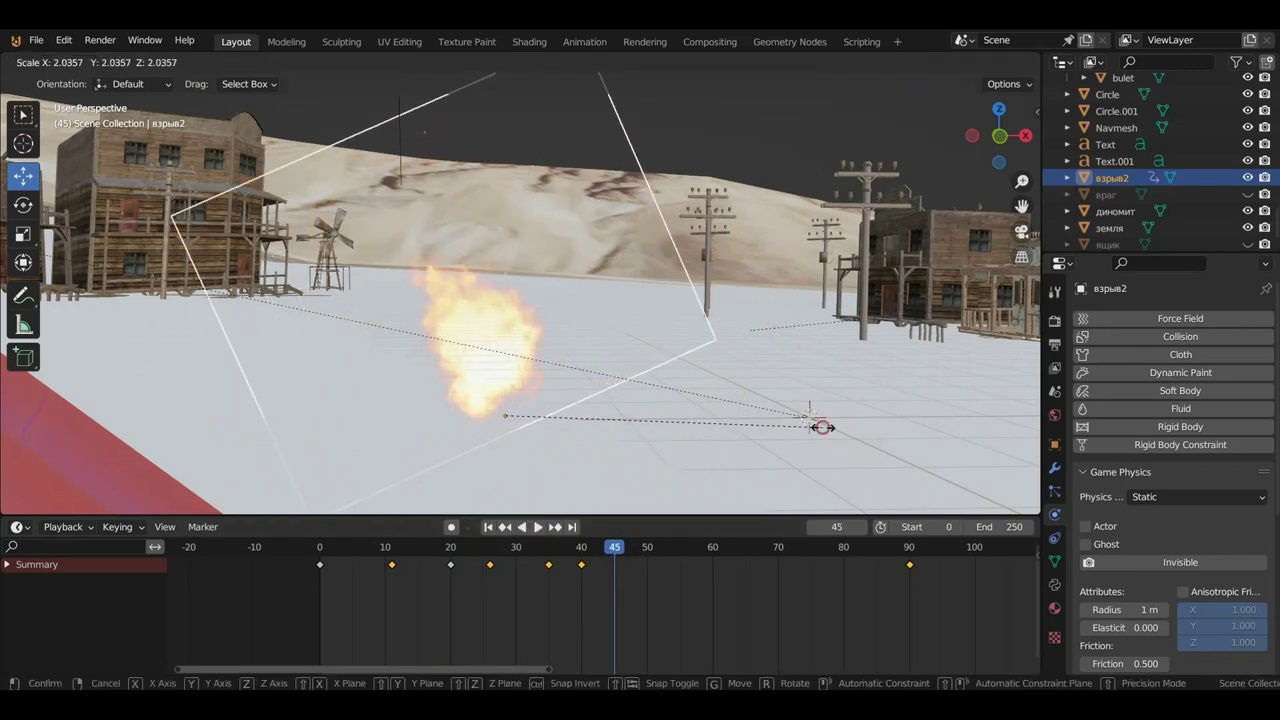
left_click(818, 430)
key("s")
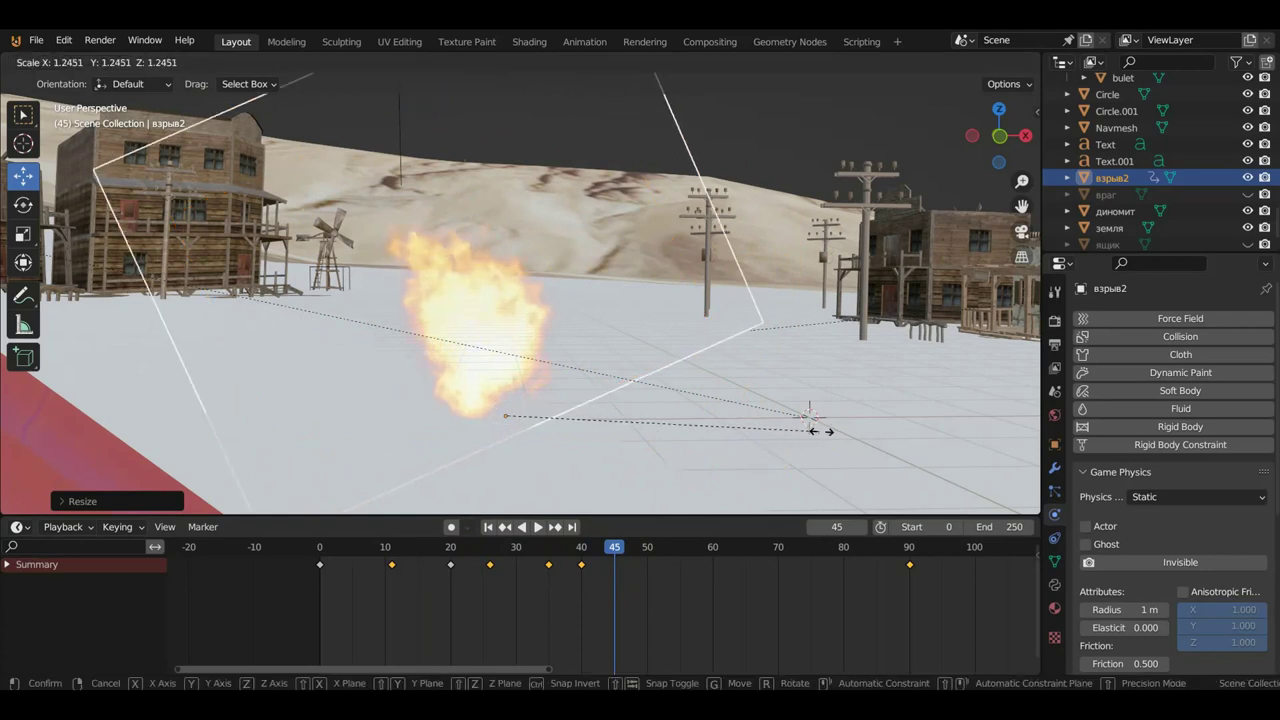
left_click(821, 436)
key("i")
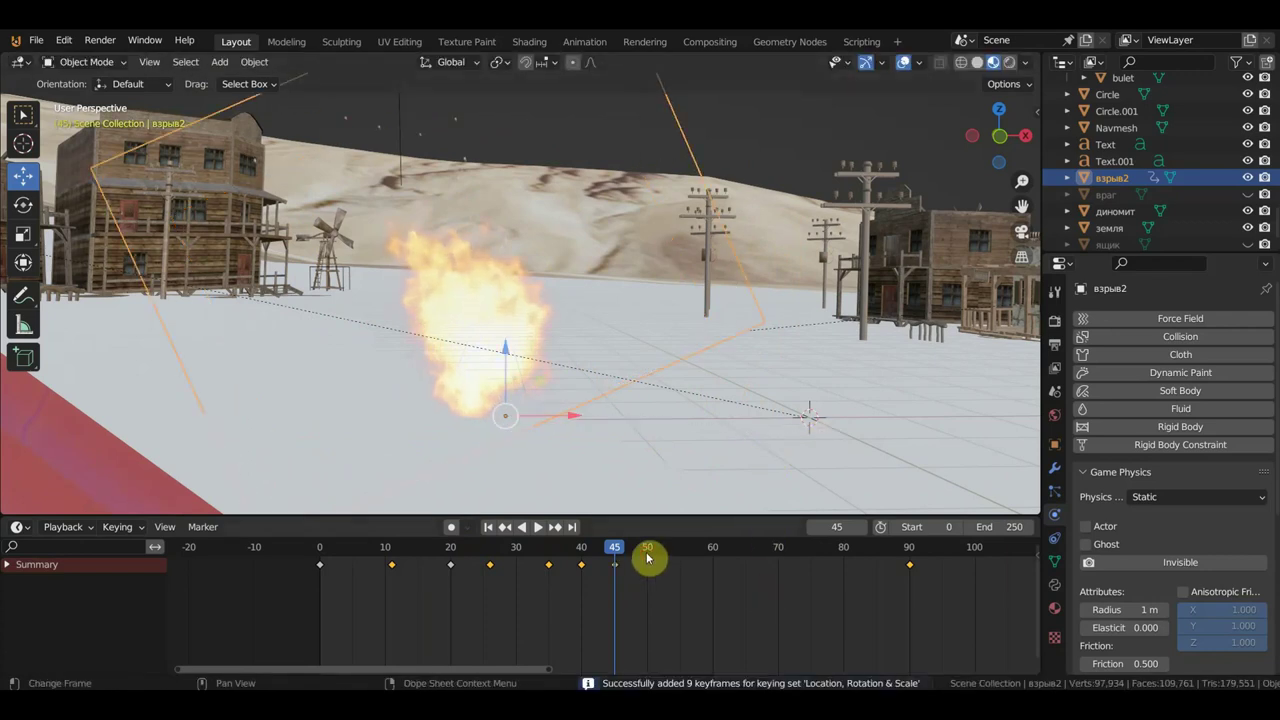
Step: At frame 50, rotate the fire plane upright and shrink it
left_click(647, 558)
key("r")
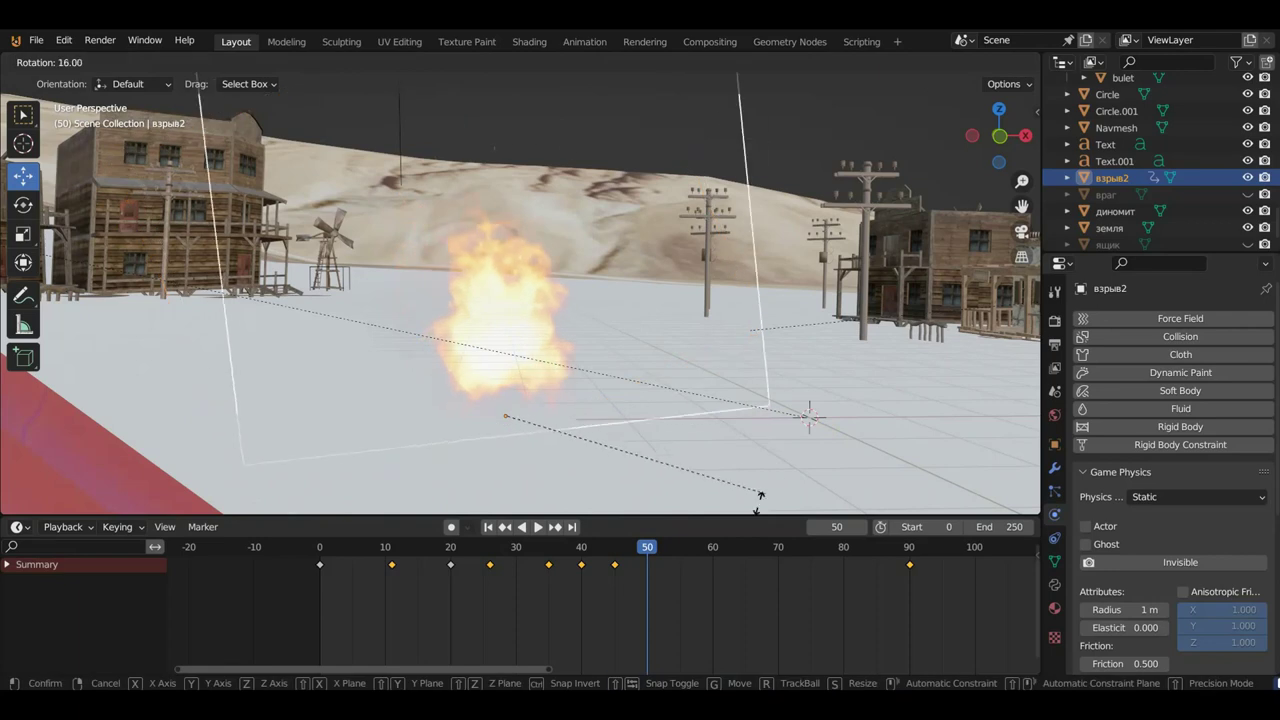
left_click(748, 262)
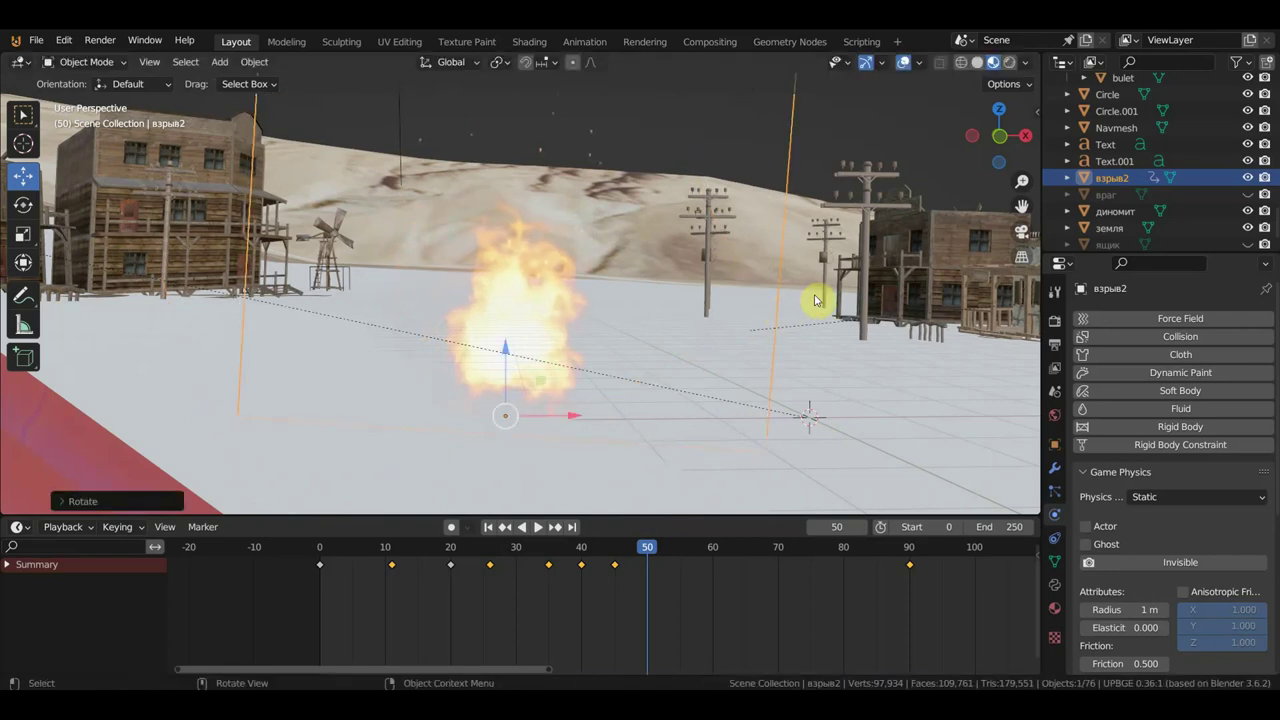
key("s")
left_click(746, 323)
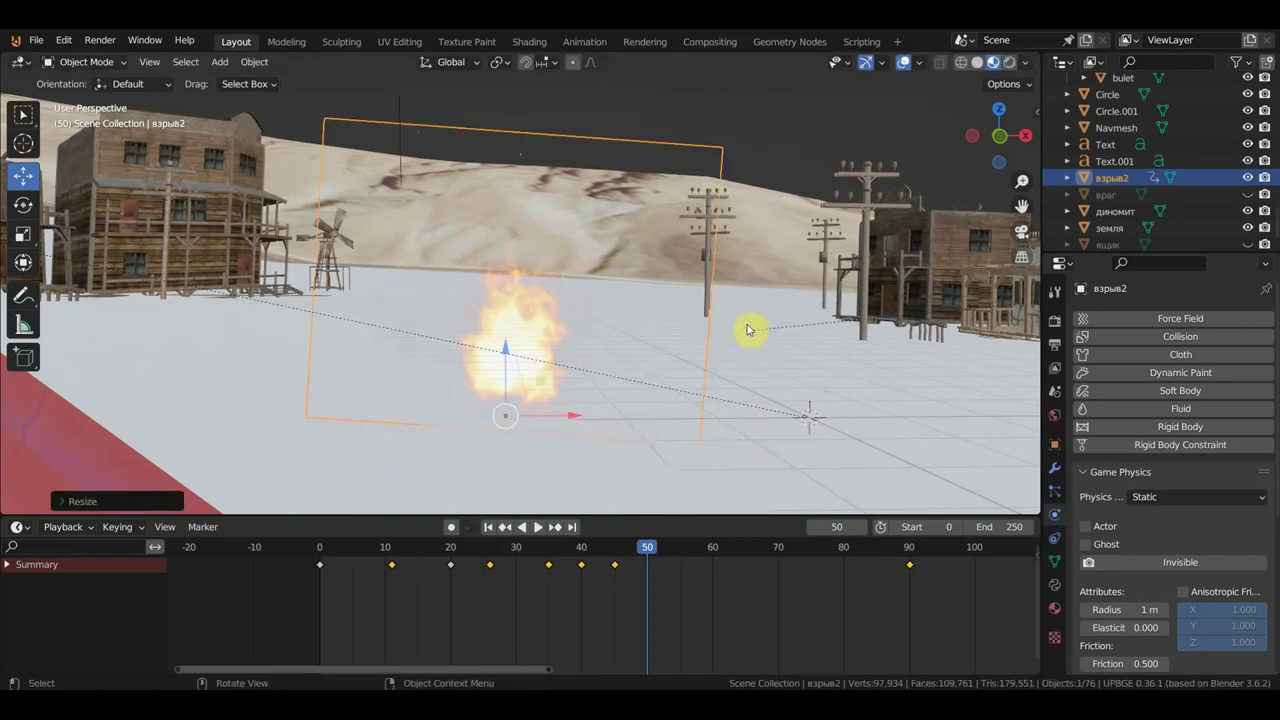
Step: Keyframe frame 50, then duplicate keyframes 10–50 and place the copies 40 frames later
key("i")
mouse_move(659, 560)
left_mouse_down()
mouse_move(524, 519)
mouse_move(622, 538)
left_mouse_up()
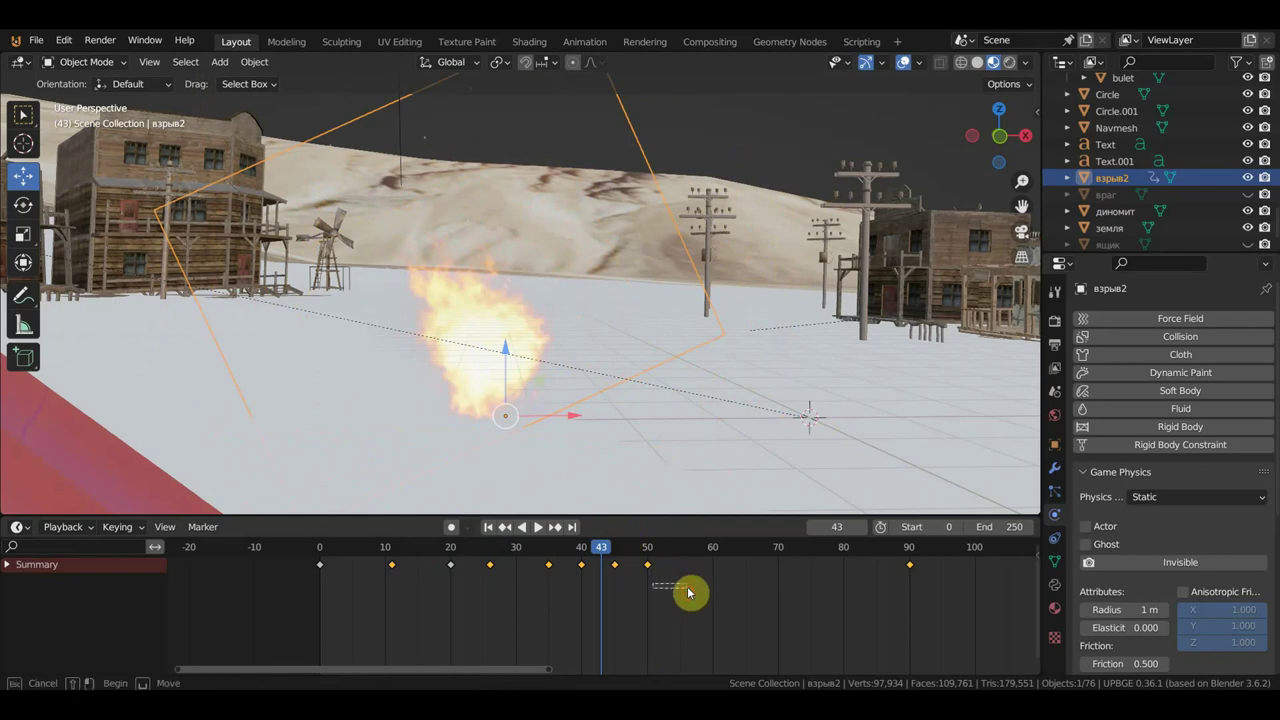
left_click_drag(686, 591, 390, 553, "shift")
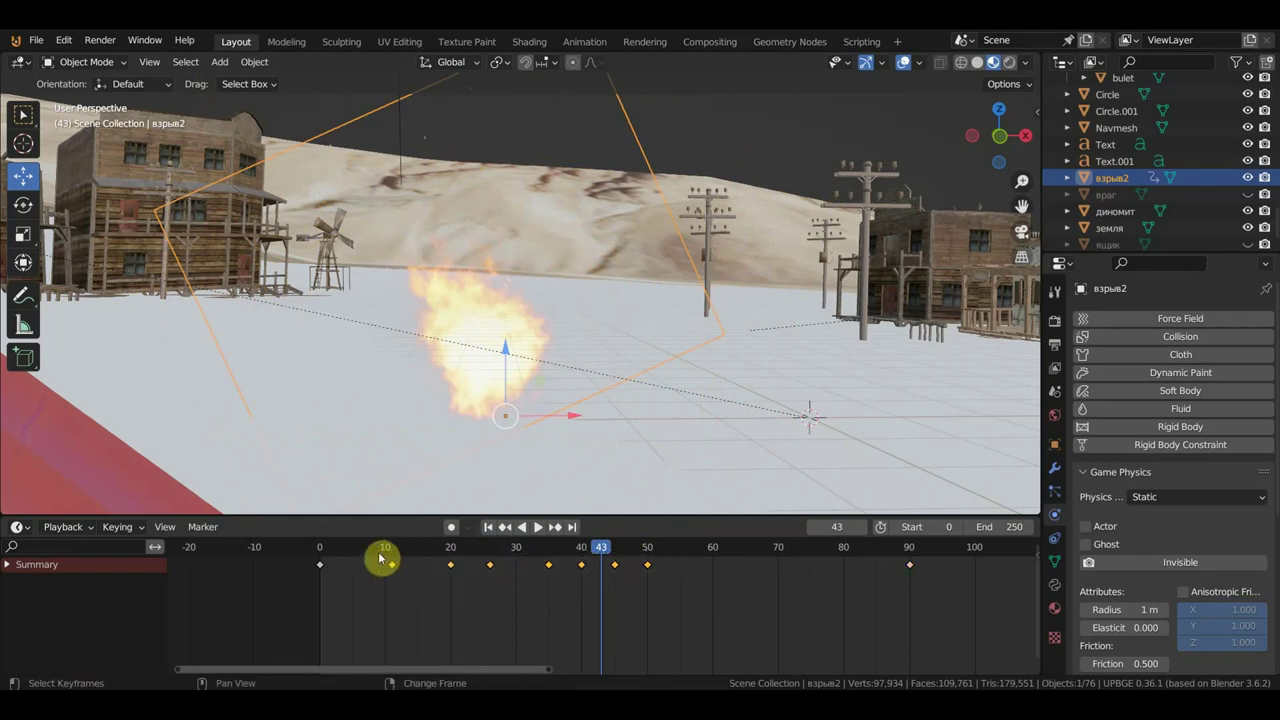
key("shift+d")
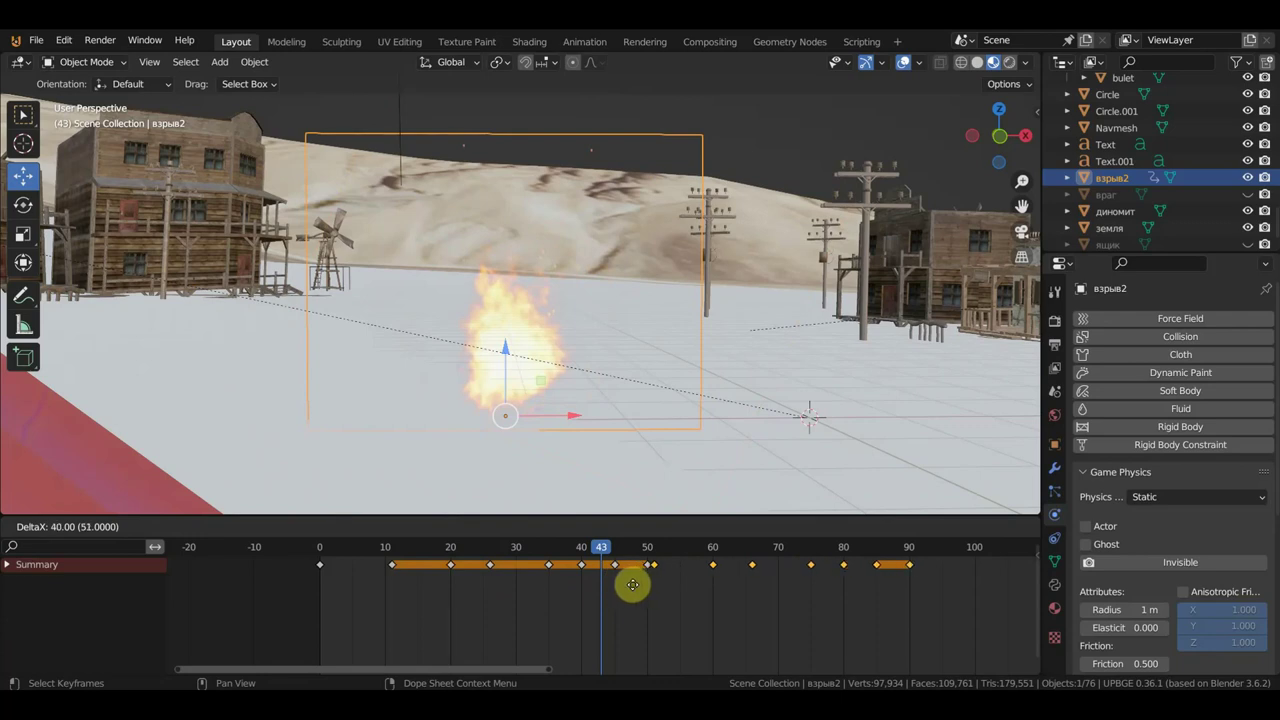
left_click(621, 583)
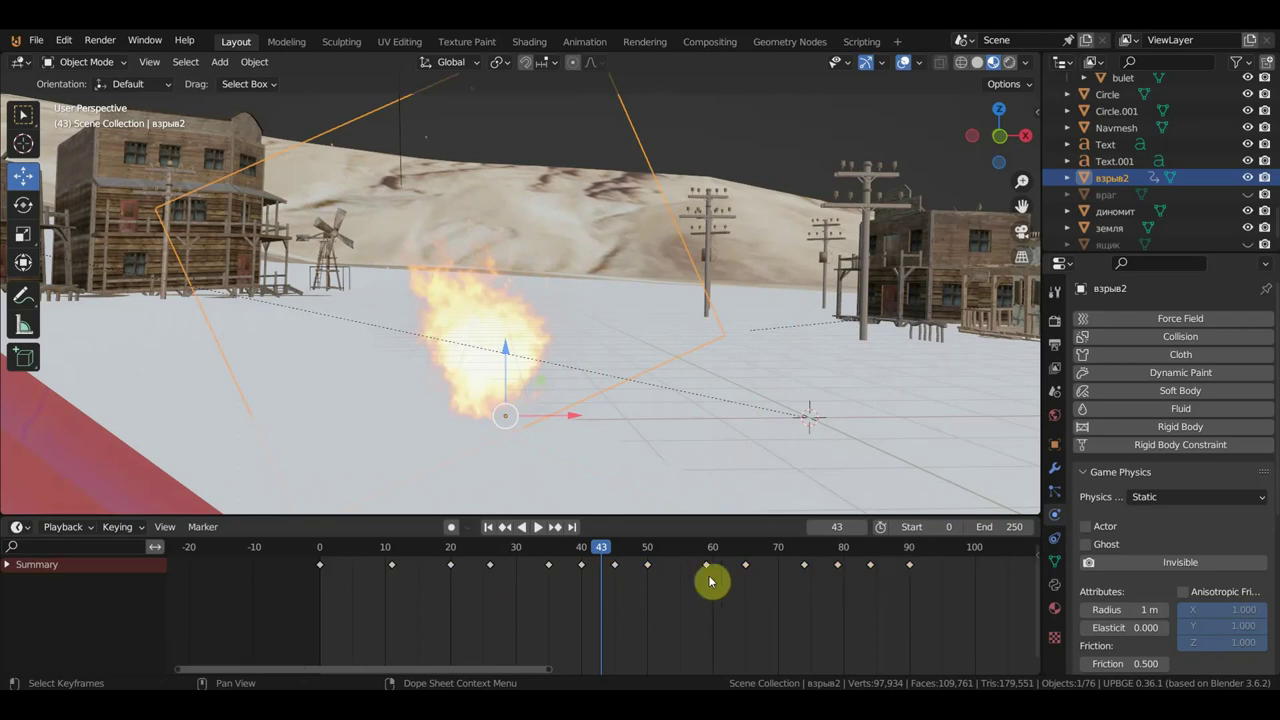
Step: Play the extended flicker and select the keyframes around frames 74 to 85
left_click(557, 549)
key("space")
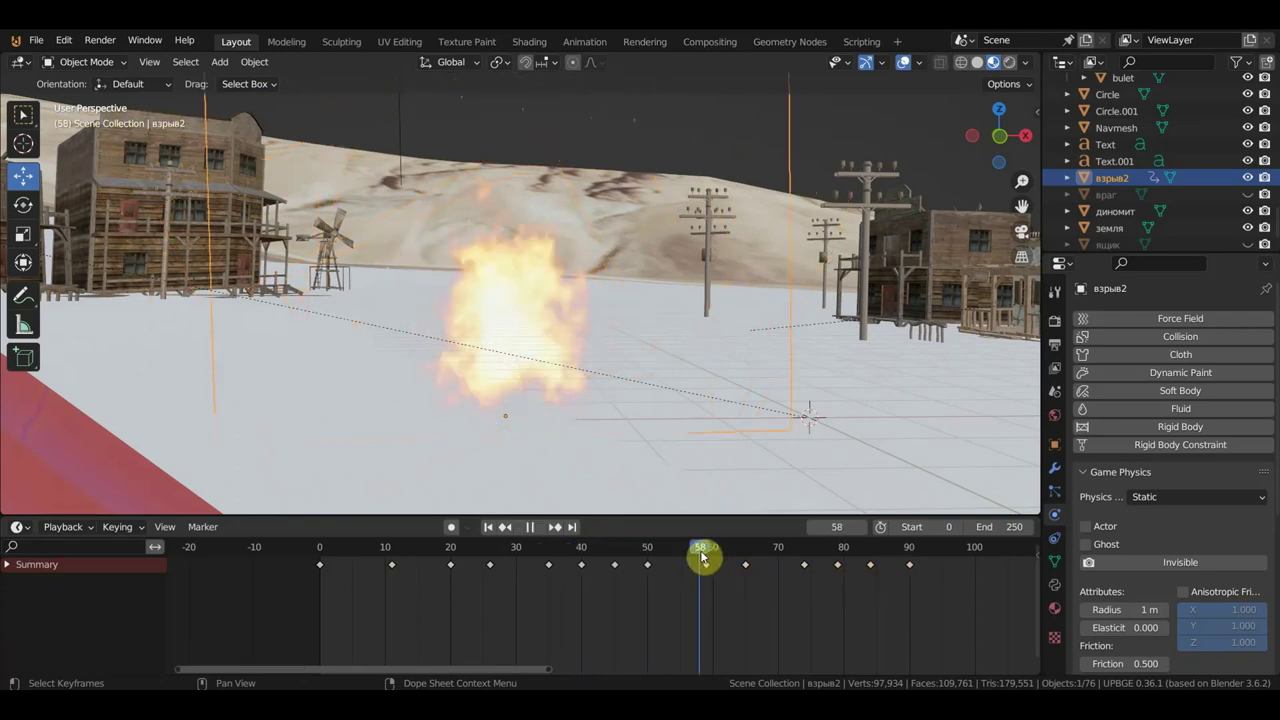
mouse_move(893, 570)
left_mouse_down()
mouse_move(909, 578)
mouse_move(855, 577)
mouse_move(900, 592)
mouse_move(755, 568)
left_mouse_up()
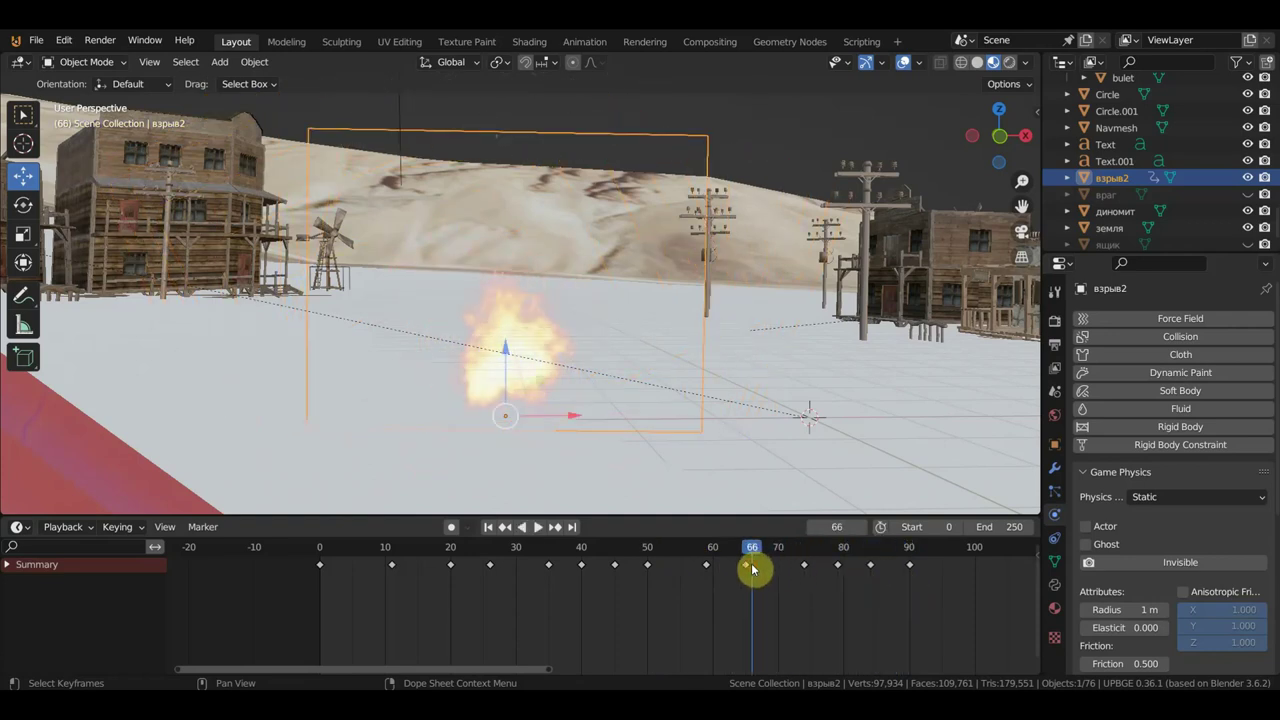
left_click_drag(891, 594, 788, 558)
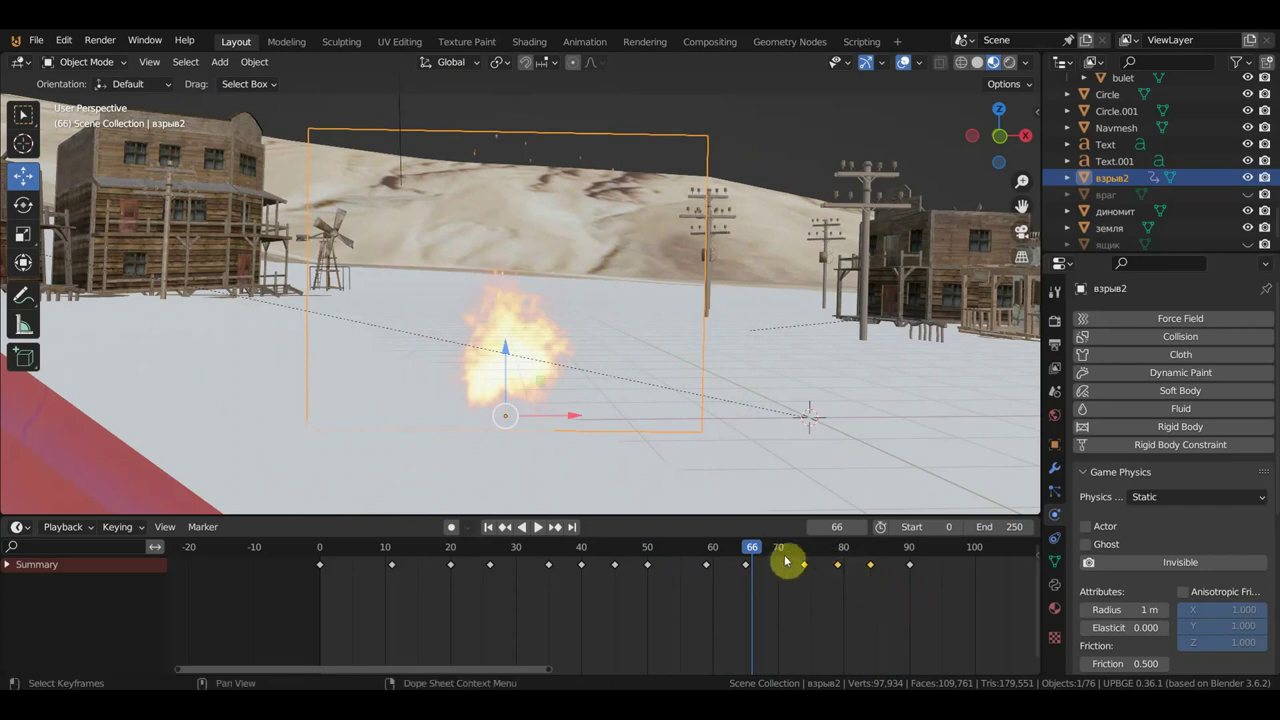
Step: Delete the keyframes around frames 74–85 and keyframe the plane at frame 65
key("Delete")
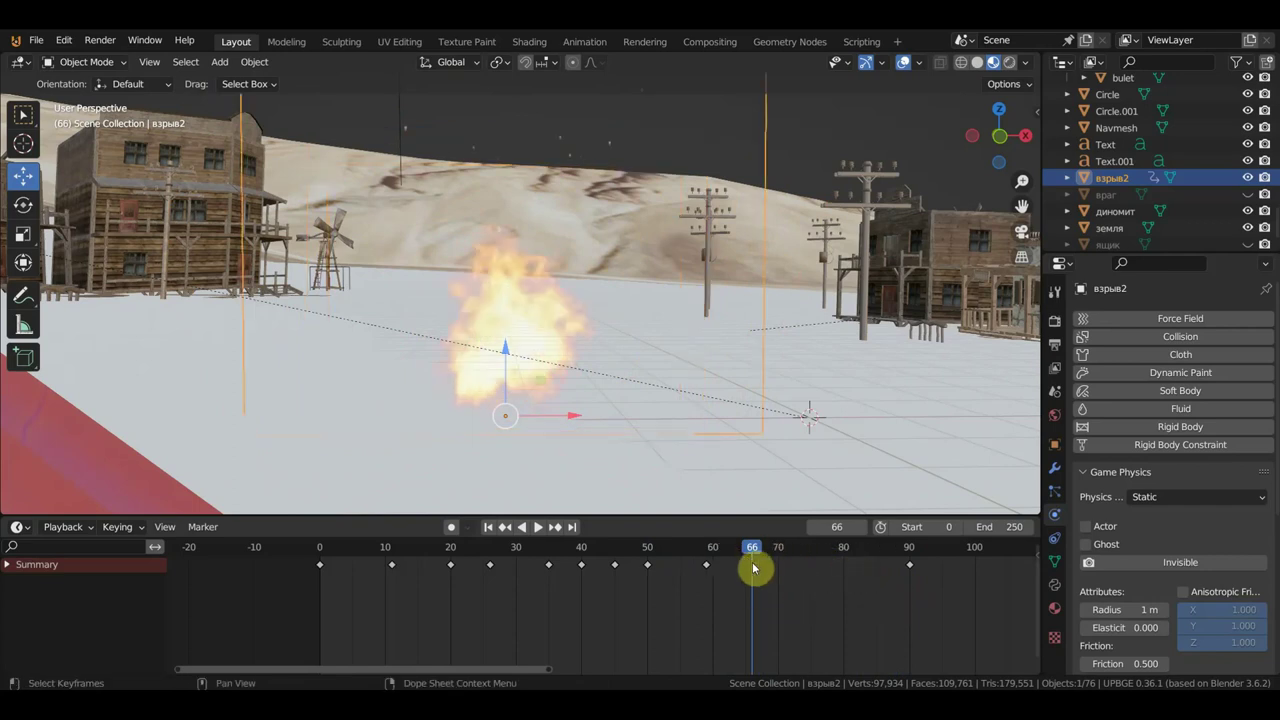
key("shift+ctrl+space")
left_click_drag(749, 556, 749, 560)
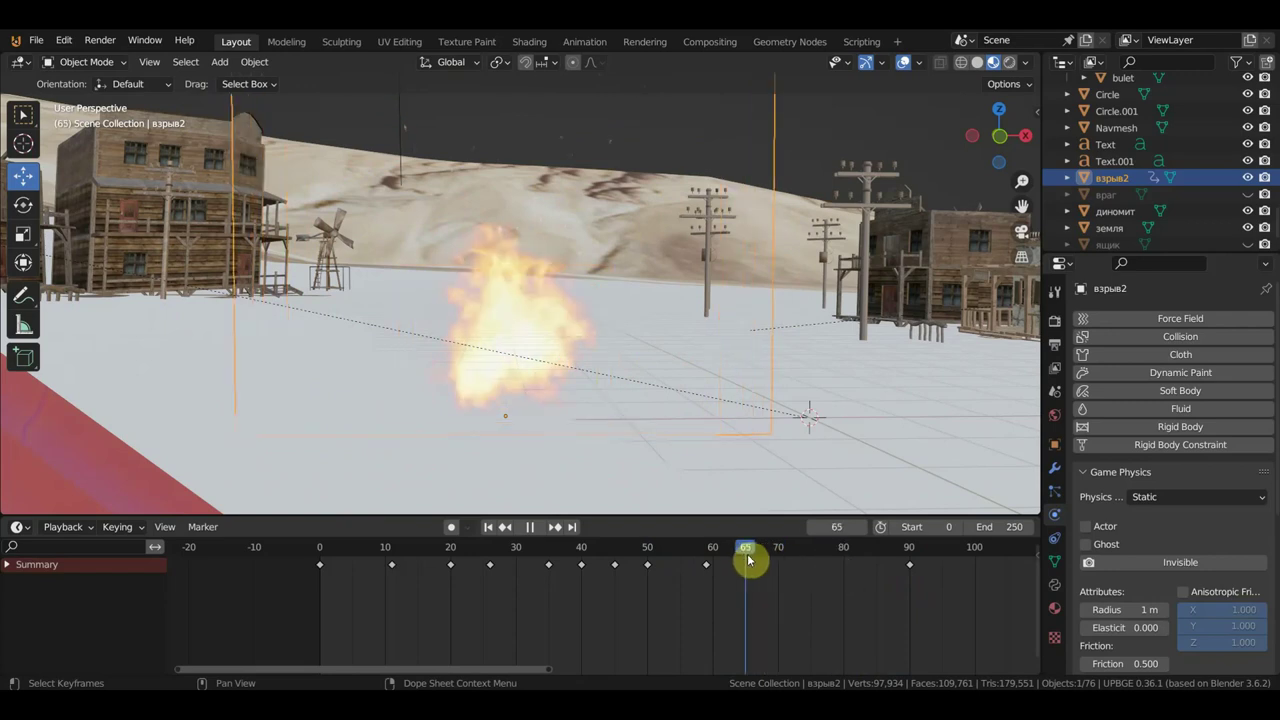
key("i")
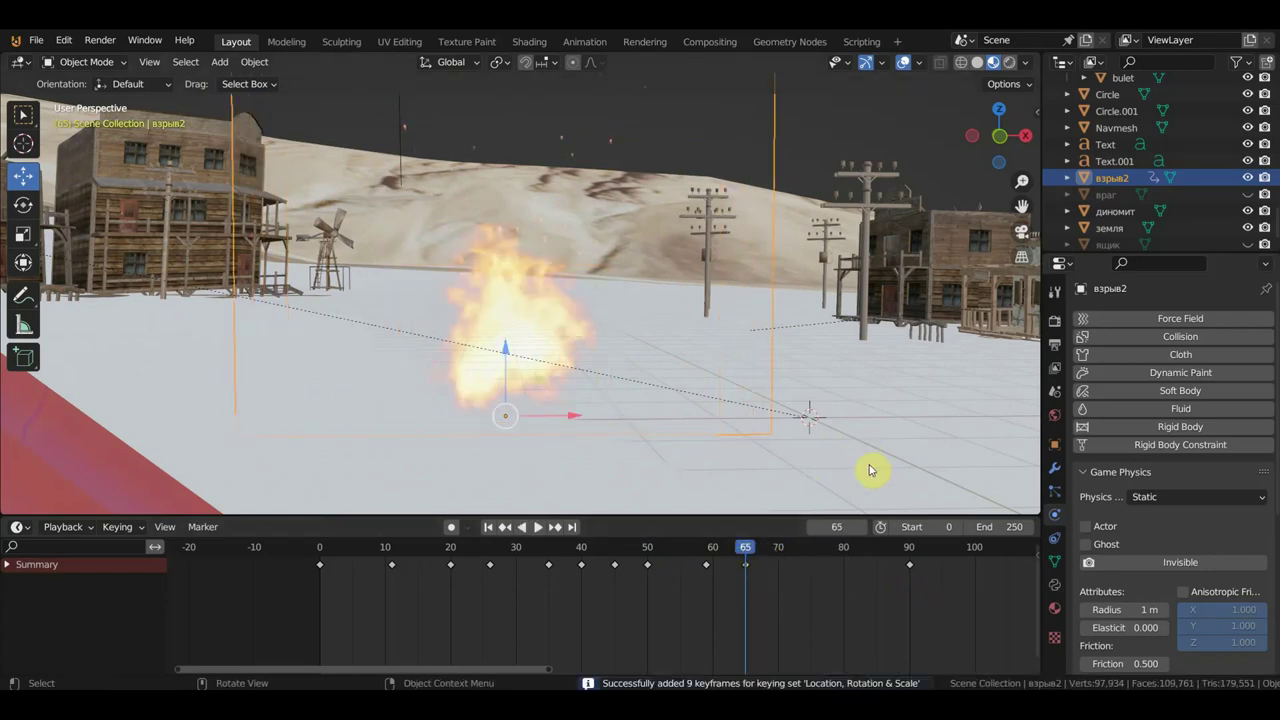
Step: Rotate the fire plane to new angles and keyframe it at frames 70 and 75
left_click(784, 557)
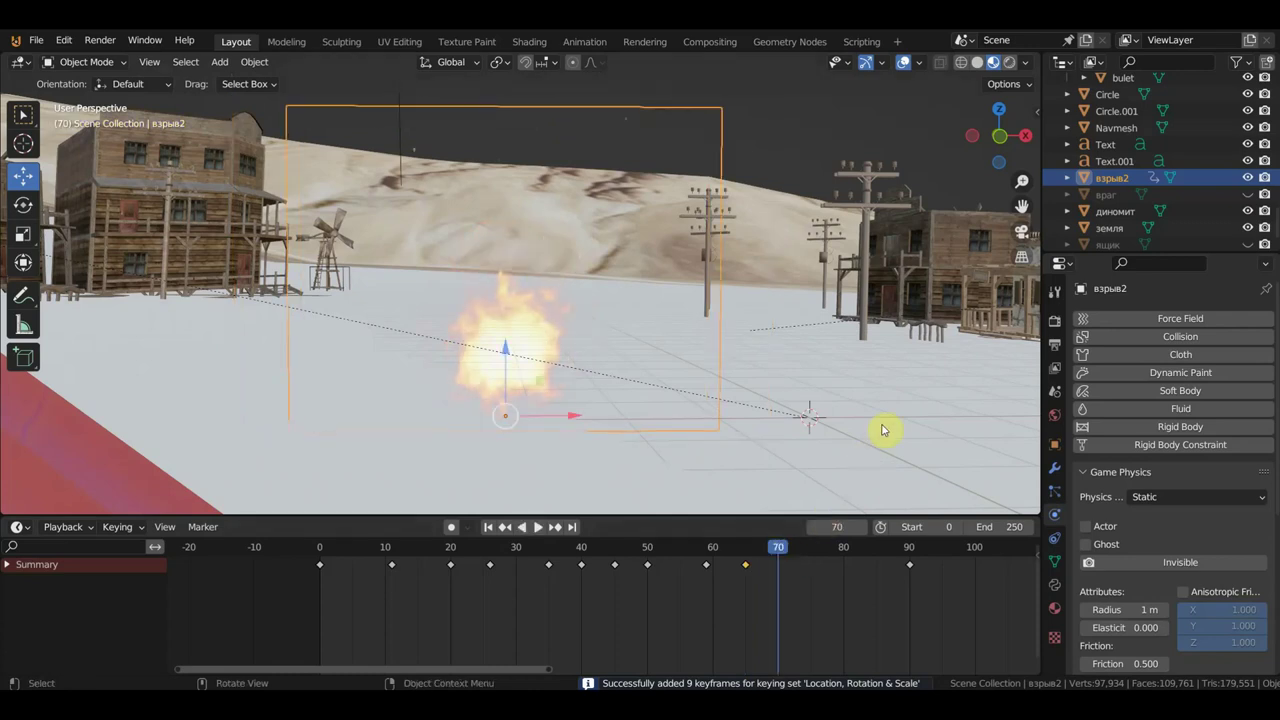
key("r")
key("Return")
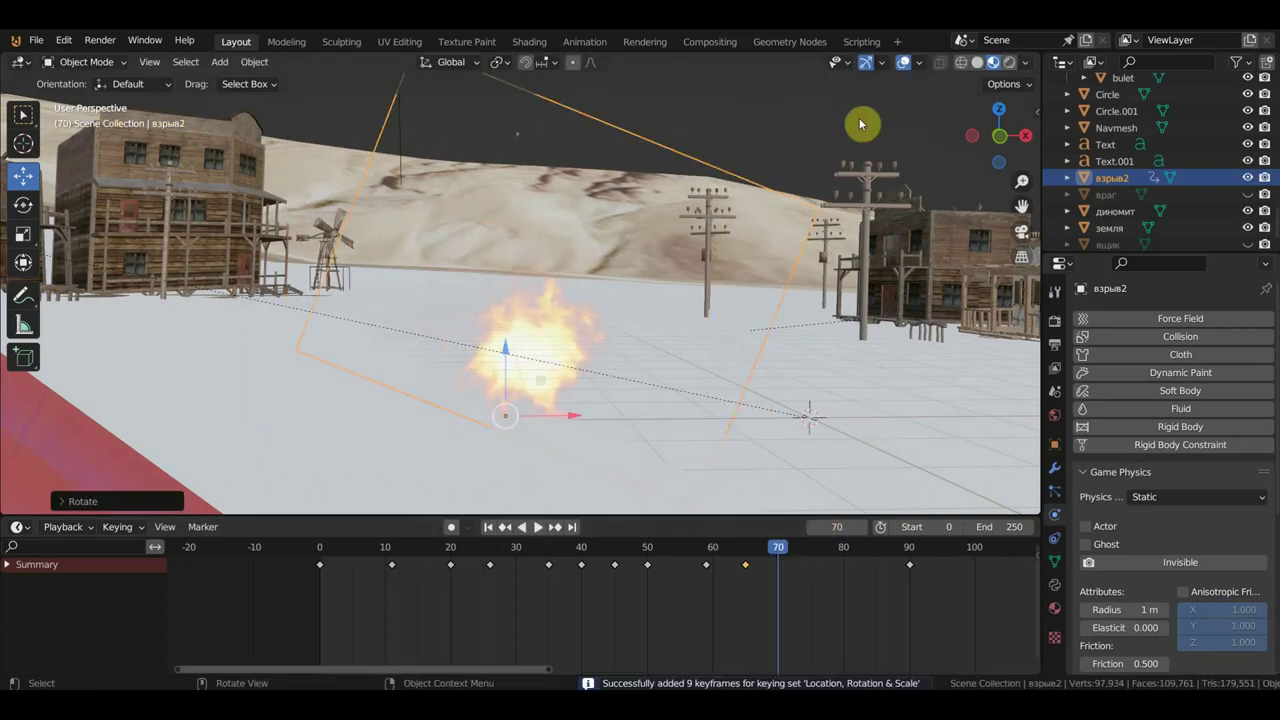
key("i")
left_click(812, 557)
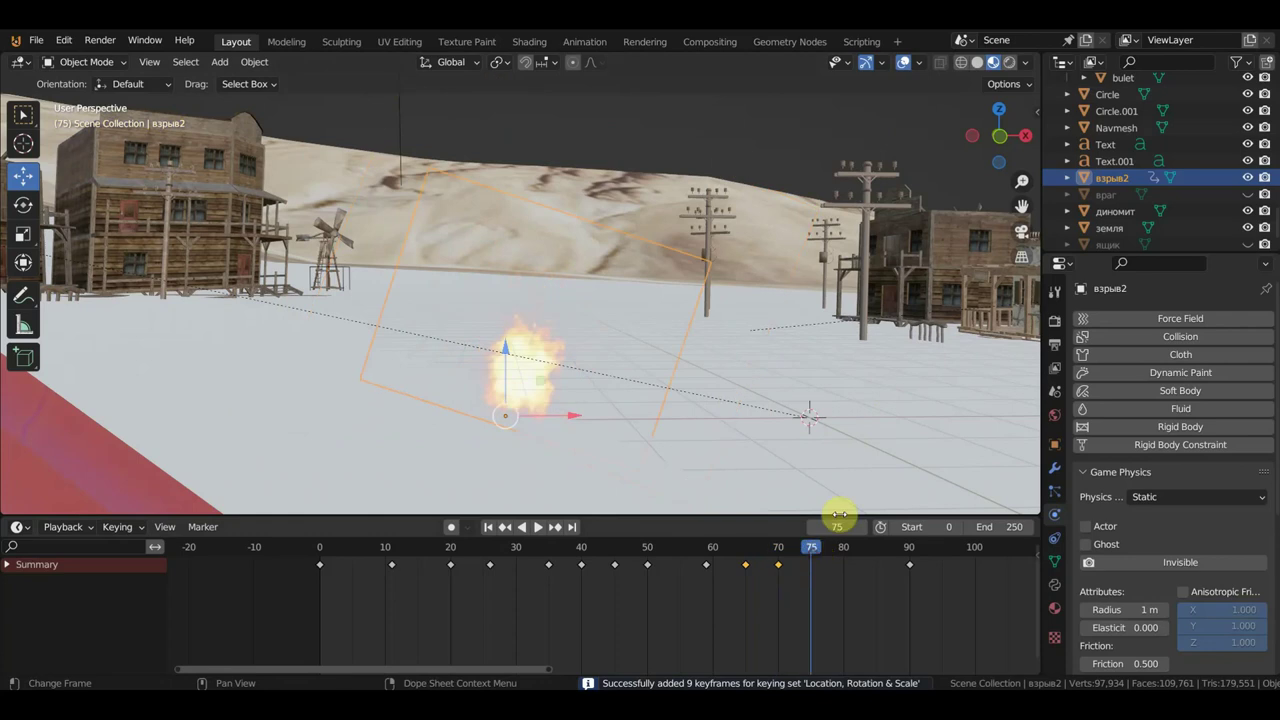
key("r")
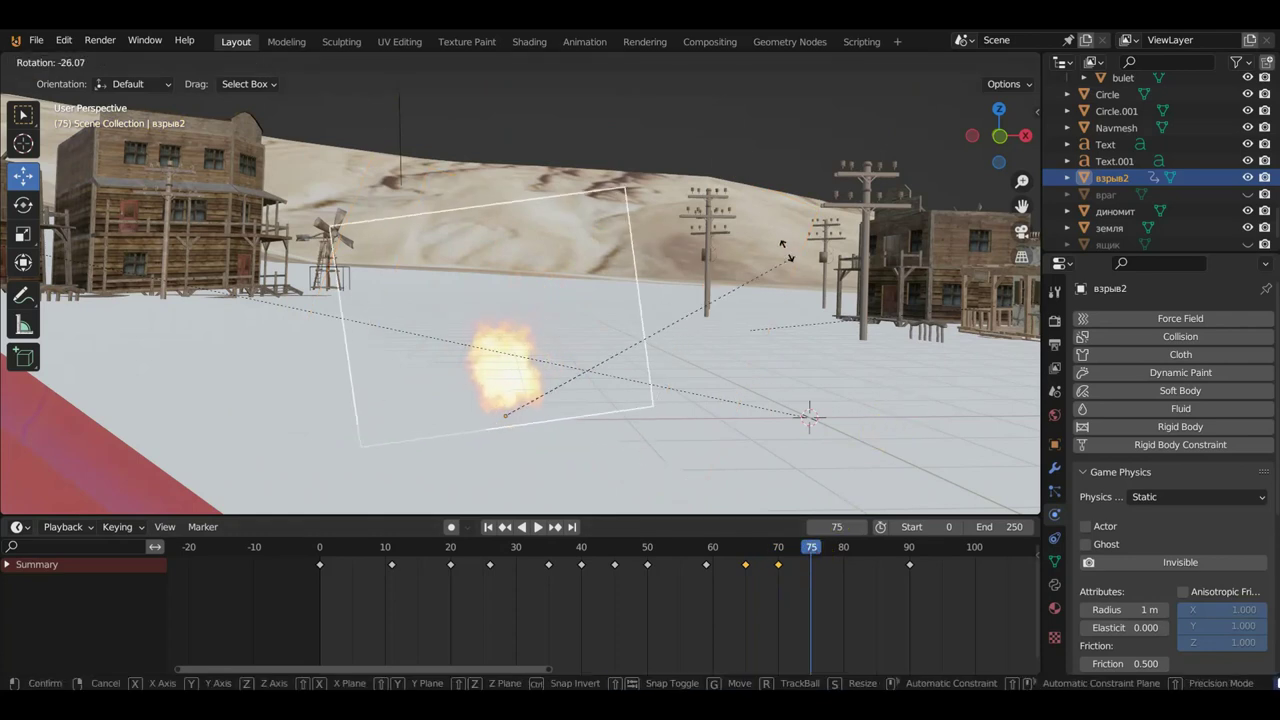
left_click(784, 249)
key("i")
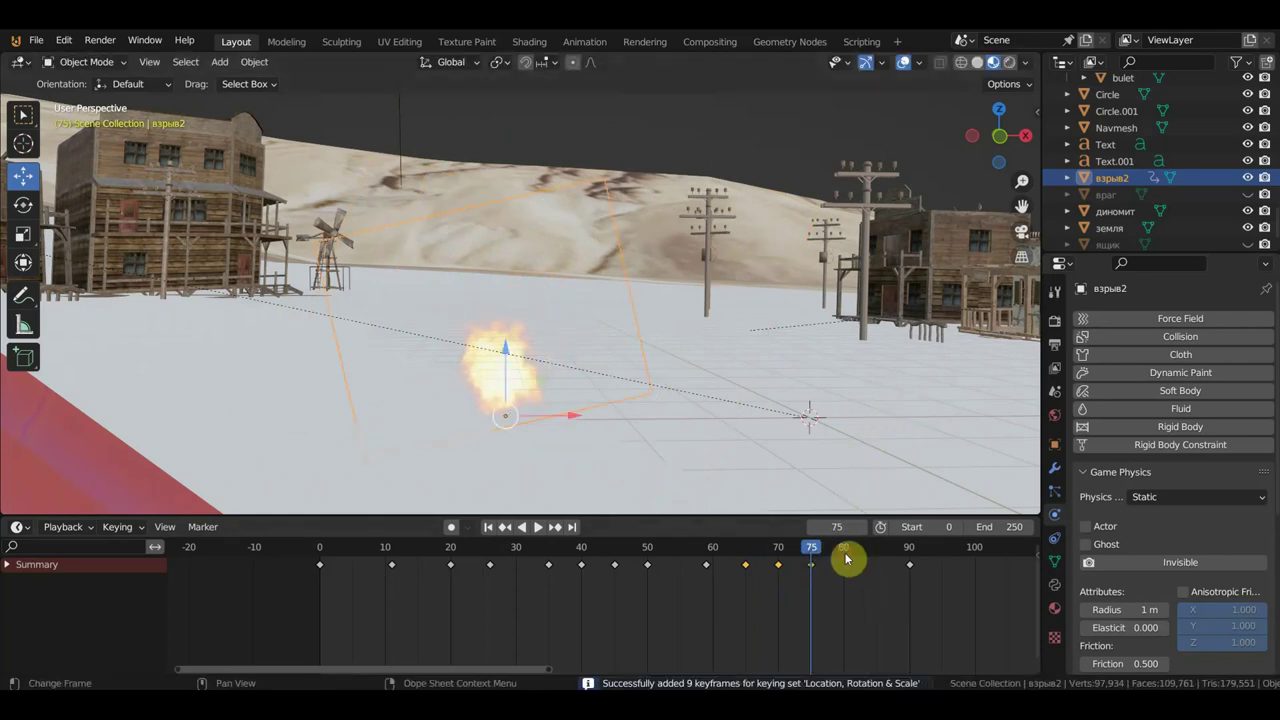
Step: Rotate the fire plane again and keyframe it at frames 80 and 85
left_click(845, 557)
key("r")
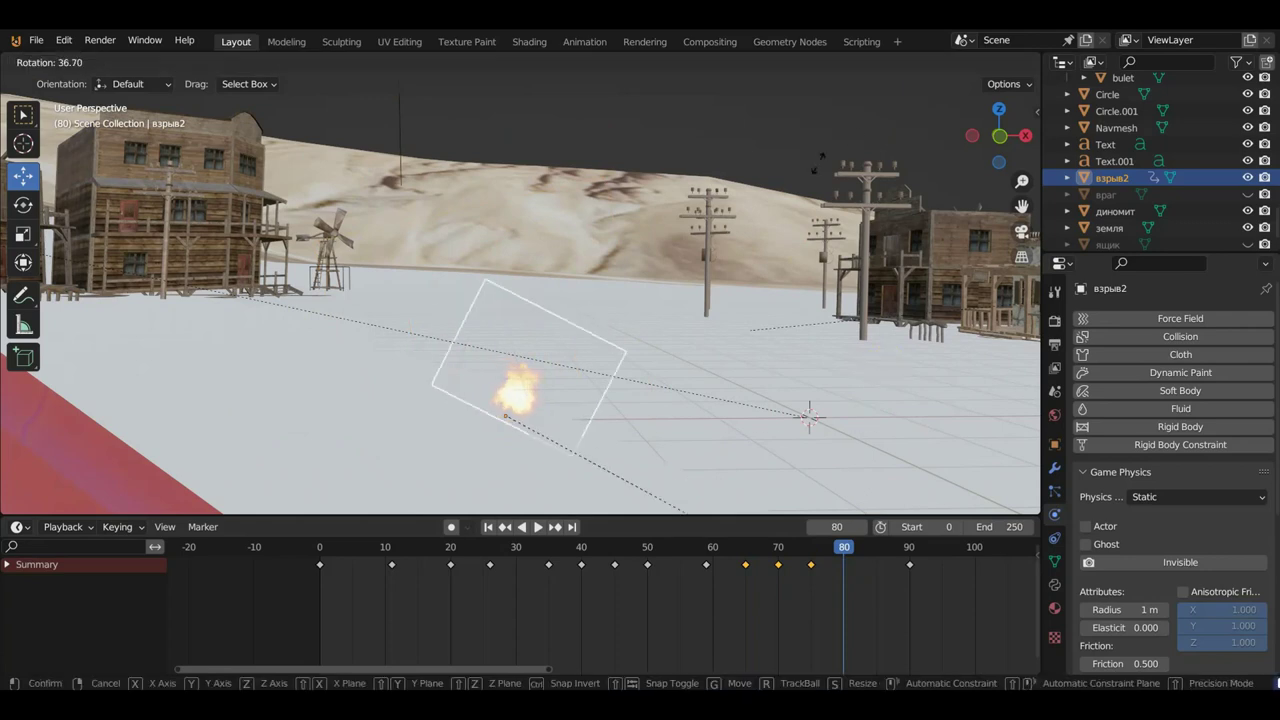
left_click(811, 149)
key("i")
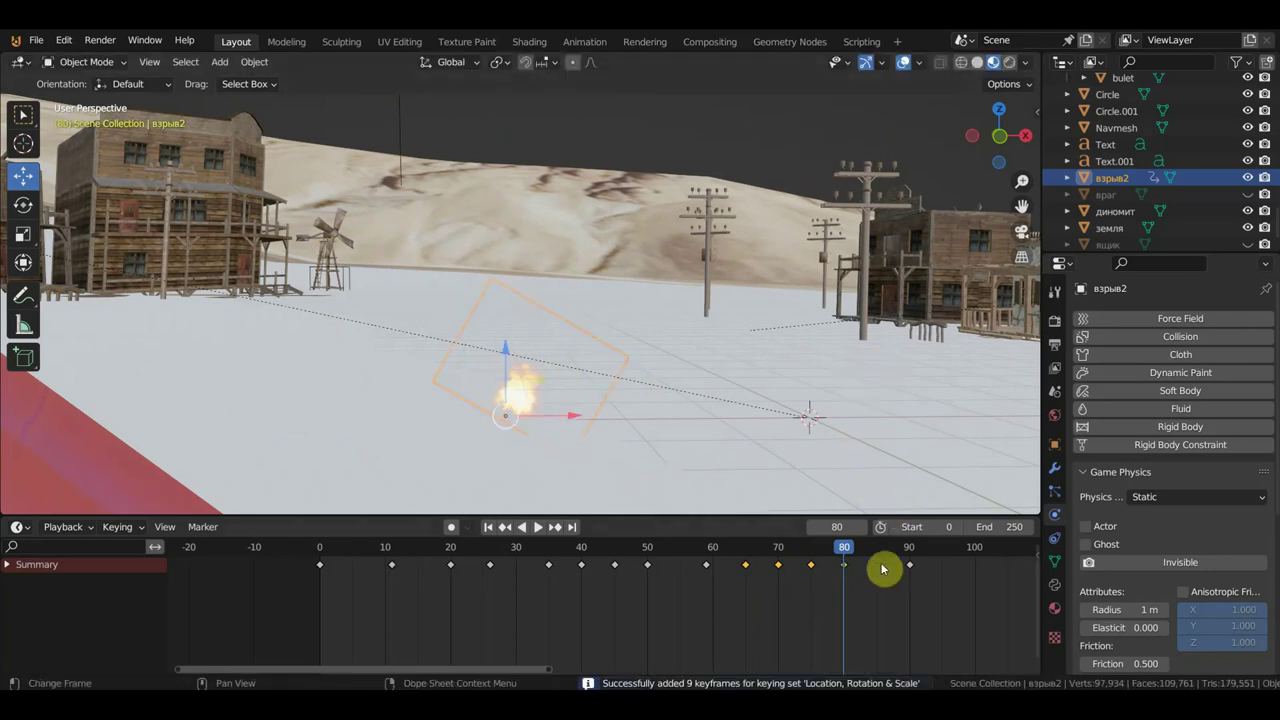
left_click(876, 557)
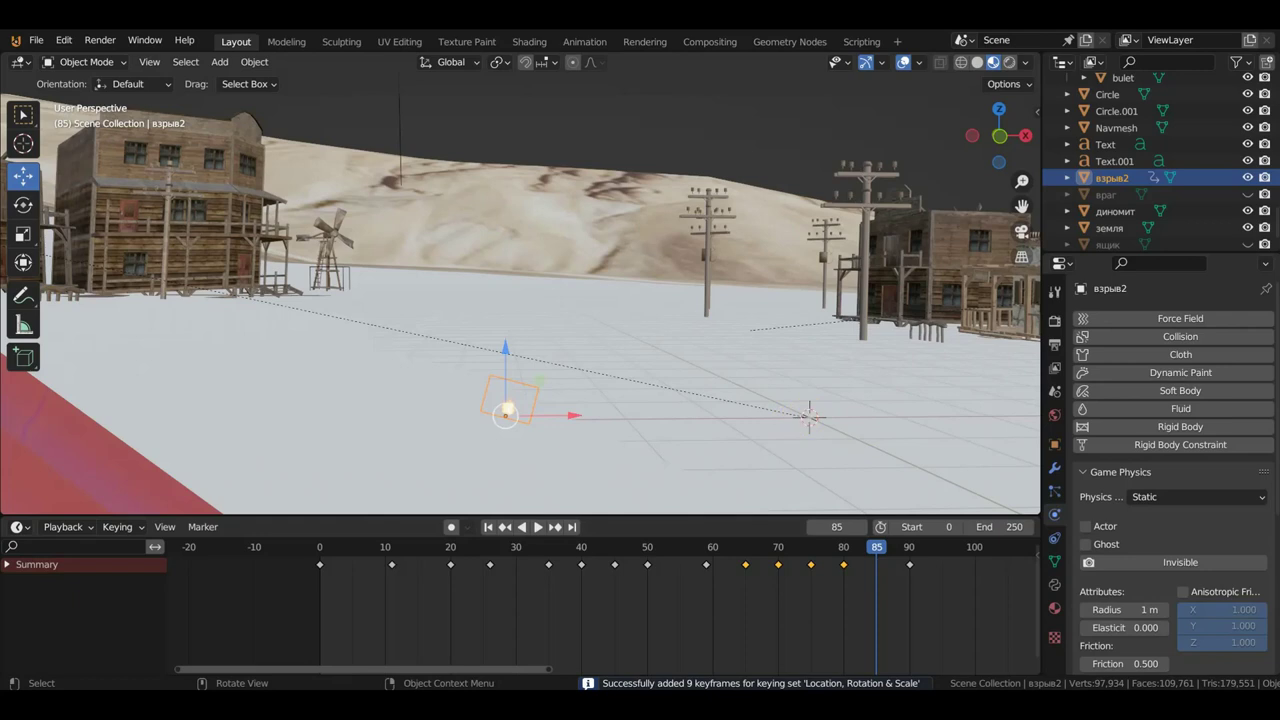
key("r")
left_click(640, 257)
key("i")
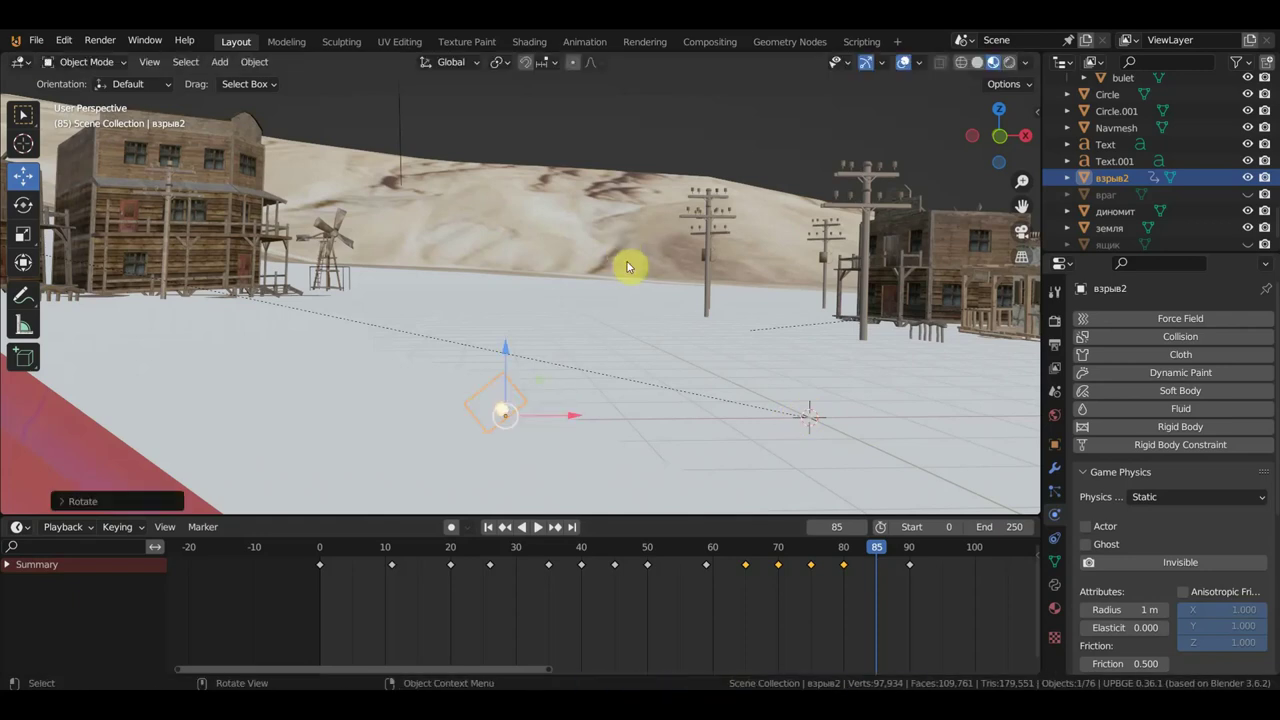
Step: Play back and scrub the timeline to check the fire through frame 90
key("ctrl+shift+space")
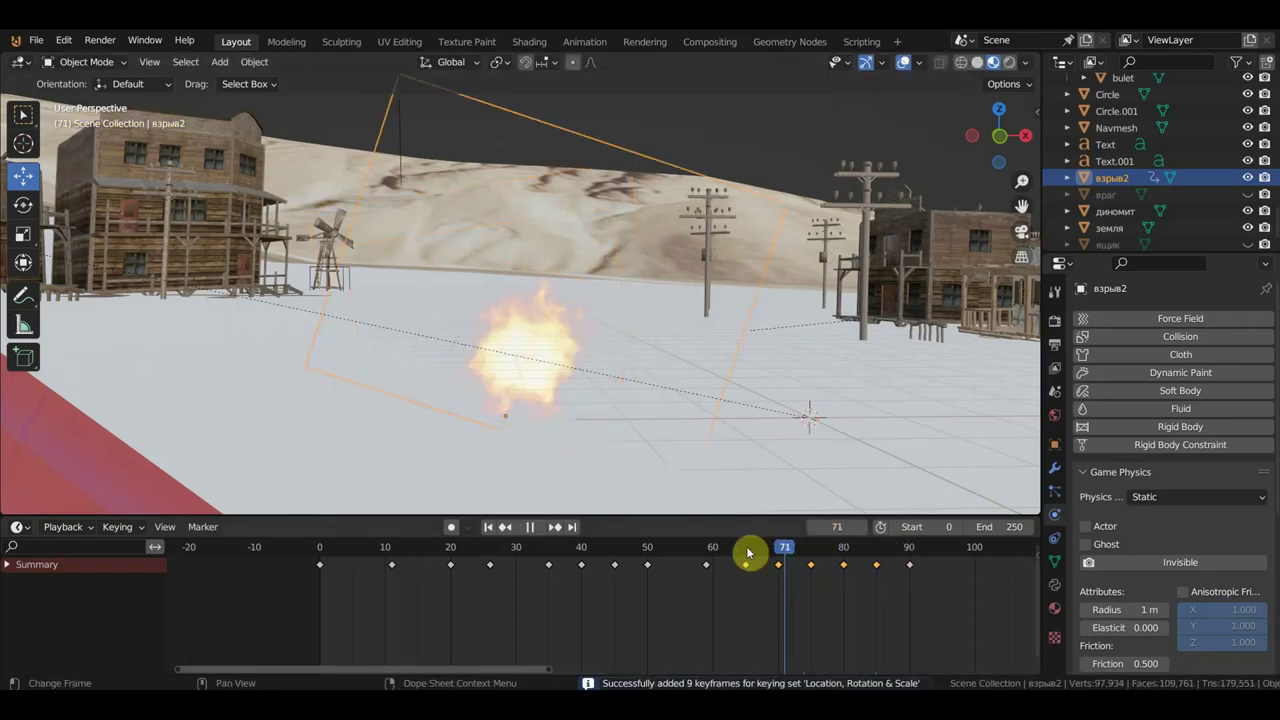
left_click_drag(573, 524, 951, 531)
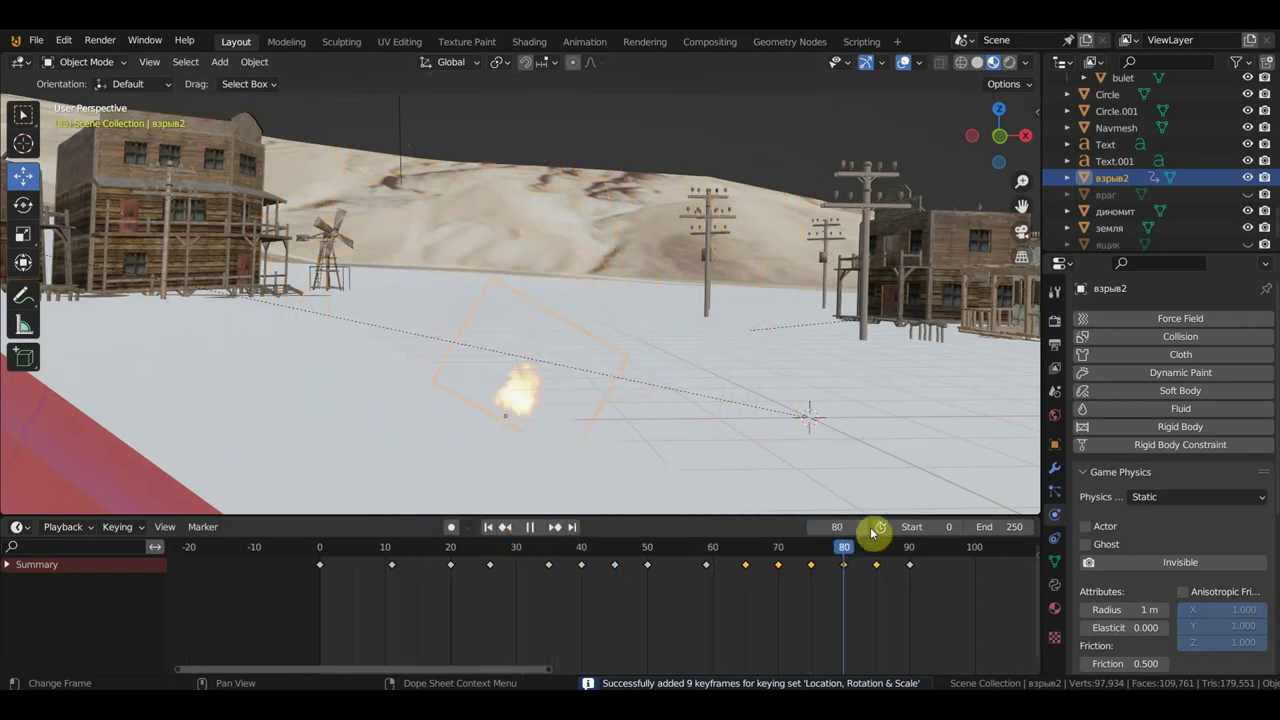
mouse_move(771, 533)
left_mouse_down()
mouse_move(577, 518)
mouse_move(909, 534)
left_mouse_up()
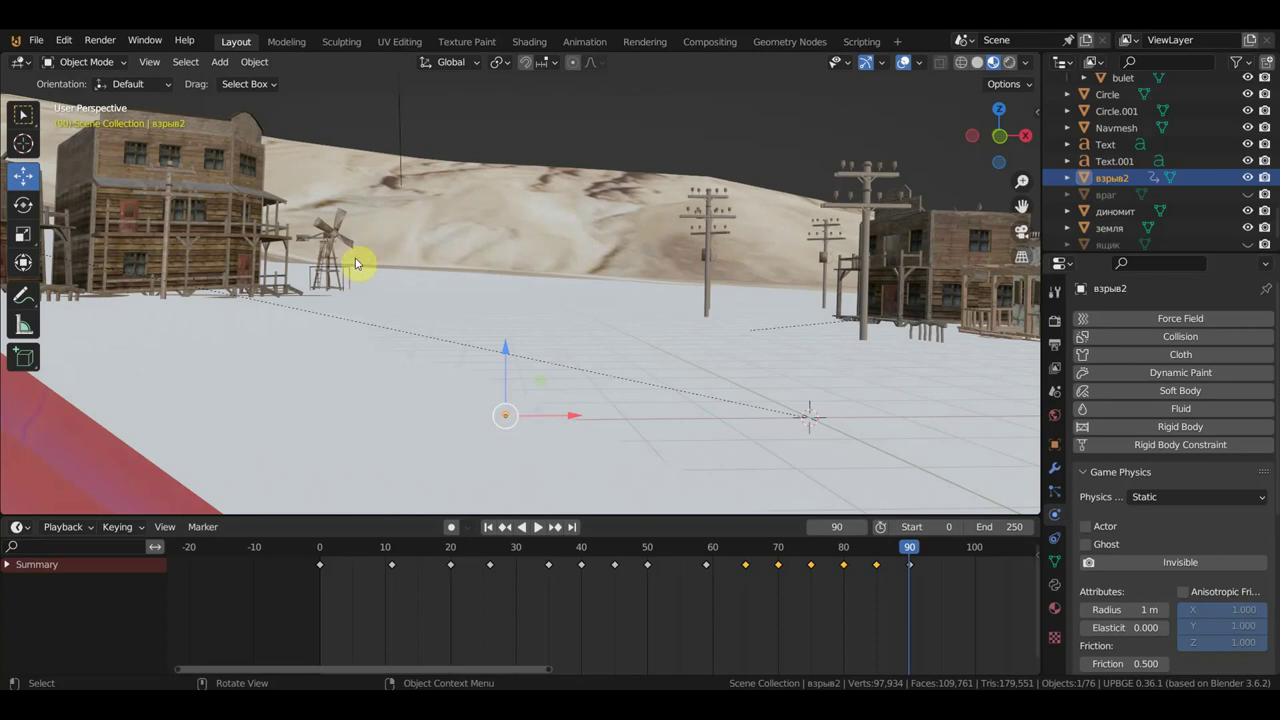
left_click(451, 560)
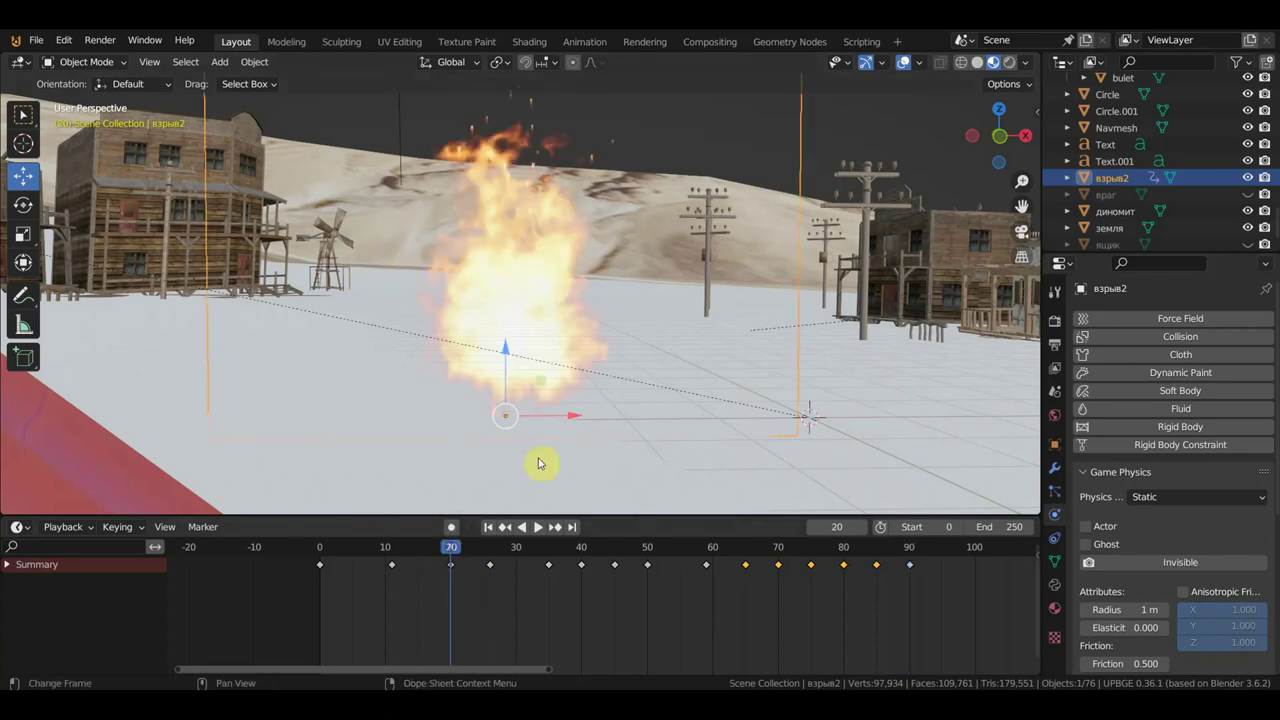
middle_click_drag(537, 463, 643, 266)
scroll(643, 266, "down", 5)
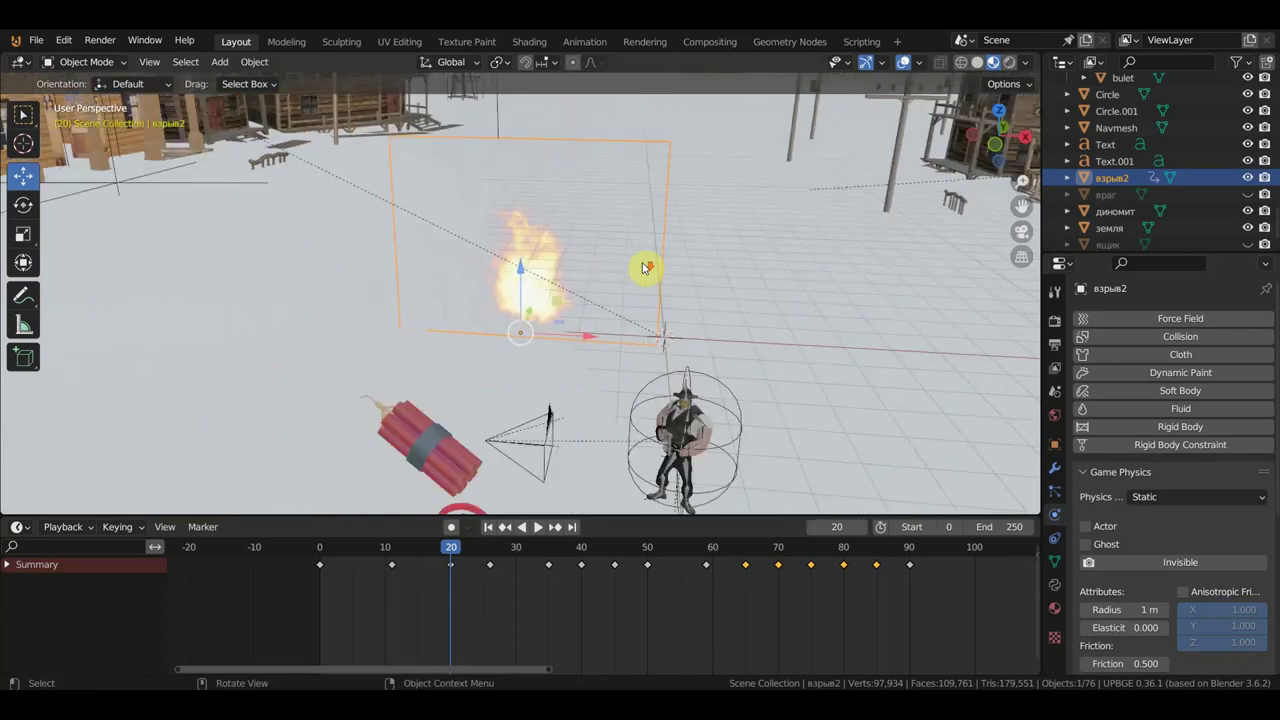
key("KP_7")
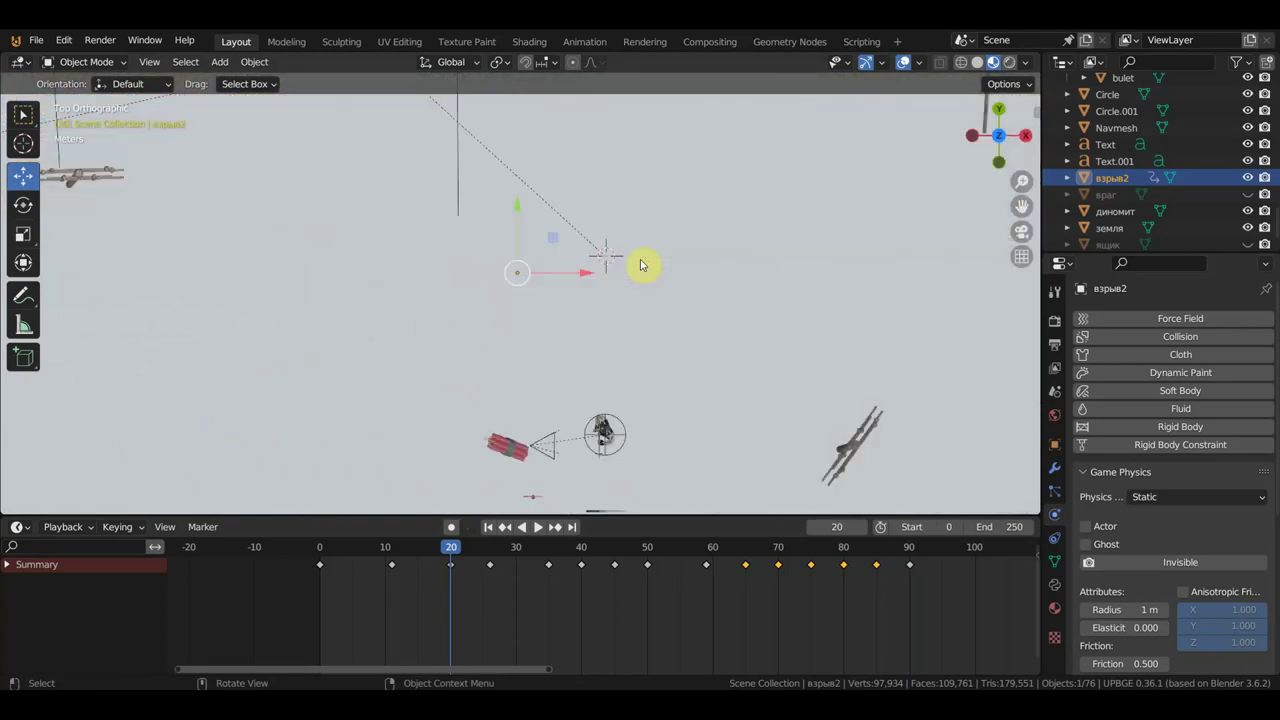
scroll(598, 259, "up", 5)
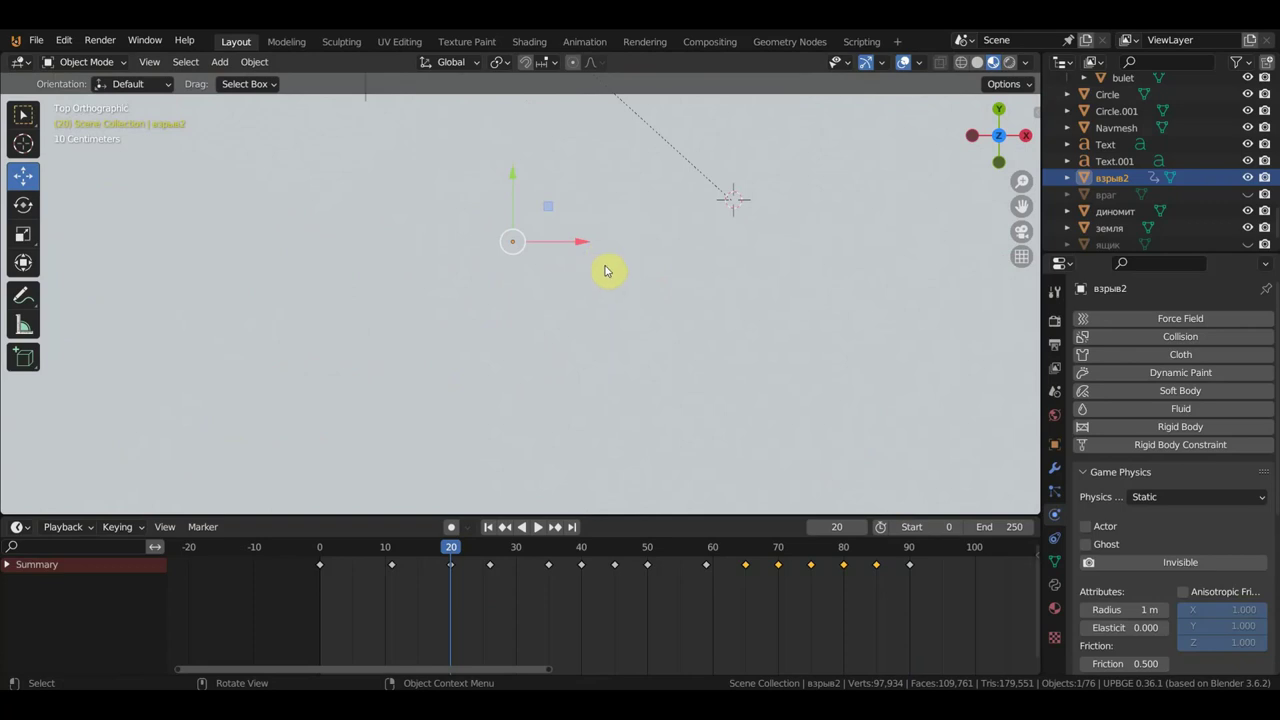
mouse_move(604, 270)
middle_mouse_down()
mouse_move(645, 258)
mouse_move(612, 369)
middle_mouse_up()
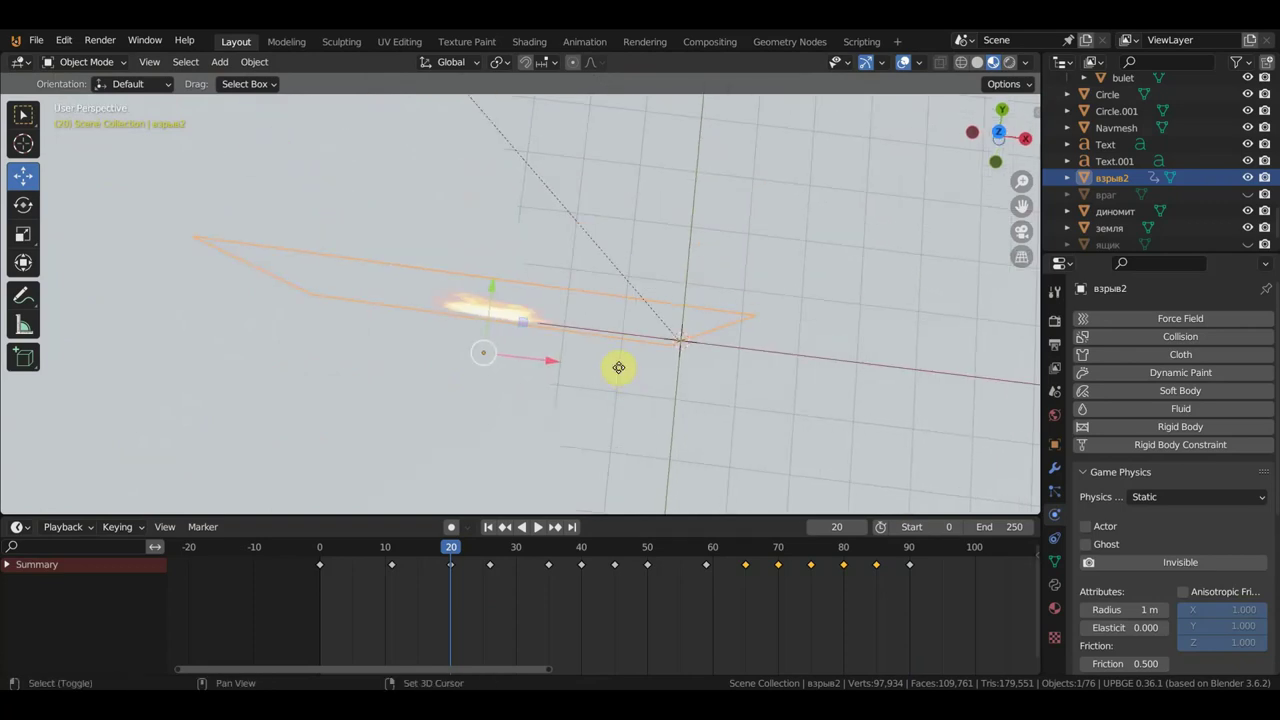
Step: Duplicate the взрыв2 fire plane in place, then rotate and move the copy
key("shift+d")
right_click(620, 373)
key("r")
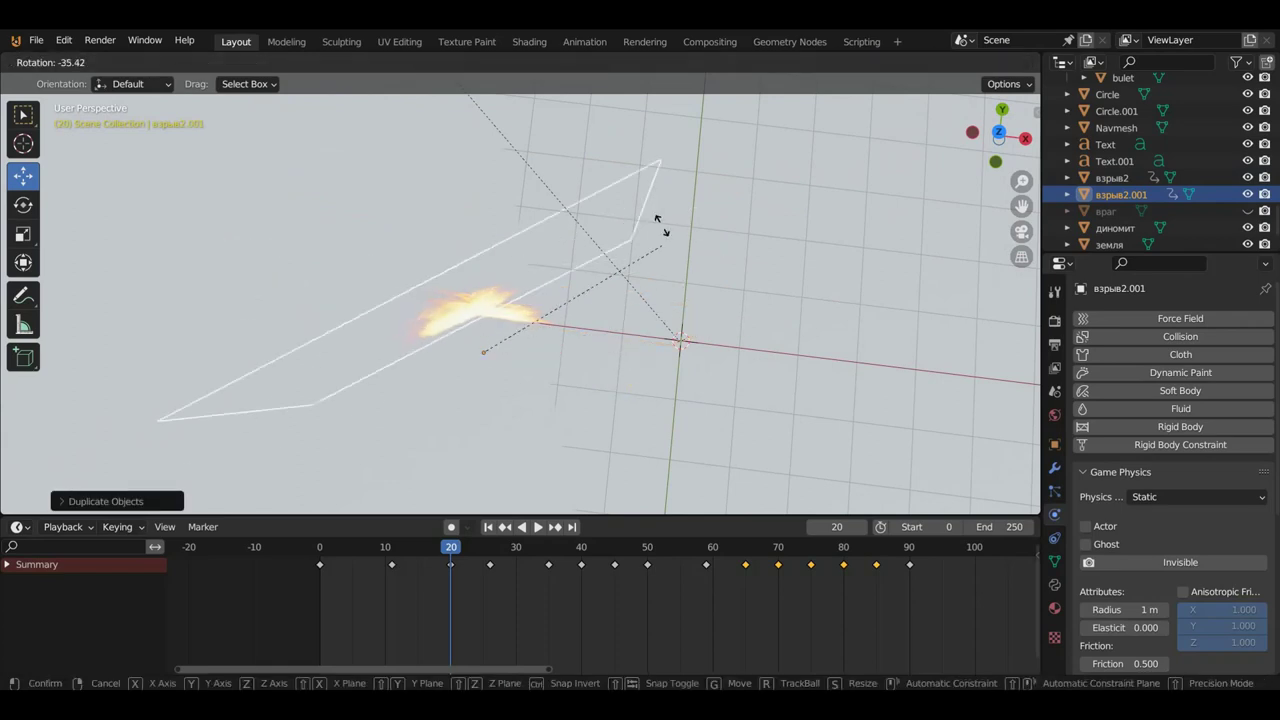
left_click(517, 311)
key("g")
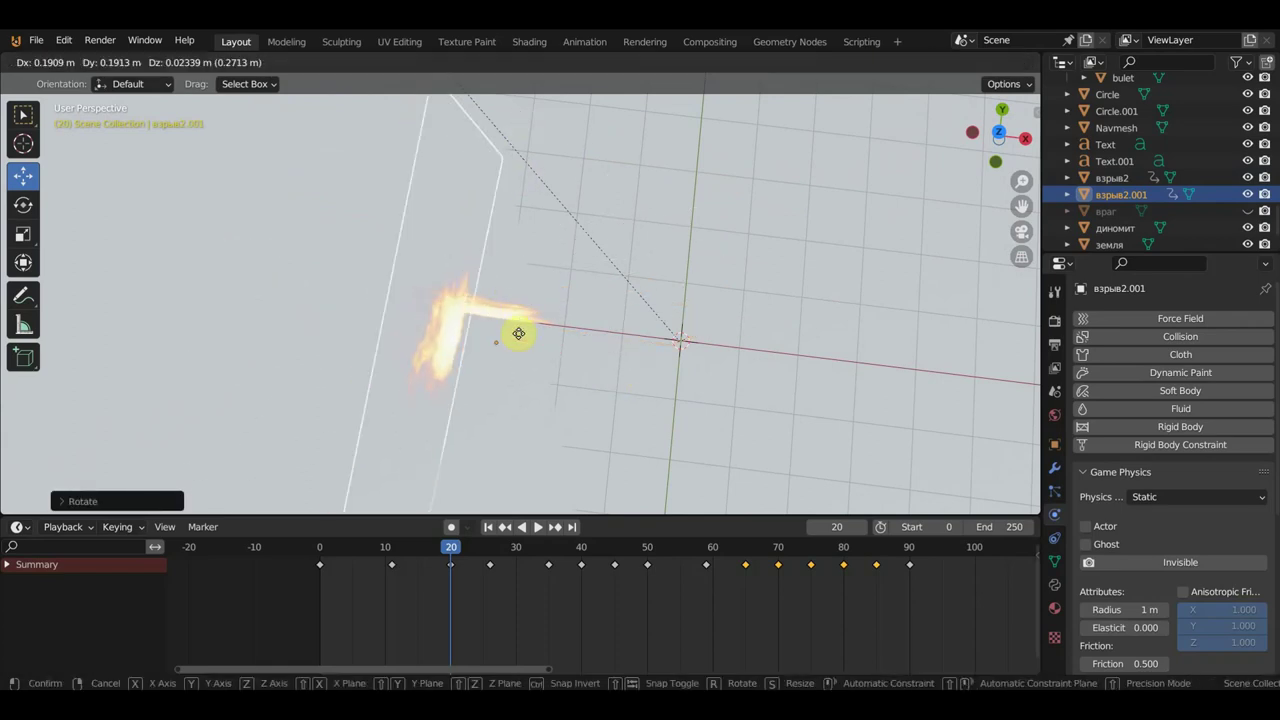
left_click(557, 308)
mouse_move(557, 311)
middle_mouse_down()
mouse_move(573, 342)
mouse_move(620, 234)
mouse_move(595, 176)
mouse_move(566, 194)
mouse_move(434, 200)
middle_mouse_up()
middle_click_drag(571, 251, 539, 245)
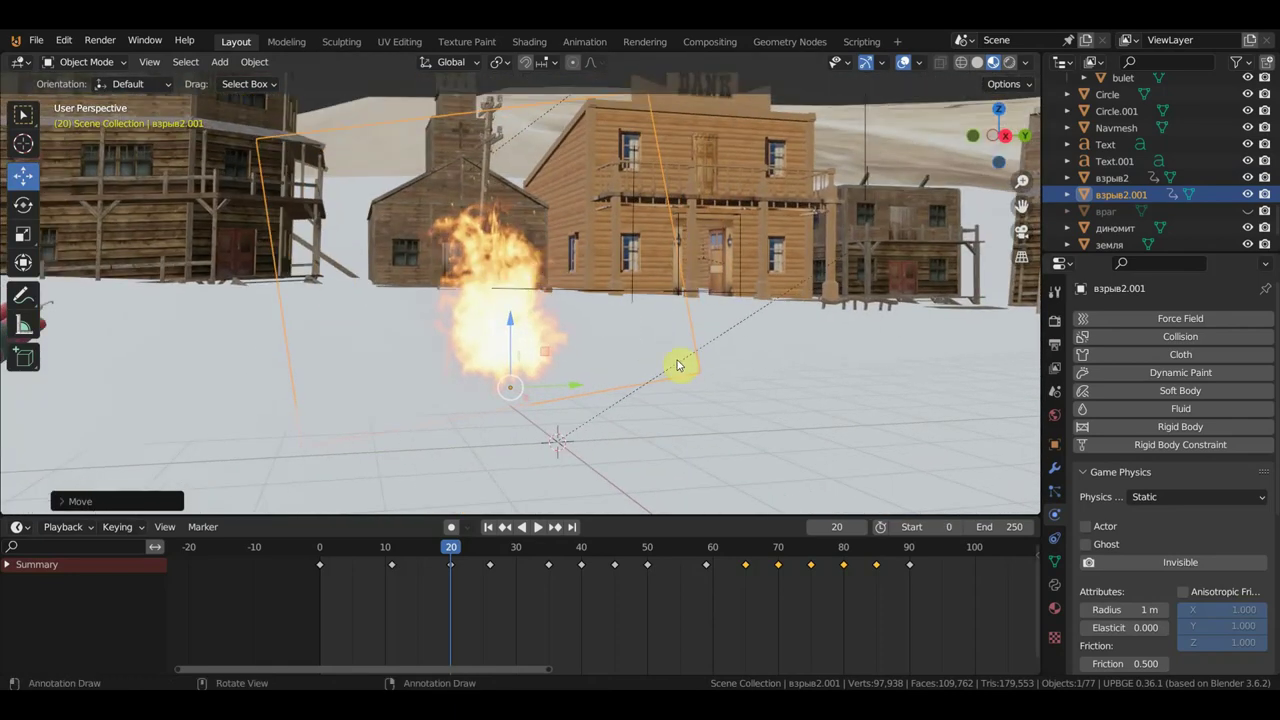
key("r")
left_click(683, 421)
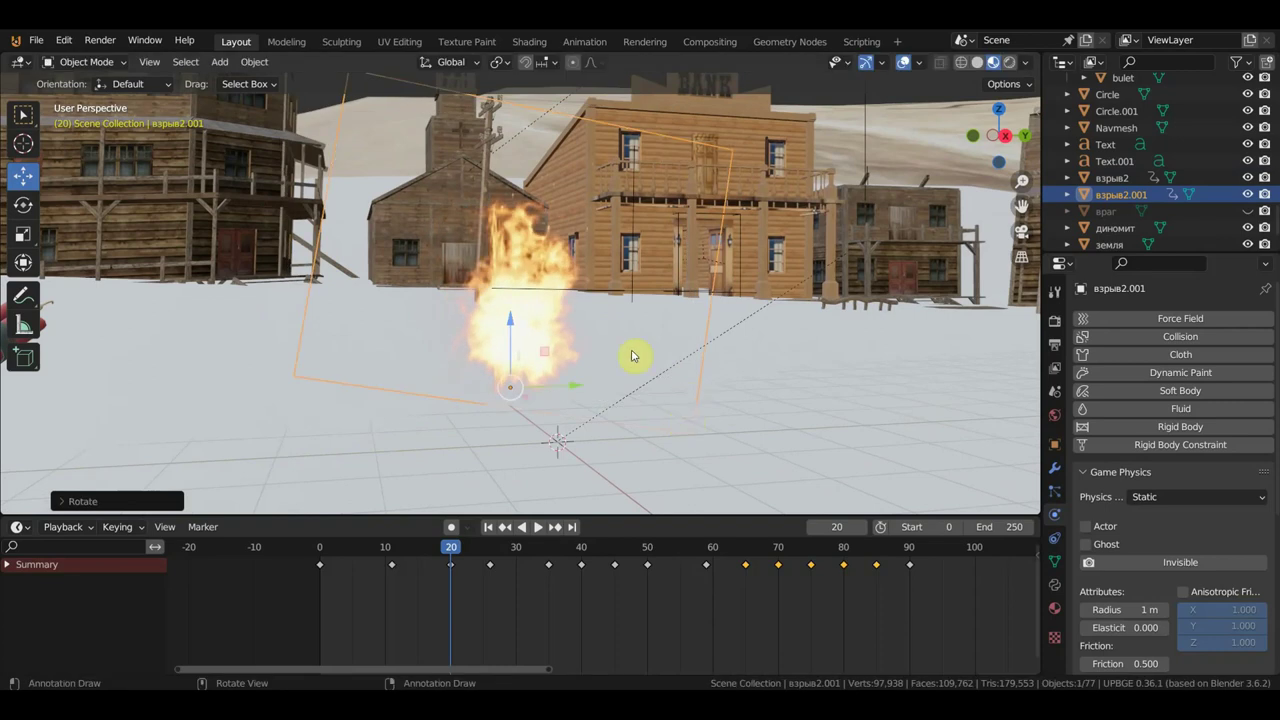
mouse_move(632, 355)
middle_mouse_down()
mouse_move(694, 429)
mouse_move(722, 421)
middle_mouse_up()
middle_click_drag(668, 279, 697, 337)
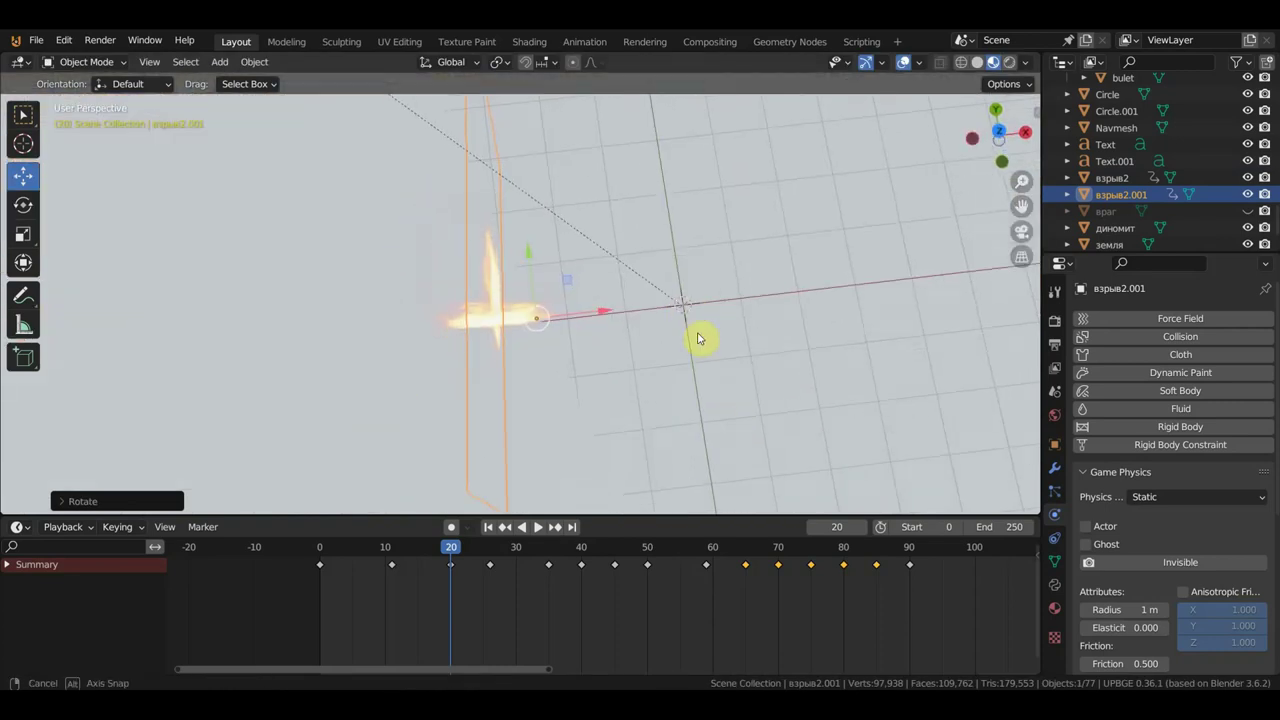
Step: Delete the misplaced copy and duplicate взрыв2 again
left_click(512, 322, "shift")
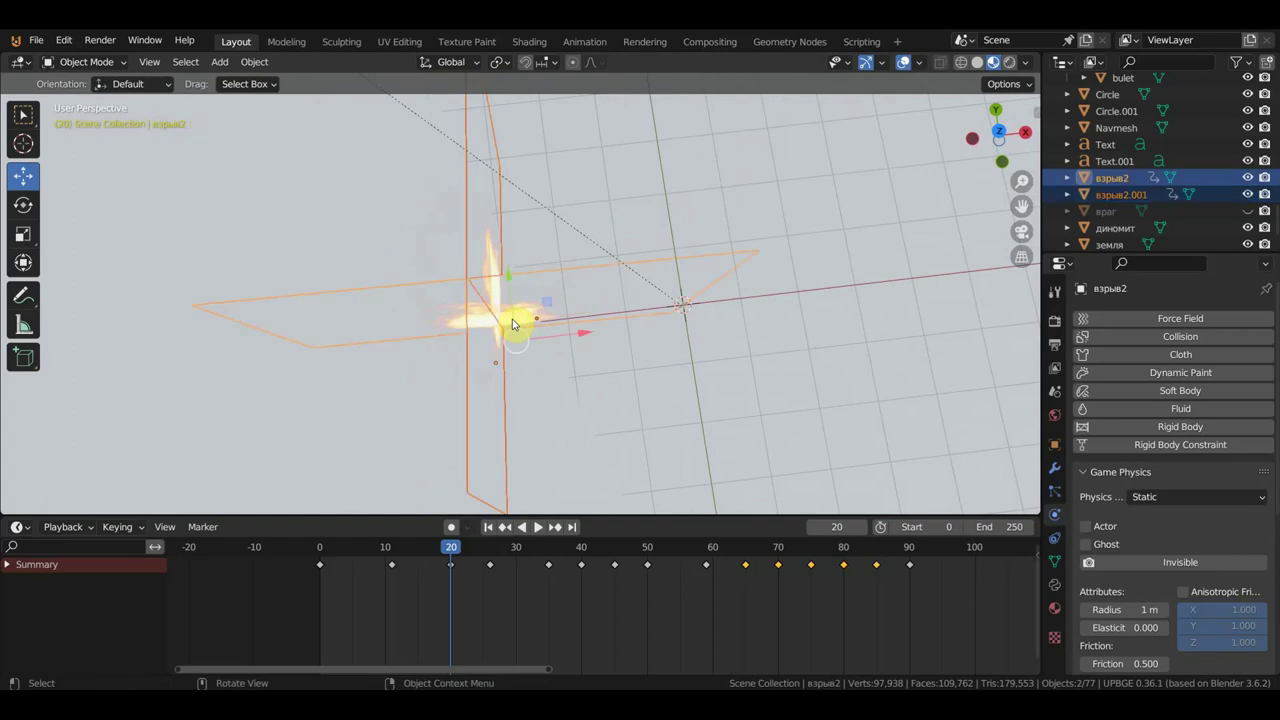
key("x")
left_click(512, 319)
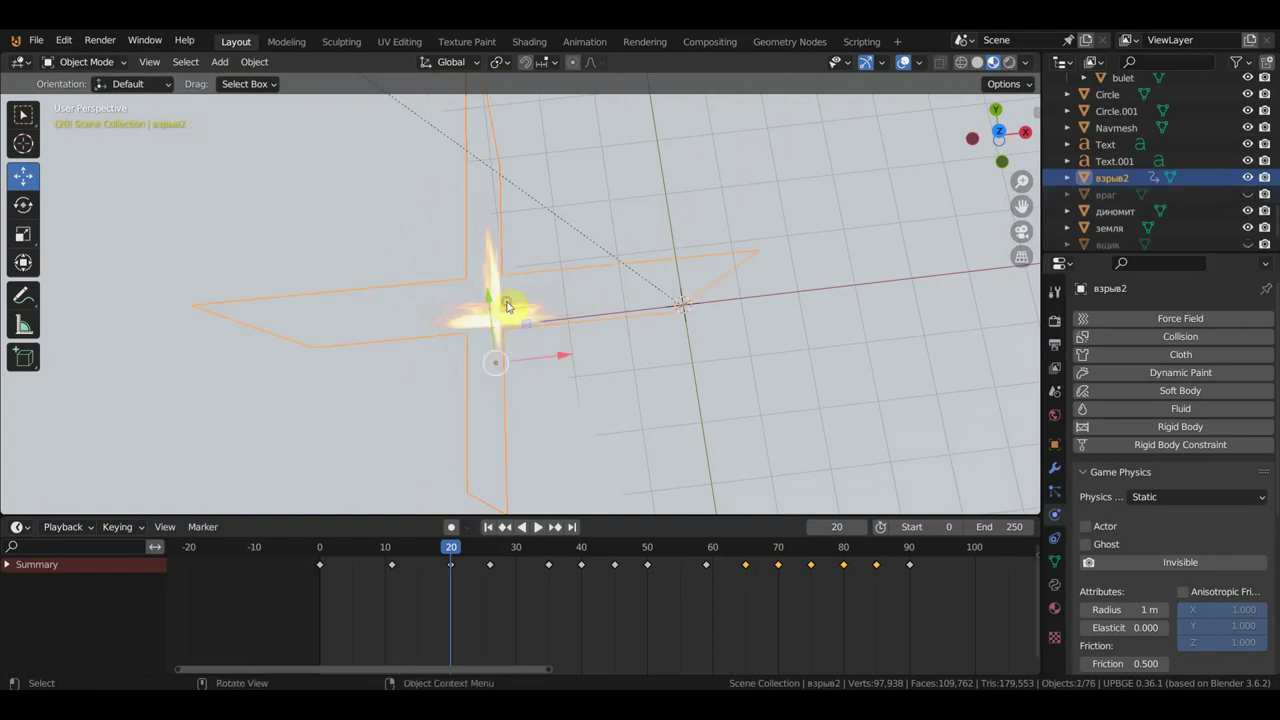
key("shift+d")
Step: Keep the new copy in place, then from top view rotate it diagonally and move it
right_click(507, 307)
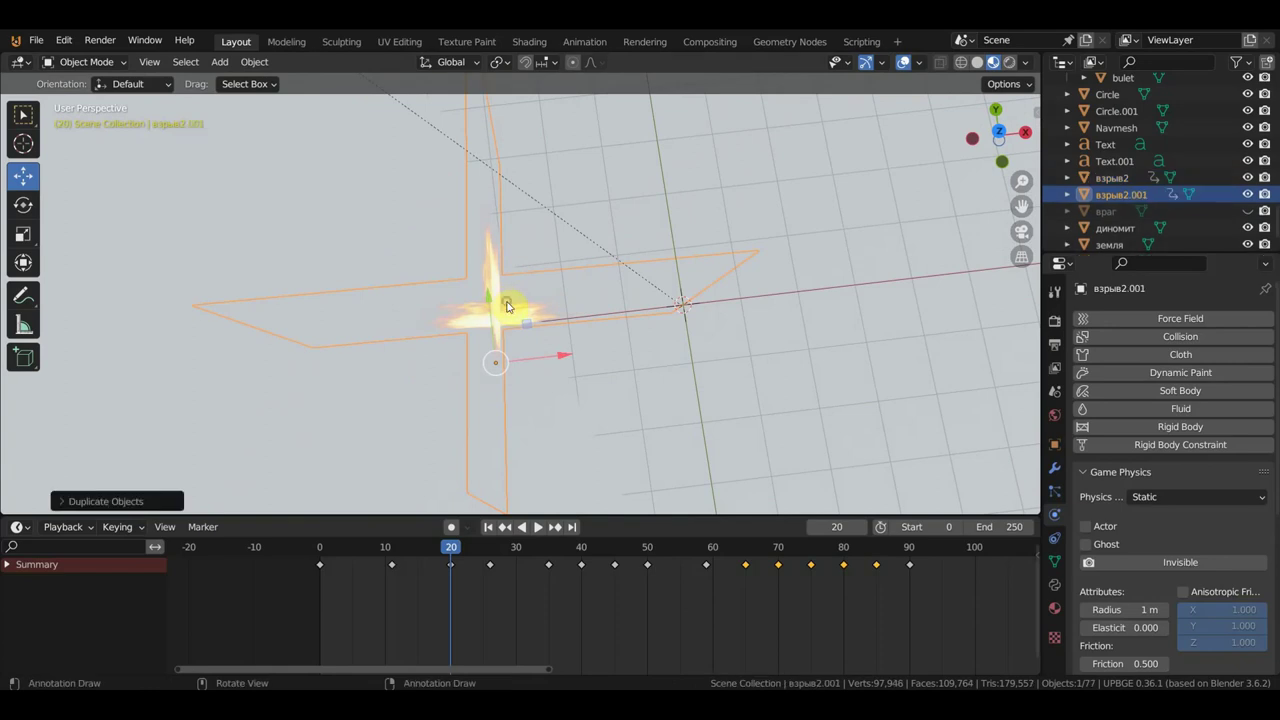
key("KP_7")
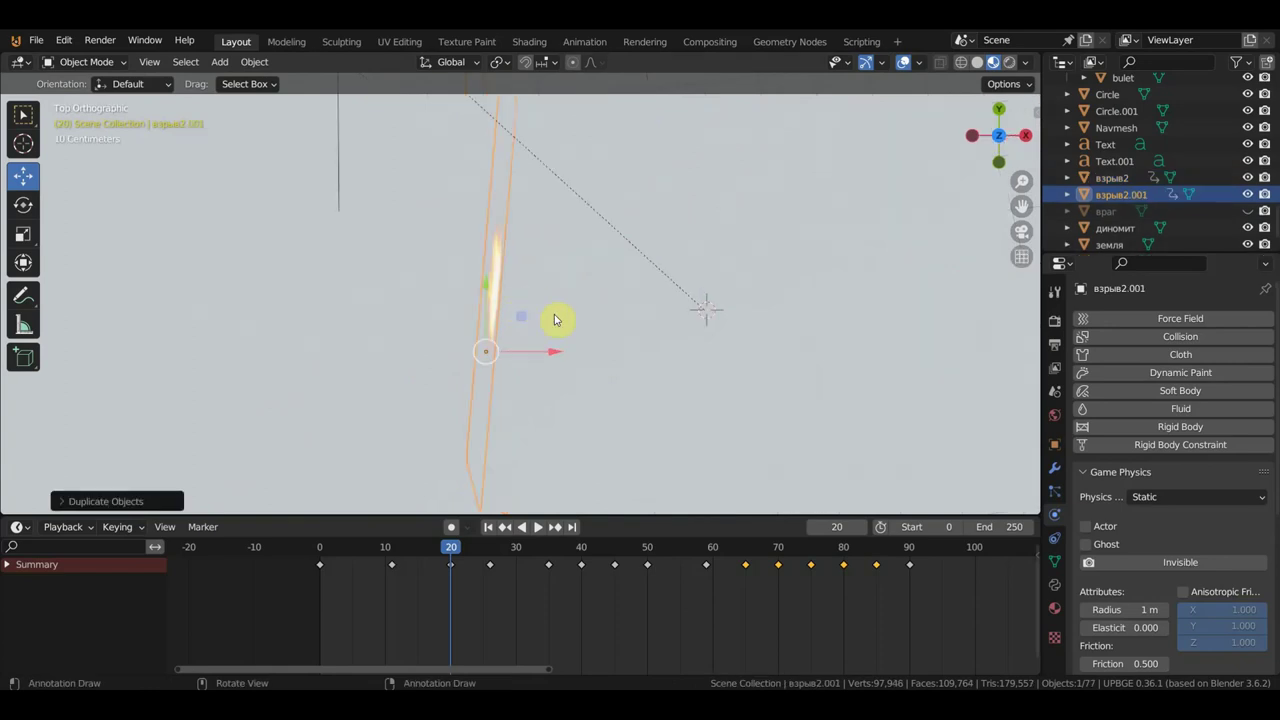
key("r")
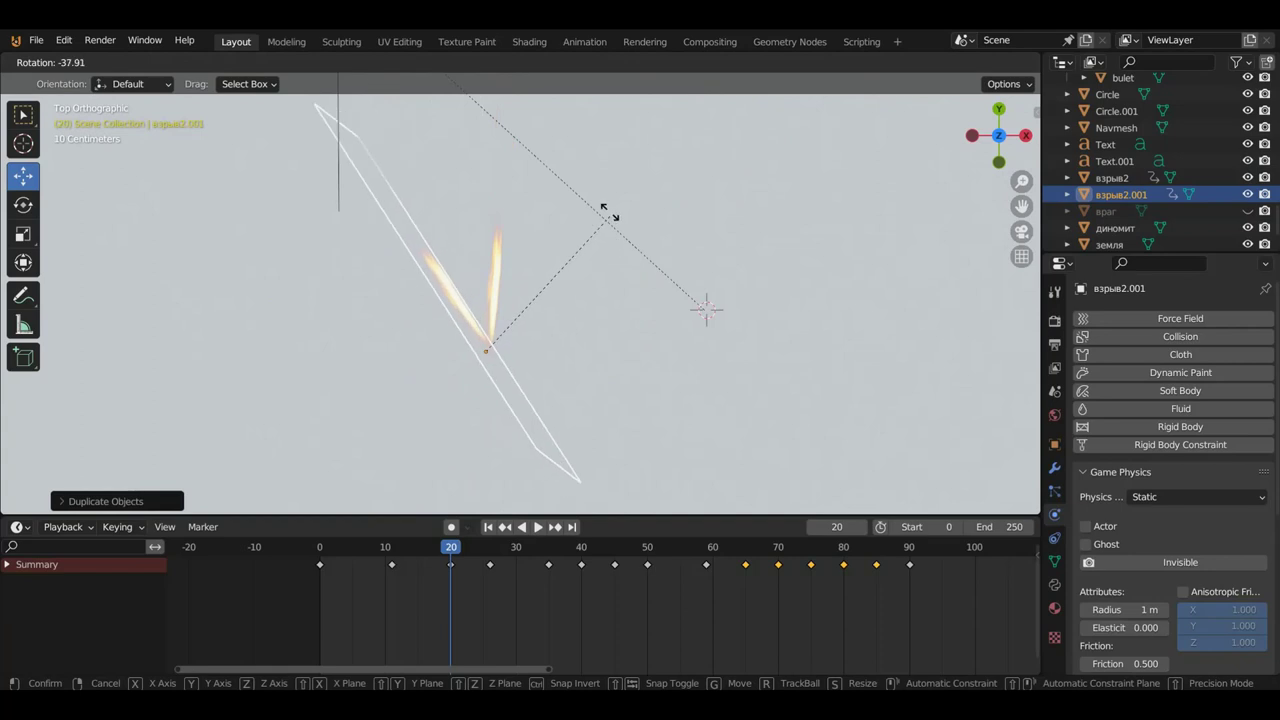
left_click(557, 206)
key("g")
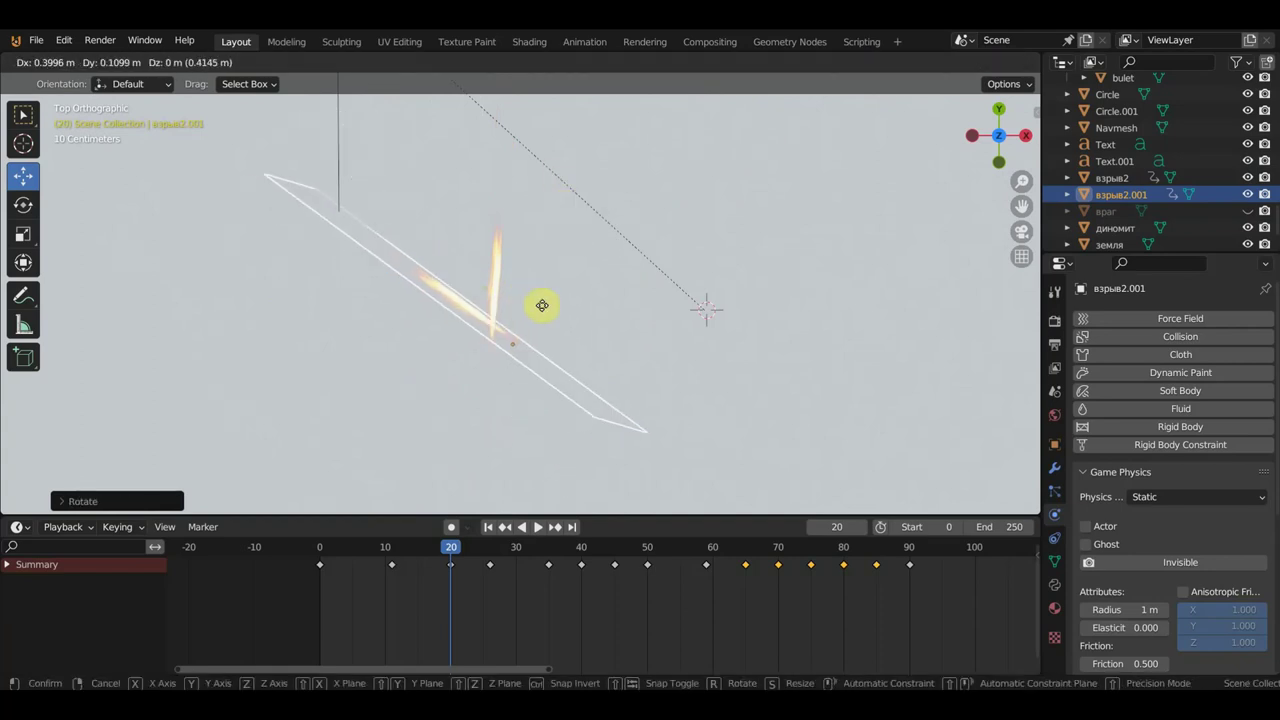
left_click(551, 306)
mouse_move(551, 306)
middle_mouse_down()
mouse_move(561, 243)
mouse_move(611, 131)
middle_mouse_up()
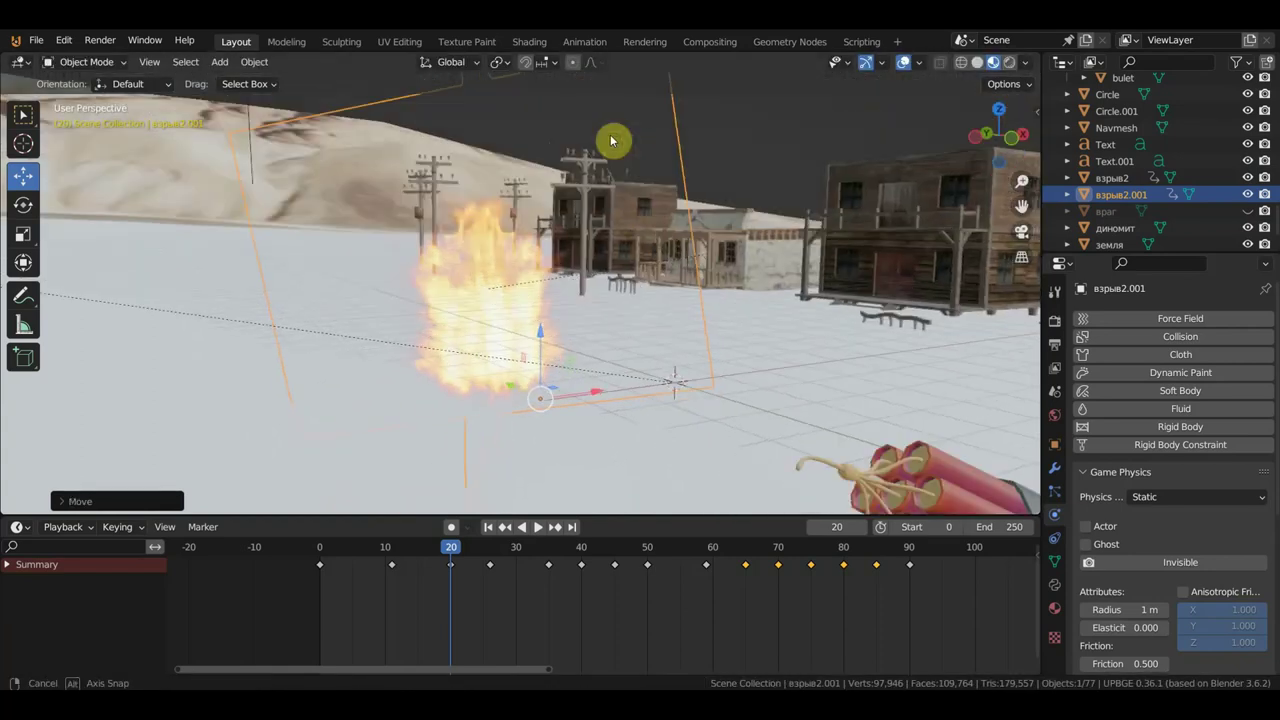
Step: Rotate and move взрыв2.001 into position and keyframe its transform at frame 20
key("r")
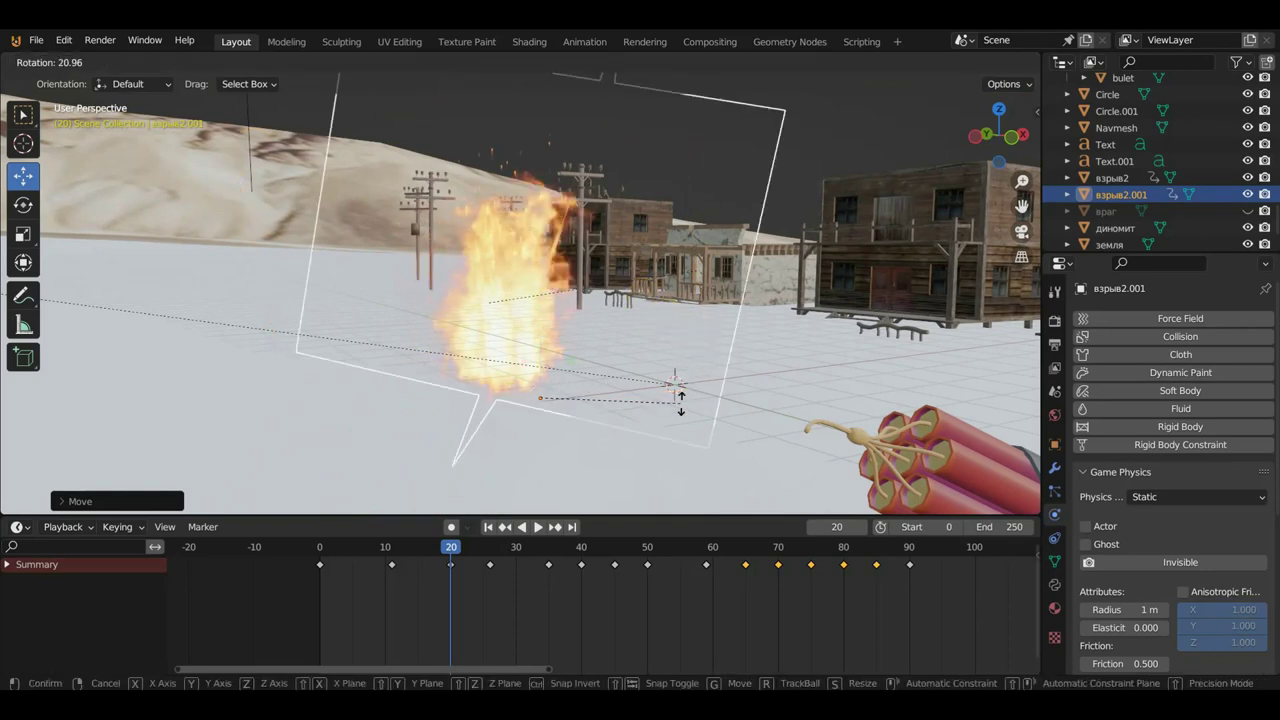
left_click(692, 378)
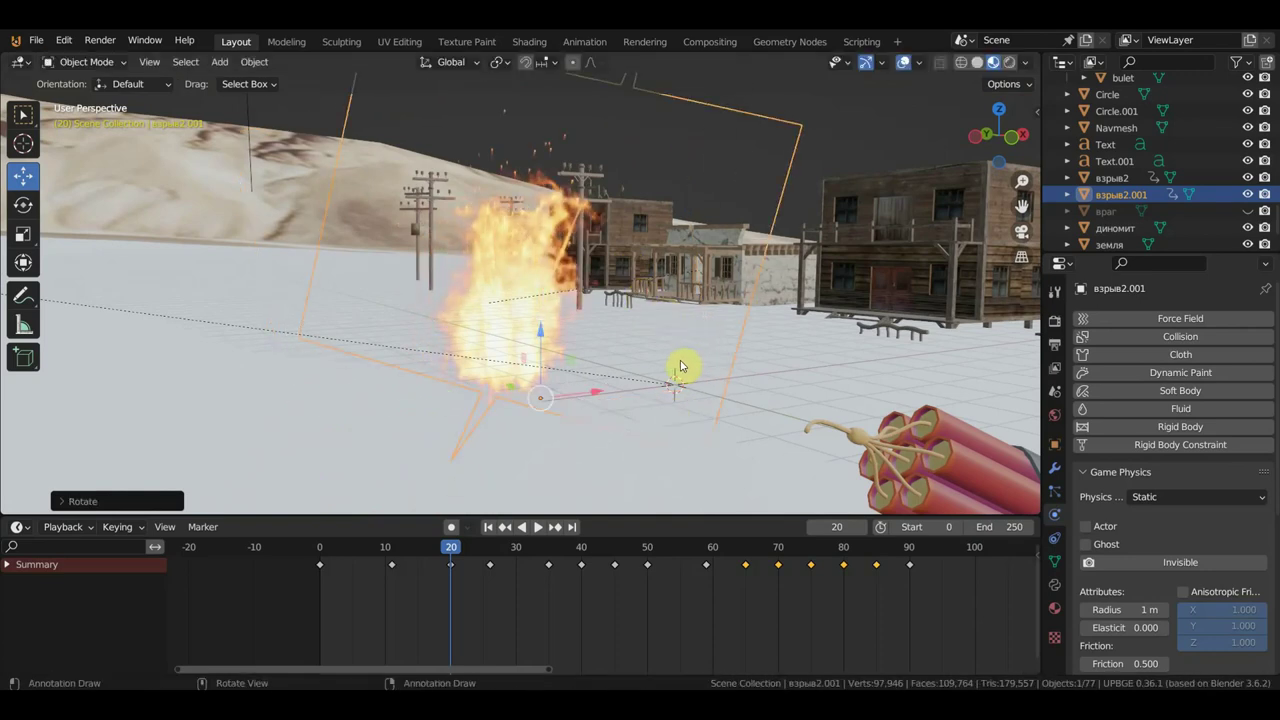
key("g")
left_click(669, 379)
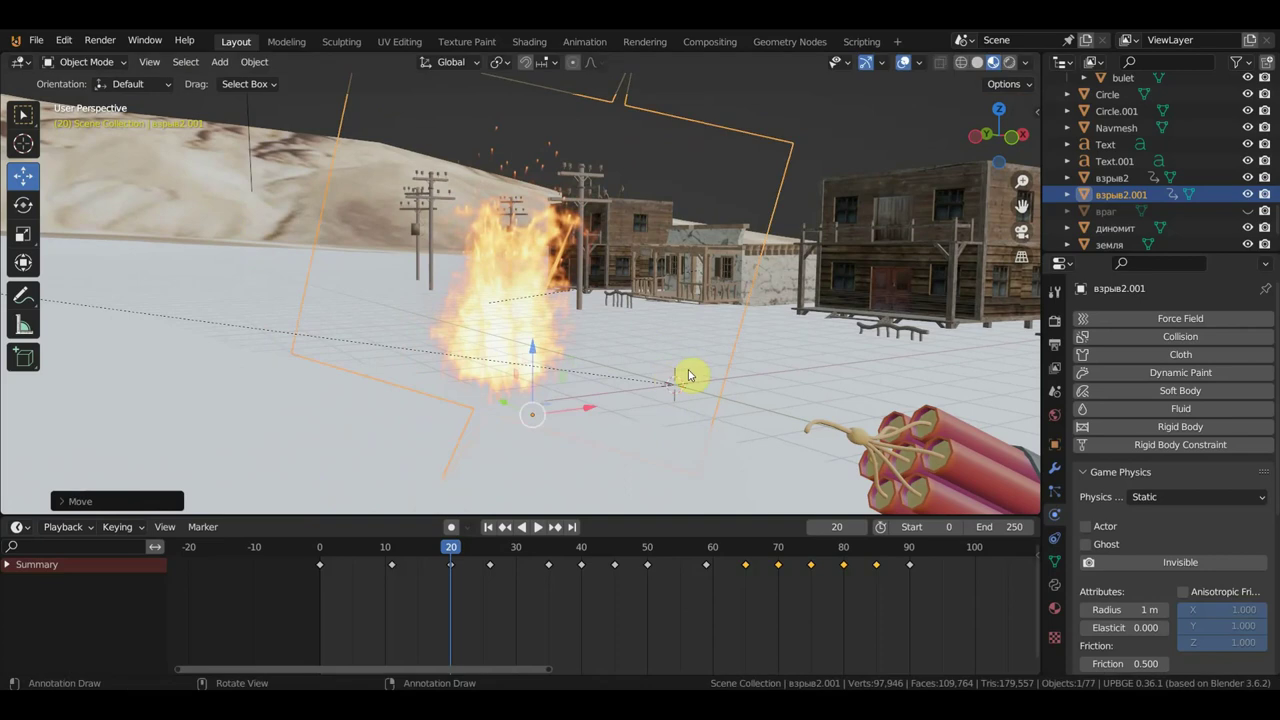
key("i")
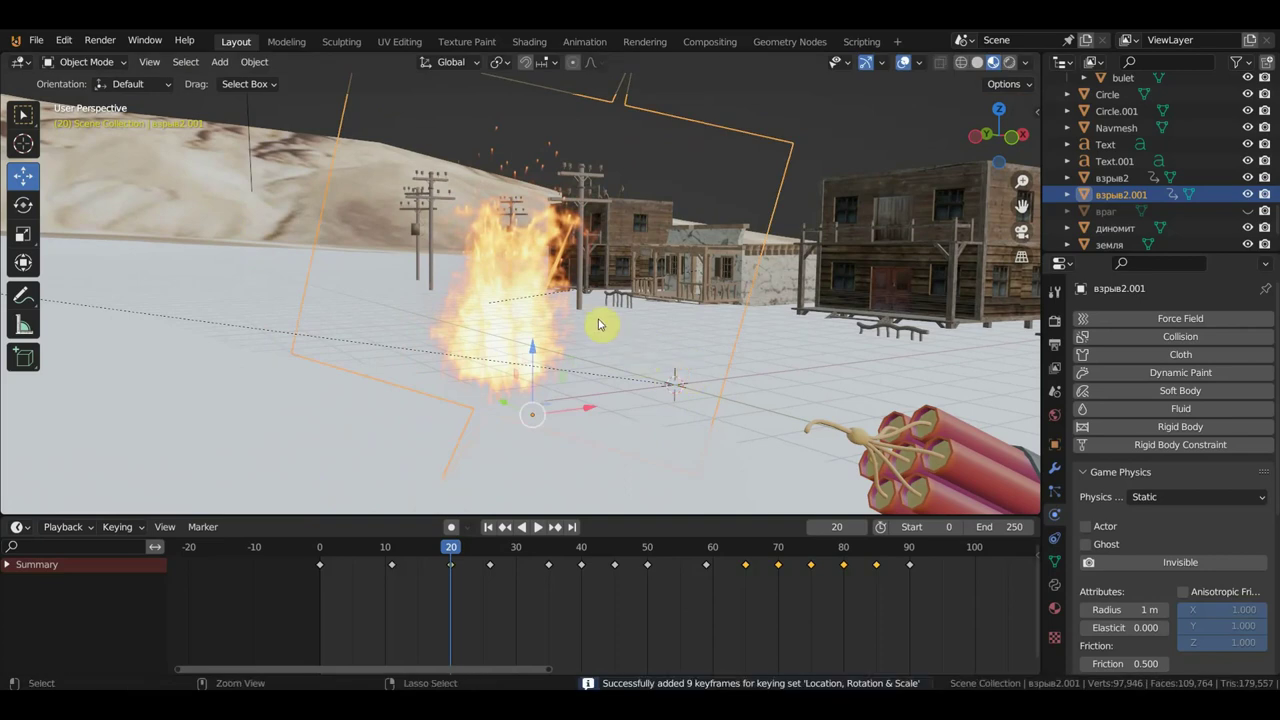
key("ctrl+z")
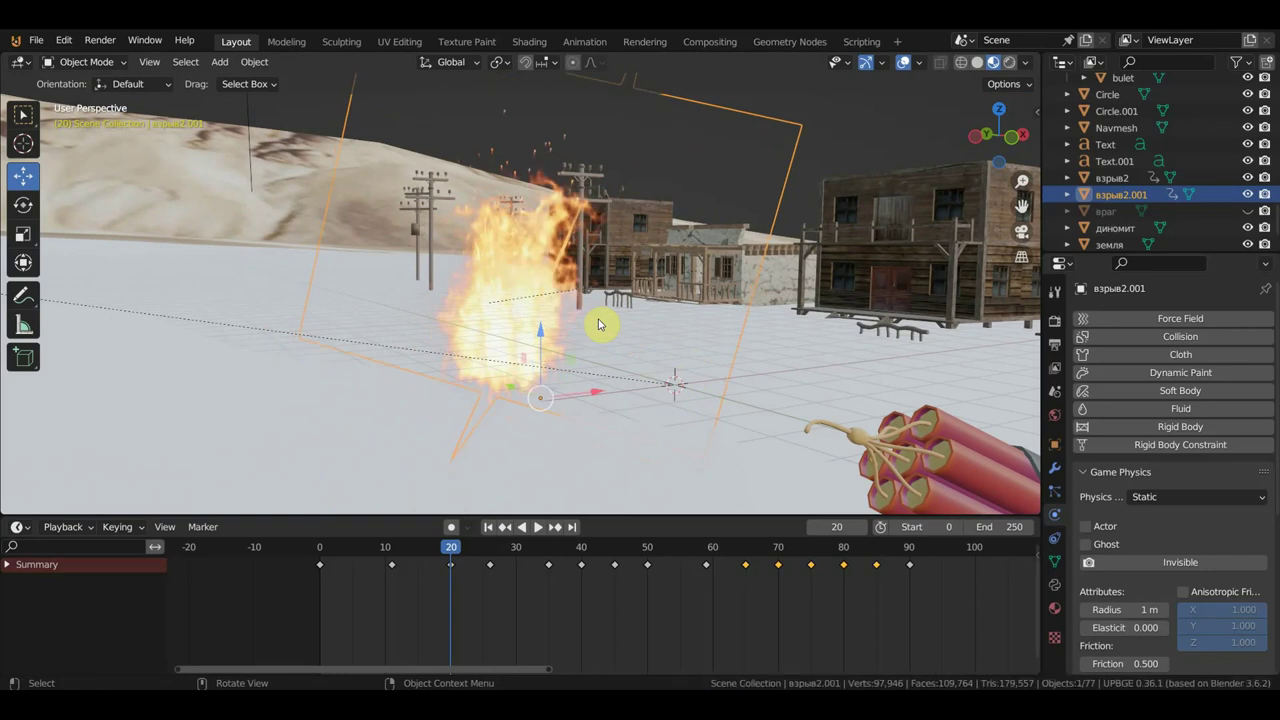
Step: Zoom and orbit around the fire plane, toggling its selection to inspect it
middle_click_drag(440, 240, 515, 298)
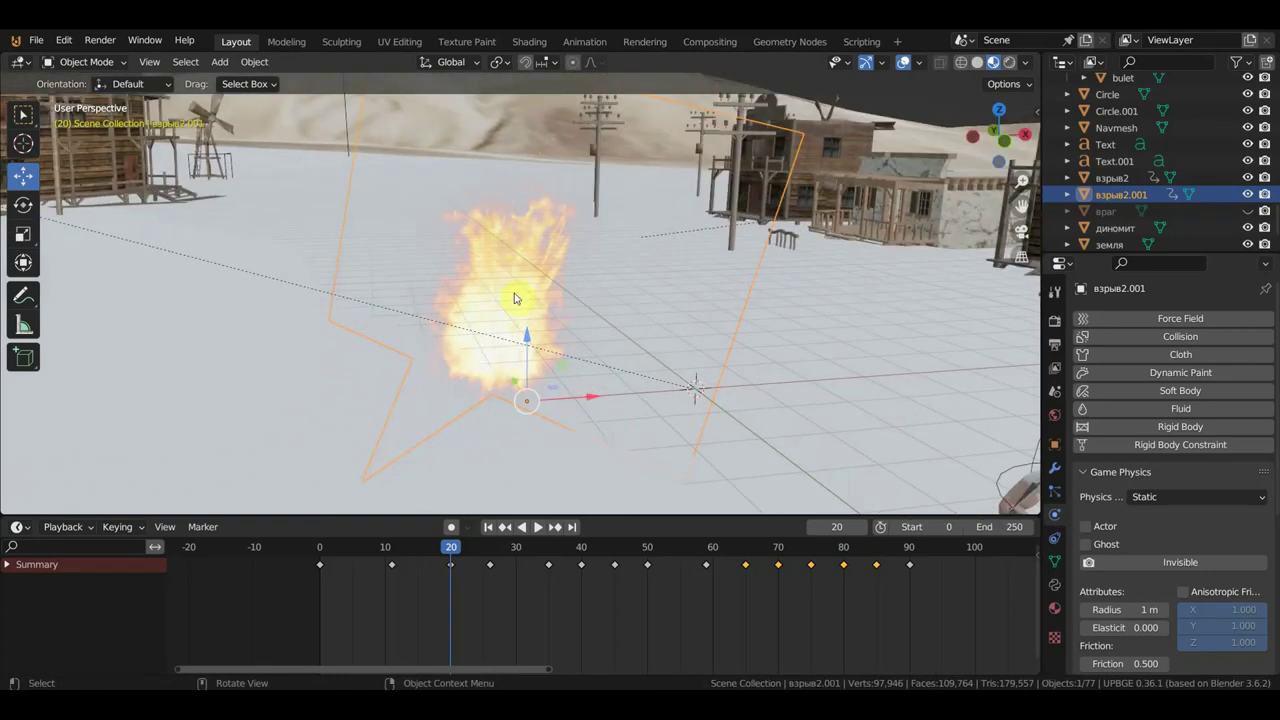
left_click(481, 320, "shift")
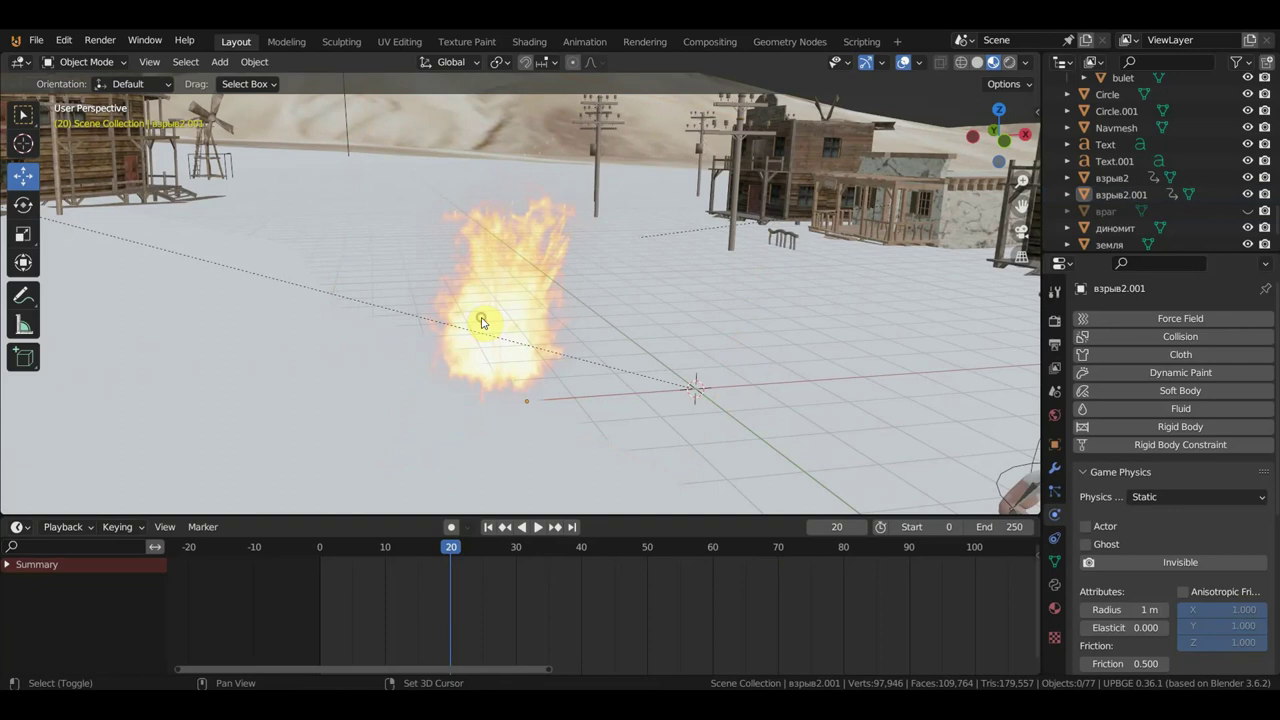
left_click(481, 320, "shift")
key("KP_Decimal")
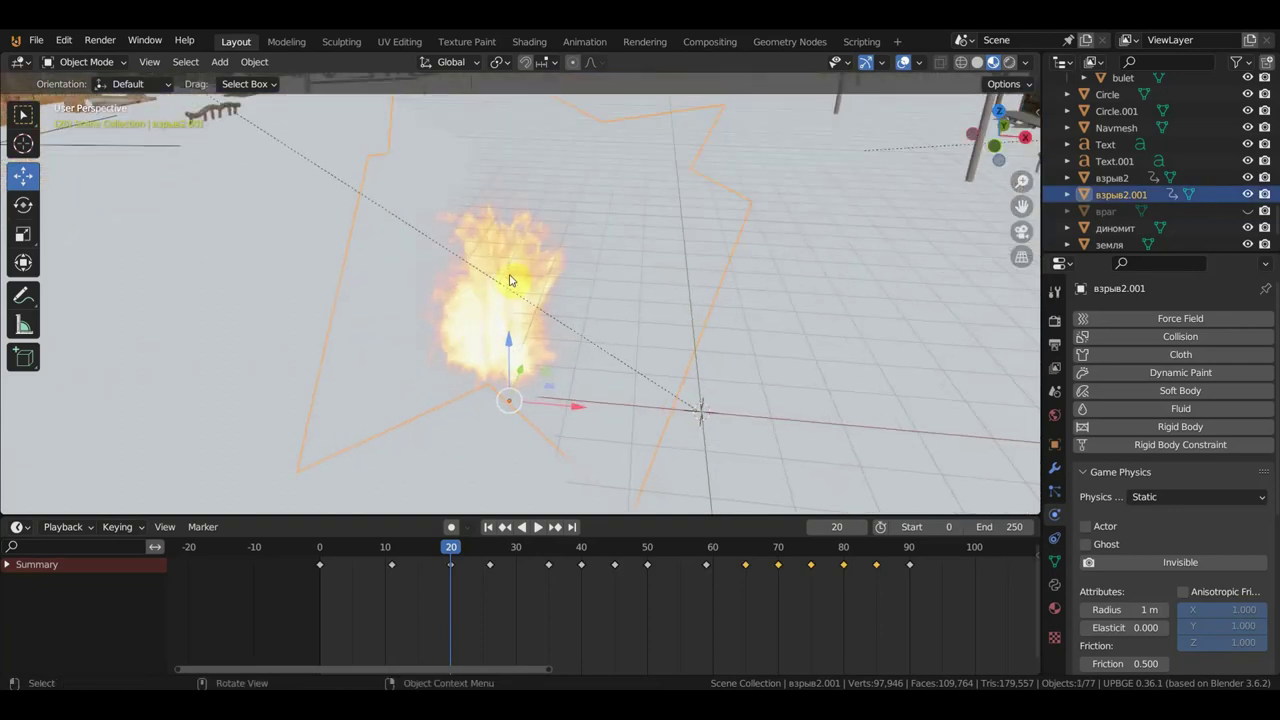
middle_click_drag(531, 270, 520, 300)
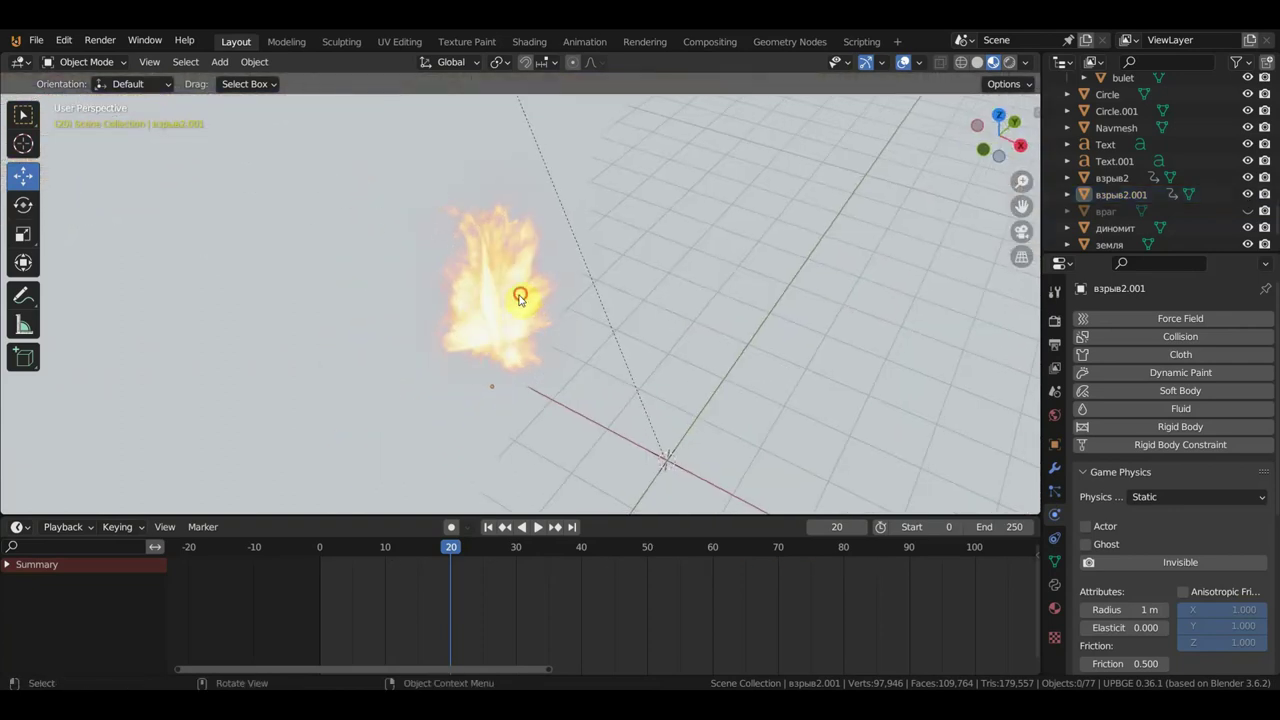
left_click(483, 283, "shift")
left_click(500, 323, "shift")
left_click(518, 320, "shift")
Step: Hide the Navmesh and the ground object земля
middle_click_drag(518, 320, 590, 330)
left_click(730, 388)
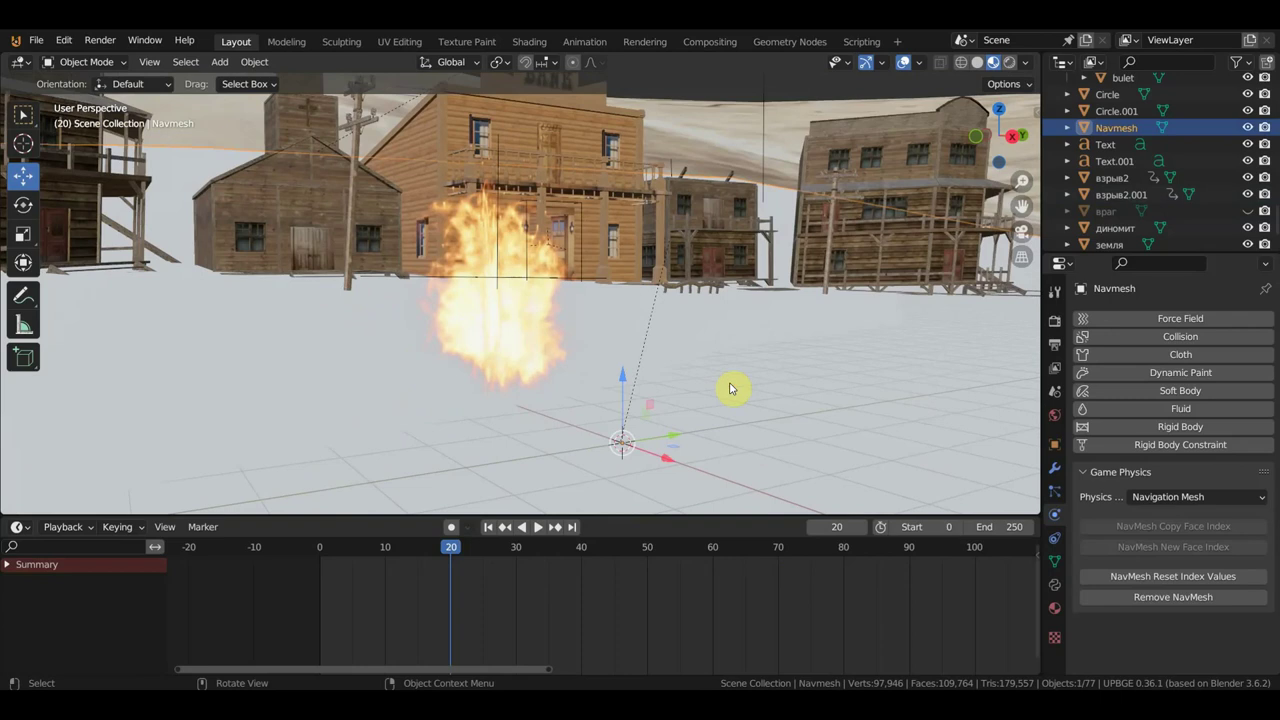
key("h")
left_click(733, 413)
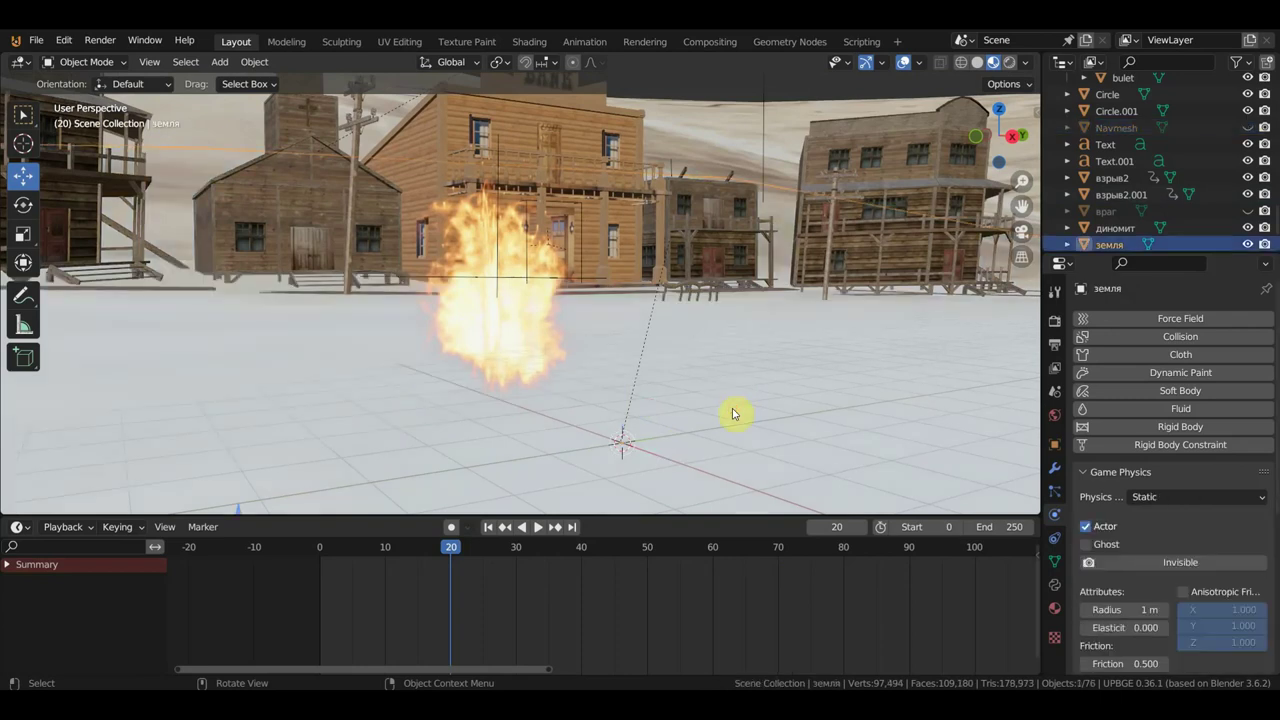
key("h")
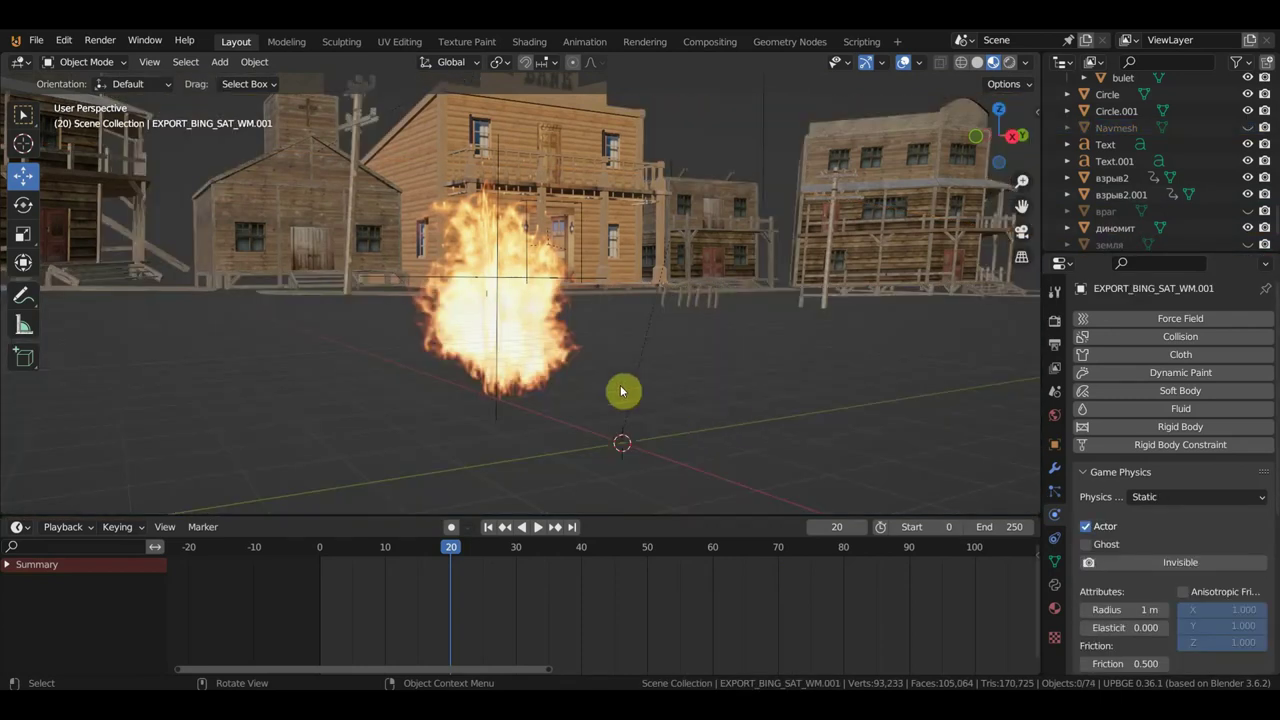
mouse_move(623, 391)
middle_mouse_down()
mouse_move(563, 391)
mouse_move(558, 364)
middle_mouse_up()
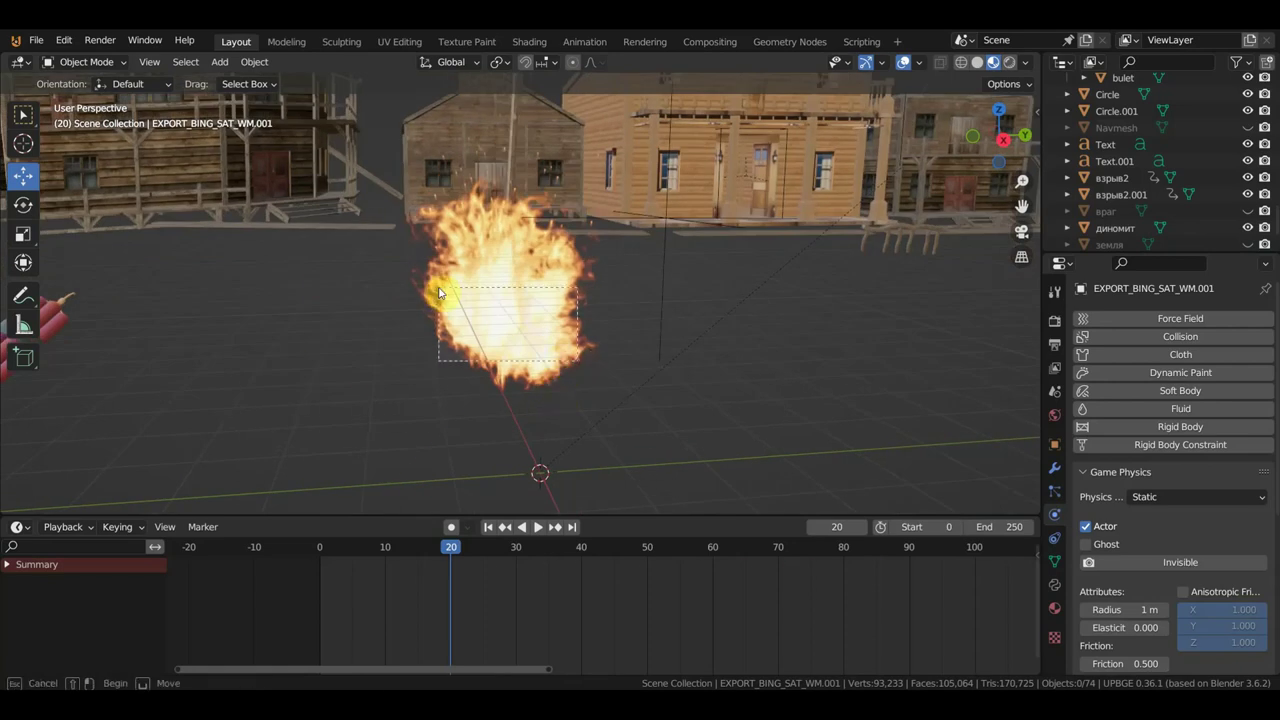
Step: Select both fire planes with взрыв2.001 active and remove the leftover взрыв2
left_click_drag(440, 300, 475, 305)
left_click(547, 307, "shift")
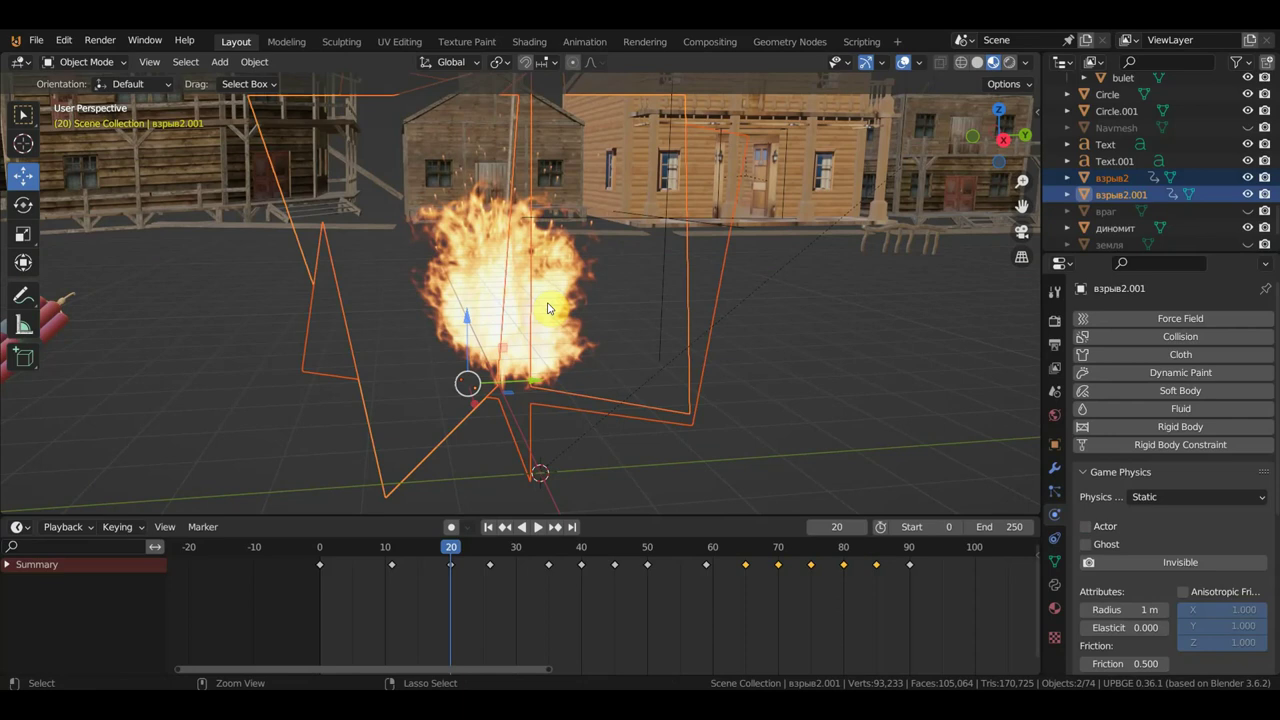
key("ctrl+j")
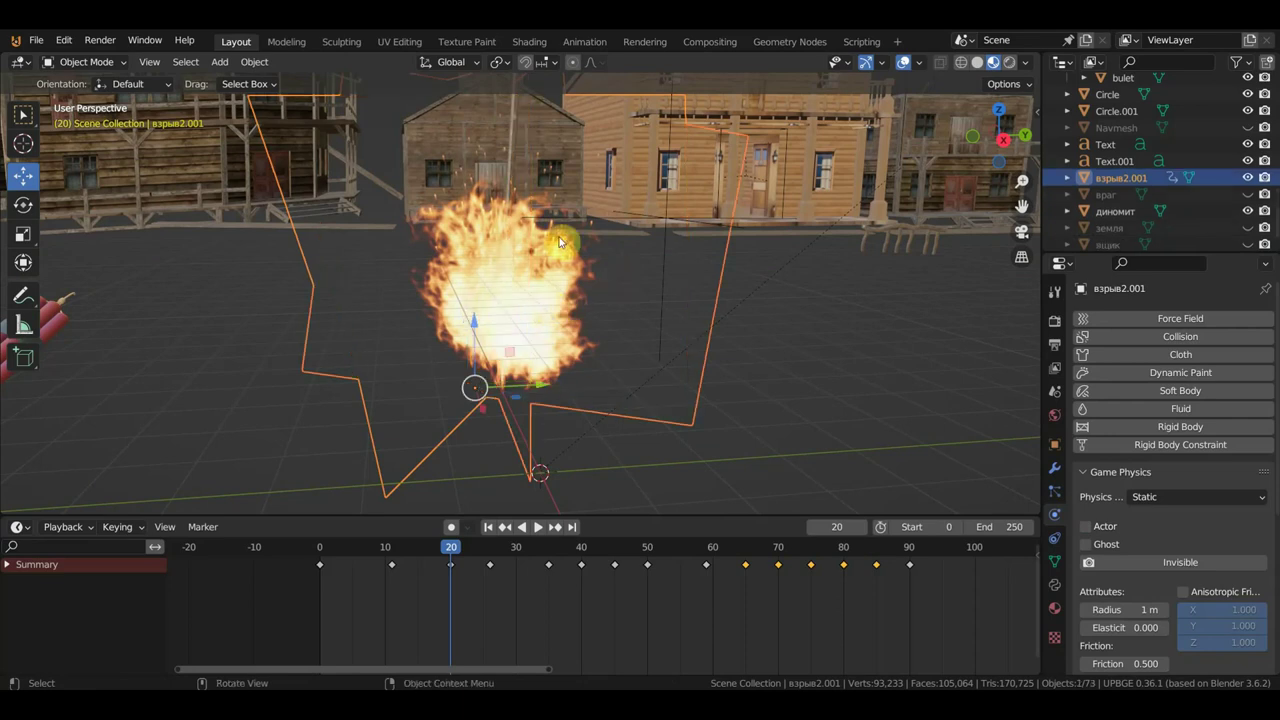
Step: Scrub and play the fire animation, reset to frame 0, and unhide all objects
mouse_move(449, 551)
left_mouse_down()
mouse_move(396, 550)
mouse_move(716, 572)
left_mouse_up()
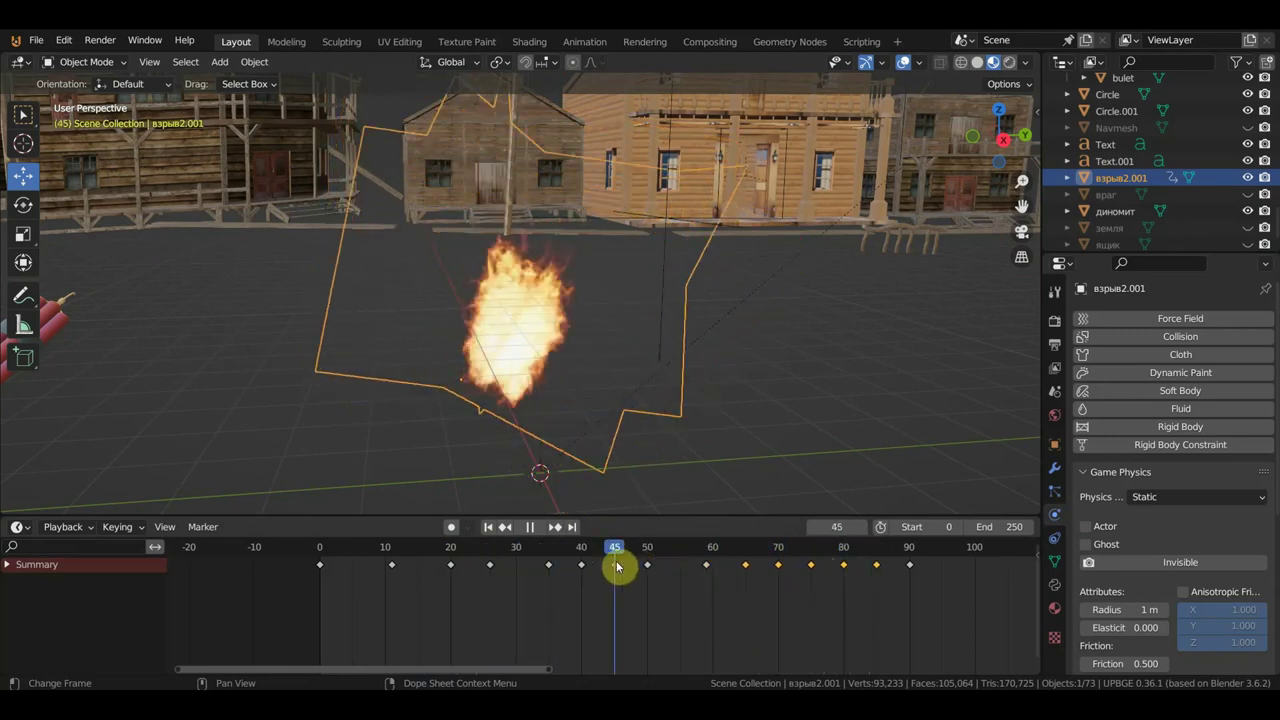
left_click_drag(716, 572, 445, 555)
mouse_move(455, 495)
middle_mouse_down()
mouse_move(626, 368)
mouse_move(755, 367)
middle_mouse_up()
key("space")
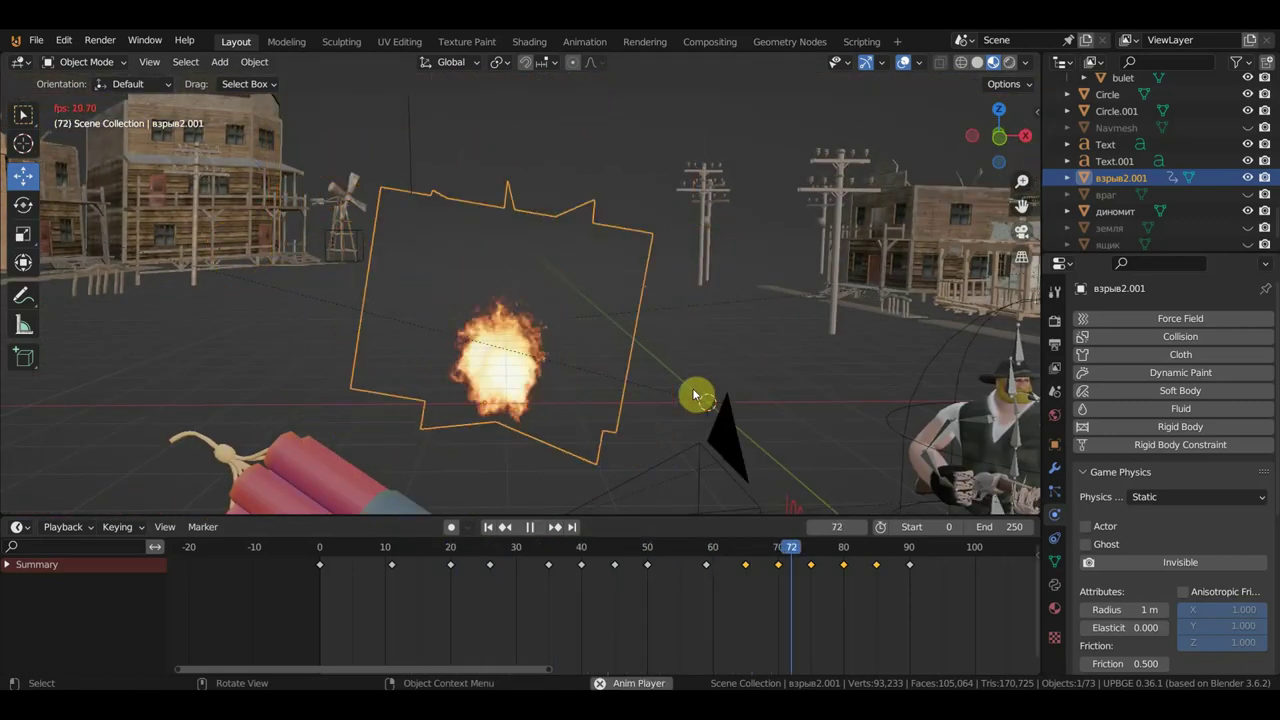
key("space")
key("space")
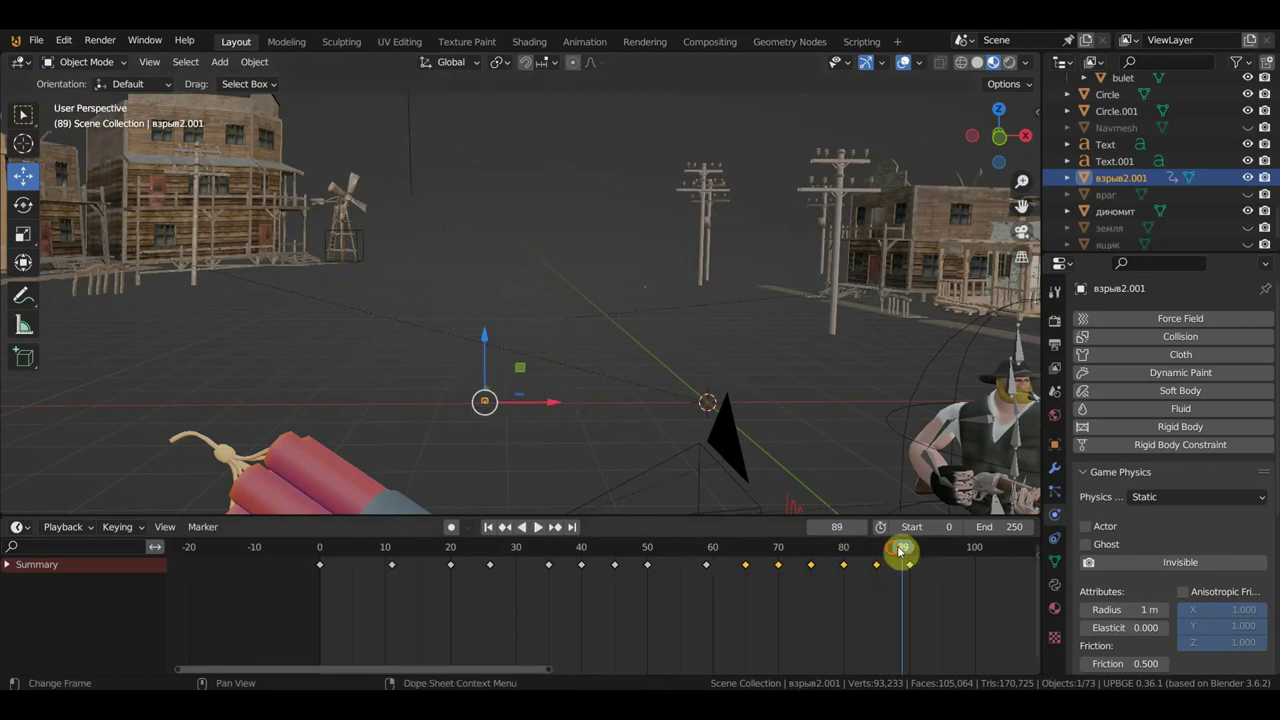
left_click_drag(903, 551, 294, 536)
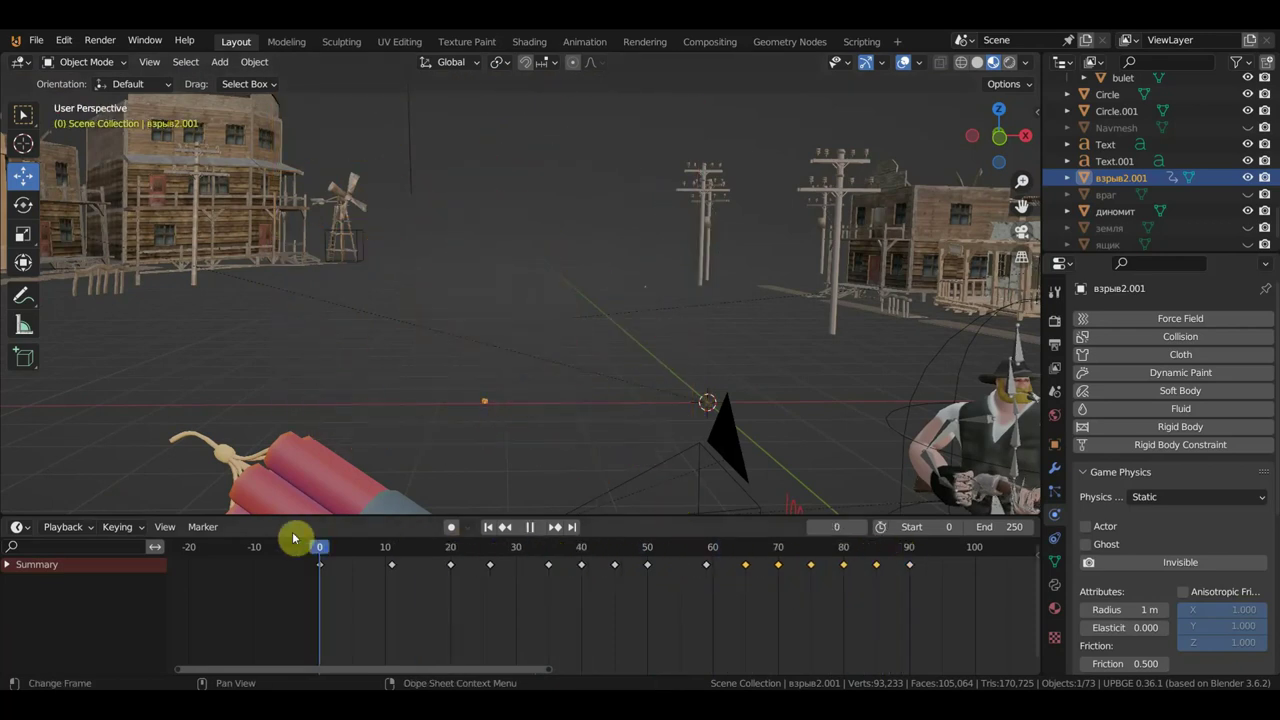
key("space")
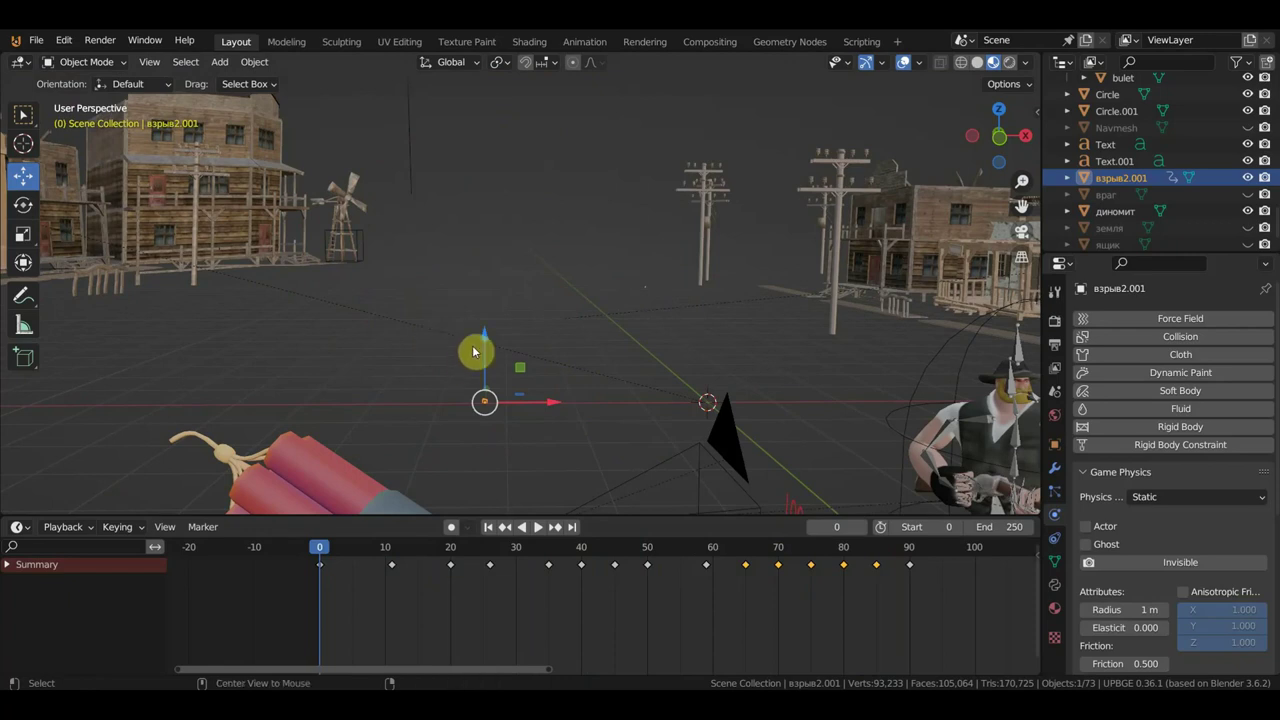
key("alt+h")
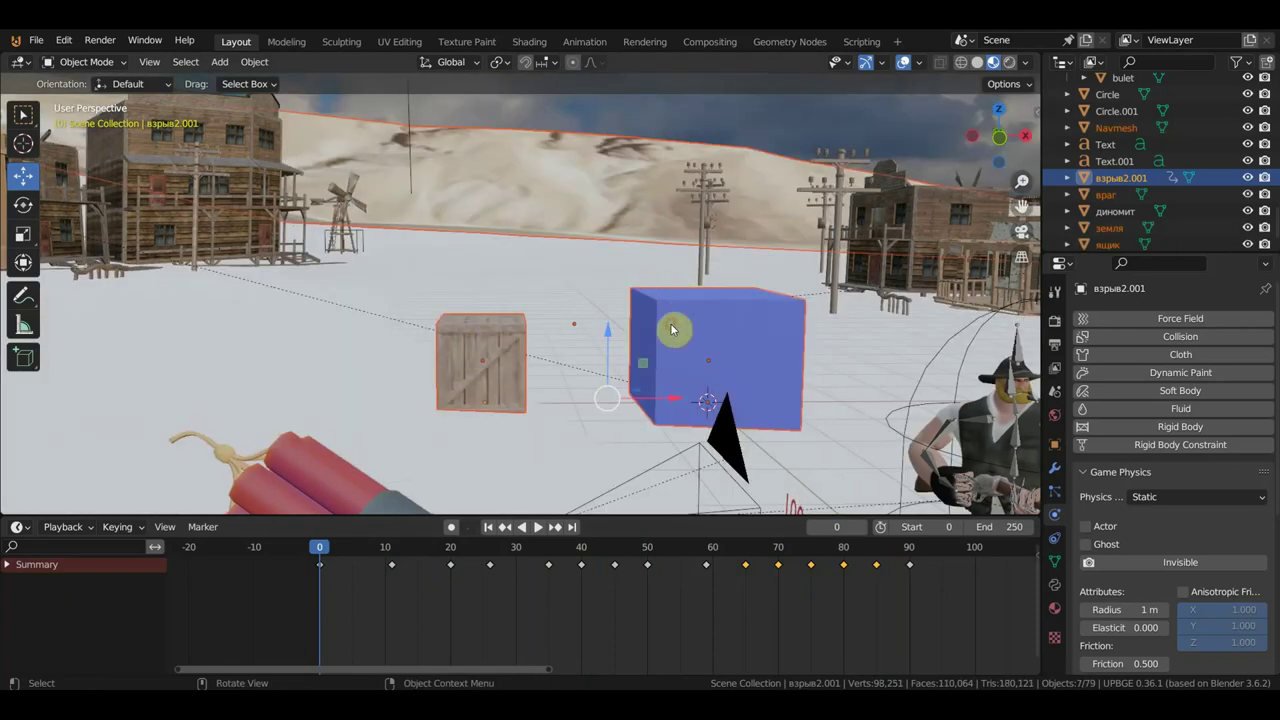
Step: Hide the blue враг cube
left_click(674, 326)
key("h")
scroll(689, 346, "down", 3)
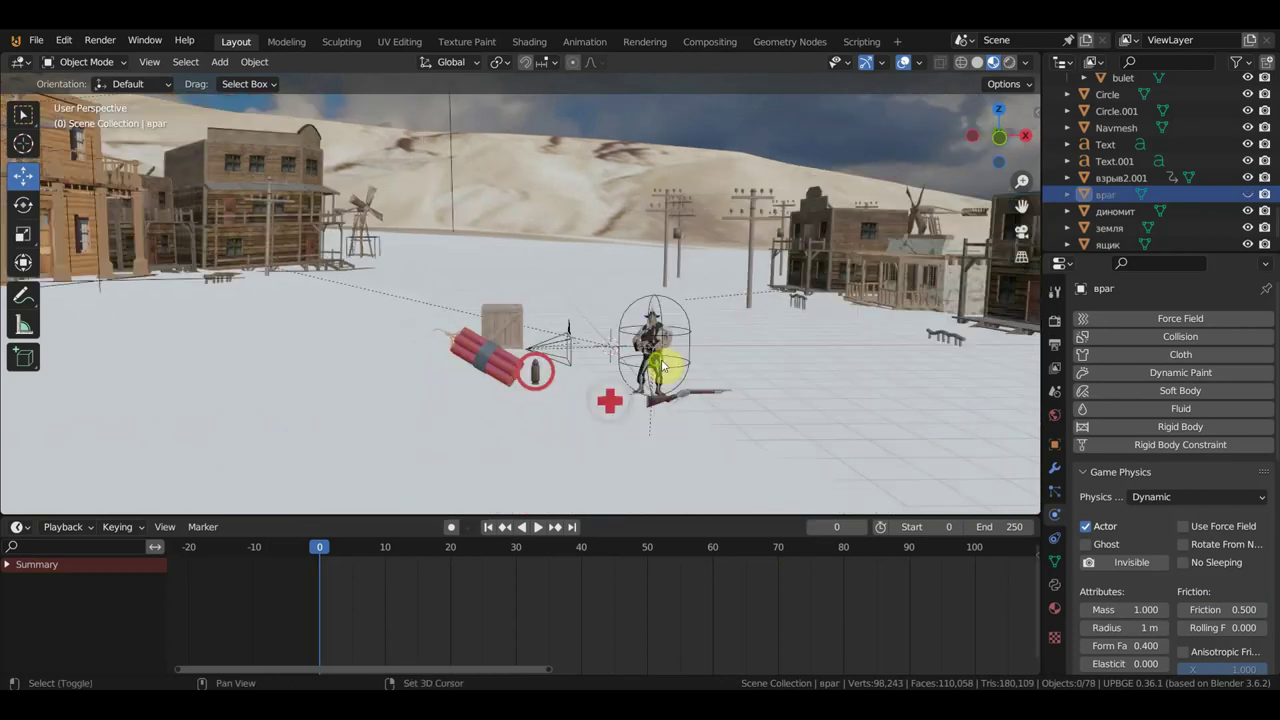
scroll(654, 371, "down", 3)
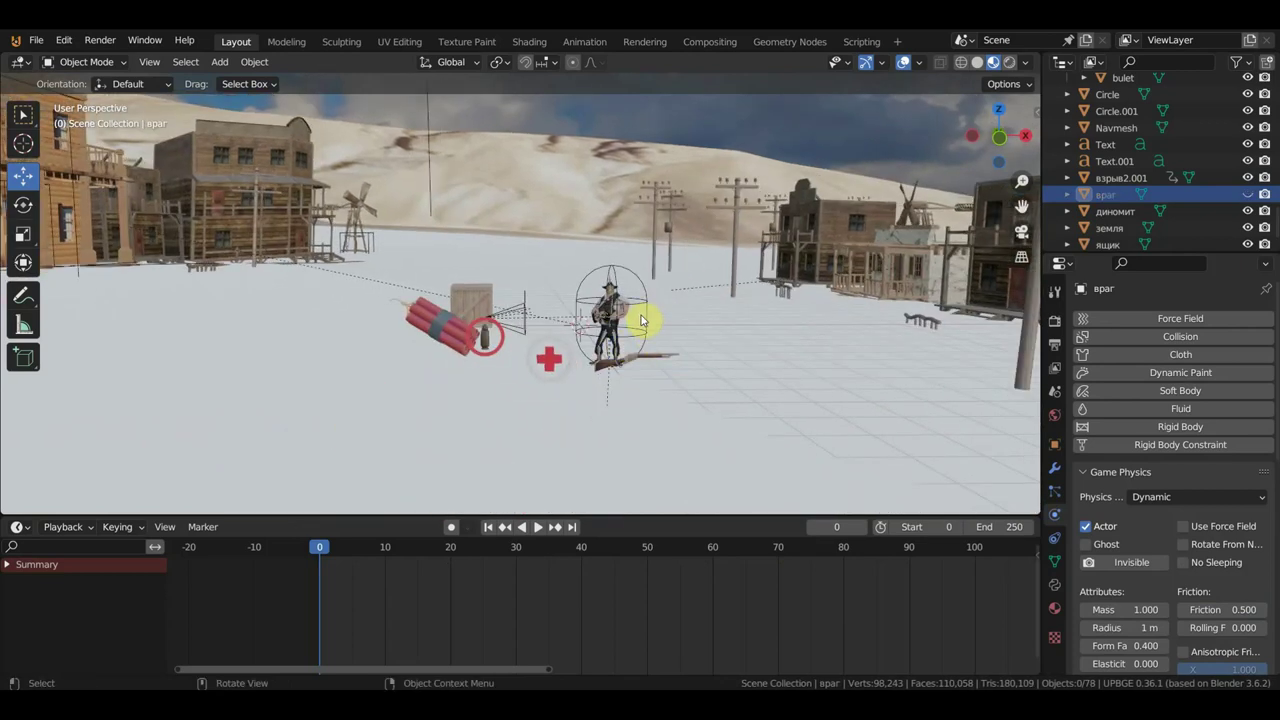
Step: Fly the scene camera into position behind the cowboy using walk navigation
key("KP_0")
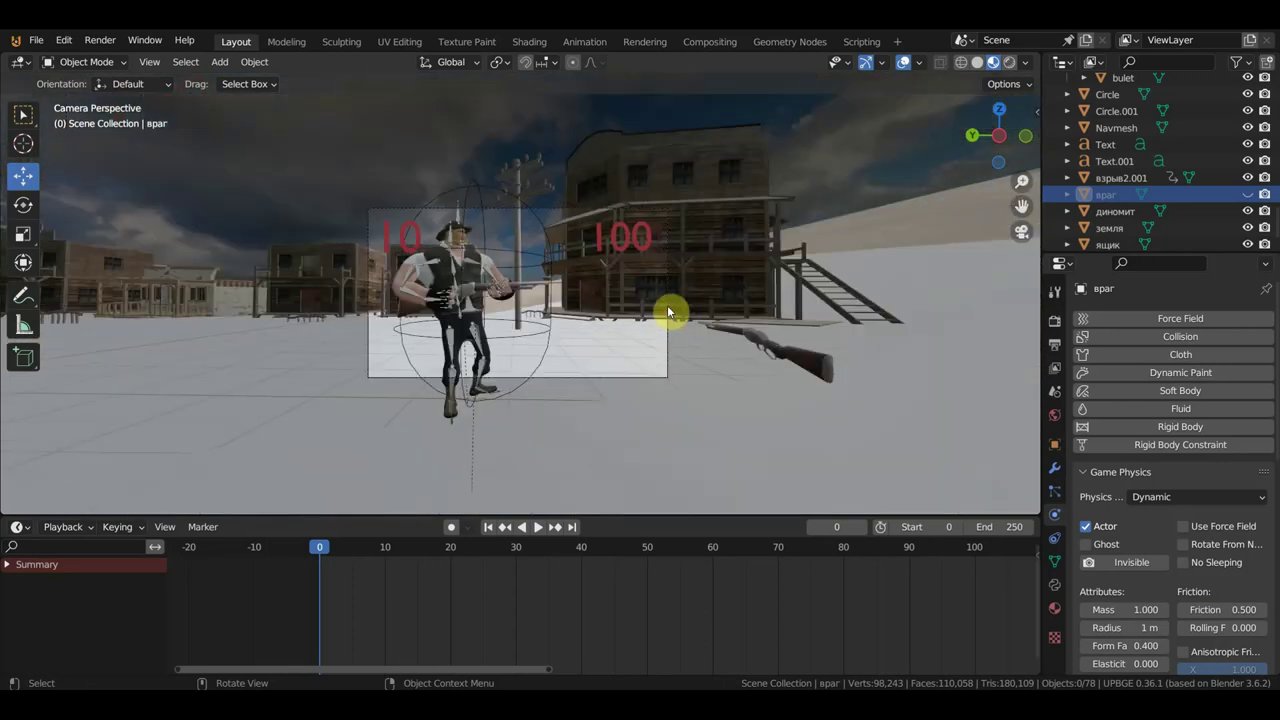
left_click(667, 313)
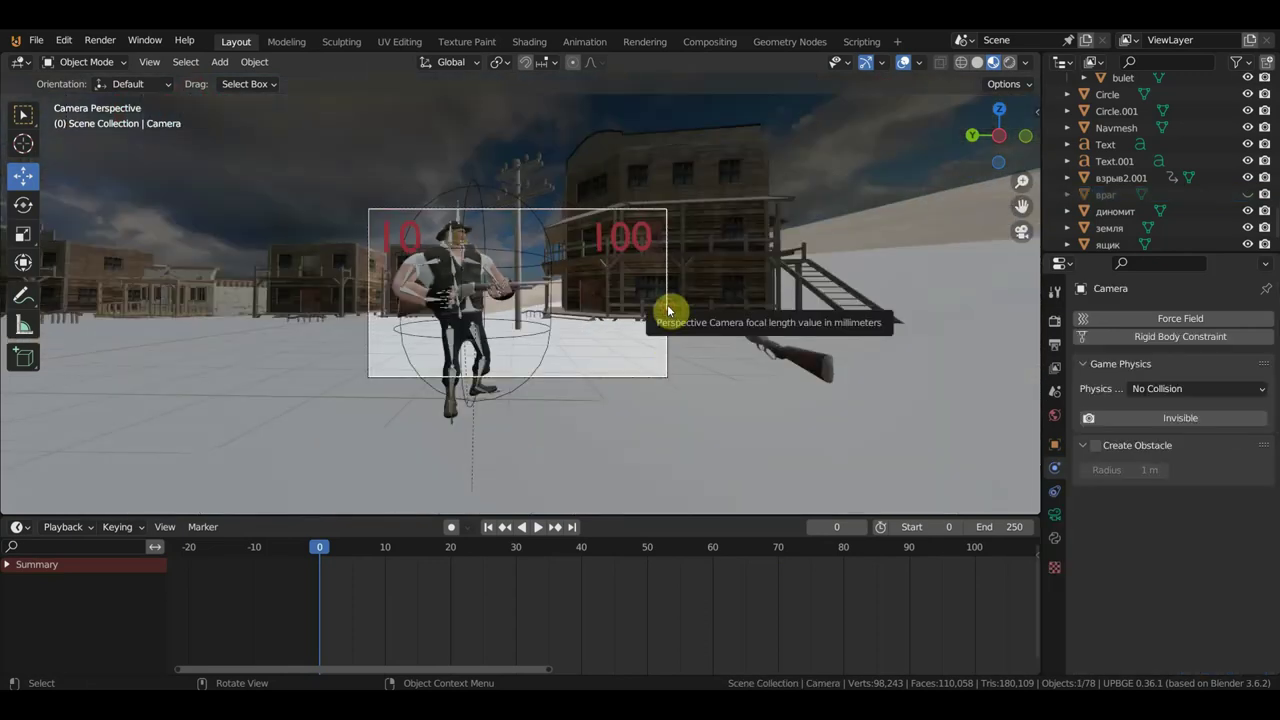
key("shift+grave")
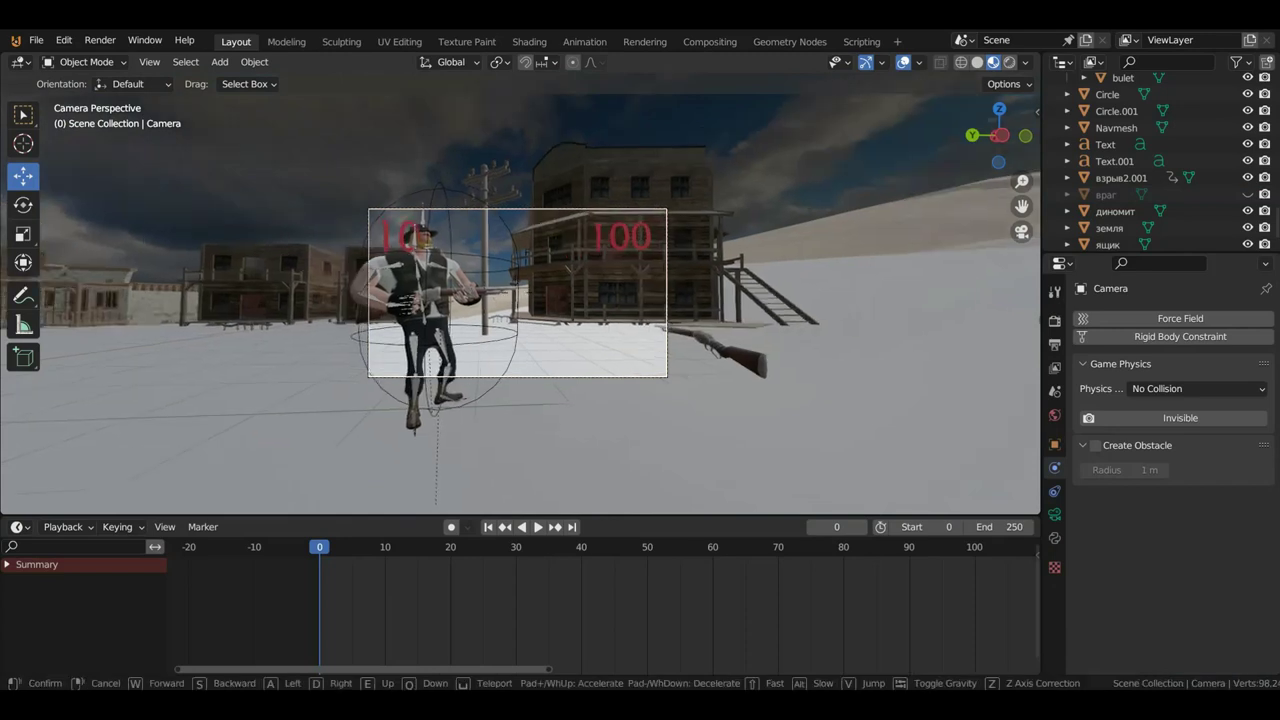
key("w")
key("w")
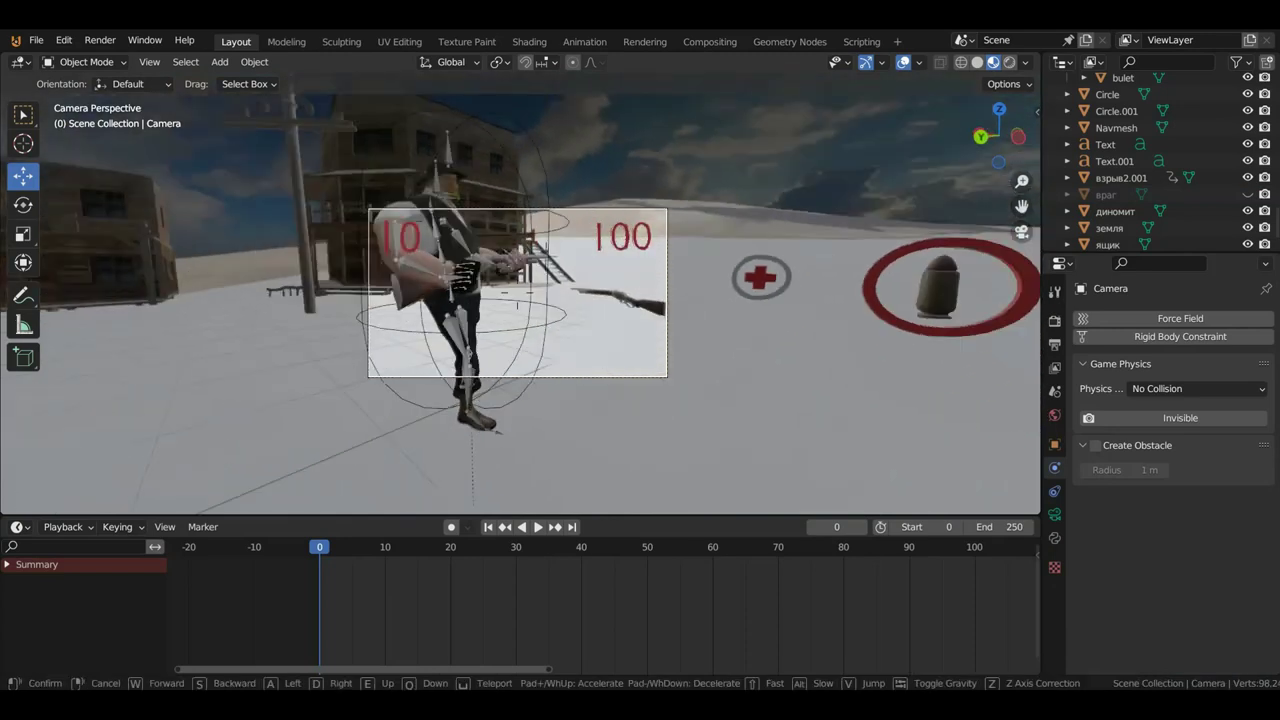
key("w")
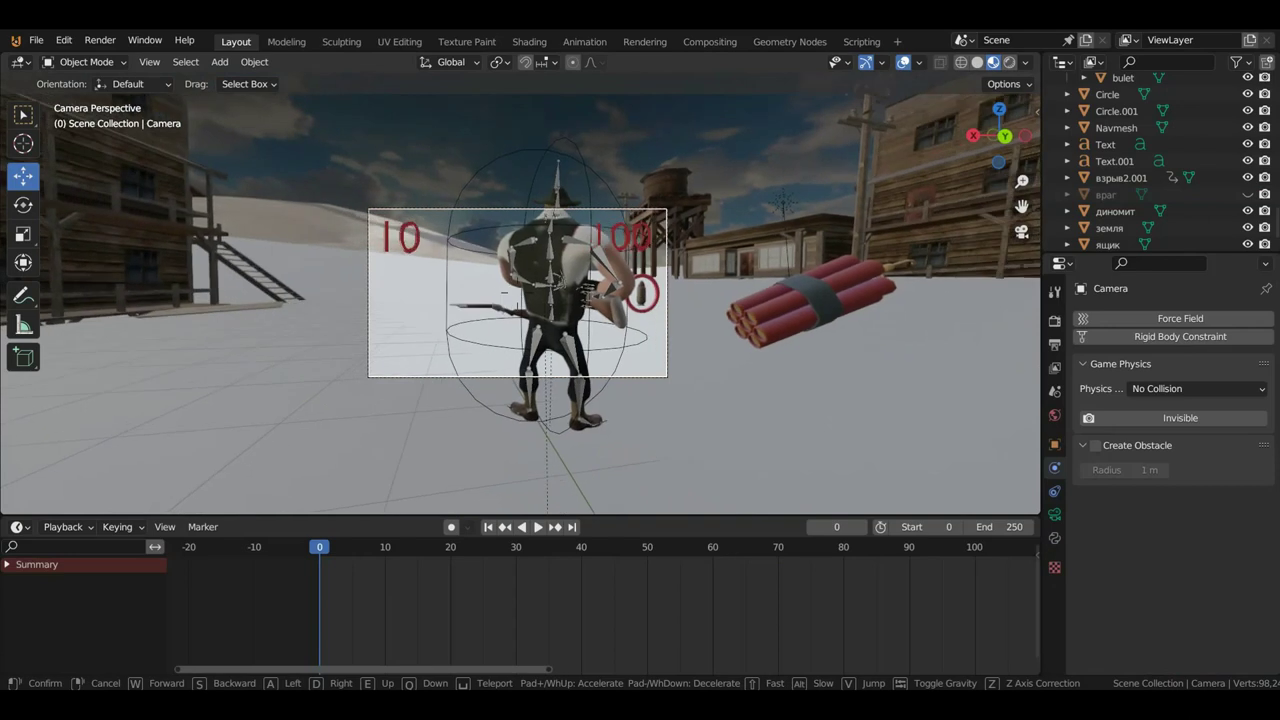
key("s")
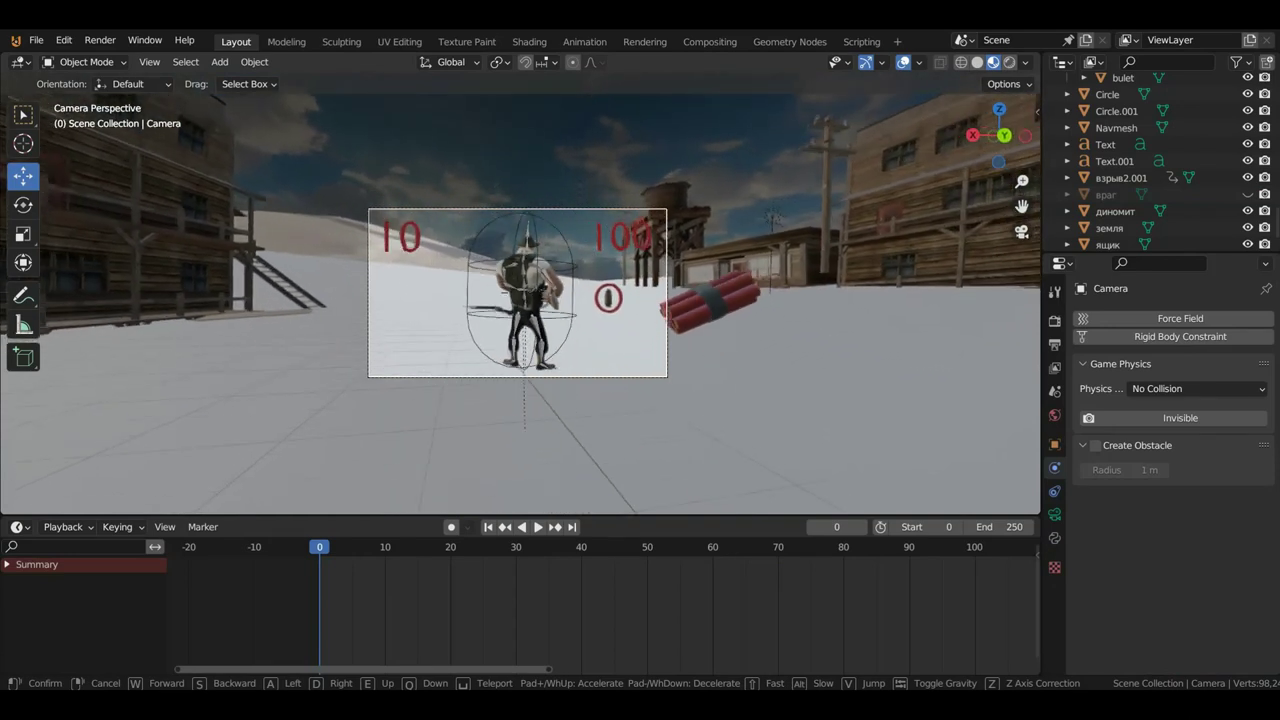
left_click(798, 306)
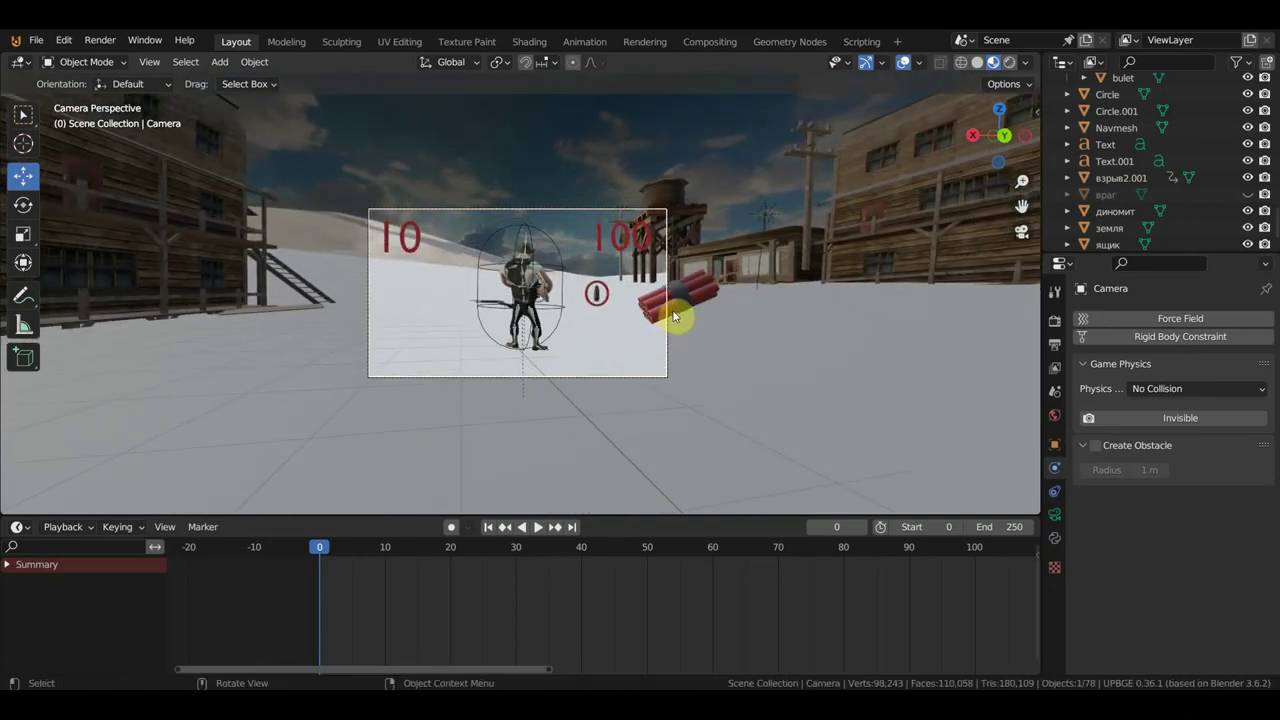
Step: Start the game with P to test the scene
scroll(760, 349, "up", 4)
scroll(760, 349, "up", 1)
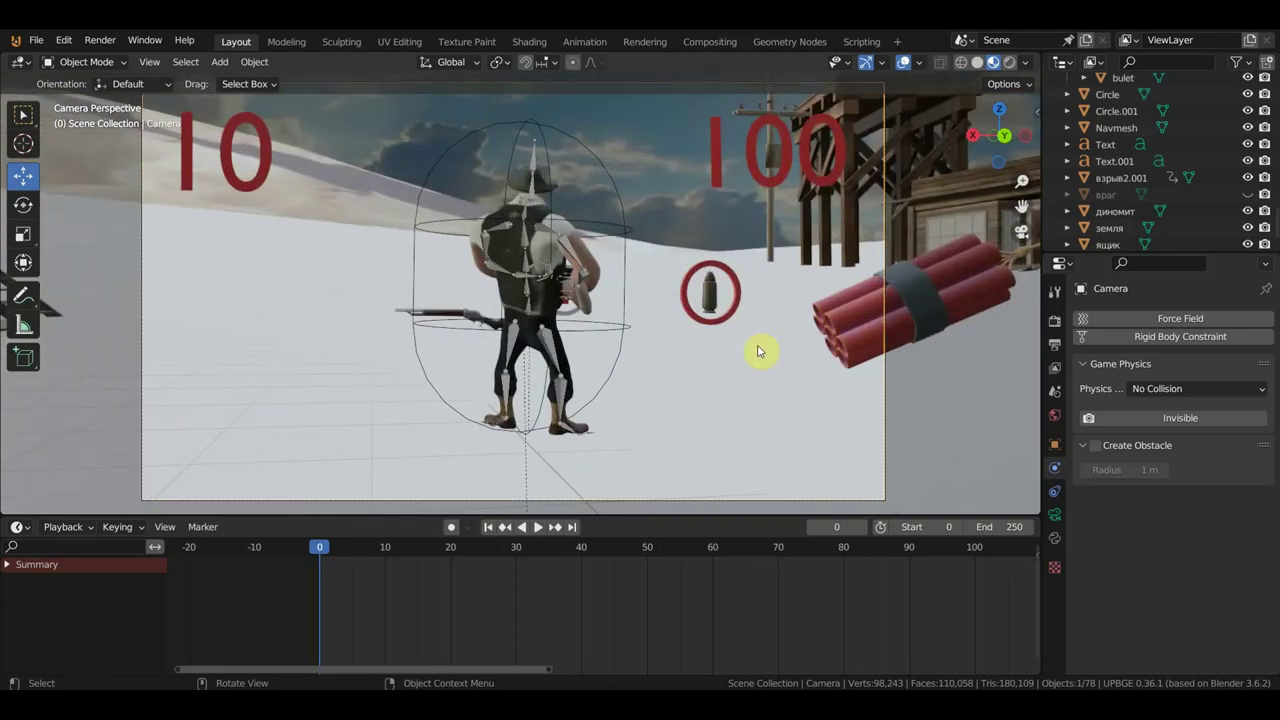
scroll(760, 349, "down", 1)
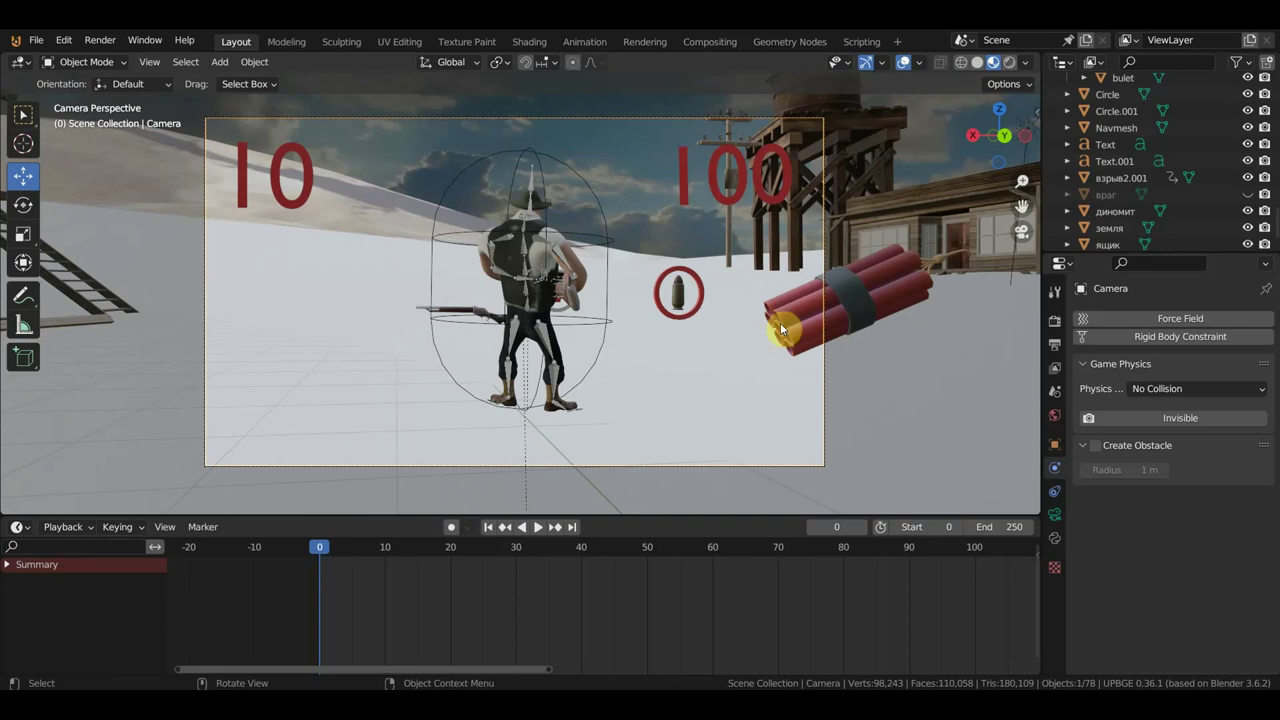
key("p")
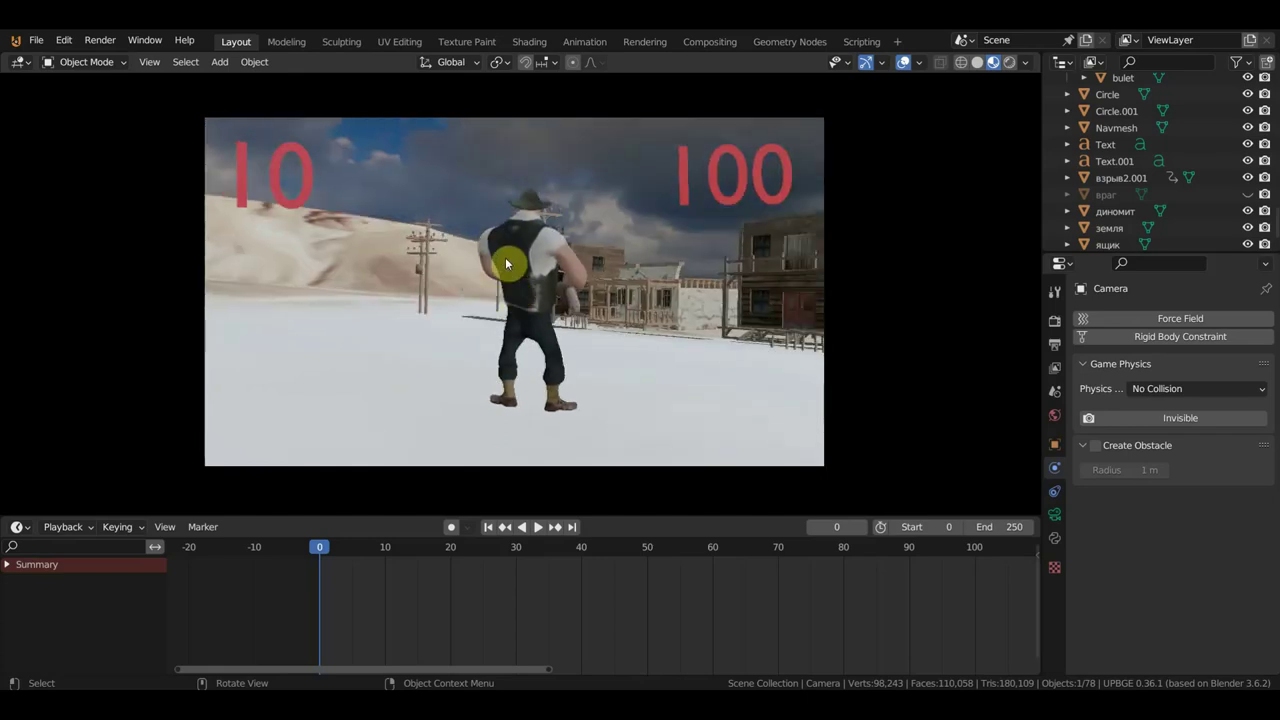
Step: Stop the game, enlarge the timeline, go to frame 21 and select the fire plane взрыв2.001
key("Escape")
mouse_move(528, 281)
middle_mouse_down()
mouse_move(551, 313)
mouse_move(574, 311)
mouse_move(534, 314)
middle_mouse_up()
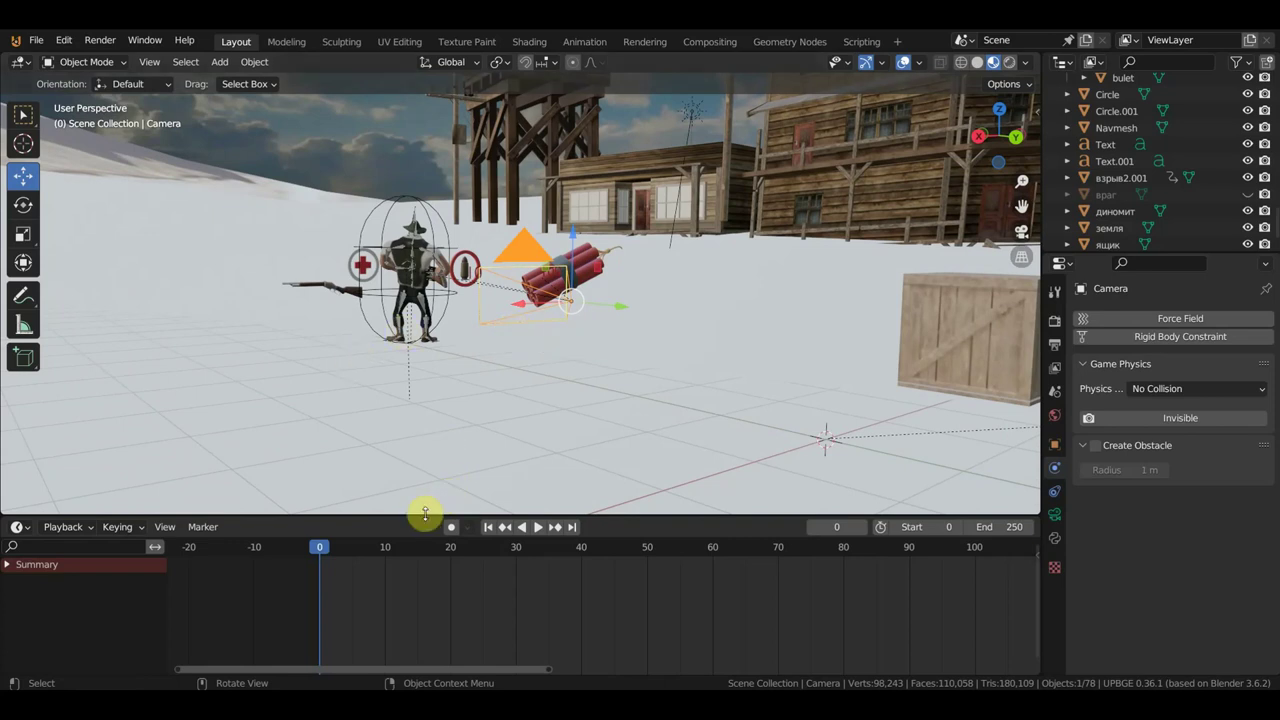
left_click_drag(425, 516, 423, 385)
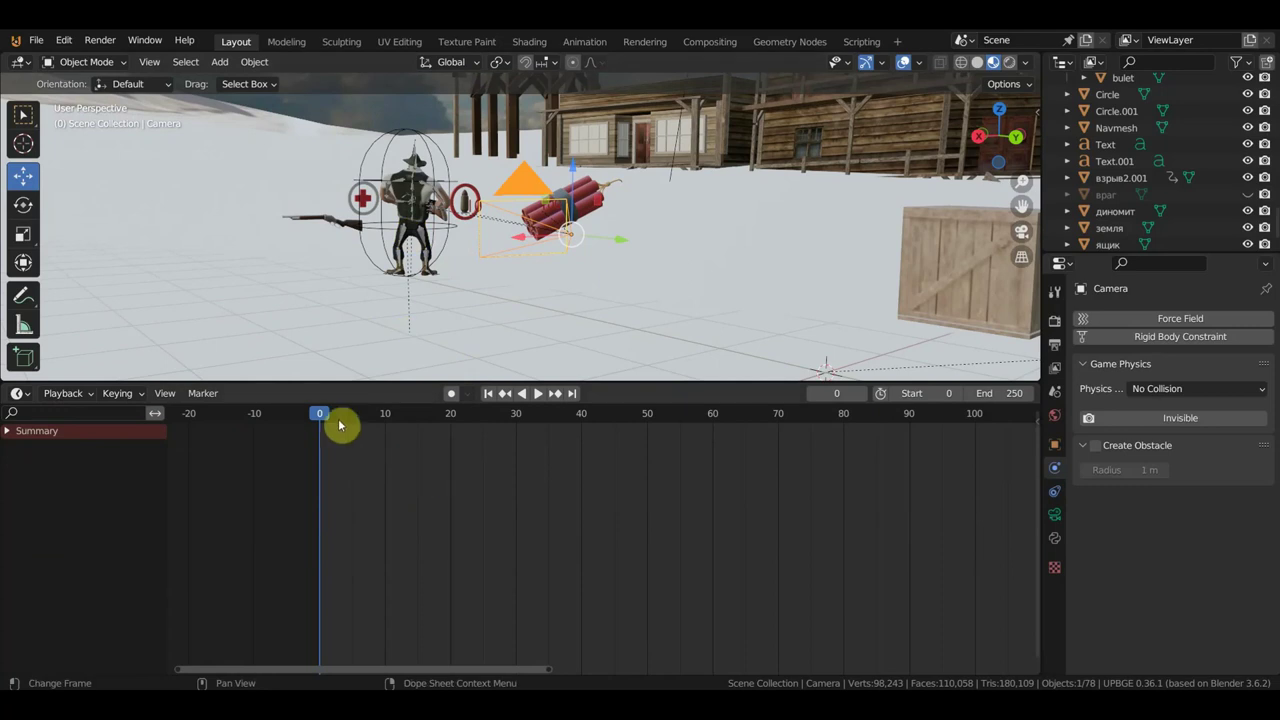
left_click_drag(339, 425, 456, 425)
mouse_move(563, 222)
middle_mouse_down()
mouse_move(857, 252)
mouse_move(683, 283)
middle_mouse_up()
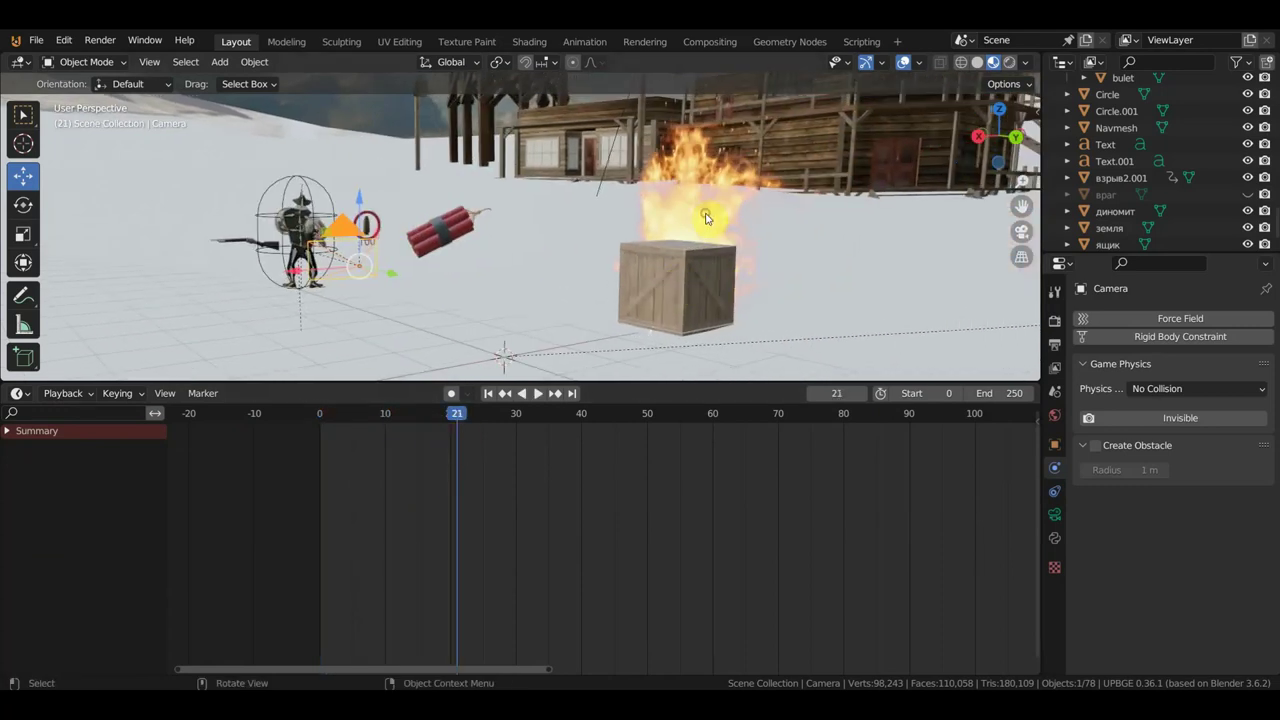
left_click(706, 218)
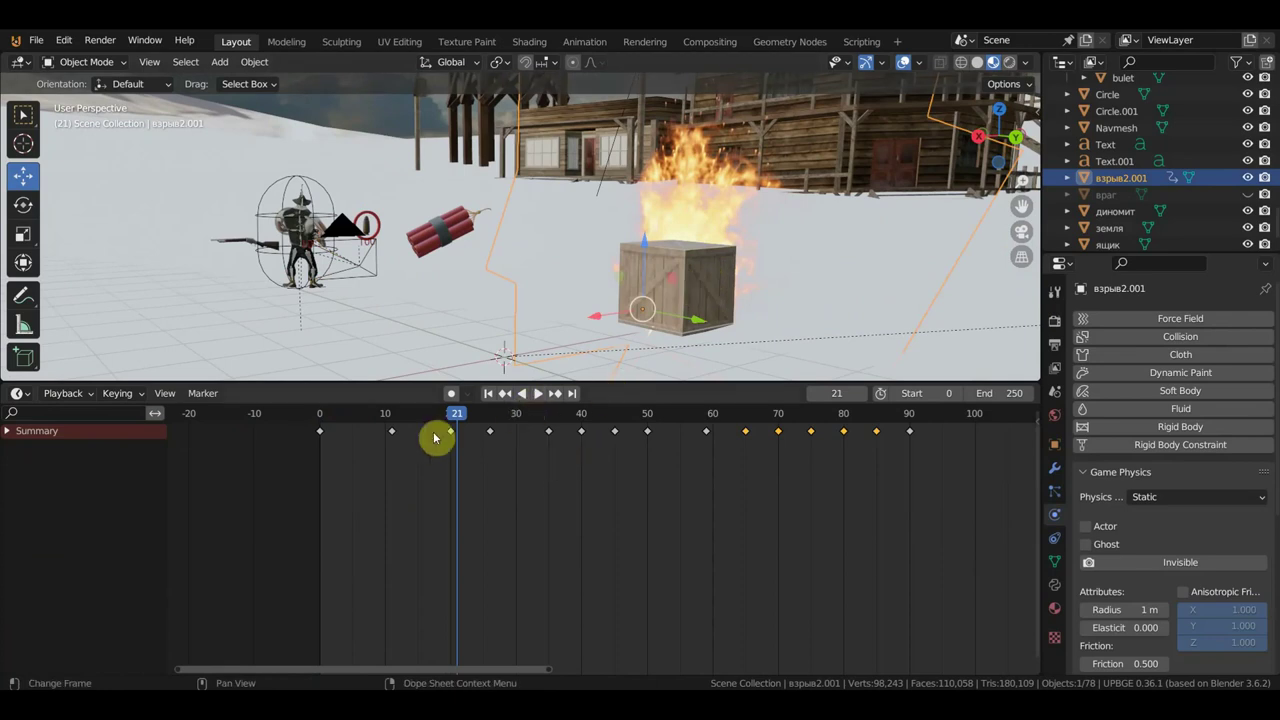
Step: Switch the timeline to the Action Editor and assign action взрыв.002 to the fire plane
left_click(24, 396)
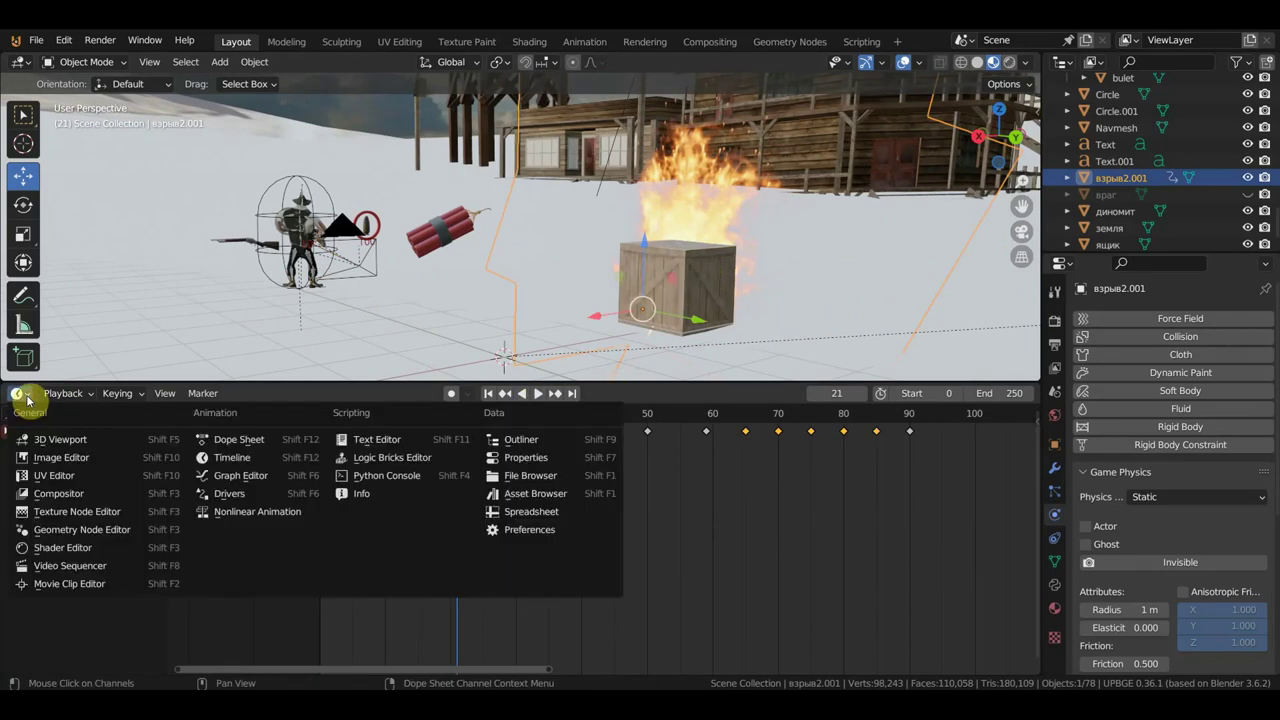
left_click(255, 440)
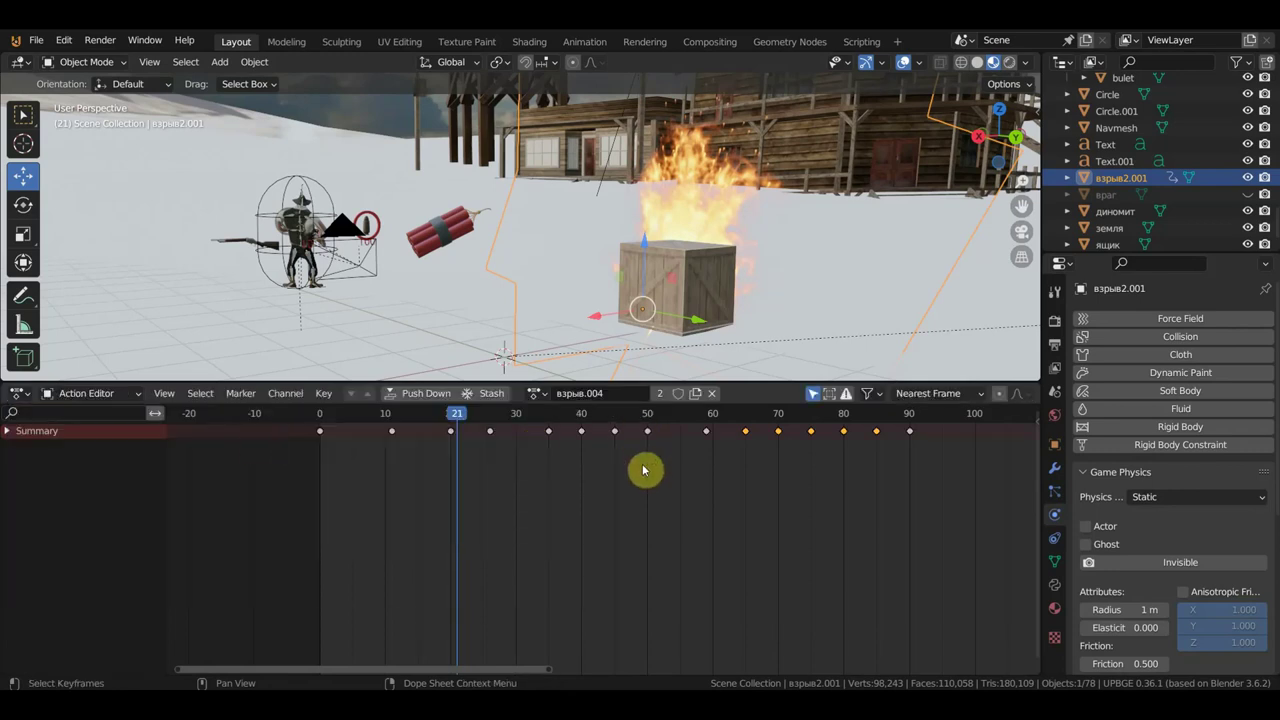
left_click(606, 393)
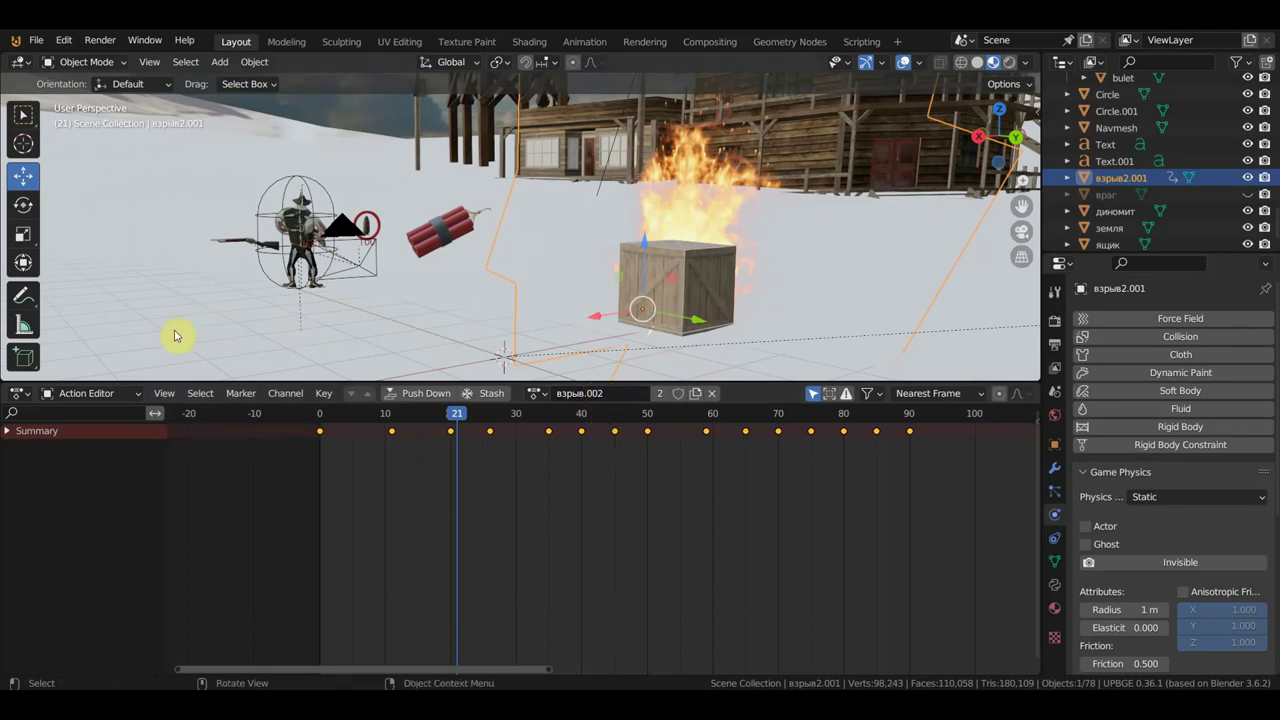
left_click(21, 393)
left_click(21, 393)
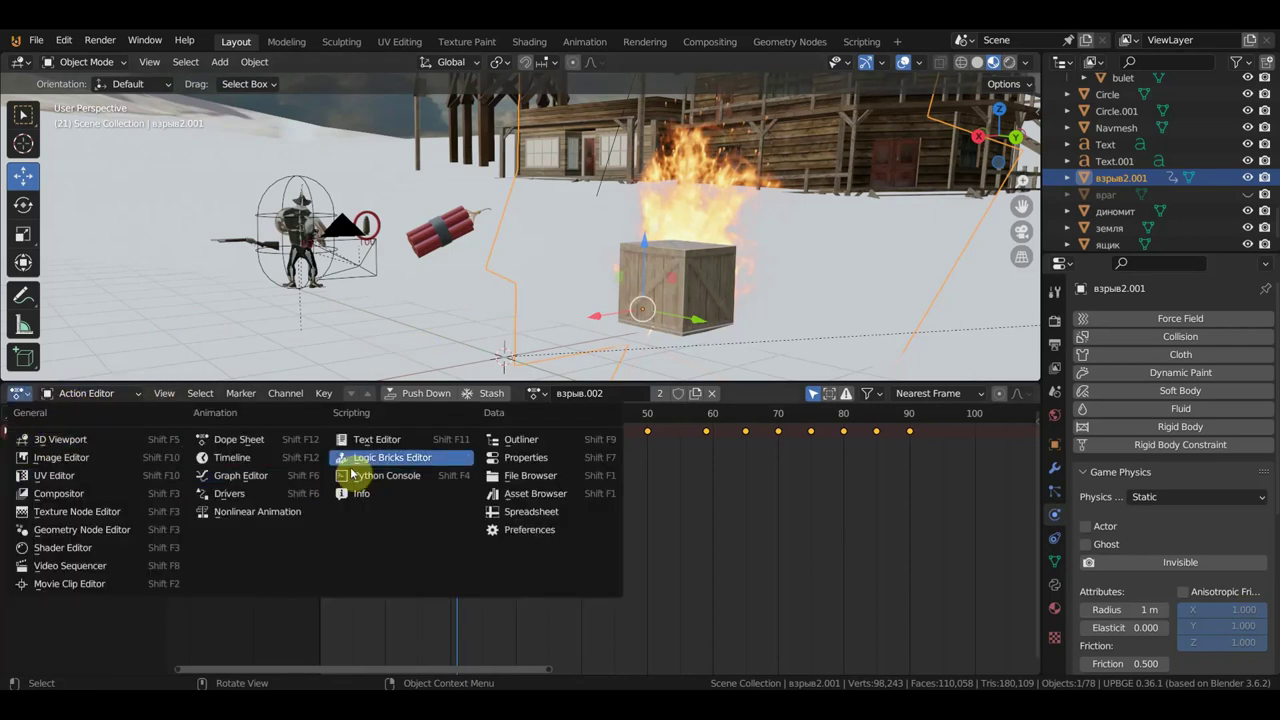
Step: Show the Logic Bricks Editor, pull the view back from the crate, and run a quick game test
left_click(382, 455)
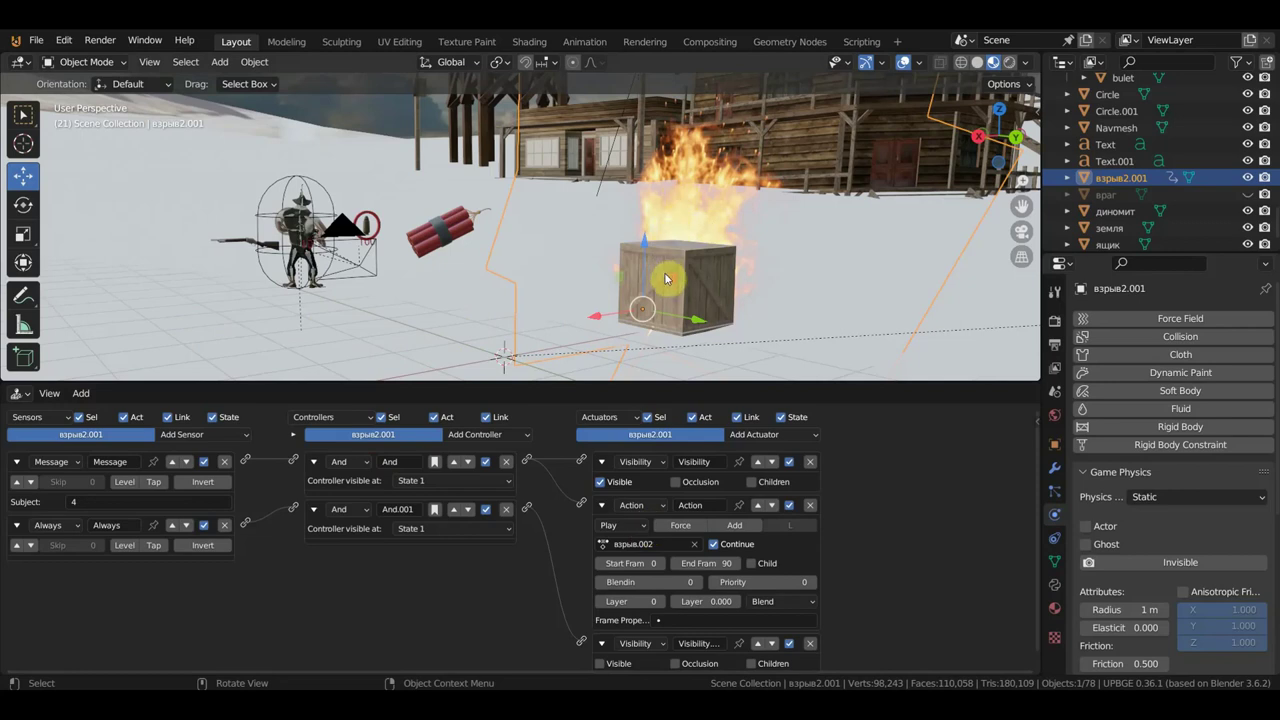
middle_click_drag(665, 278, 660, 257)
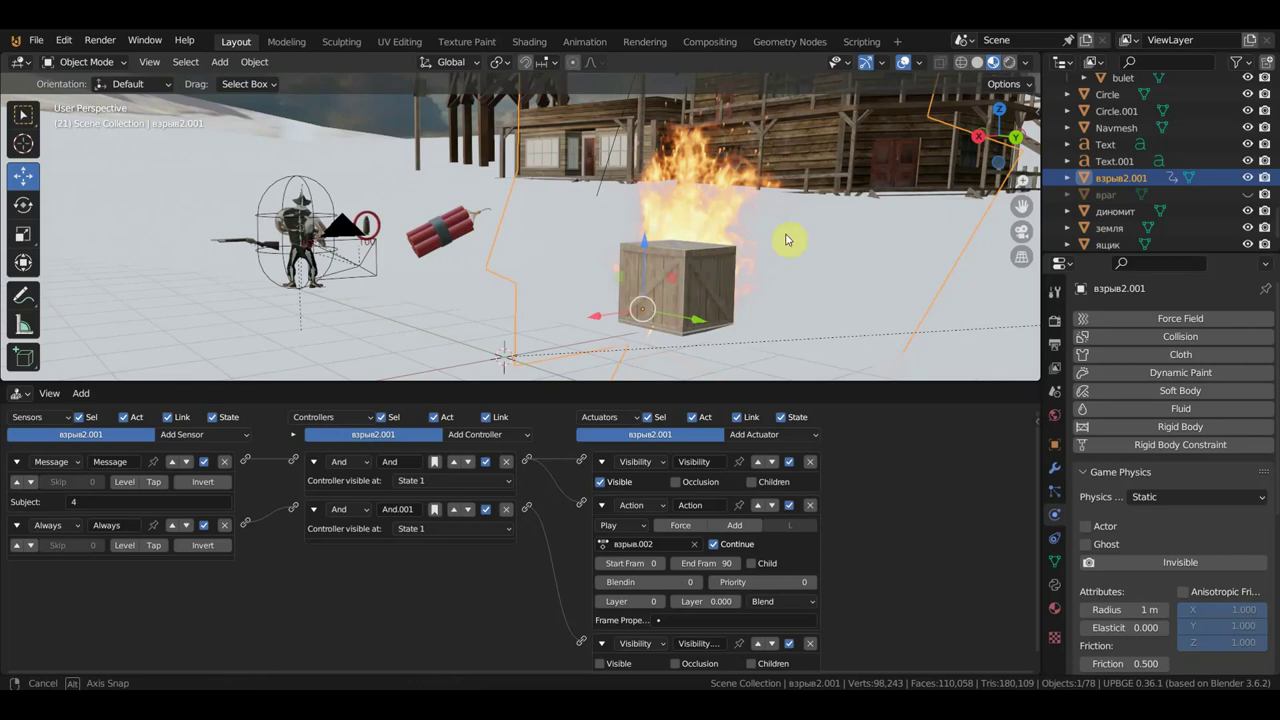
middle_click_drag(786, 240, 533, 233)
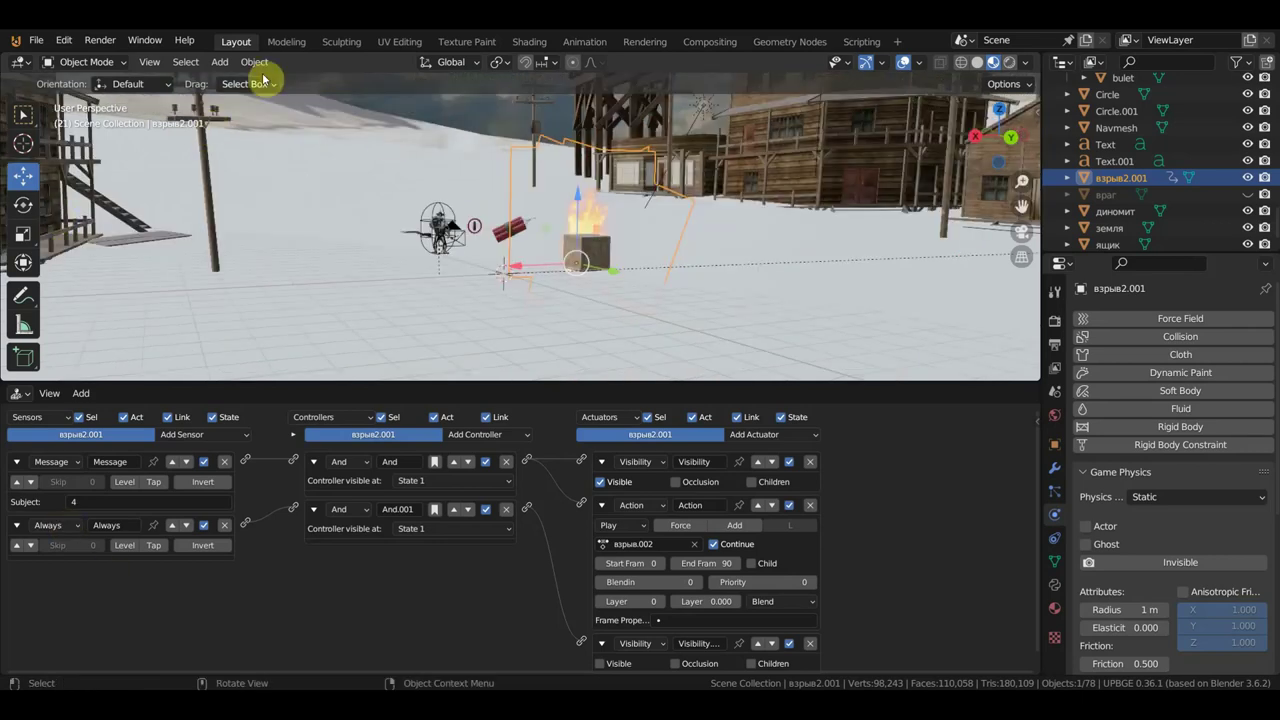
scroll(533, 233, "up", 2)
scroll(543, 234, "up", 2)
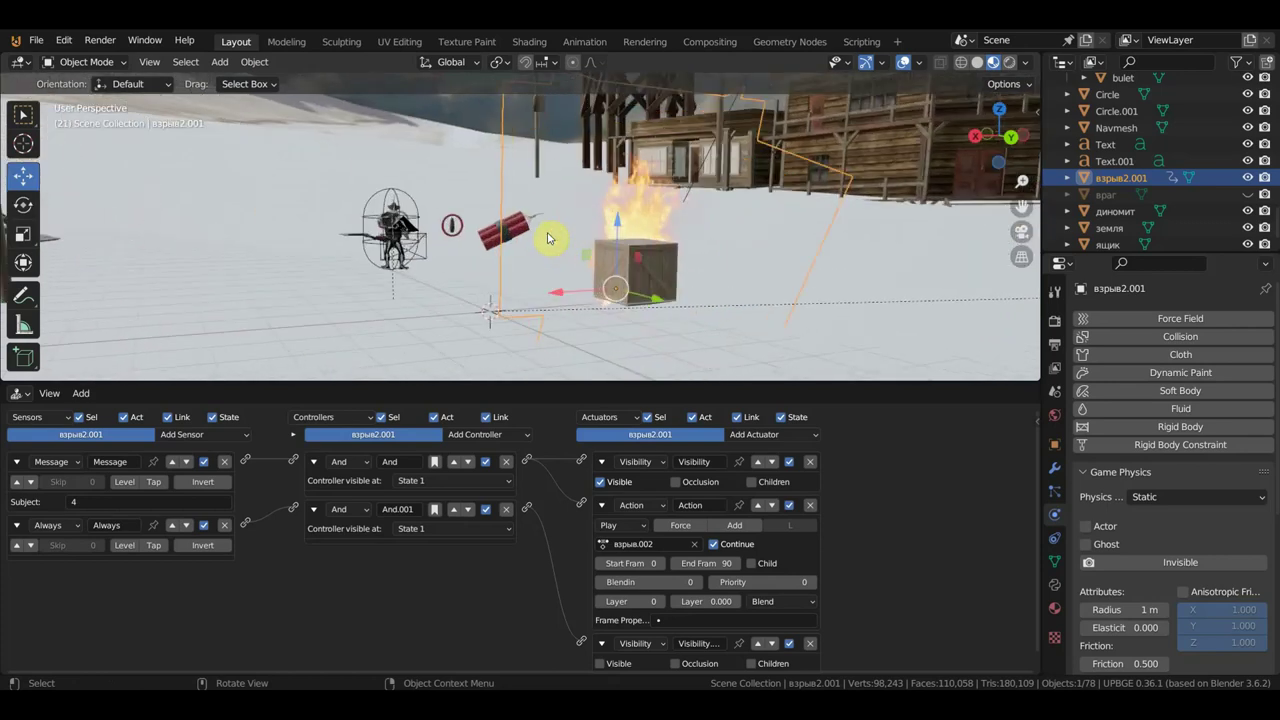
scroll(549, 234, "up", 1)
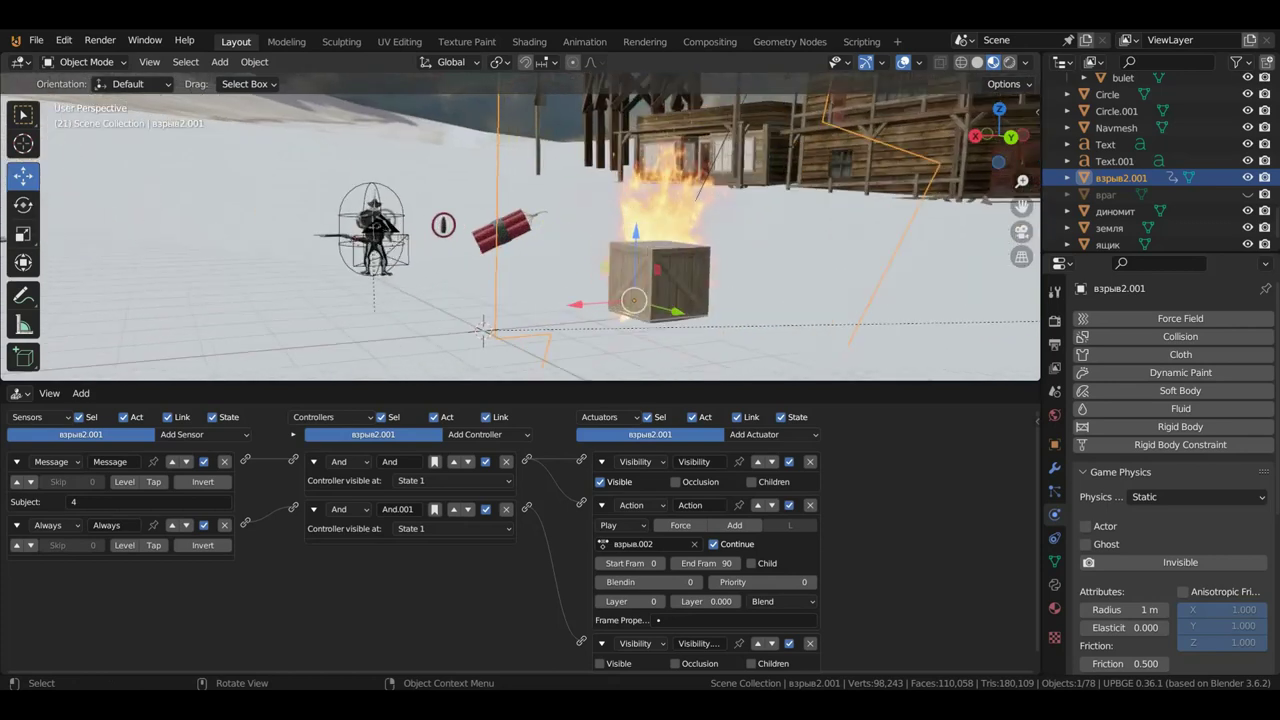
key("p")
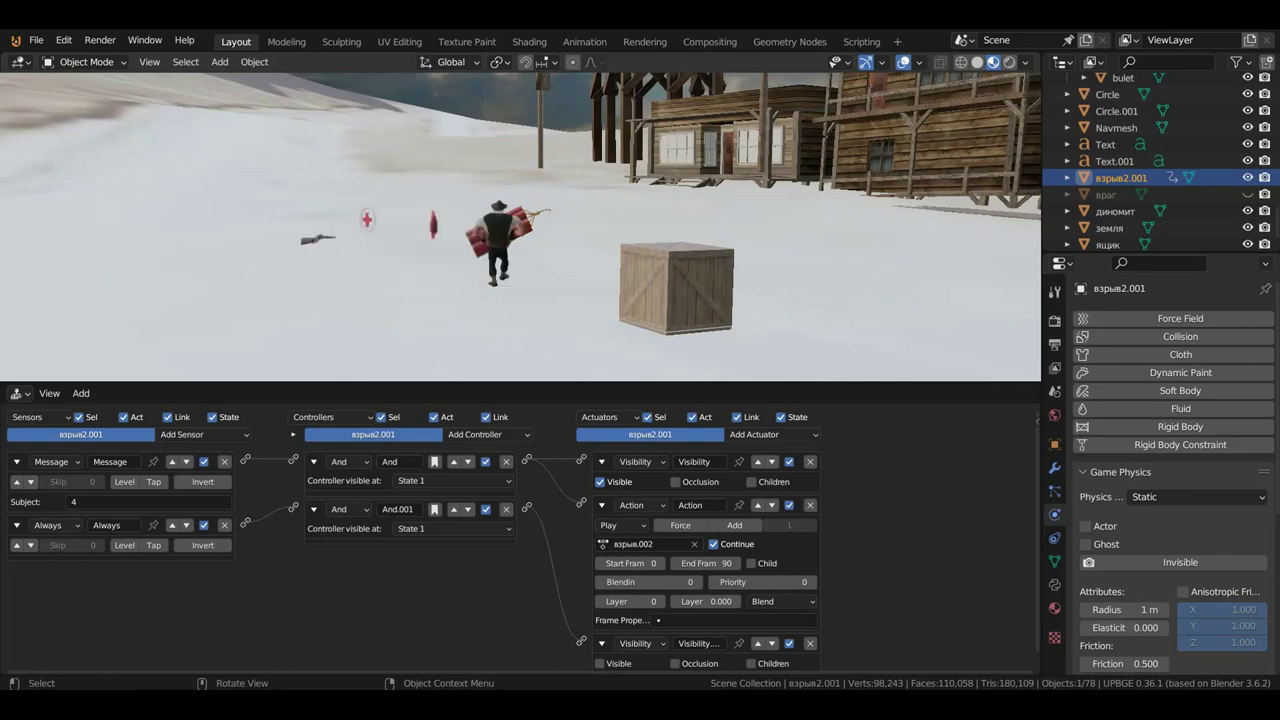
left_click(521, 233)
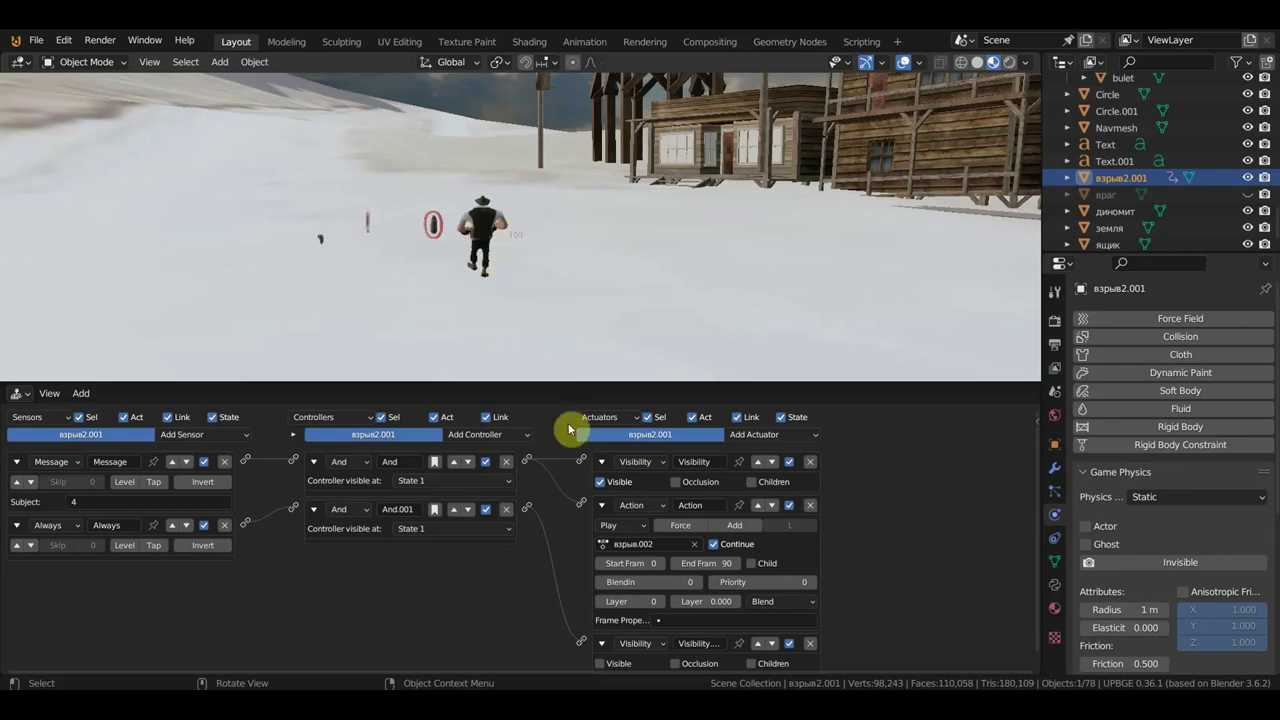
key("Escape")
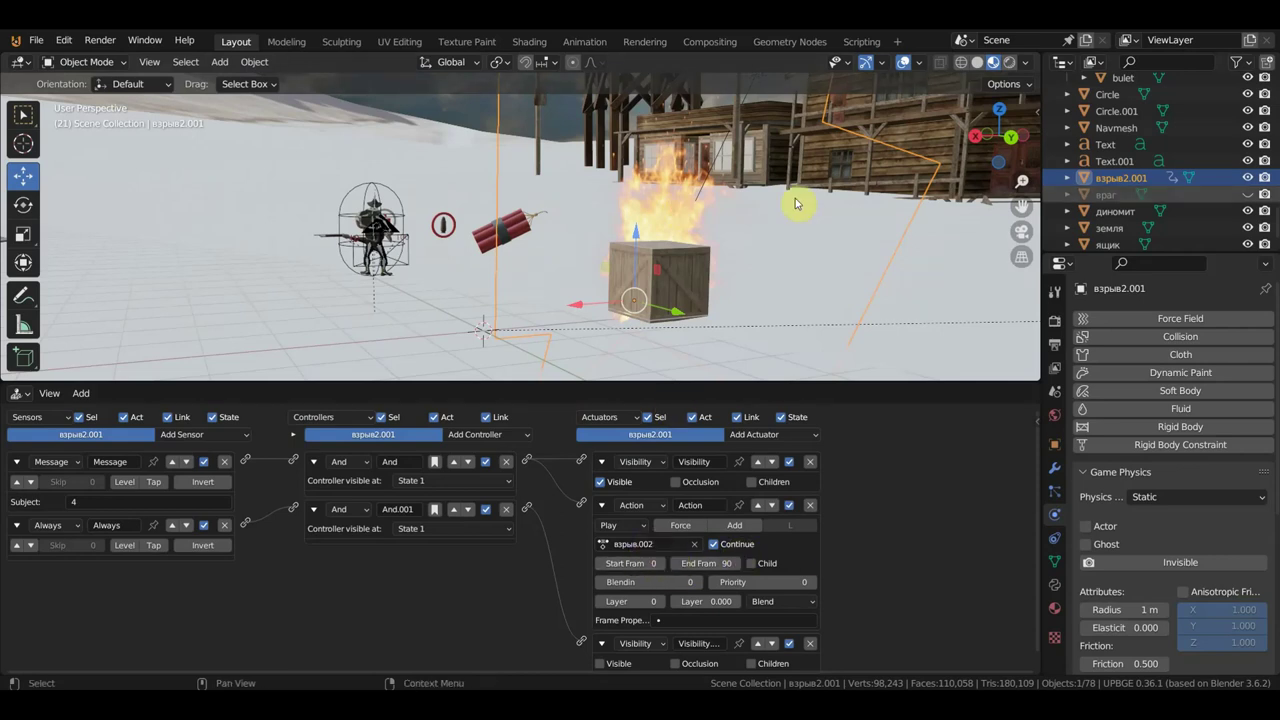
Step: Rename the fire plane взрыв2.001 to взрыв2 and run the game again to test it
double_click(1123, 183)
type("2")
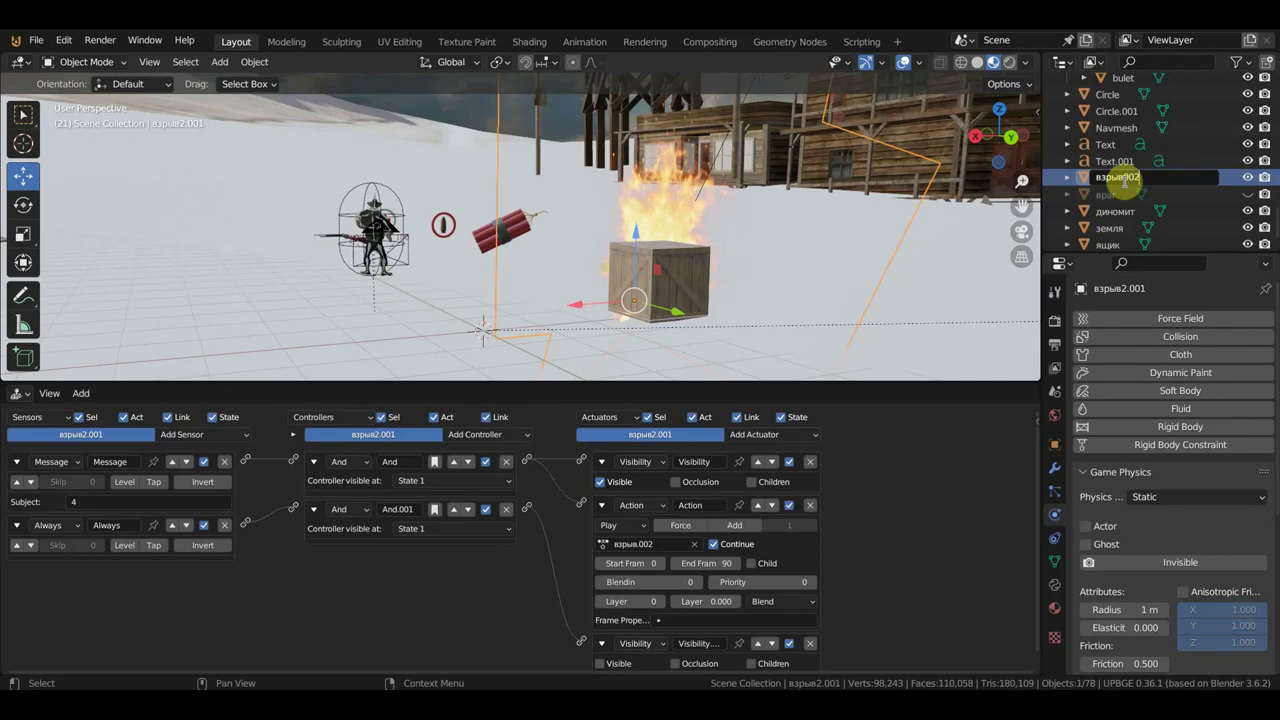
key("Return")
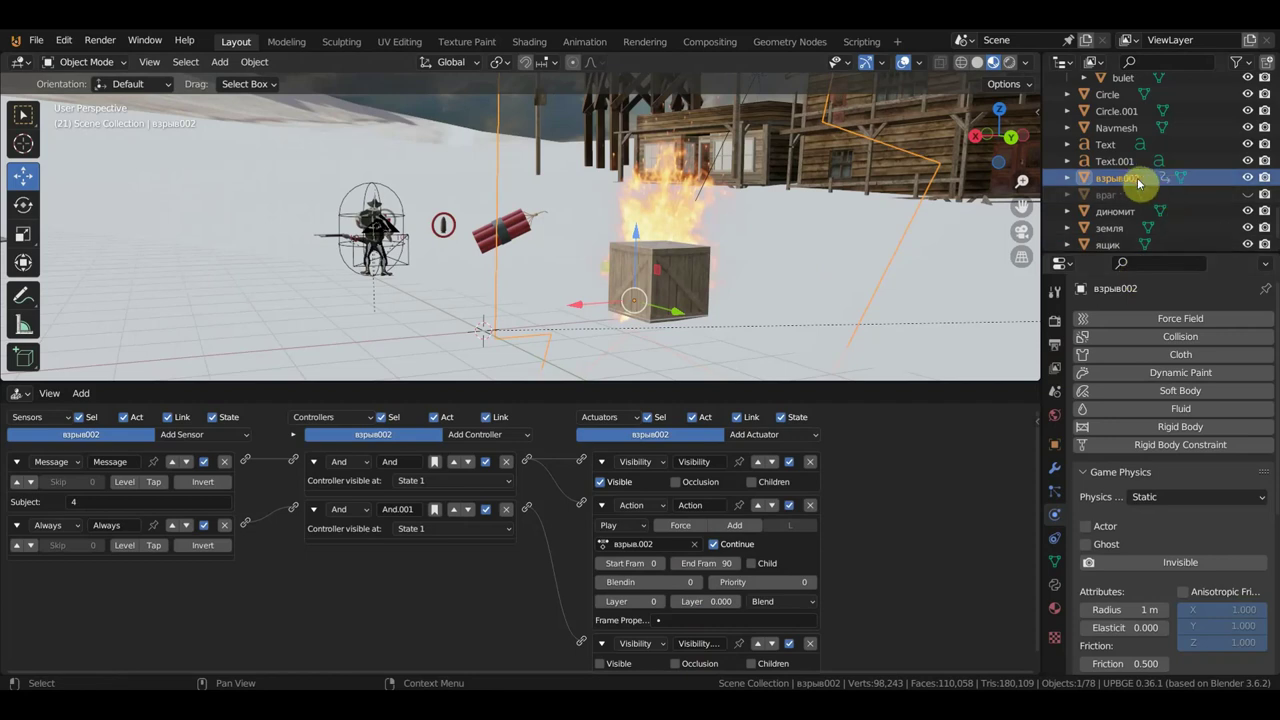
double_click(1136, 181)
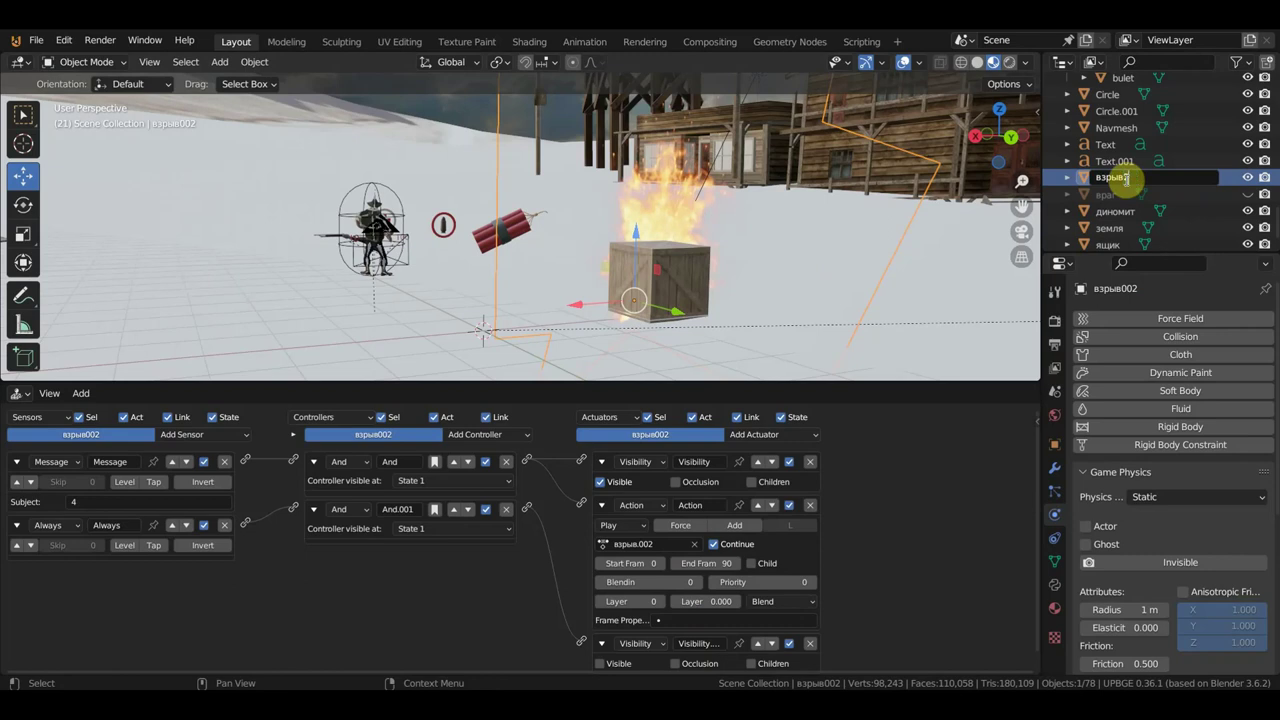
type("2")
key("Return")
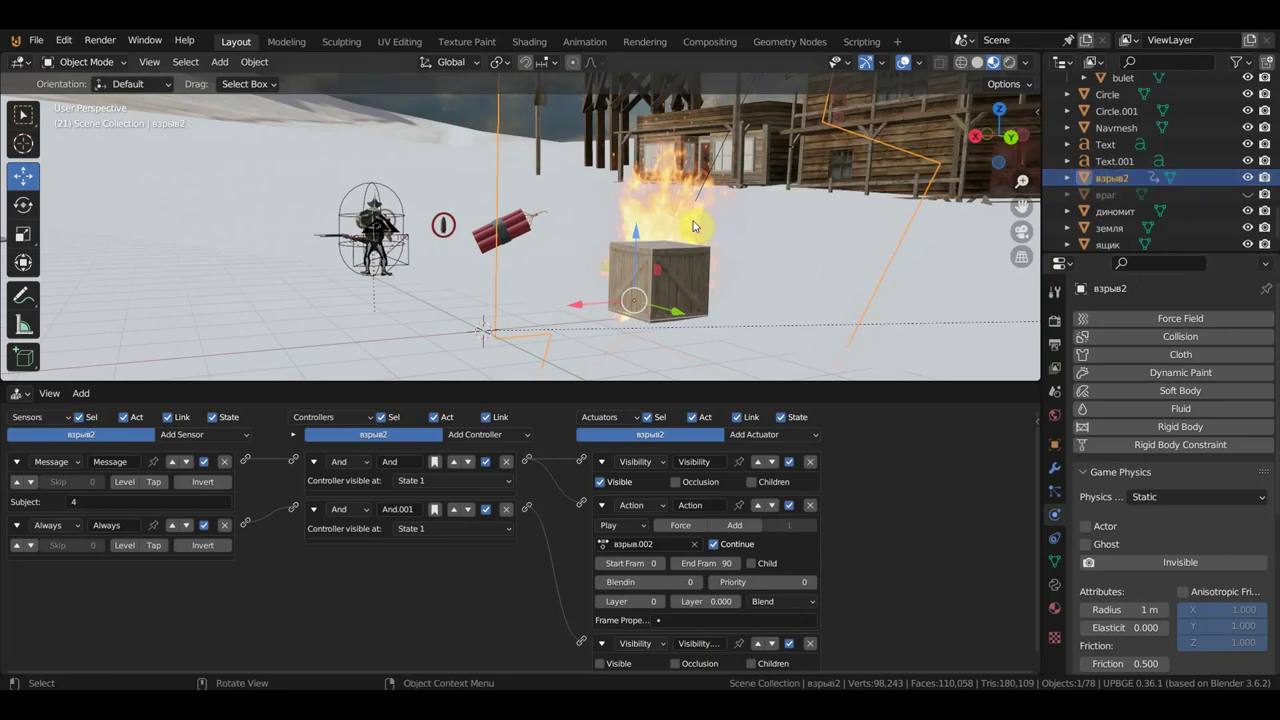
key("p")
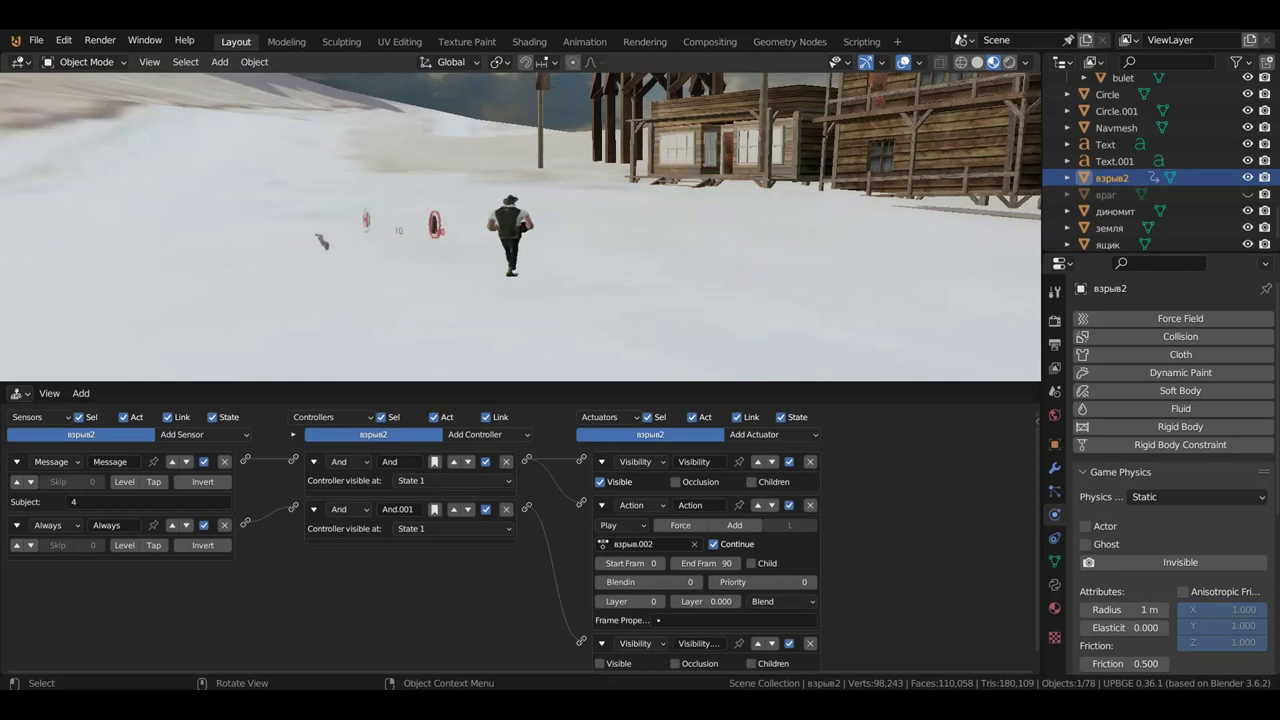
left_click(515, 263)
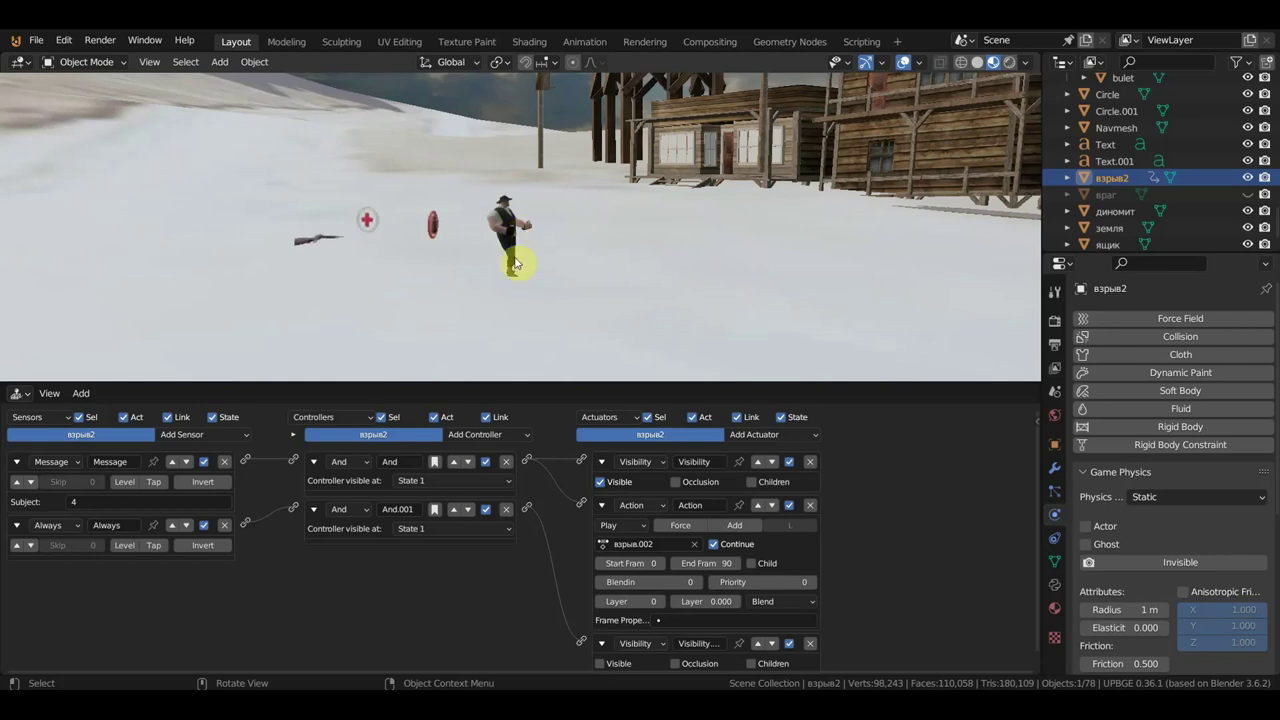
left_click(530, 210)
key("Escape")
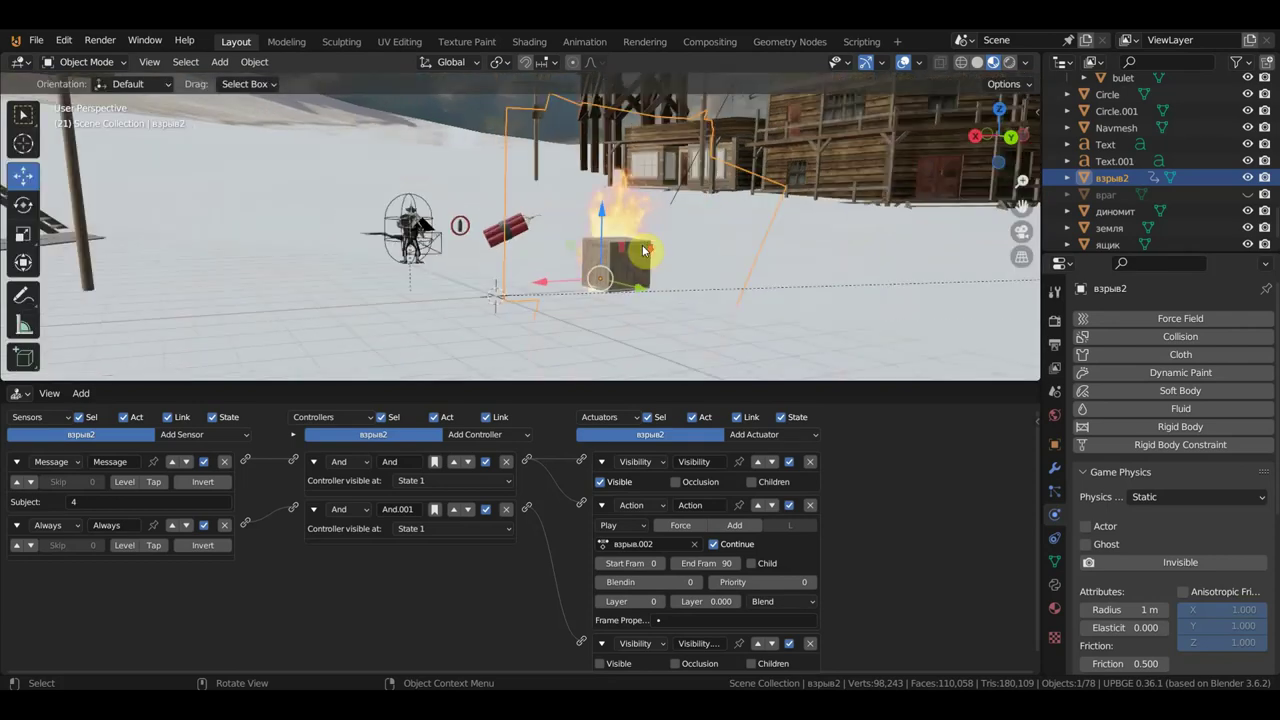
middle_click_drag(640, 250, 297, 249)
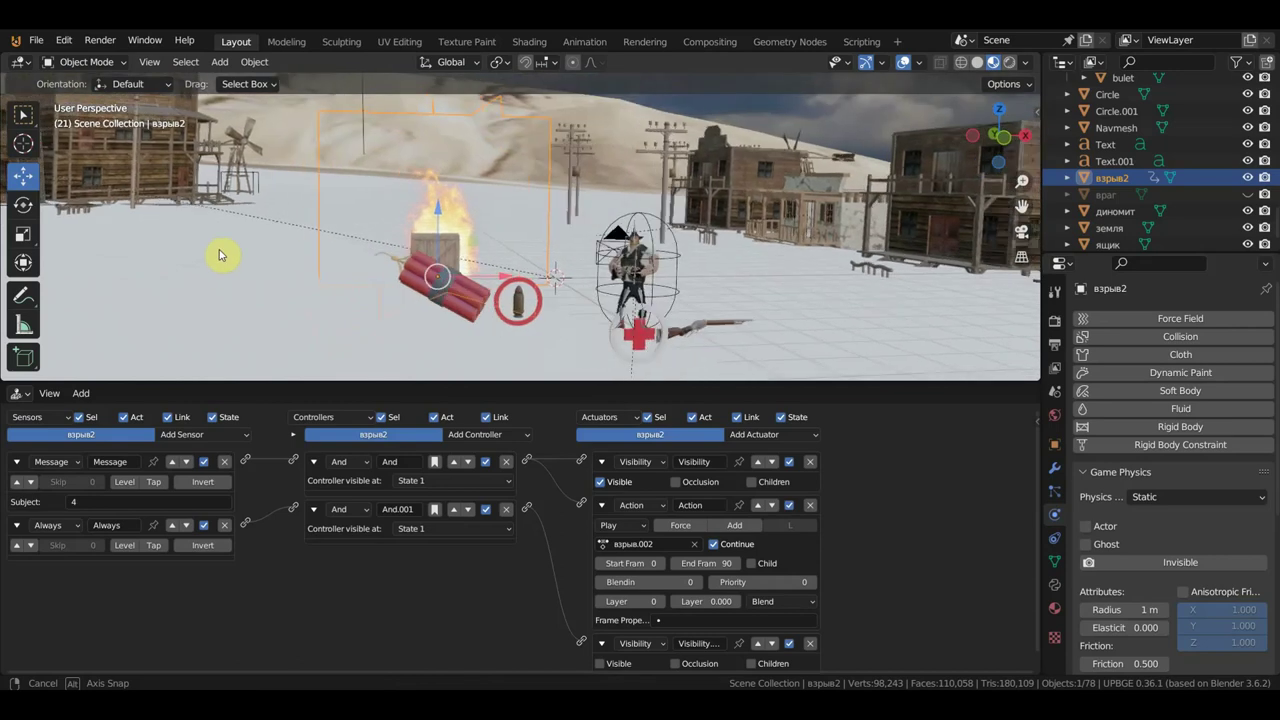
mouse_move(220, 262)
middle_mouse_down()
mouse_move(362, 273)
mouse_move(456, 198)
middle_mouse_up()
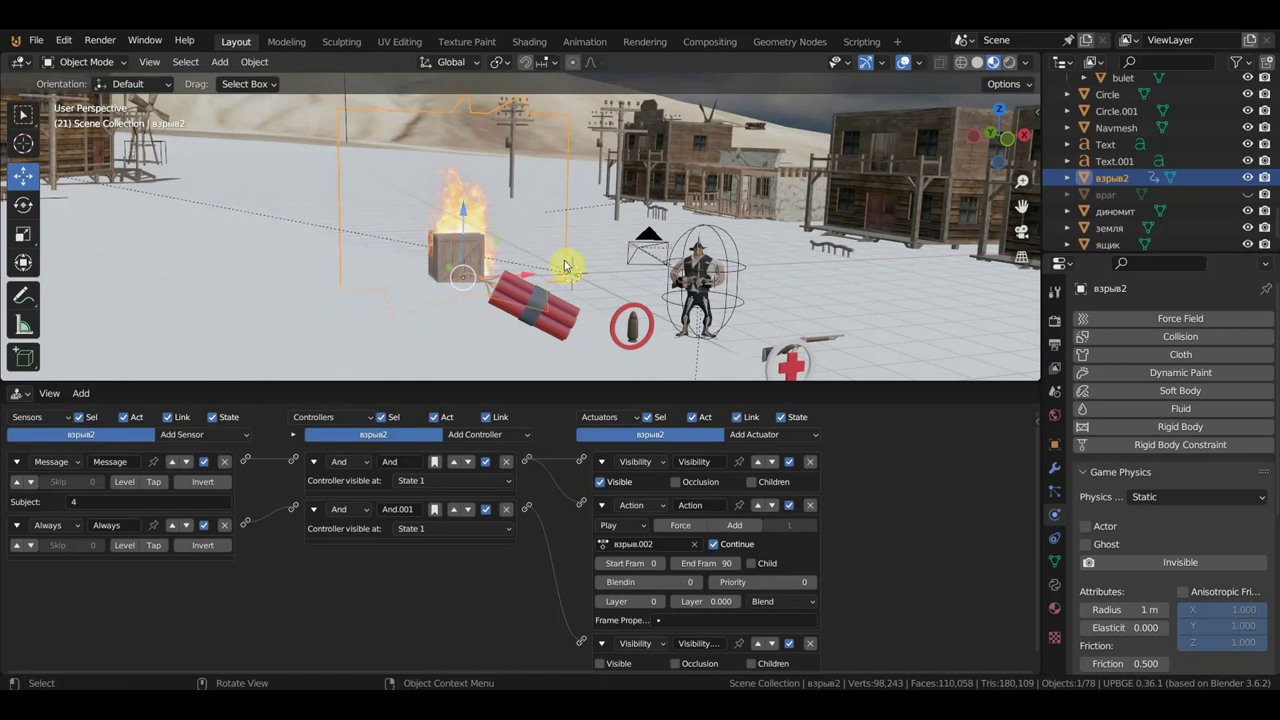
middle_click_drag(710, 265, 700, 258)
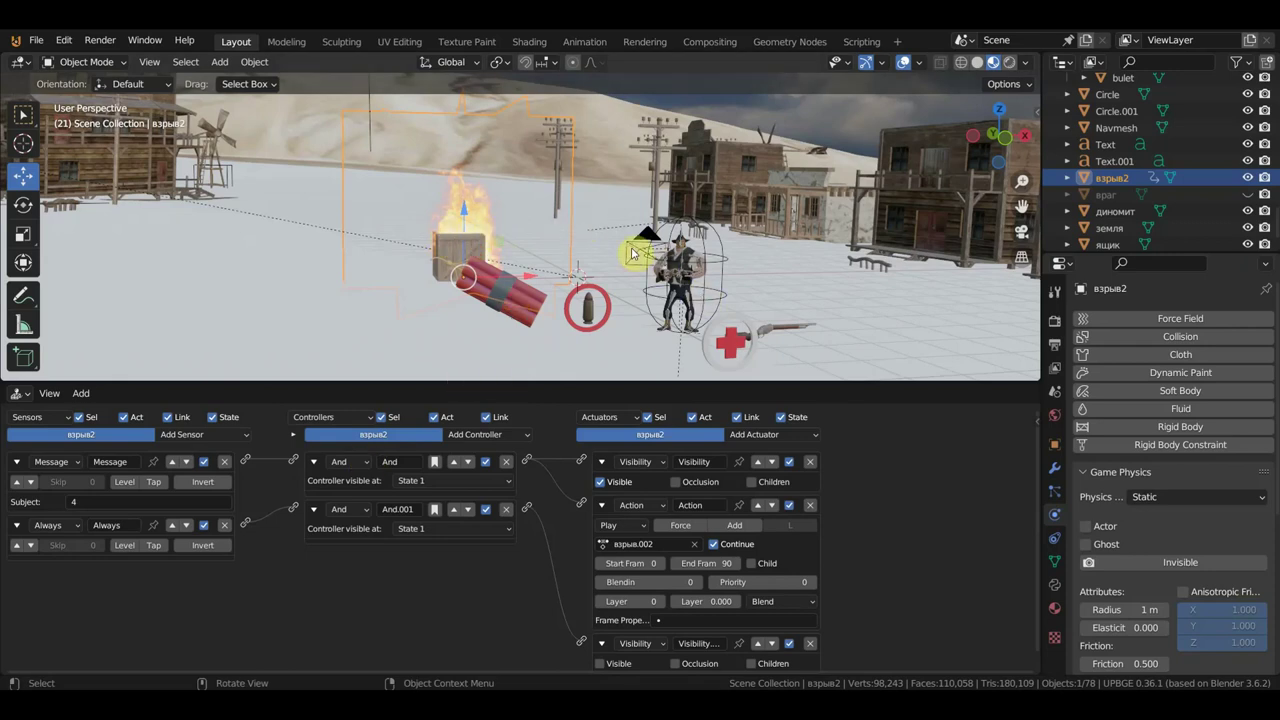
middle_click_drag(688, 312, 625, 250)
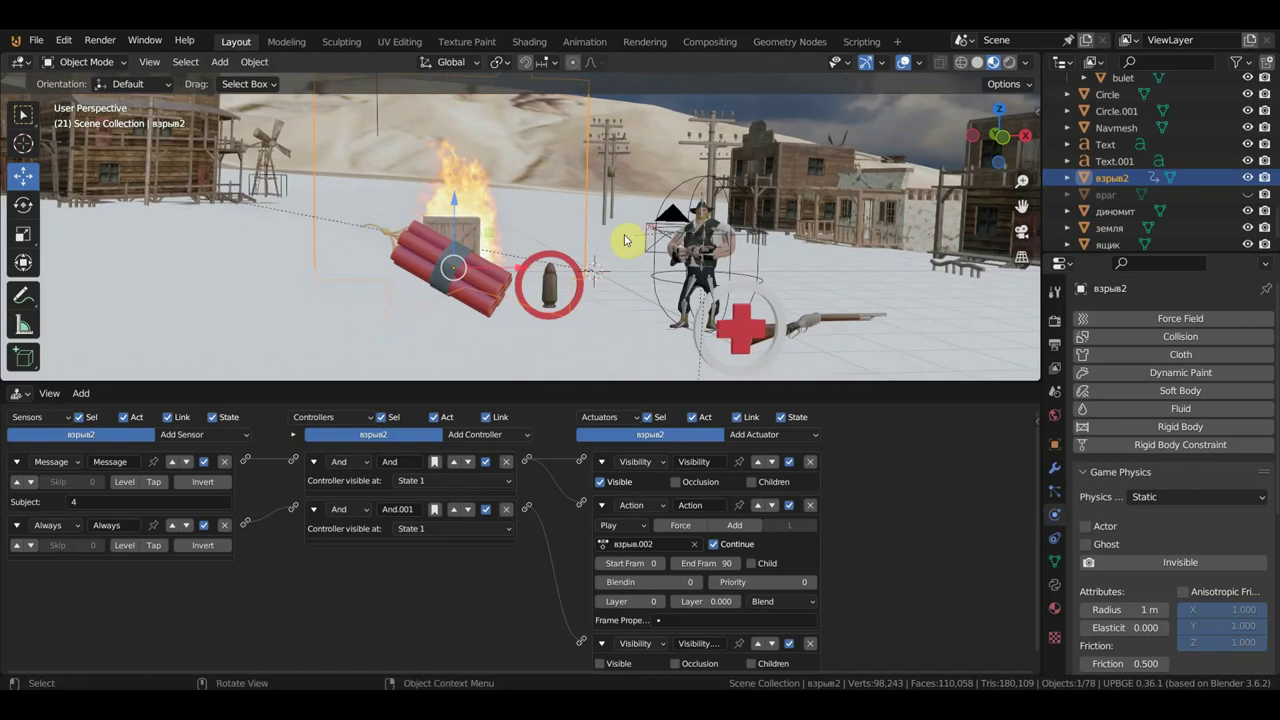
Step: Inspect the logic bricks of Circle, Circle.001 and винтовка in turn, then start the game
left_click(565, 260)
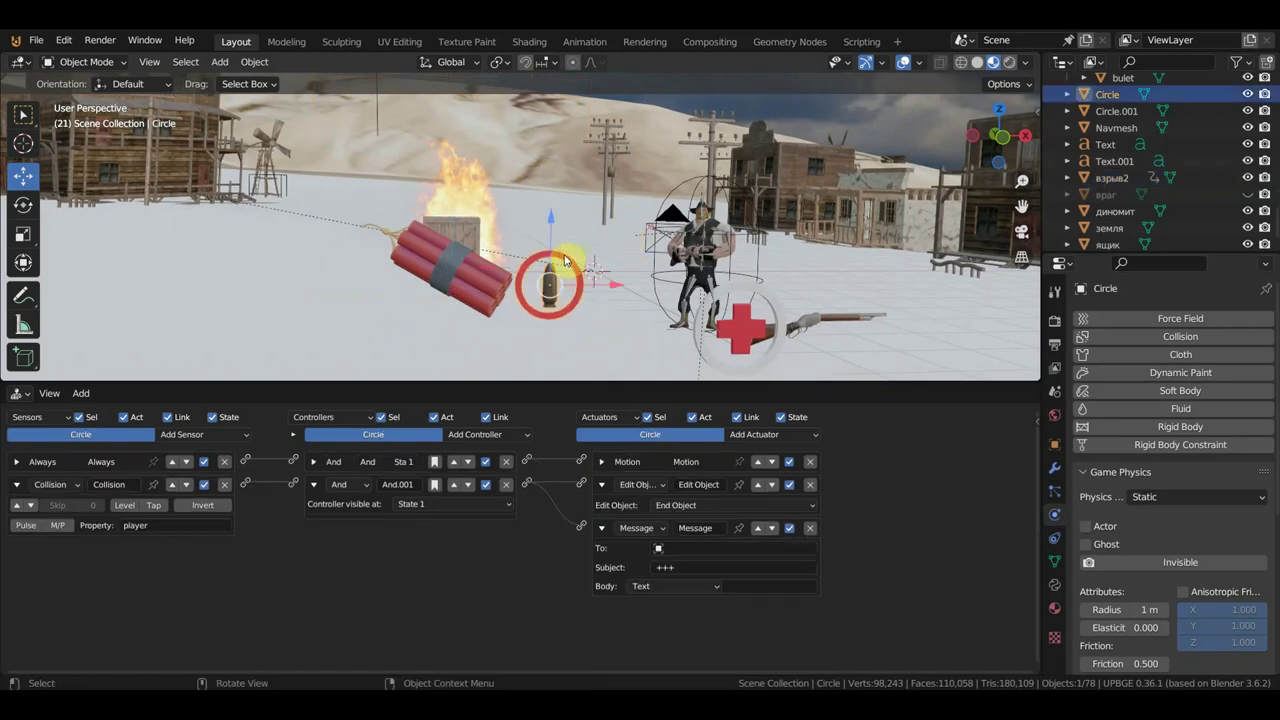
left_click(739, 325)
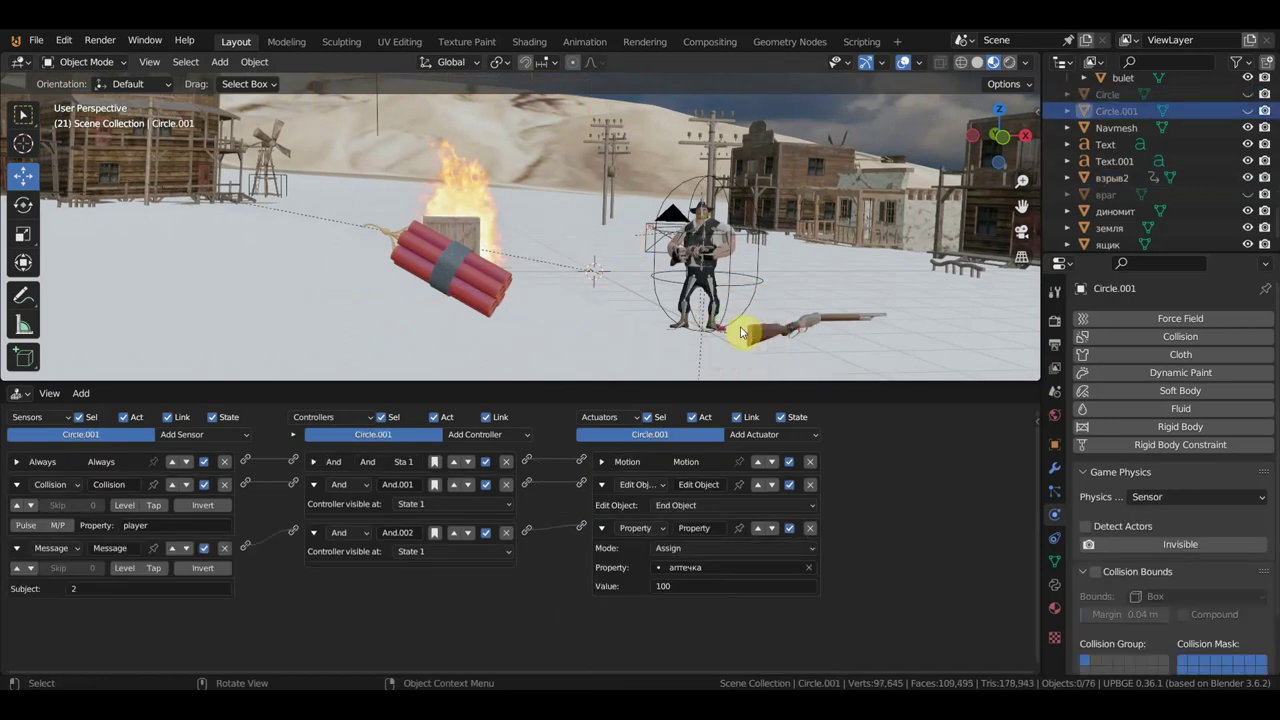
left_click(824, 322)
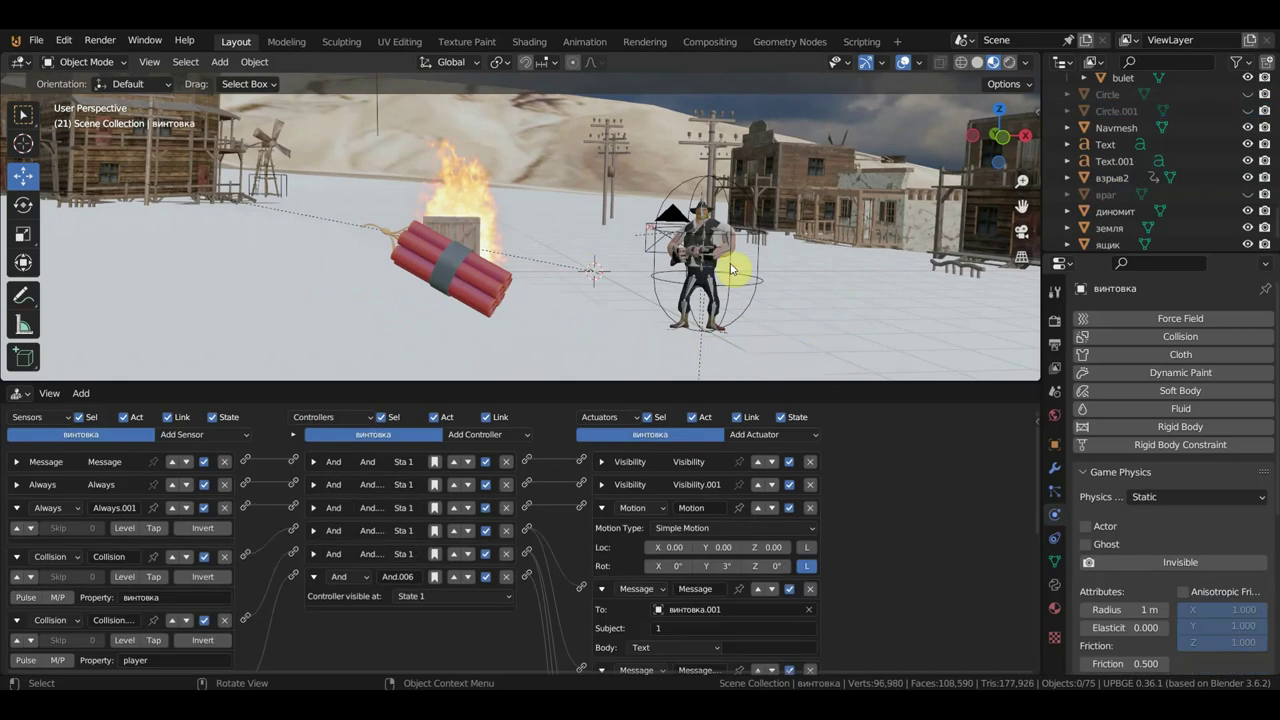
key("p")
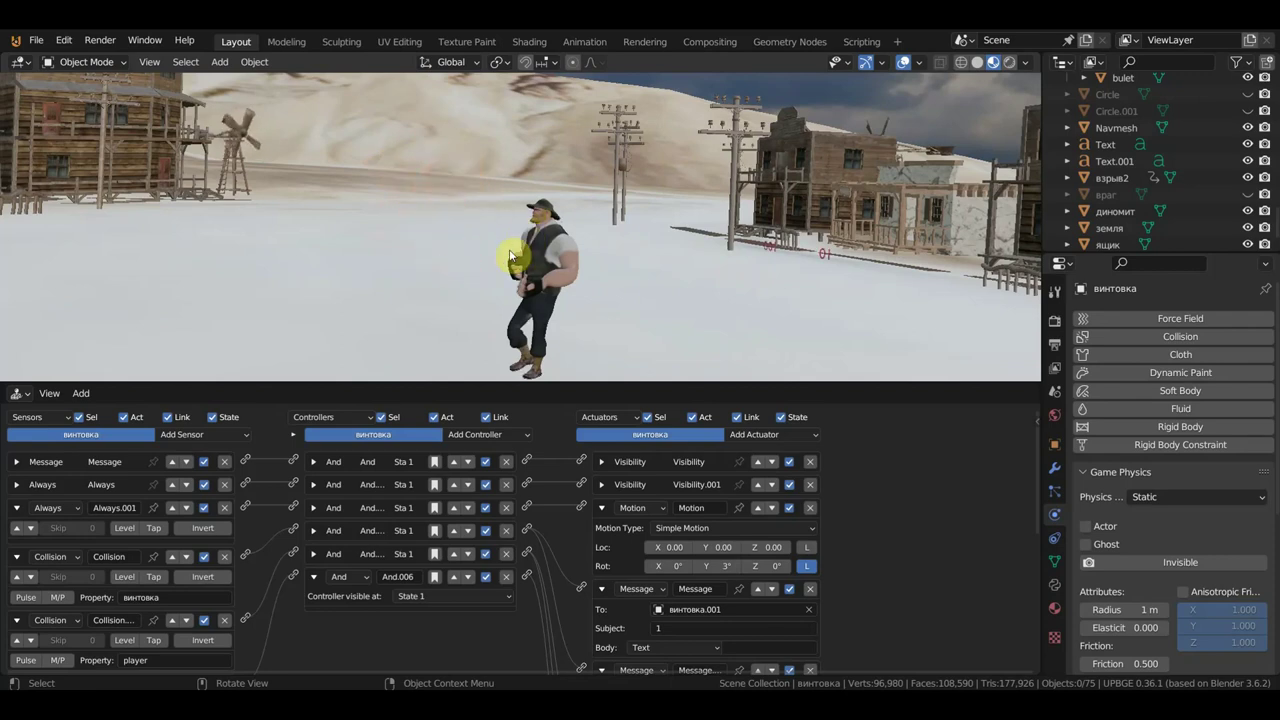
key("Escape")
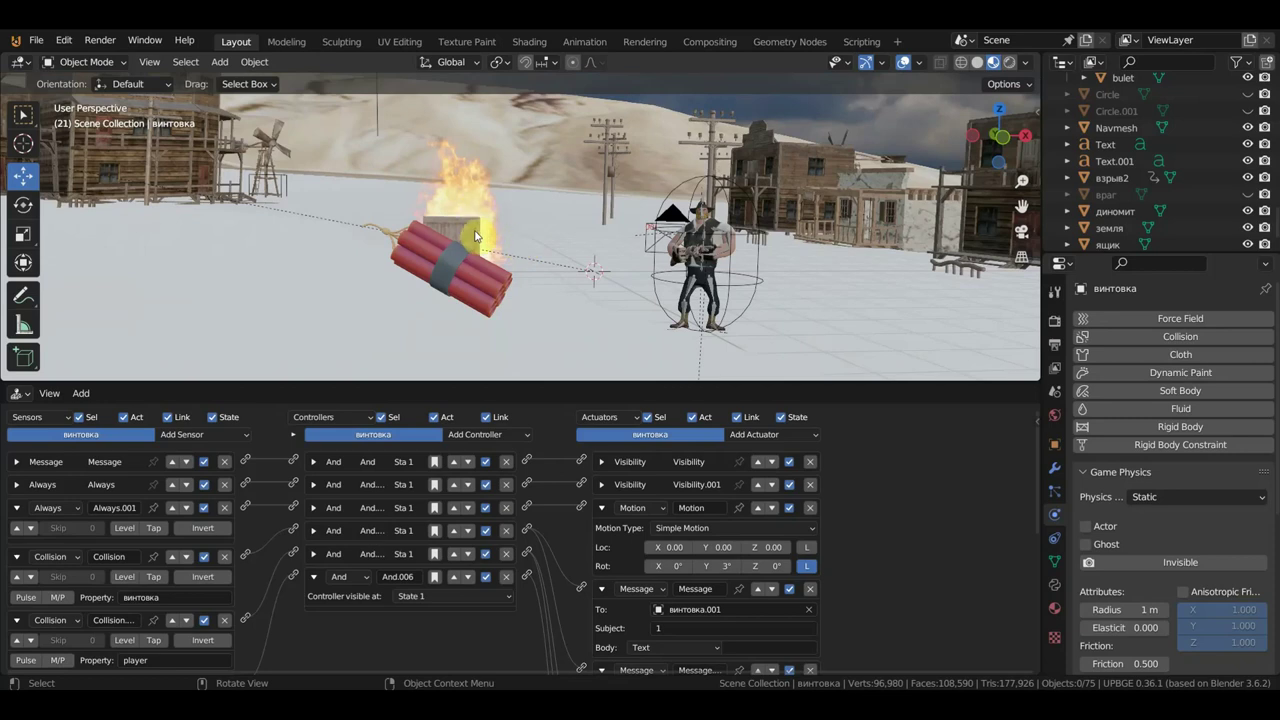
mouse_move(476, 237)
middle_mouse_down()
mouse_move(614, 238)
mouse_move(523, 234)
mouse_move(623, 251)
mouse_move(612, 250)
middle_mouse_up()
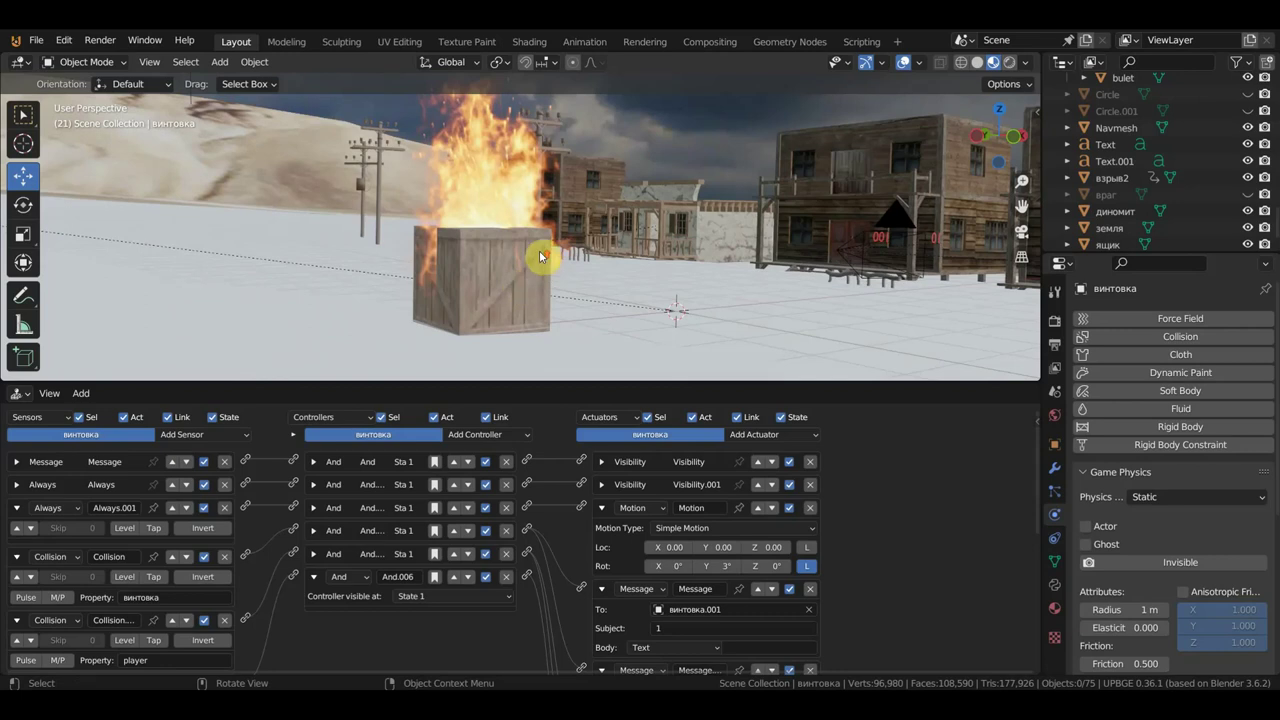
mouse_move(540, 257)
middle_mouse_down()
mouse_move(476, 296)
mouse_move(479, 282)
middle_mouse_up()
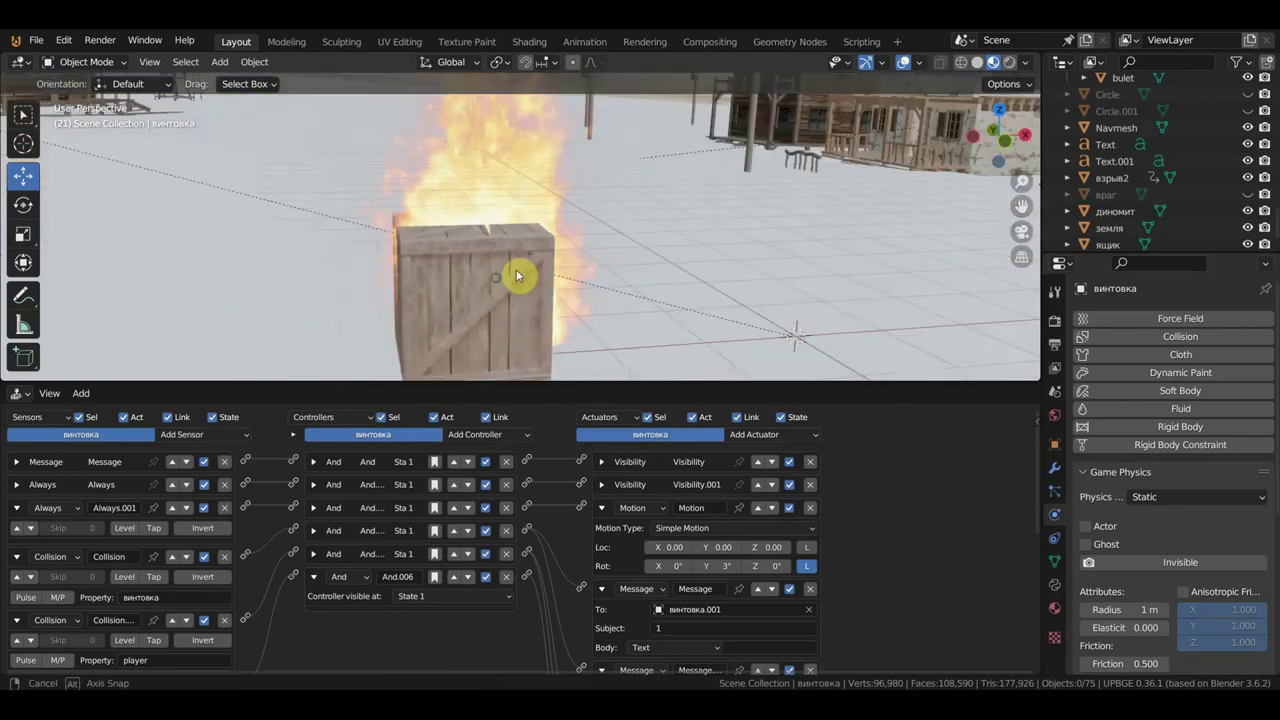
Step: Select the crate ящик to show its subject-3 Message sensor driving an End Object actuator
left_click(479, 279)
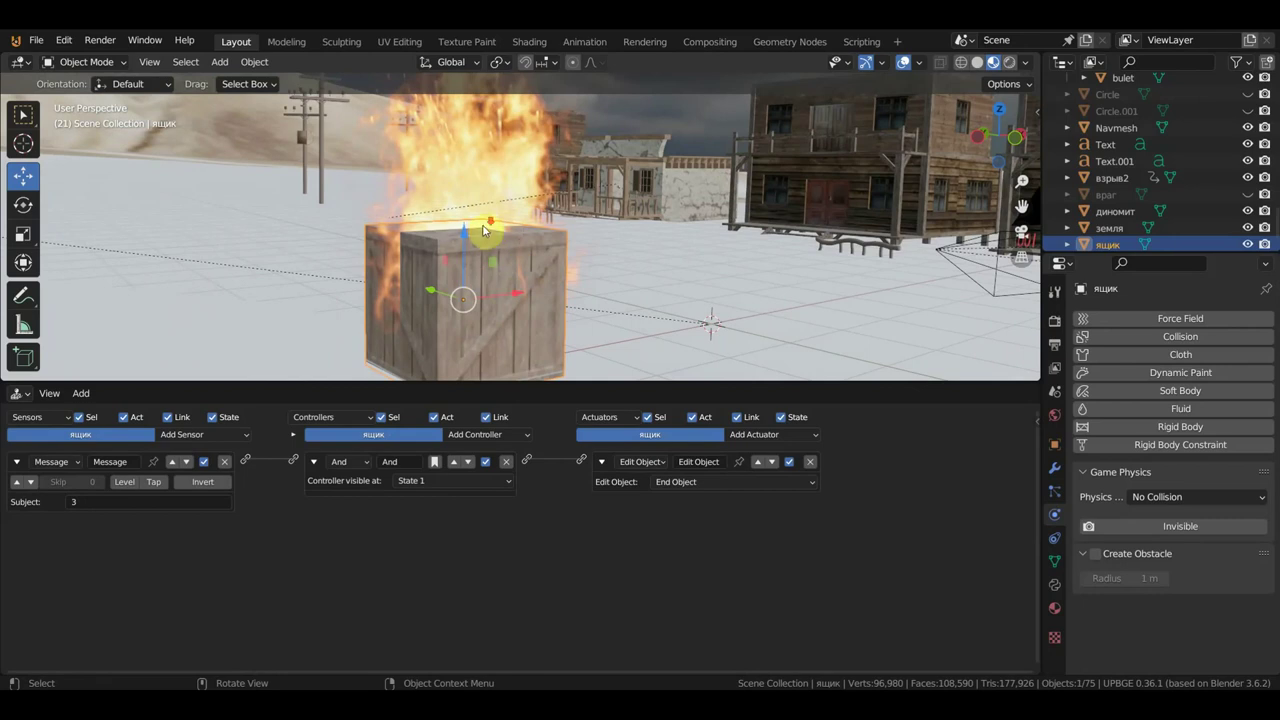
scroll(486, 232, "down", 2)
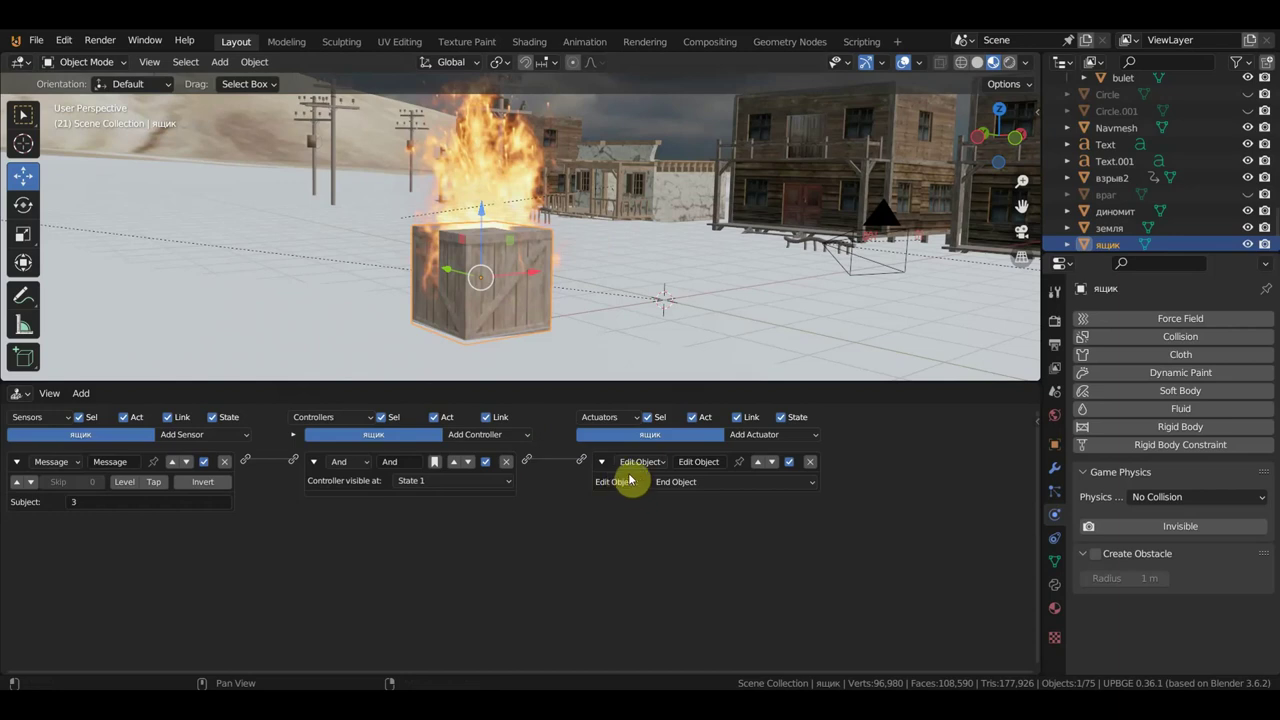
left_click(812, 437)
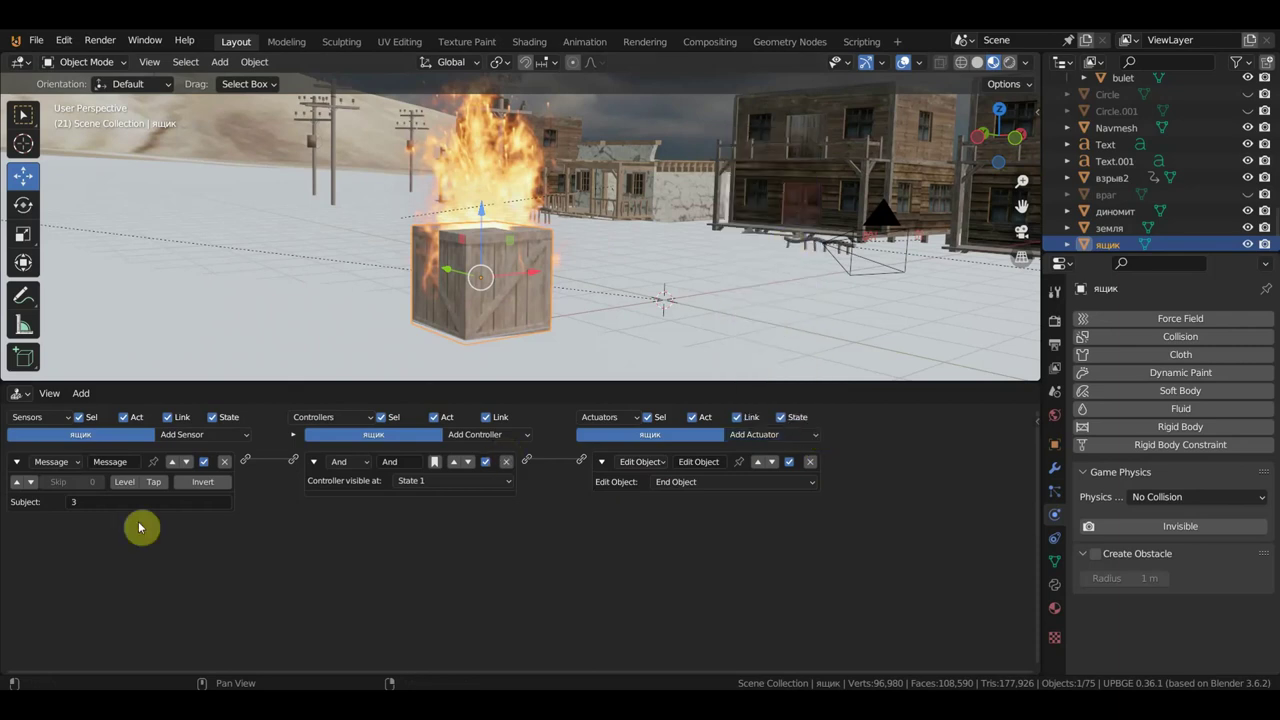
Step: Add an Action actuator wired to the crate's And controller and delete the End Object actuator
left_click(813, 438)
left_click(779, 420)
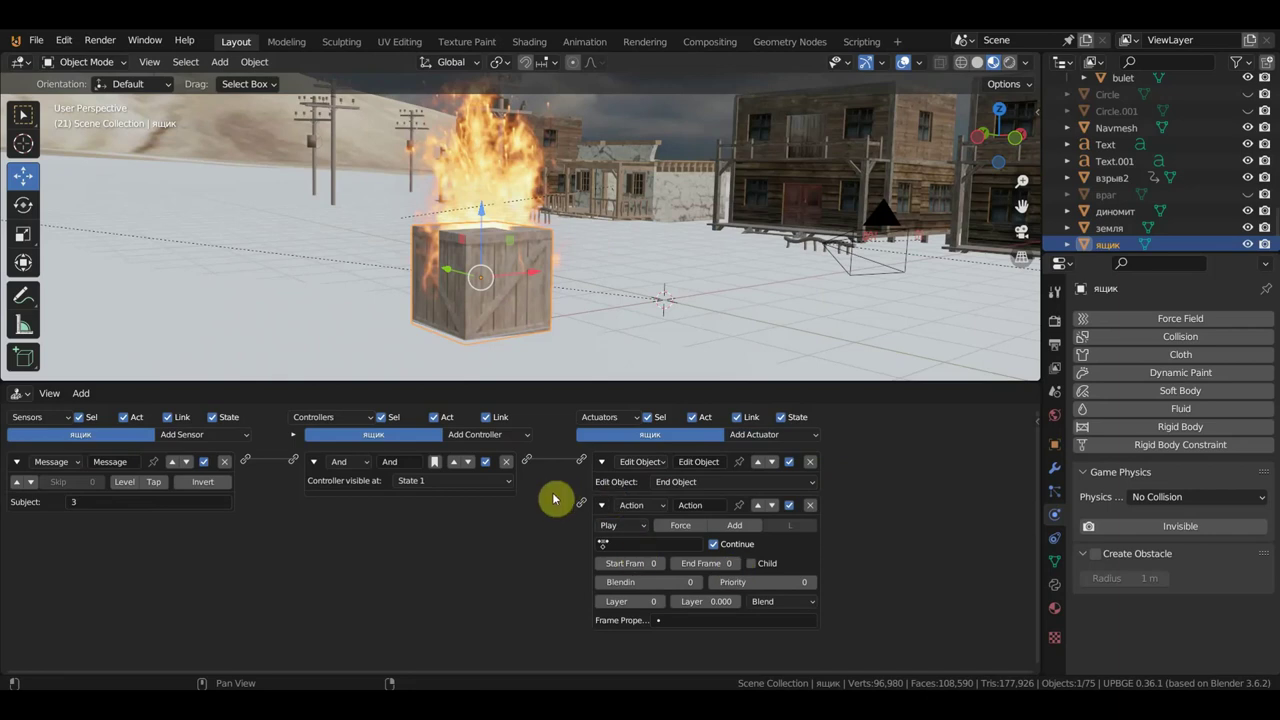
left_click_drag(527, 461, 582, 506)
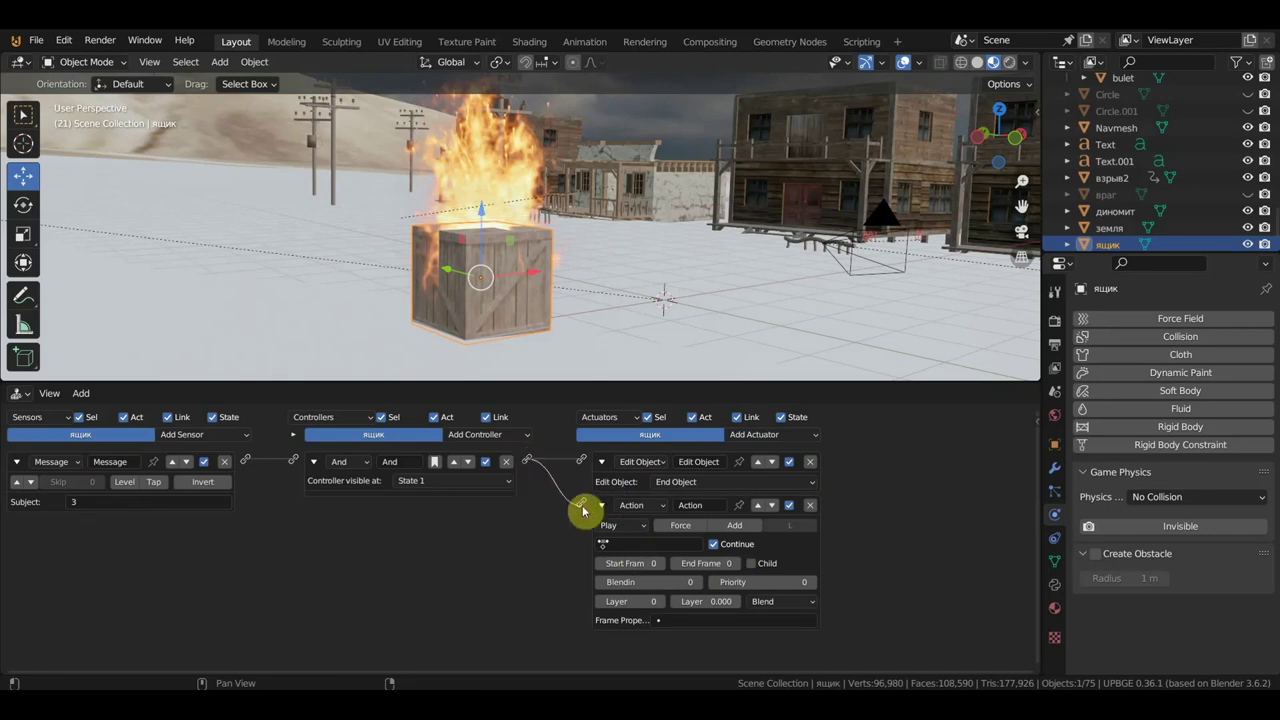
left_click(810, 461)
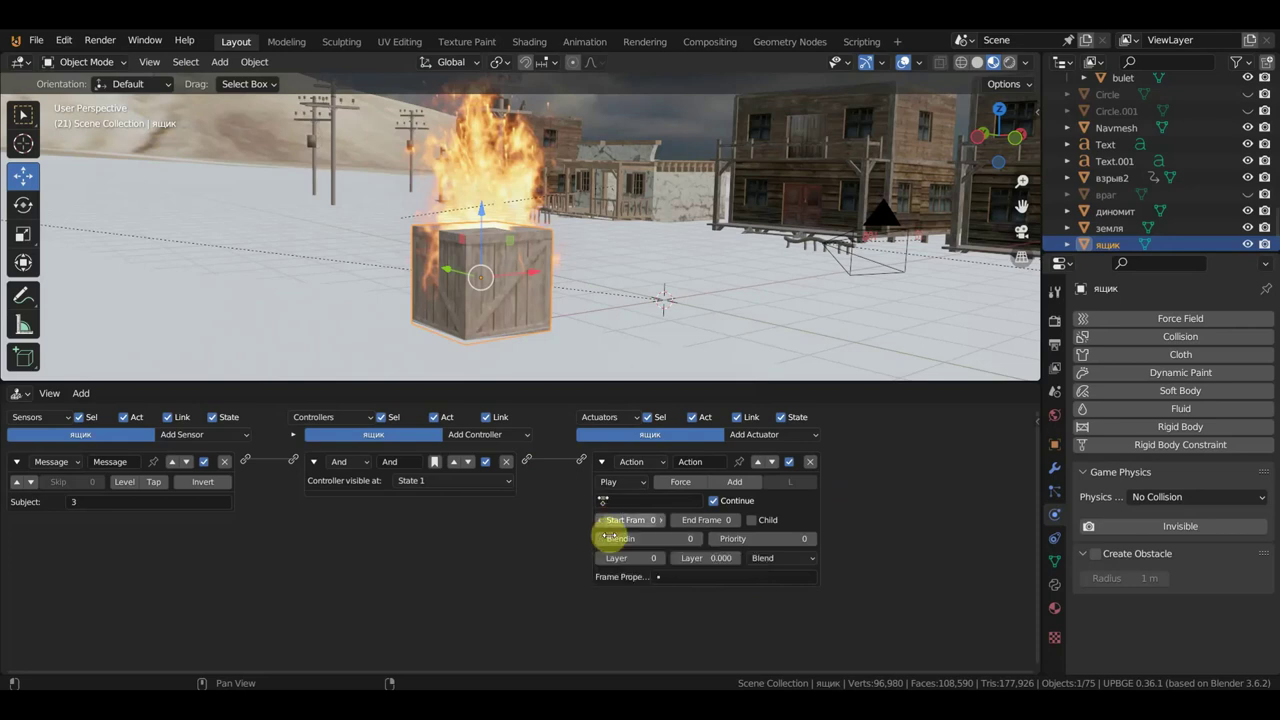
left_click(655, 502)
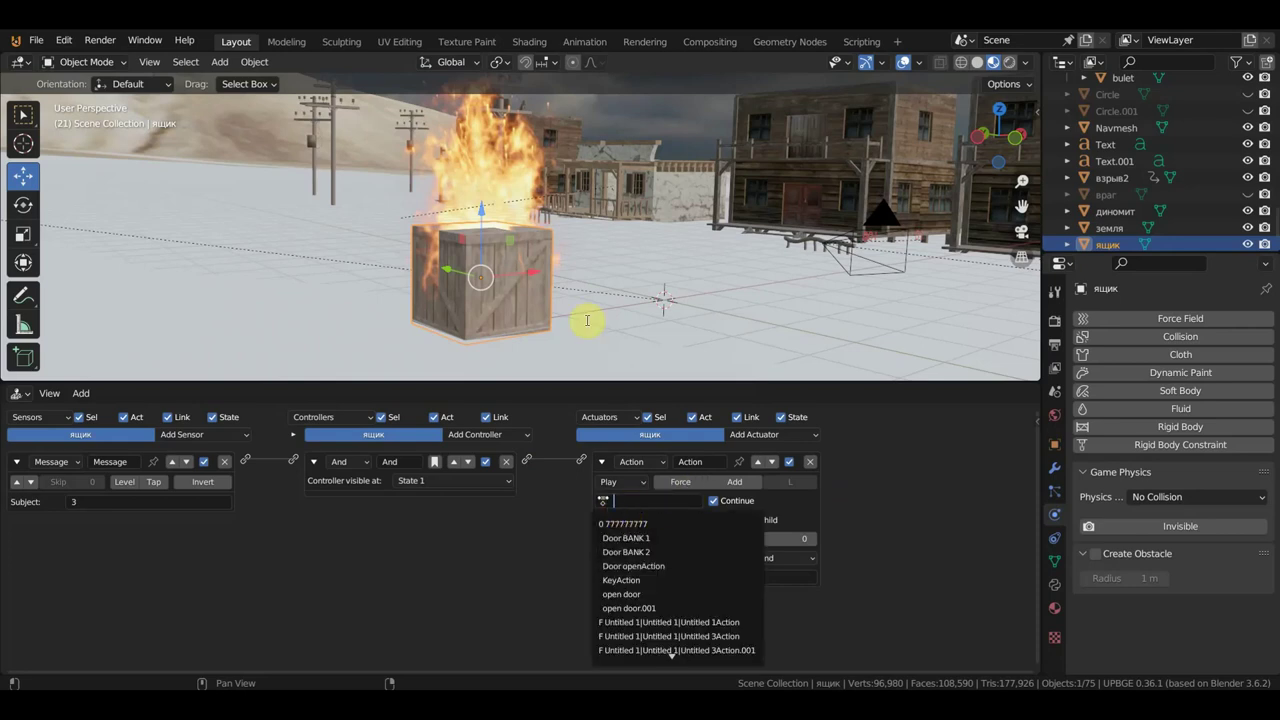
left_click(480, 268)
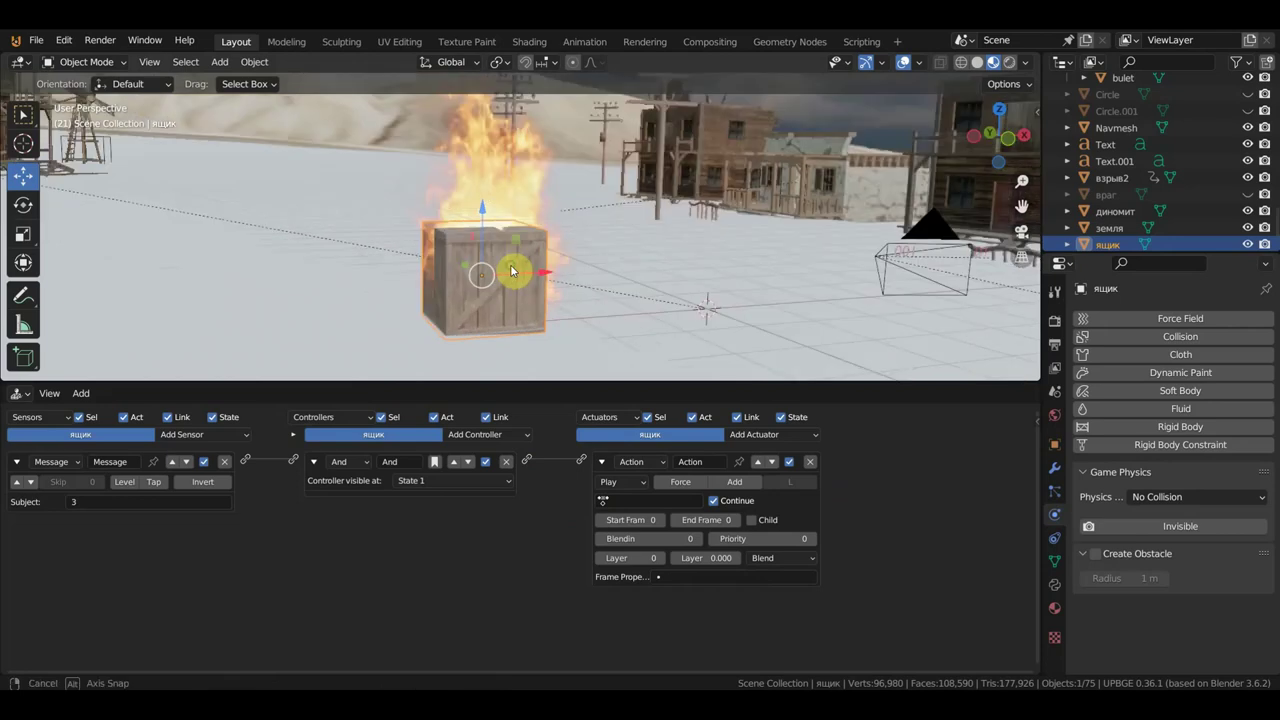
Step: Orbit around the crate, run a game test, then select взрыв2 and the building Box130
mouse_move(500, 277)
middle_mouse_down()
mouse_move(514, 252)
mouse_move(643, 276)
mouse_move(551, 274)
mouse_move(634, 286)
middle_mouse_up()
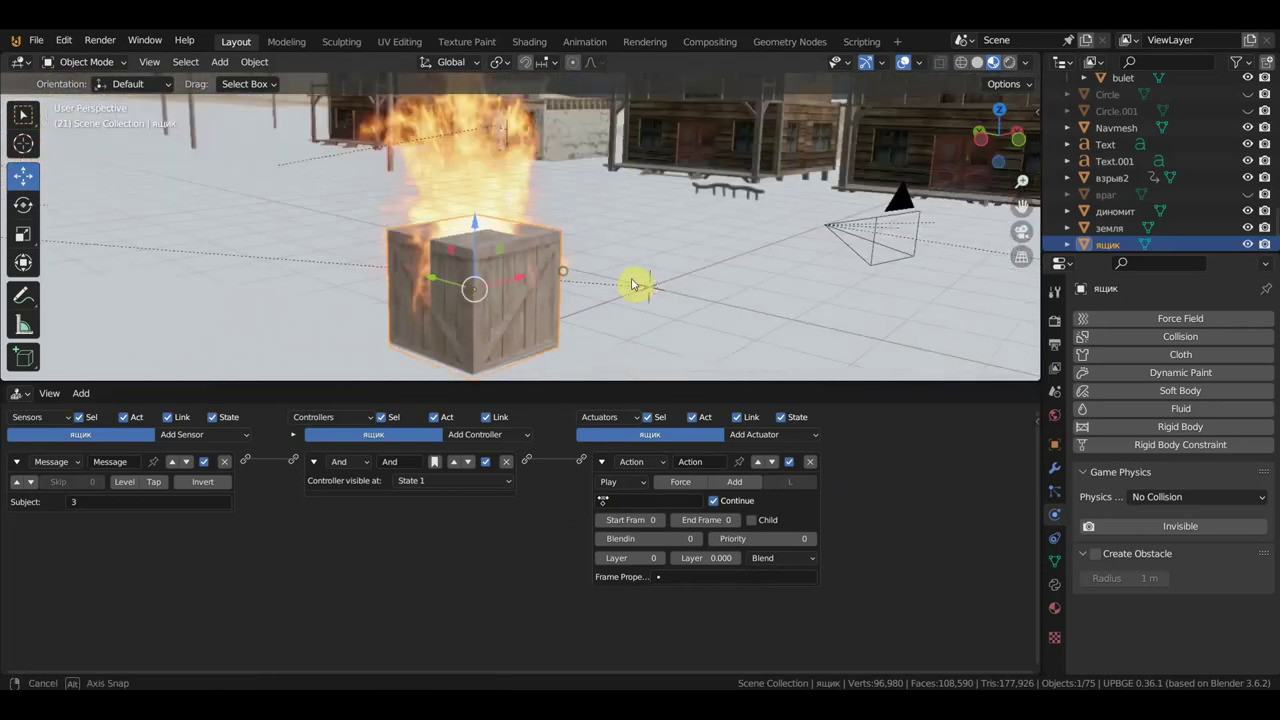
middle_click_drag(475, 242, 459, 259)
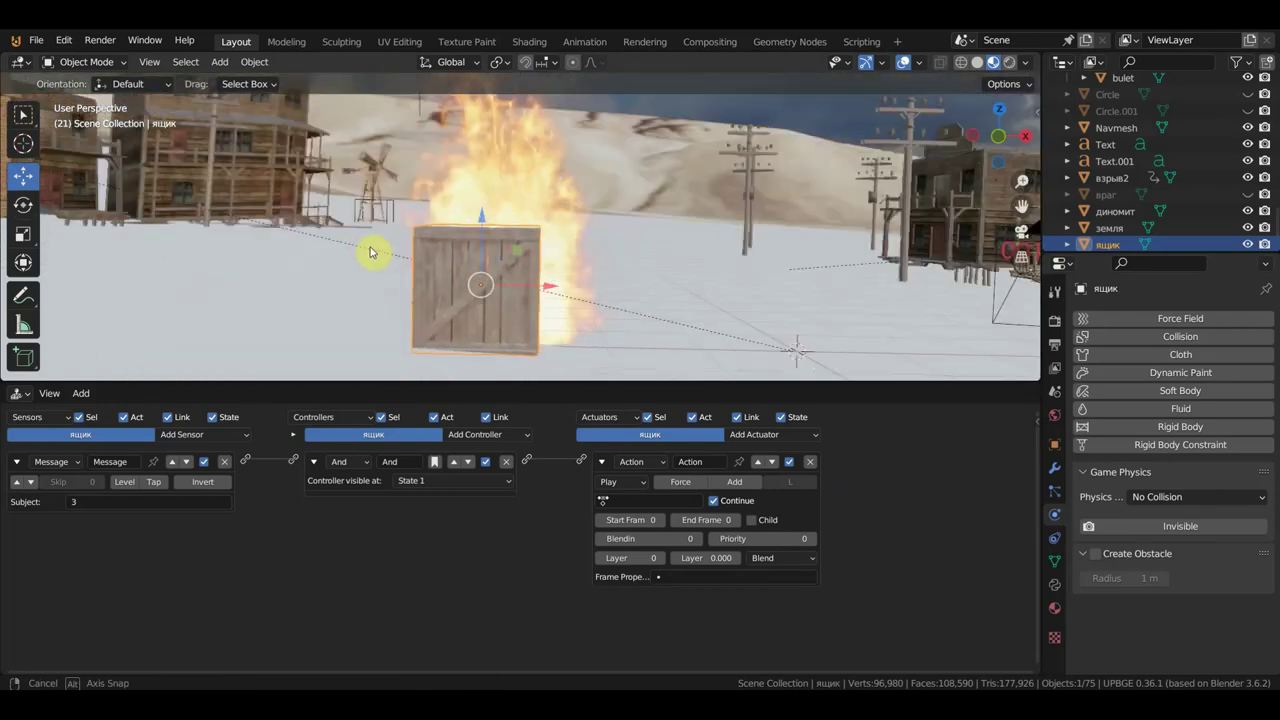
middle_click_drag(459, 259, 474, 257)
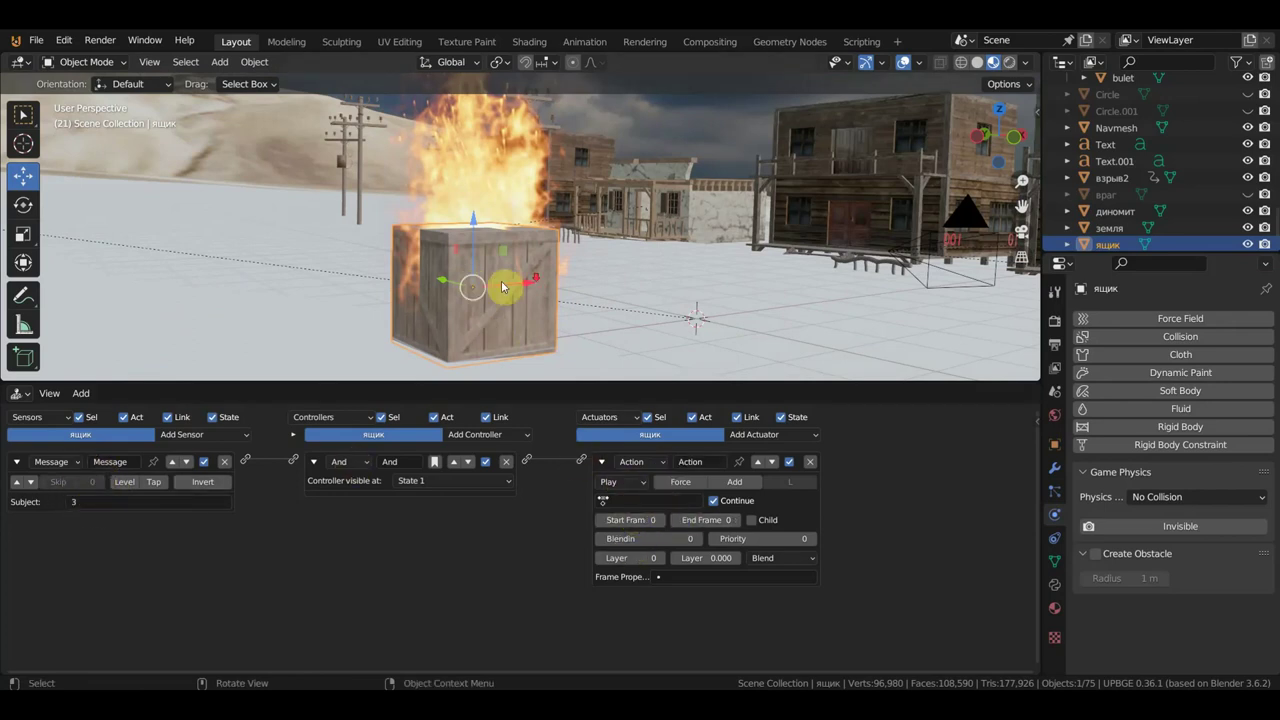
key("p")
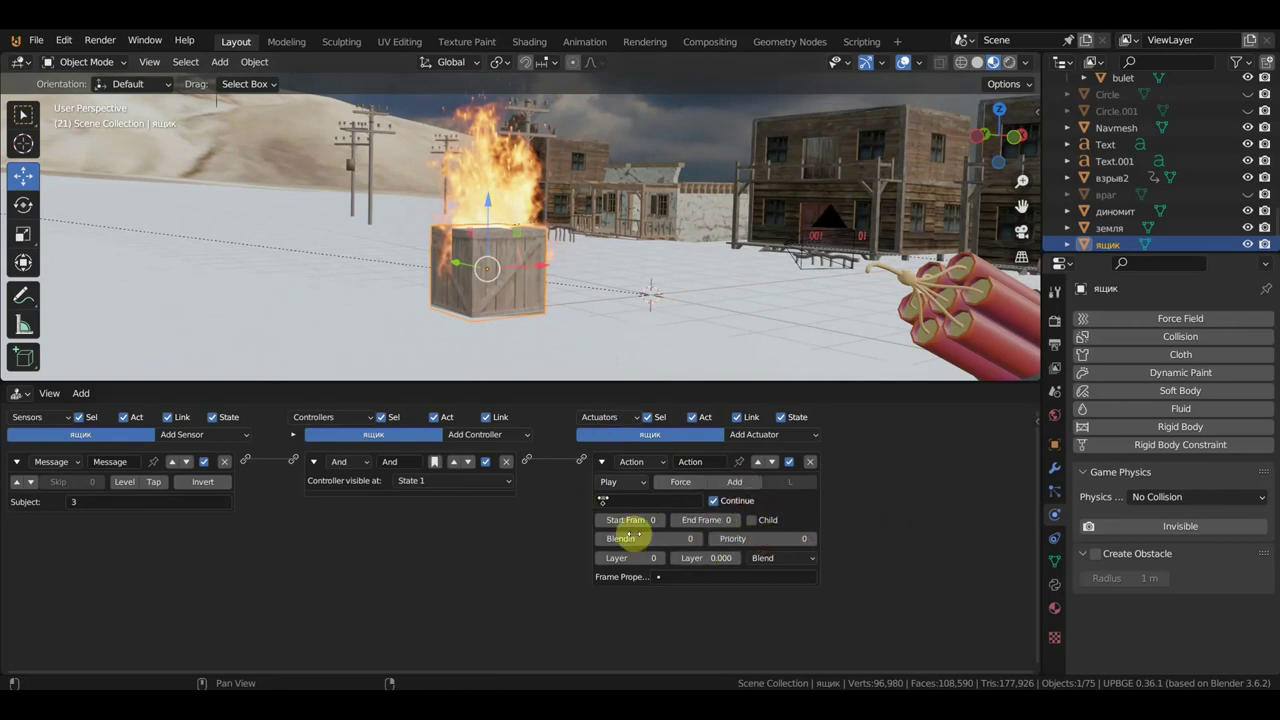
mouse_move(605, 292)
middle_mouse_down()
mouse_move(657, 292)
mouse_move(485, 255)
mouse_move(514, 286)
mouse_move(503, 300)
mouse_move(479, 294)
mouse_move(618, 294)
mouse_move(629, 286)
mouse_move(608, 277)
mouse_move(628, 282)
mouse_move(551, 274)
mouse_move(646, 277)
mouse_move(186, 357)
mouse_move(491, 337)
mouse_move(523, 246)
middle_mouse_up()
left_click(522, 255)
left_click(530, 222)
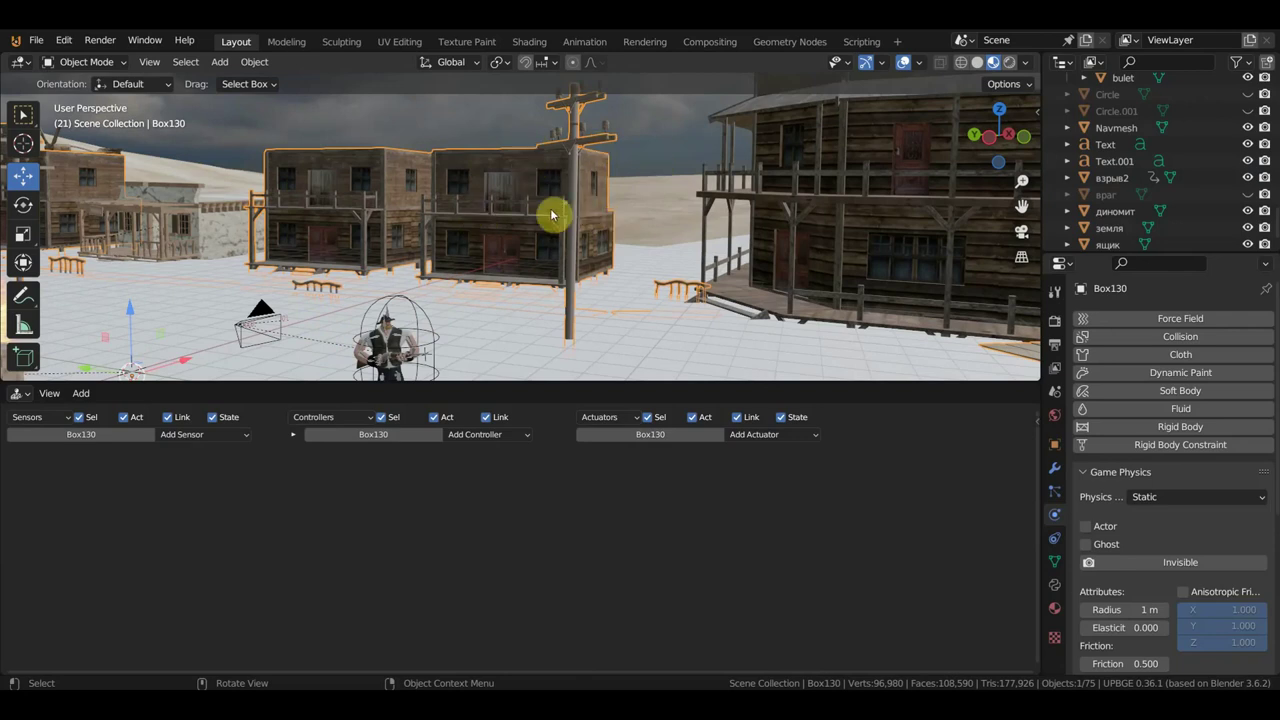
mouse_move(534, 209)
middle_mouse_down()
mouse_move(408, 320)
mouse_move(577, 251)
middle_mouse_up()
scroll(408, 320, "up", 3)
scroll(577, 251, "up", 2)
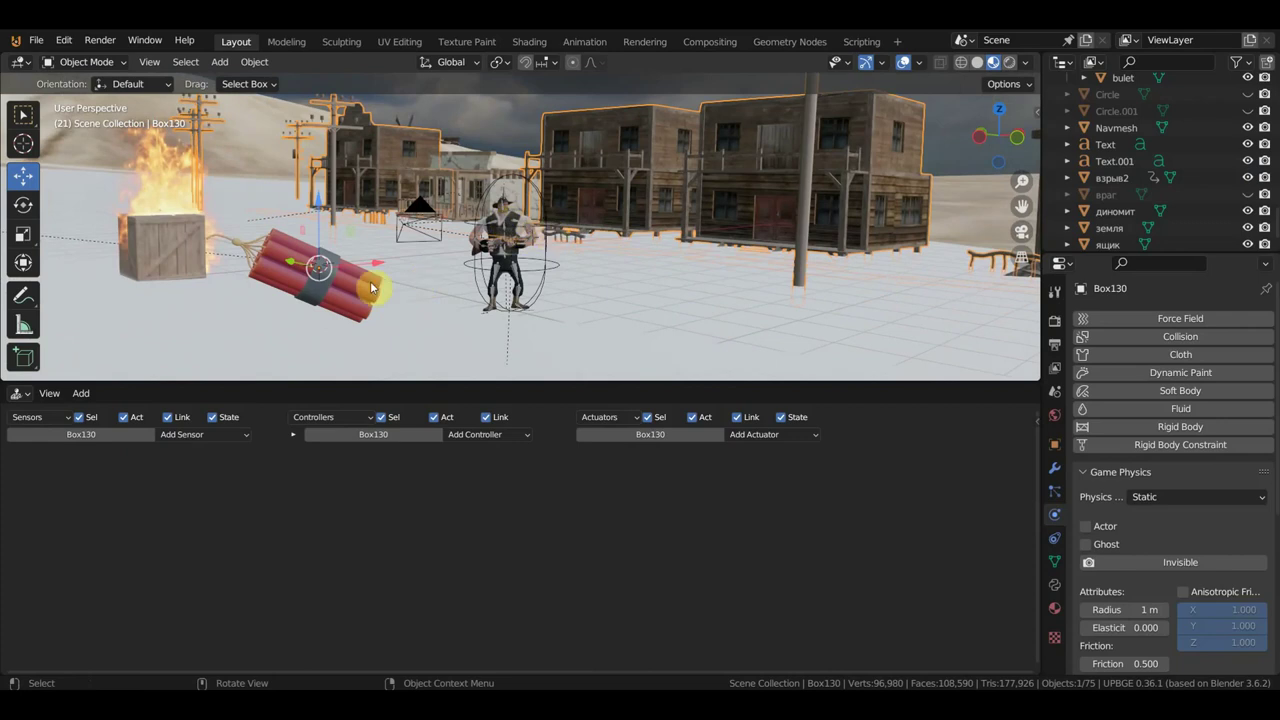
left_click(549, 247)
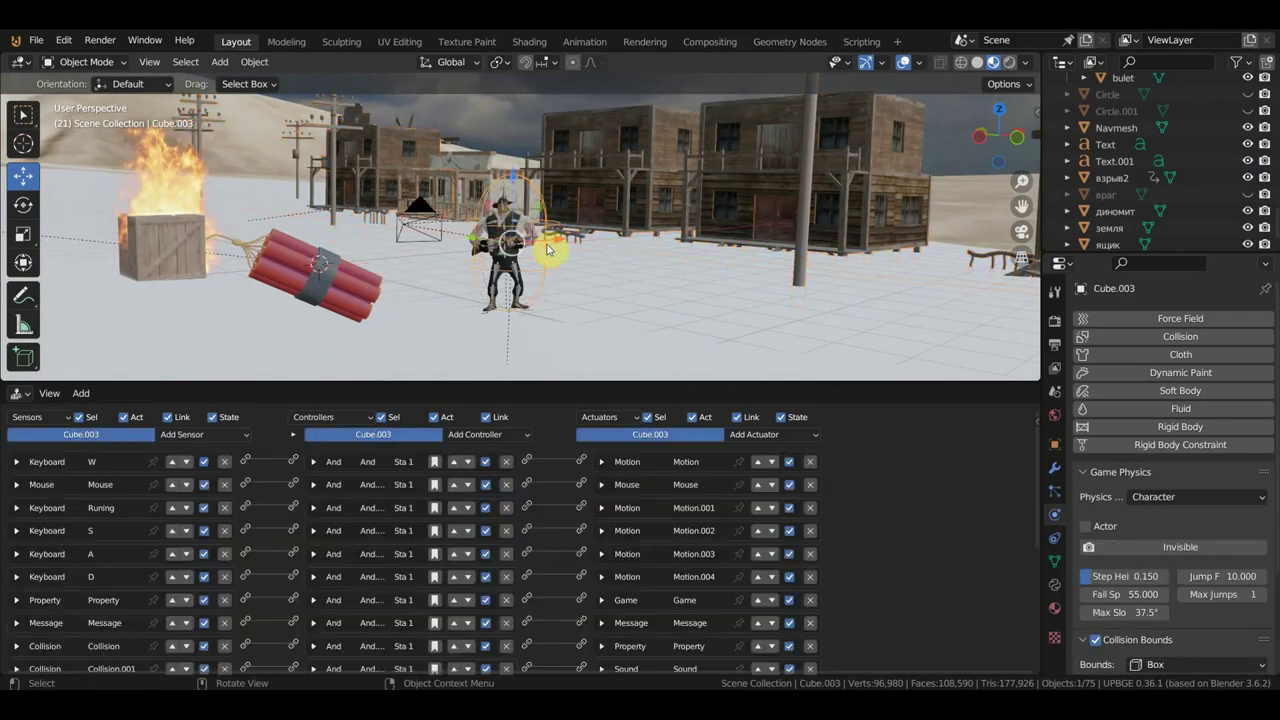
left_click(357, 298)
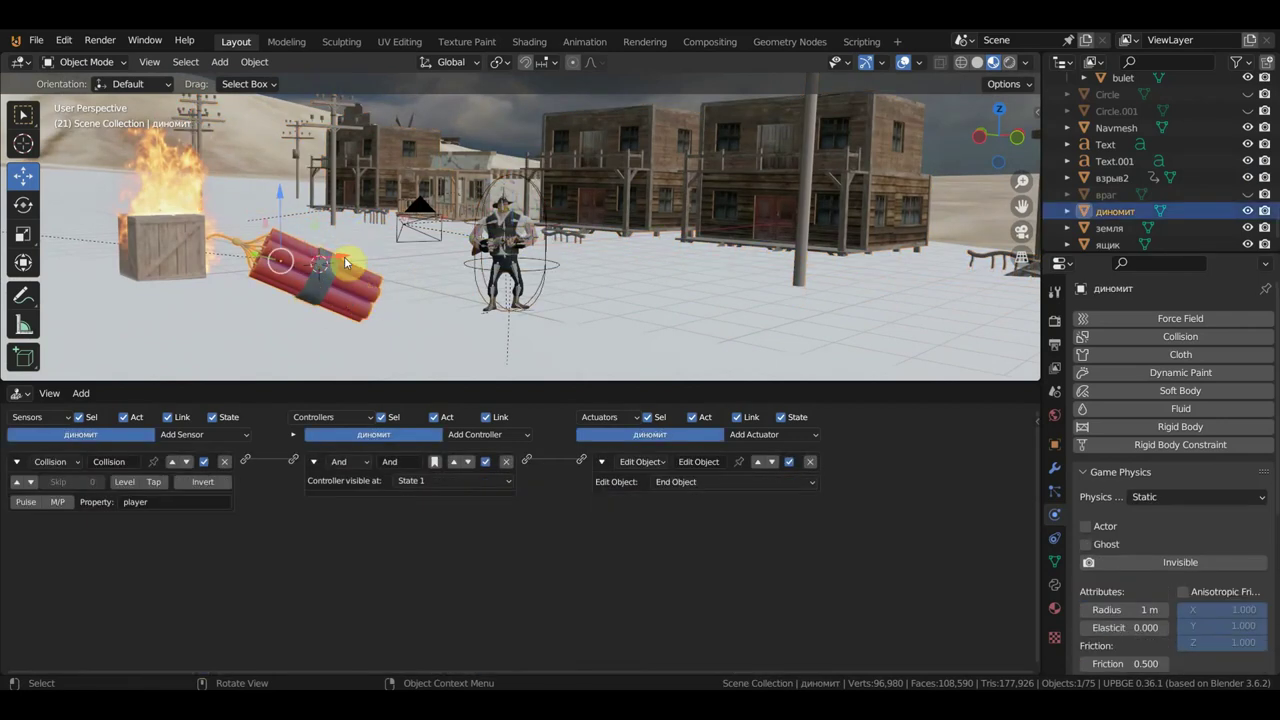
left_click(765, 135)
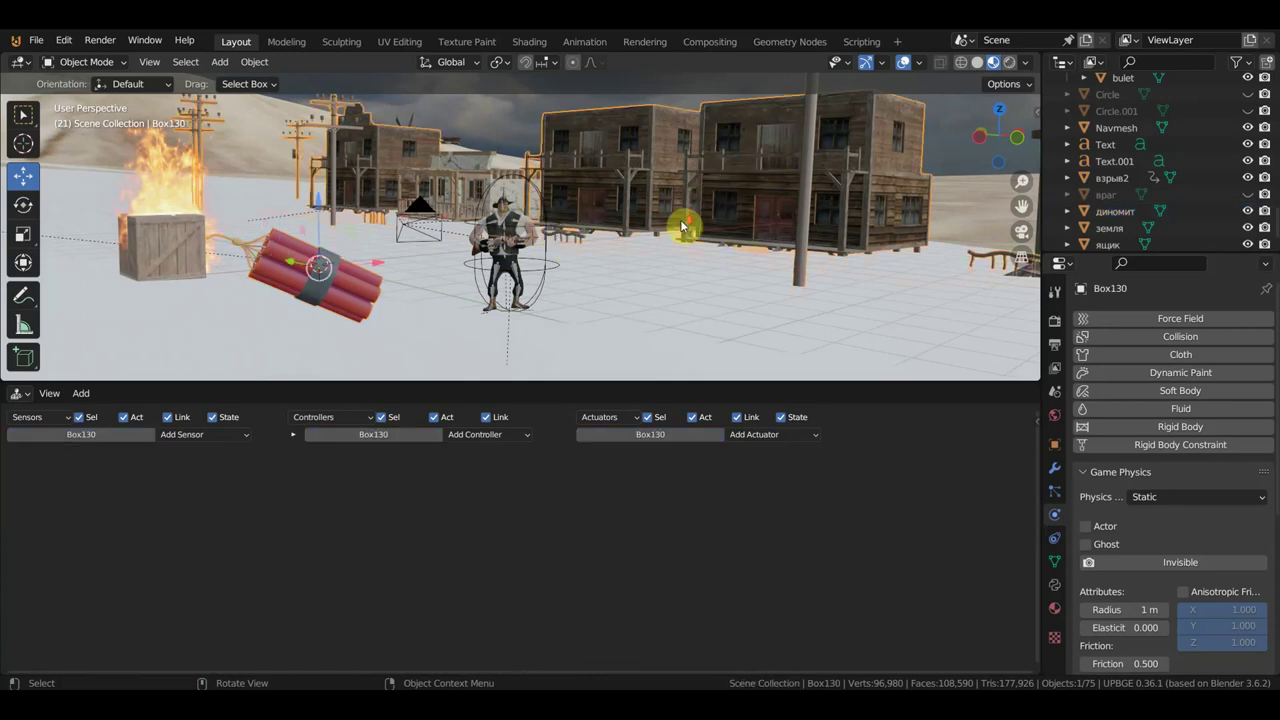
middle_click_drag(686, 224, 605, 290)
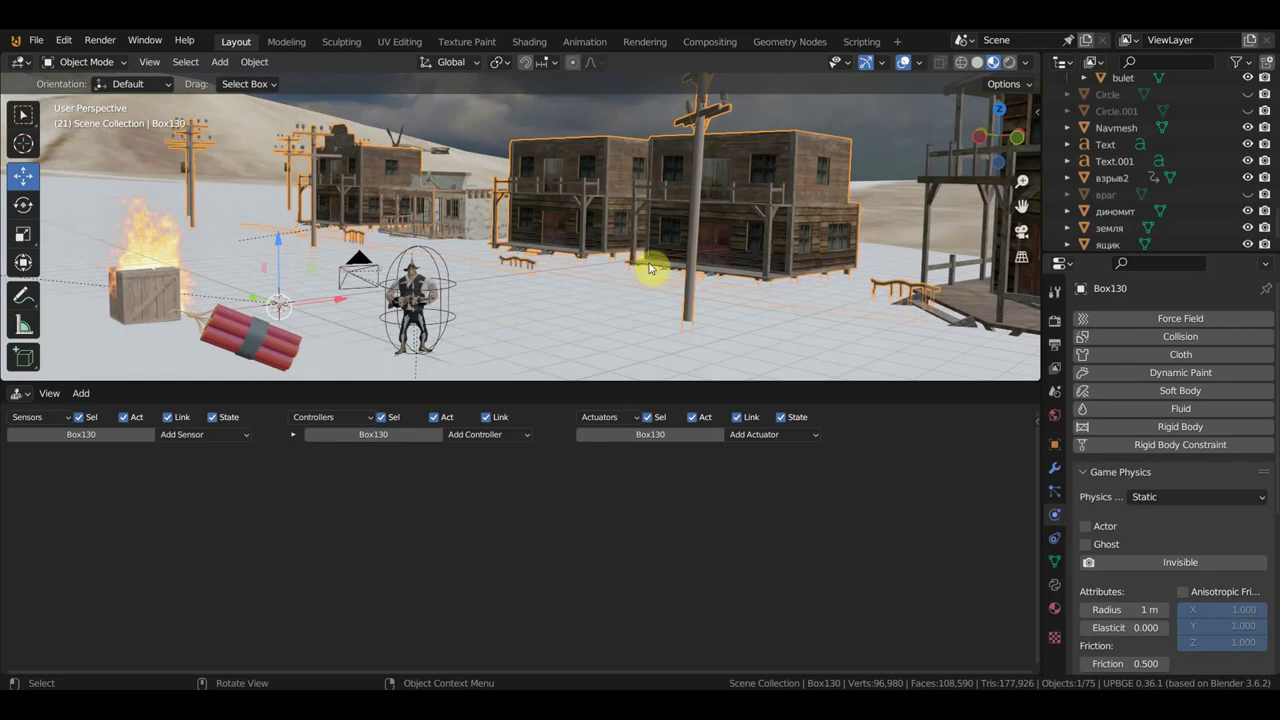
mouse_move(805, 185)
middle_mouse_down()
mouse_move(766, 188)
mouse_move(842, 203)
middle_mouse_up()
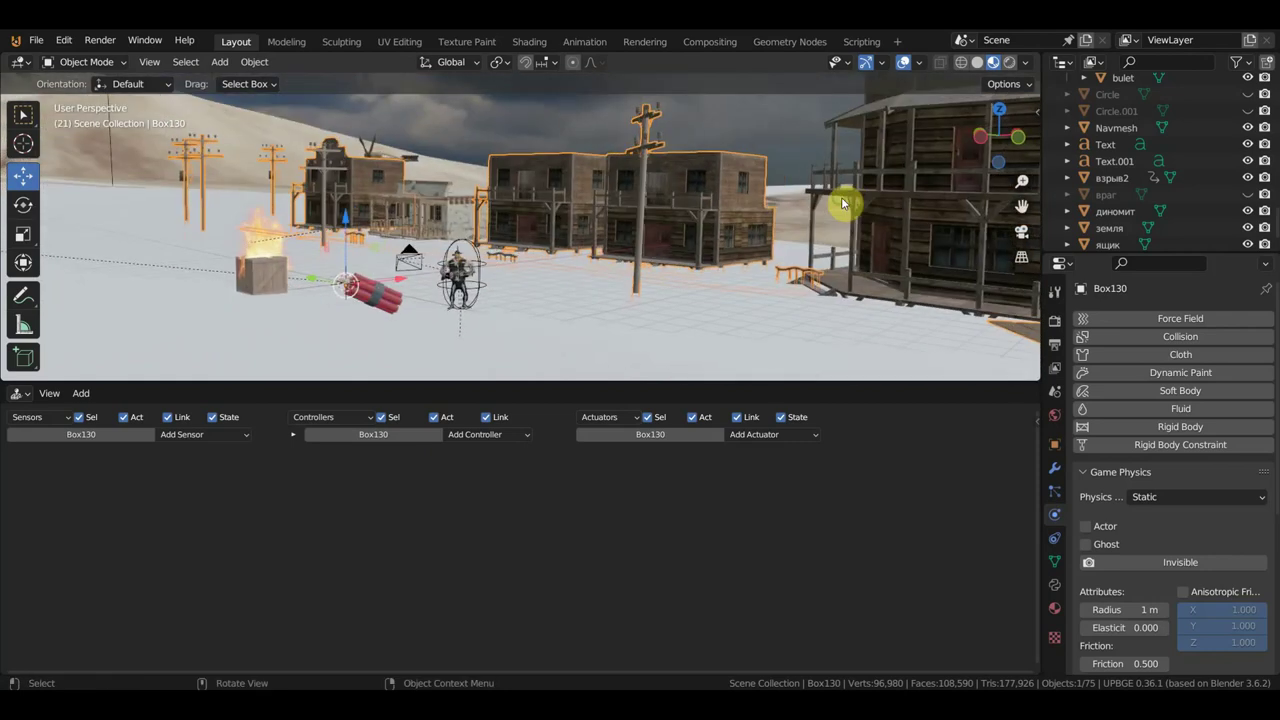
middle_click_drag(709, 240, 751, 260)
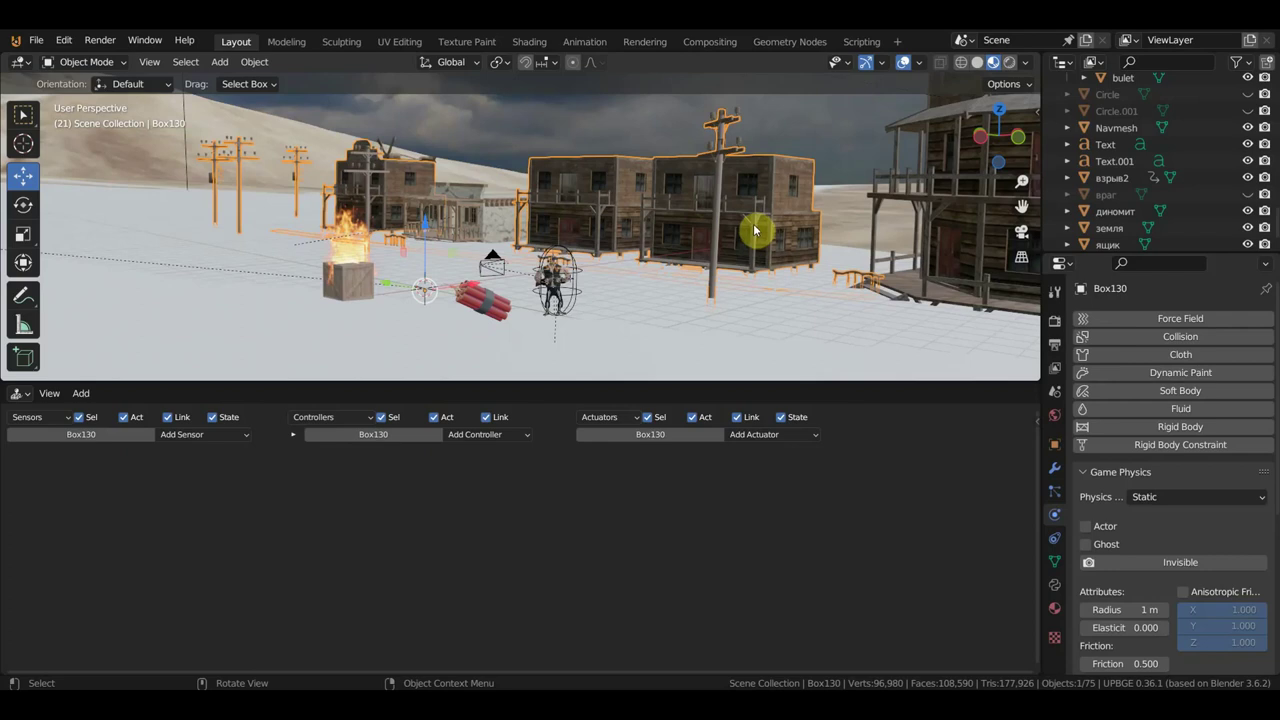
mouse_move(770, 207)
middle_mouse_down()
mouse_move(710, 235)
mouse_move(667, 234)
mouse_move(708, 246)
mouse_move(617, 184)
mouse_move(367, 204)
mouse_move(565, 227)
mouse_move(532, 226)
middle_mouse_up()
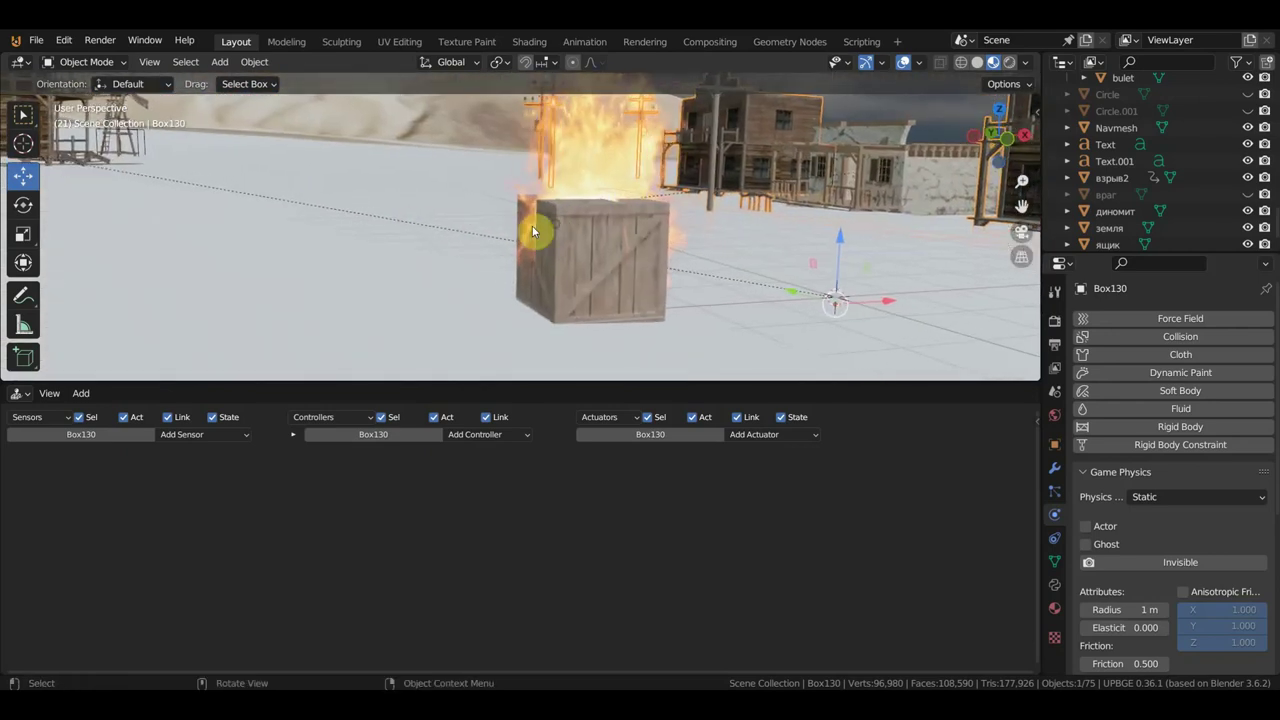
middle_click_drag(592, 179, 640, 242)
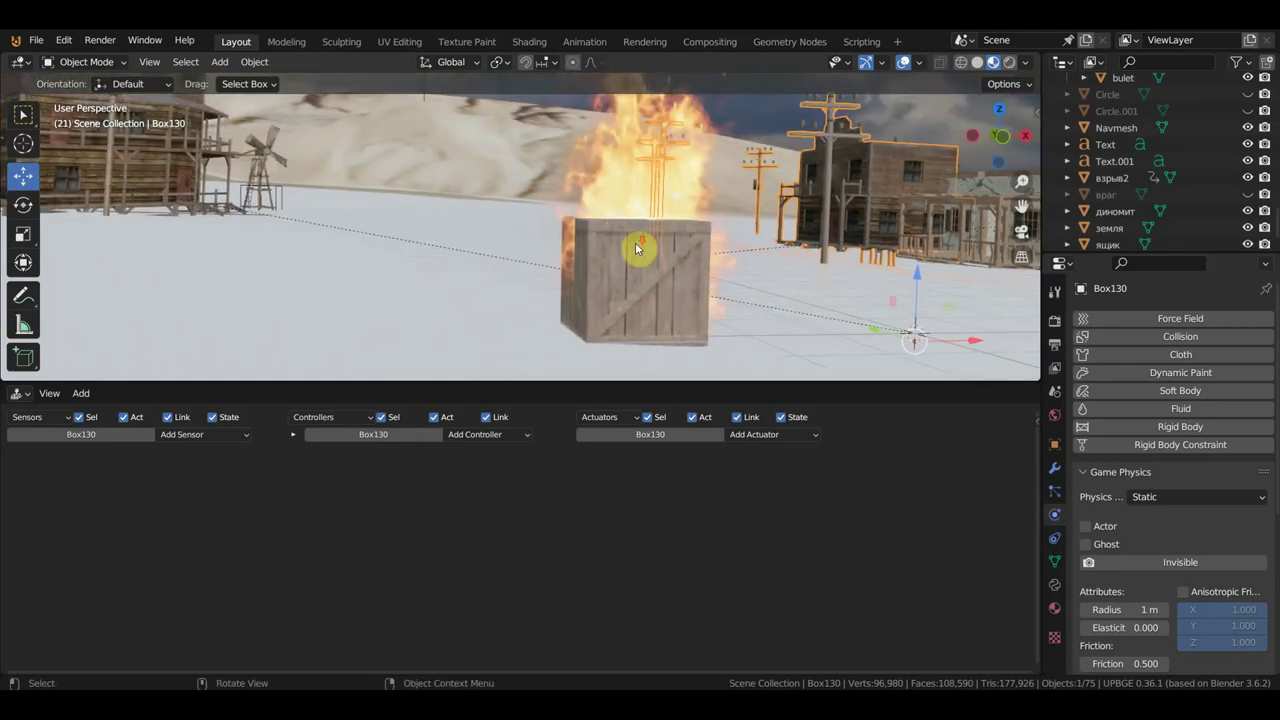
mouse_move(640, 249)
middle_mouse_down()
mouse_move(681, 265)
mouse_move(563, 229)
mouse_move(612, 210)
mouse_move(860, 254)
mouse_move(670, 248)
mouse_move(716, 265)
middle_mouse_up()
Step: Select взрыв2 to view its Message and Always sensors, Visibility and Action actuators
left_click(635, 221)
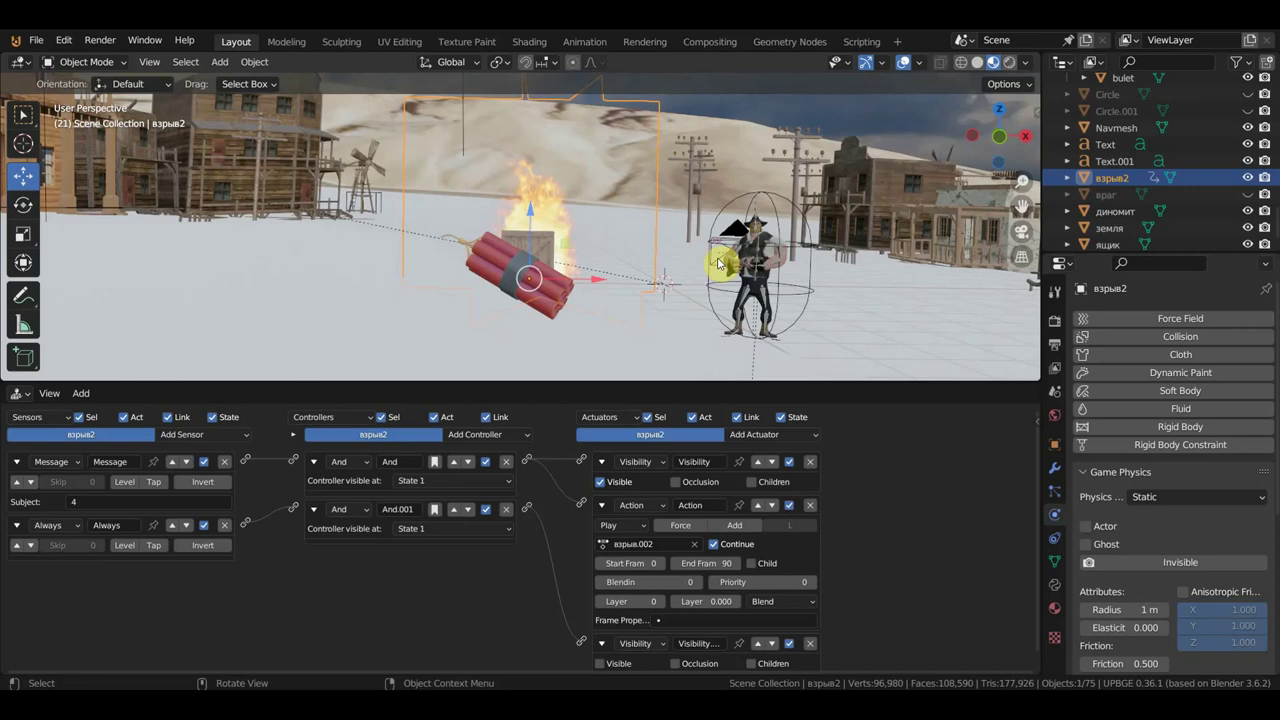
Step: Enlarge the 3D viewport over the Logic Editor and zoom in on the crate and dynamite
mouse_move(718, 263)
middle_mouse_down()
mouse_move(616, 310)
mouse_move(634, 309)
middle_mouse_up()
left_click(25, 116)
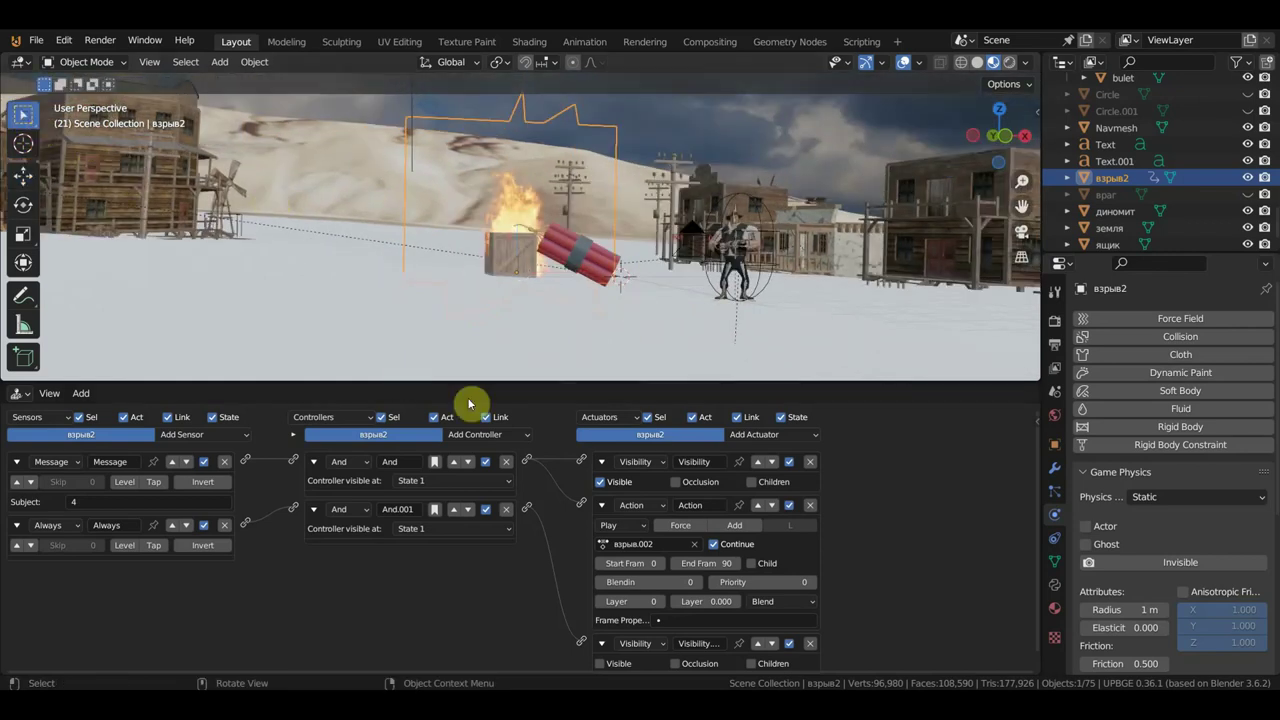
left_click_drag(494, 381, 551, 569)
mouse_move(551, 569)
middle_mouse_down("ctrl")
mouse_move(610, 458)
mouse_move(571, 443)
mouse_move(665, 446)
middle_mouse_up("ctrl")
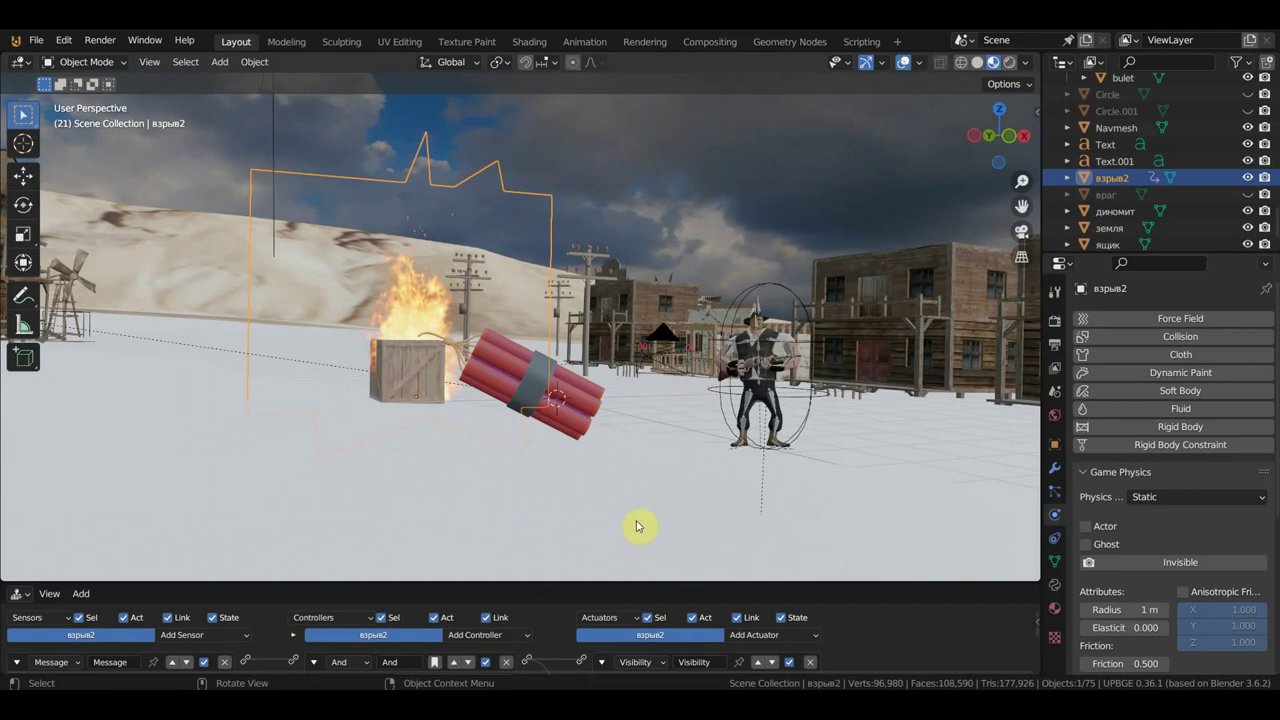